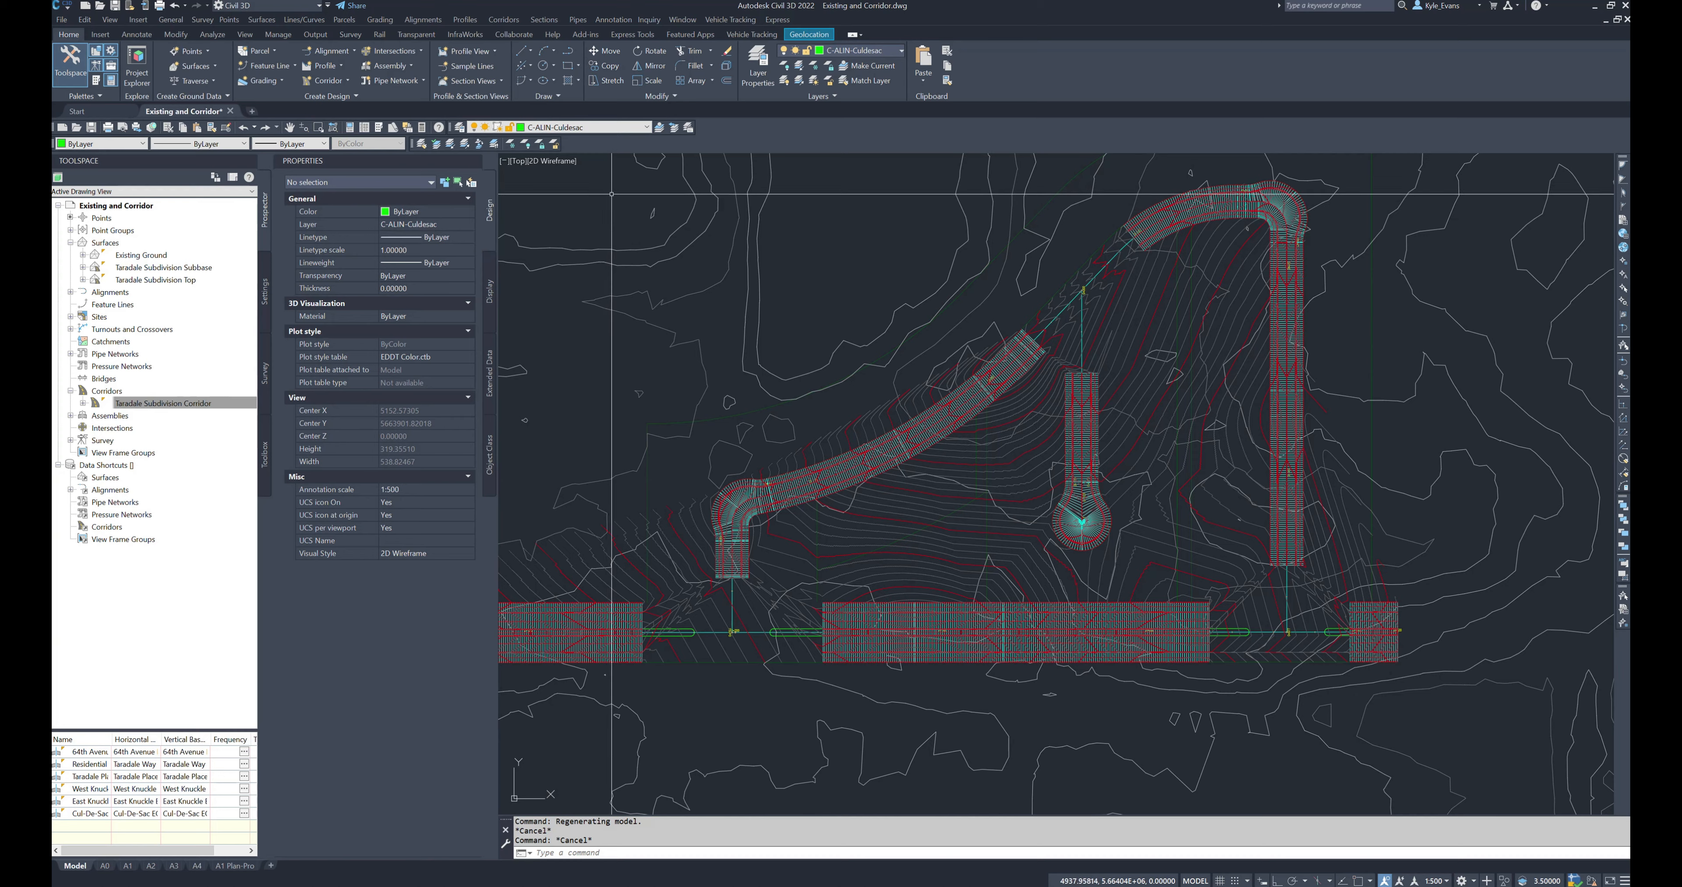
- Review the baselines and regions in the Taradale Subdivision Corridor's parameters, enlarging the properties dialog to see them all
{"action": "mouse_move", "coordinate": [611, 194]}
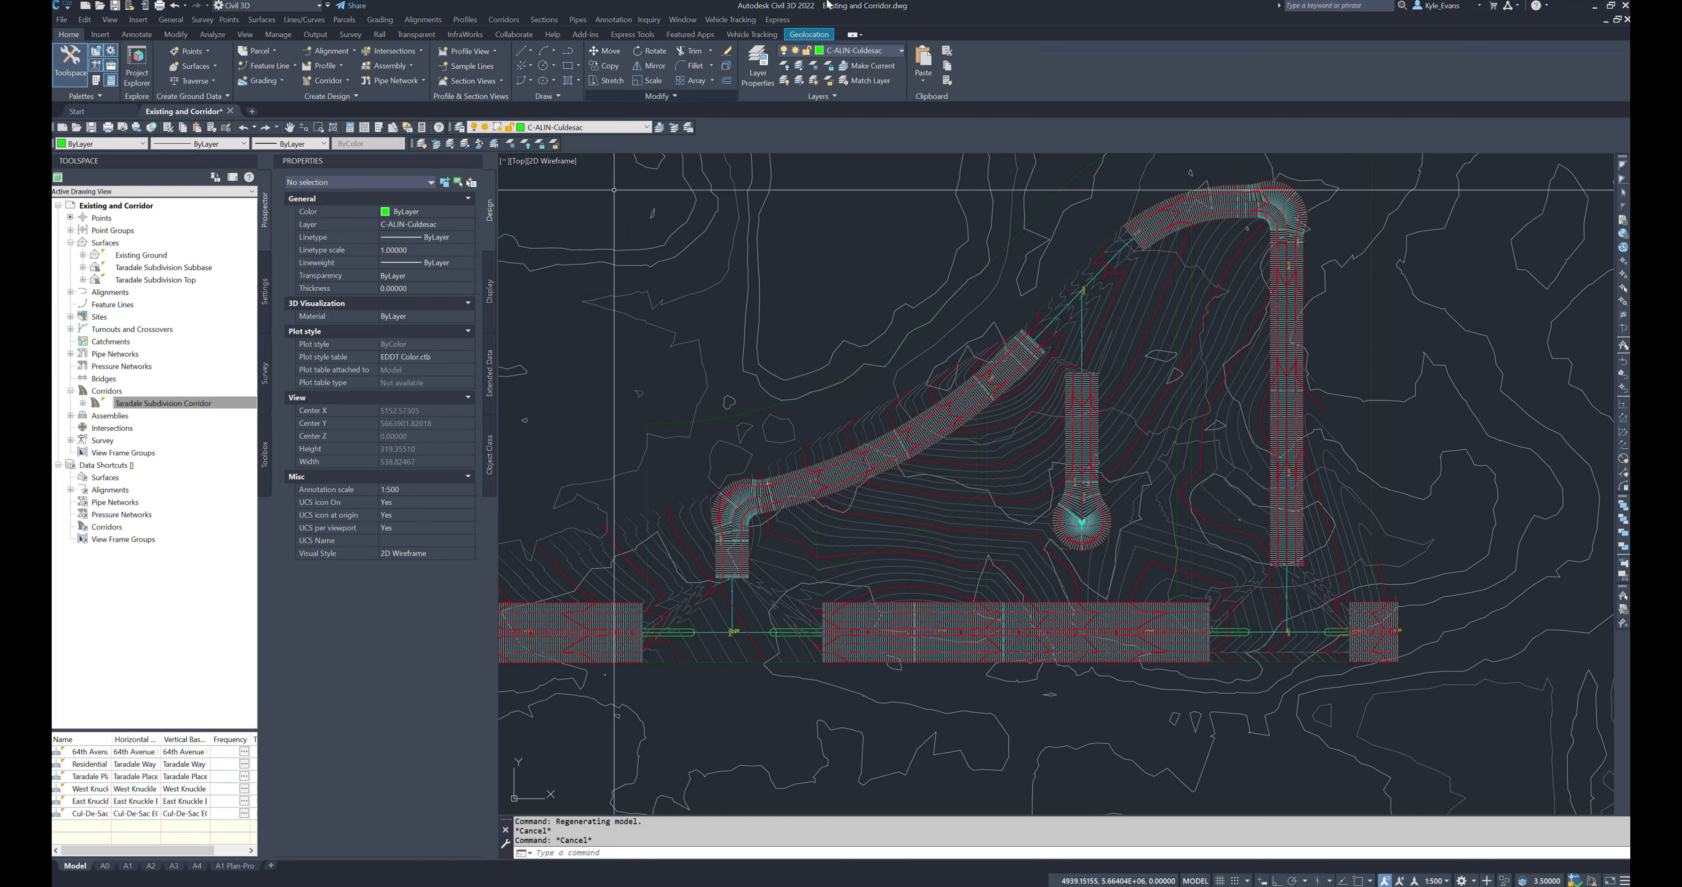
{"action": "left_click", "coordinate": [942, 619]}
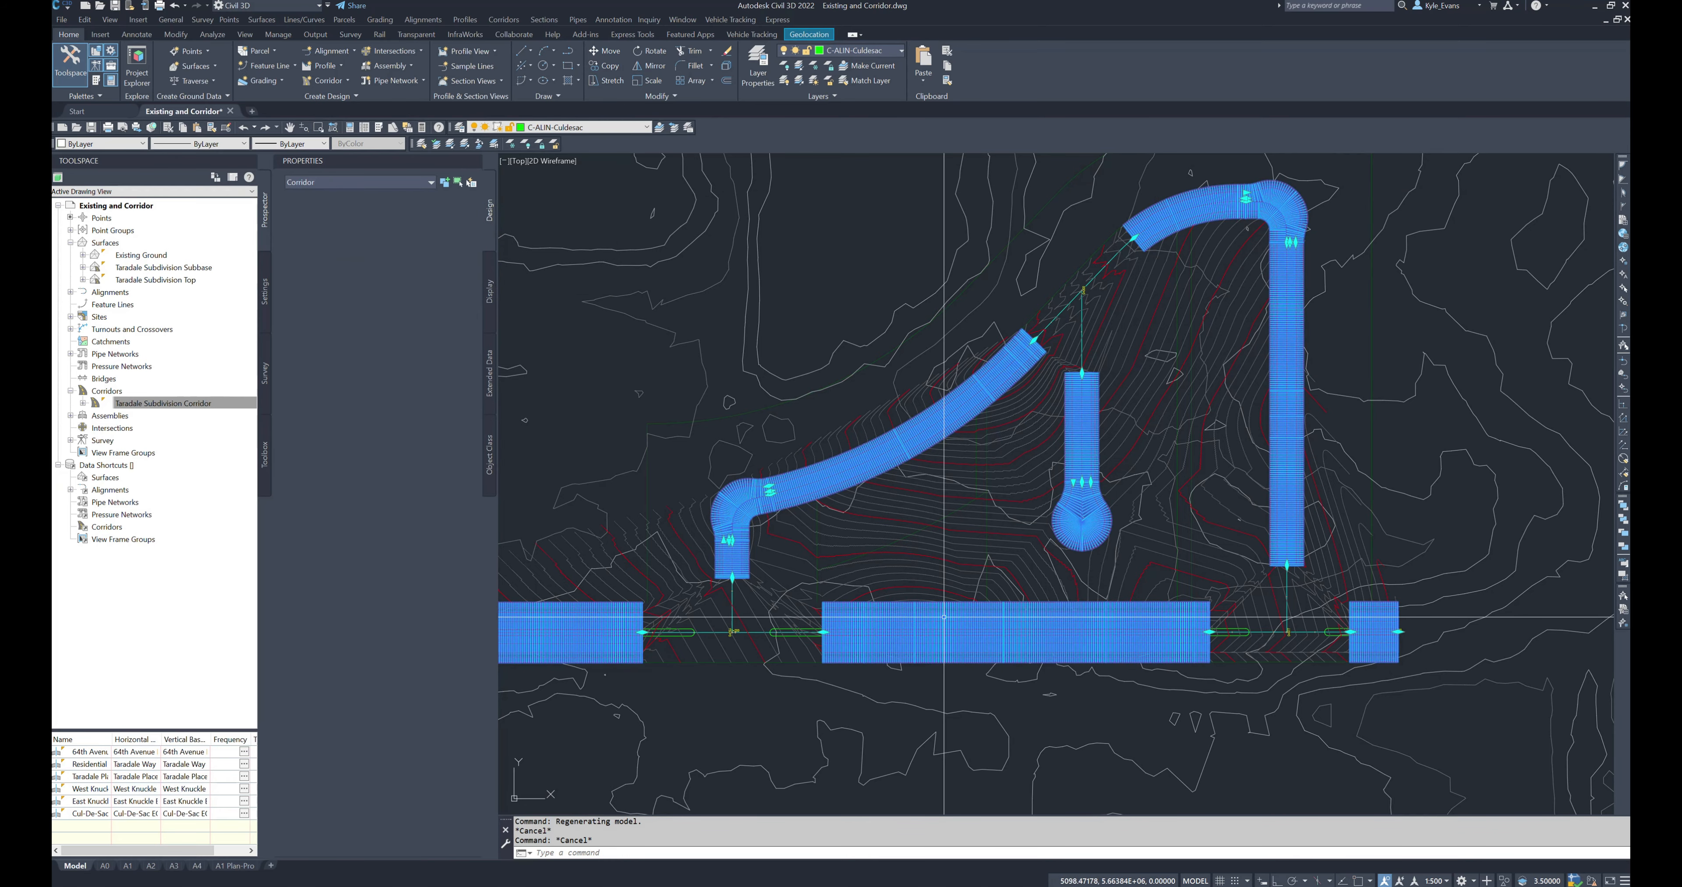
{"action": "right_click", "coordinate": [1096, 620]}
{"action": "left_click", "coordinate": [1156, 629]}
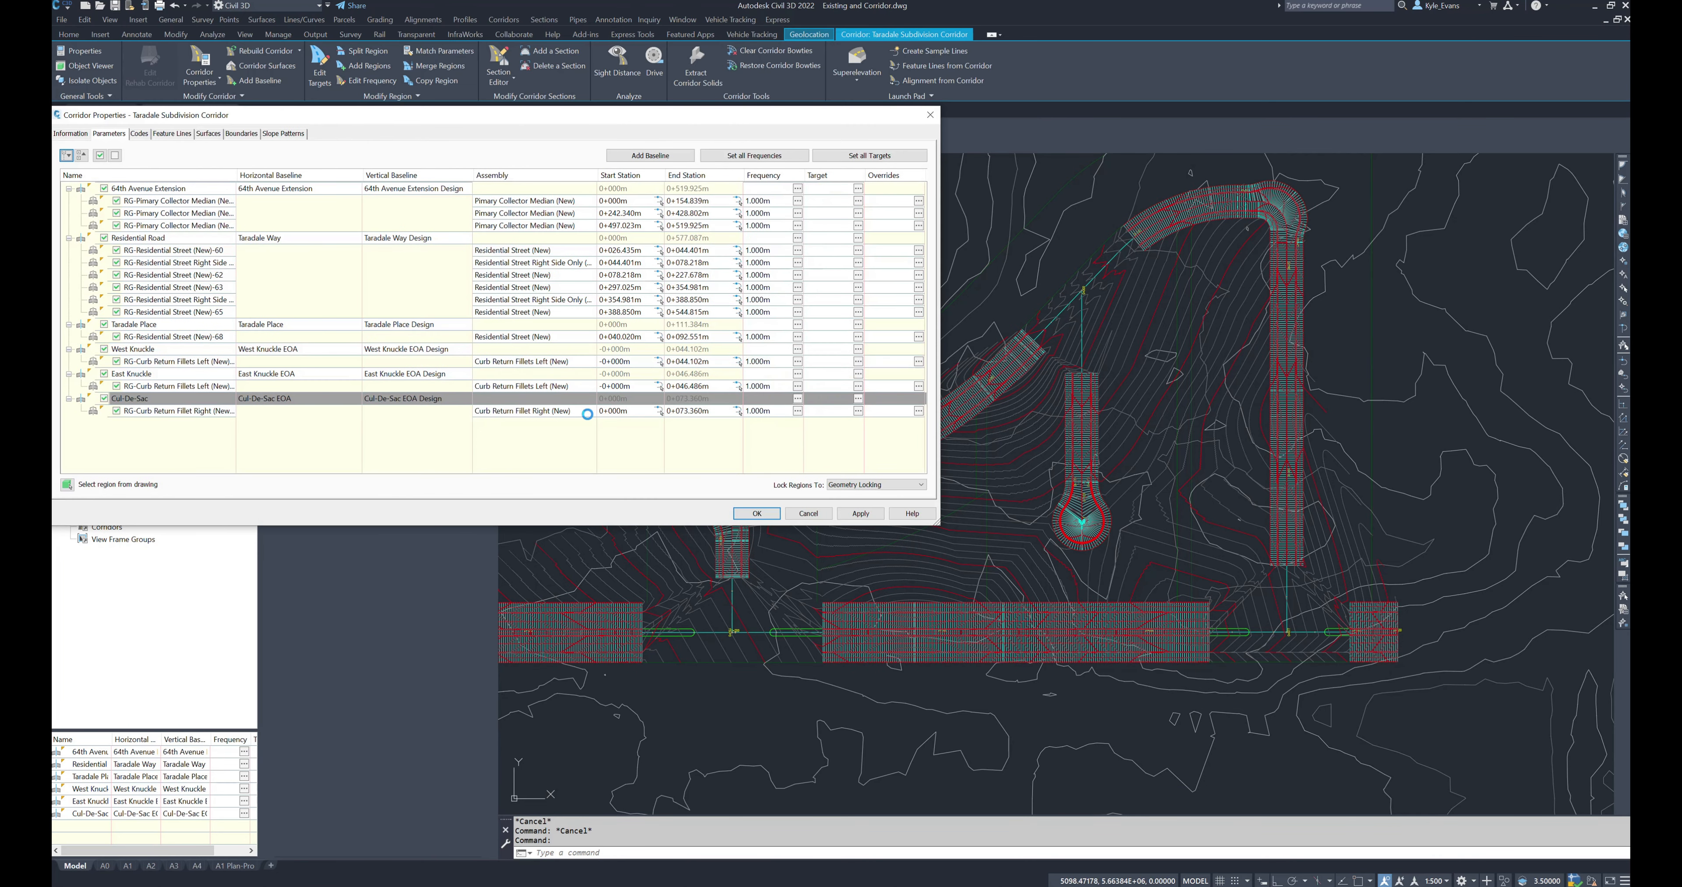
{"action": "left_click_drag", "start_coordinate": [935, 523], "coordinate": [956, 660]}
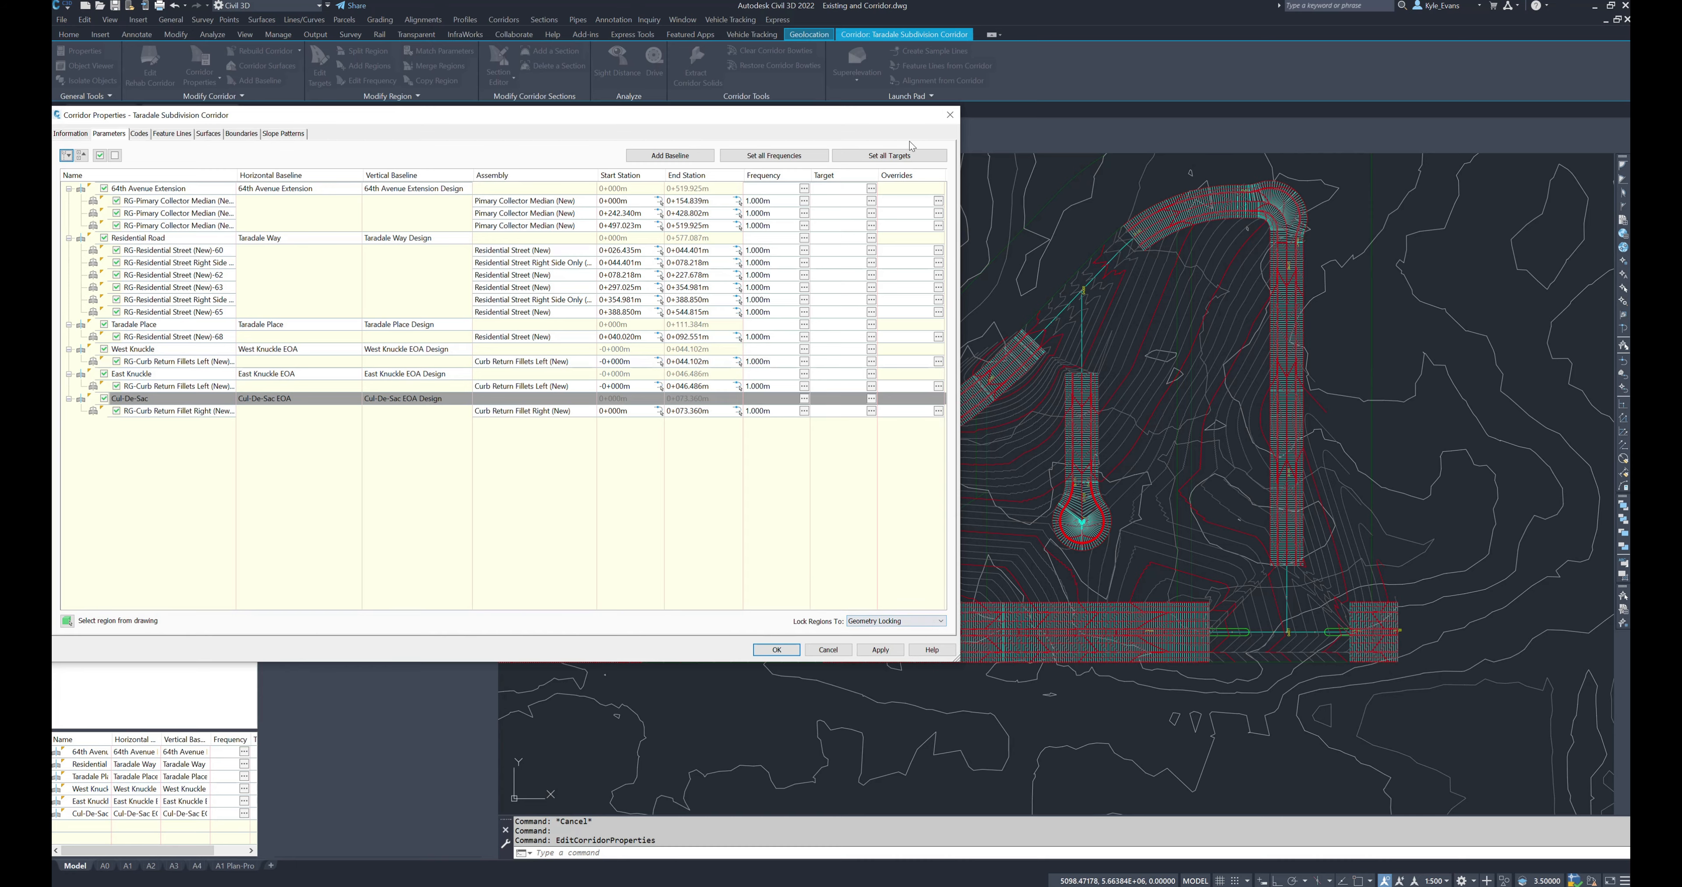
{"action": "left_click", "coordinate": [950, 115]}
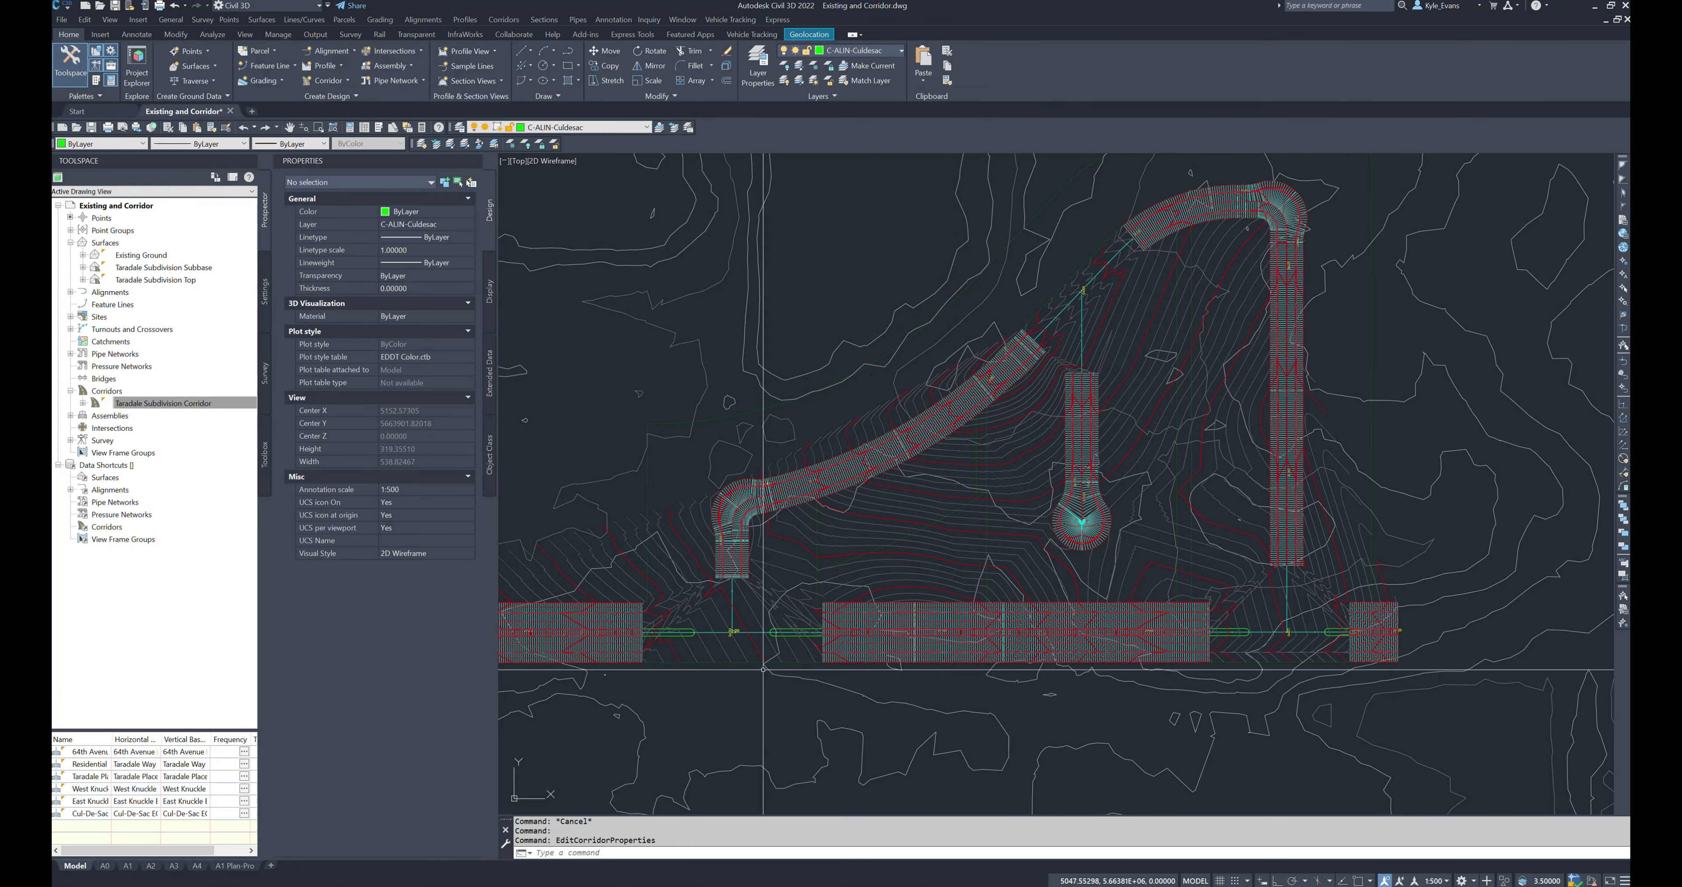
{"action": "middle_click_drag", "start_coordinate": [766, 665], "coordinate": [834, 686]}
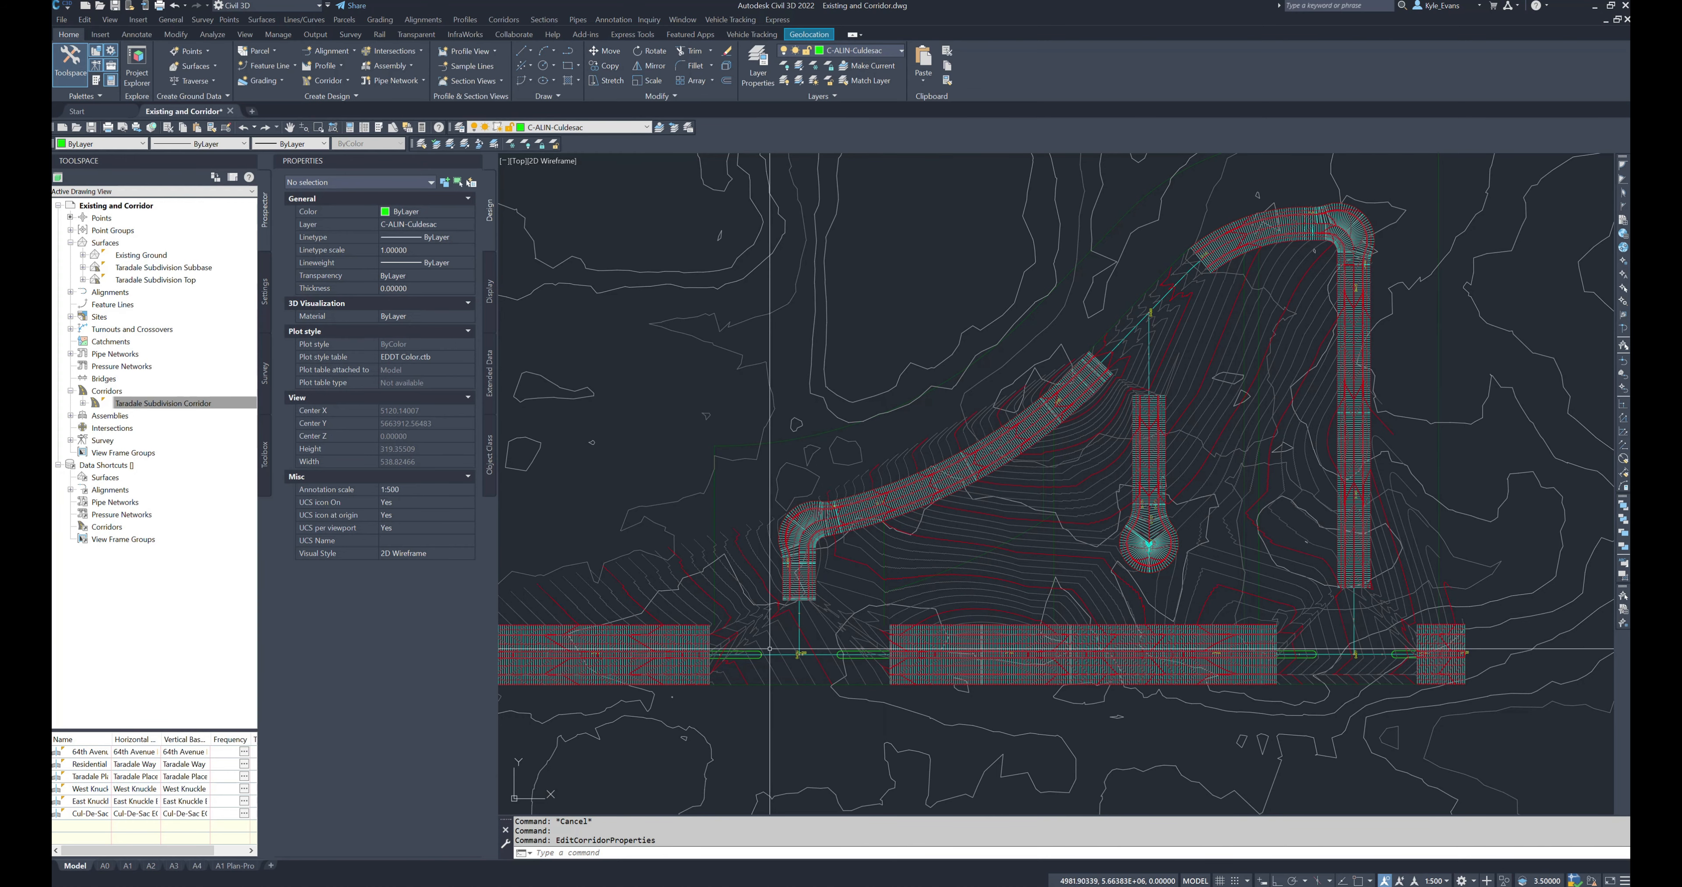
{"action": "mouse_move", "coordinate": [765, 653]}
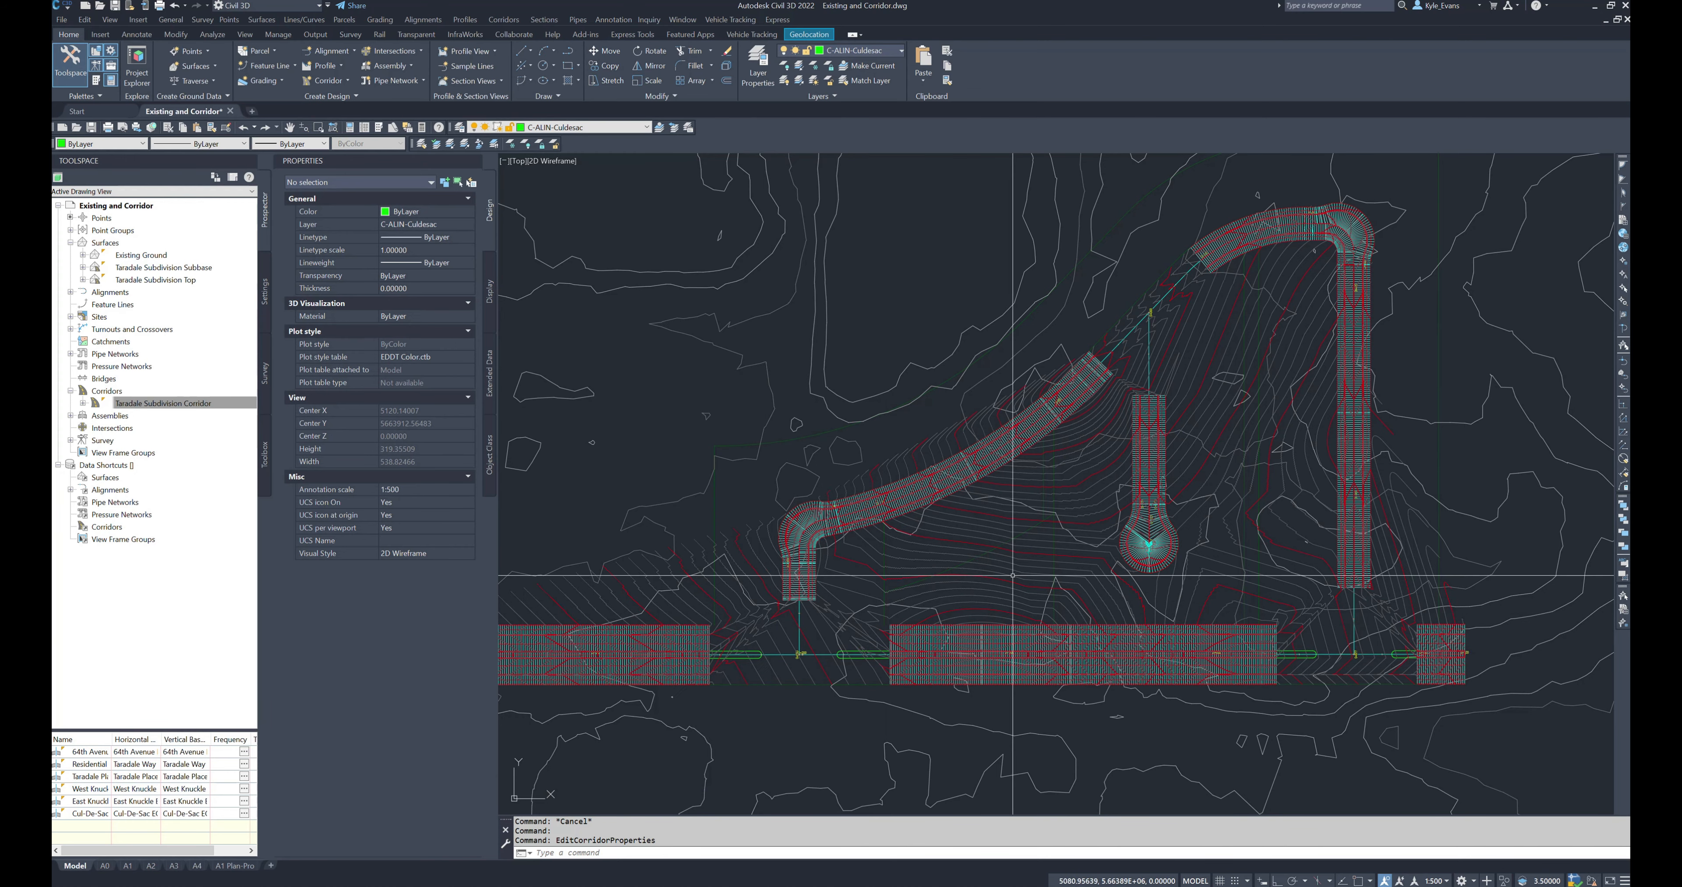
{"action": "middle_click_drag", "start_coordinate": [865, 533], "coordinate": [870, 524]}
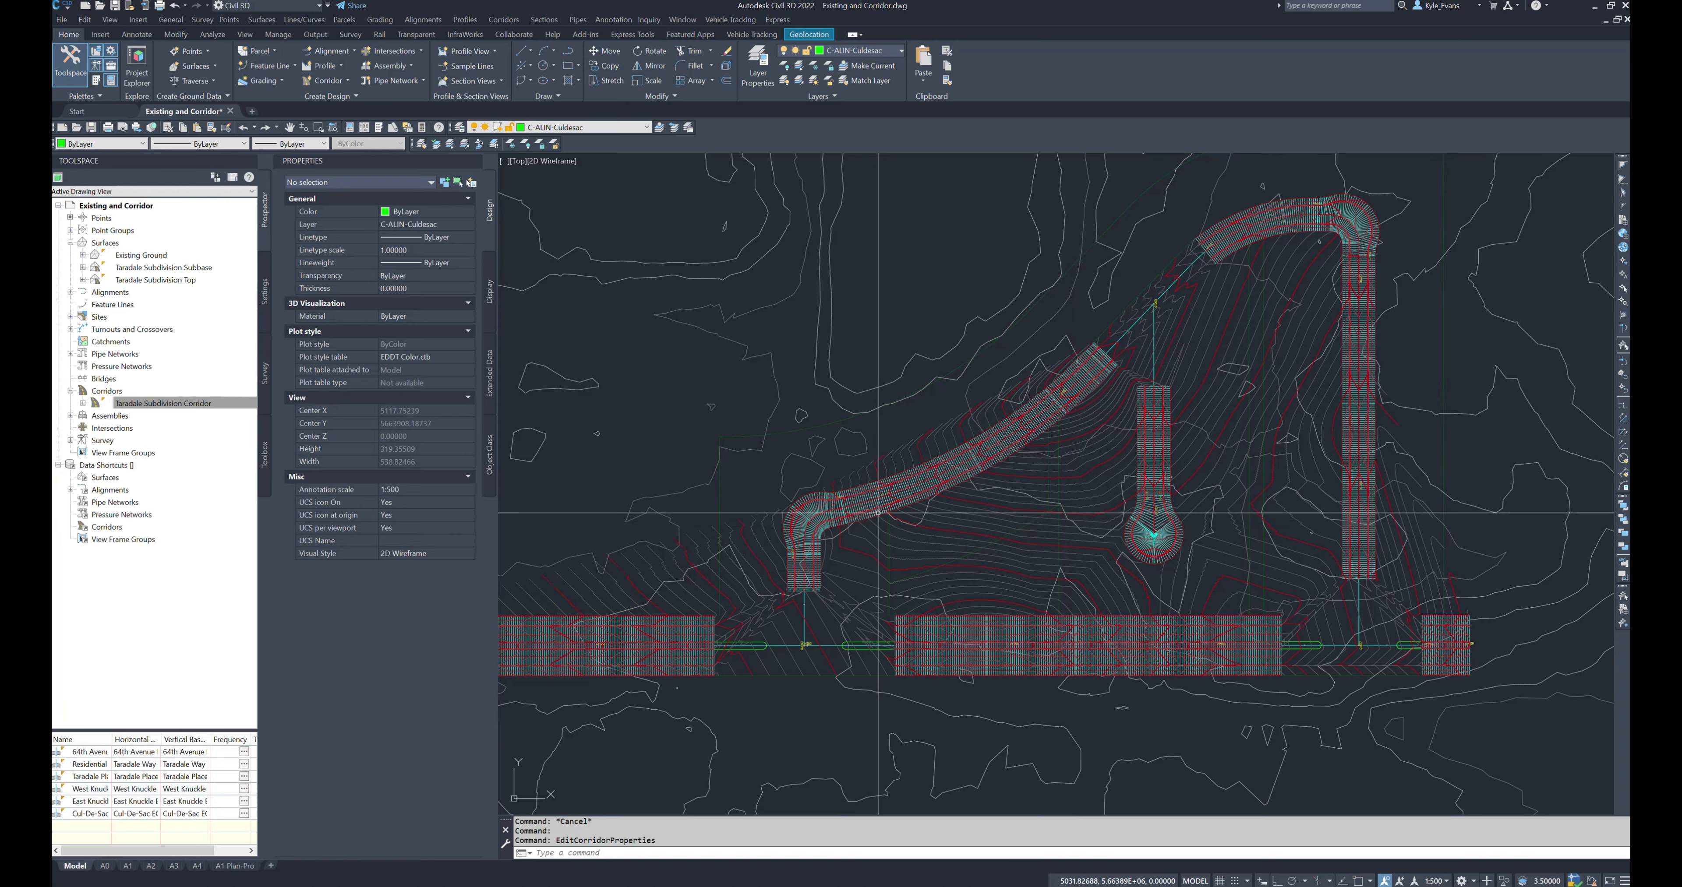
{"action": "left_click", "coordinate": [504, 19]}
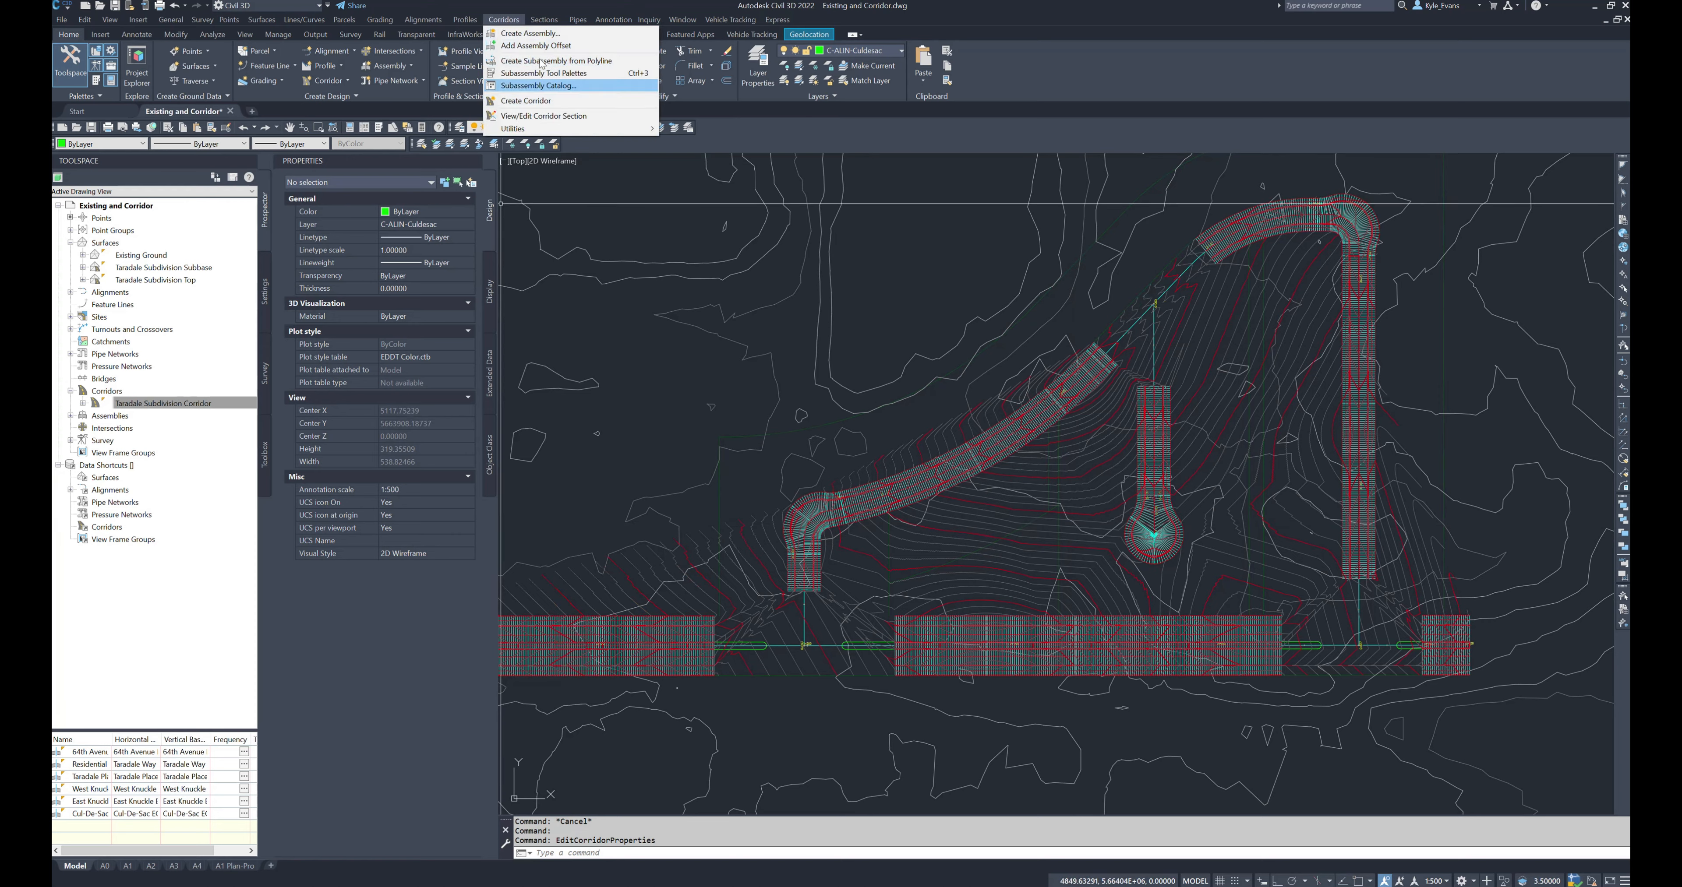
{"action": "left_click", "coordinate": [871, 297]}
{"action": "left_click", "coordinate": [936, 244]}
- Start Create Intersection at the endpoint where Taradale Way meets the 64th Avenue Extension centerline, near station label 0+200
{"action": "type", "text": "createinter"}
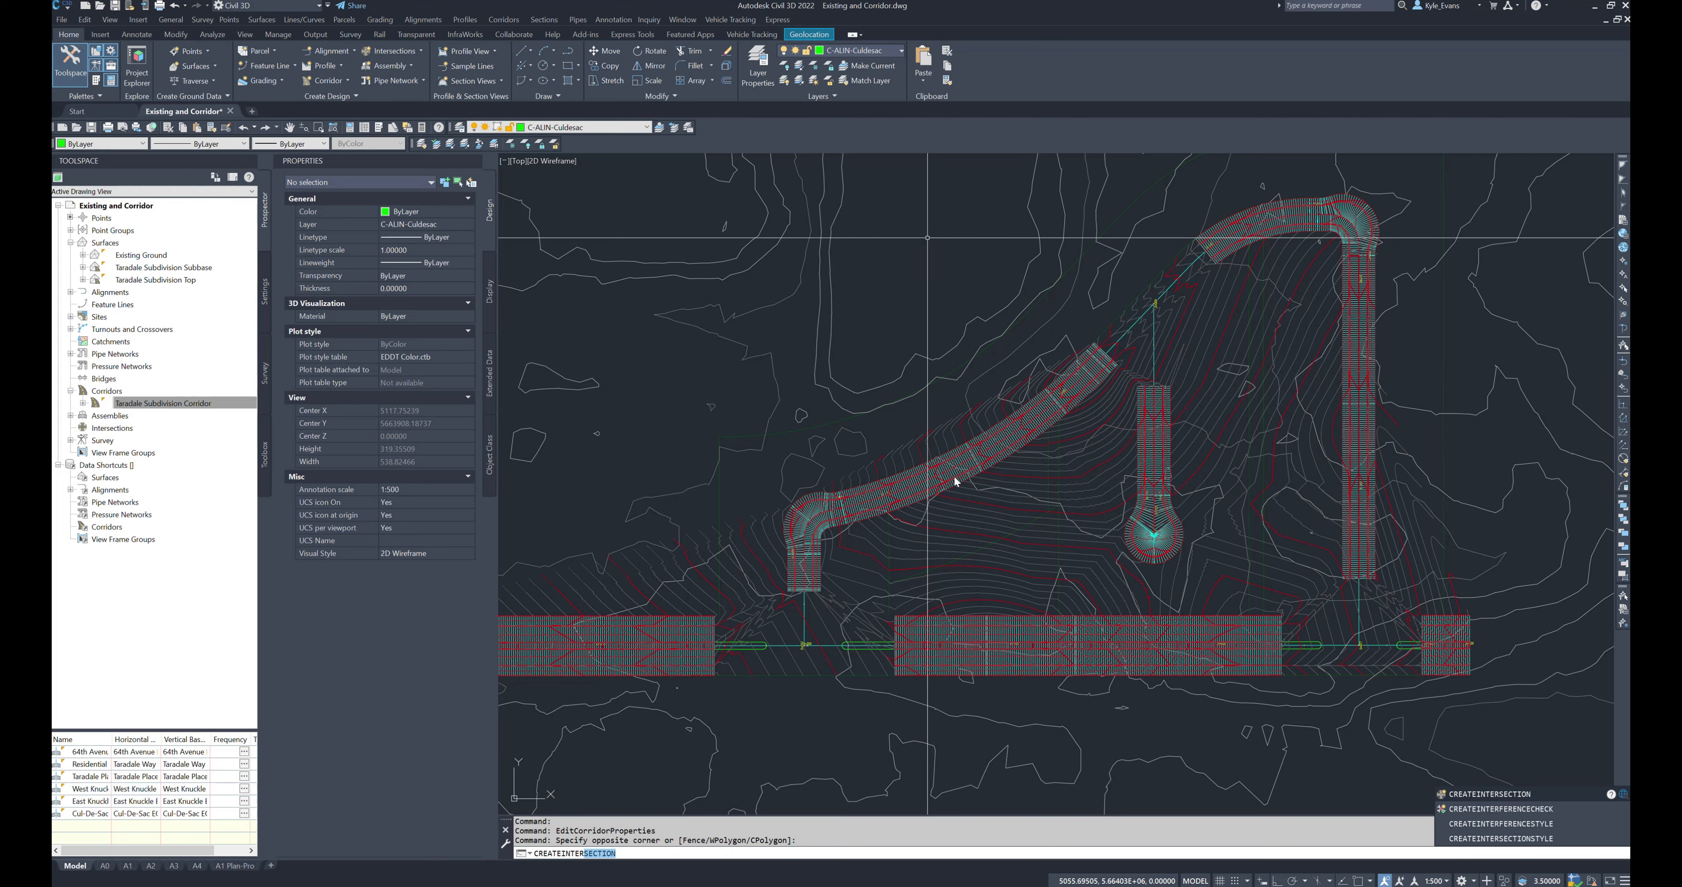
{"action": "key", "text": "Return"}
{"action": "scroll", "coordinate": [809, 655], "scroll_direction": "up", "scroll_amount": 6}
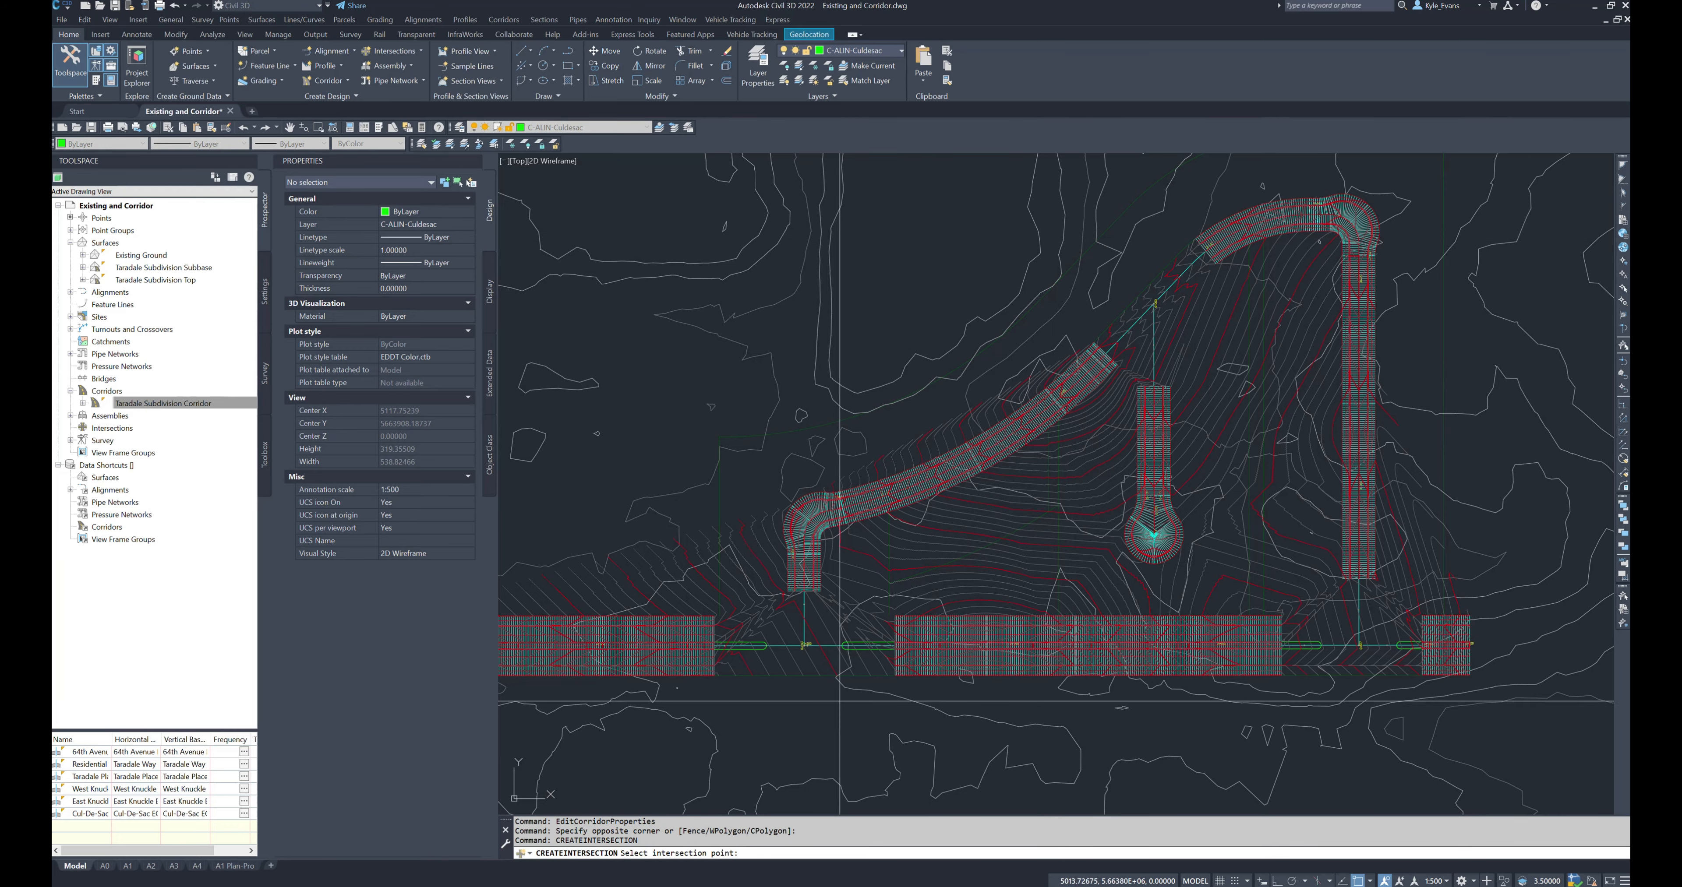
{"action": "scroll", "coordinate": [780, 626], "scroll_direction": "up", "scroll_amount": 8}
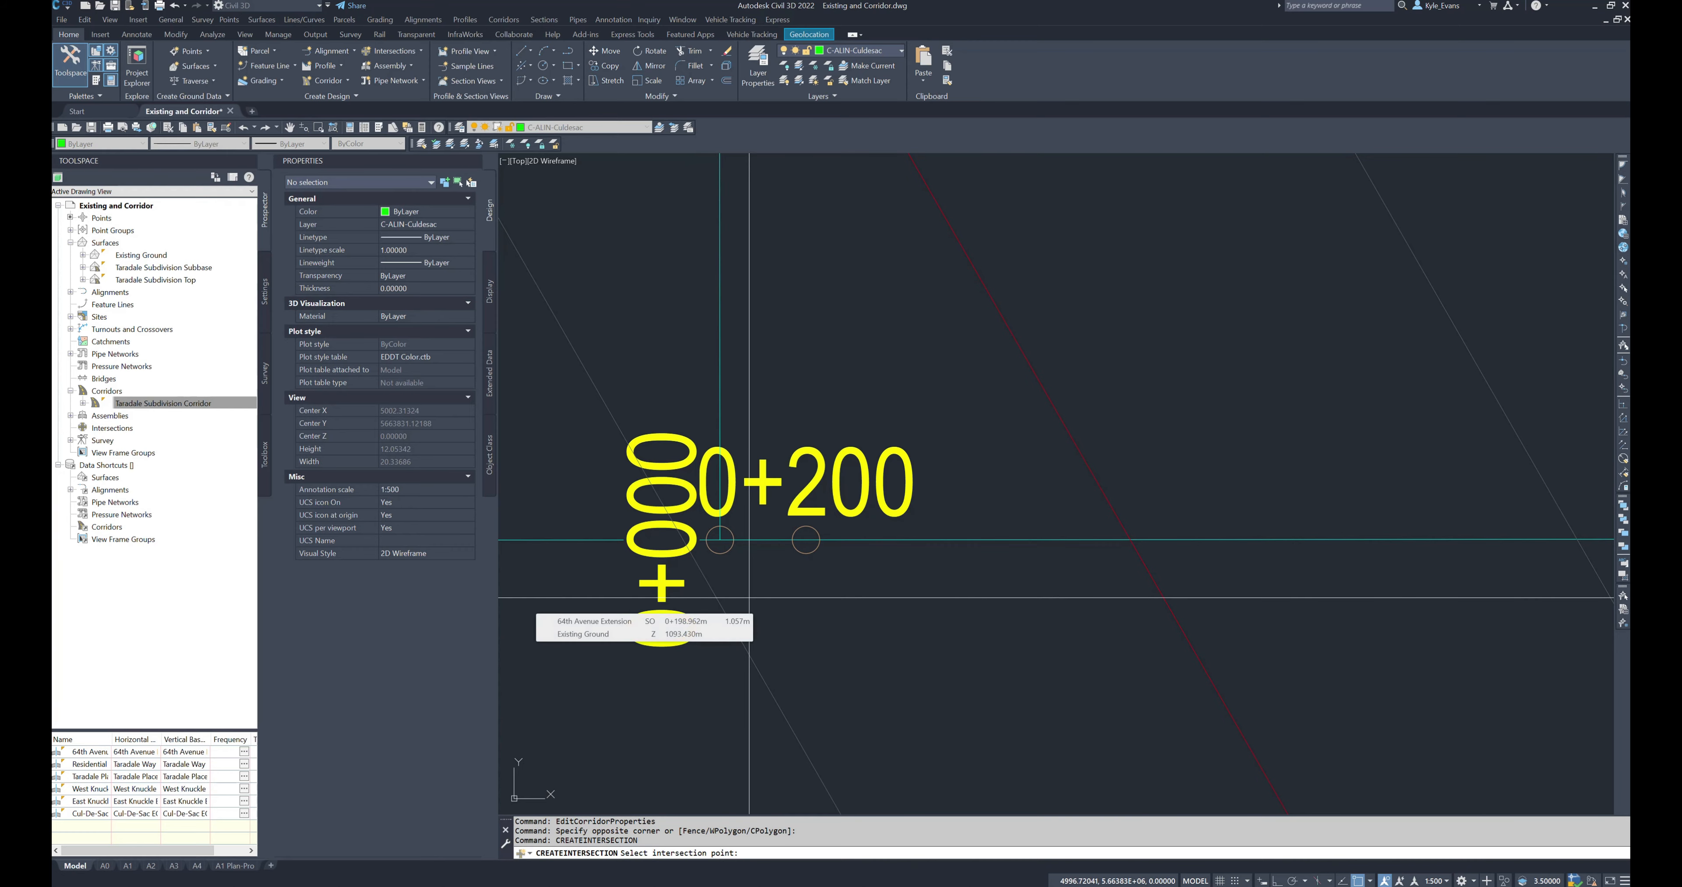
{"action": "scroll", "coordinate": [711, 541], "scroll_direction": "up", "scroll_amount": 4}
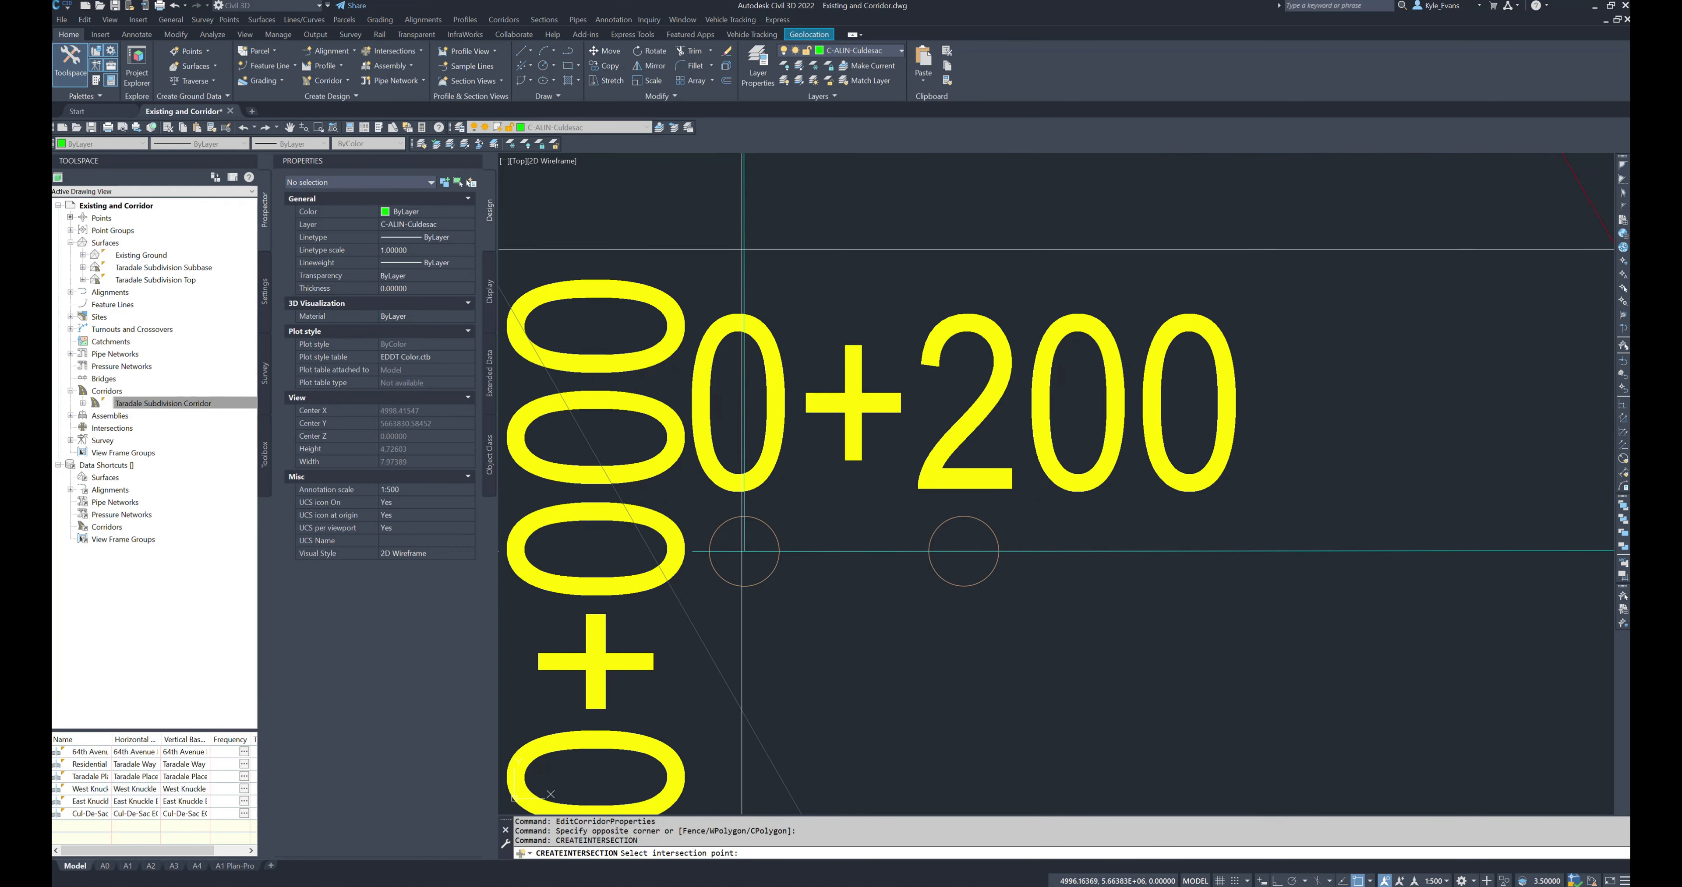
{"action": "scroll", "coordinate": [797, 540], "scroll_direction": "up", "scroll_amount": 4}
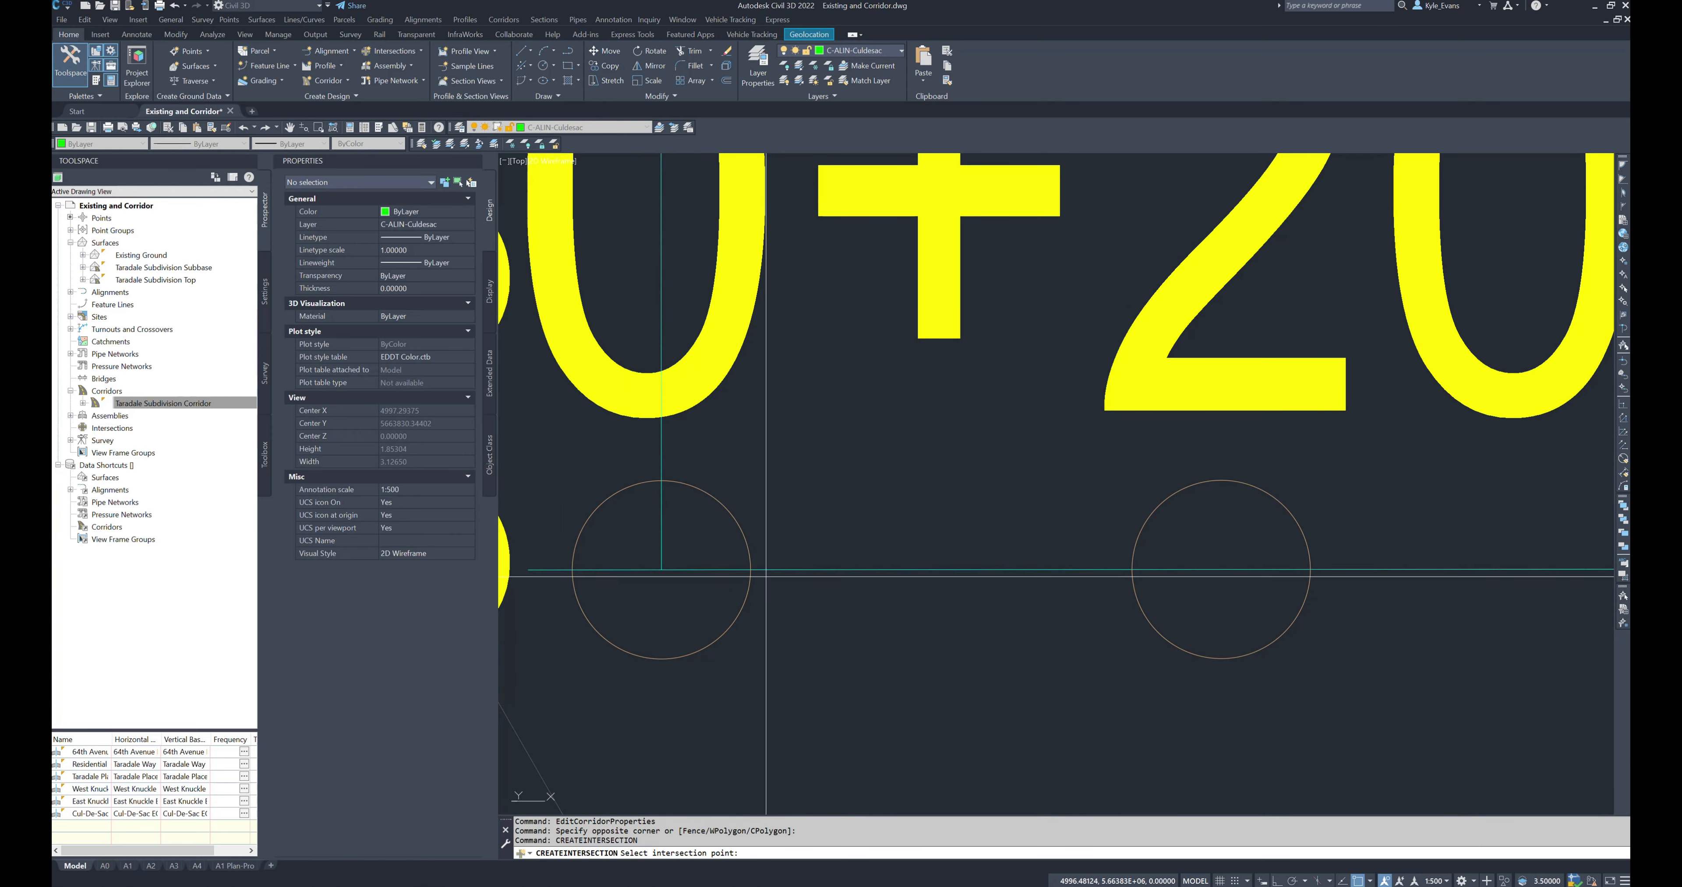
{"action": "scroll", "coordinate": [702, 565], "scroll_direction": "down", "scroll_amount": 18}
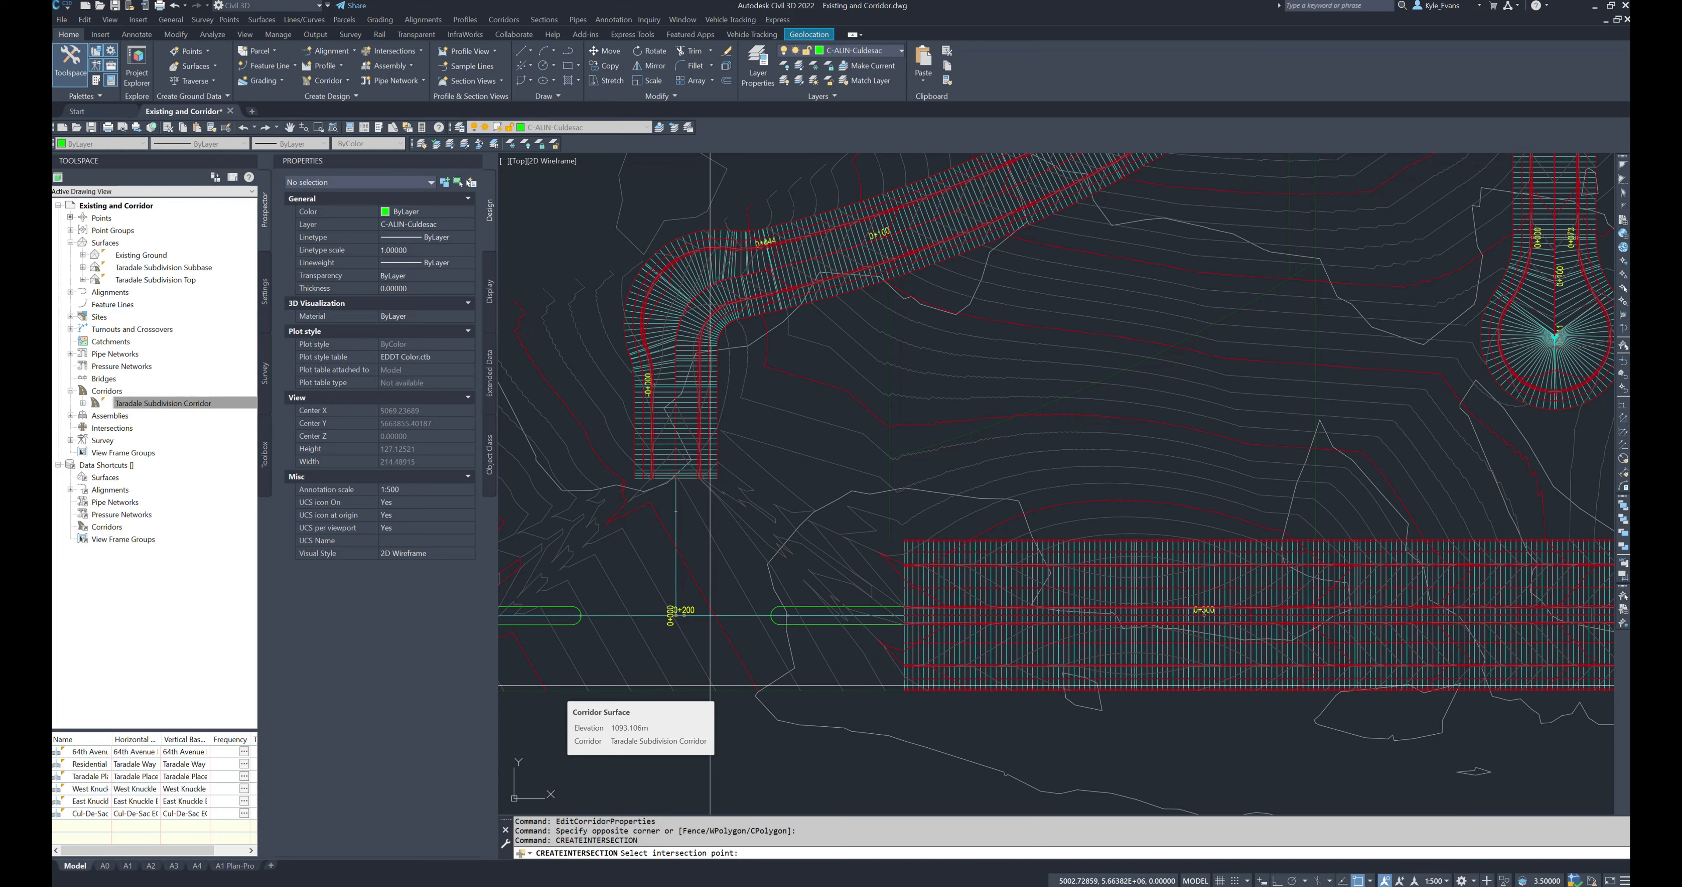
{"action": "scroll", "coordinate": [709, 685], "scroll_direction": "down", "scroll_amount": 4}
{"action": "middle_click_drag", "start_coordinate": [709, 685], "coordinate": [689, 518]}
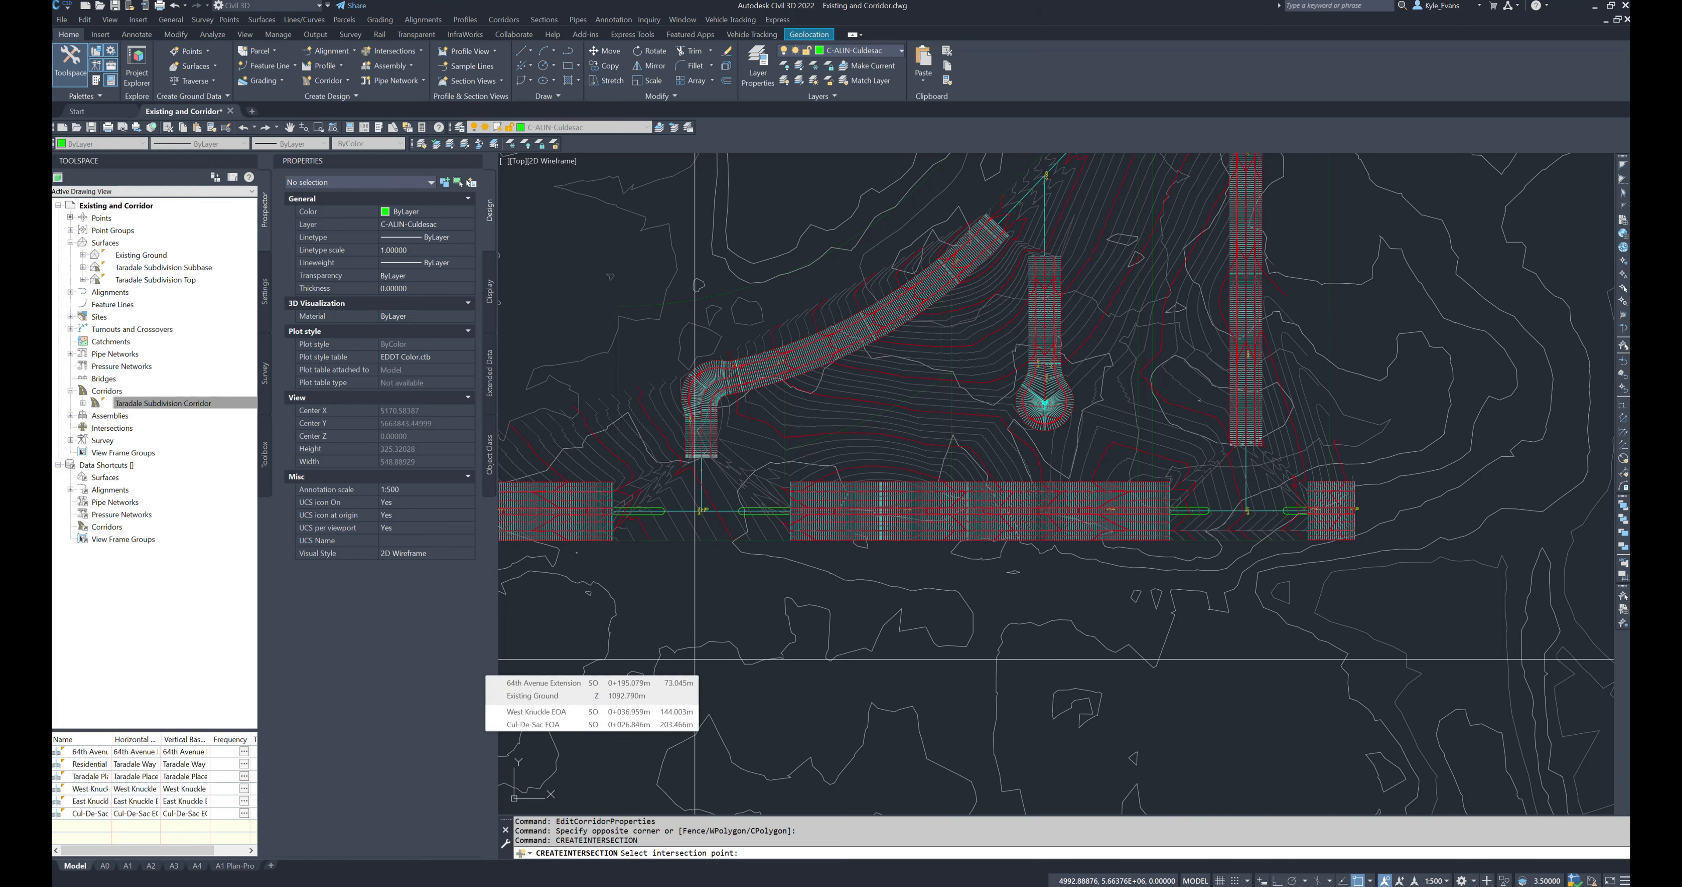
{"action": "scroll", "coordinate": [702, 365], "scroll_direction": "up", "scroll_amount": 12}
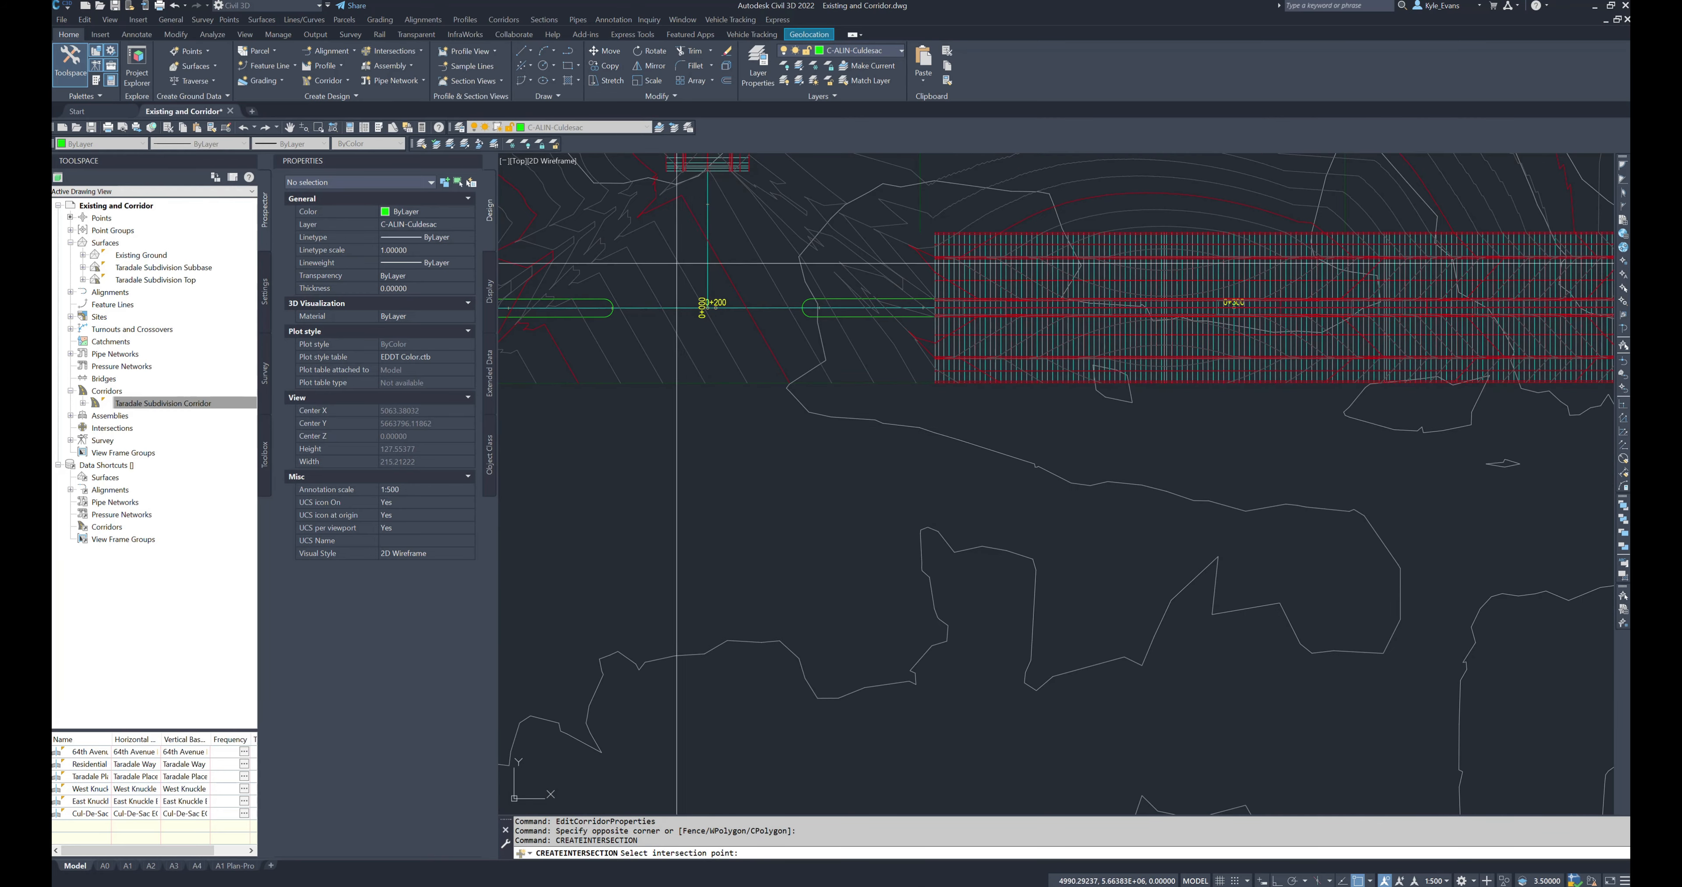
{"action": "right_click", "coordinate": [663, 357], "text": "shift"}
{"action": "left_click", "coordinate": [693, 430]}
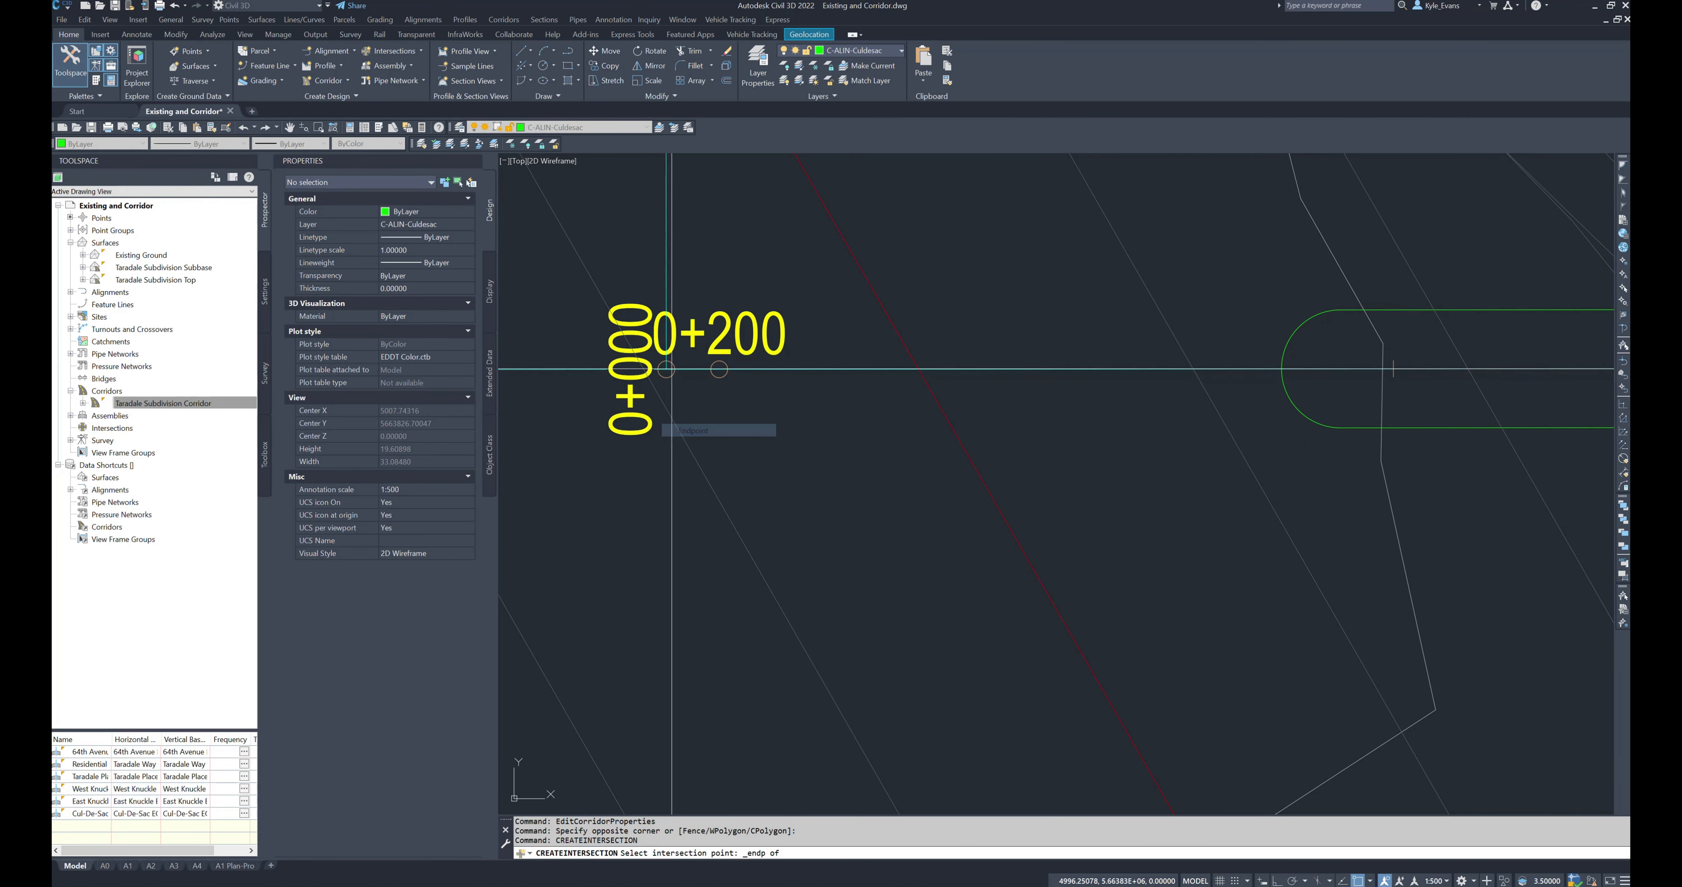
{"action": "left_click", "coordinate": [690, 373]}
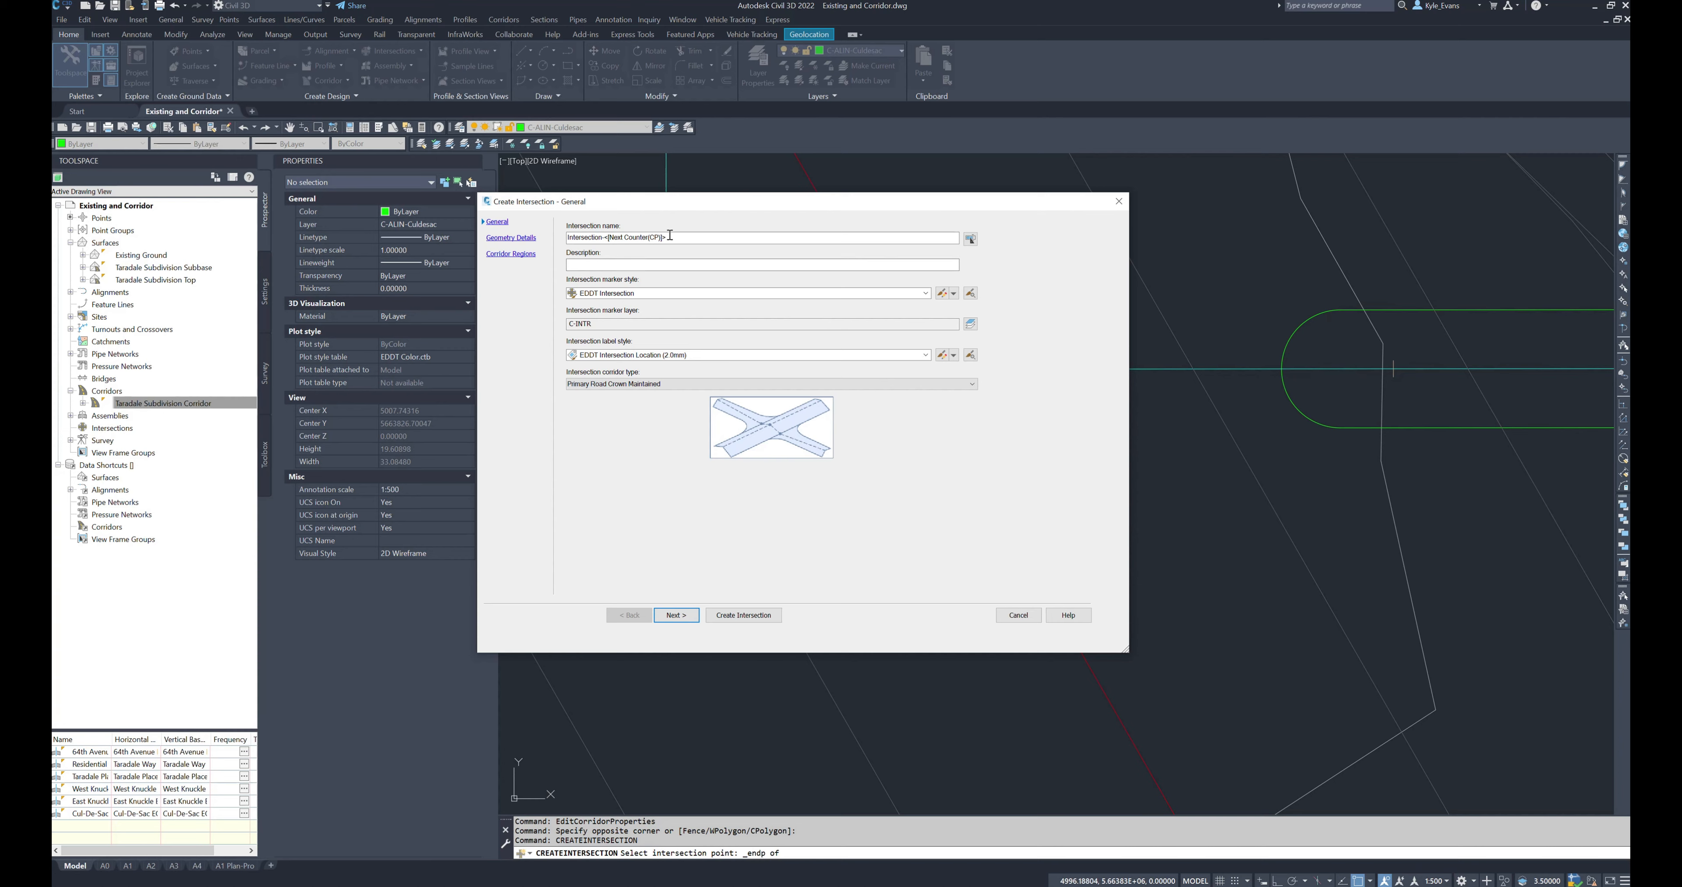
- Name the intersection "West 64th Intersection", keeping the EDDT Intersection marker style
{"action": "type", "text": "West 64th I"}
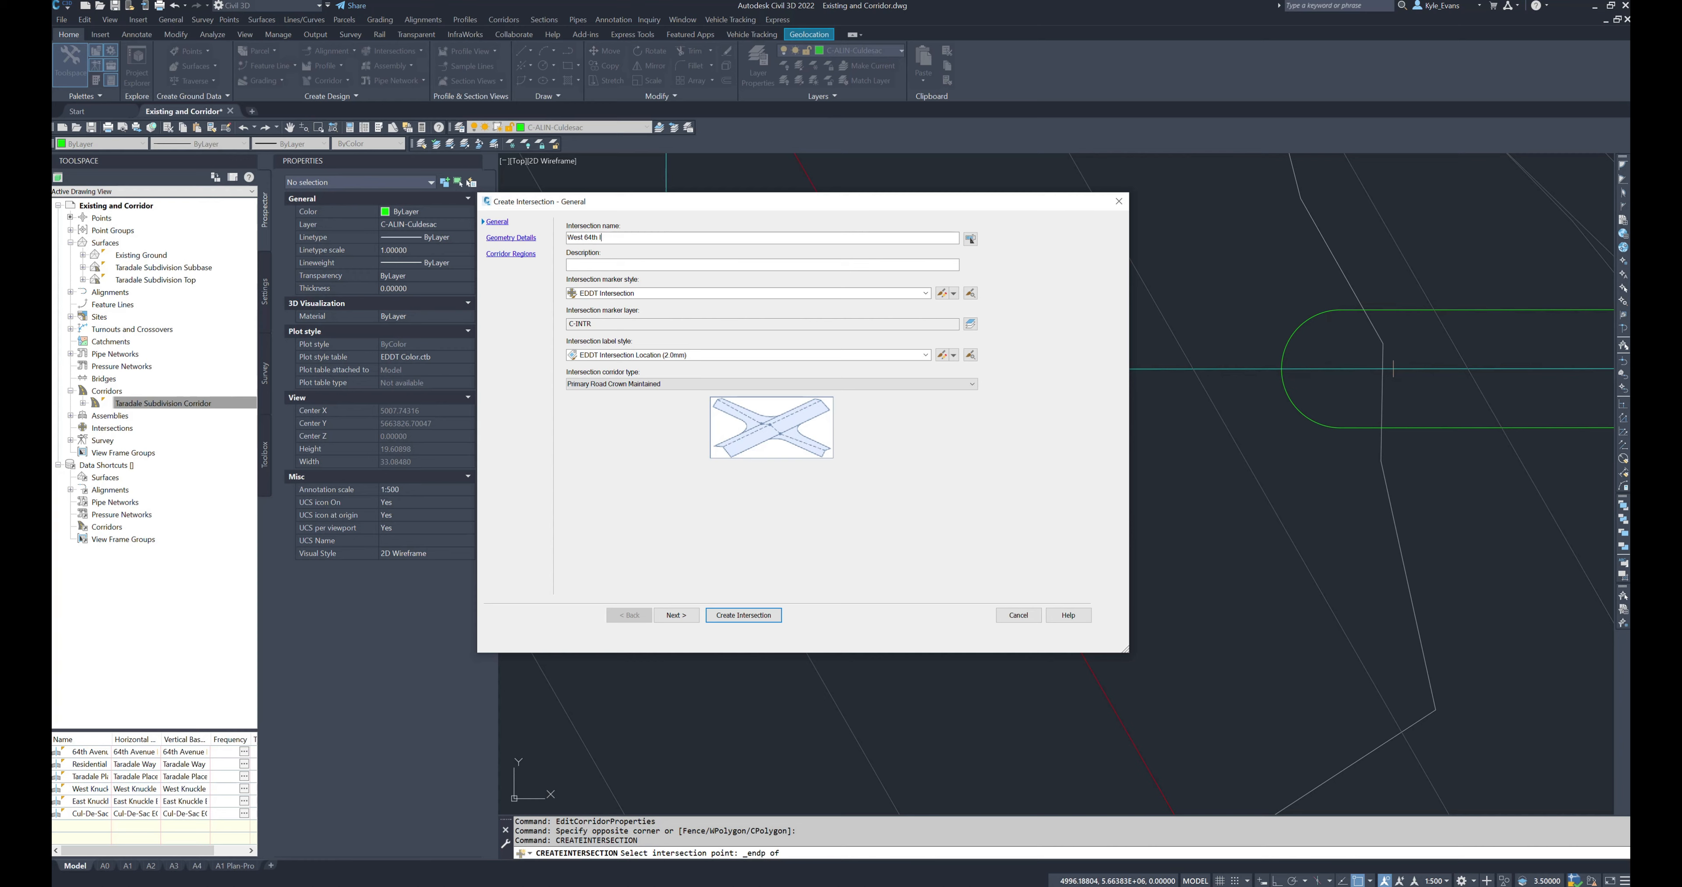
{"action": "type", "text": "ntersection"}
{"action": "left_click", "coordinate": [684, 293]}
{"action": "left_click", "coordinate": [684, 297]}
{"action": "key", "text": "Tab"}
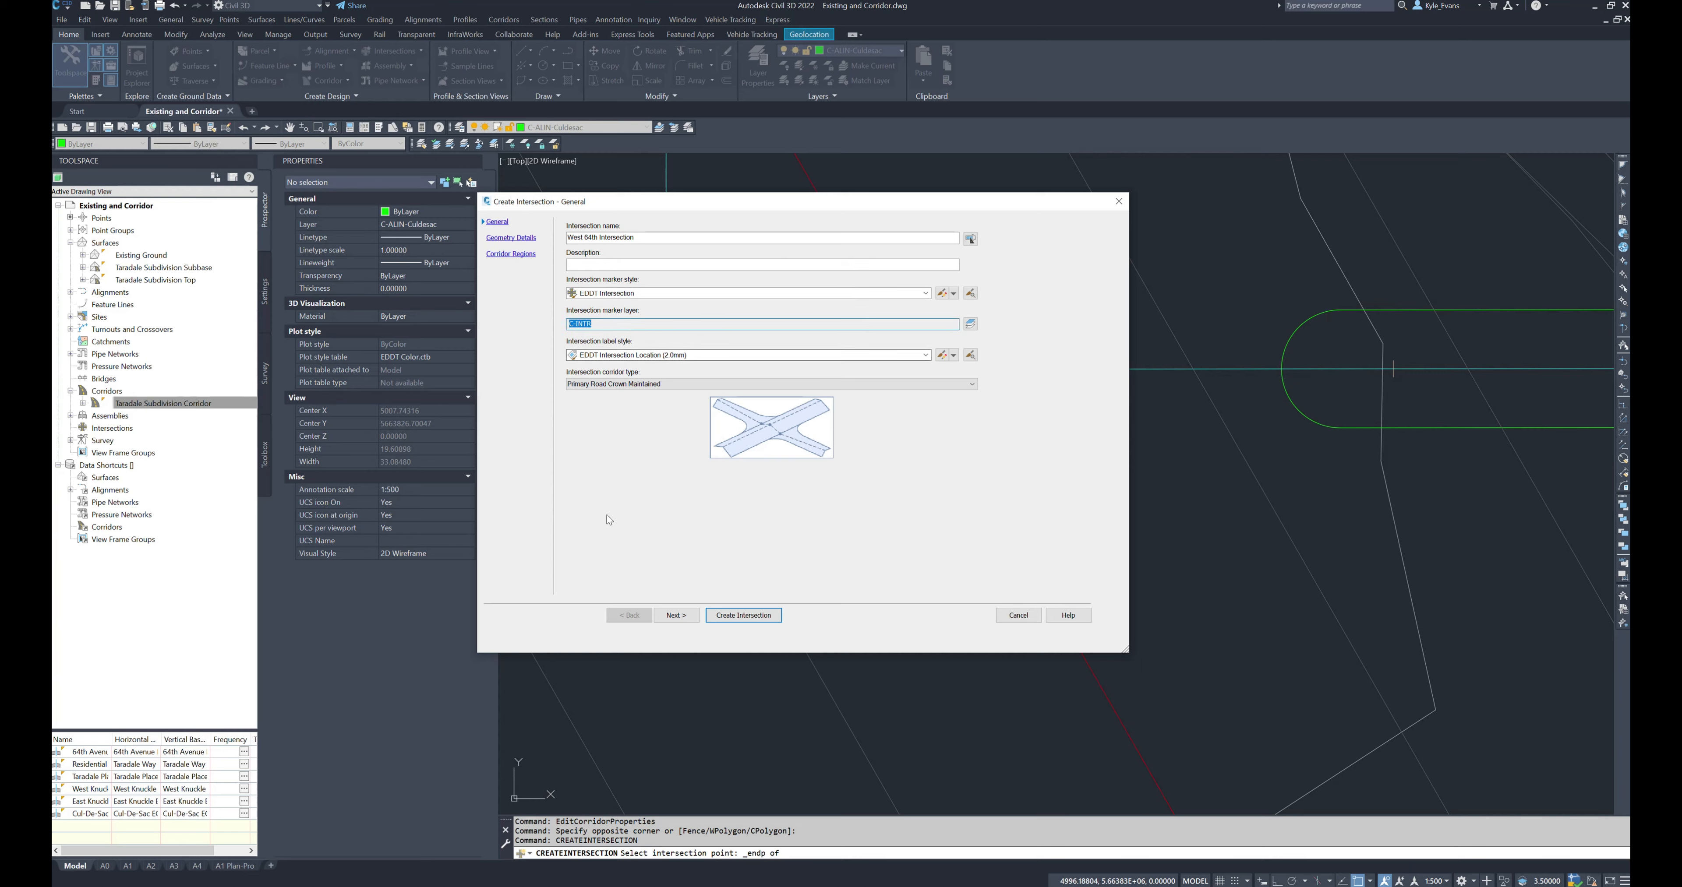
- Choose the intersection corridor type and continue to the geometry details
{"action": "left_click", "coordinate": [686, 386]}
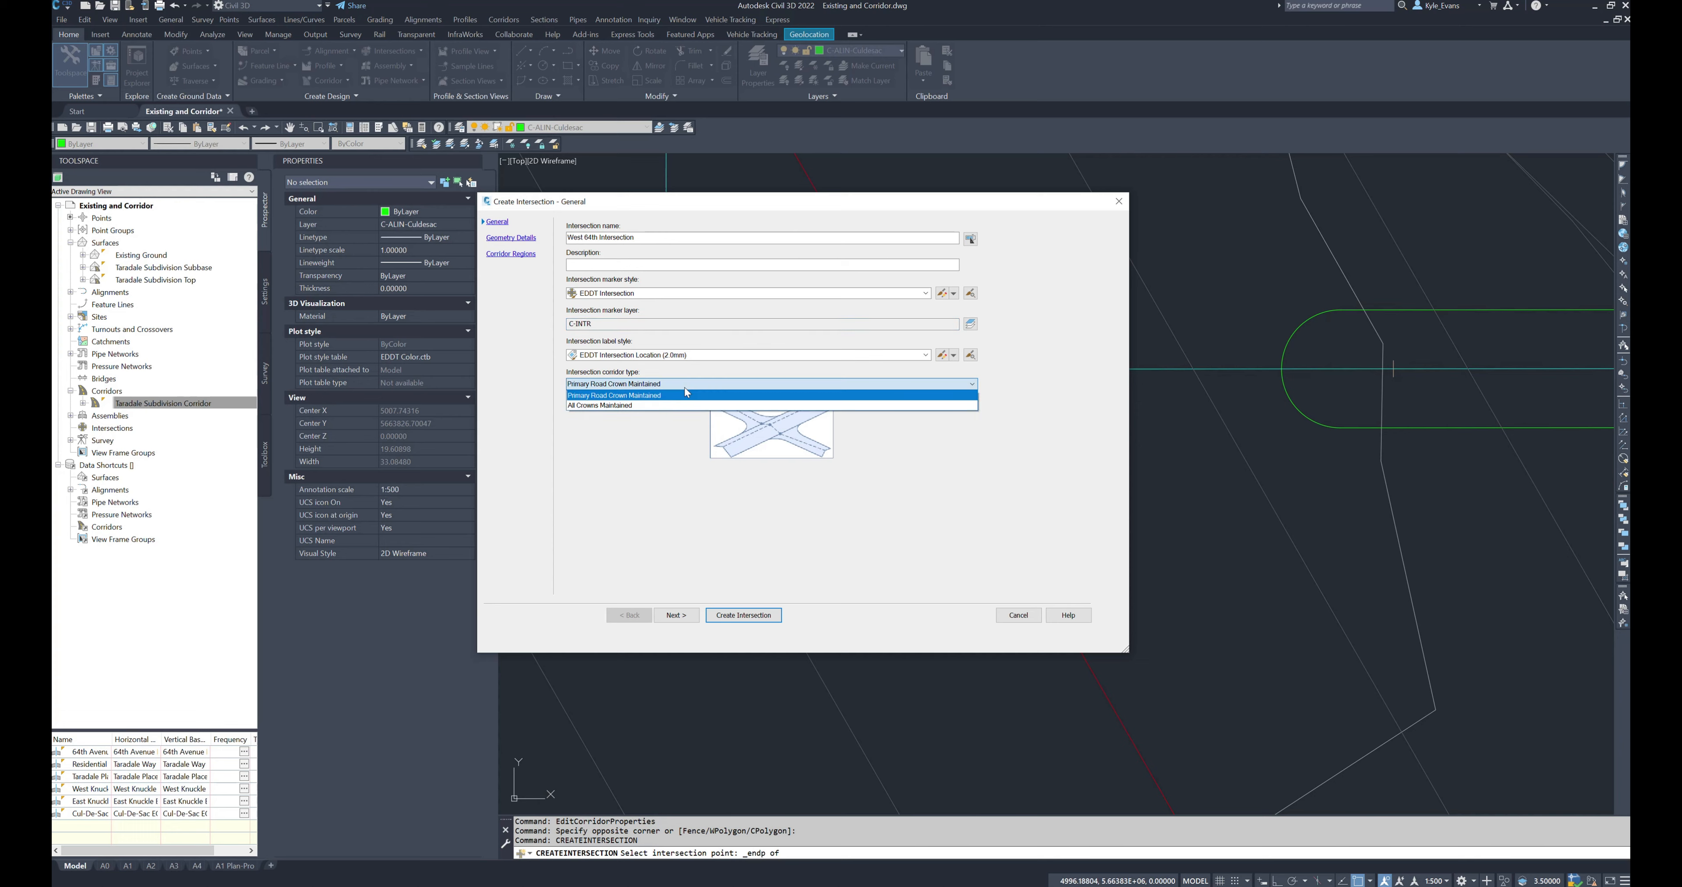
{"action": "left_click", "coordinate": [777, 387]}
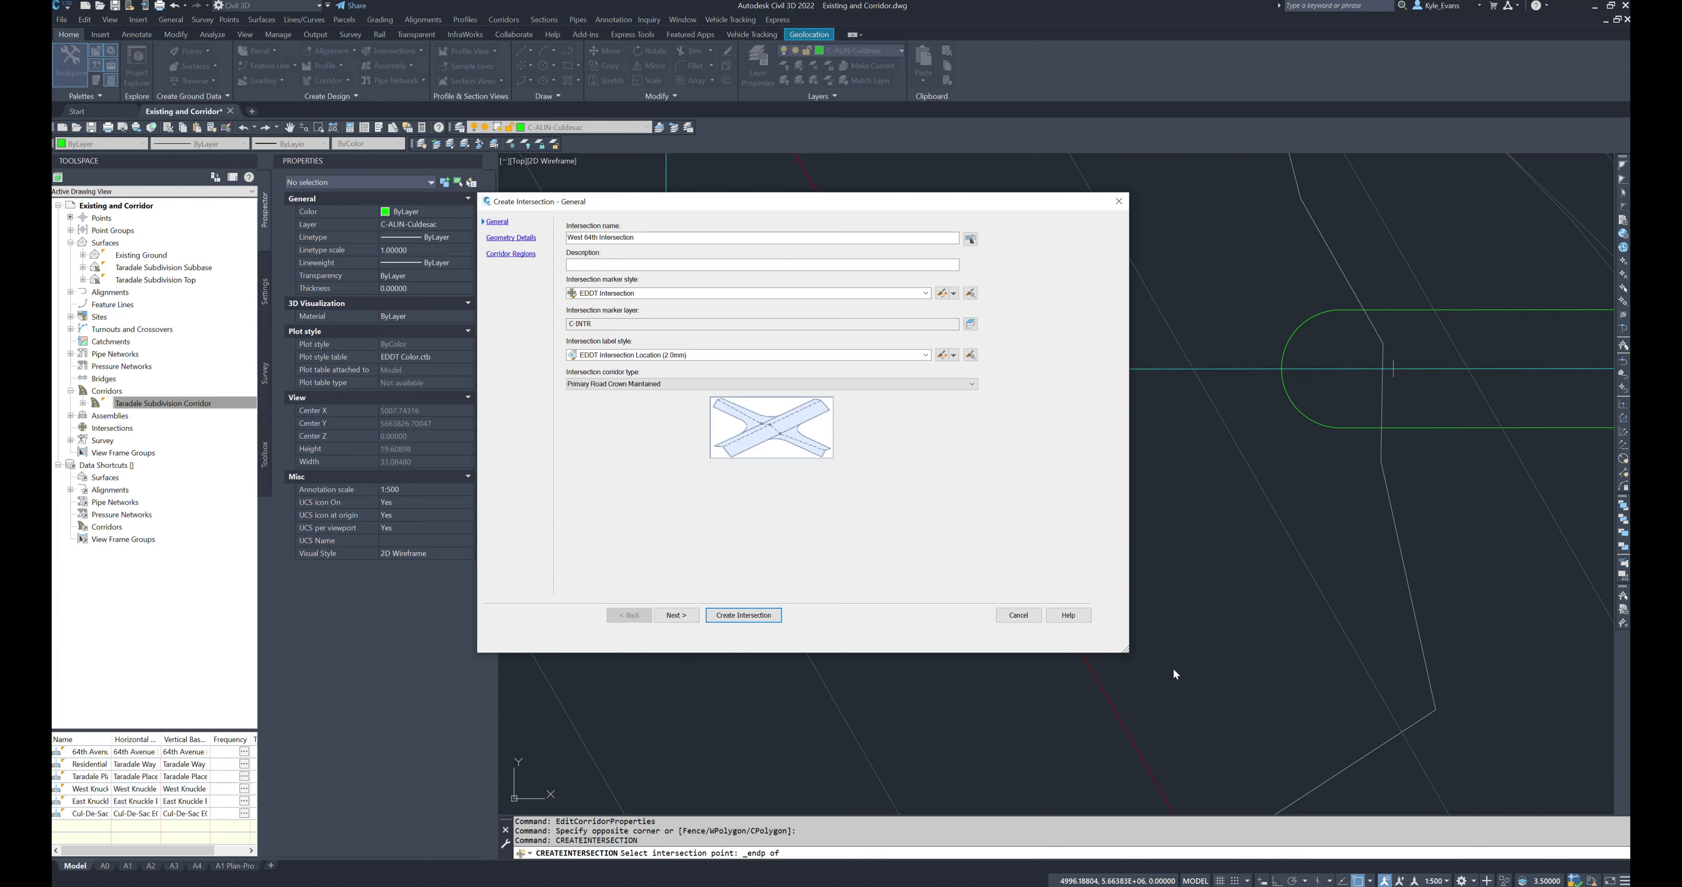
{"action": "left_click", "coordinate": [683, 384]}
{"action": "left_click", "coordinate": [751, 410]}
{"action": "left_click", "coordinate": [717, 387]}
{"action": "left_click", "coordinate": [629, 404]}
{"action": "left_click", "coordinate": [676, 616]}
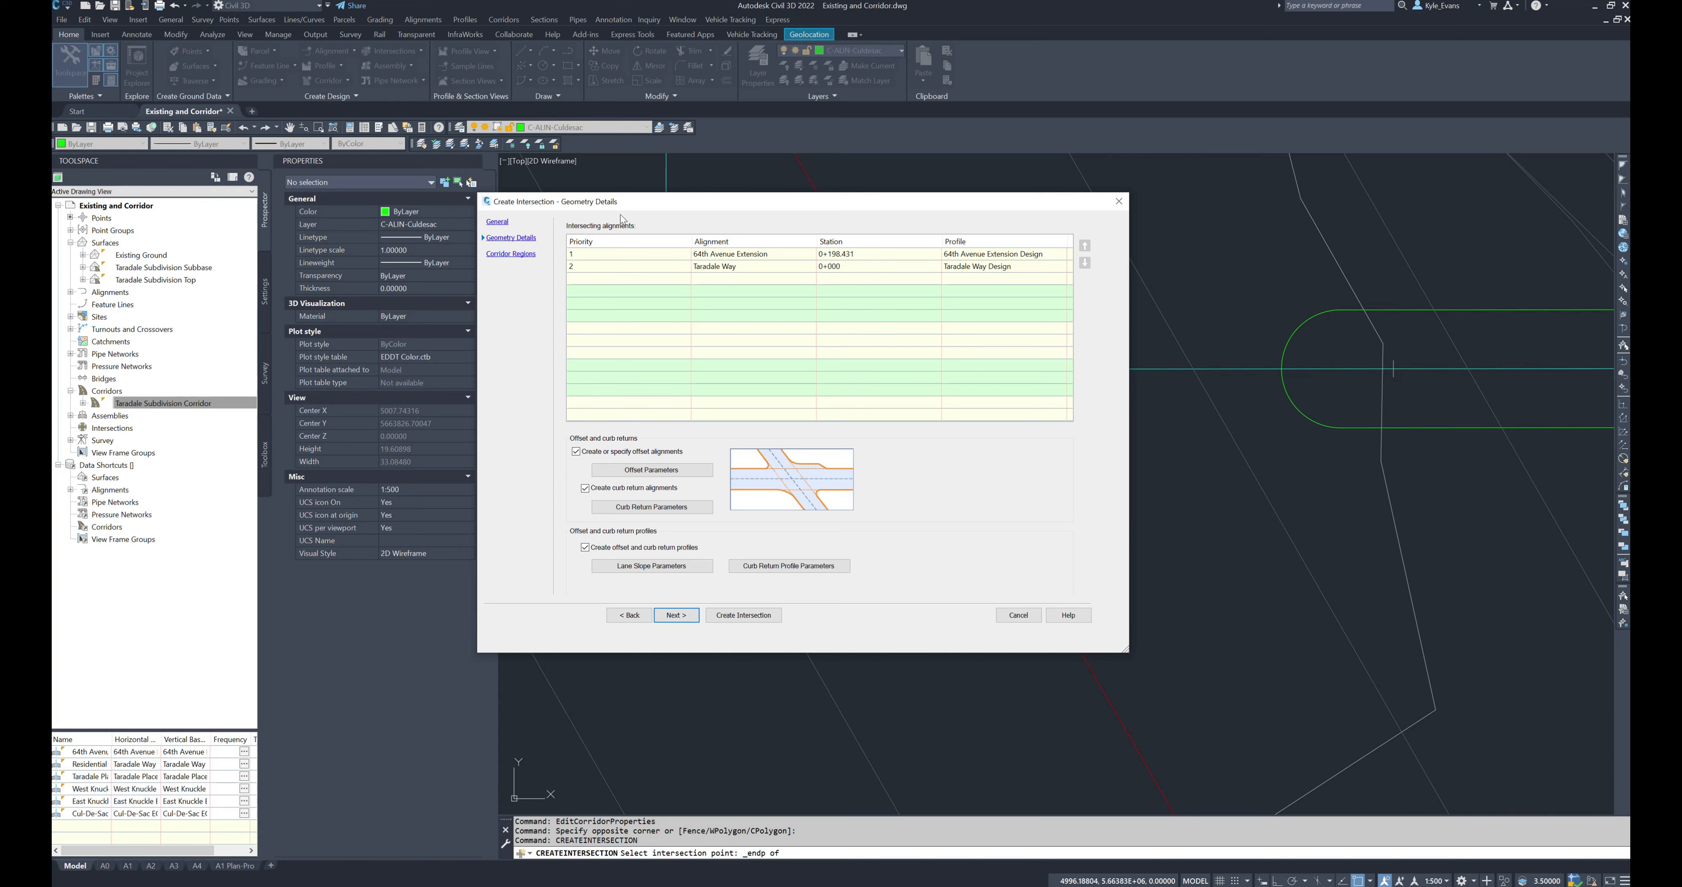
- Check the priority order of the intersecting alignments, 64th Avenue Extension and Taradale Way, and reposition the dialog
{"action": "left_click_drag", "start_coordinate": [622, 203], "coordinate": [437, 144]}
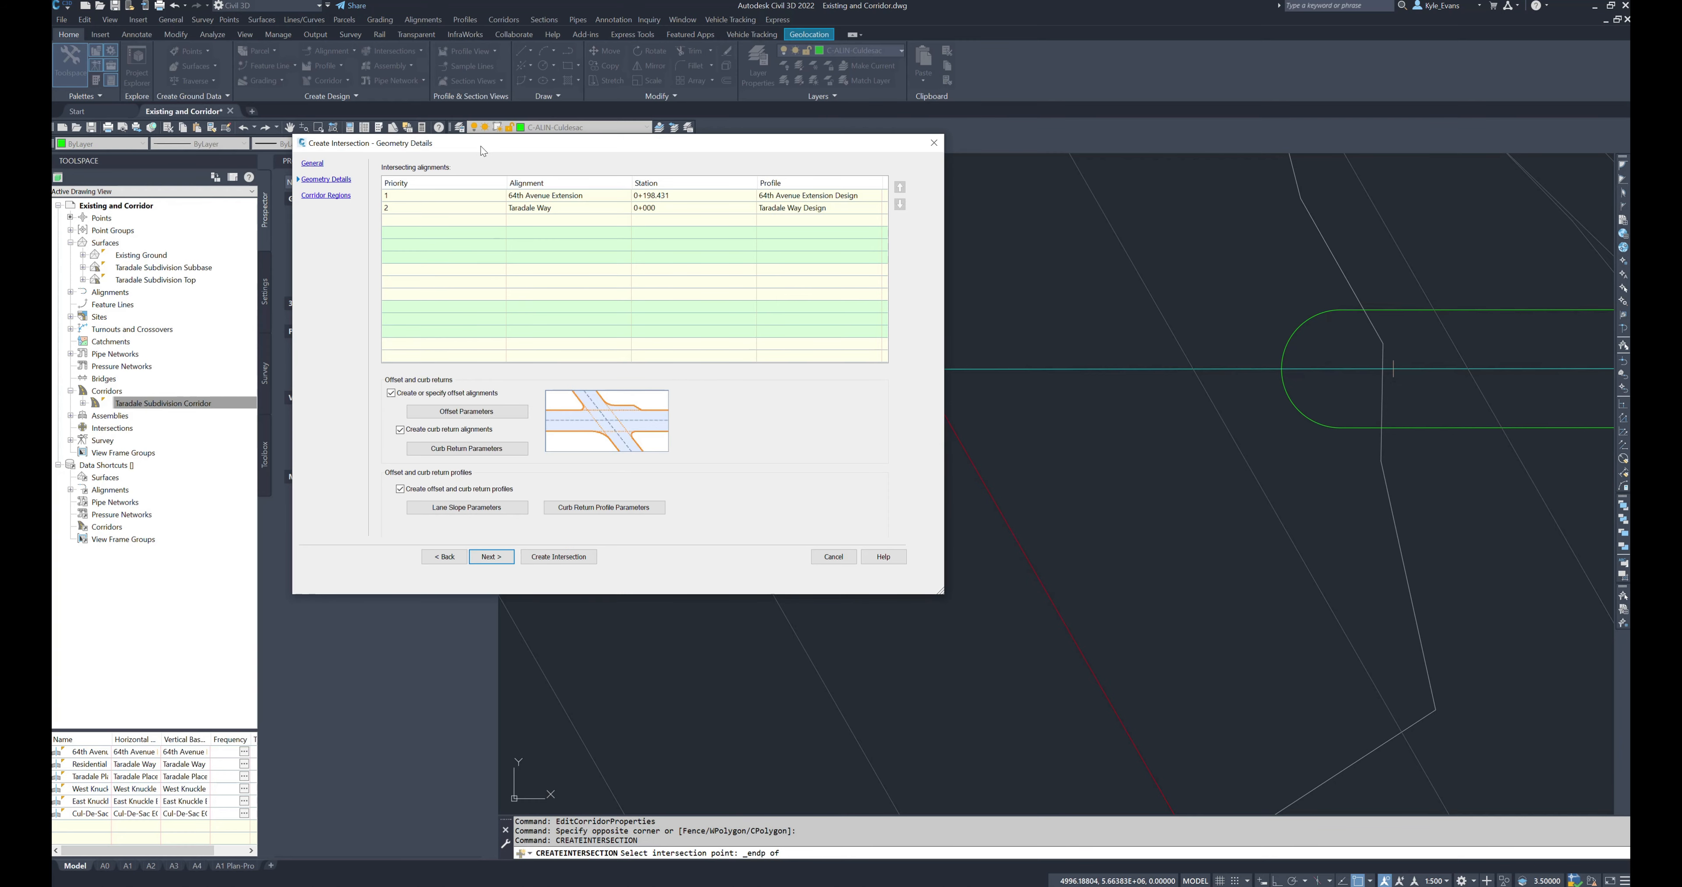
{"action": "left_click_drag", "start_coordinate": [486, 150], "coordinate": [455, 161]}
{"action": "left_click", "coordinate": [427, 209]}
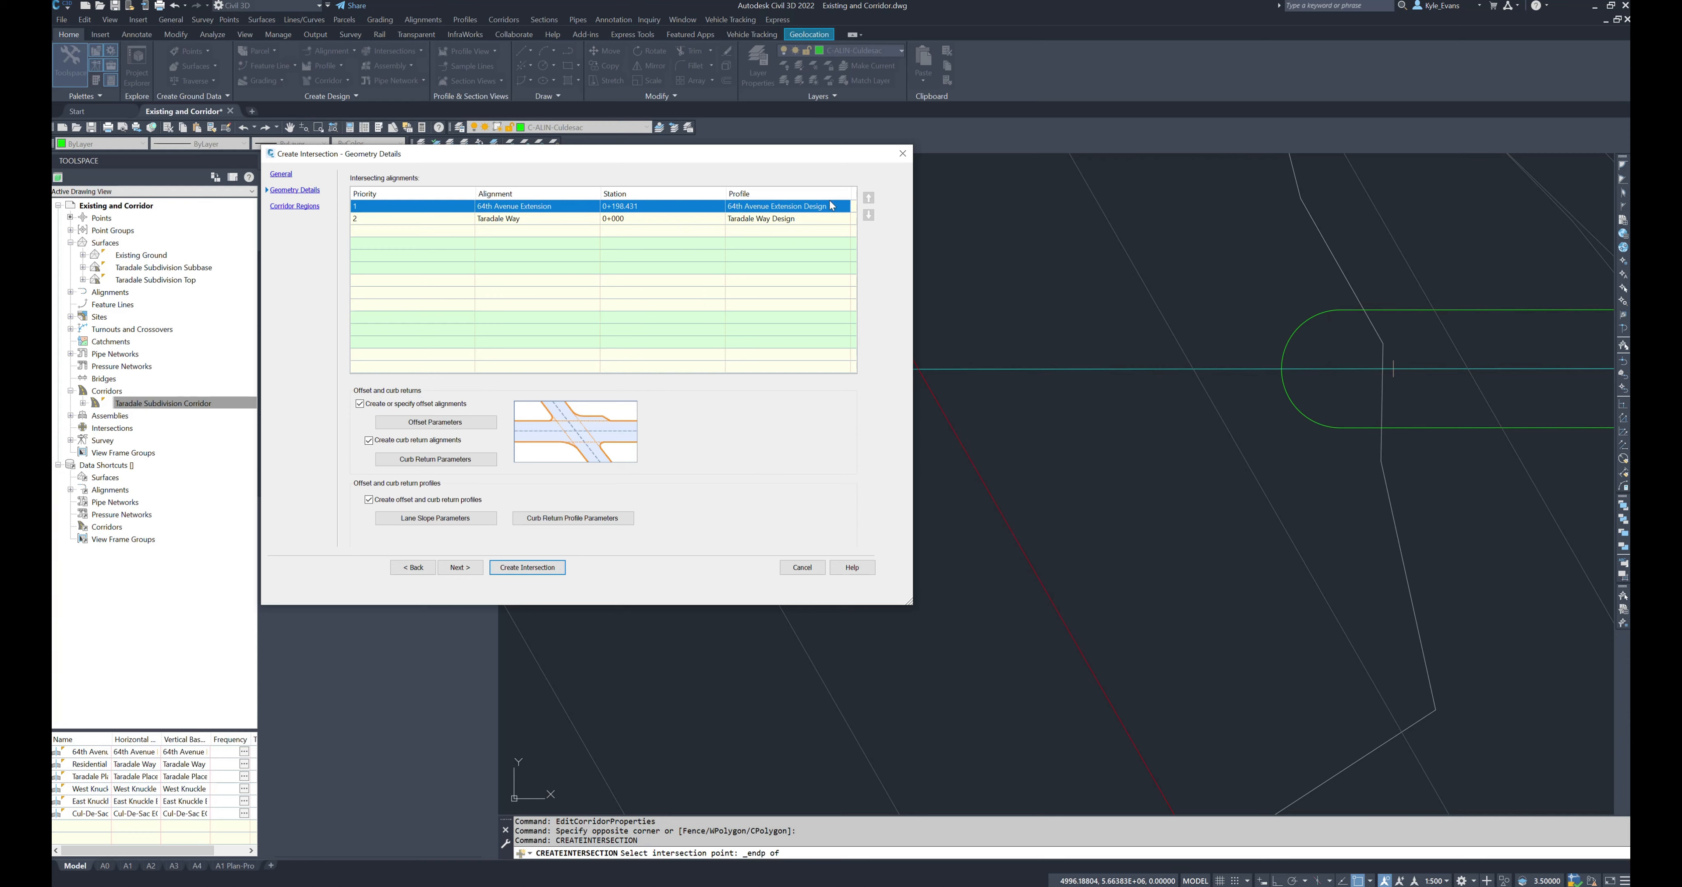
{"action": "left_click", "coordinate": [425, 220]}
{"action": "left_click", "coordinate": [370, 209]}
{"action": "left_click", "coordinate": [394, 221]}
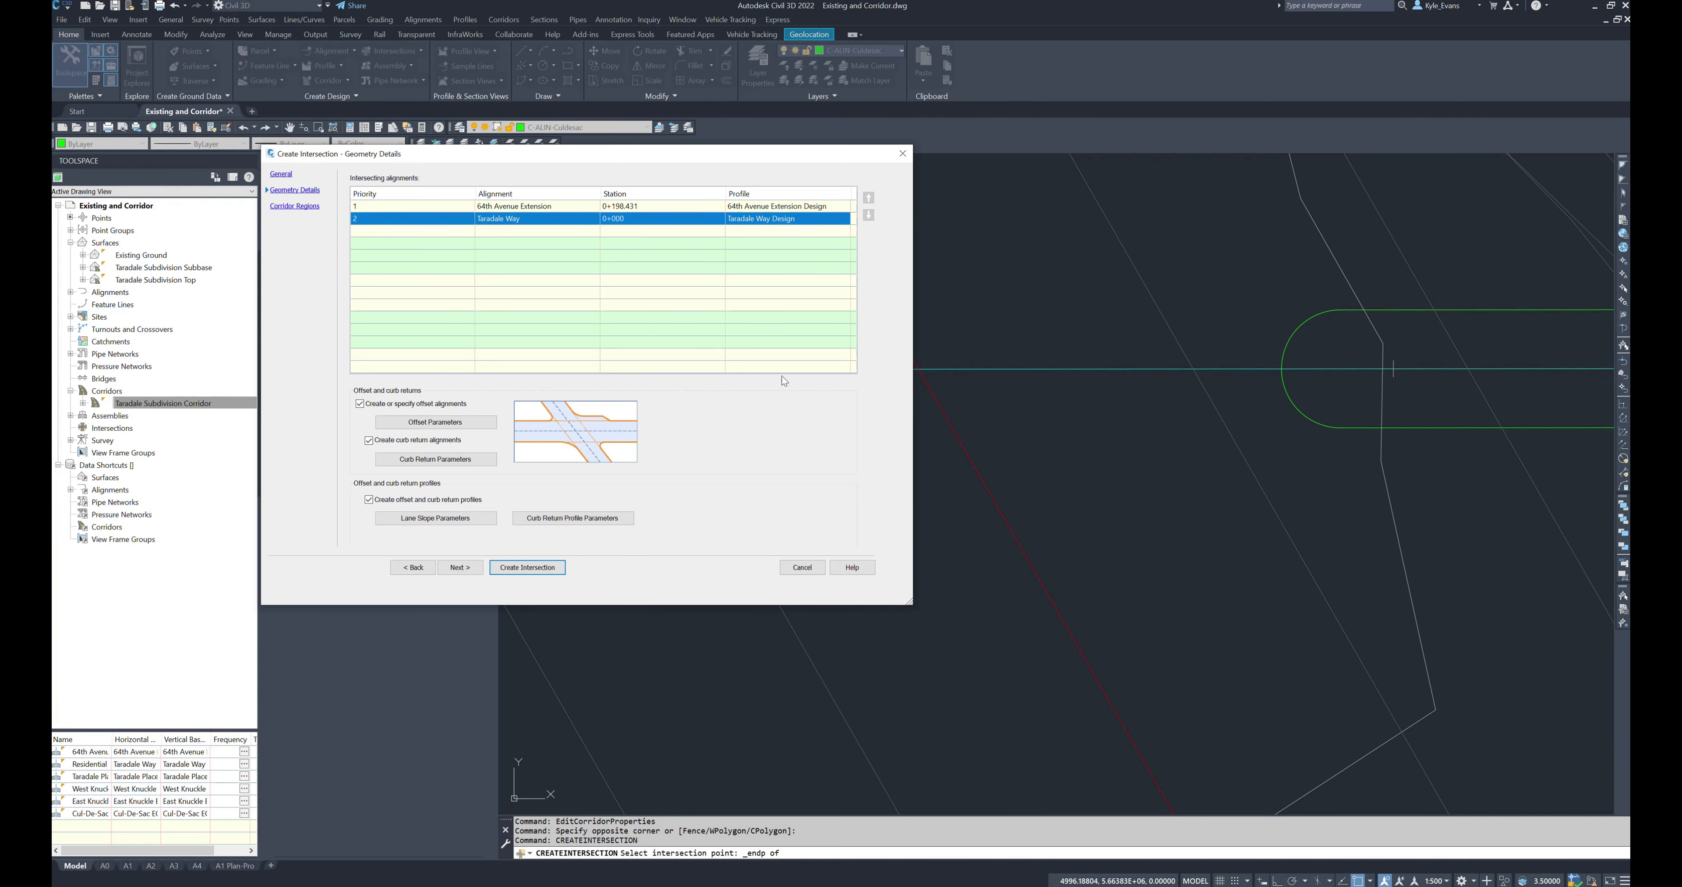
{"action": "mouse_move", "coordinate": [641, 166]}
{"action": "left_mouse_down"}
{"action": "mouse_move", "coordinate": [680, 504]}
{"action": "mouse_move", "coordinate": [718, 523]}
{"action": "left_mouse_up"}
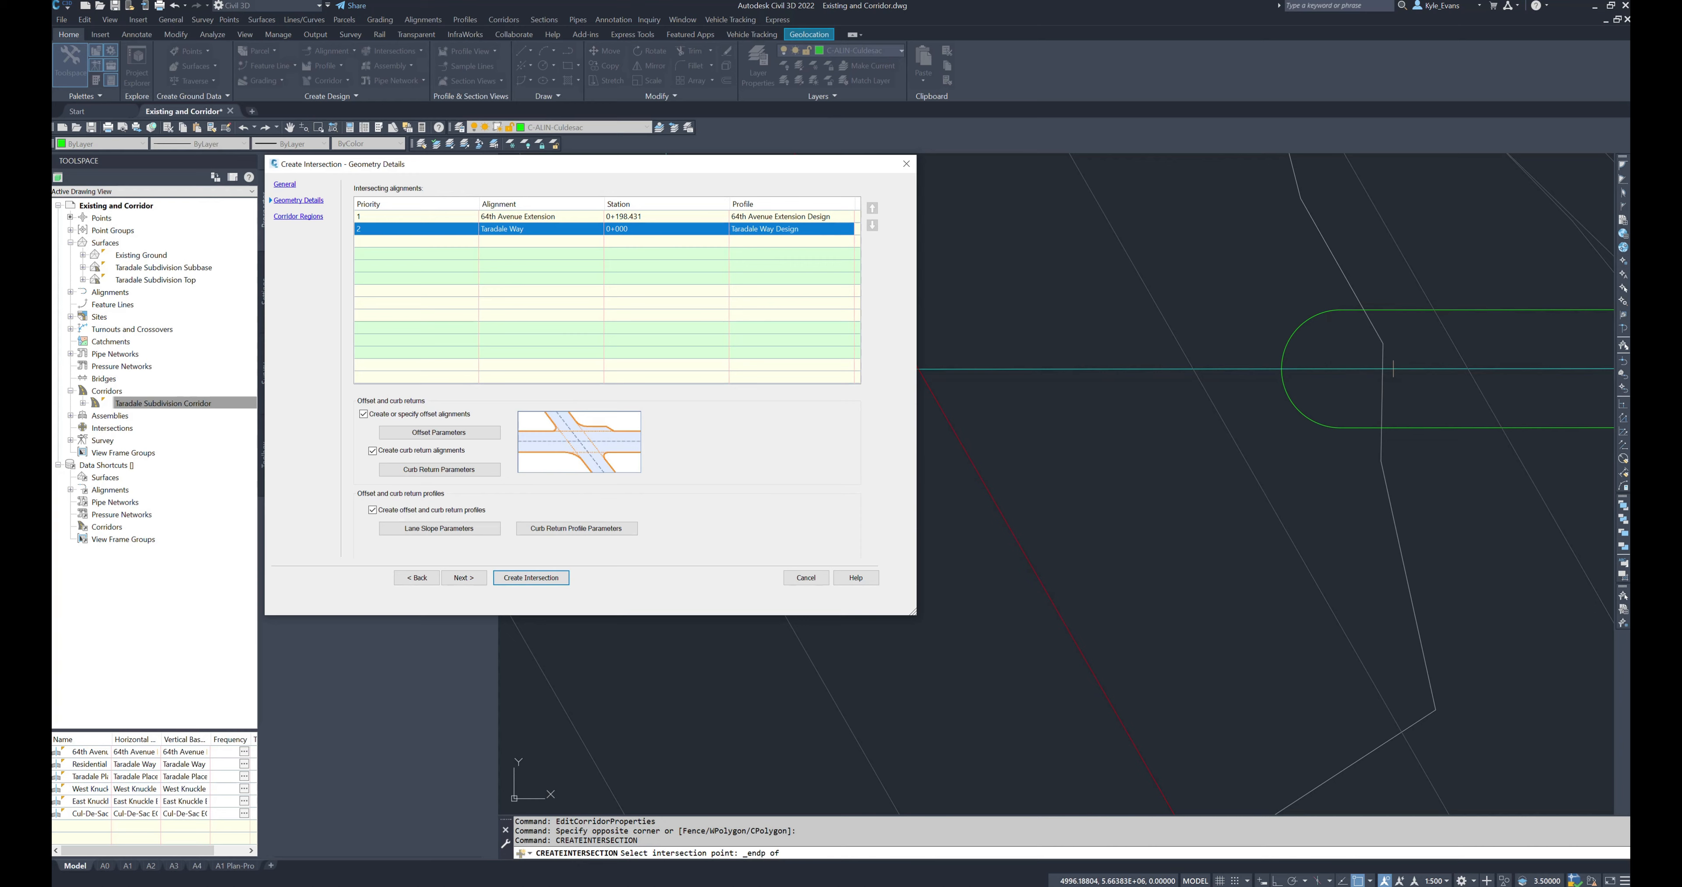
- Consult the four-lane road cross-section in the design guidelines PDF in the browser and return to Civil 3D
{"action": "left_click", "coordinate": [414, 414]}
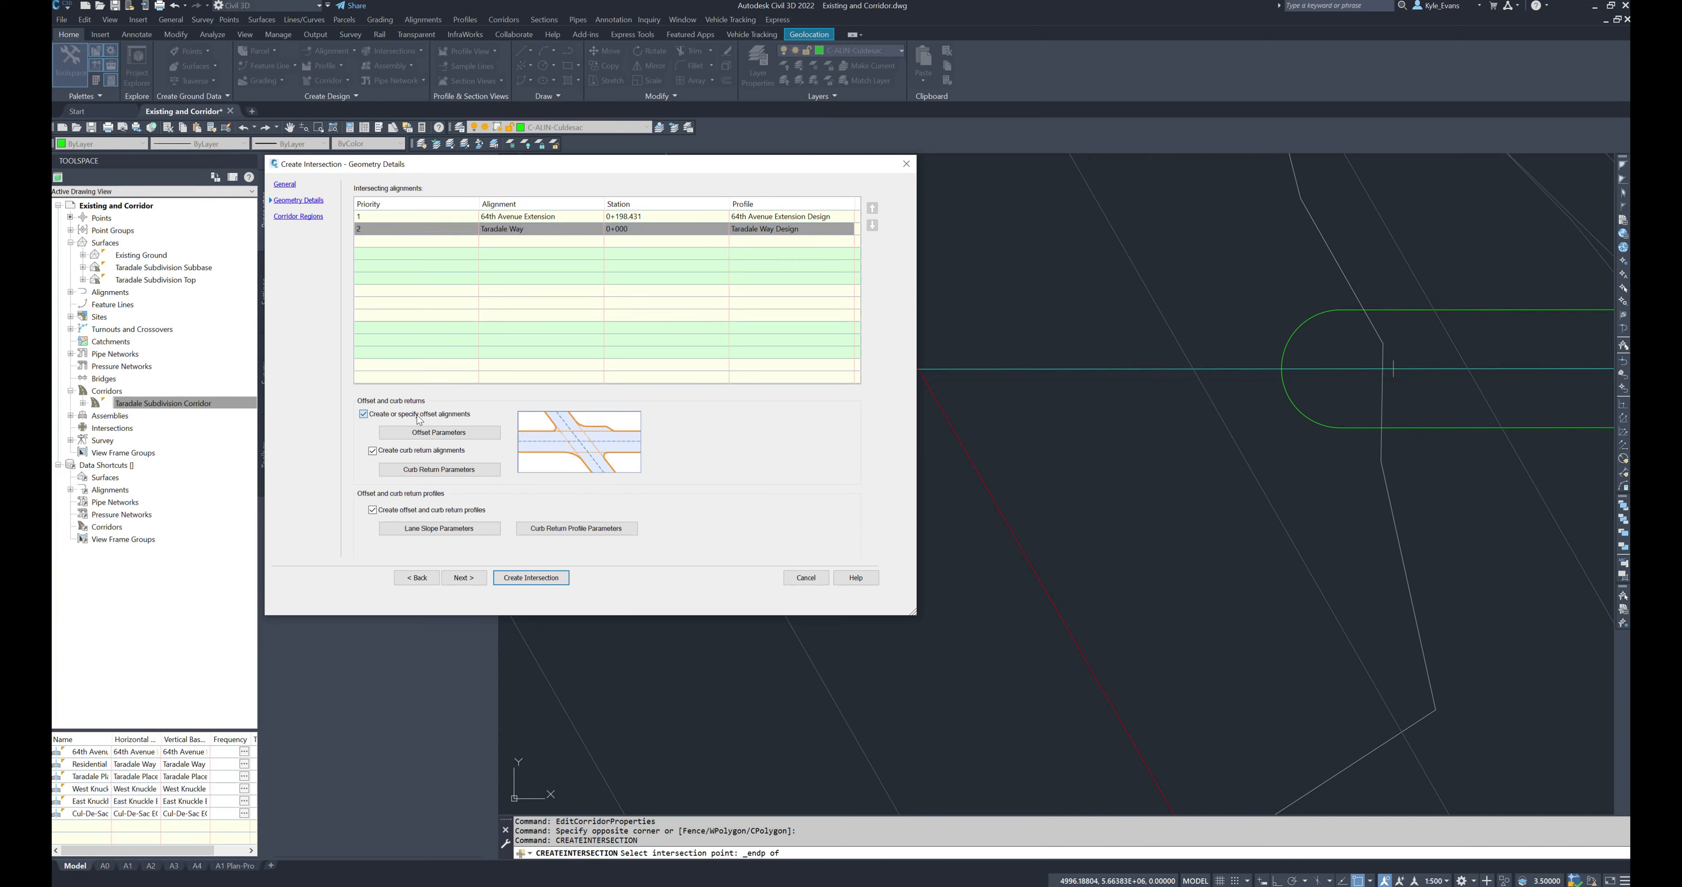
{"action": "left_click", "coordinate": [466, 413]}
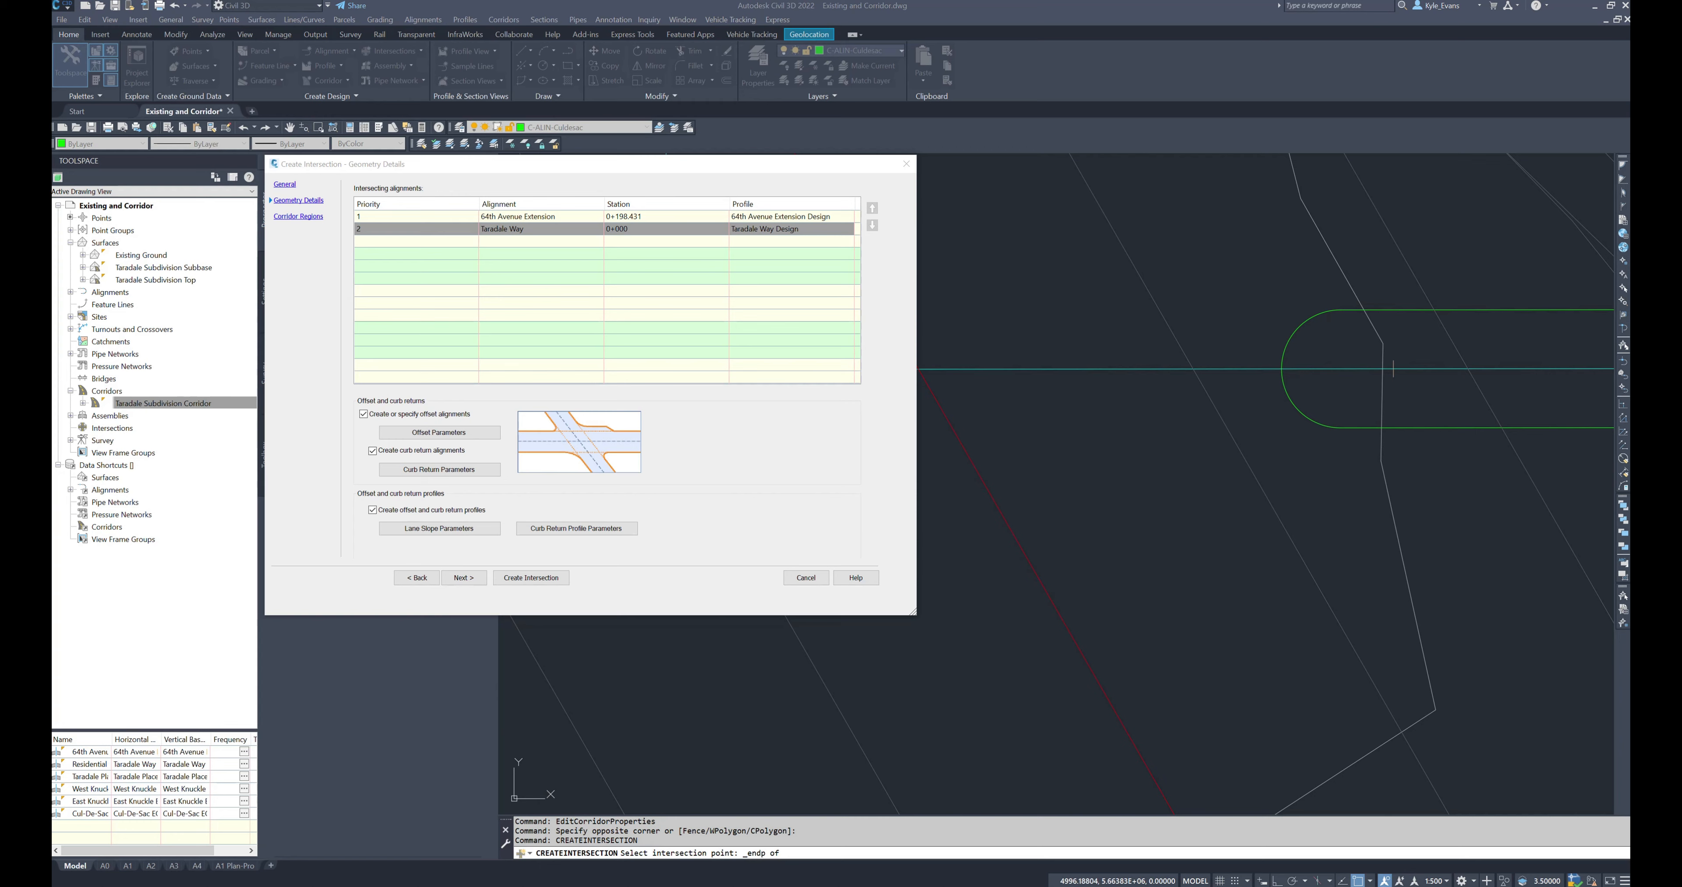
{"action": "key", "text": "alt+Tab"}
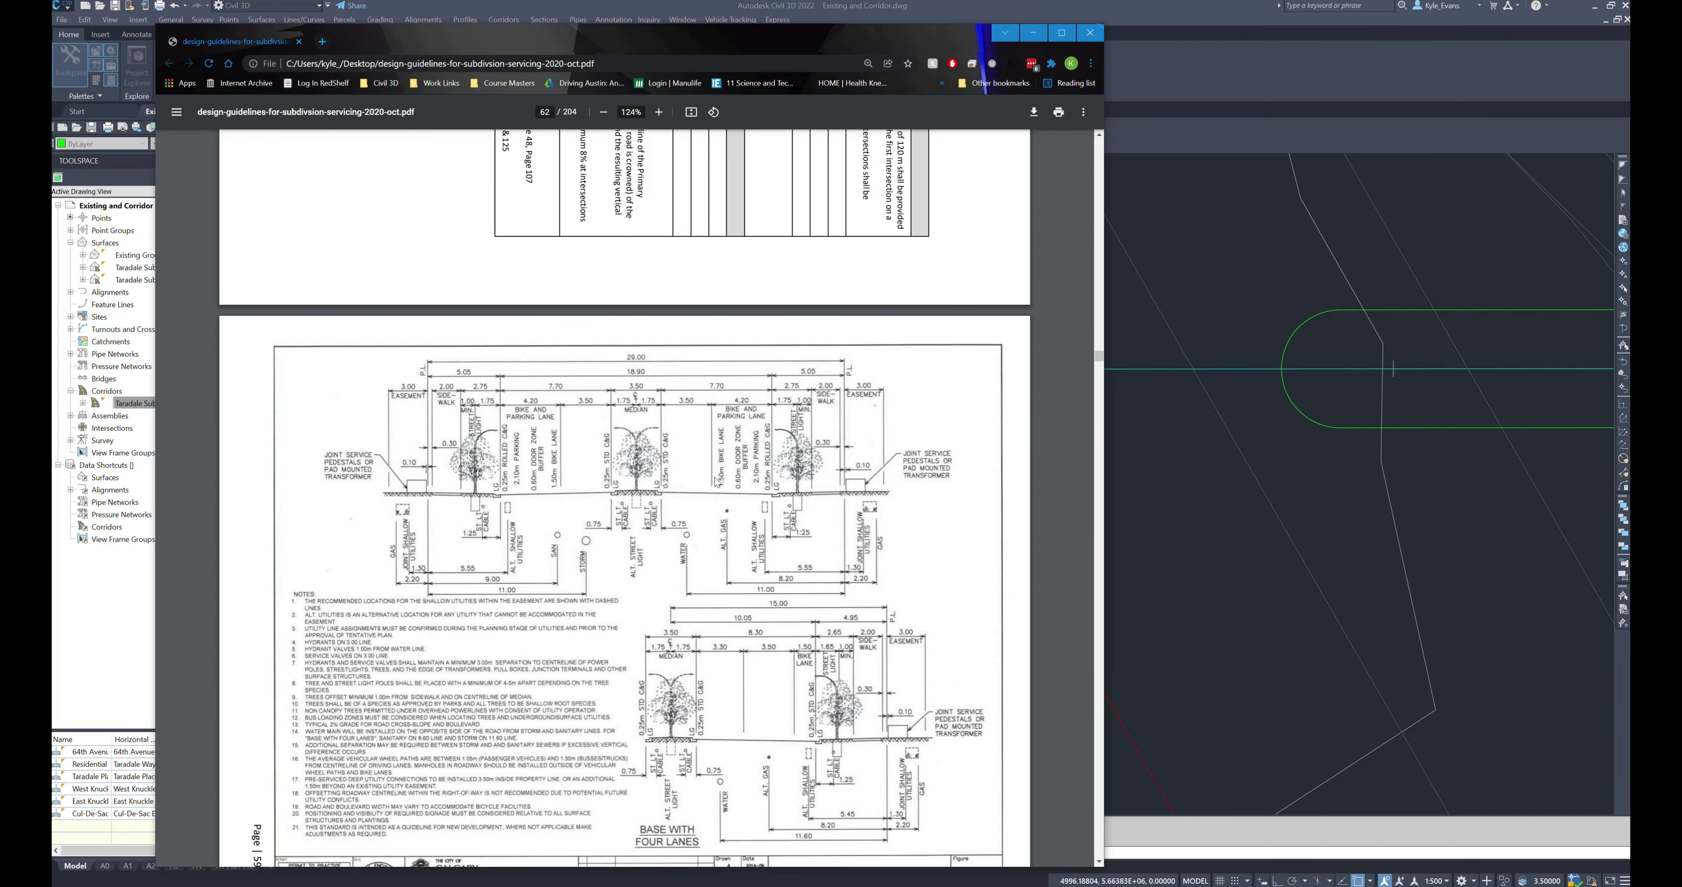
{"action": "left_click", "coordinate": [1216, 478]}
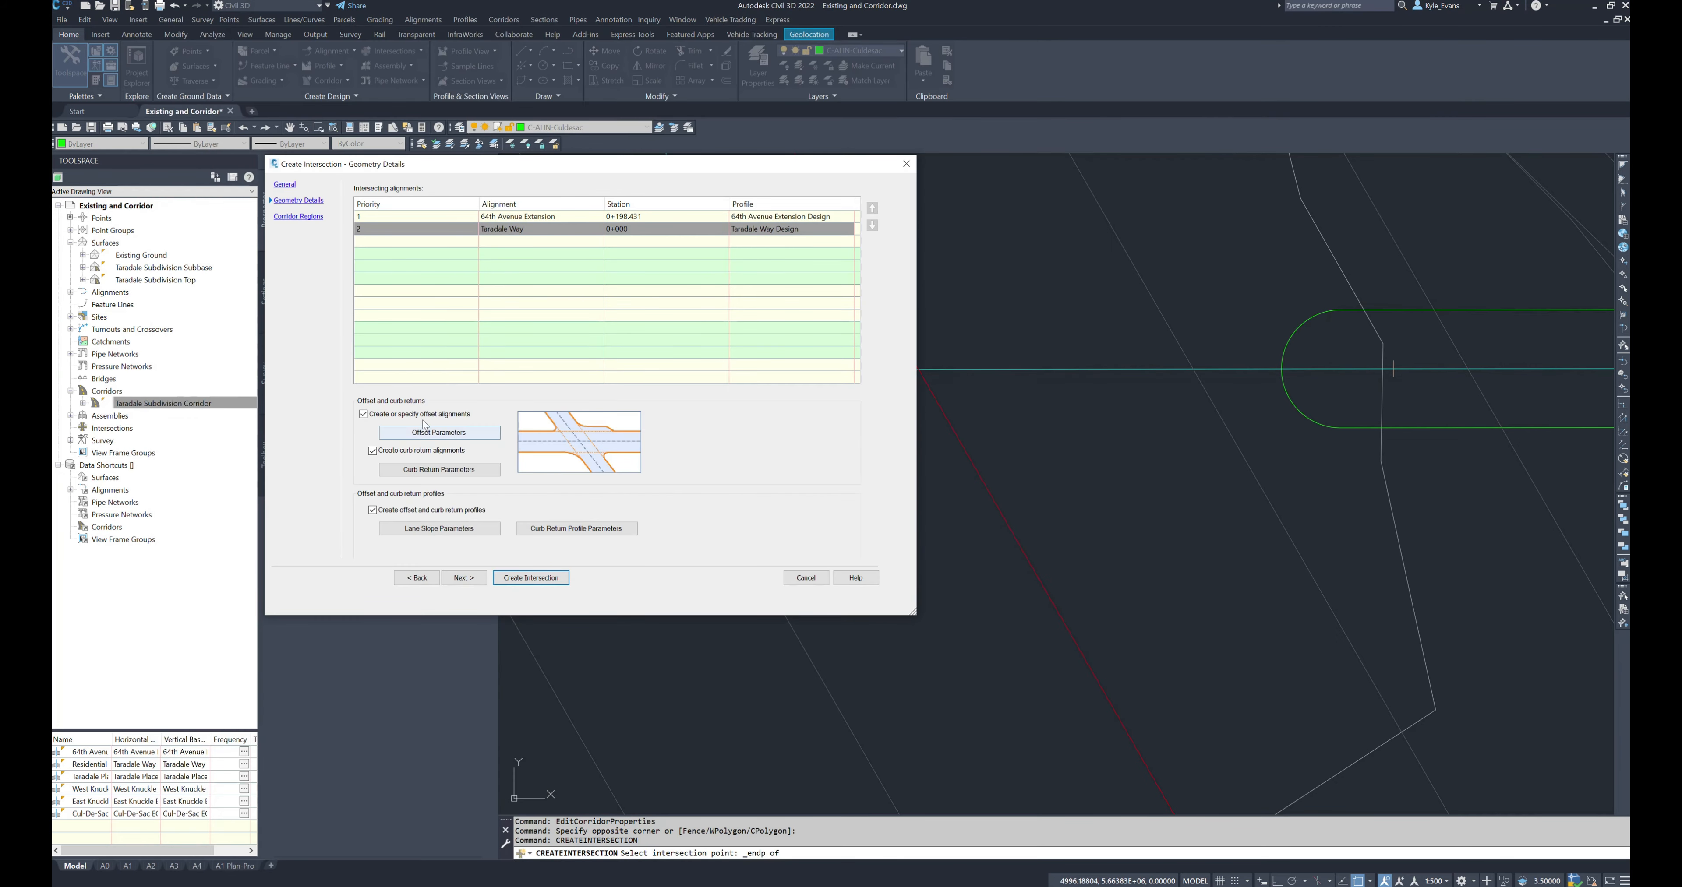
- In the intersection offset parameters, set the left and right offset values of the primary road, 64th Avenue Extension, to 9.45 m
{"action": "left_click", "coordinate": [428, 433]}
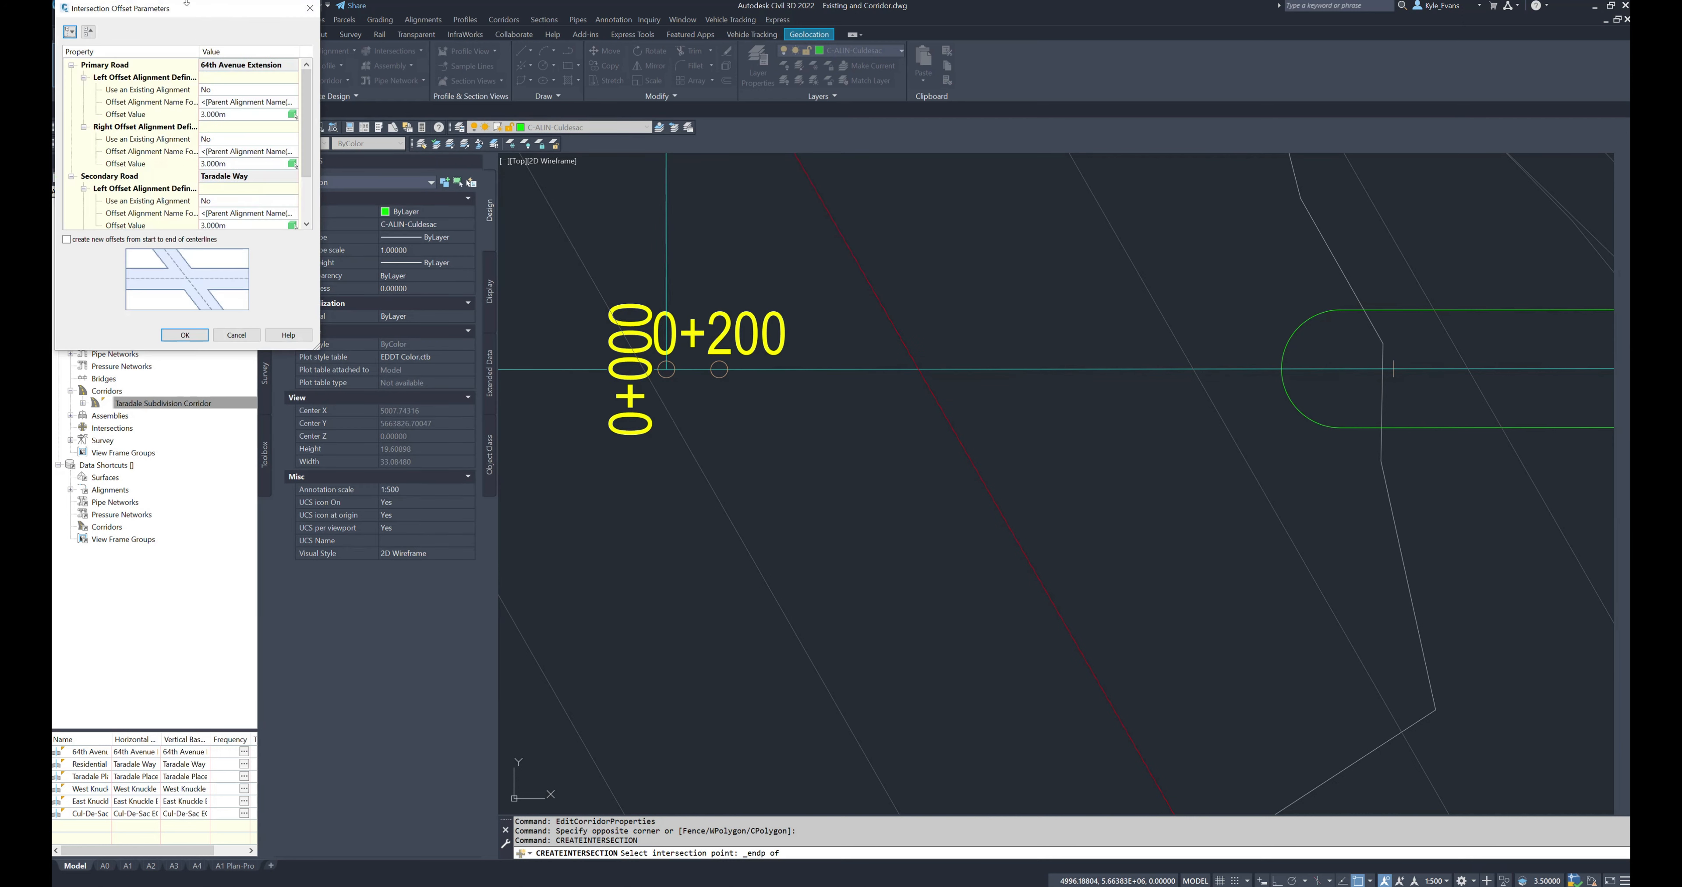
{"action": "left_click_drag", "start_coordinate": [240, 43], "coordinate": [544, 137]}
{"action": "left_click_drag", "start_coordinate": [676, 480], "coordinate": [765, 583]}
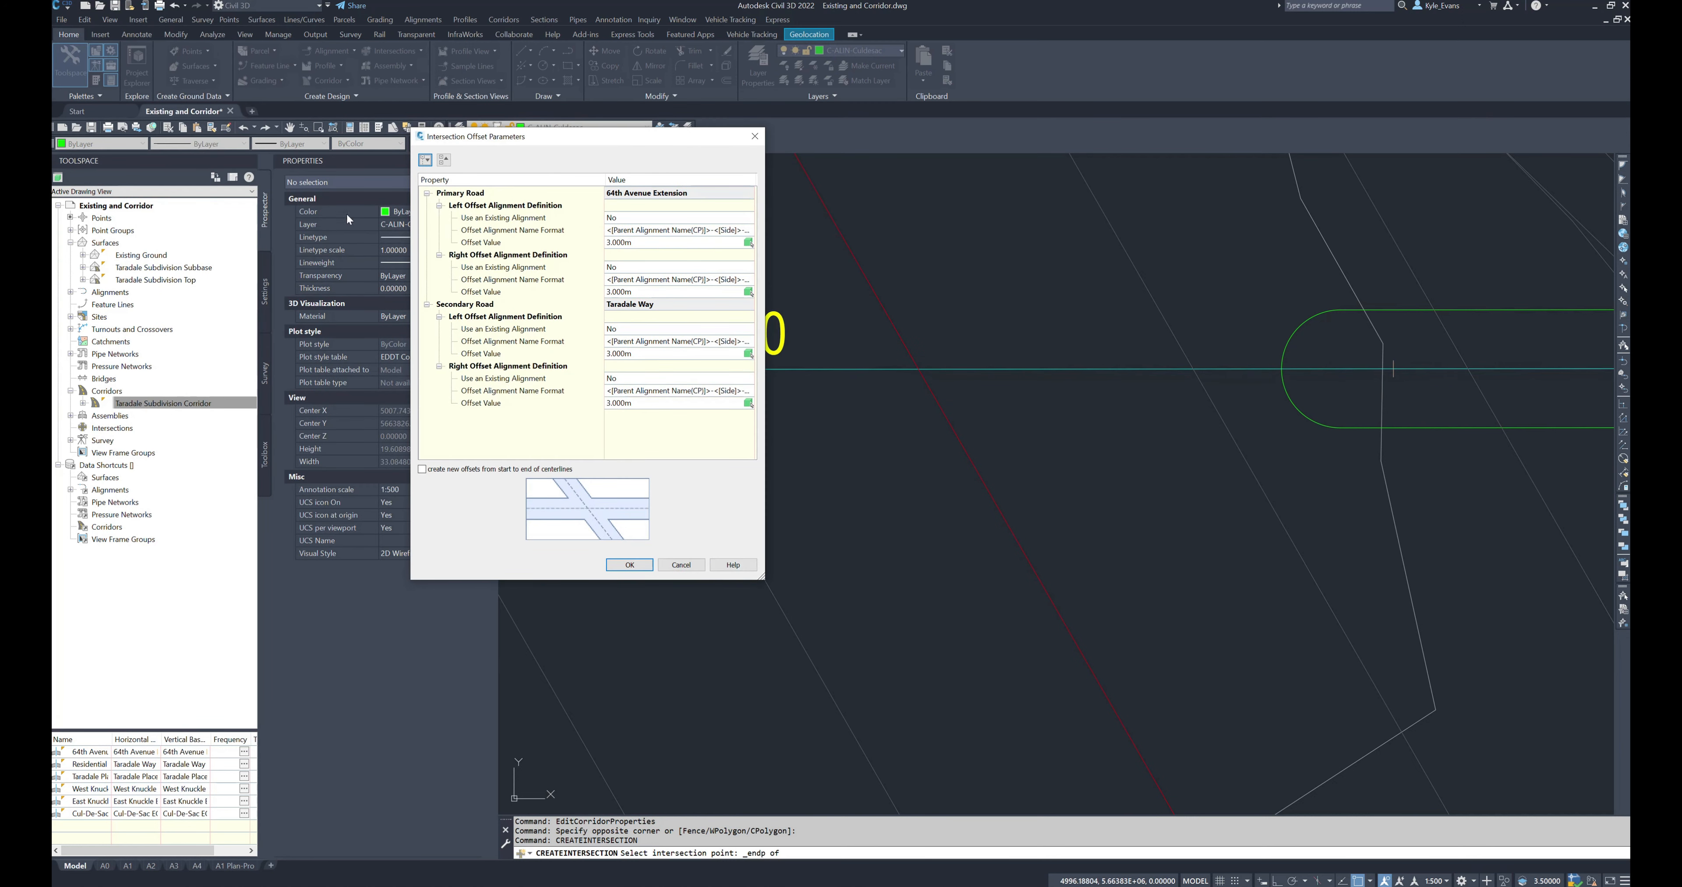
{"action": "left_click", "coordinate": [536, 219]}
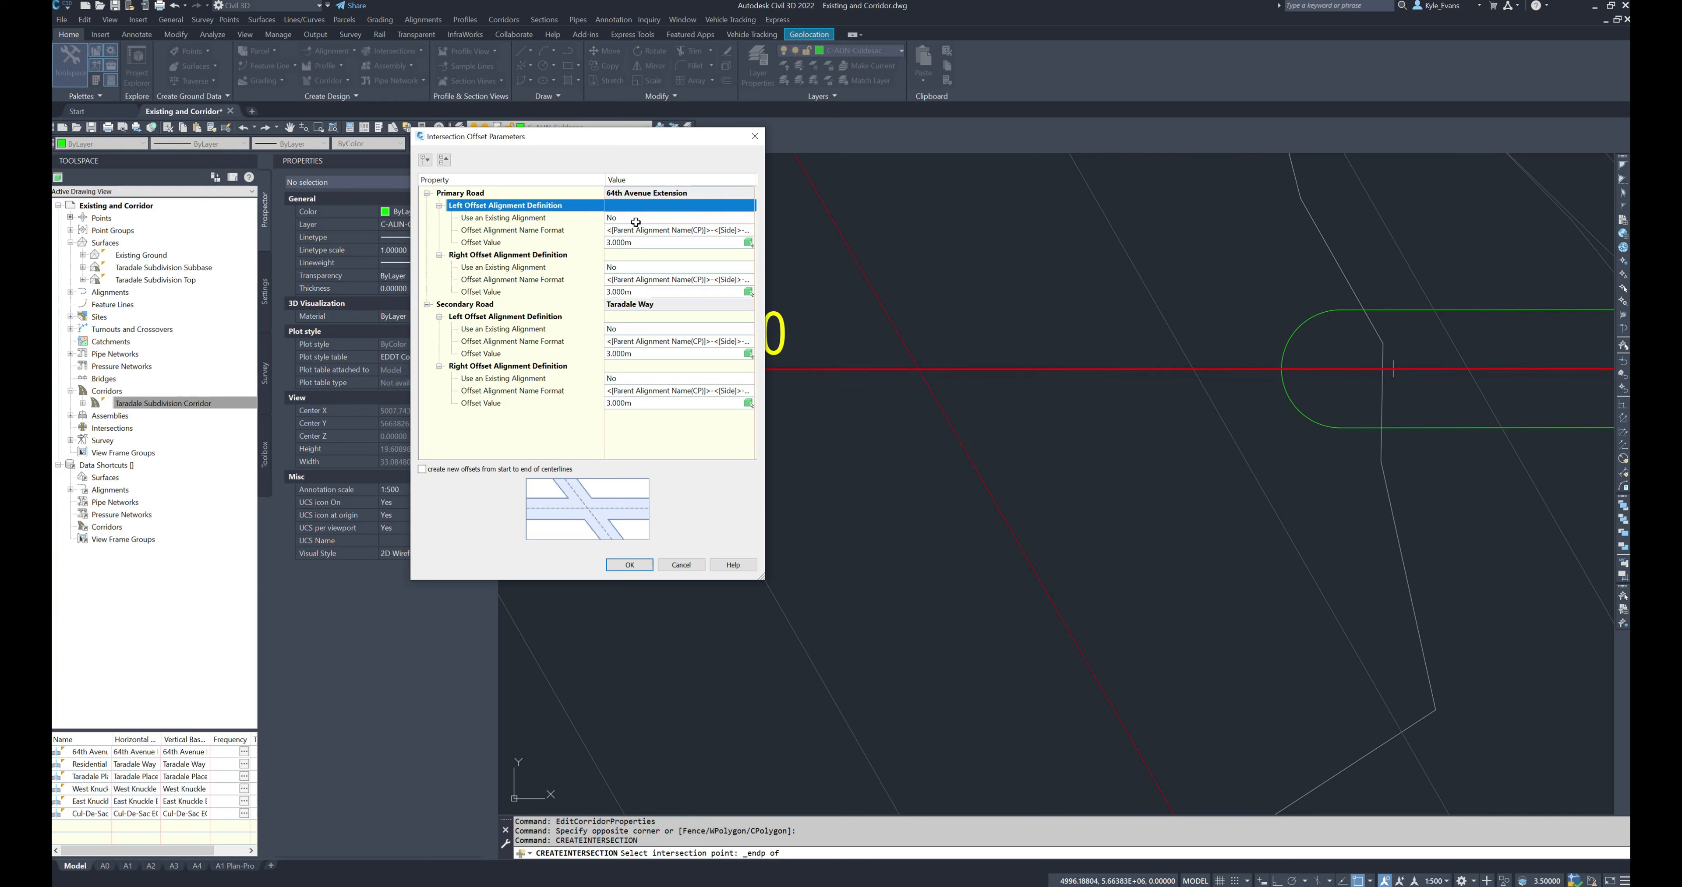
{"action": "left_click", "coordinate": [543, 241]}
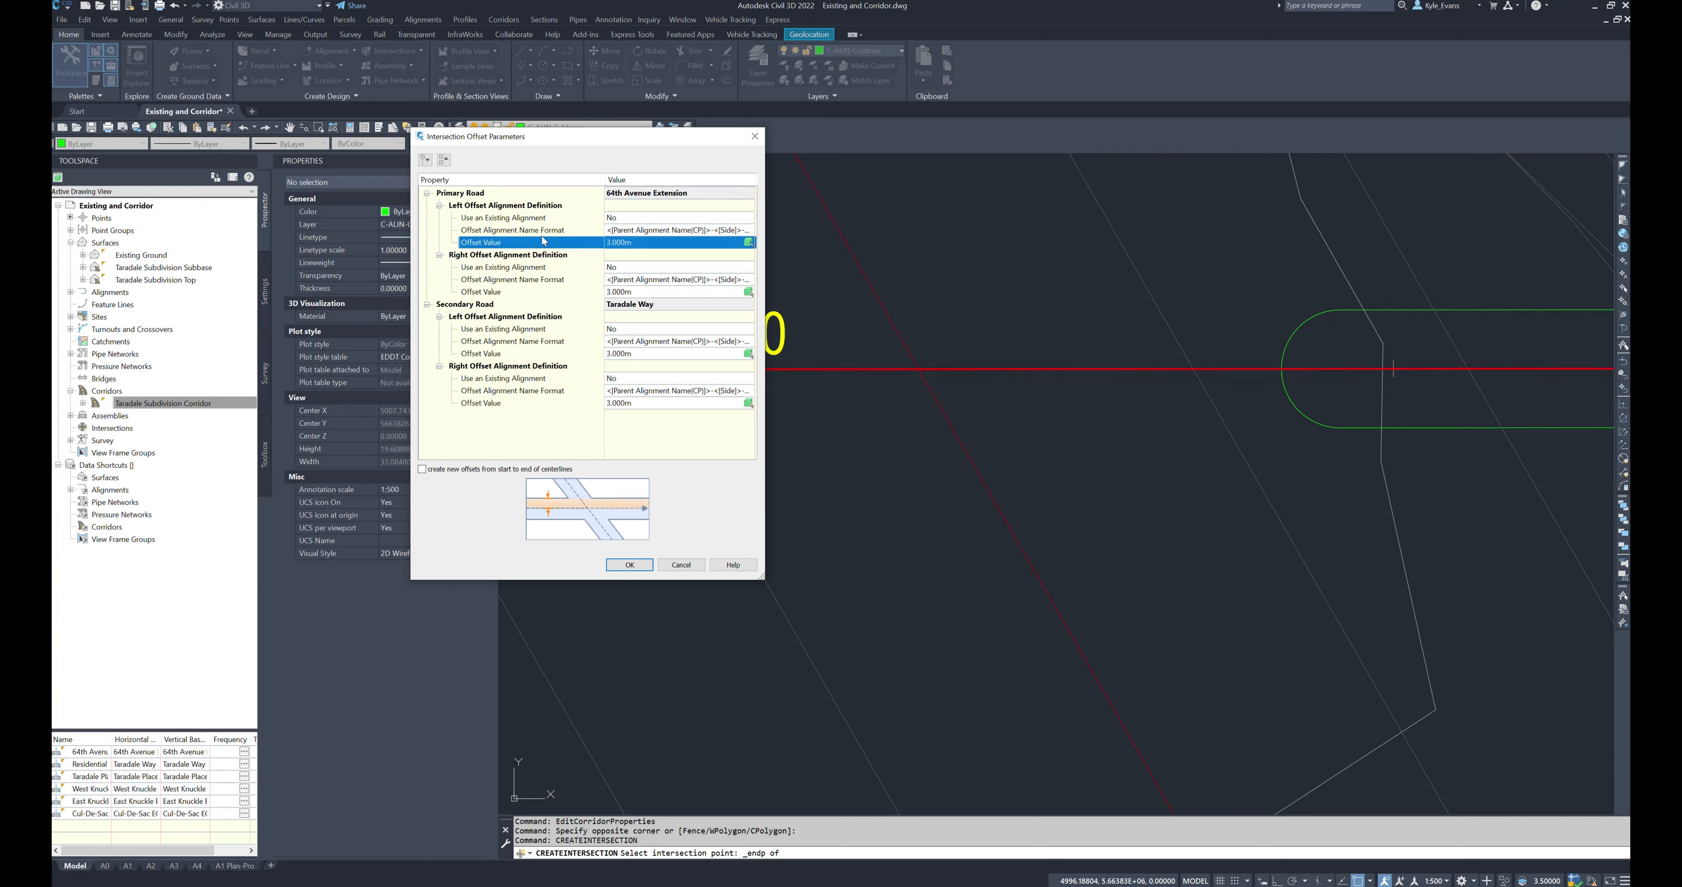
{"action": "left_click", "coordinate": [657, 240]}
{"action": "type", "text": "9.45"}
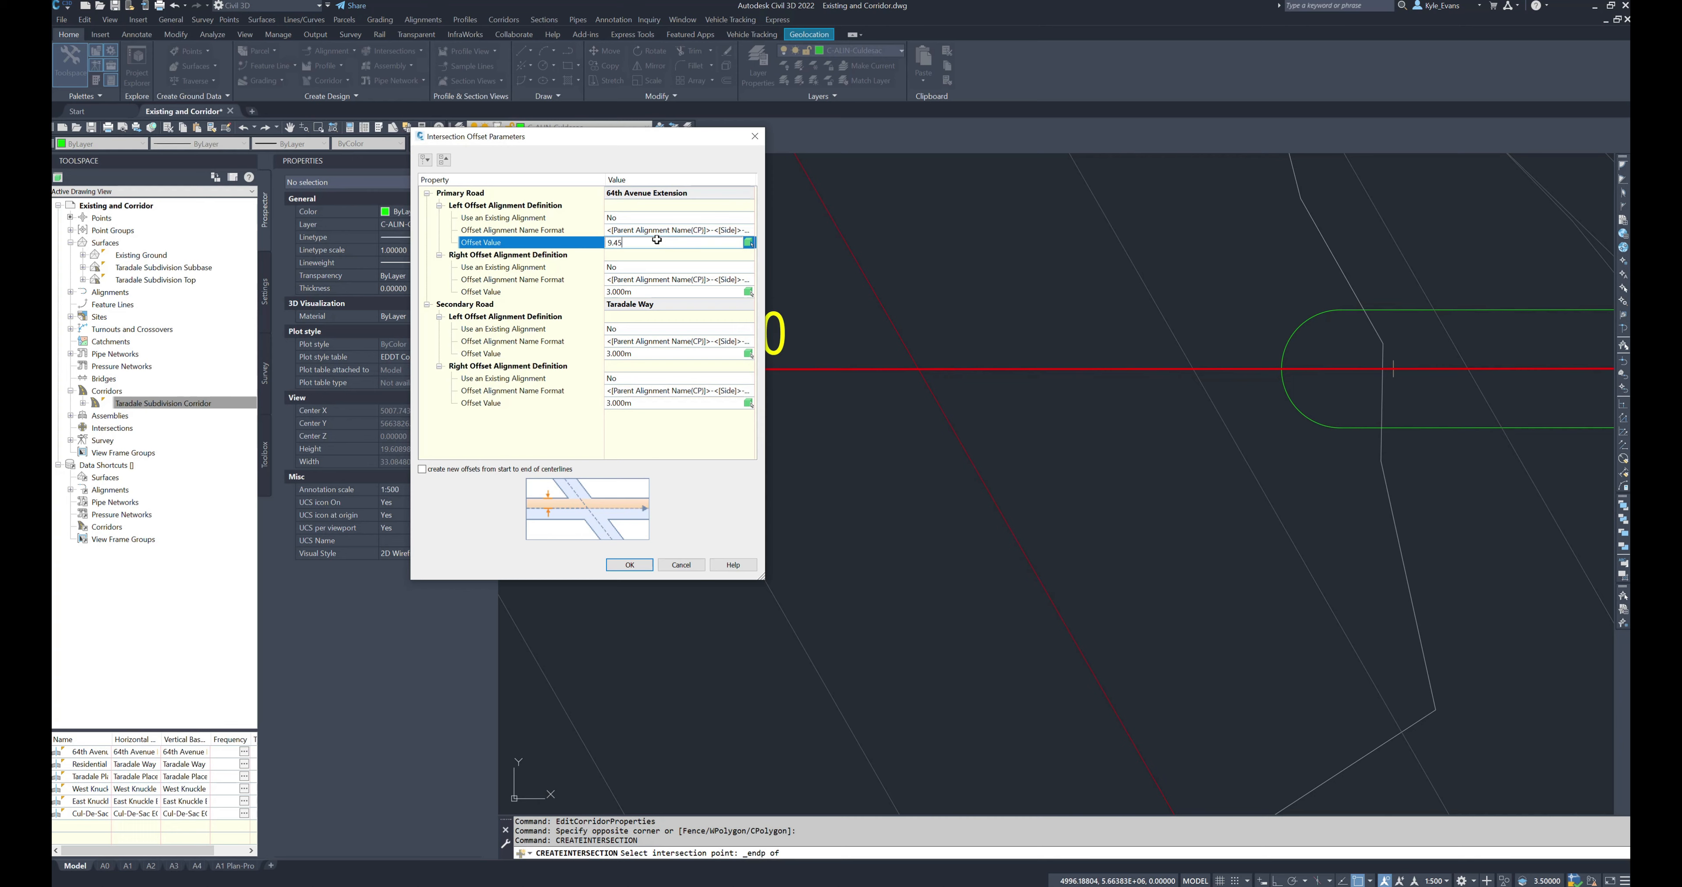
{"action": "left_click", "coordinate": [653, 292]}
{"action": "type", "text": "9.45"}
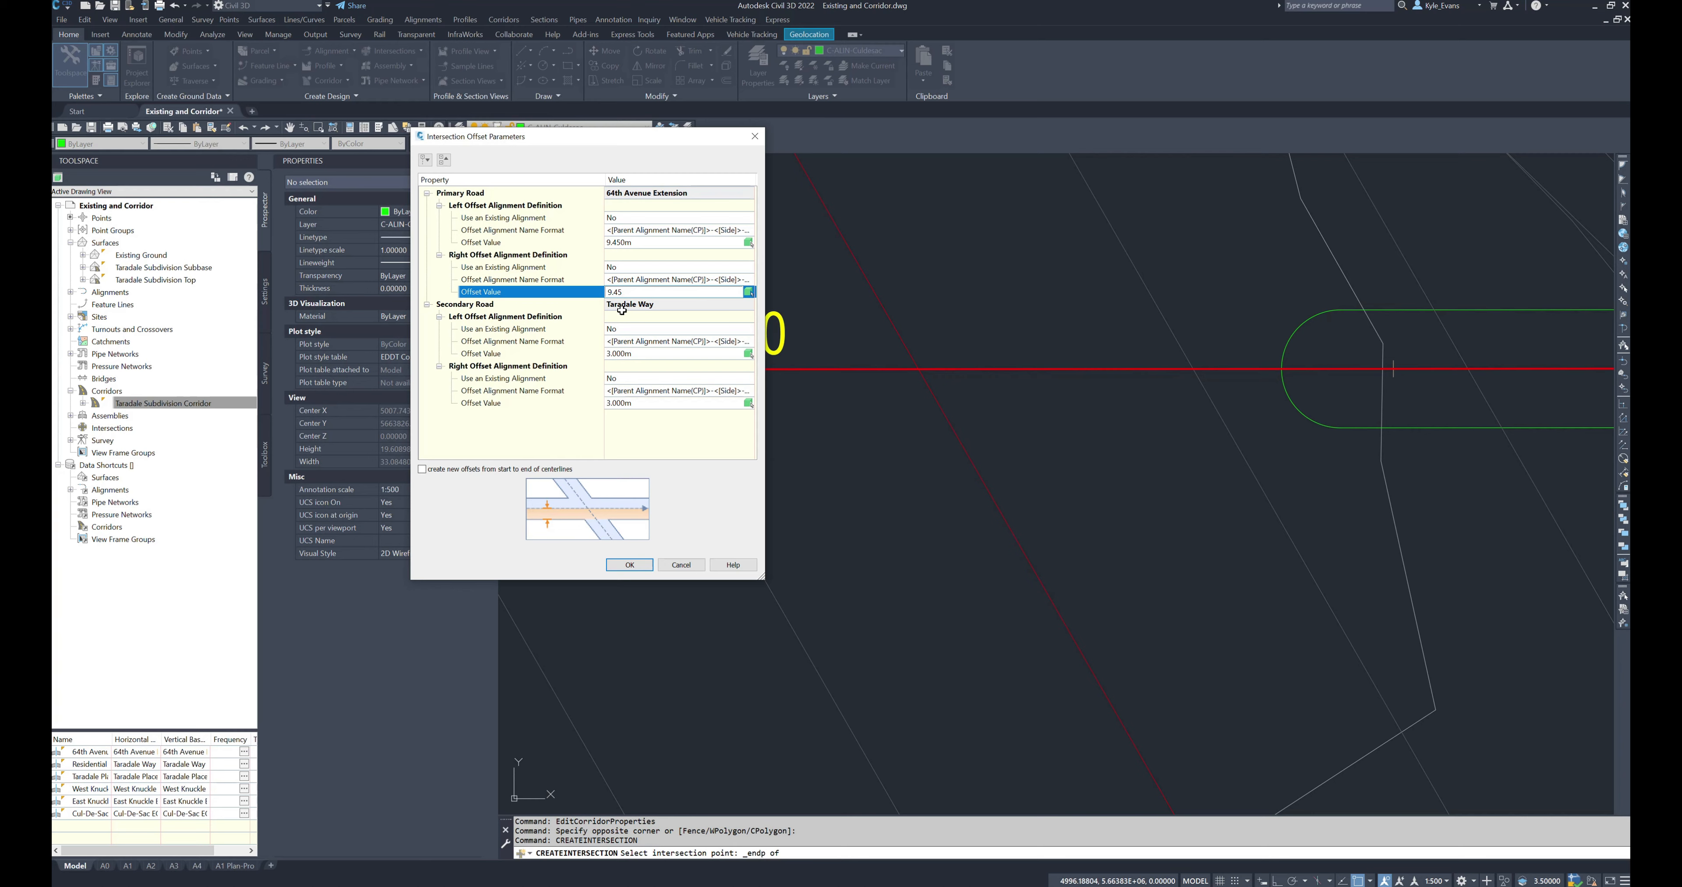
- Set the left and right offset values of the secondary road, Taradale Way, to 4.25 m and accept the offset parameters
{"action": "left_click", "coordinate": [622, 316]}
{"action": "left_click", "coordinate": [654, 352]}
{"action": "type", "text": "4.25"}
{"action": "left_click", "coordinate": [648, 401]}
{"action": "type", "text": "4.25"}
{"action": "key", "text": "Return"}
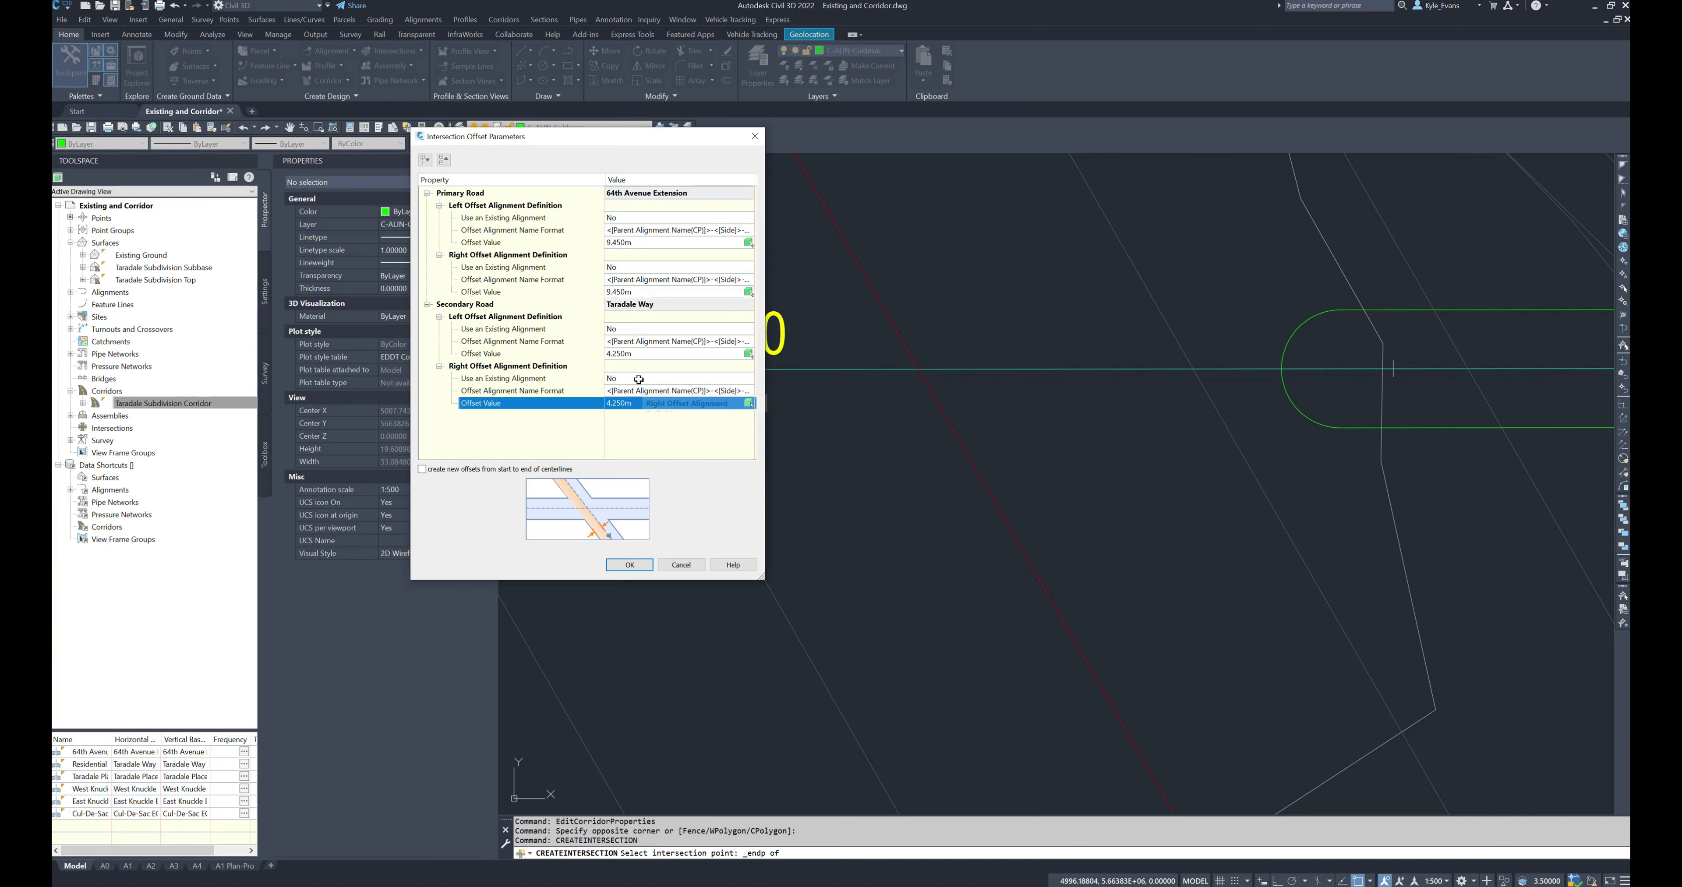
{"action": "left_click", "coordinate": [642, 380]}
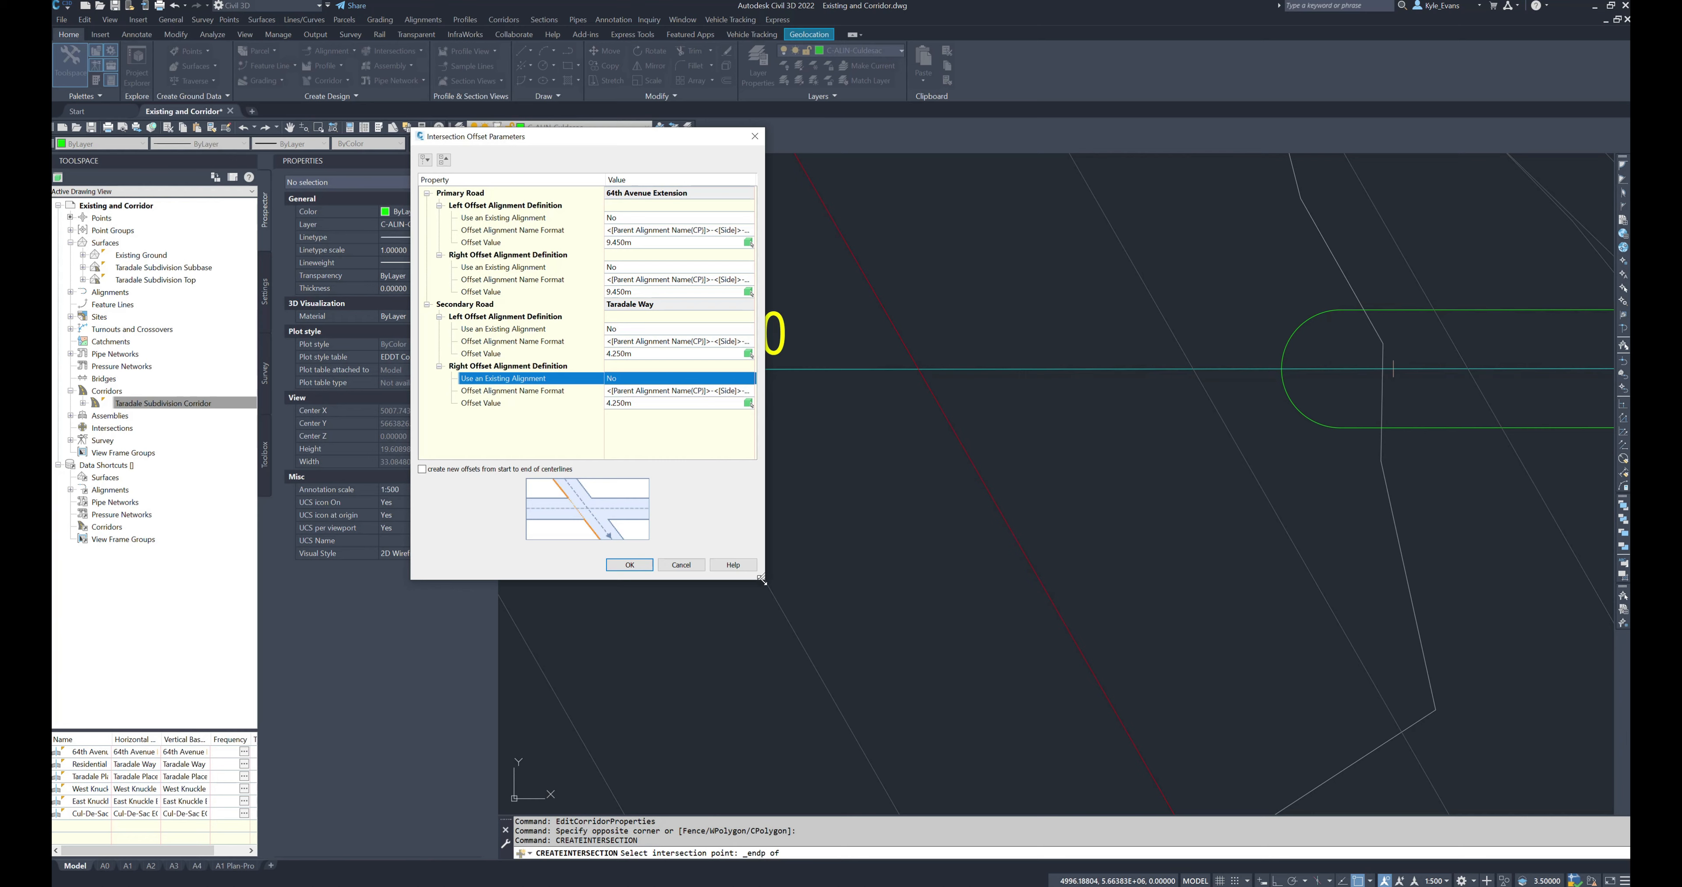
{"action": "left_click_drag", "start_coordinate": [761, 576], "coordinate": [908, 570]}
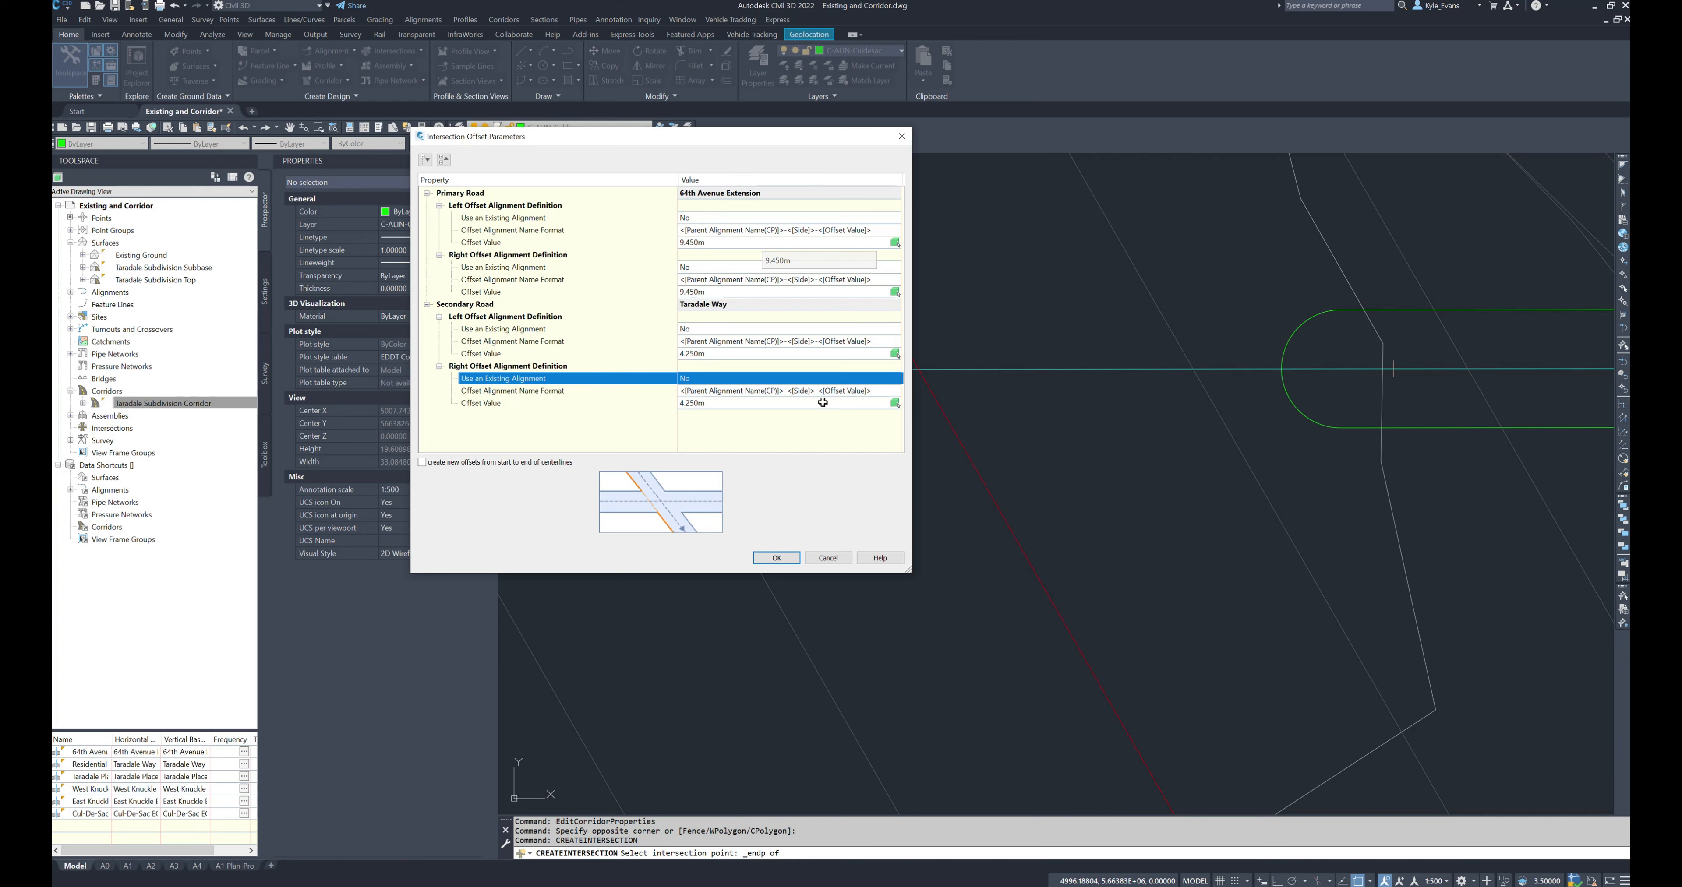
{"action": "left_click", "coordinate": [783, 558]}
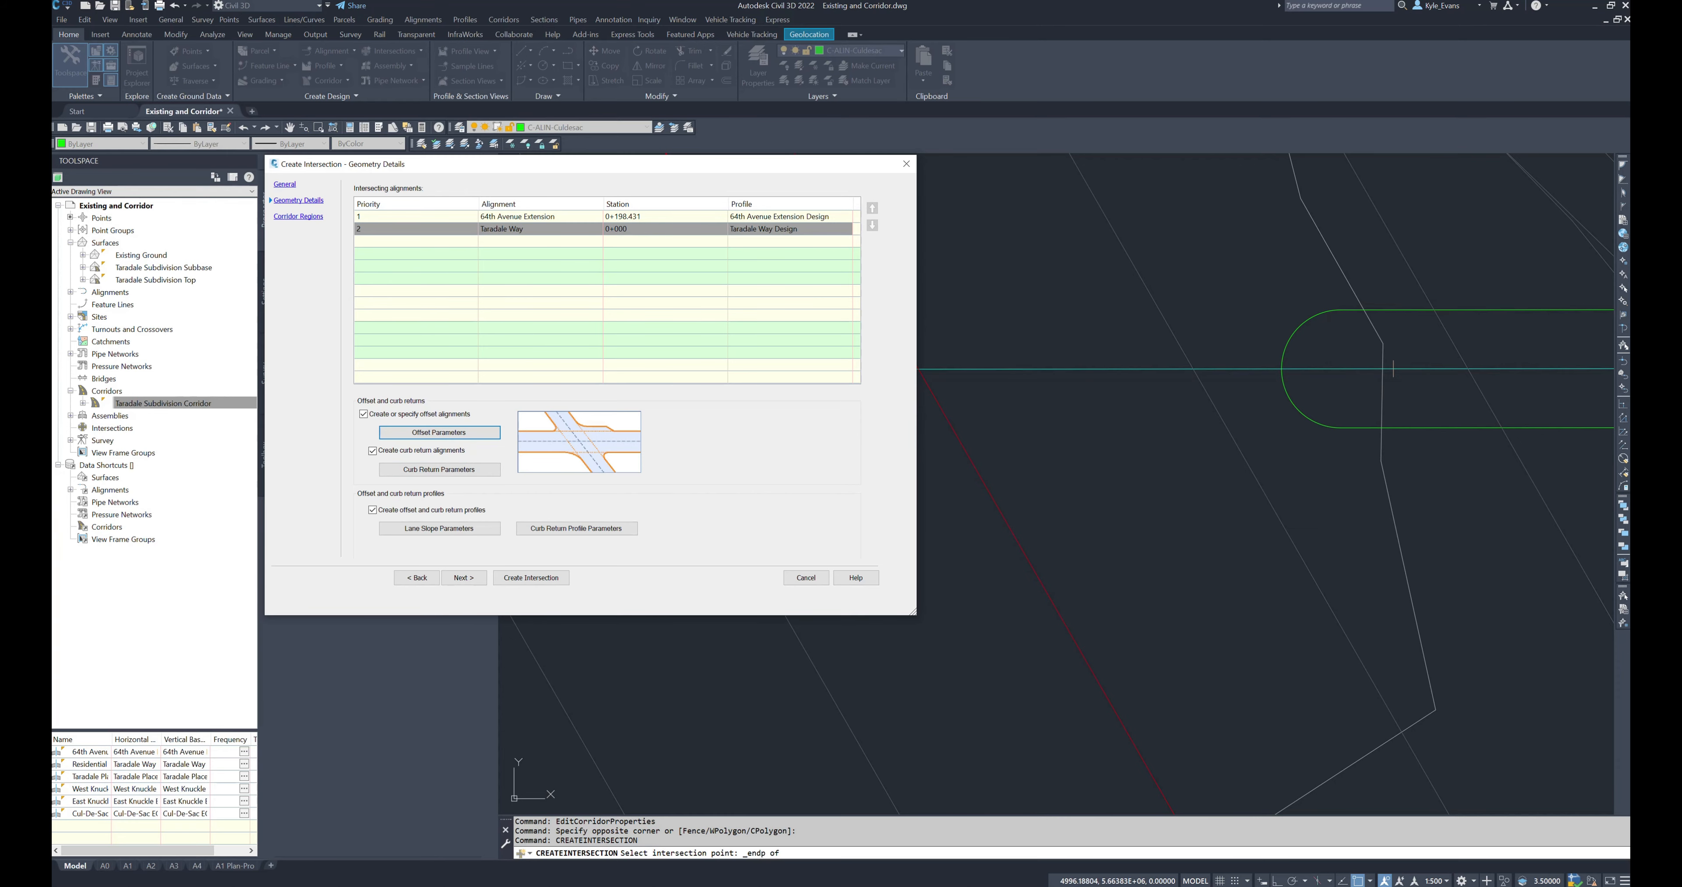
- Switch to the design guidelines PDF in the browser, find the lip of gutter radius tables and rotate the pages upright
{"action": "key", "text": "alt+Tab"}
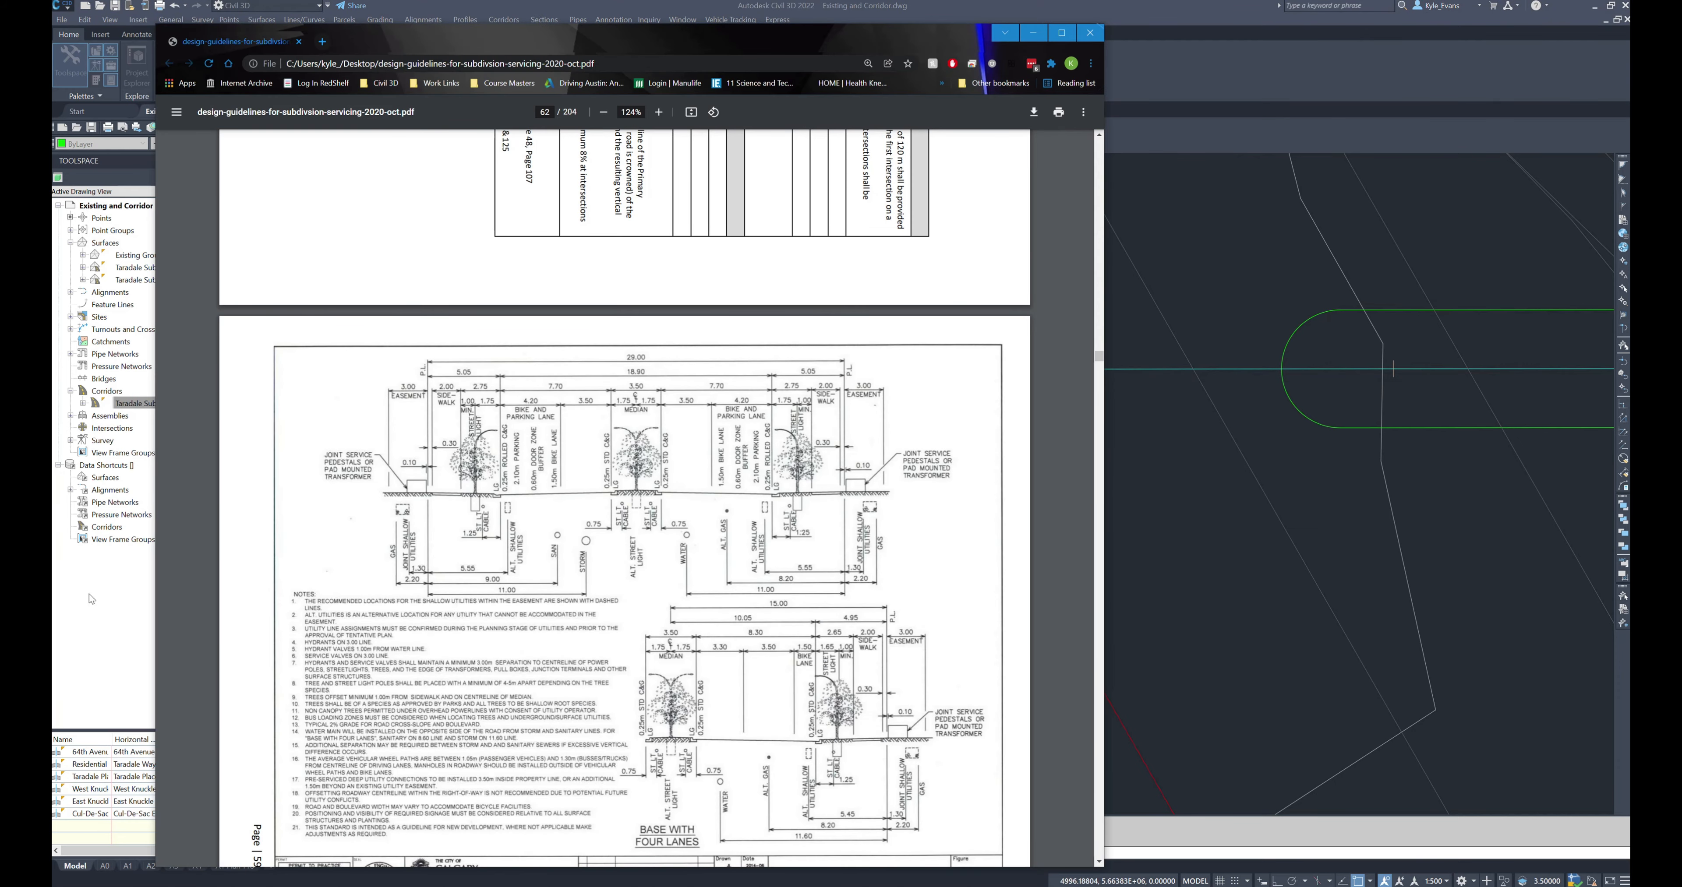
{"action": "scroll", "coordinate": [466, 545], "scroll_direction": "down", "scroll_amount": 20}
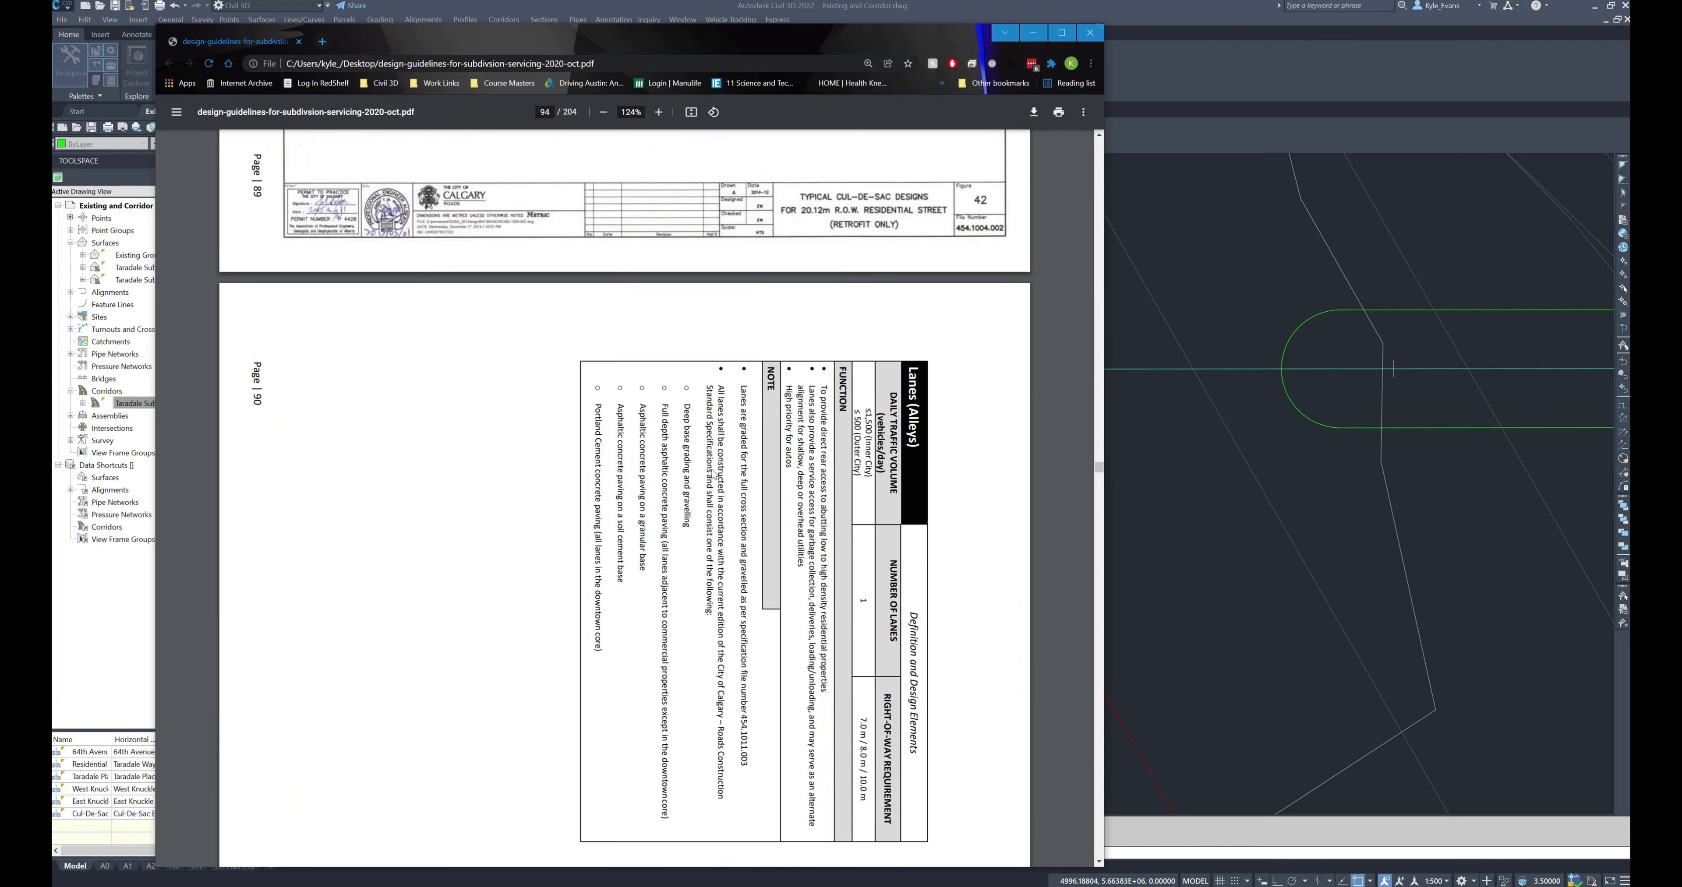
{"action": "scroll", "coordinate": [685, 610], "scroll_direction": "down", "scroll_amount": 10}
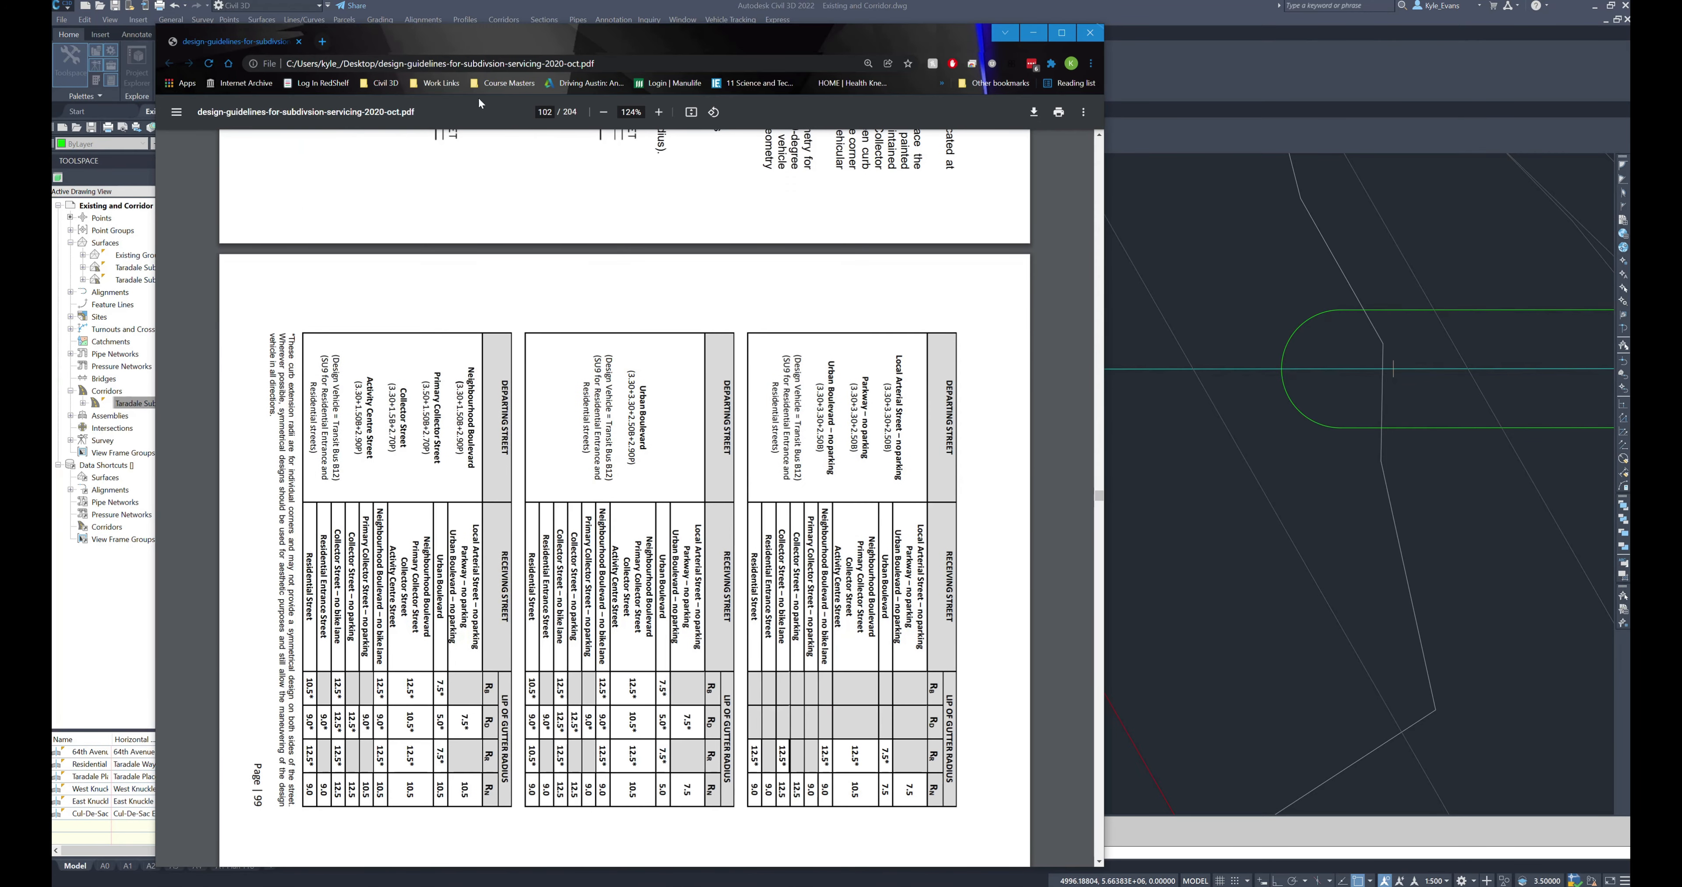
{"action": "left_click", "coordinate": [713, 112]}
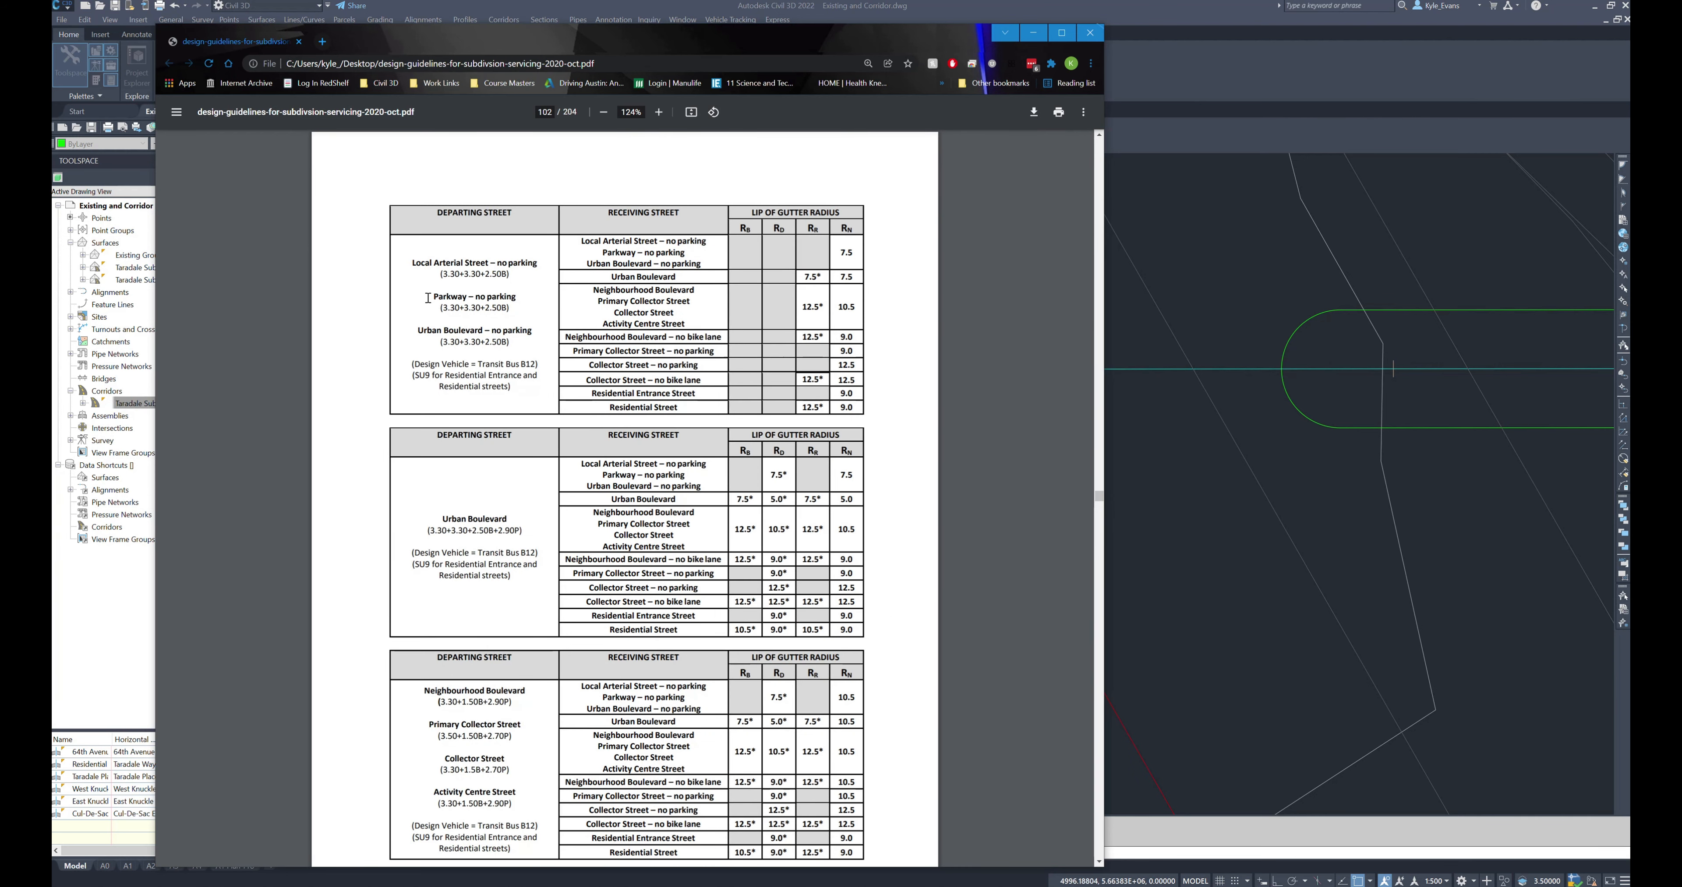
{"action": "scroll", "coordinate": [745, 549], "scroll_direction": "up", "scroll_amount": 12}
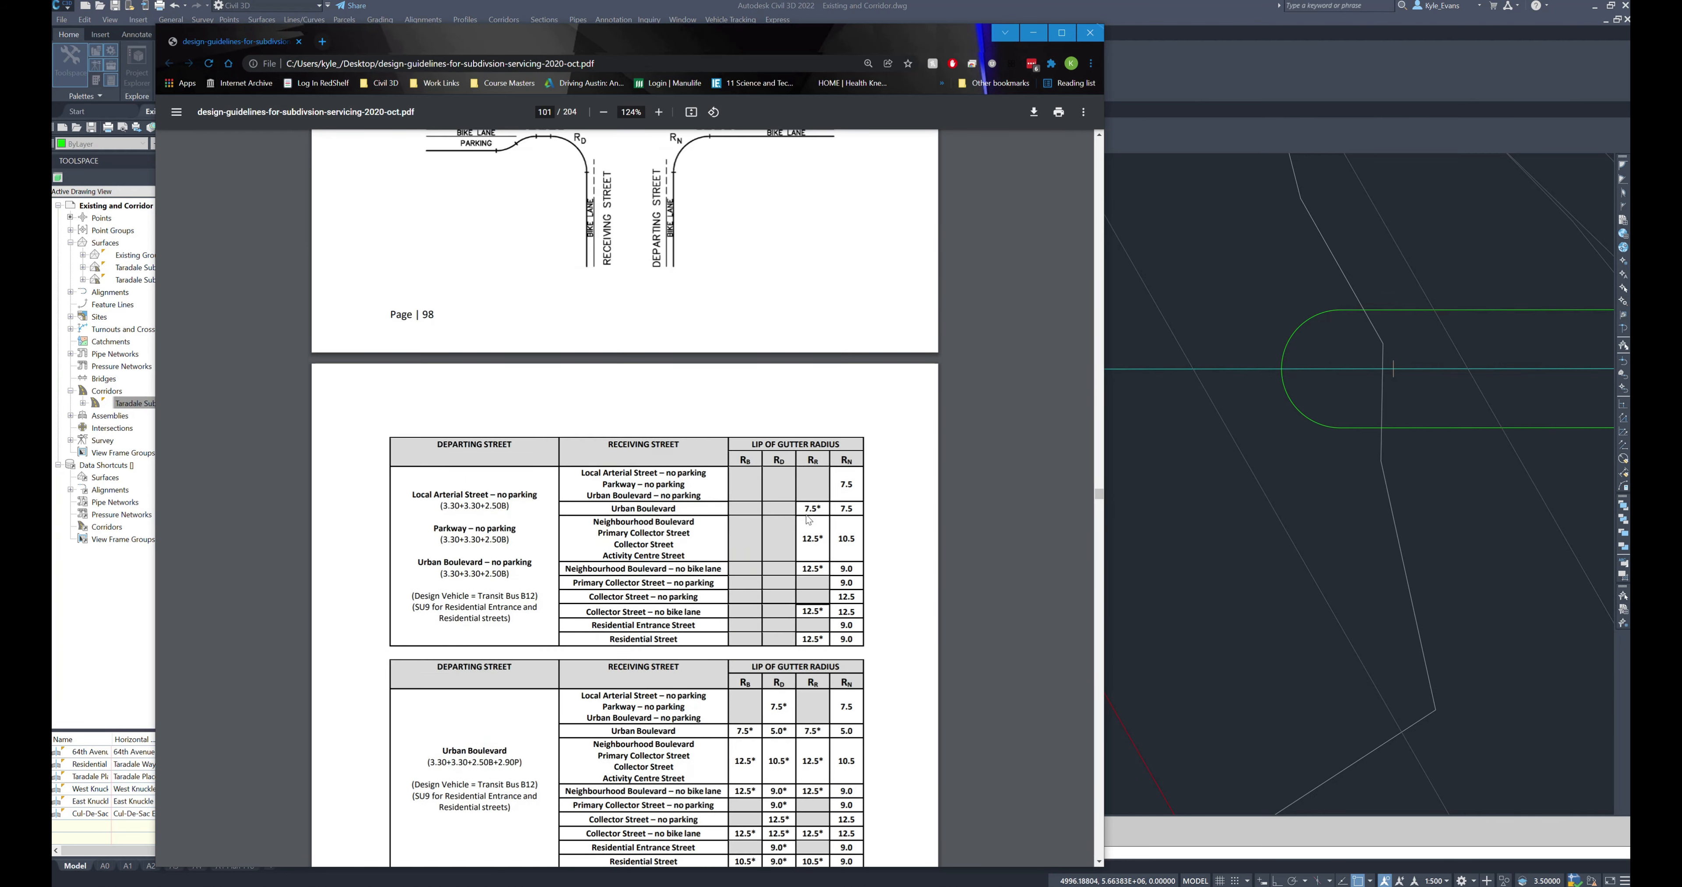
- Examine the corner radius diagrams and the gutter radii for a primary collector street departing onto a residential street
{"action": "scroll", "coordinate": [745, 549], "scroll_direction": "down", "scroll_amount": 5}
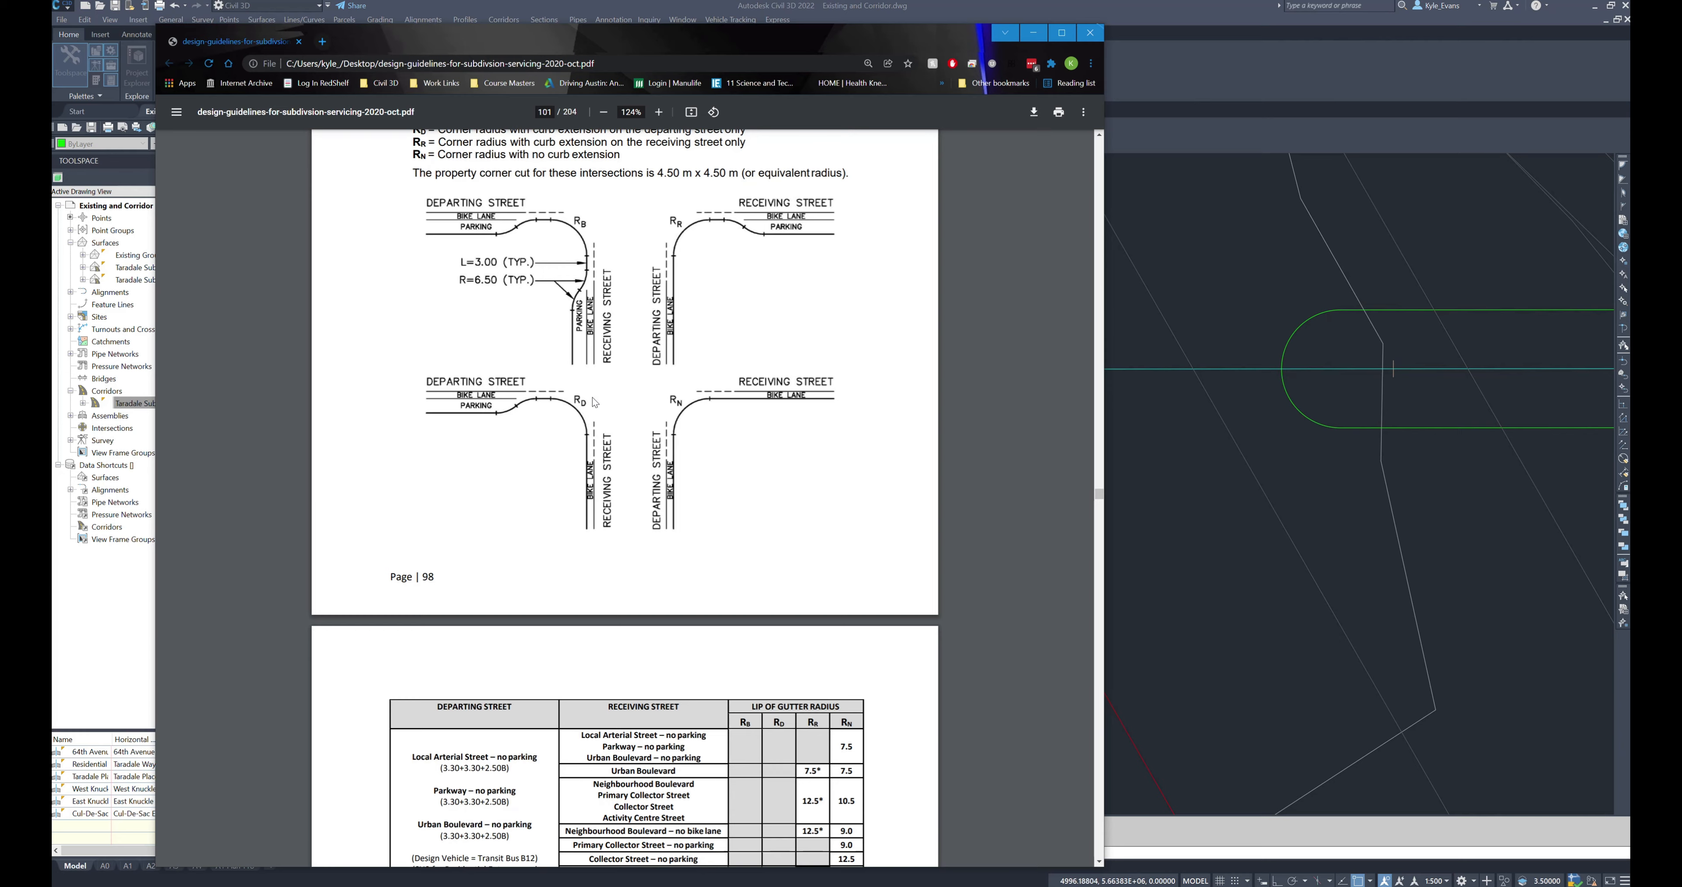
{"action": "scroll", "coordinate": [538, 365], "scroll_direction": "down", "scroll_amount": 8}
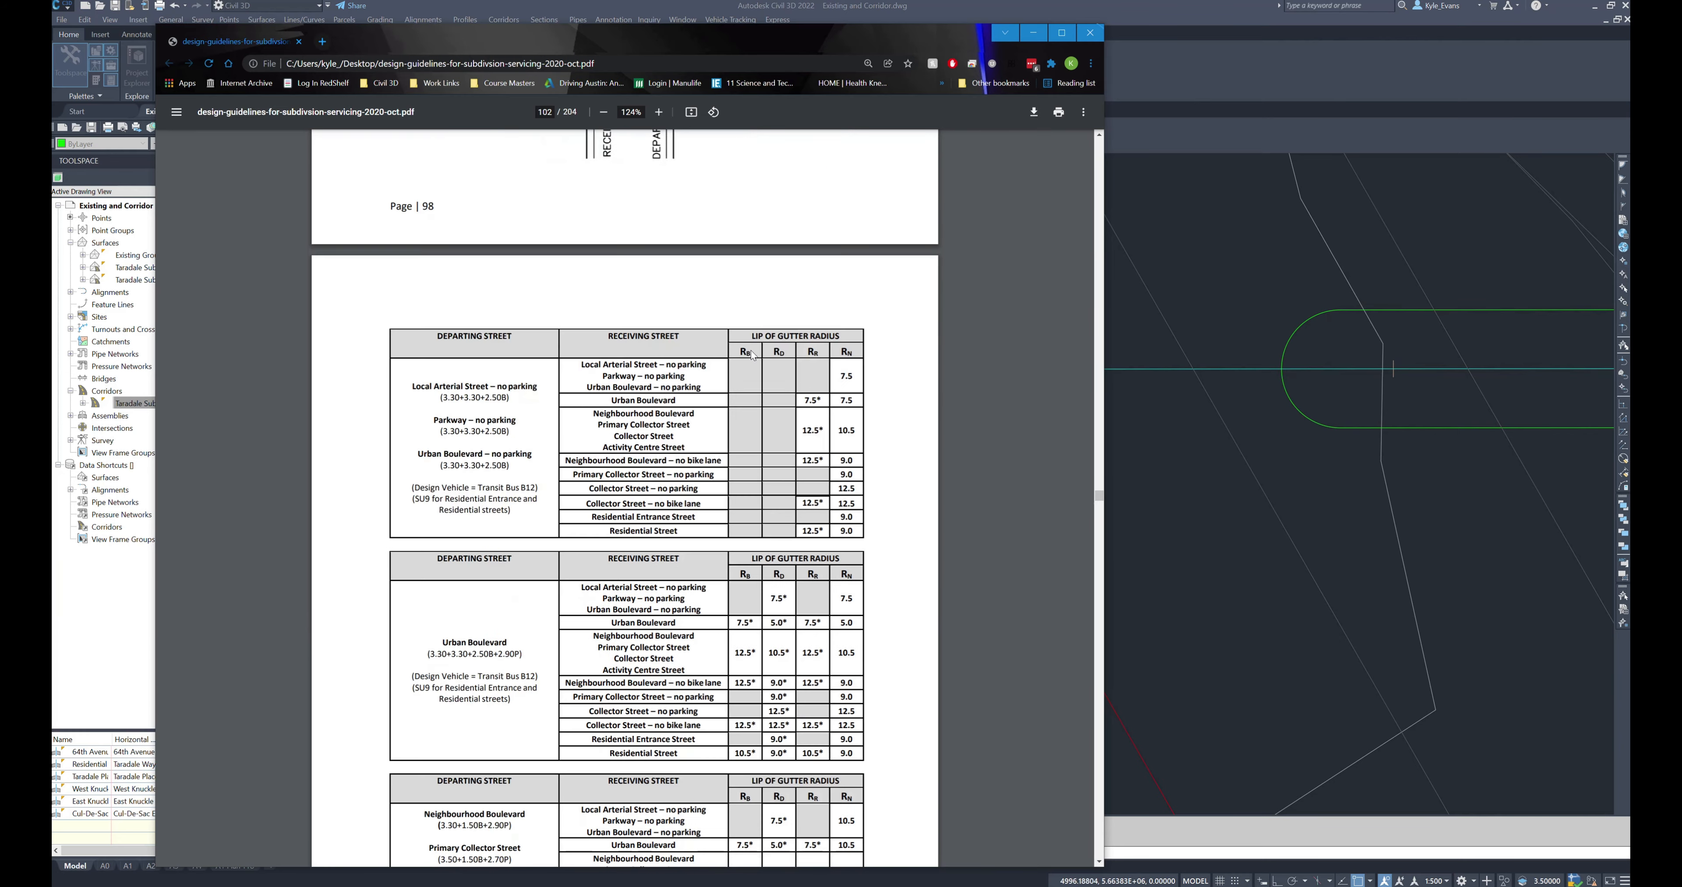
{"action": "scroll", "coordinate": [587, 228], "scroll_direction": "down", "scroll_amount": 10}
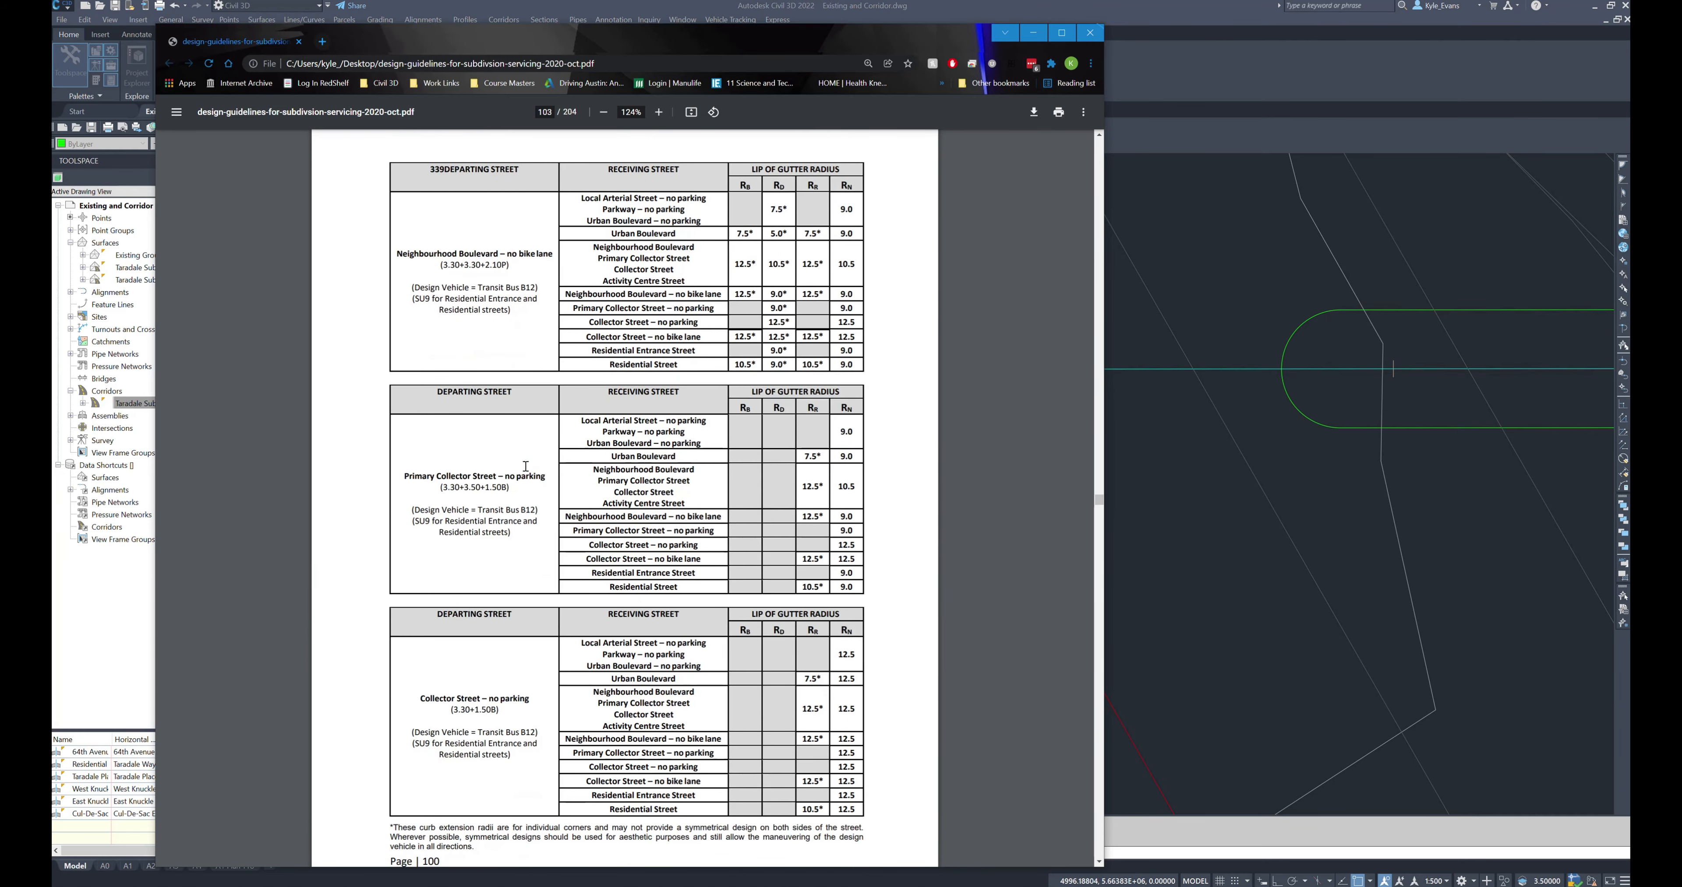
{"action": "scroll", "coordinate": [486, 502], "scroll_direction": "up", "scroll_amount": 10}
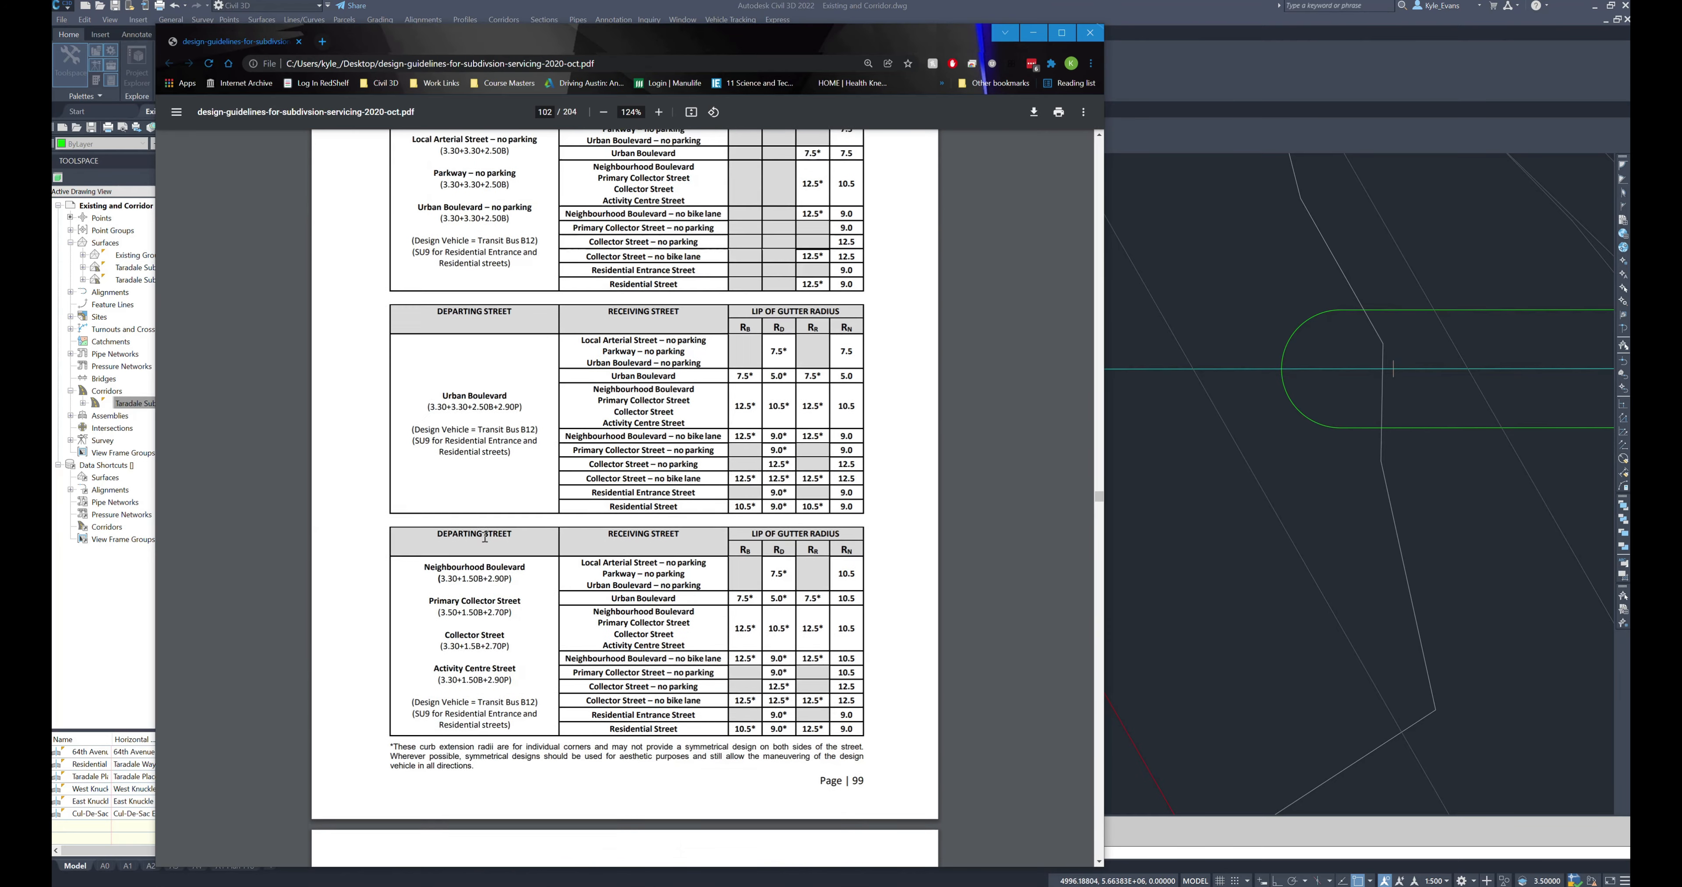
{"action": "scroll", "coordinate": [496, 561], "scroll_direction": "down", "scroll_amount": 8}
{"action": "left_click_drag", "start_coordinate": [420, 599], "coordinate": [526, 598]}
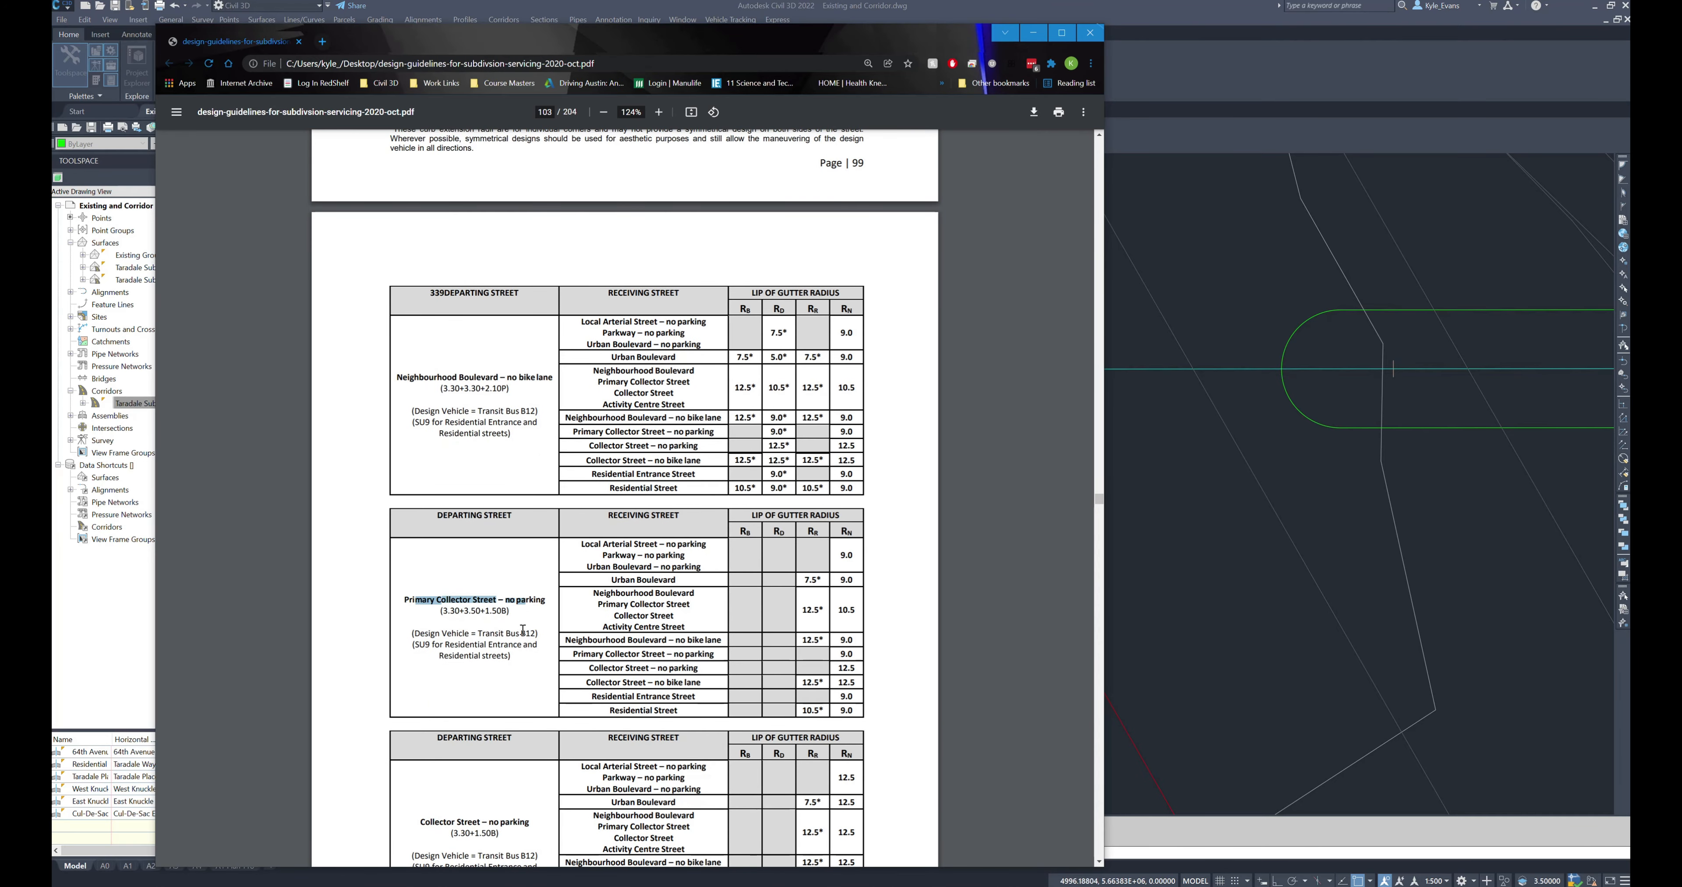
{"action": "scroll", "coordinate": [522, 630], "scroll_direction": "down", "scroll_amount": 7}
{"action": "scroll", "coordinate": [453, 391], "scroll_direction": "up", "scroll_amount": 3}
{"action": "scroll", "coordinate": [477, 246], "scroll_direction": "up", "scroll_amount": 2}
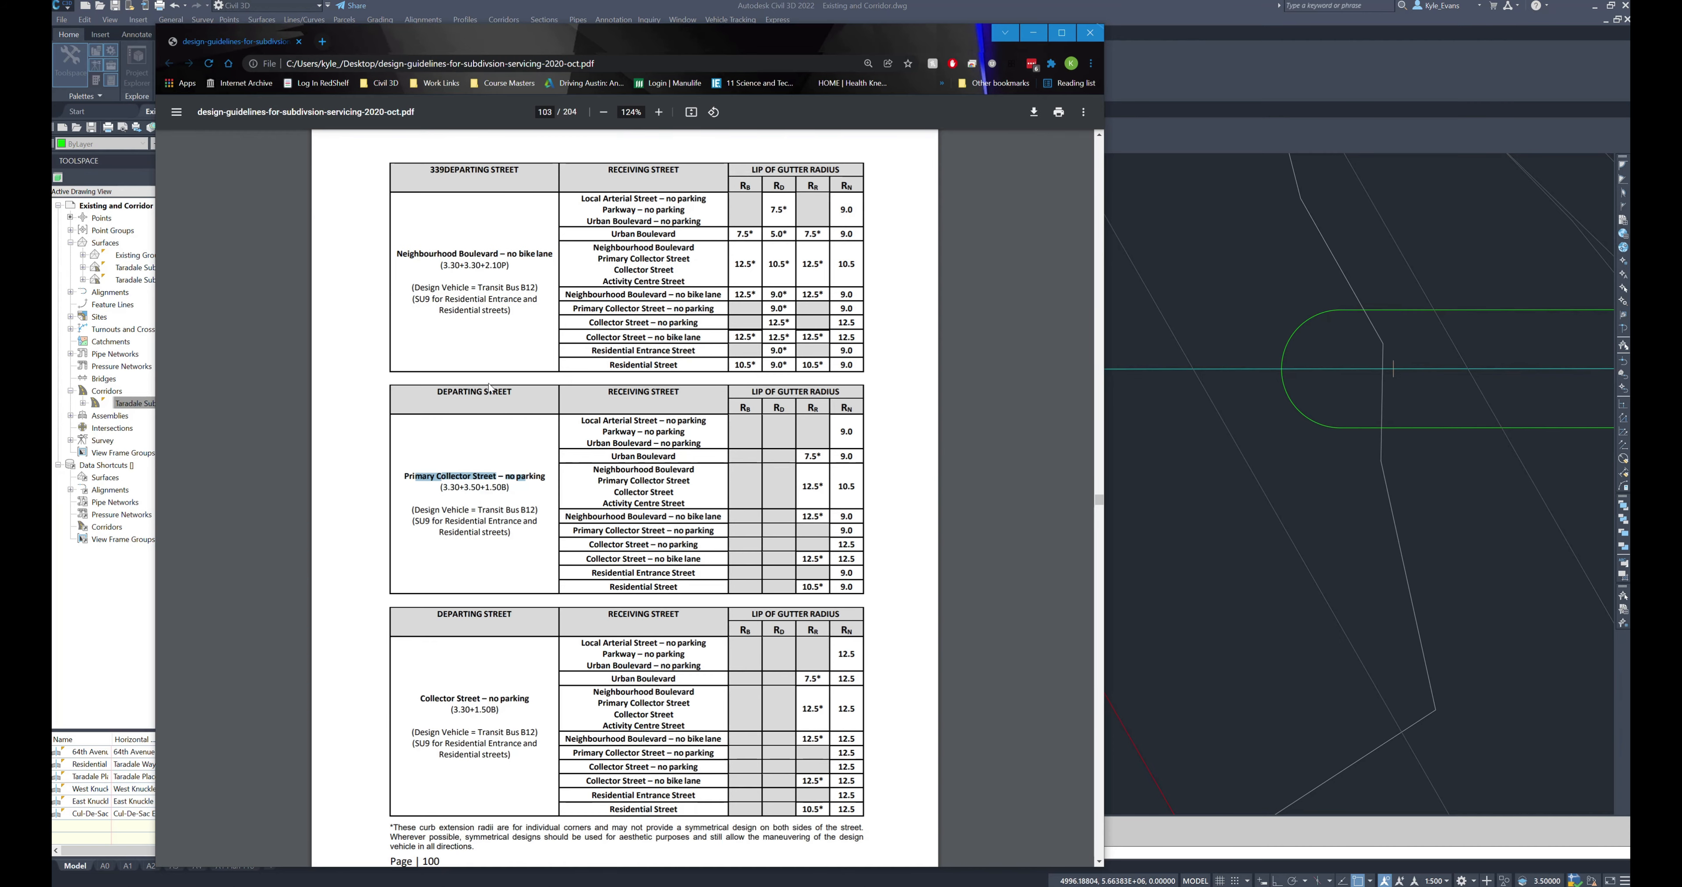
{"action": "scroll", "coordinate": [489, 385], "scroll_direction": "up", "scroll_amount": 8}
{"action": "left_click_drag", "start_coordinate": [453, 357], "coordinate": [497, 356]}
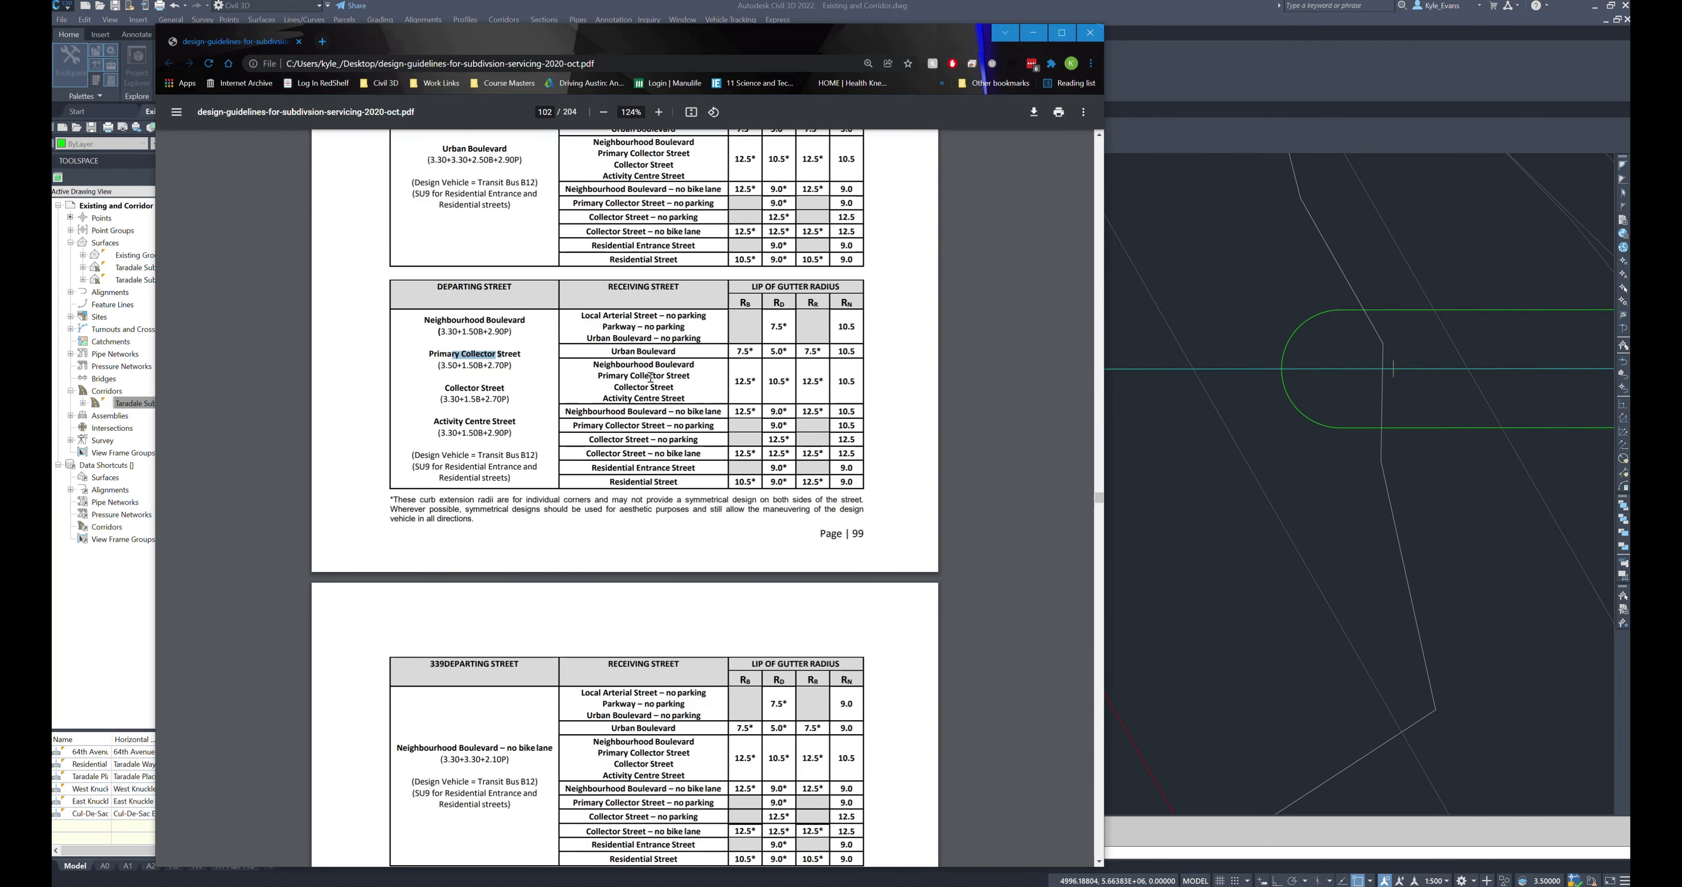
{"action": "left_click_drag", "start_coordinate": [736, 482], "coordinate": [828, 481]}
{"action": "scroll", "coordinate": [810, 457], "scroll_direction": "up", "scroll_amount": 14}
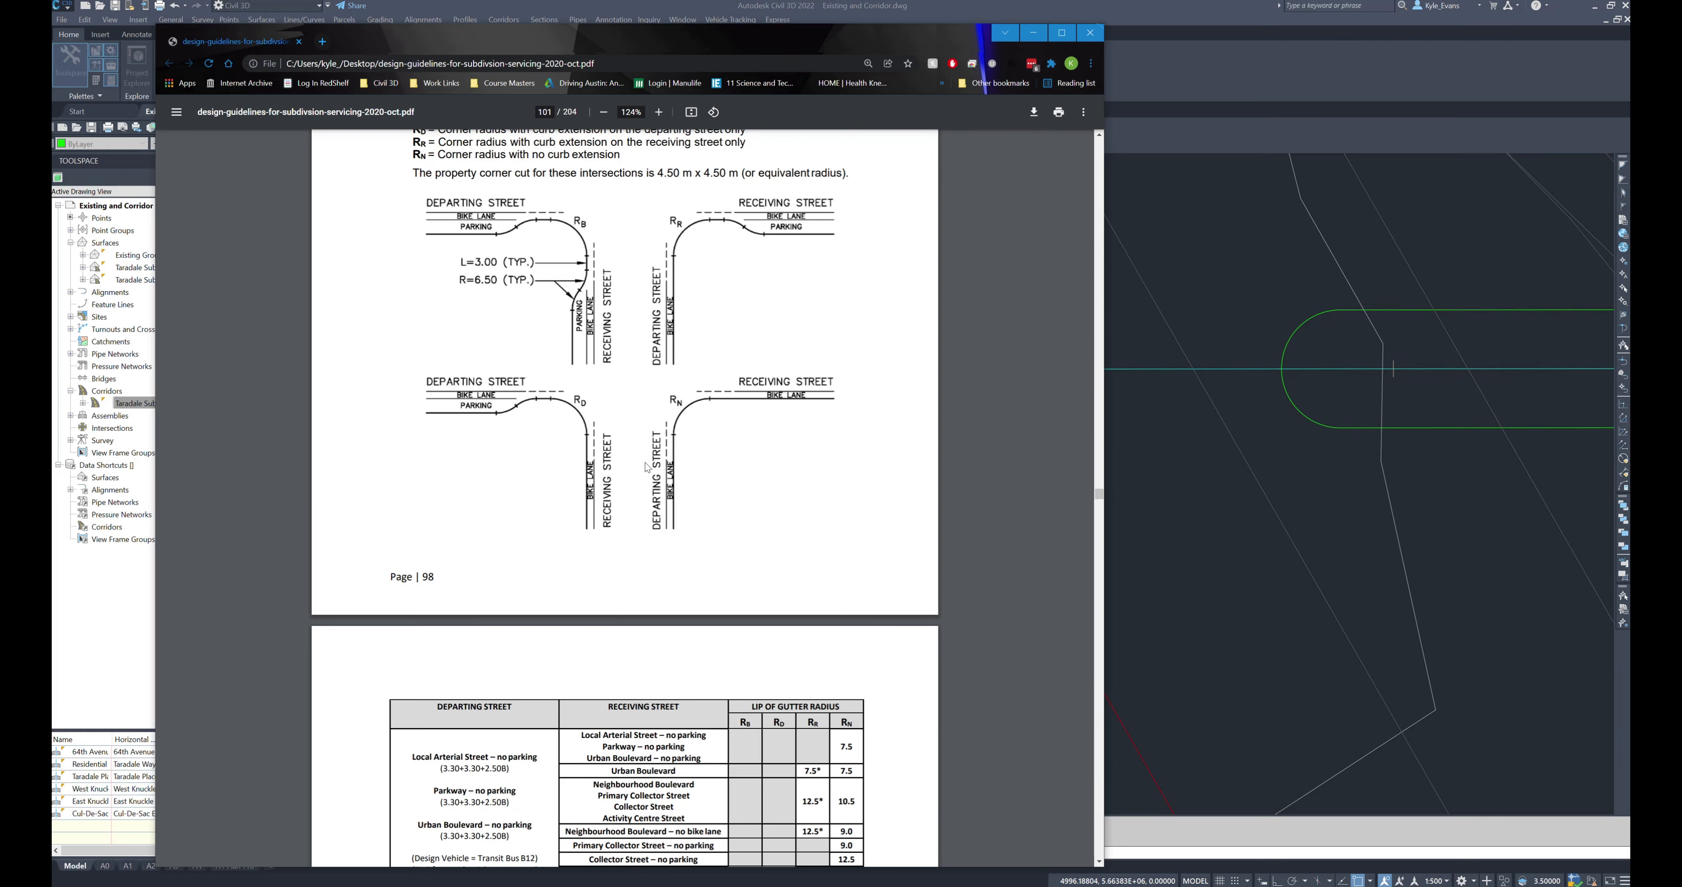
- Look up the gutter radius for a residential street departing onto a primary collector street, and return to Civil 3D
{"action": "scroll", "coordinate": [740, 433], "scroll_direction": "down", "scroll_amount": 7}
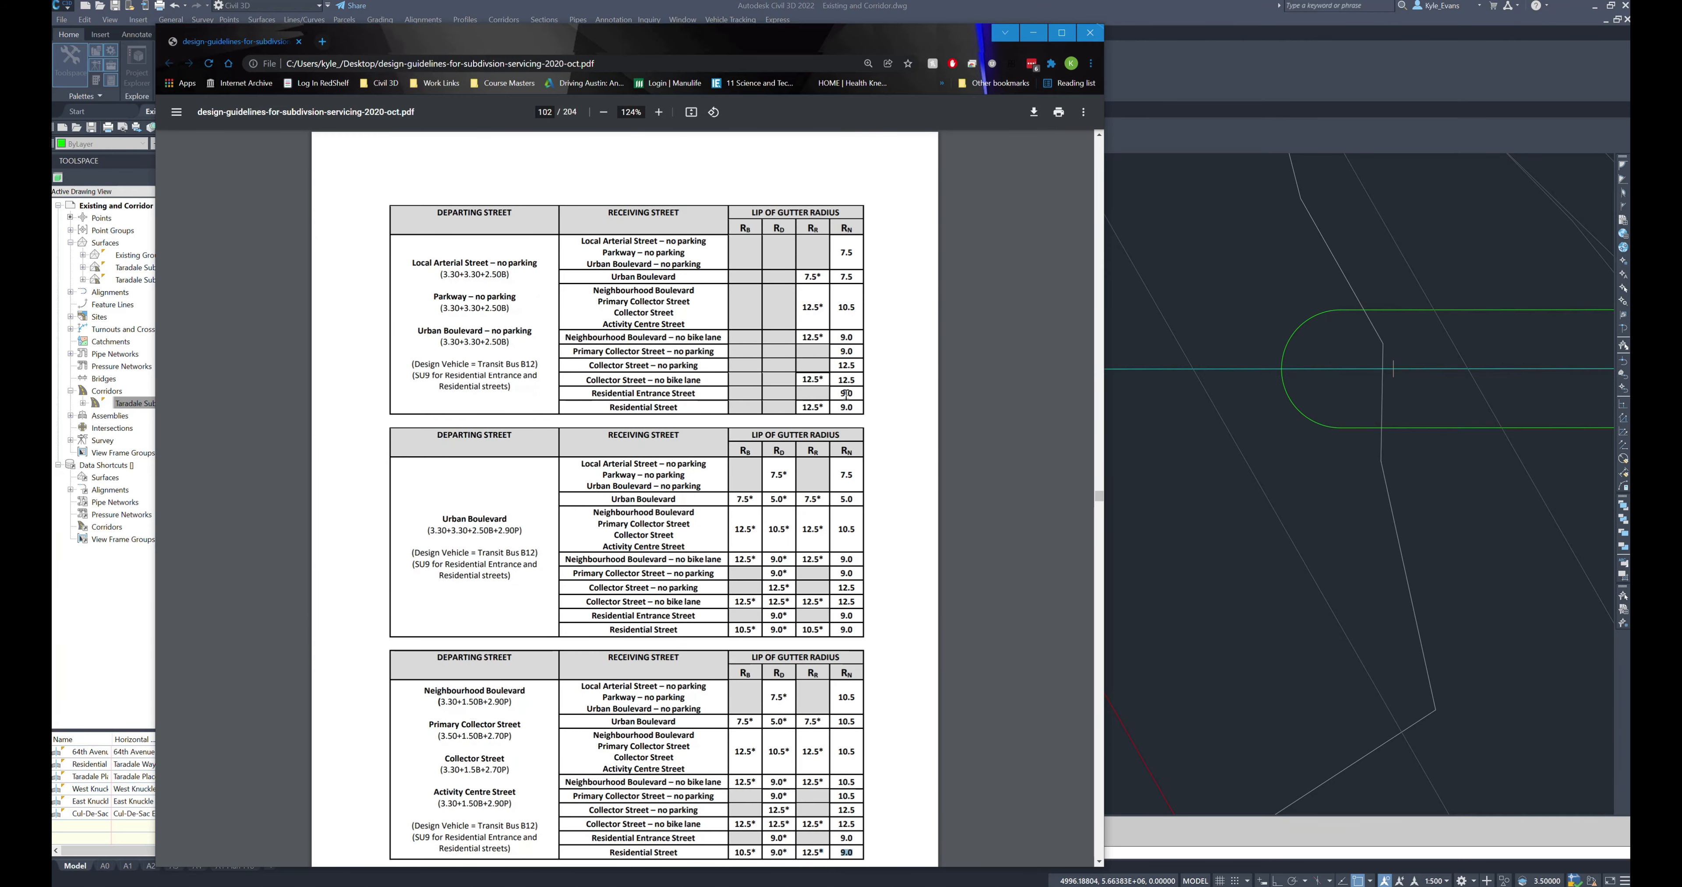
{"action": "scroll", "coordinate": [854, 611], "scroll_direction": "down", "scroll_amount": 4}
{"action": "scroll", "coordinate": [745, 334], "scroll_direction": "down", "scroll_amount": 6}
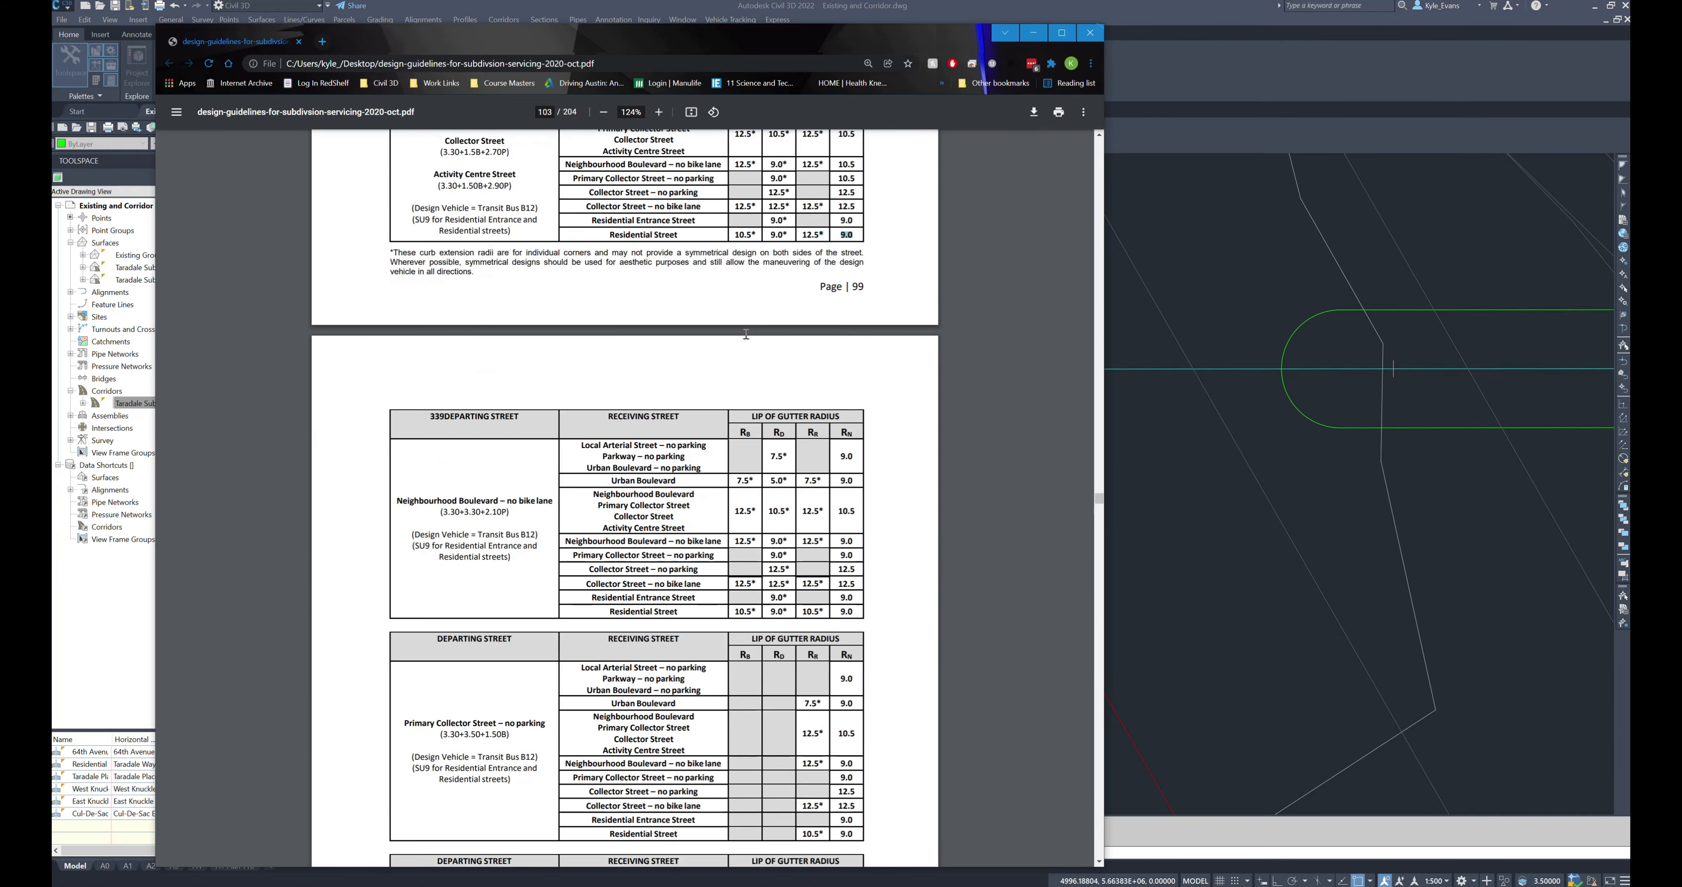
{"action": "scroll", "coordinate": [658, 311], "scroll_direction": "down", "scroll_amount": 10}
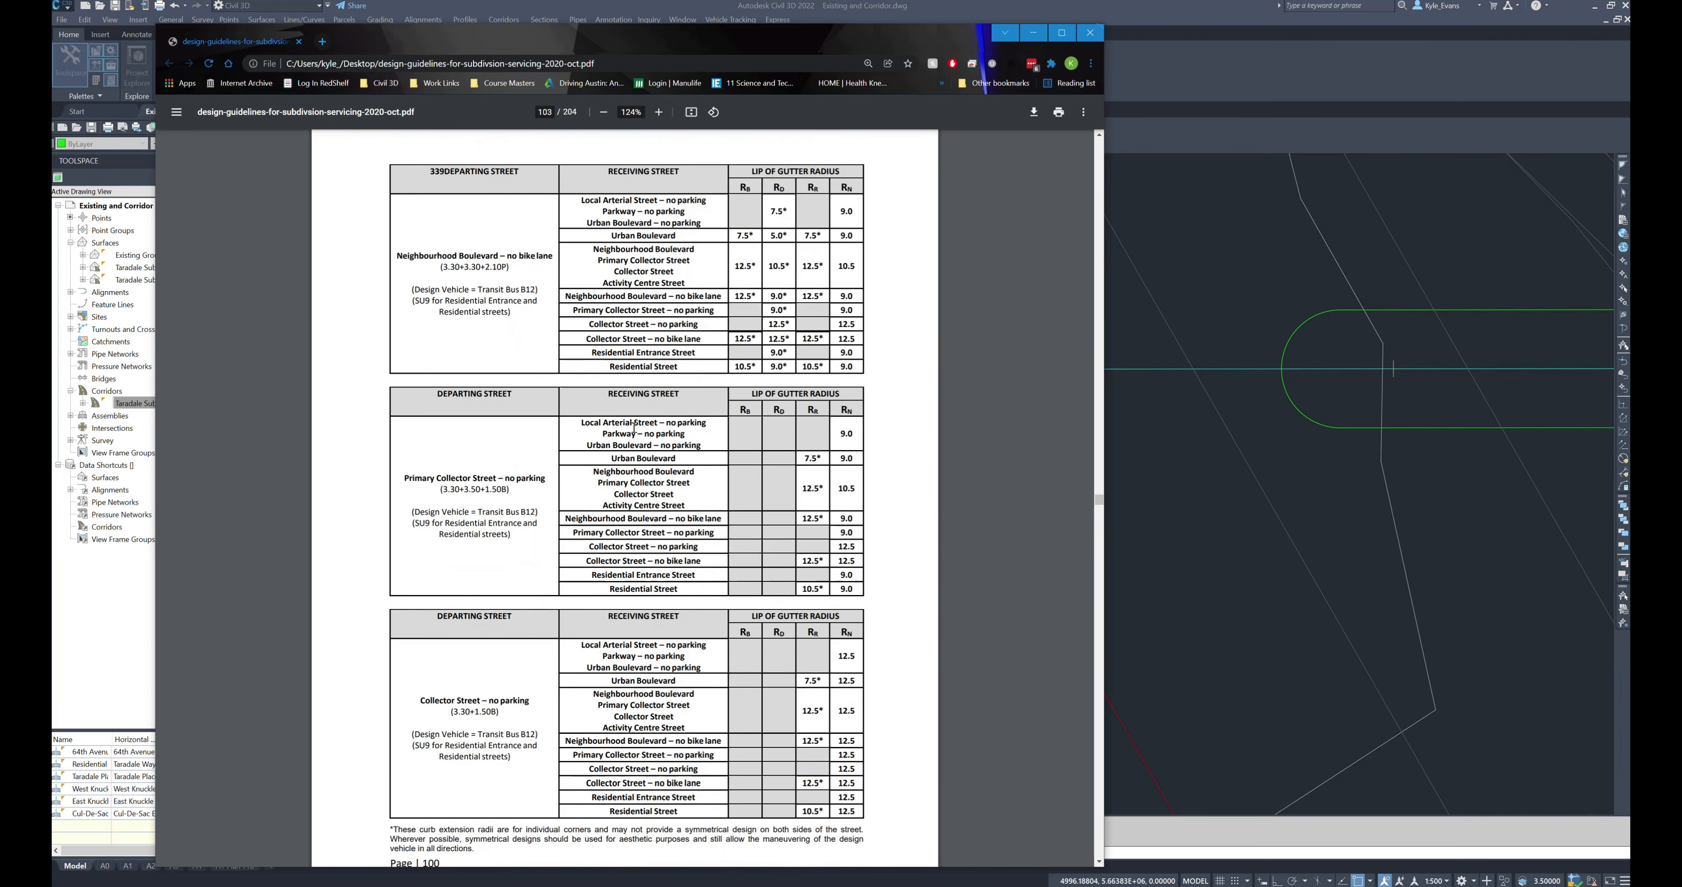
{"action": "scroll", "coordinate": [476, 699], "scroll_direction": "down", "scroll_amount": 8}
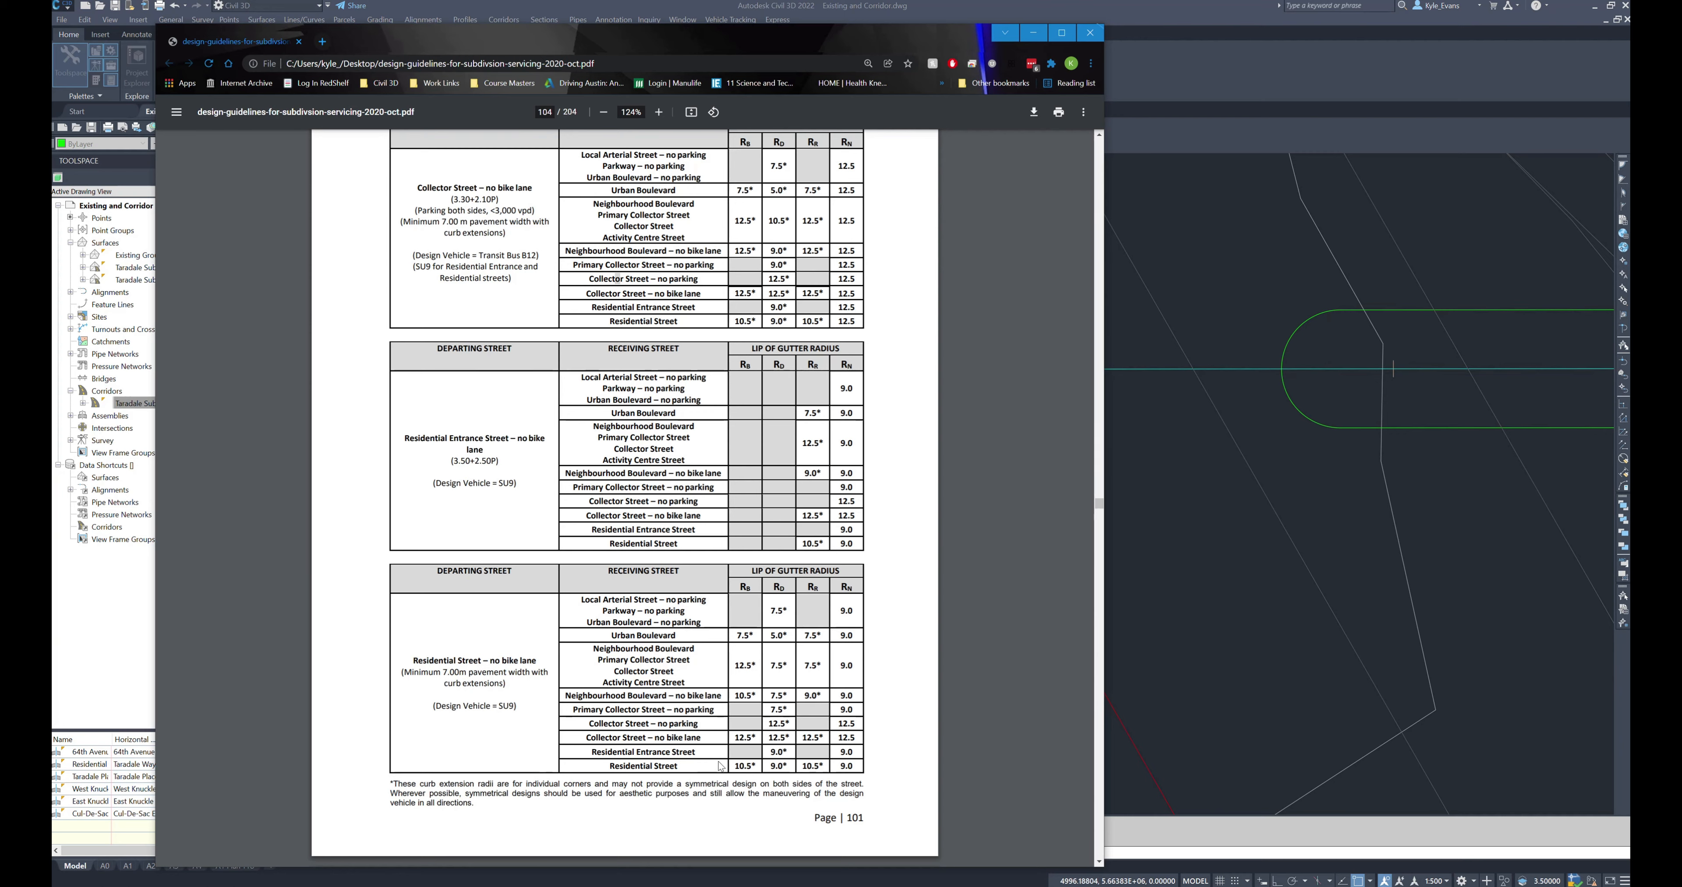
{"action": "double_click", "coordinate": [628, 709]}
{"action": "left_click_drag", "start_coordinate": [599, 659], "coordinate": [703, 661]}
{"action": "left_click_drag", "start_coordinate": [840, 666], "coordinate": [869, 658]}
{"action": "left_click", "coordinate": [1264, 529]}
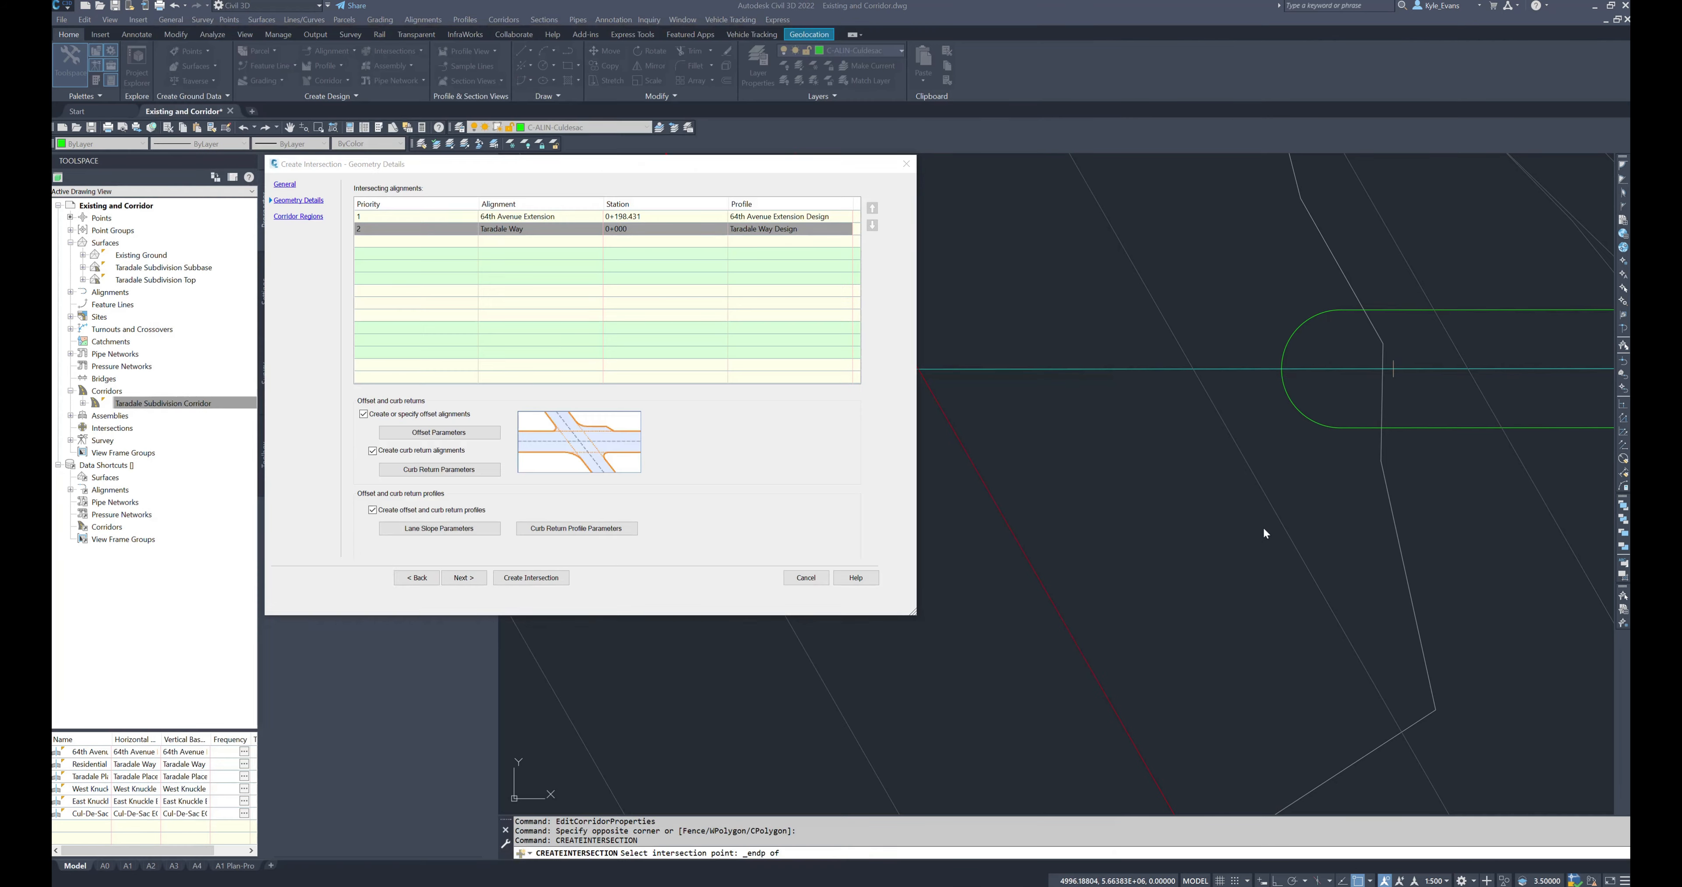
- In the curb return parameters, set the NE quadrant's circular fillet radius to 9 m and reposition the dialog
{"action": "left_click", "coordinate": [438, 470]}
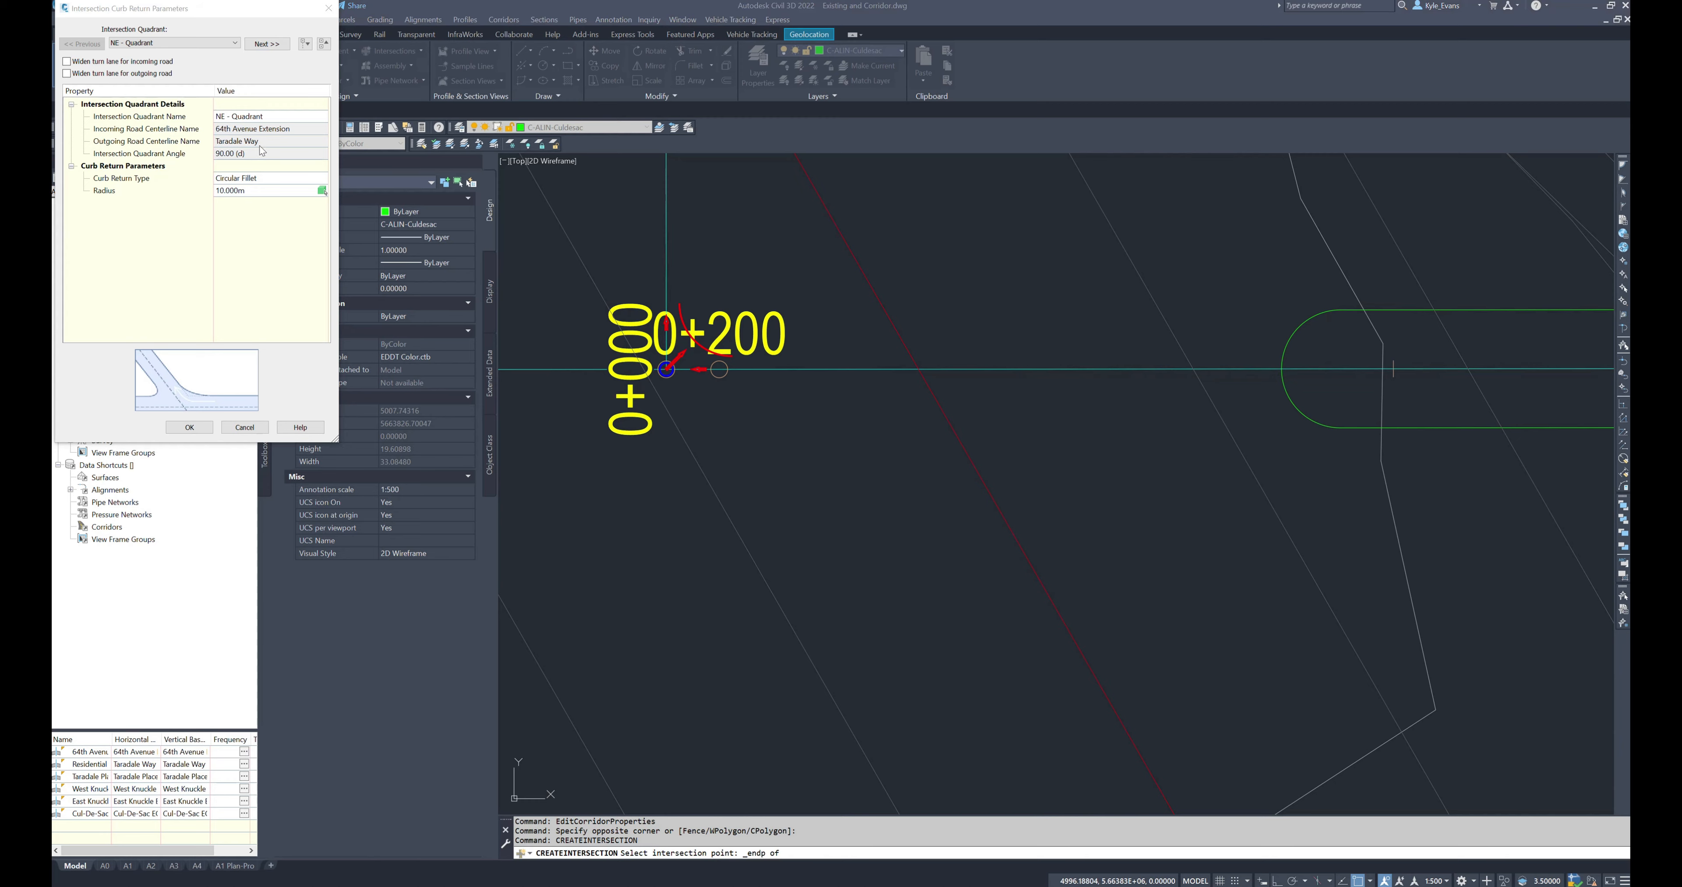
{"action": "left_click", "coordinate": [260, 189]}
{"action": "type", "text": "9"}
{"action": "key", "text": "Return"}
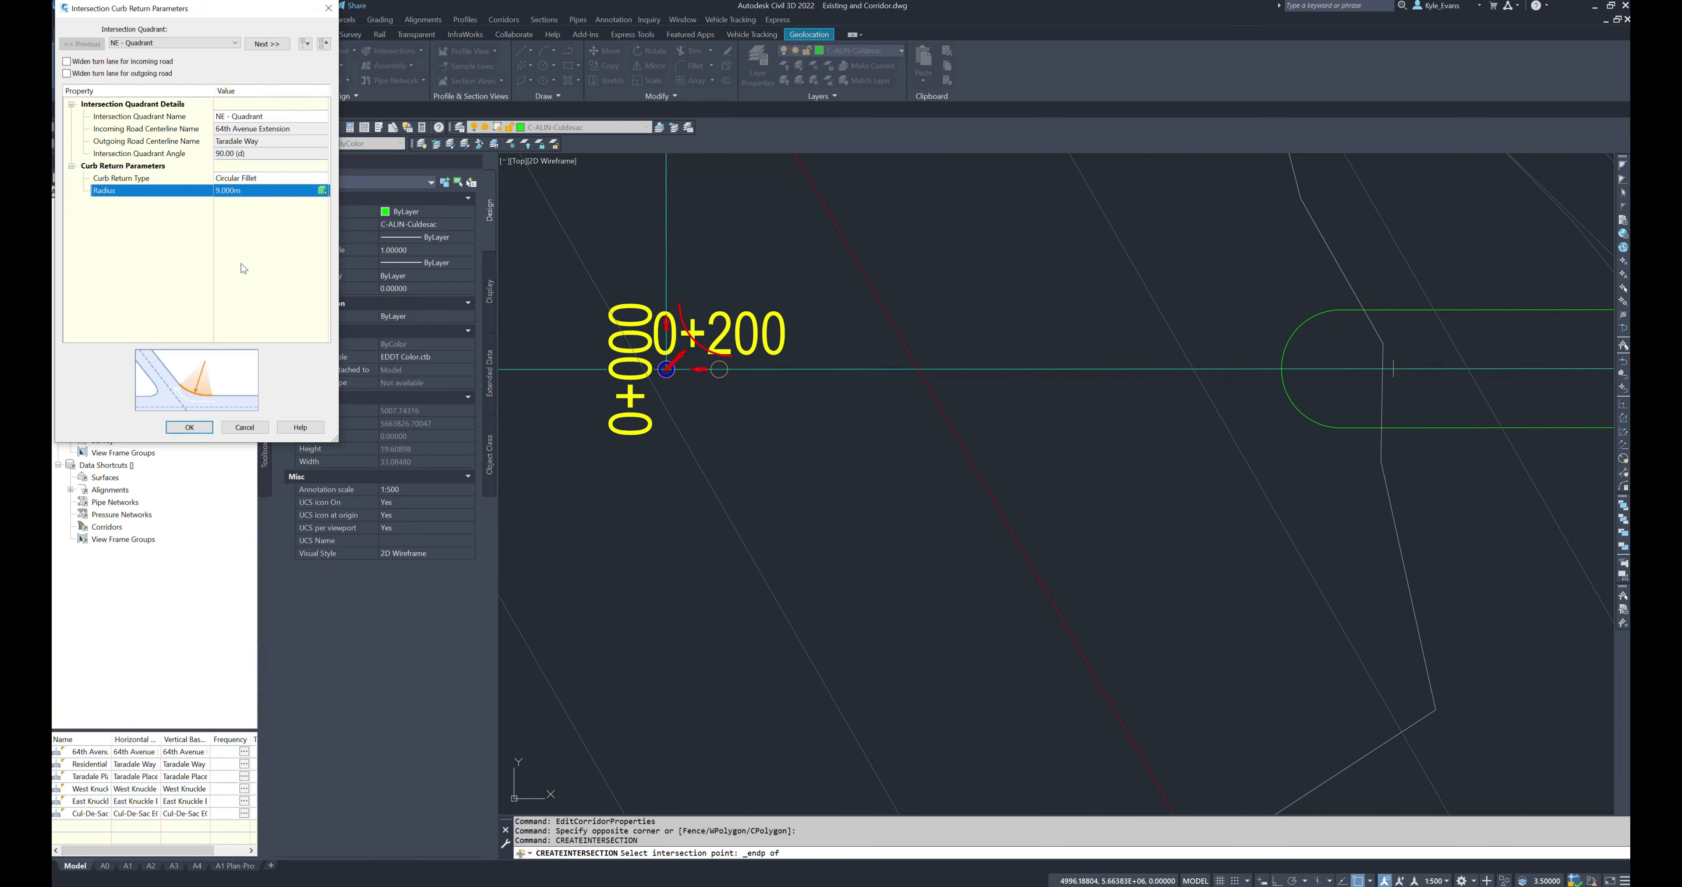
{"action": "left_click_drag", "start_coordinate": [179, 10], "coordinate": [283, 71]}
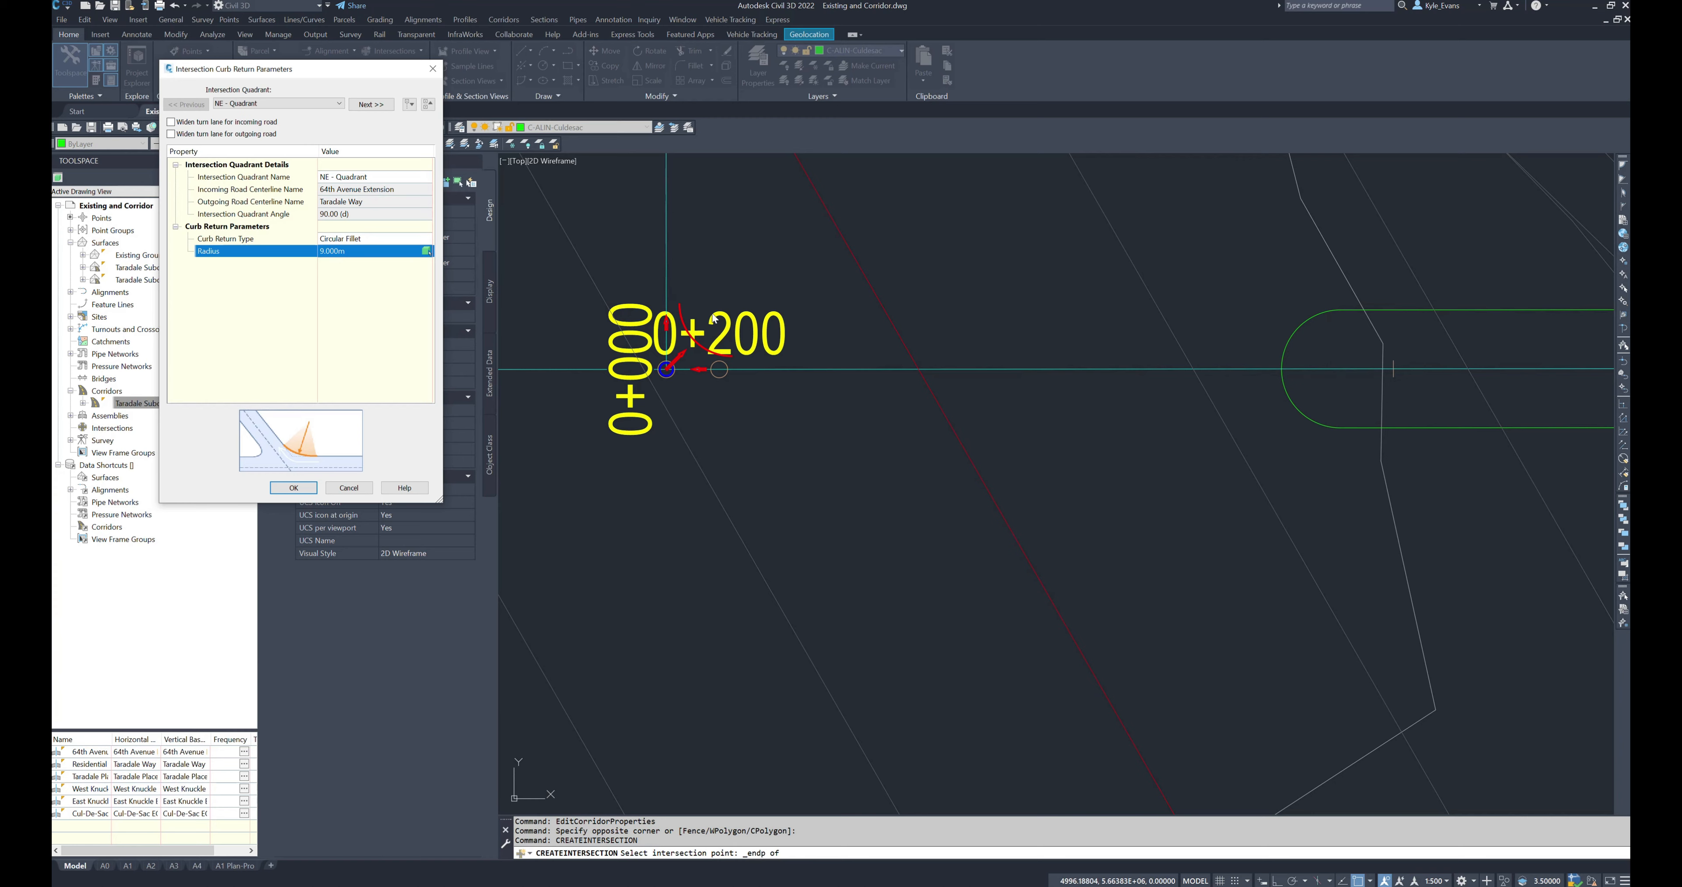
- Set the NW quadrant's curb return radius to 9 m, accept the parameters and continue to the corridor regions
{"action": "left_click", "coordinate": [370, 104]}
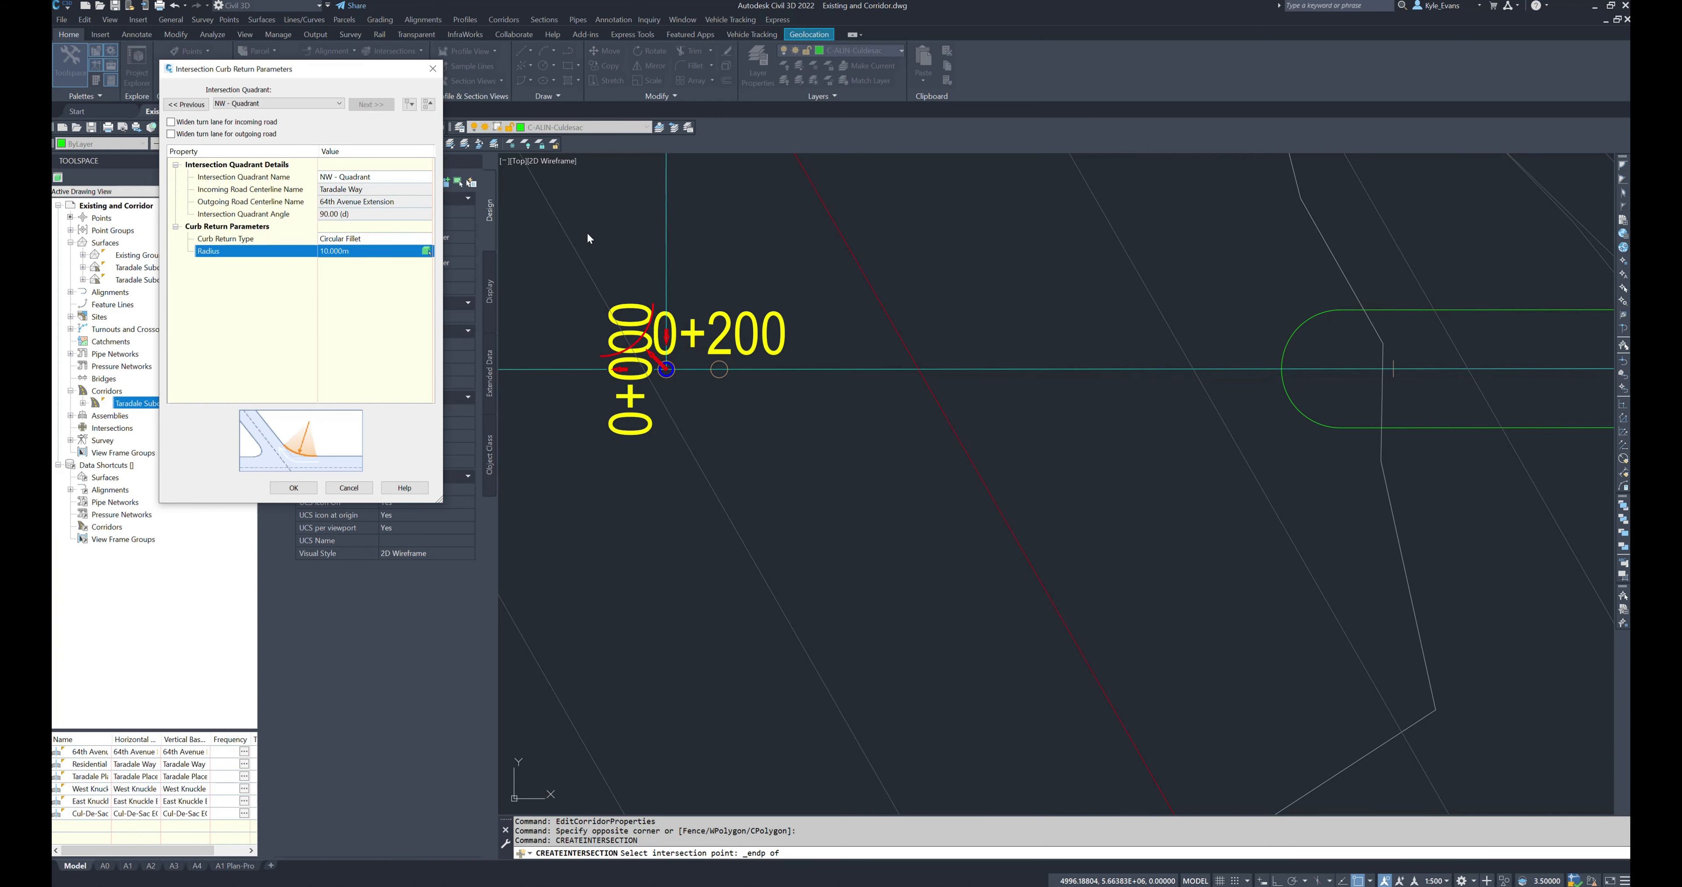
{"action": "left_click", "coordinate": [364, 251]}
{"action": "type", "text": "9"}
{"action": "key", "text": "Return"}
{"action": "left_click", "coordinate": [293, 488]}
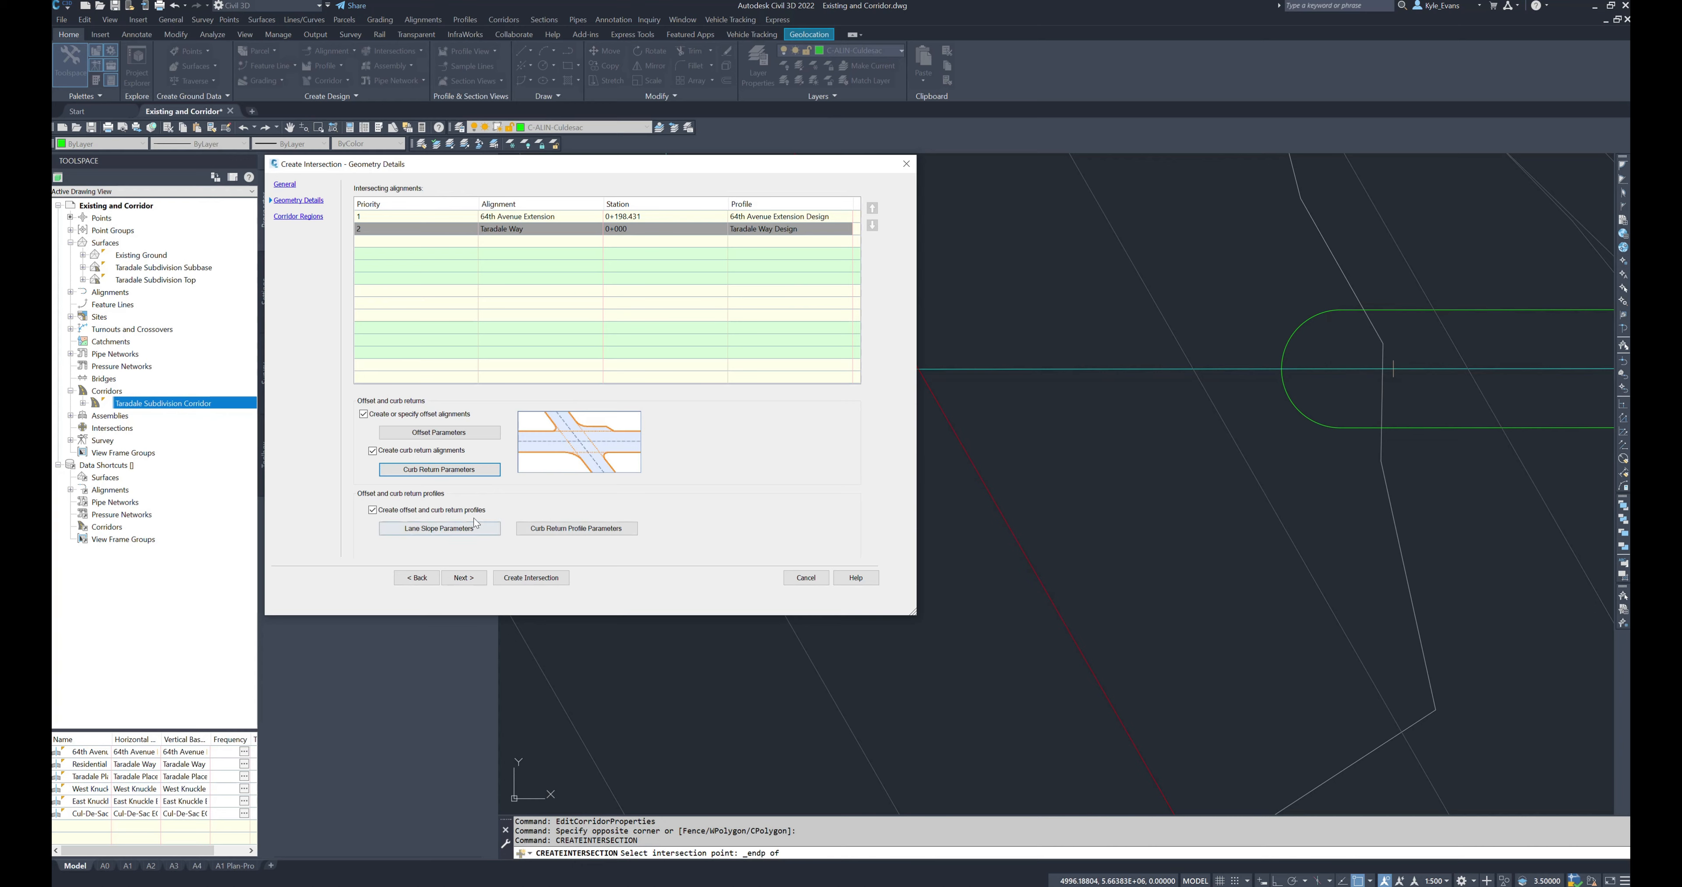
{"action": "left_click", "coordinate": [462, 578]}
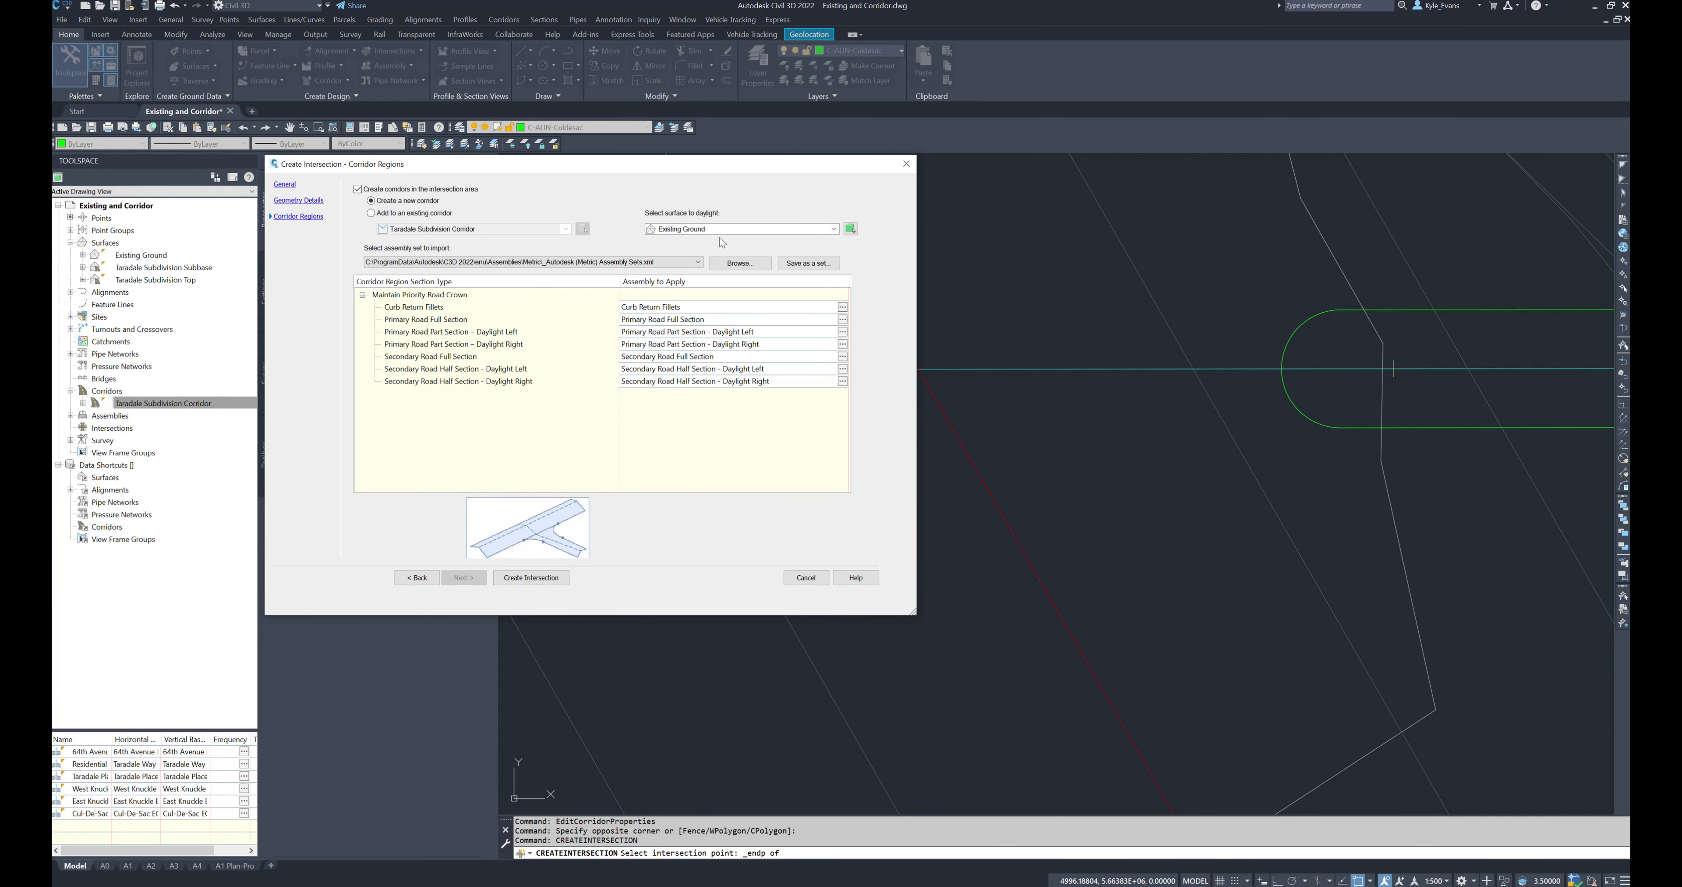
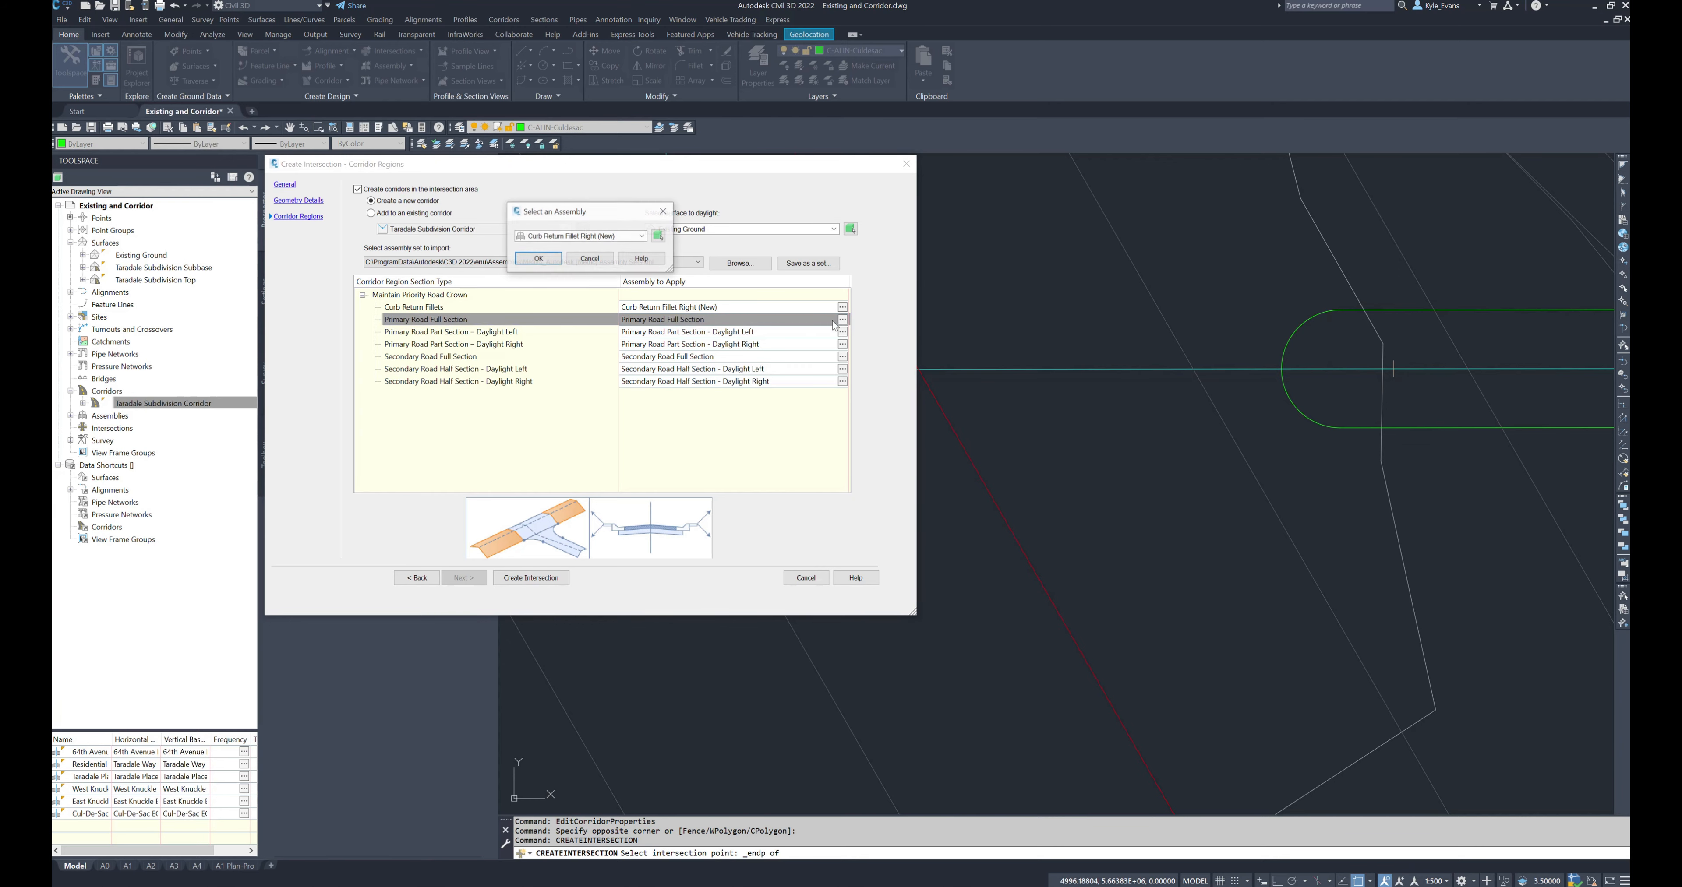
- Assign the Primary Collector Median (New) assembly to the Primary Road Full Section
{"action": "left_click", "coordinate": [580, 236]}
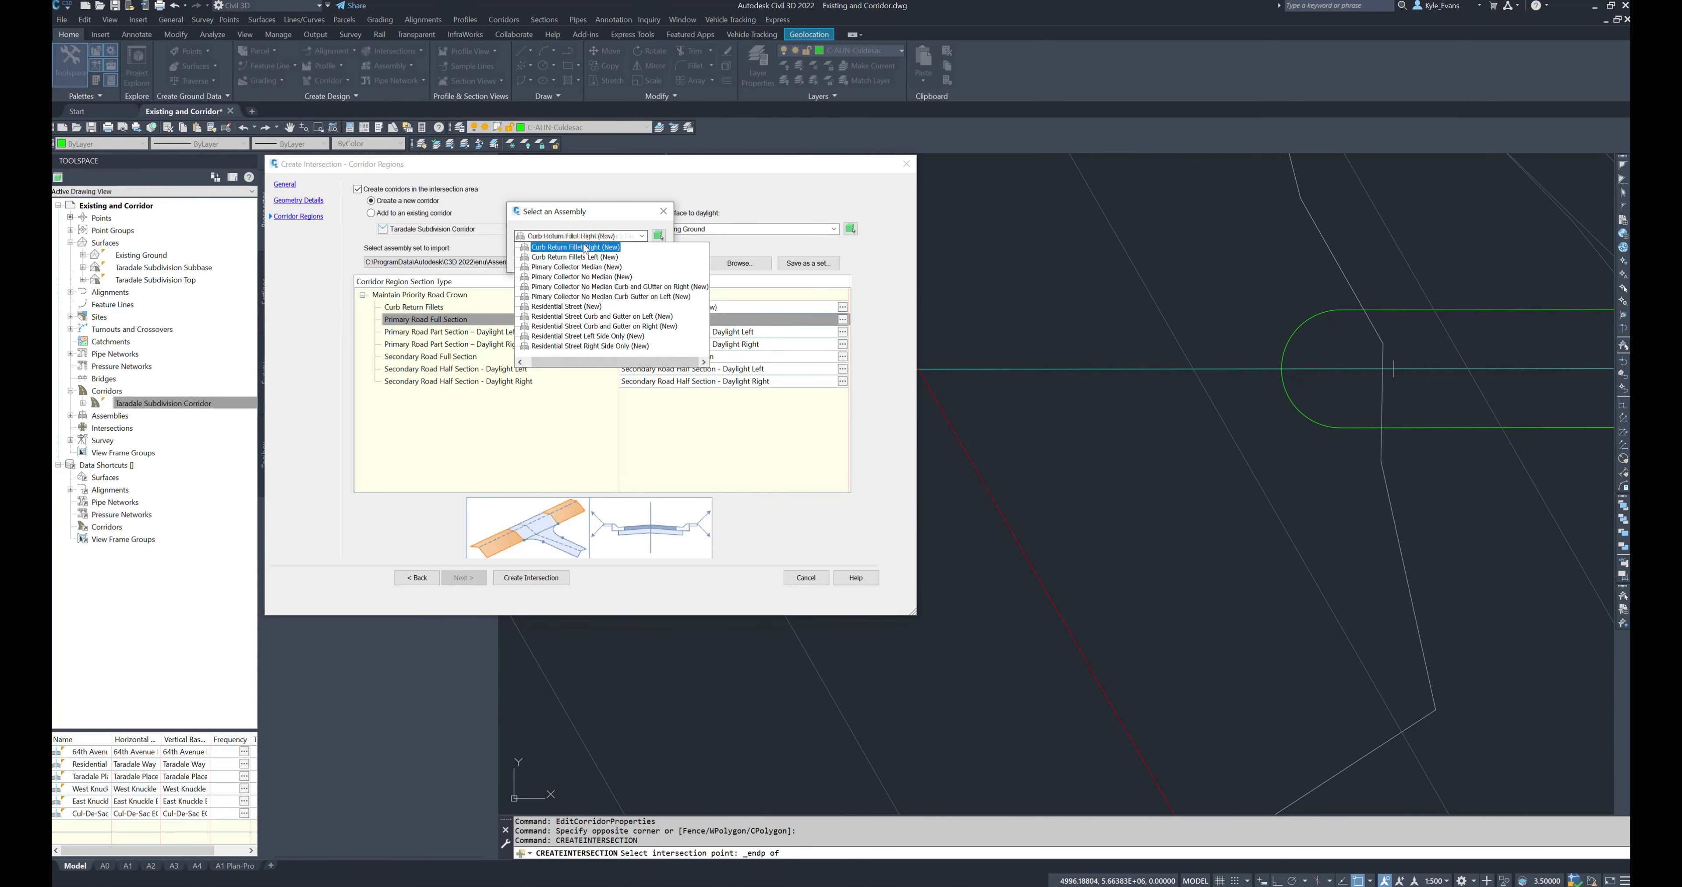
{"action": "left_click", "coordinate": [582, 270]}
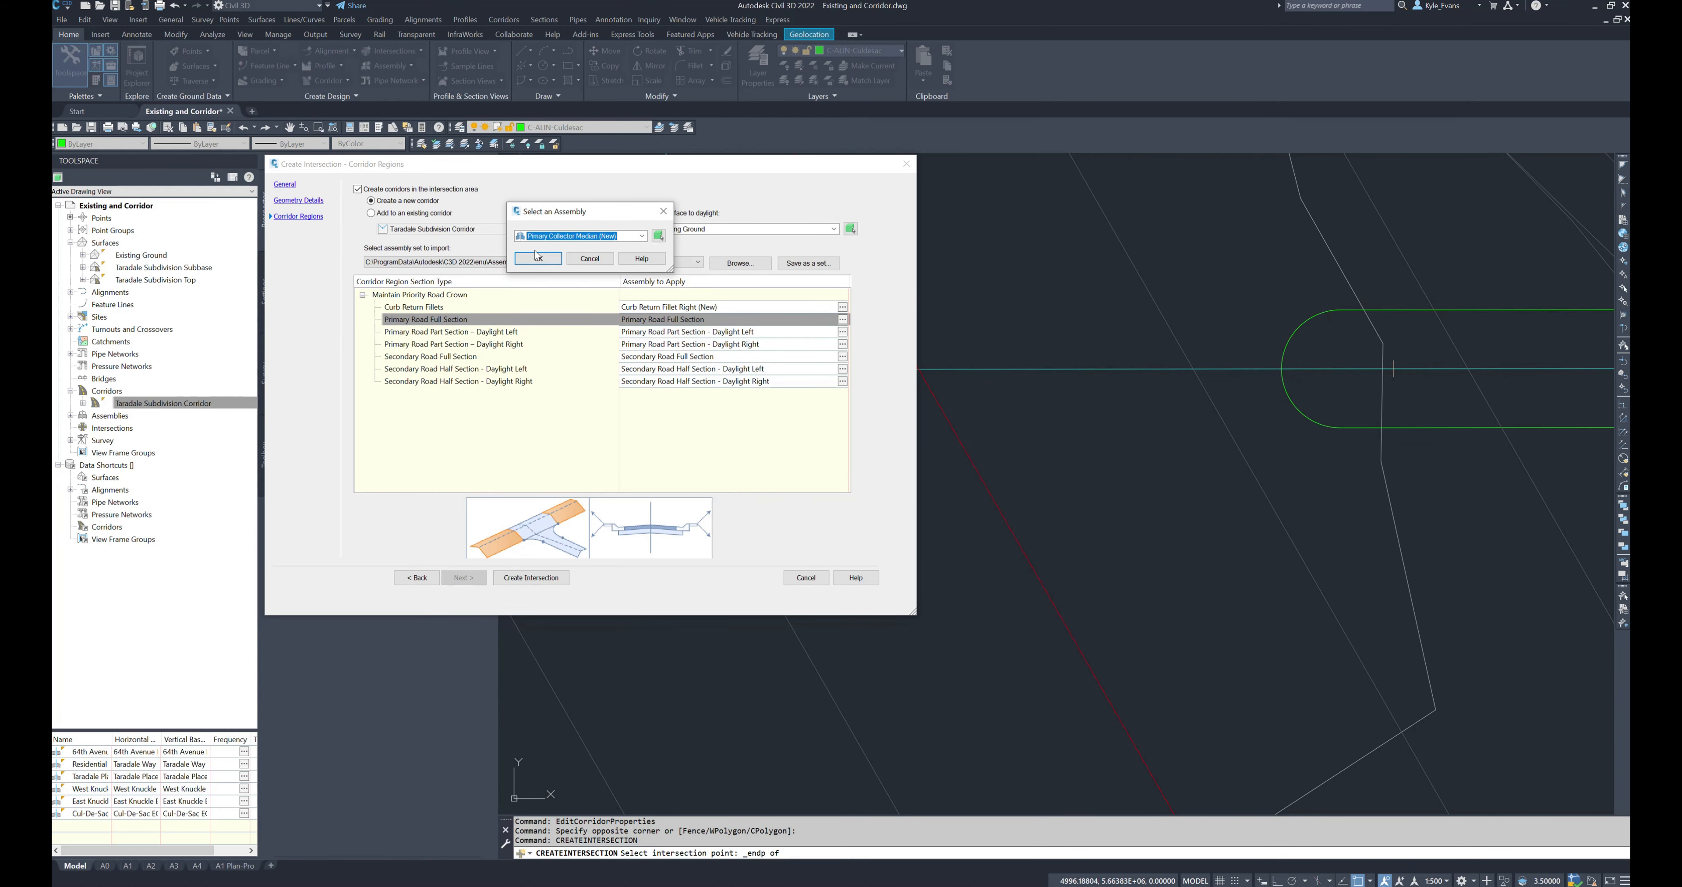
{"action": "left_click", "coordinate": [555, 263]}
- Assign the Primary Collector No Median Curb Gutter on Left (New) assembly to the Primary Road Part Section - Daylight Left
{"action": "left_click", "coordinate": [460, 333]}
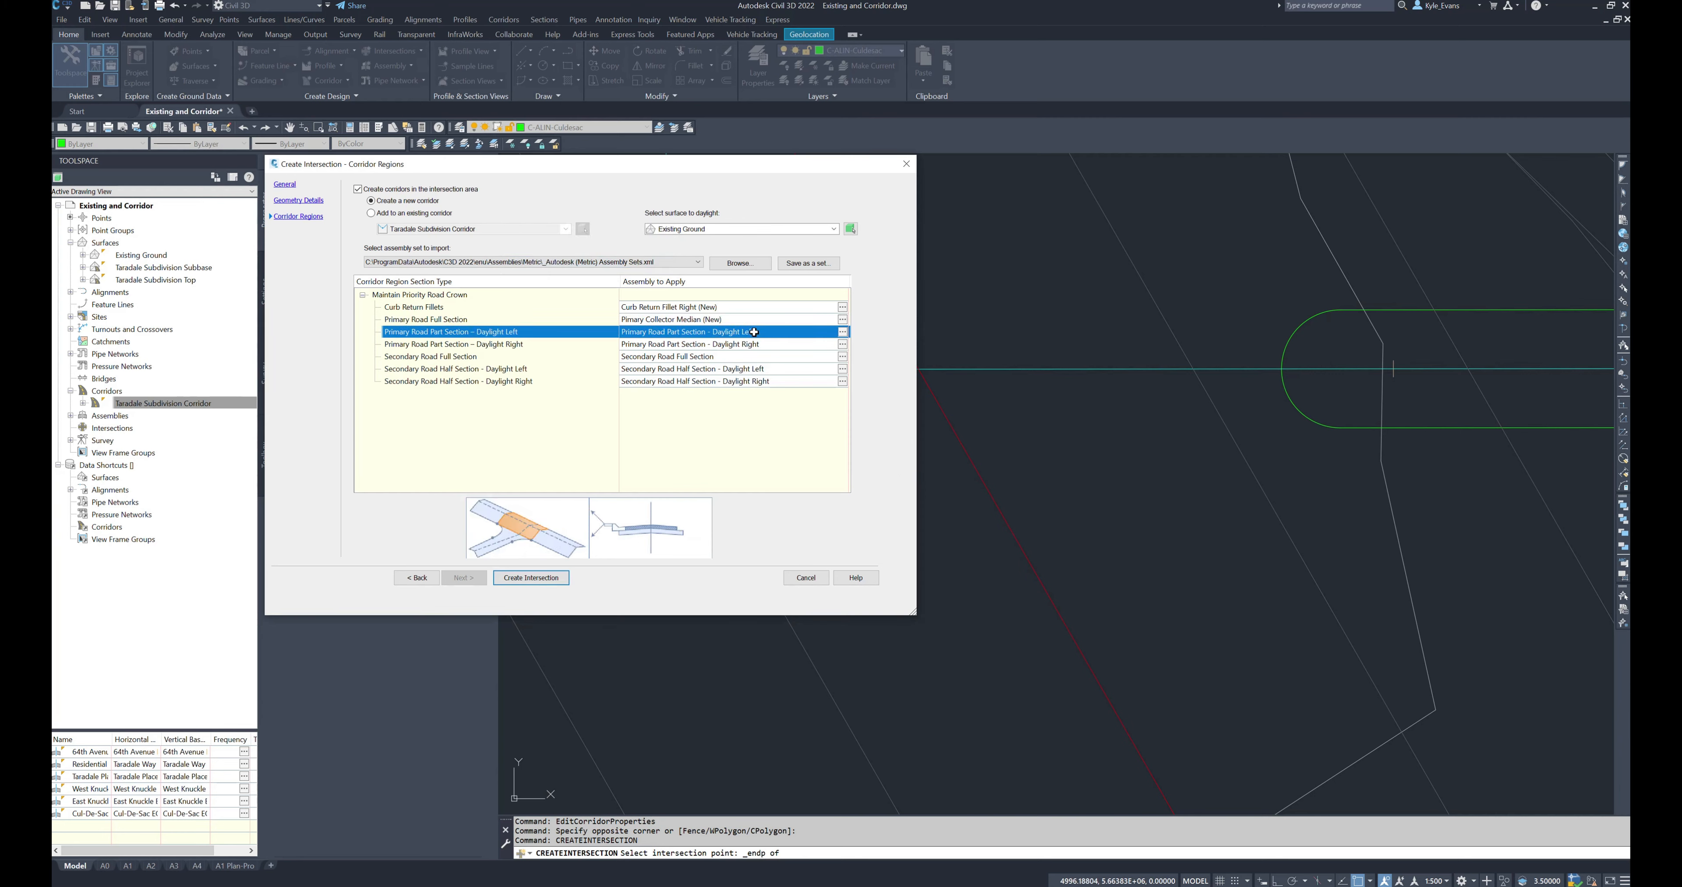
{"action": "left_click", "coordinate": [843, 332]}
{"action": "left_click", "coordinate": [642, 235]}
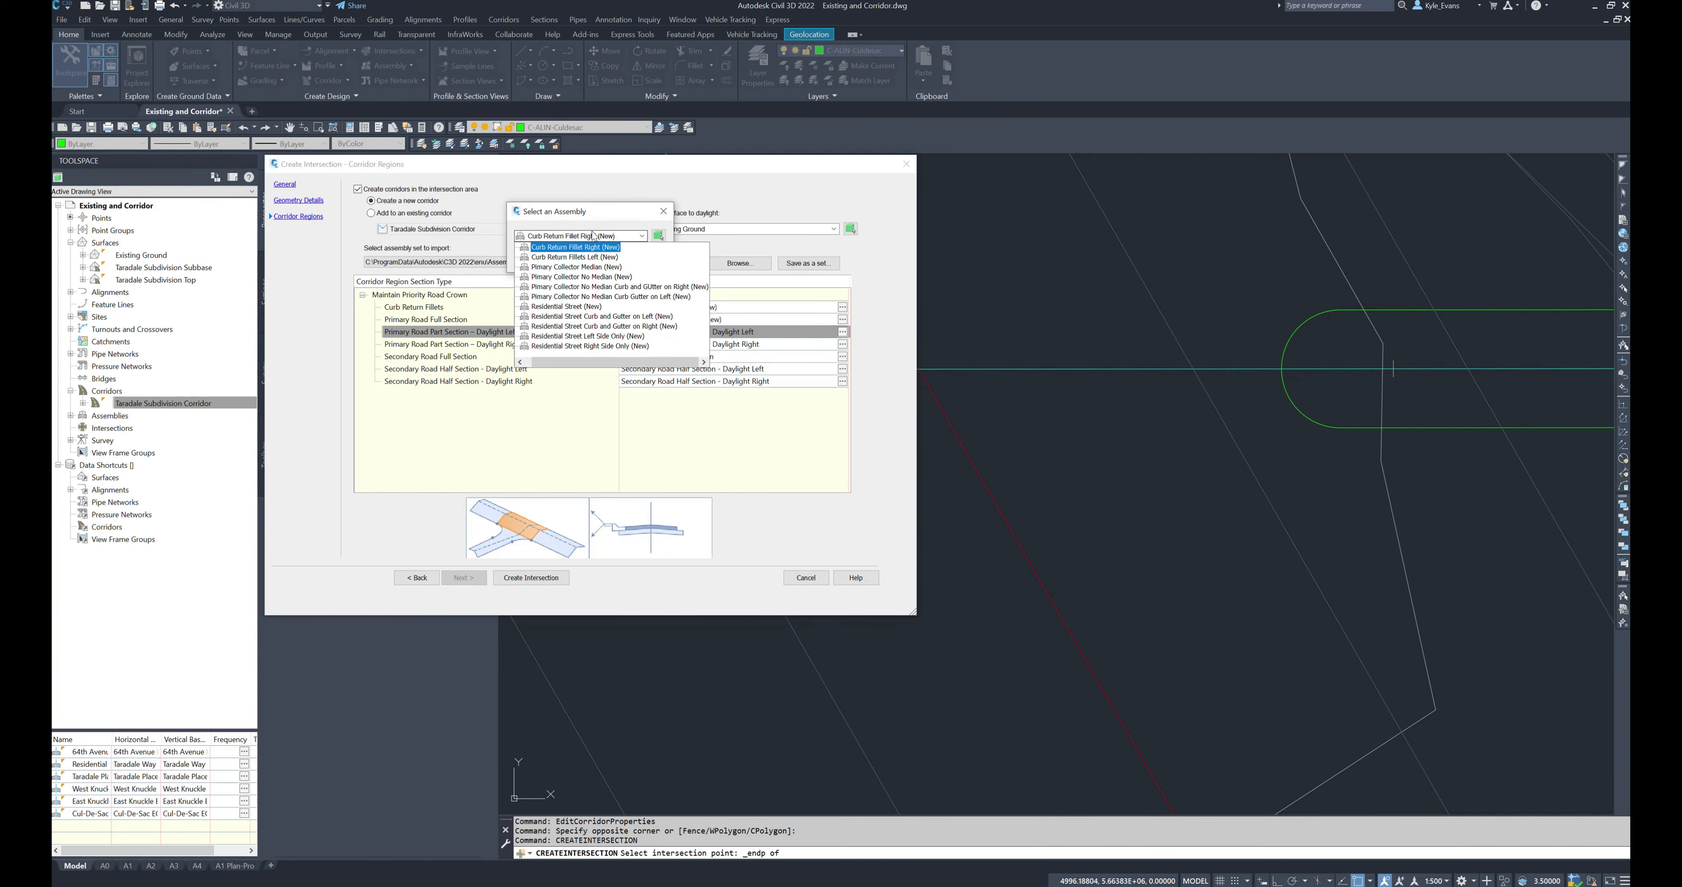
{"action": "left_click", "coordinate": [602, 287]}
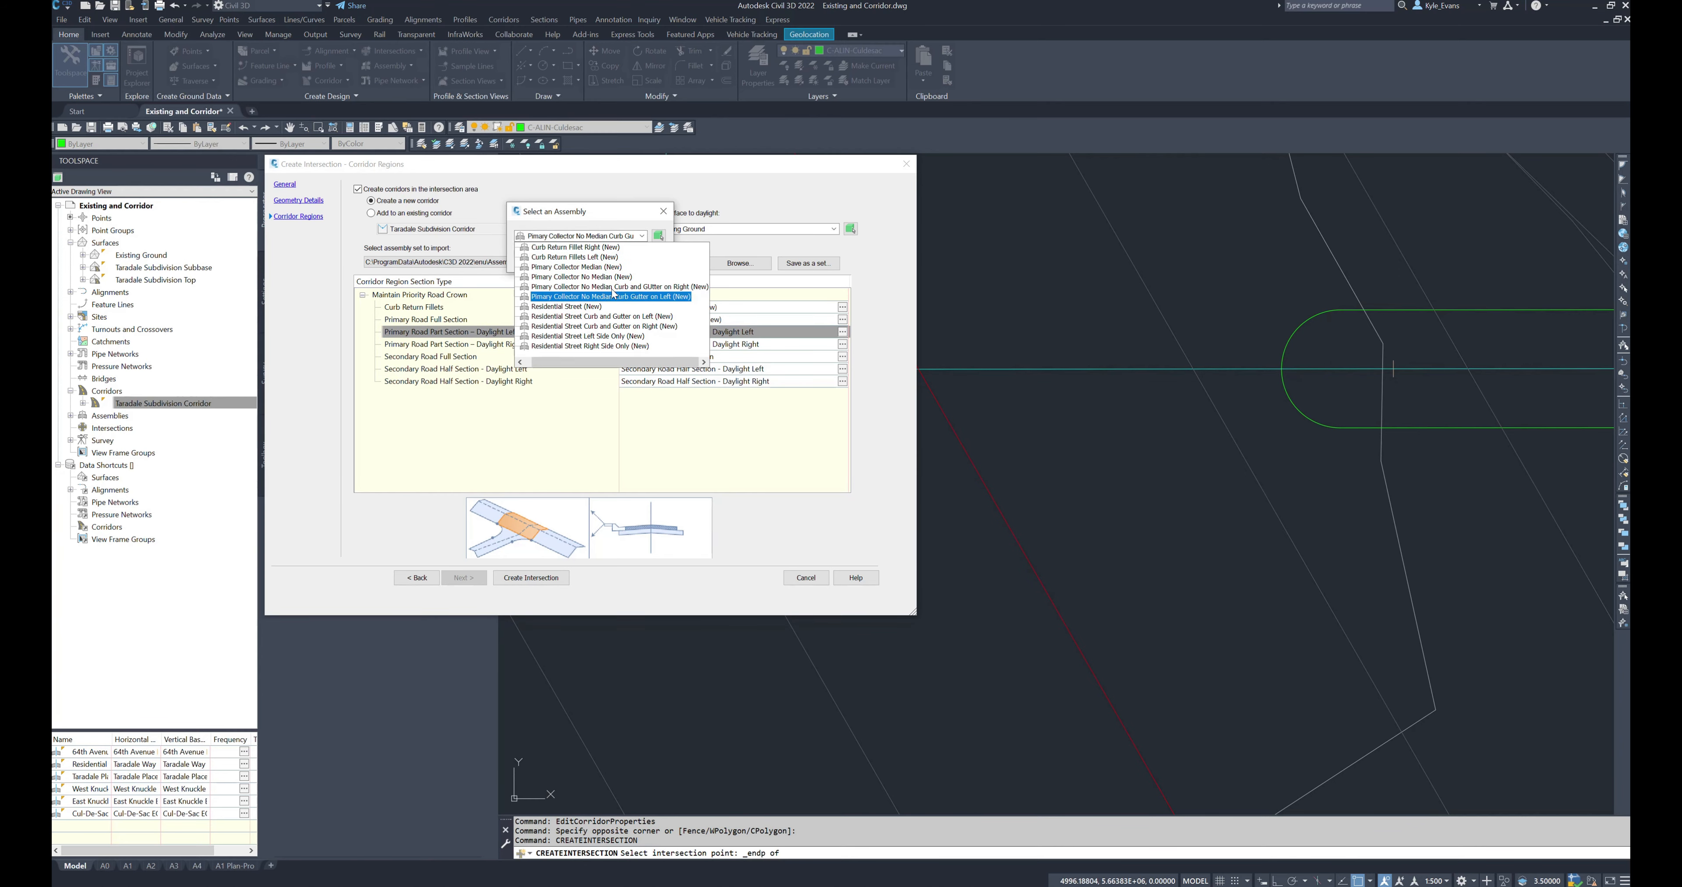
{"action": "left_click", "coordinate": [632, 297]}
{"action": "left_click", "coordinate": [632, 302]}
{"action": "left_click", "coordinate": [545, 259]}
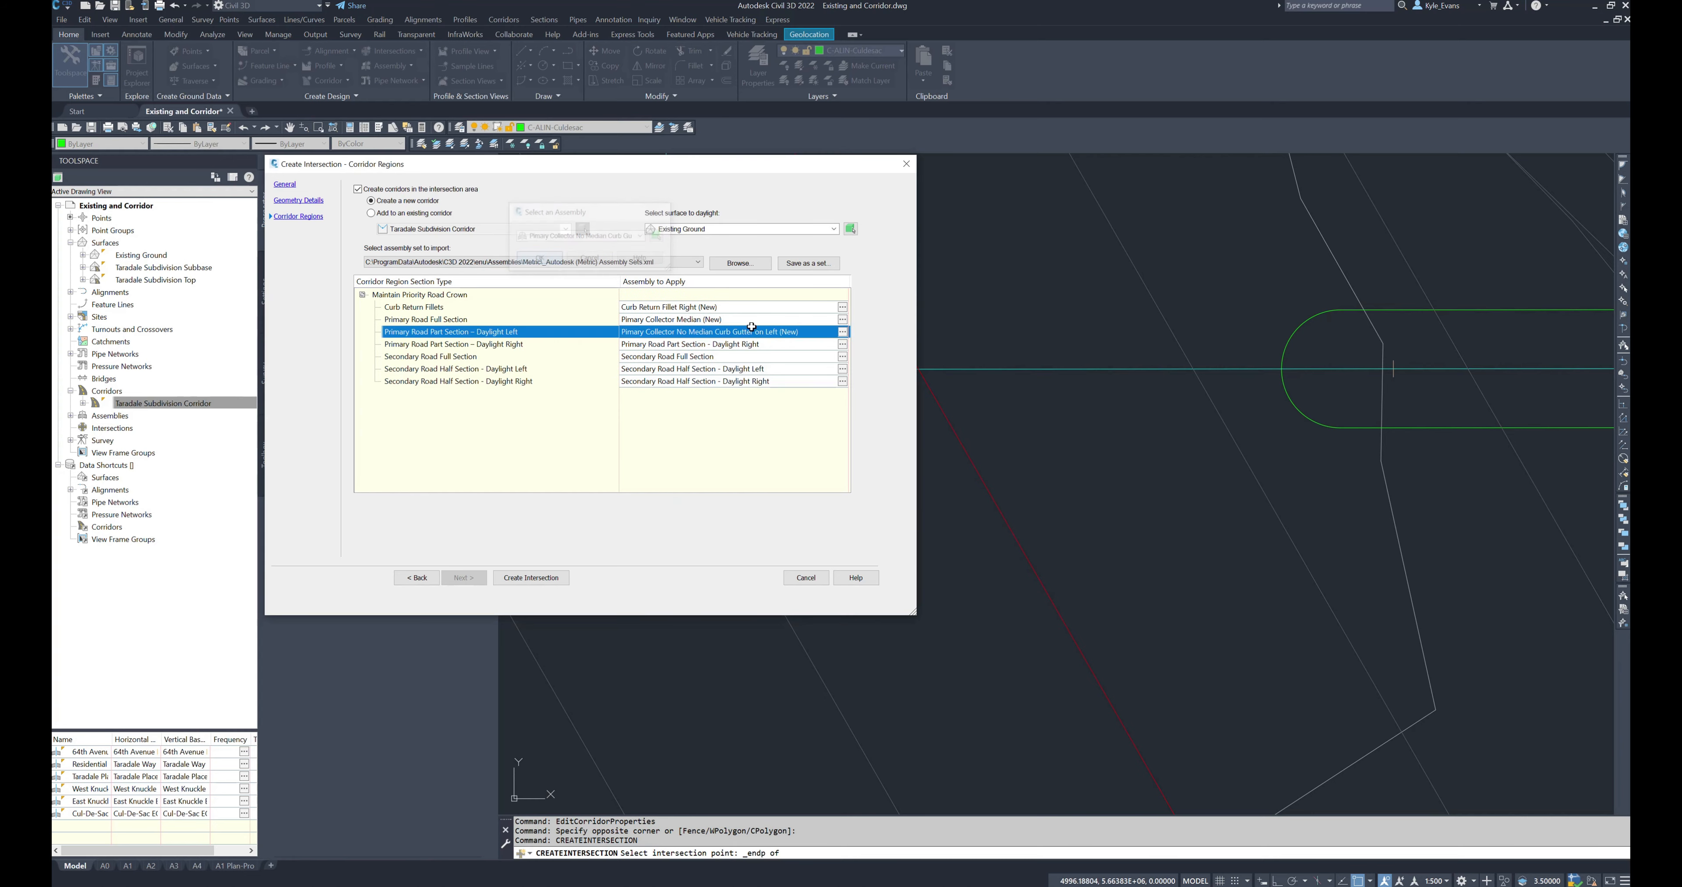
- Assign the Primary Collector No Median Curb and GUtter on Right (New) assembly to the Primary Road Part Section - Daylight Right
{"action": "left_click", "coordinate": [841, 344]}
{"action": "left_click", "coordinate": [547, 237]}
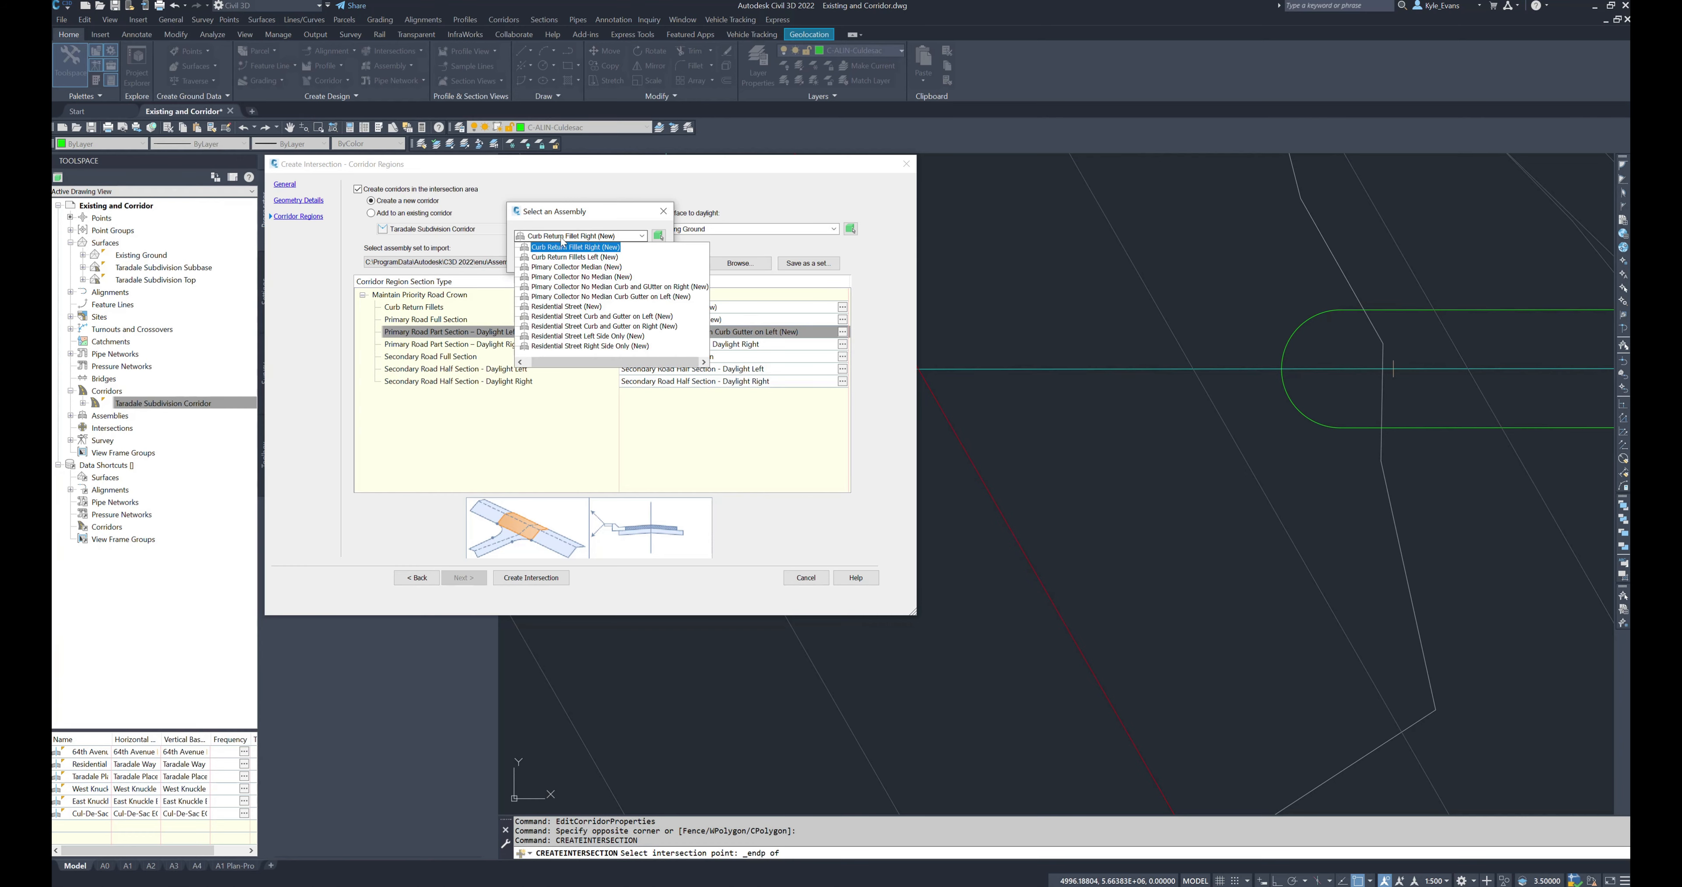
{"action": "left_click", "coordinate": [602, 287]}
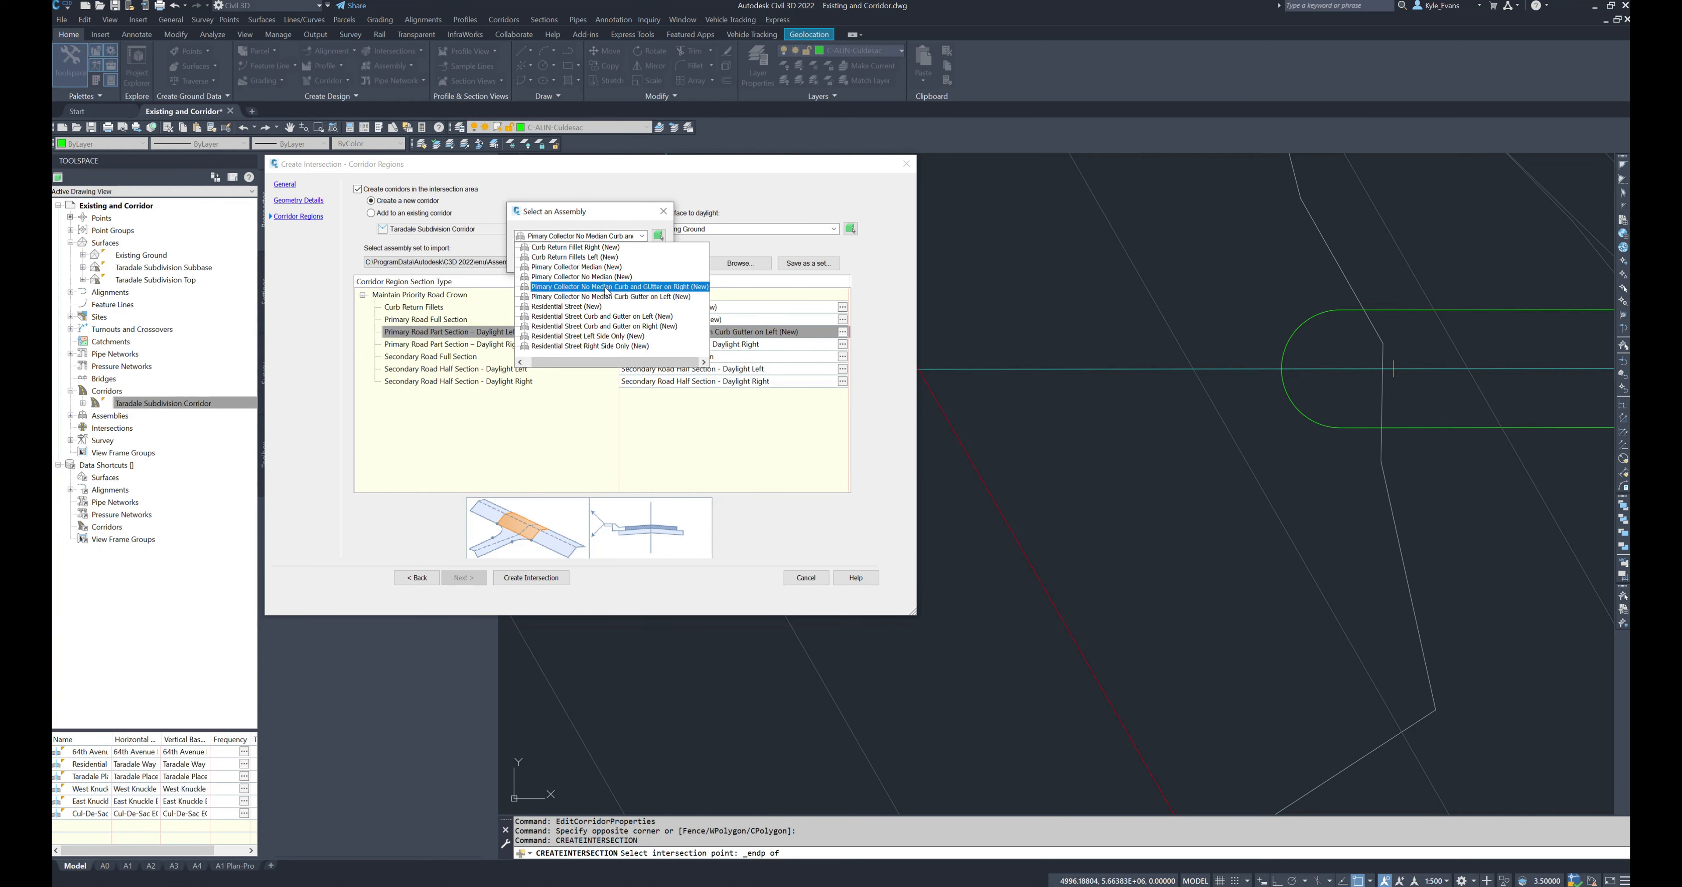
{"action": "left_click", "coordinate": [650, 288]}
{"action": "left_click", "coordinate": [539, 261]}
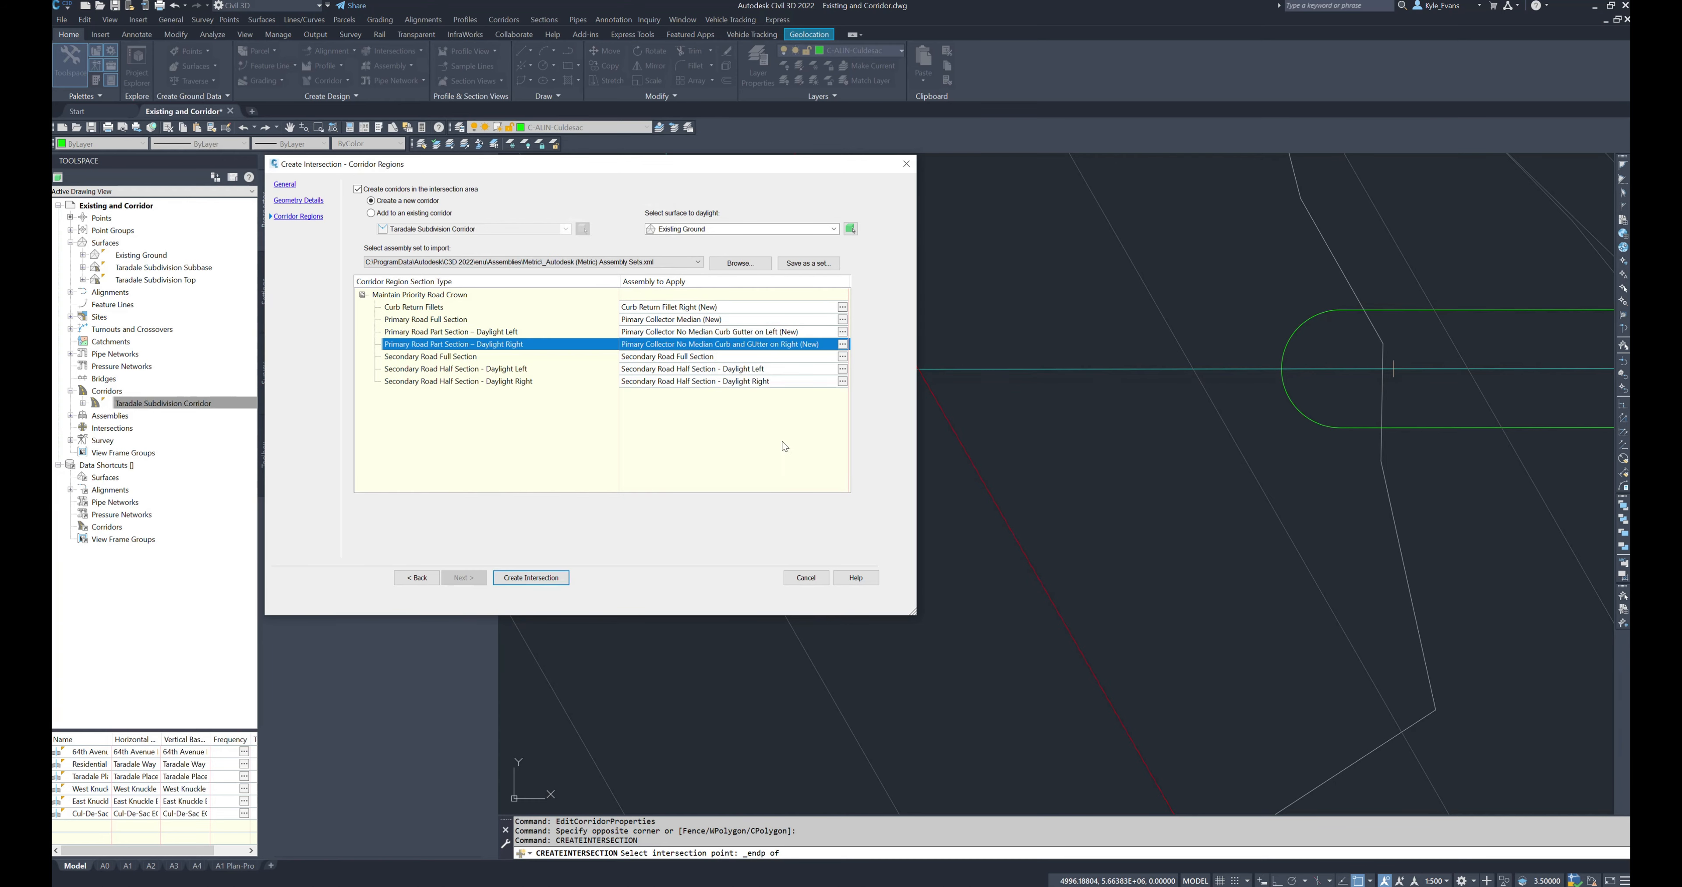
- Assign the Residential Street (New) assembly to the Secondary Road Full Section
{"action": "double_click", "coordinate": [649, 356]}
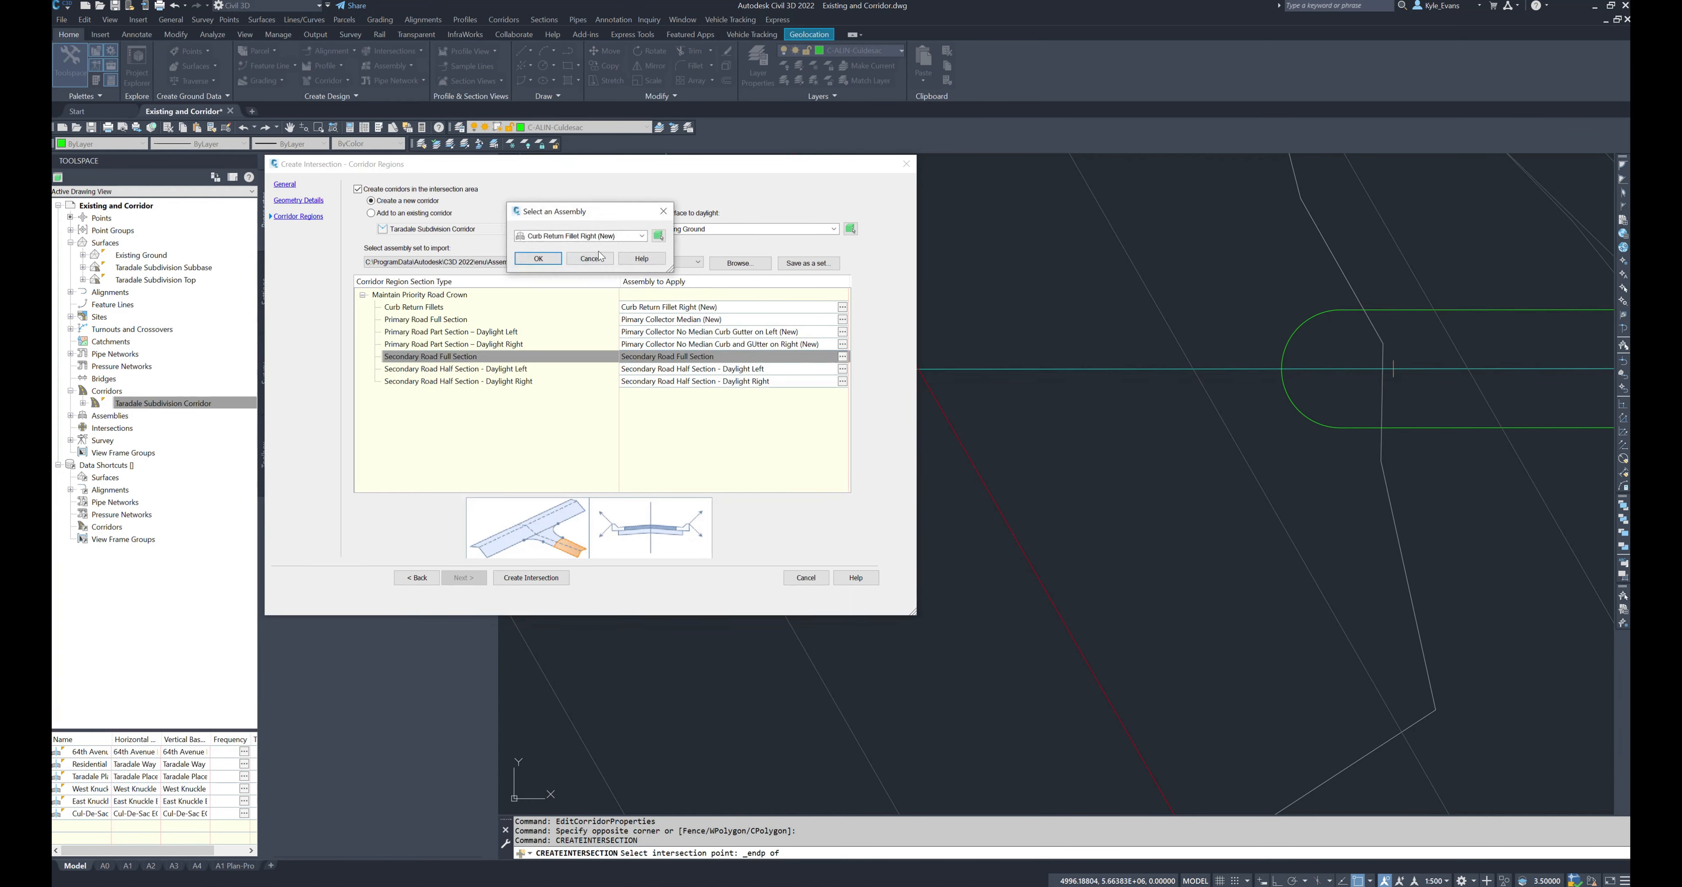
{"action": "left_click", "coordinate": [599, 236]}
{"action": "left_click", "coordinate": [565, 306]}
{"action": "left_click", "coordinate": [537, 260]}
- Assign the Residential Street Curb and Gutter on Left (New) assembly to the Secondary Road Half Section - Daylight Left
{"action": "left_click", "coordinate": [840, 370]}
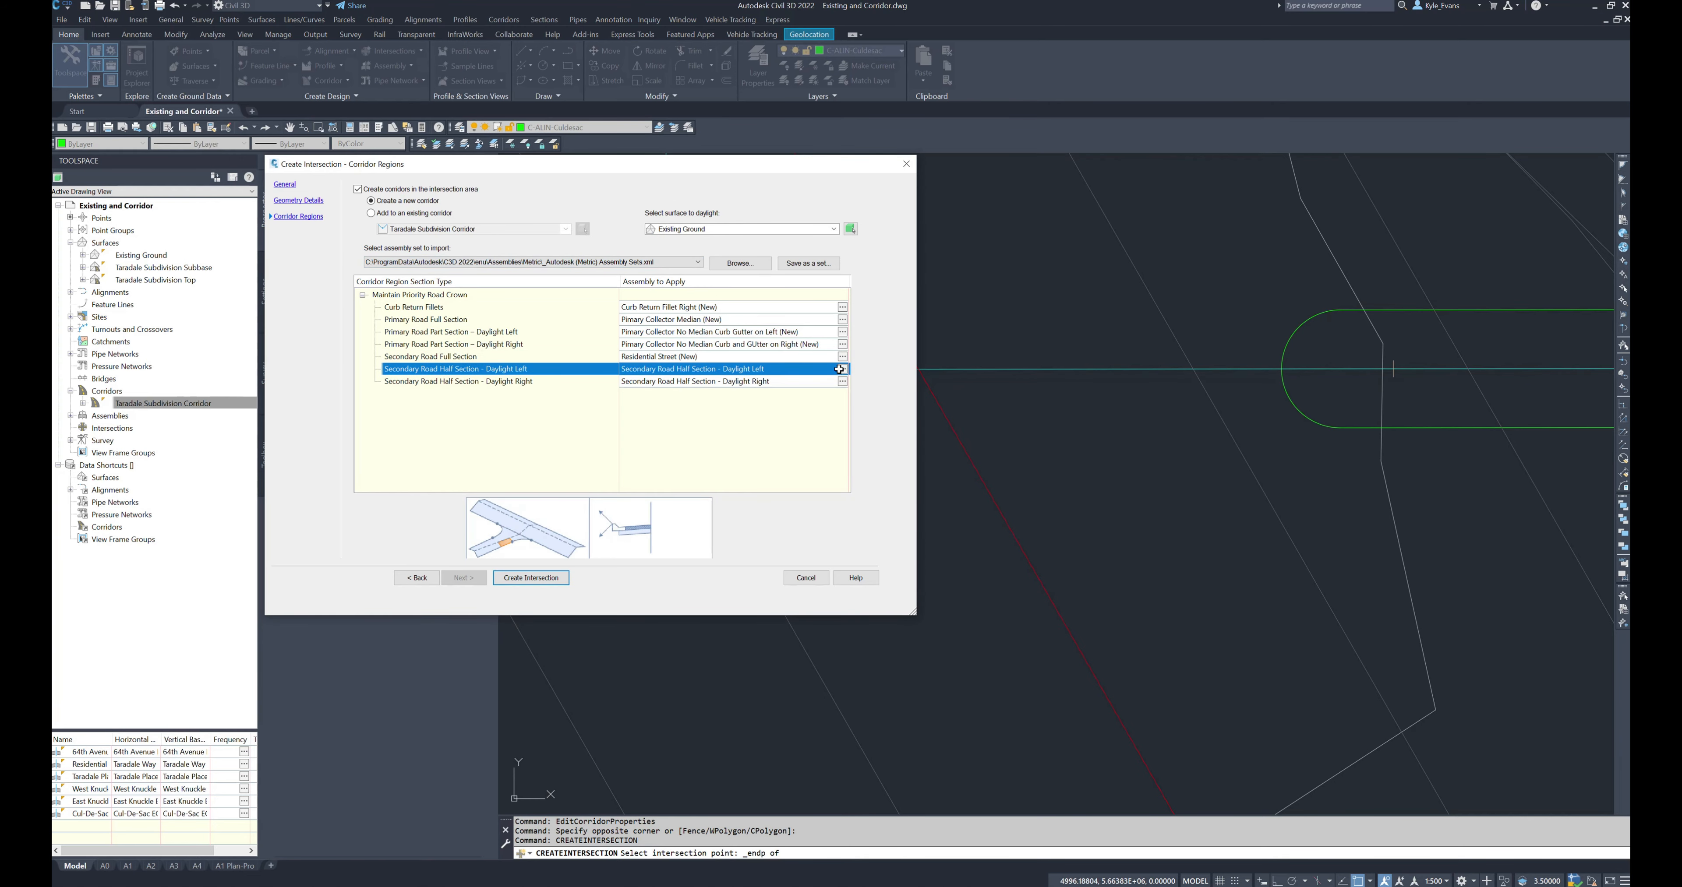
{"action": "left_click", "coordinate": [600, 236]}
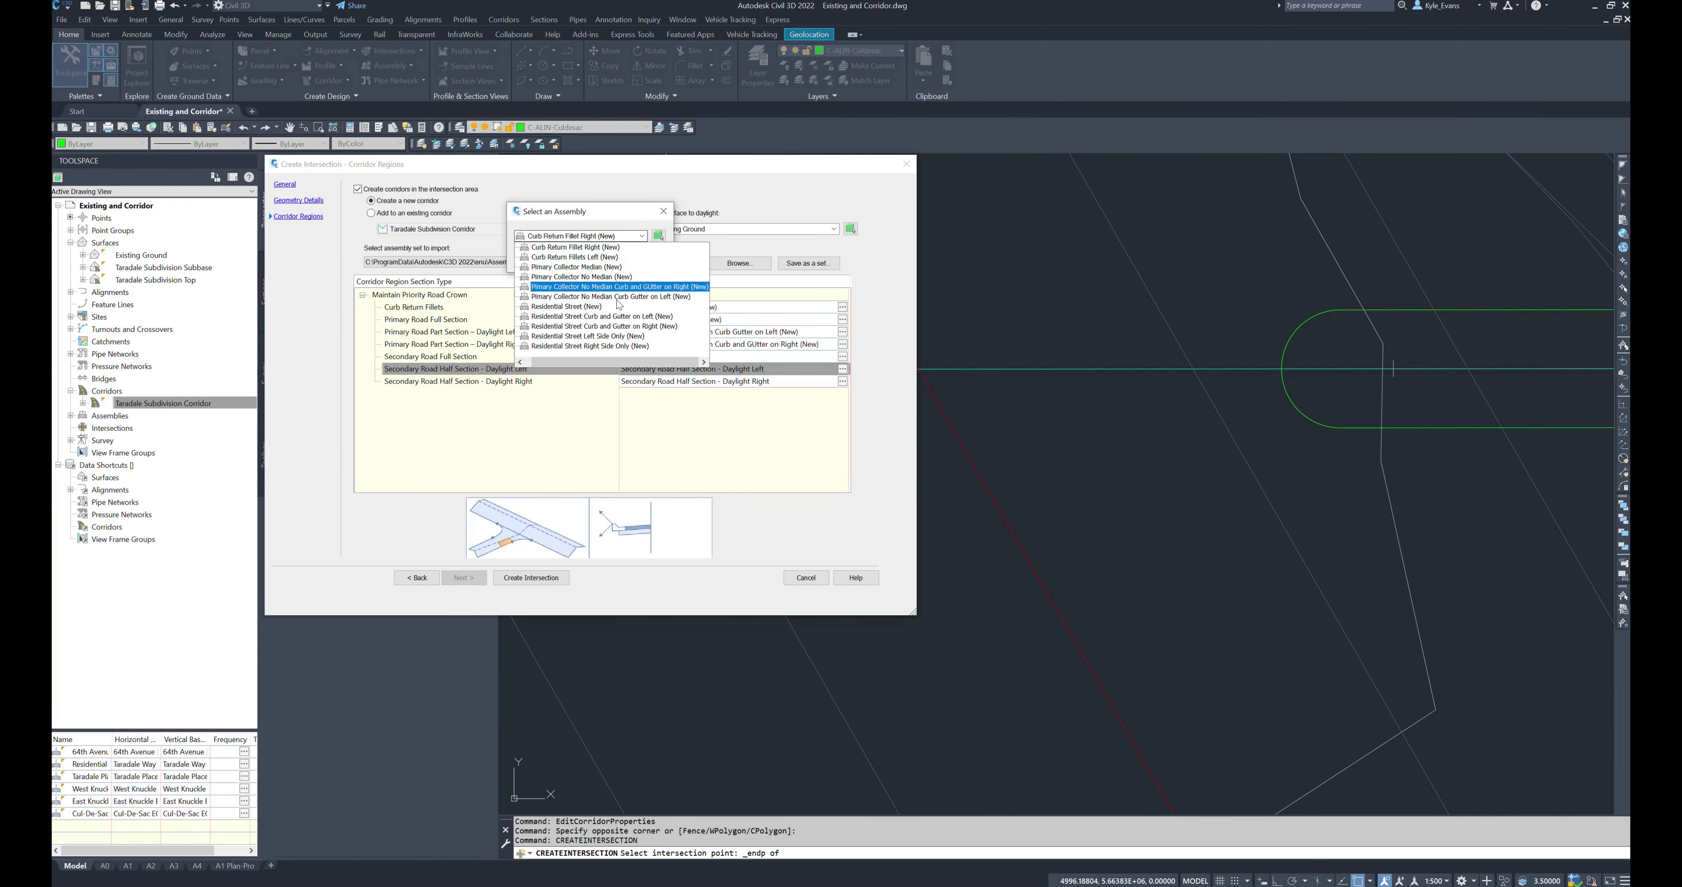
{"action": "left_click", "coordinate": [638, 317]}
{"action": "left_click", "coordinate": [537, 259]}
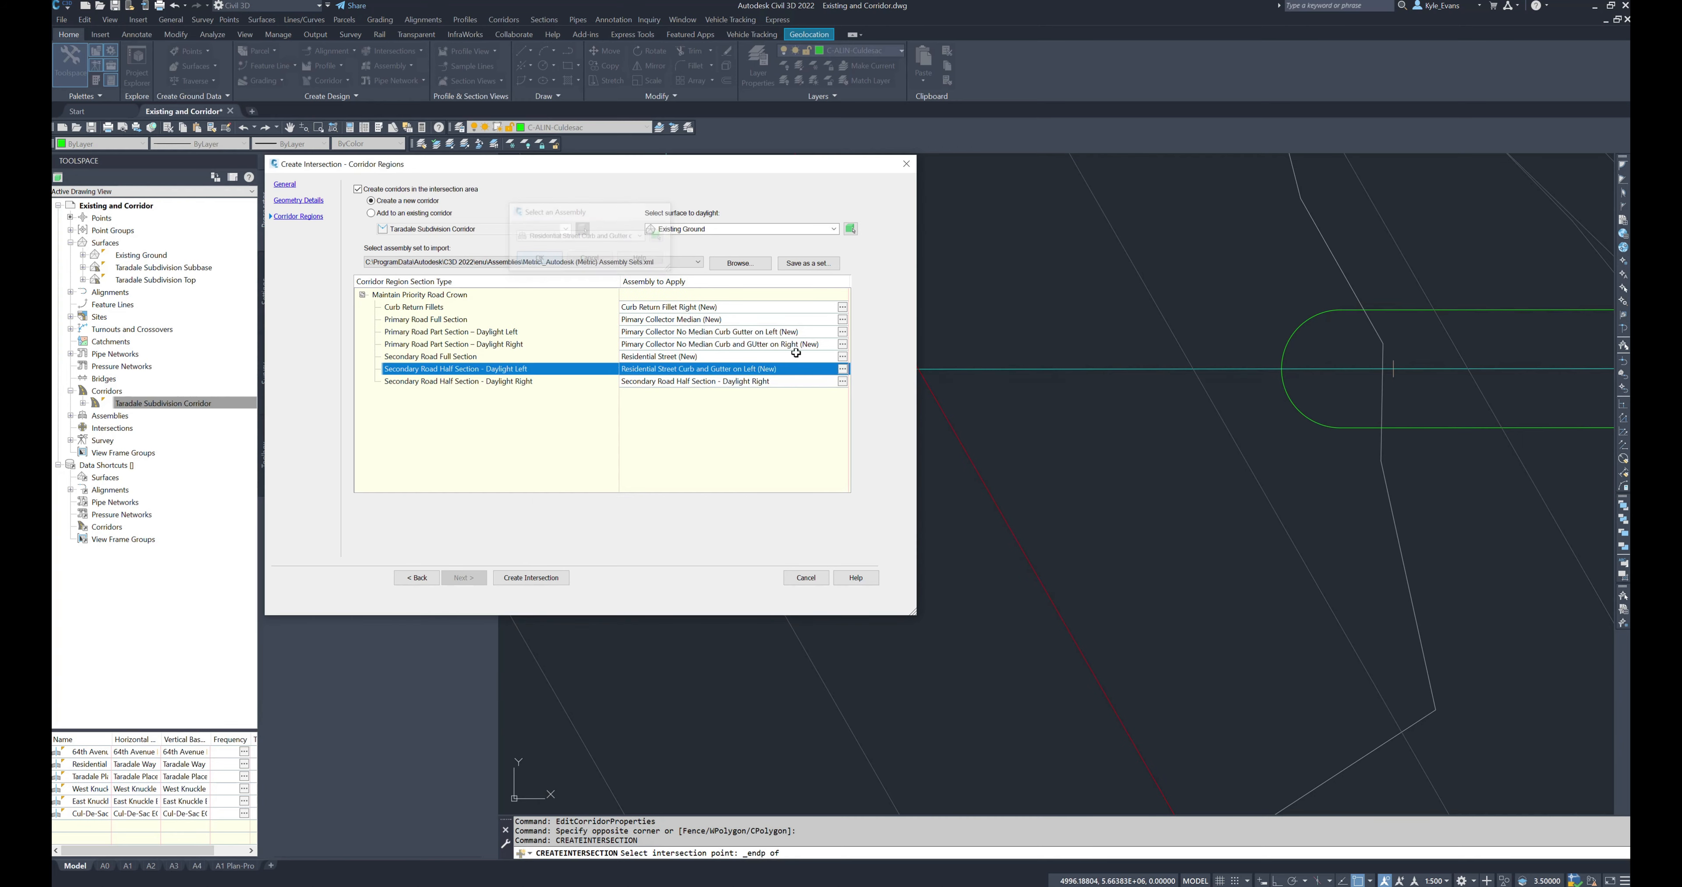
- Assign the Residential Street Curb and Gutter on Right (New) assembly to the Secondary Road Half Section - Daylight Right
{"action": "left_click", "coordinate": [842, 382]}
{"action": "left_click", "coordinate": [595, 240]}
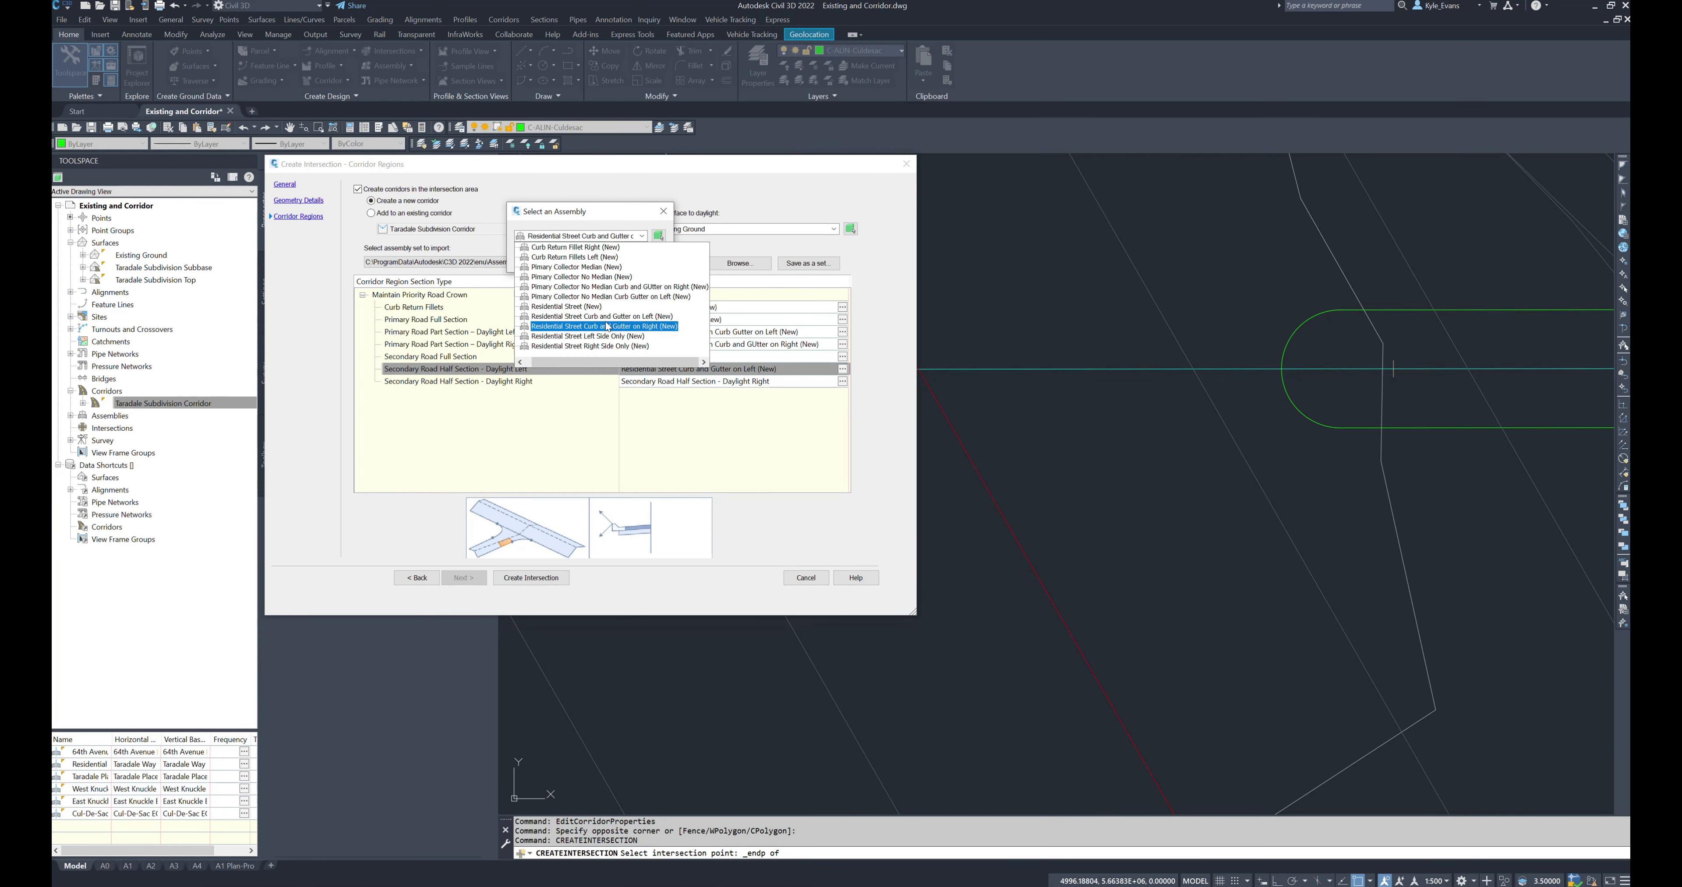
{"action": "left_click", "coordinate": [597, 326]}
{"action": "left_click", "coordinate": [539, 258]}
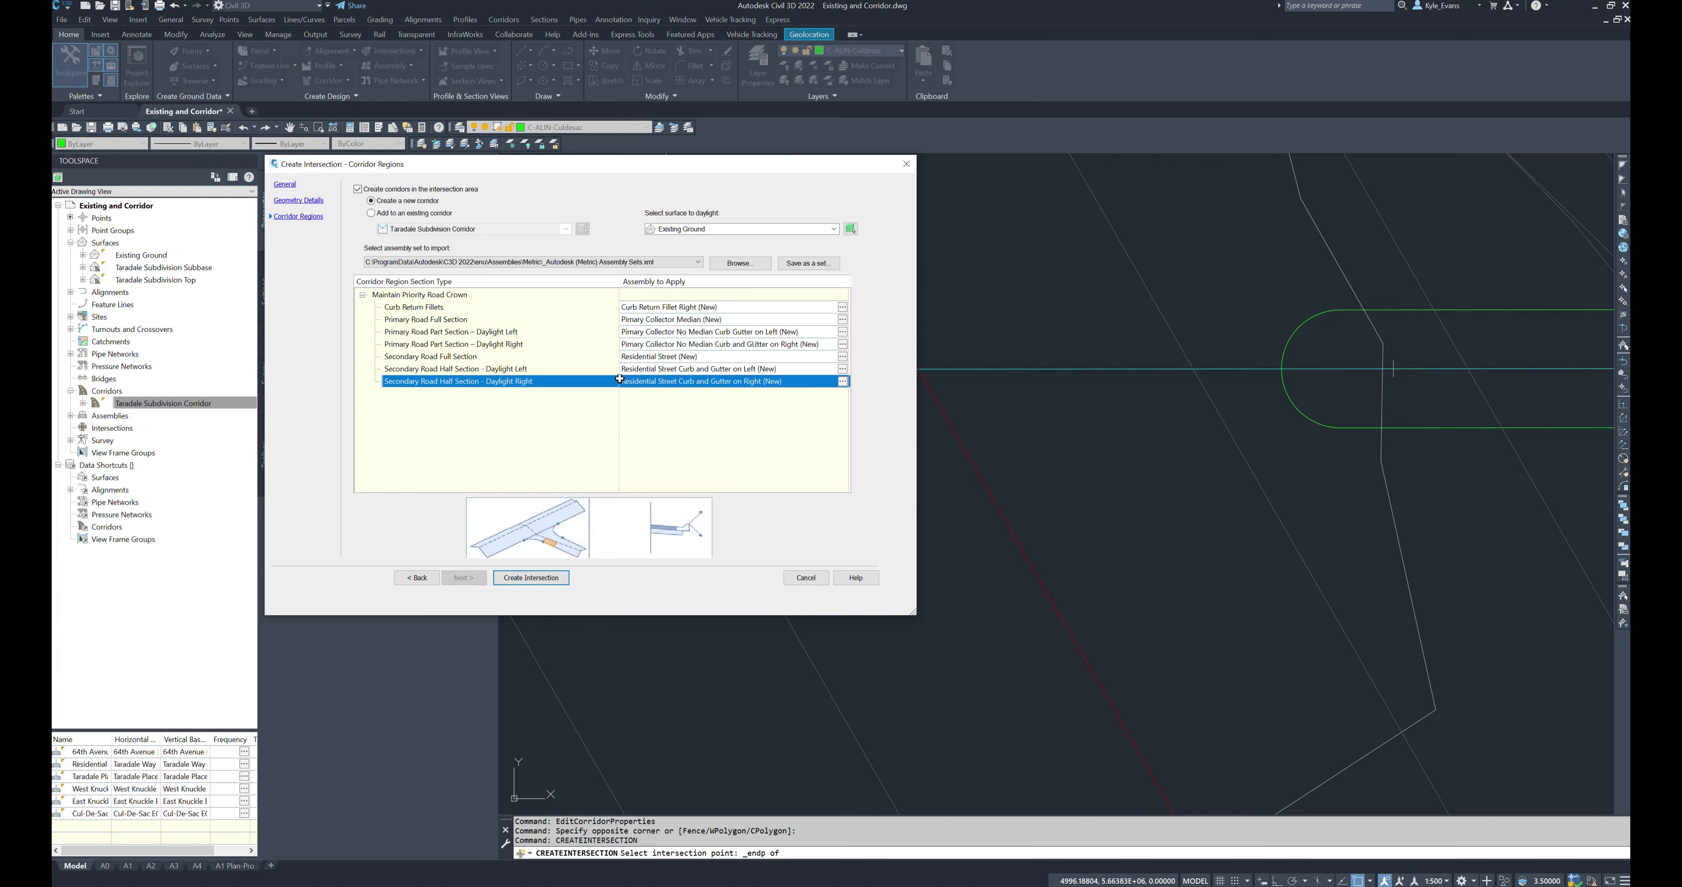
- Save the assigned assemblies as an assembly set file named Primary Collector to Residential Street
{"action": "left_click", "coordinate": [806, 263]}
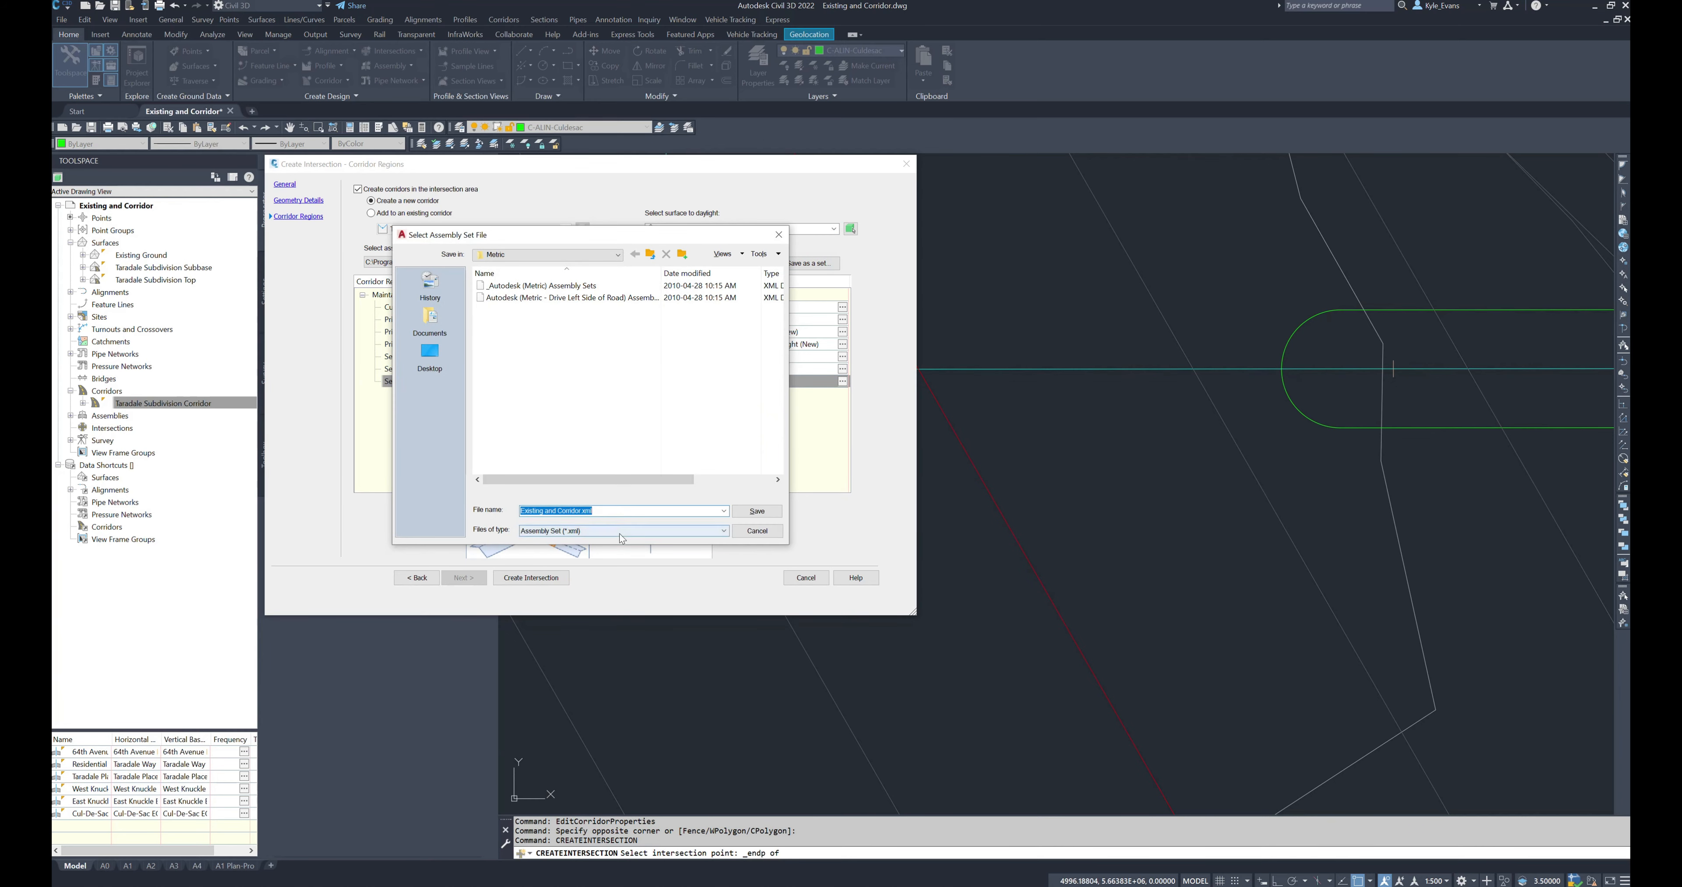
{"action": "type", "text": "P"}
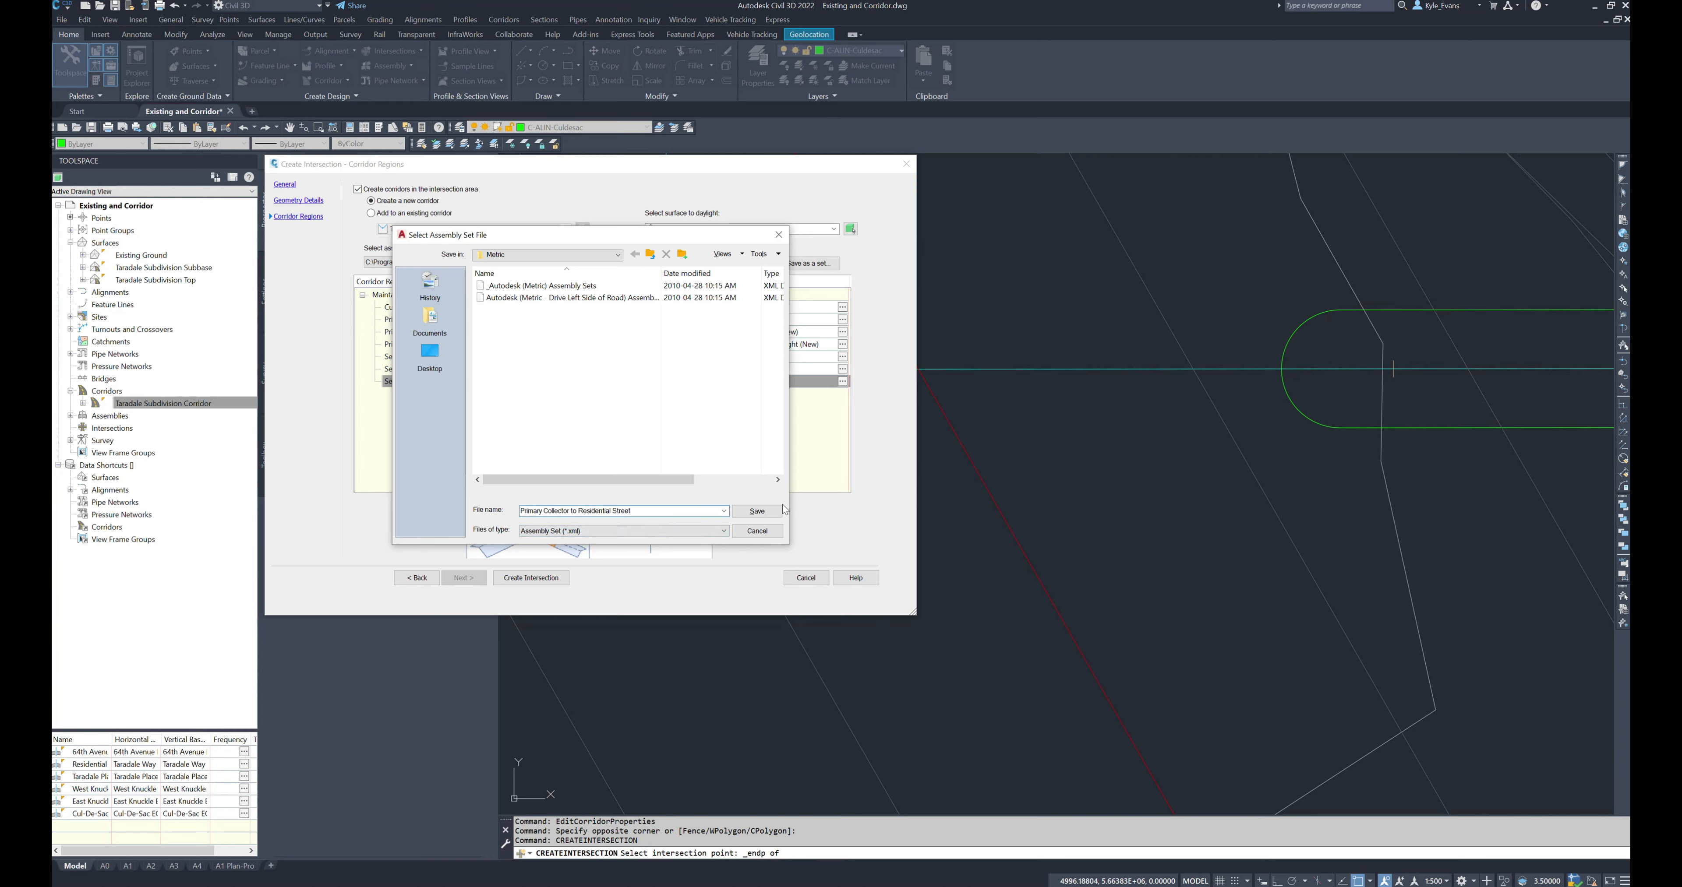
{"action": "left_click", "coordinate": [758, 512]}
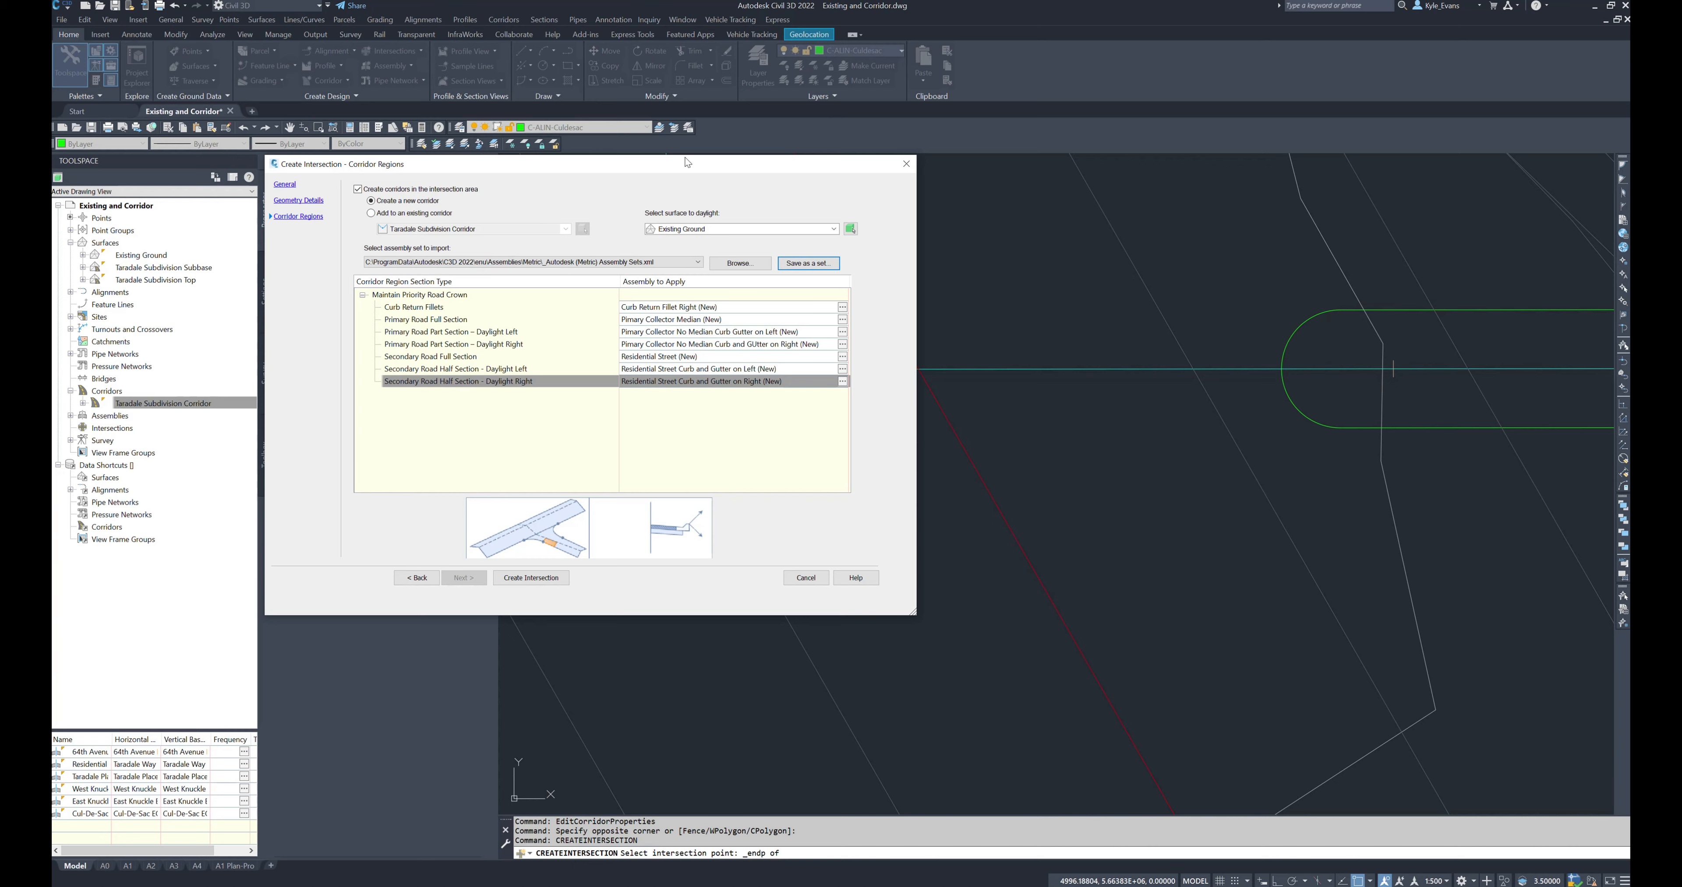
- Review each corridor region section type's preview diagram against its assigned assembly, from the curb return fillets to the secondary road half sections
{"action": "left_click", "coordinate": [561, 312]}
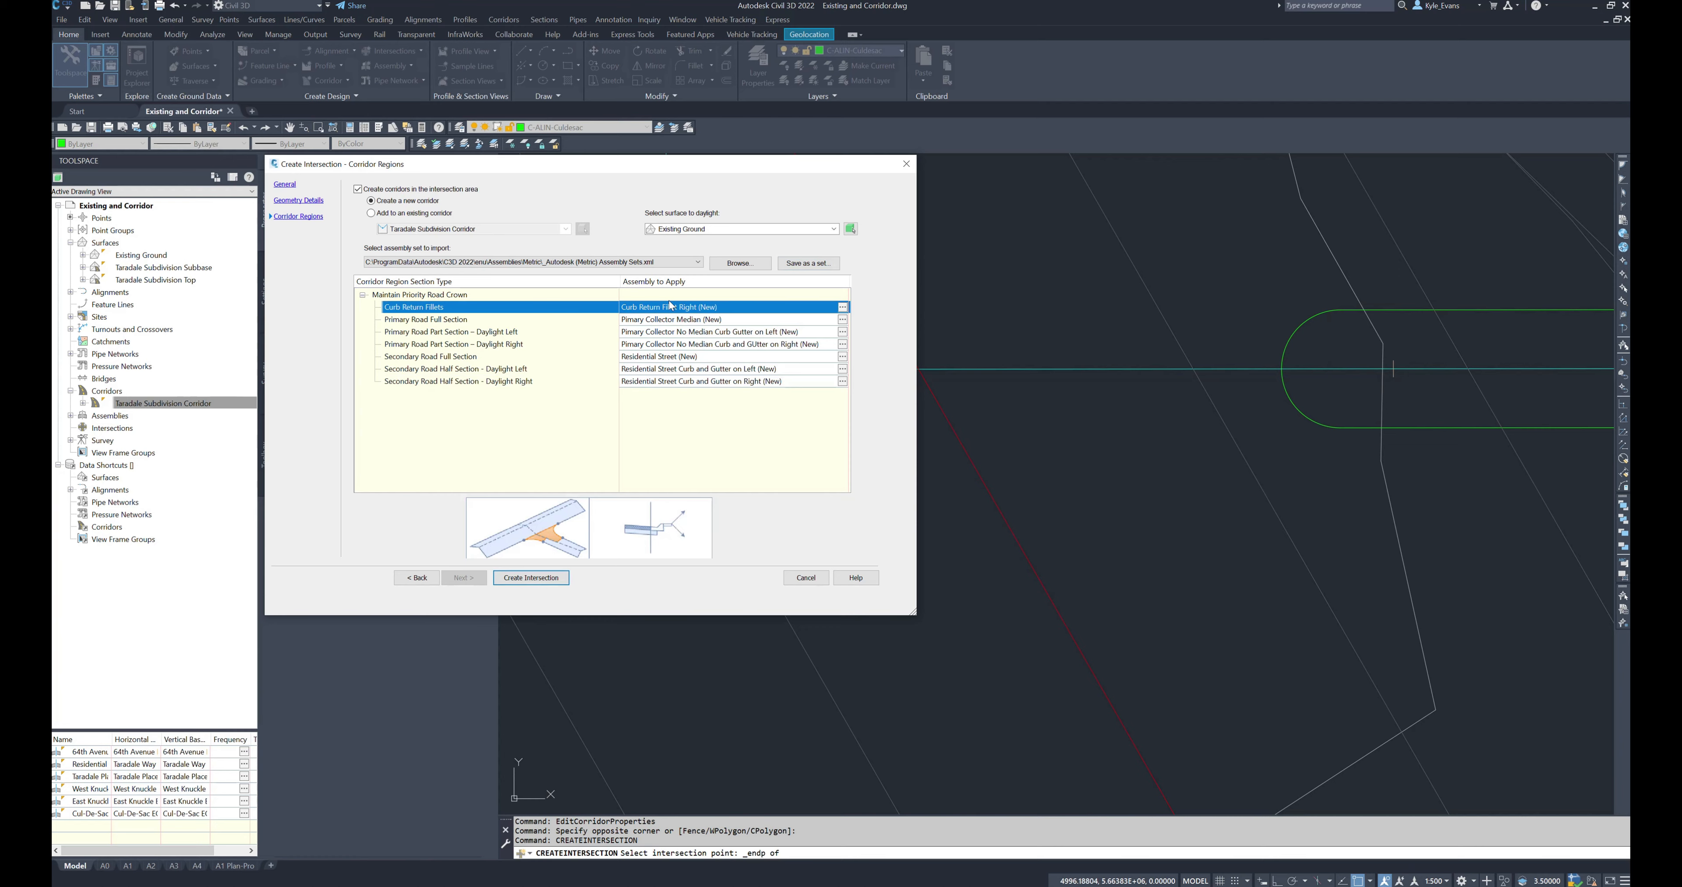
{"action": "left_click", "coordinate": [659, 321]}
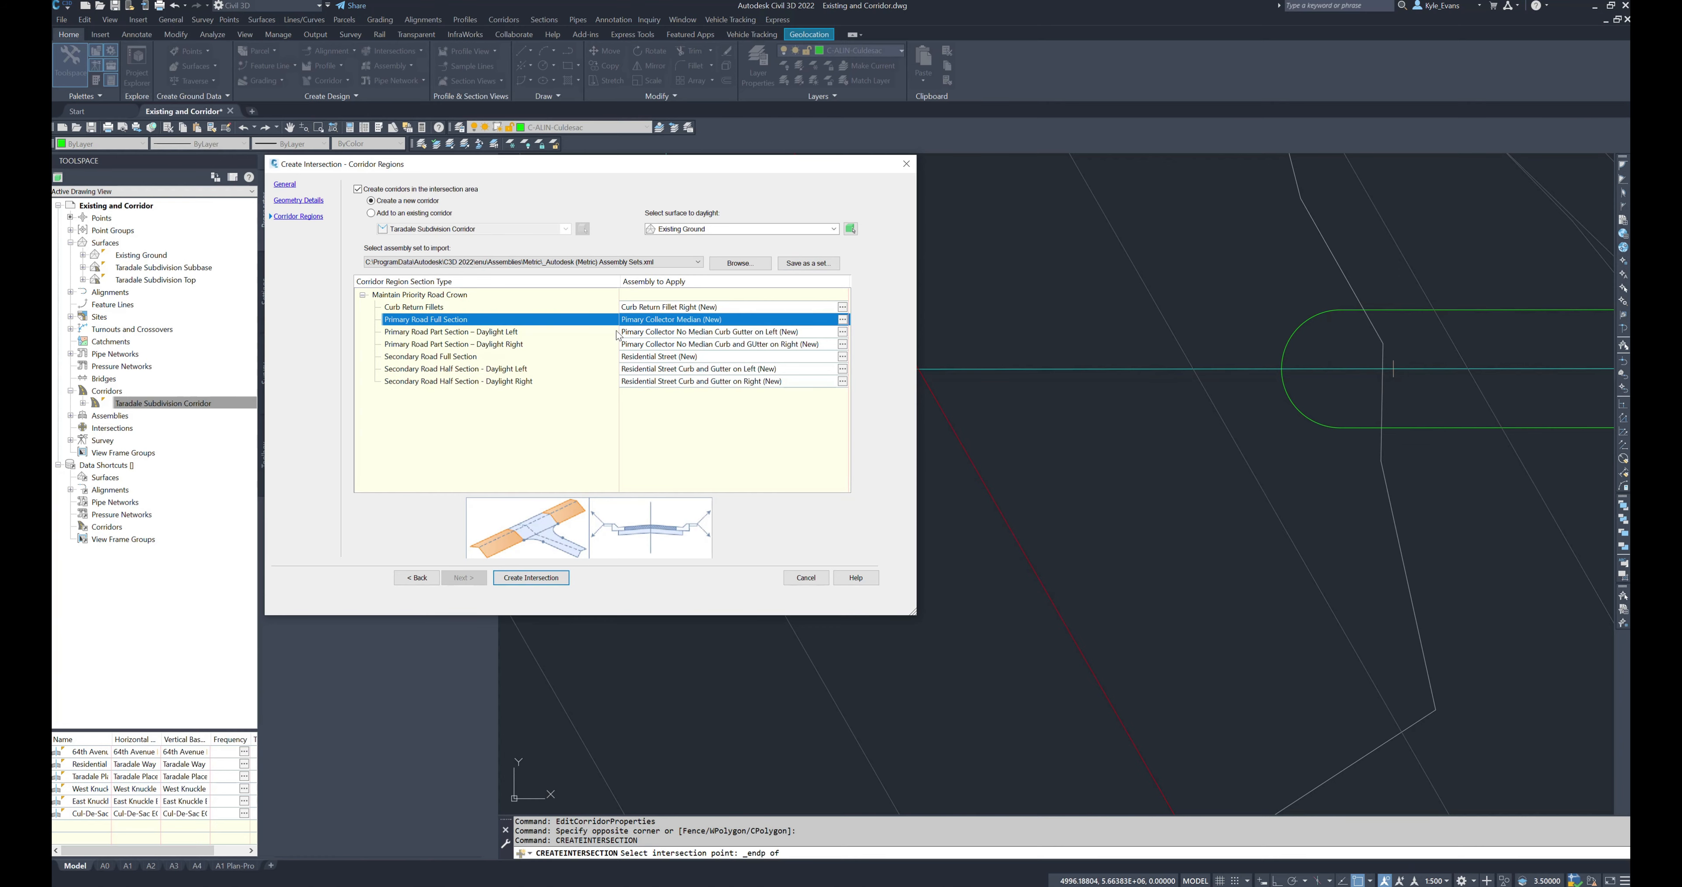
{"action": "left_click", "coordinate": [516, 333]}
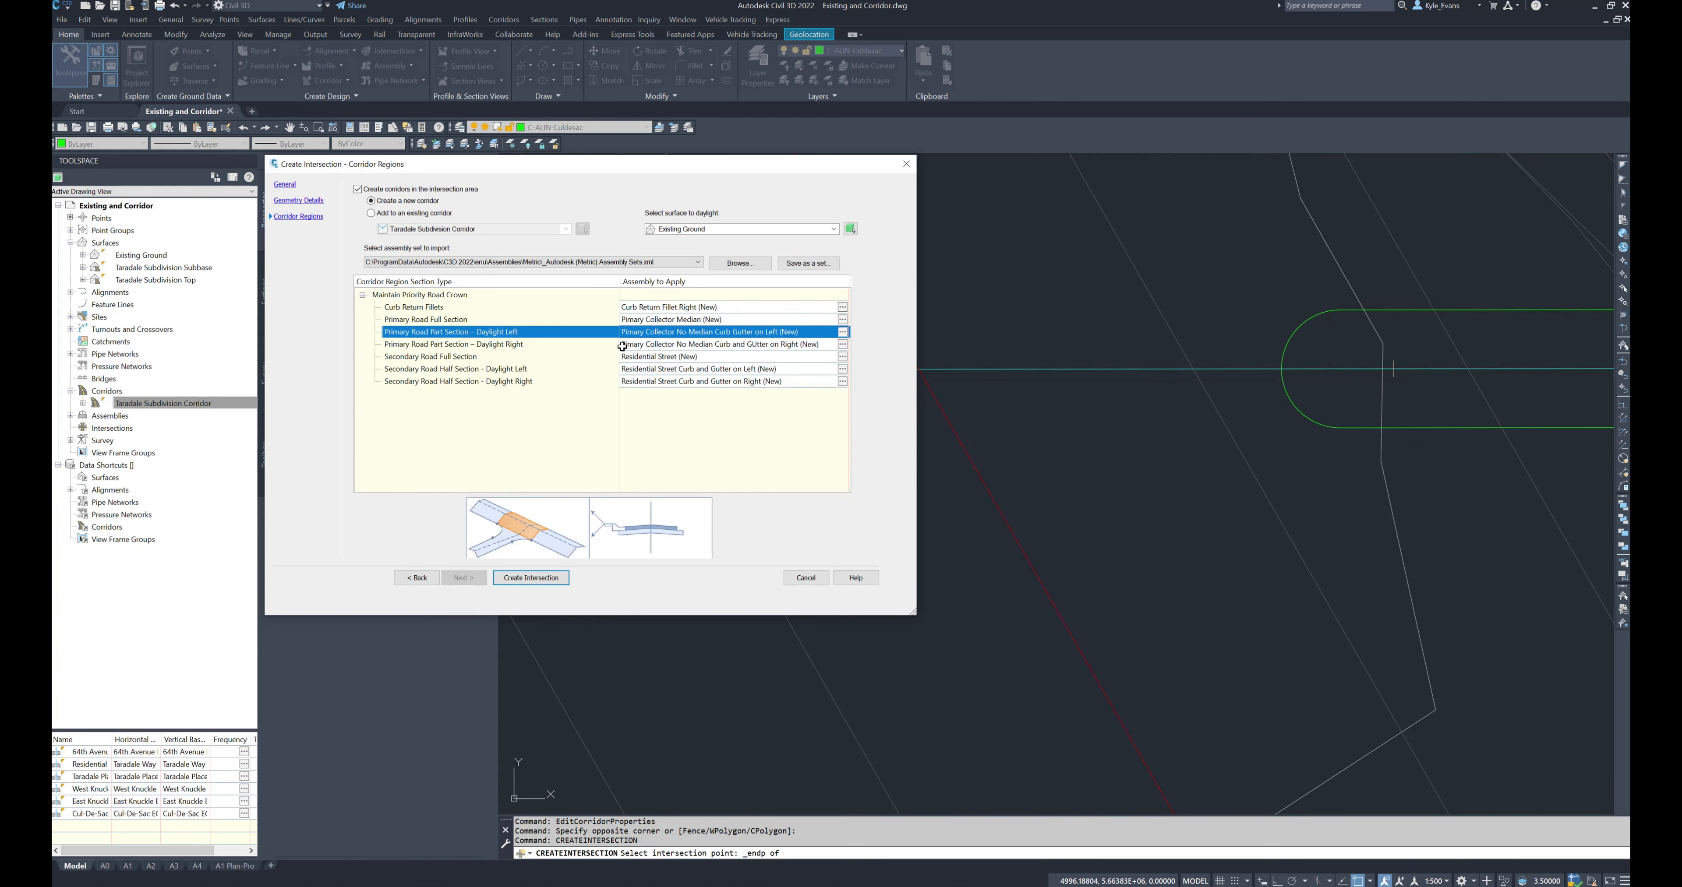
{"action": "left_click", "coordinate": [667, 344]}
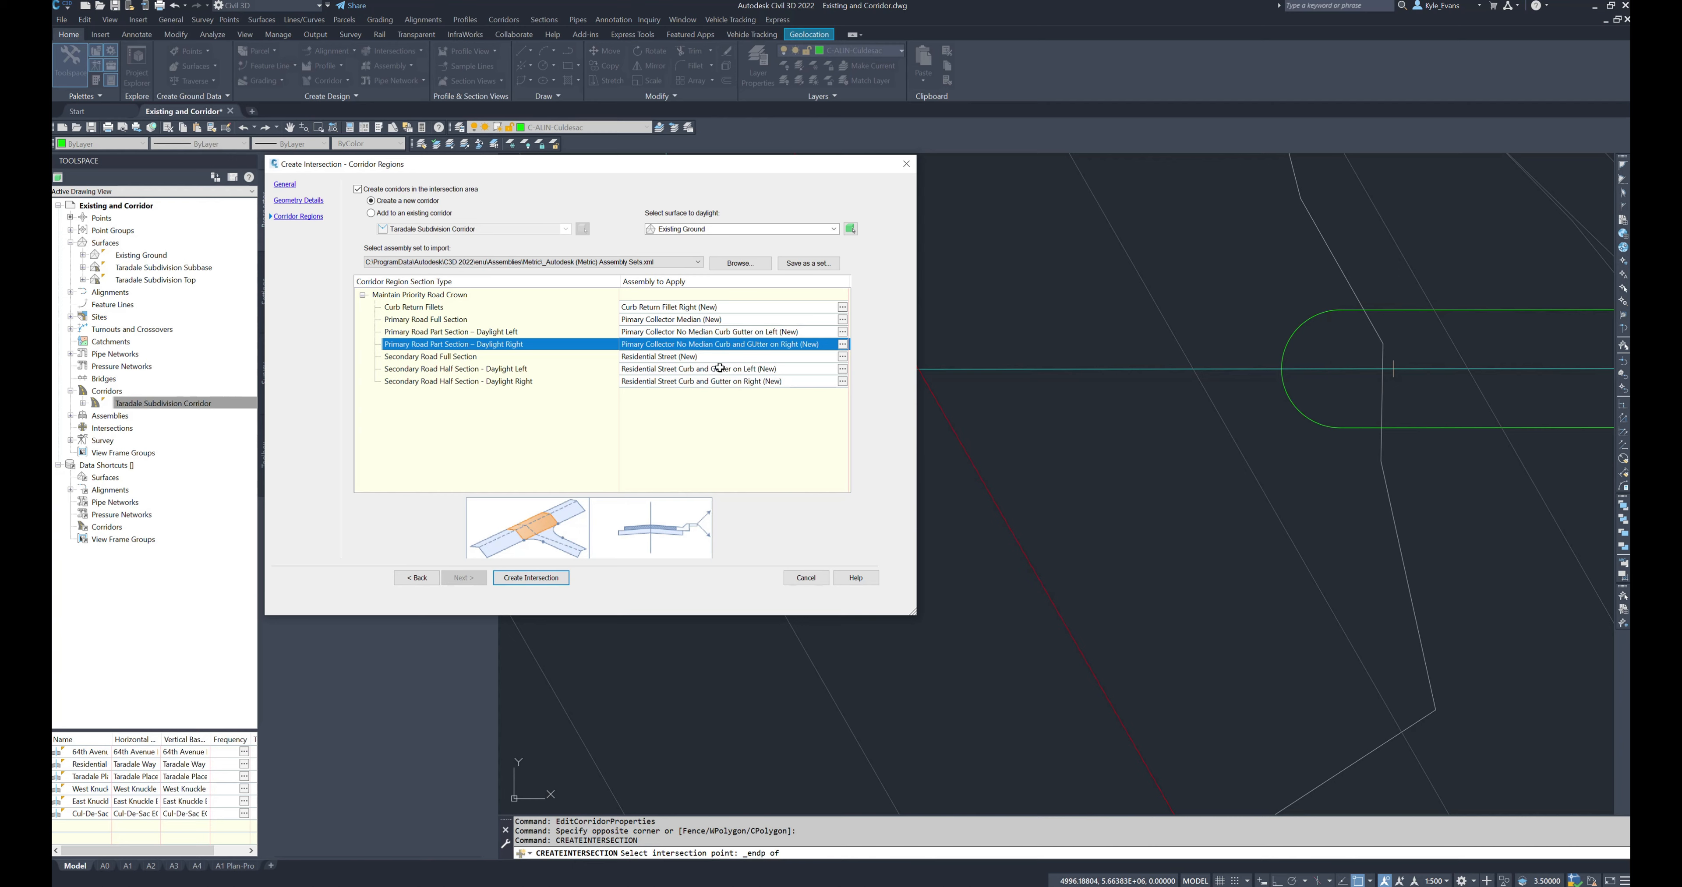
{"action": "left_click", "coordinate": [716, 333]}
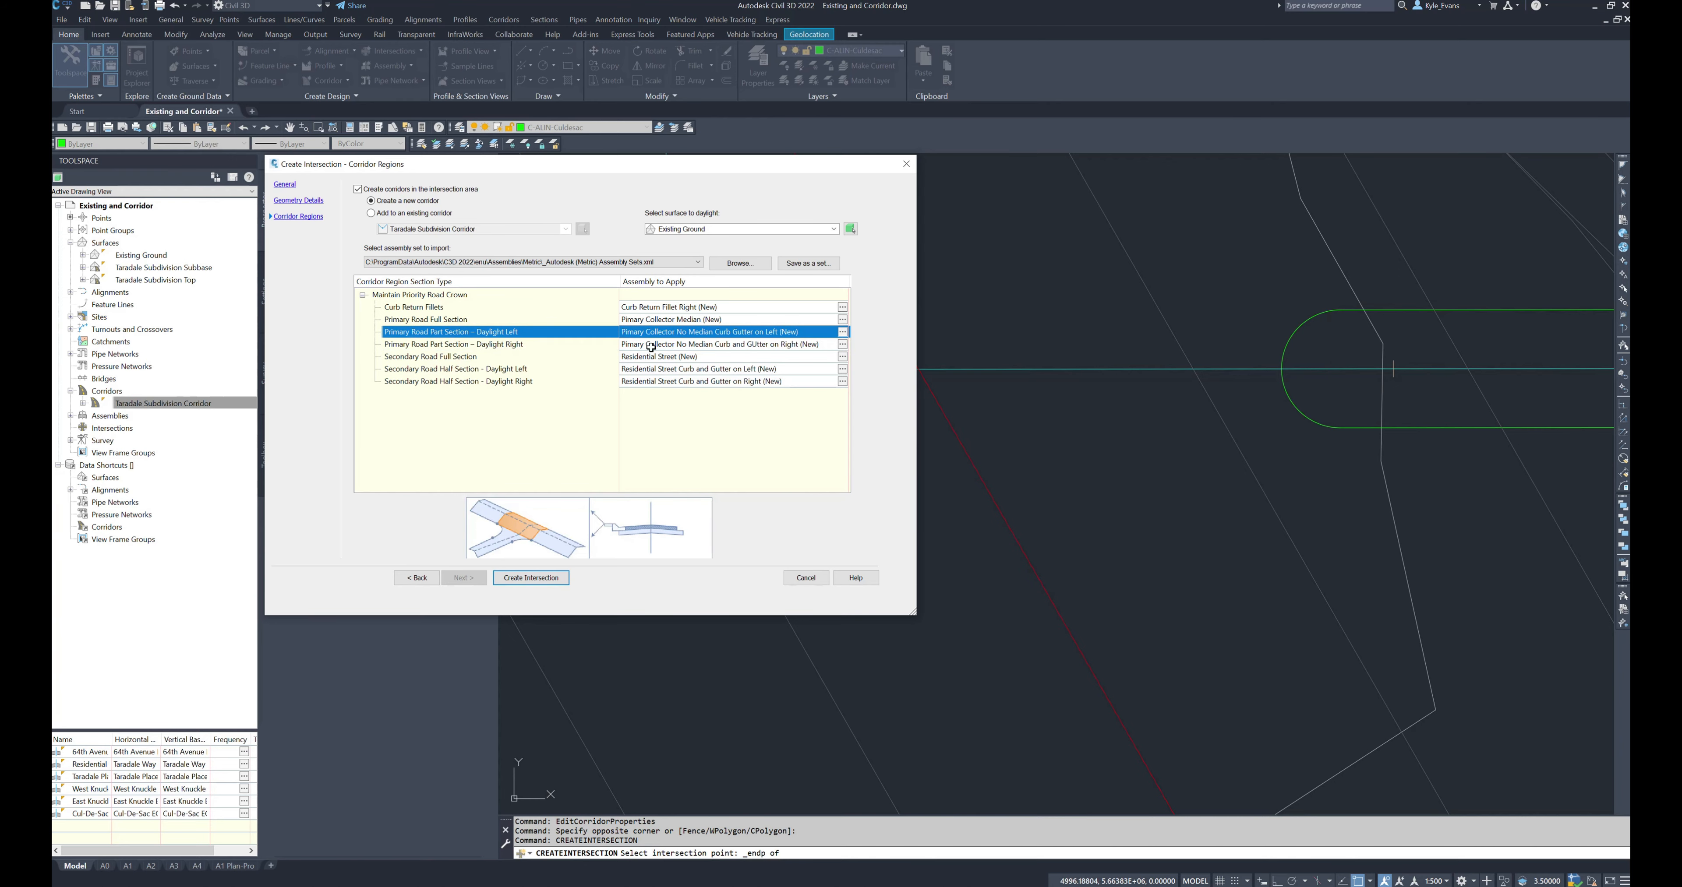
{"action": "left_click", "coordinate": [679, 344]}
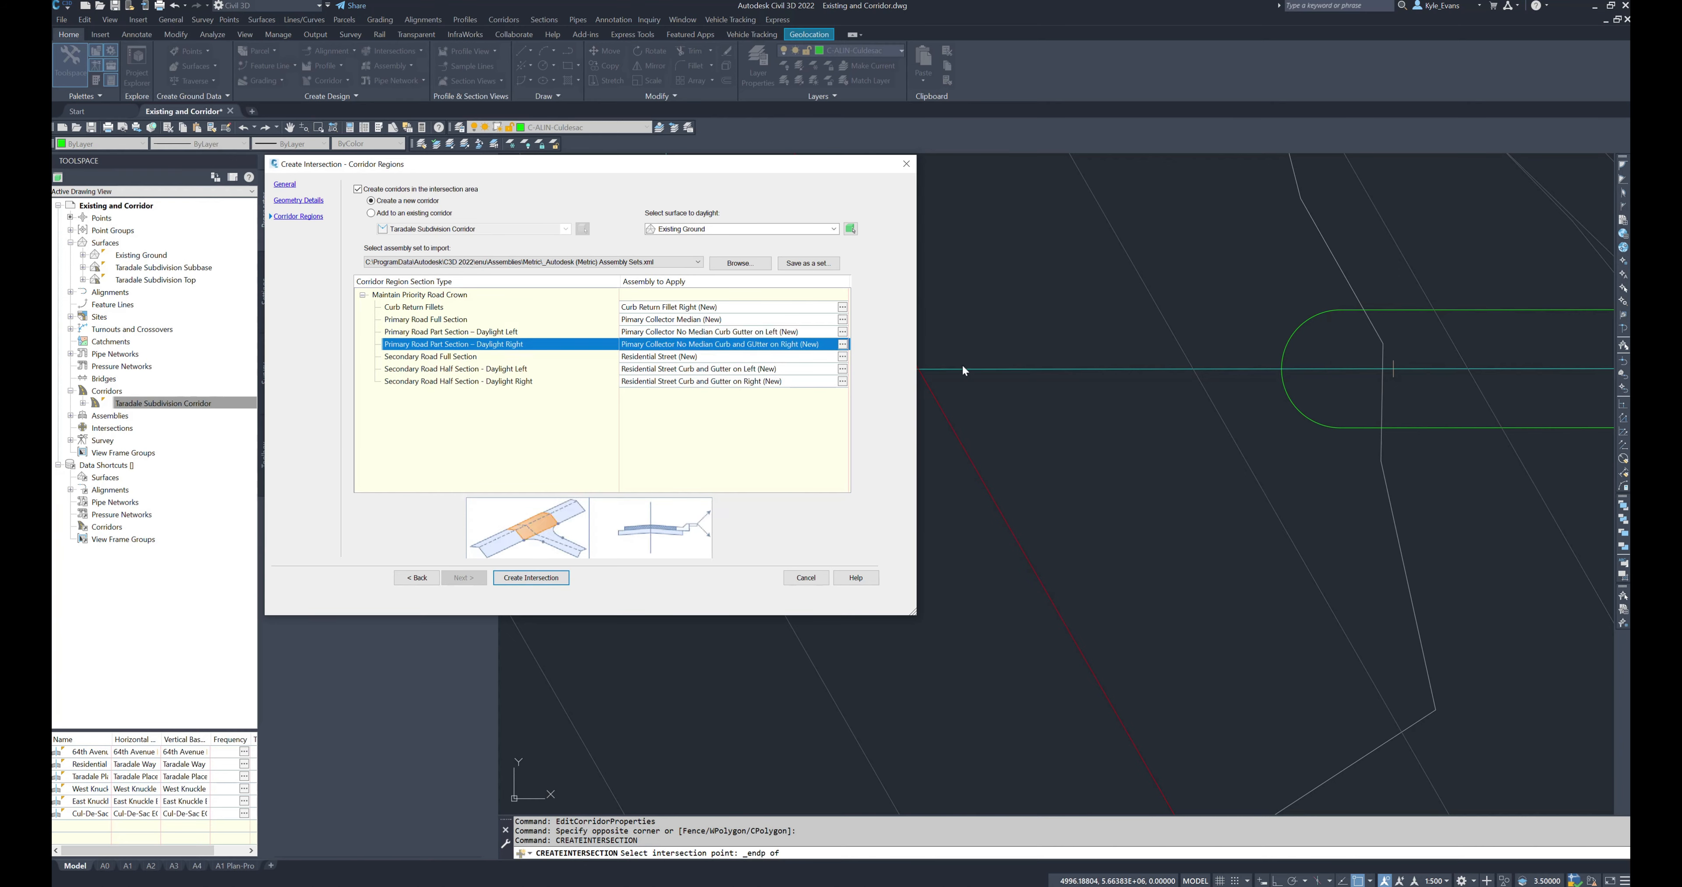
{"action": "left_click", "coordinate": [674, 356]}
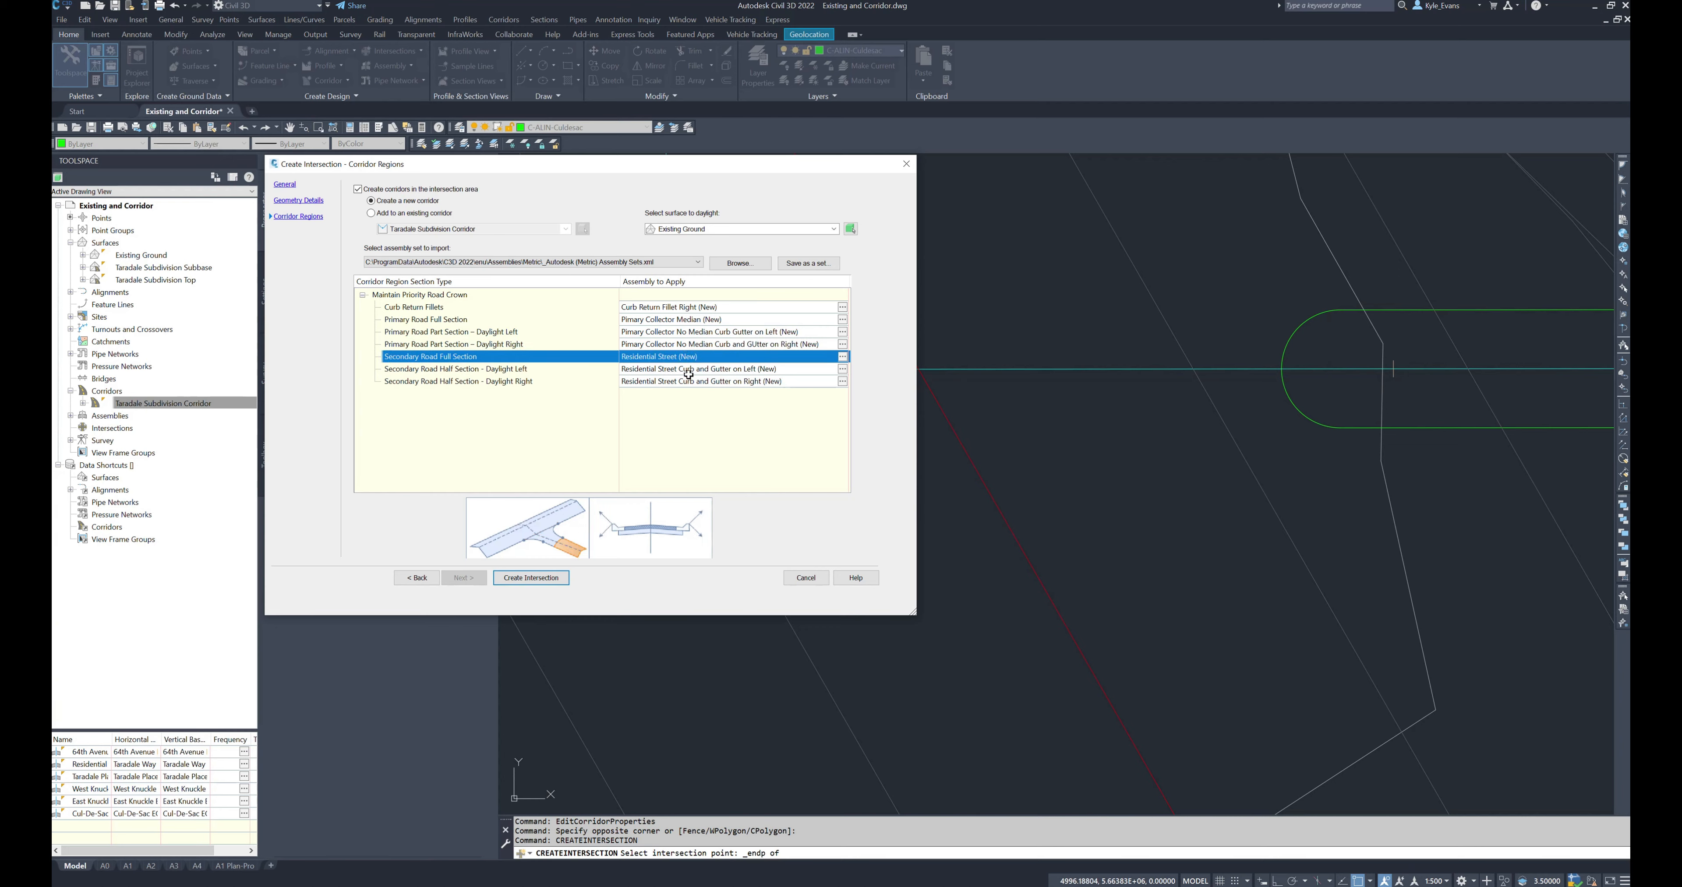
{"action": "left_click", "coordinate": [690, 369]}
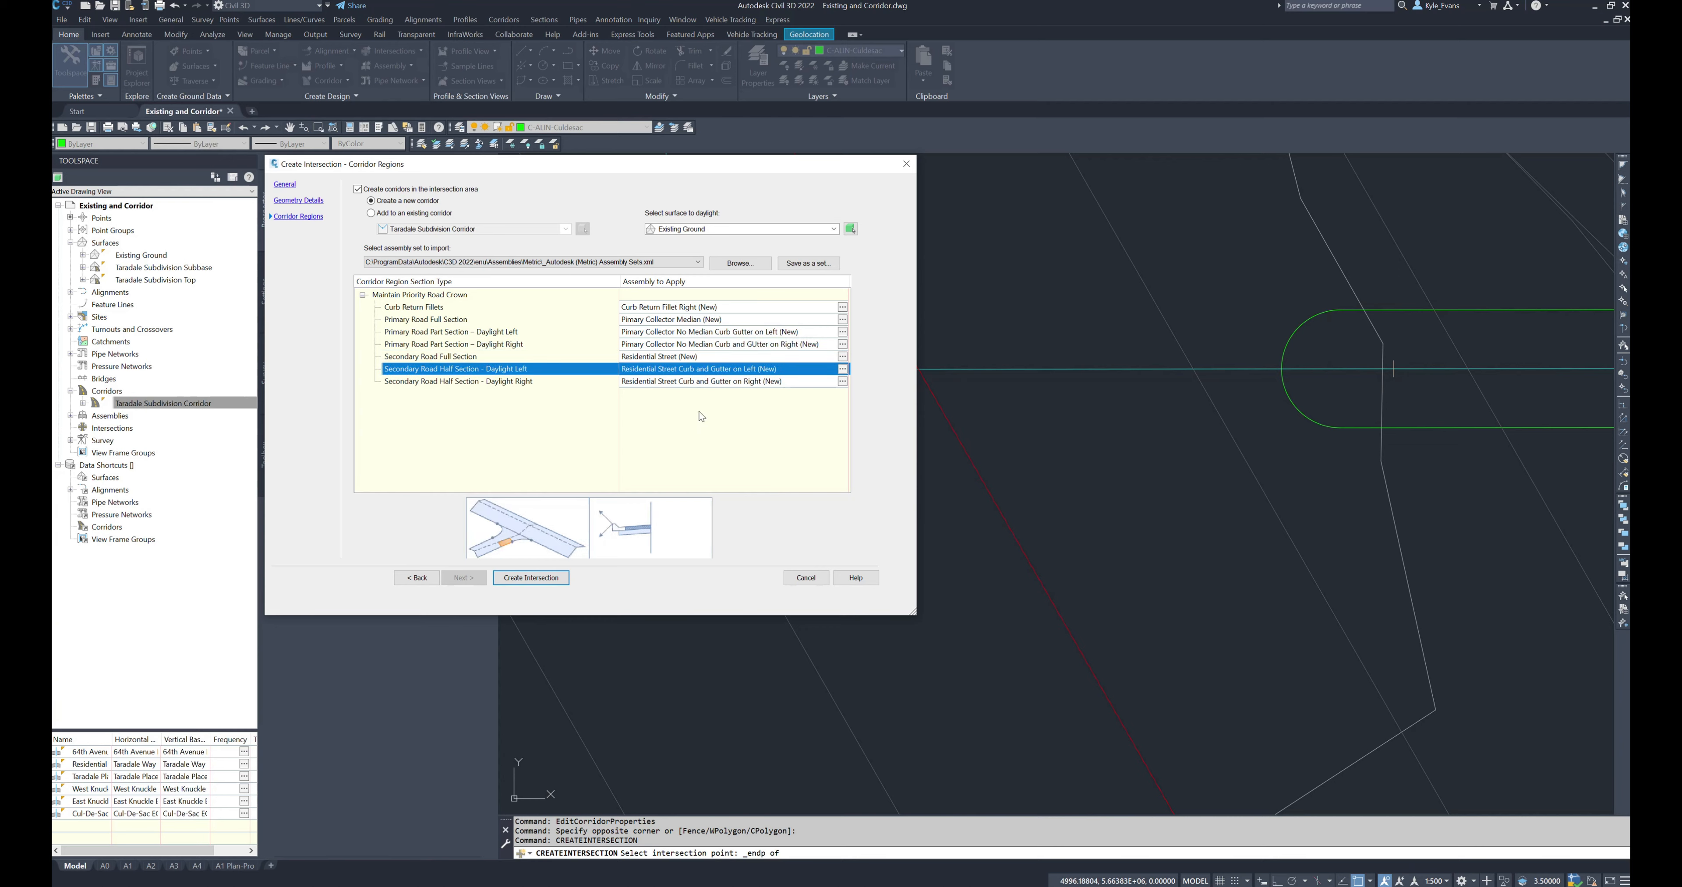
{"action": "left_click", "coordinate": [677, 385]}
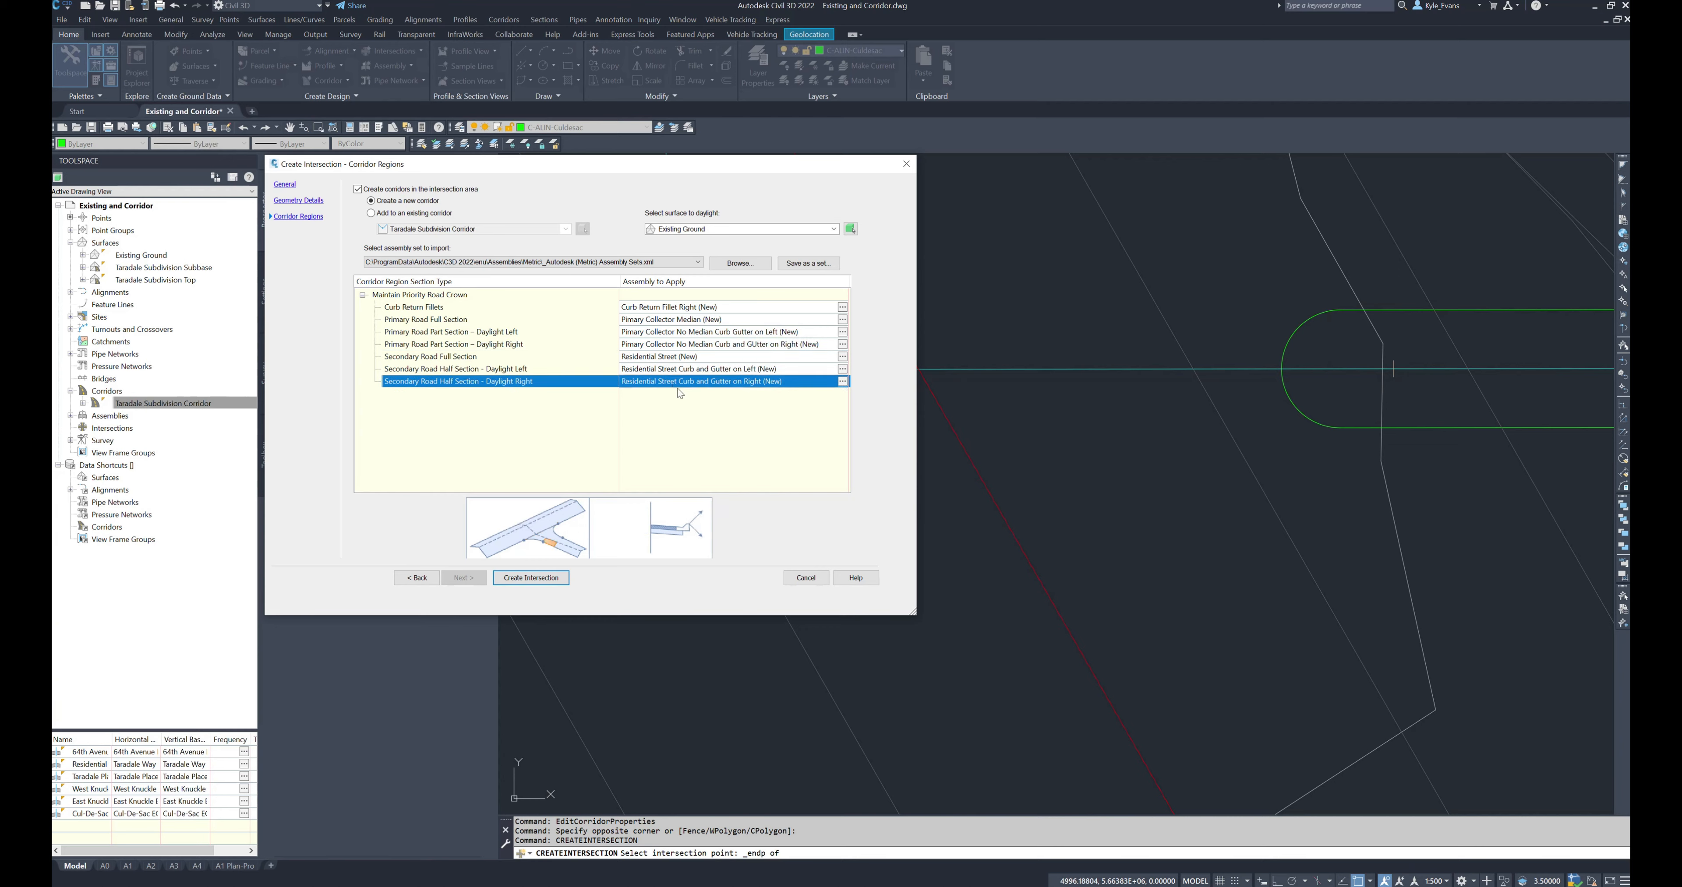
{"action": "left_click", "coordinate": [841, 382]}
{"action": "left_click", "coordinate": [596, 237]}
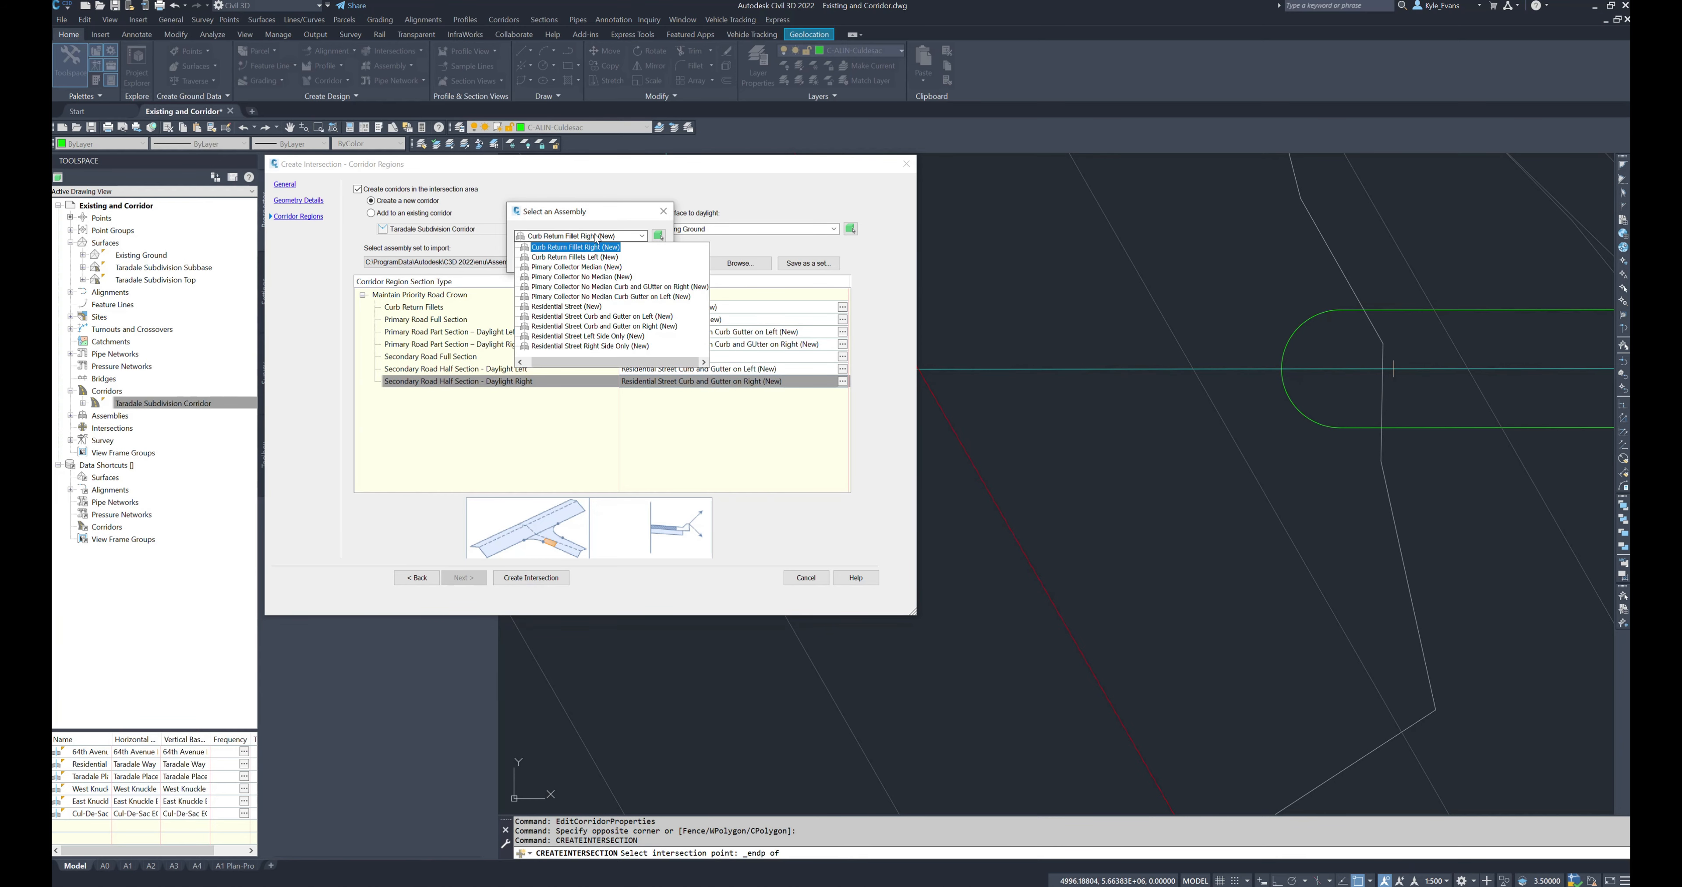
{"action": "left_click", "coordinate": [596, 248]}
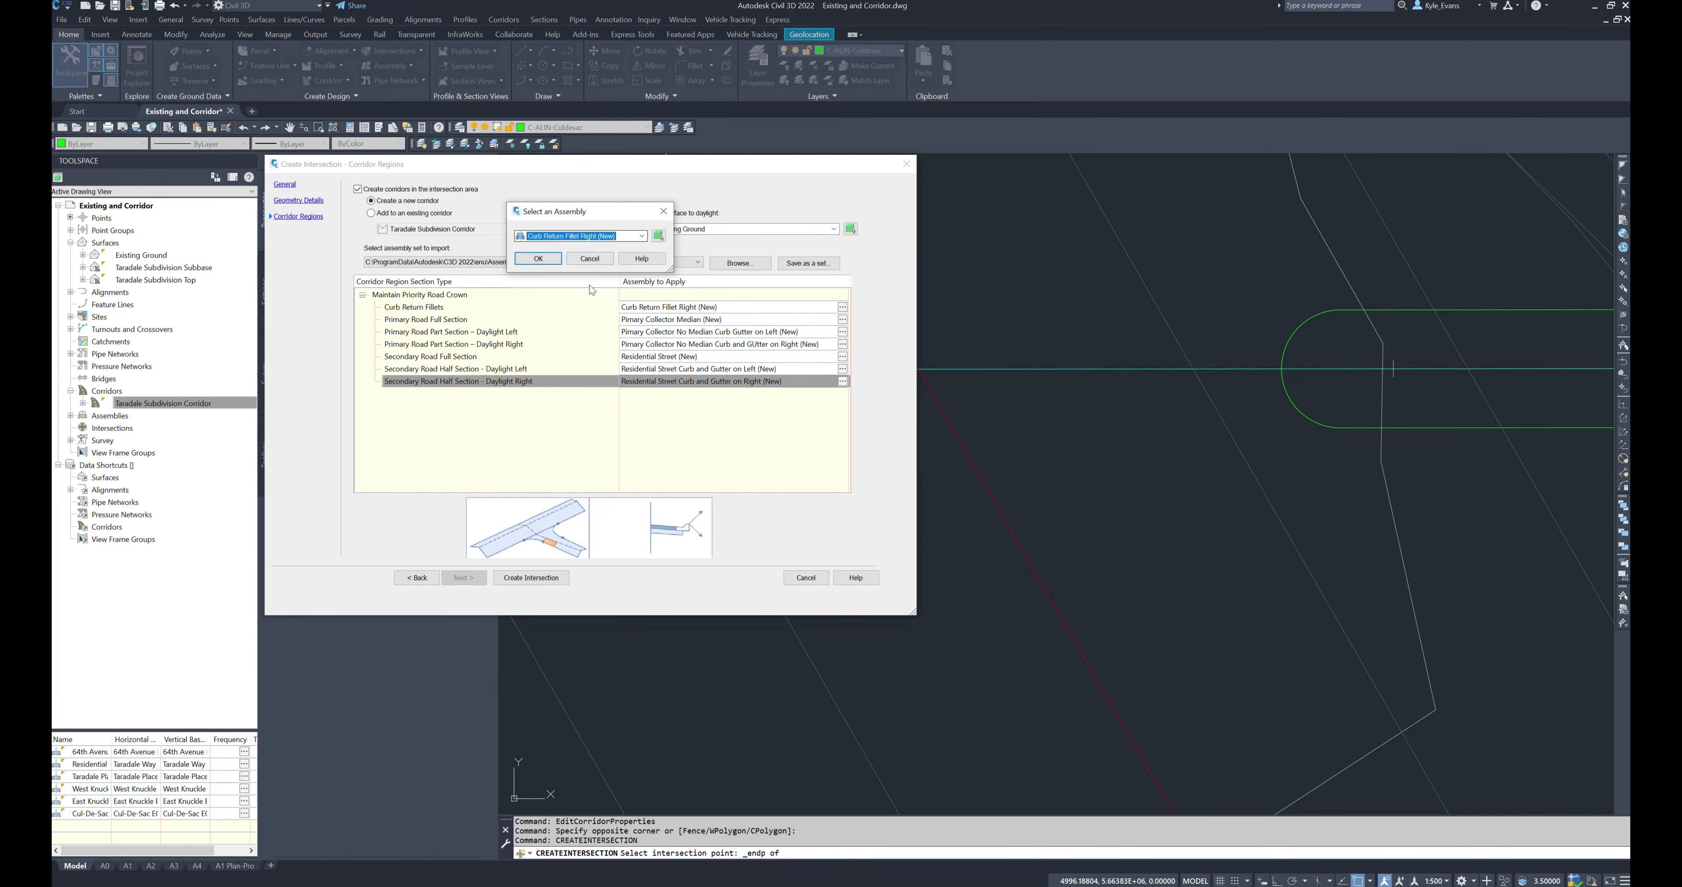
{"action": "left_click", "coordinate": [593, 263]}
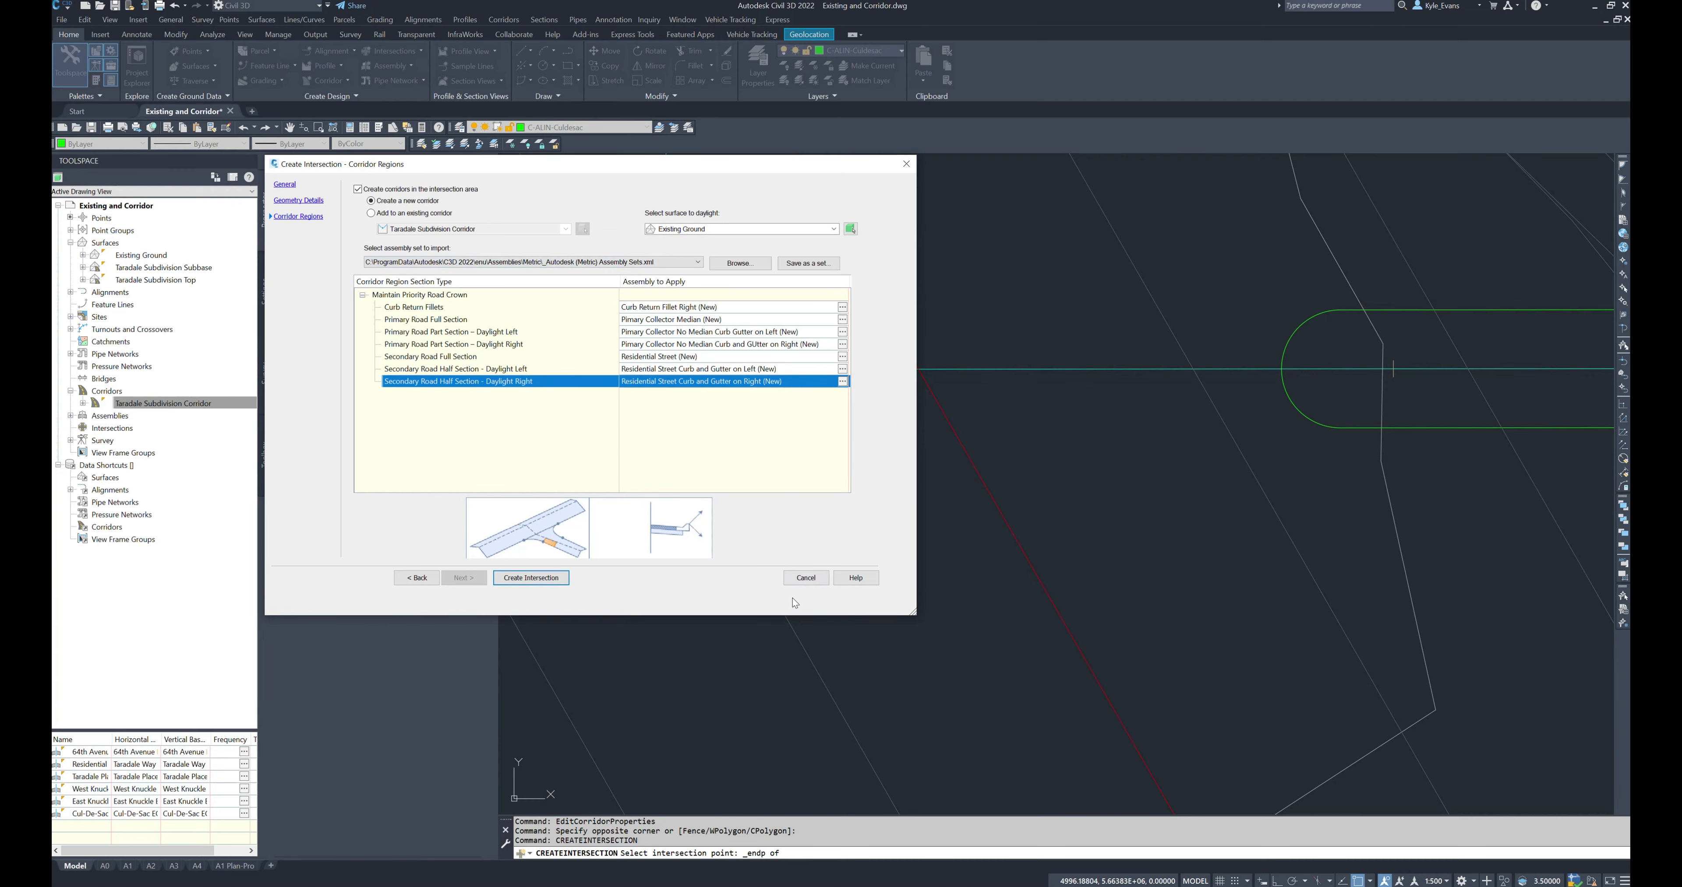
- Create the West 64th Intersection with the assigned corridor region assemblies and inspect it against the adjoining roads
{"action": "left_click", "coordinate": [542, 578]}
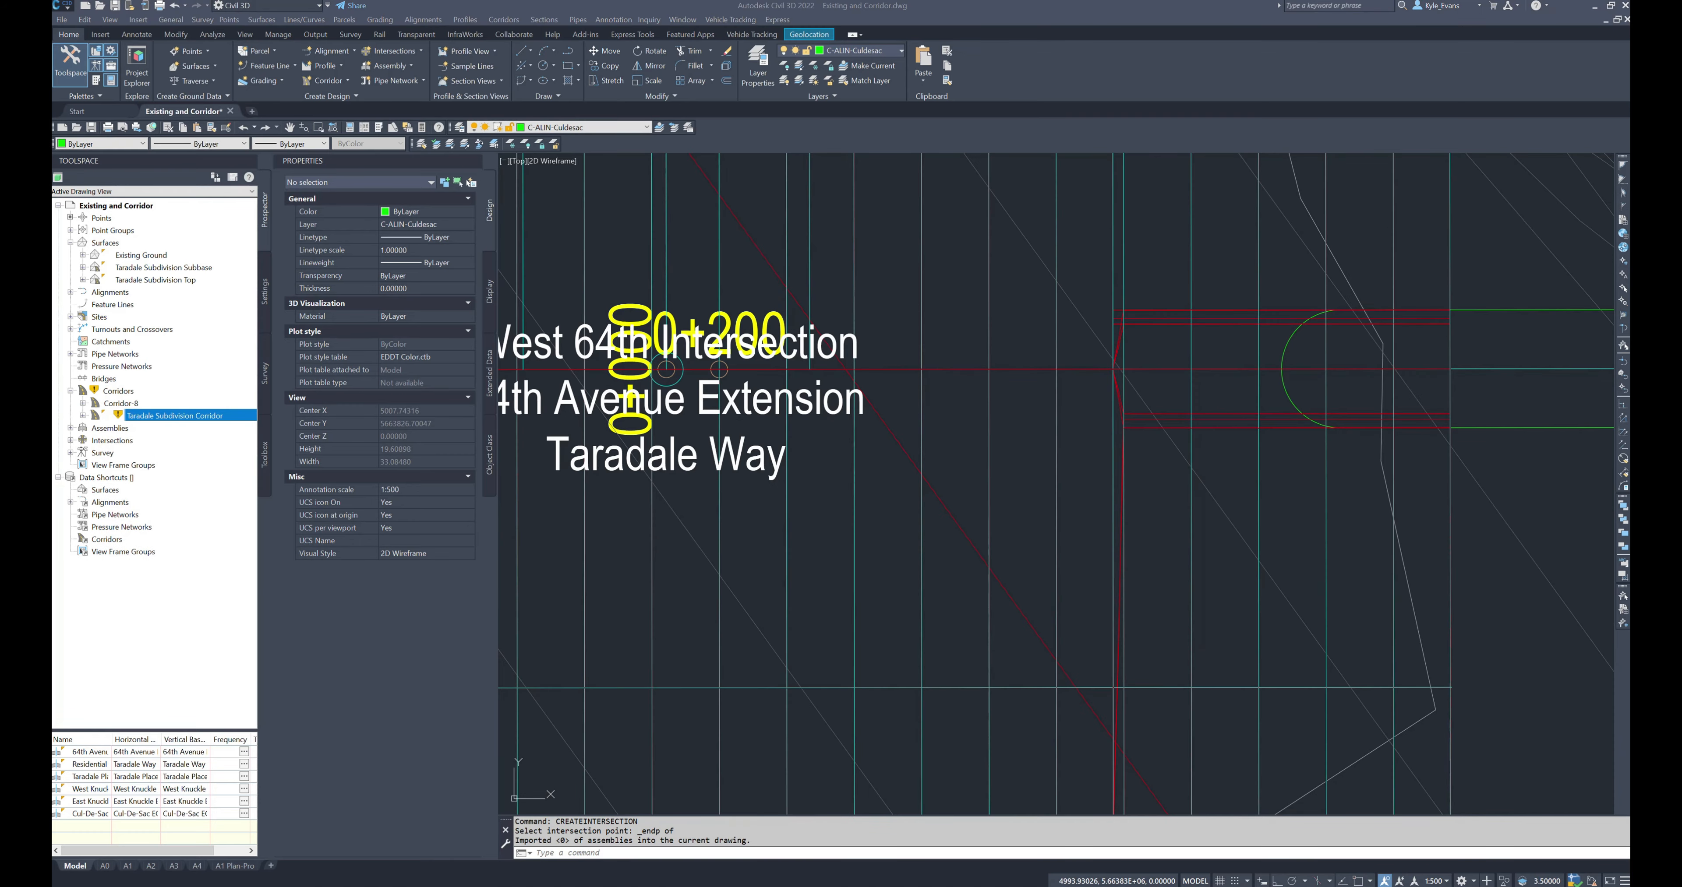
{"action": "scroll", "coordinate": [881, 704], "scroll_direction": "down", "scroll_amount": 6}
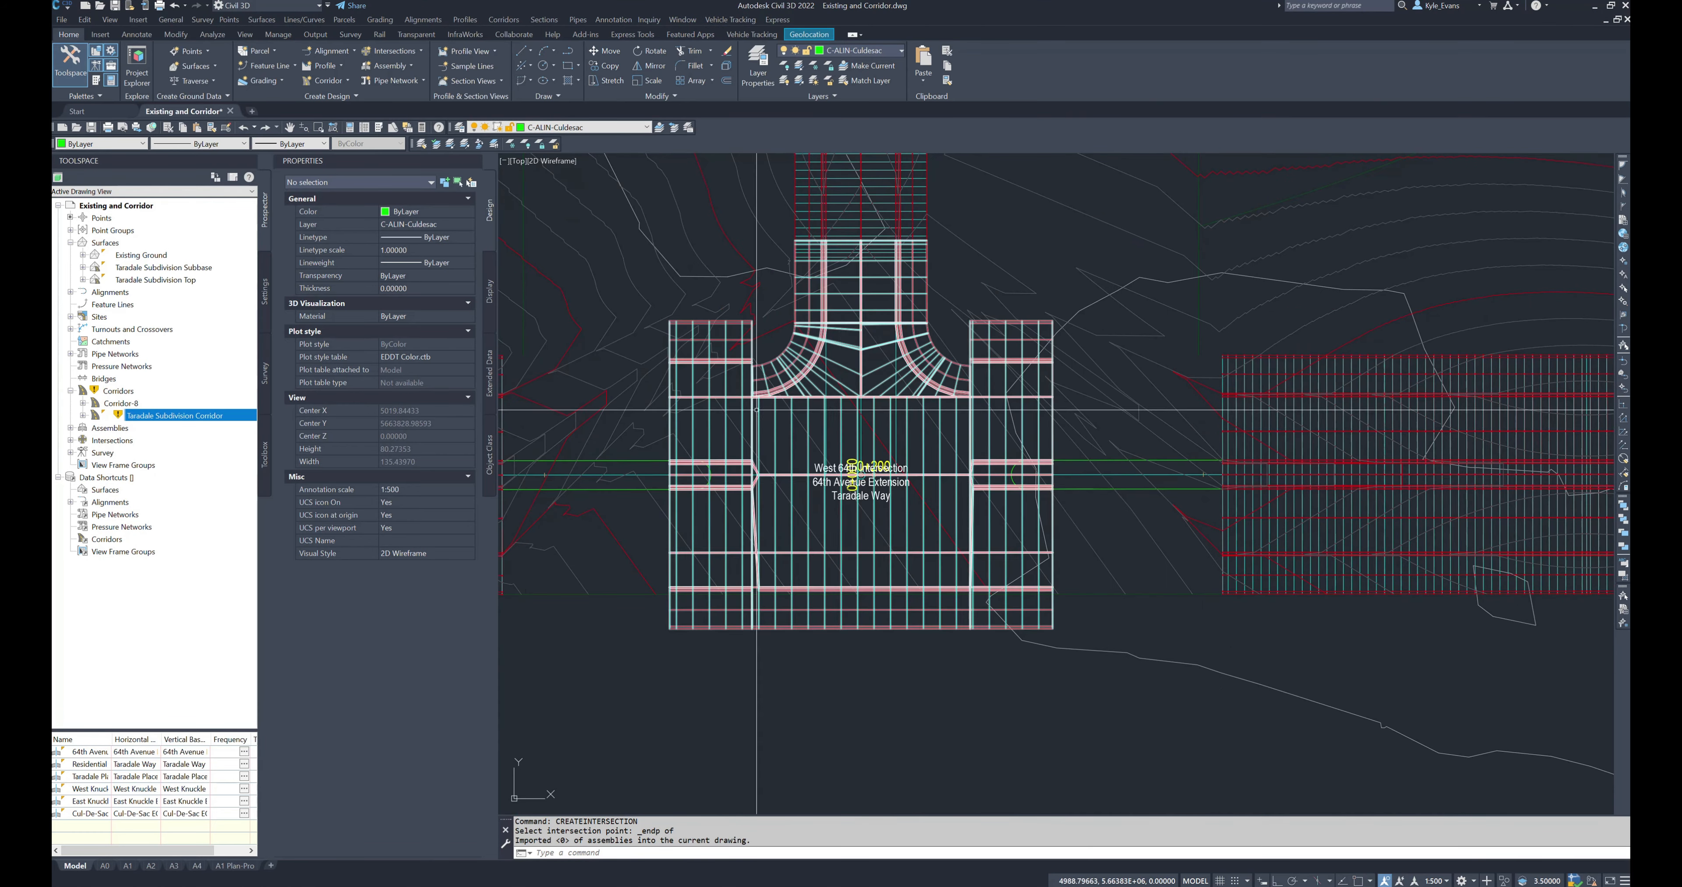
{"action": "middle_click_drag", "start_coordinate": [878, 411], "coordinate": [875, 368]}
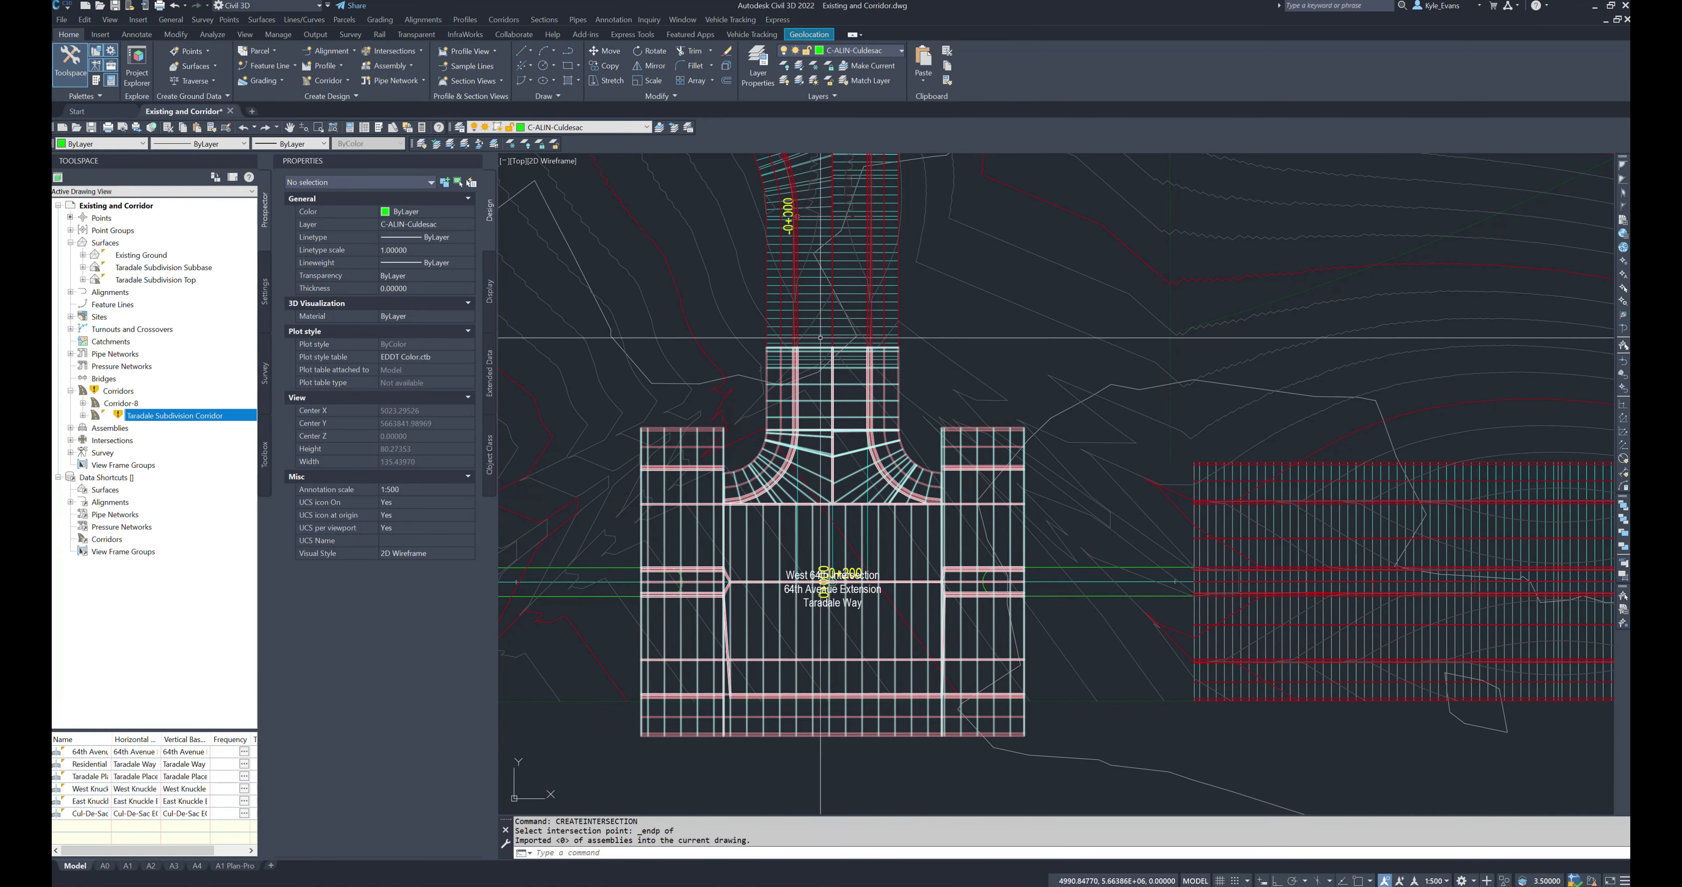
{"action": "scroll", "coordinate": [909, 493], "scroll_direction": "down", "scroll_amount": 2}
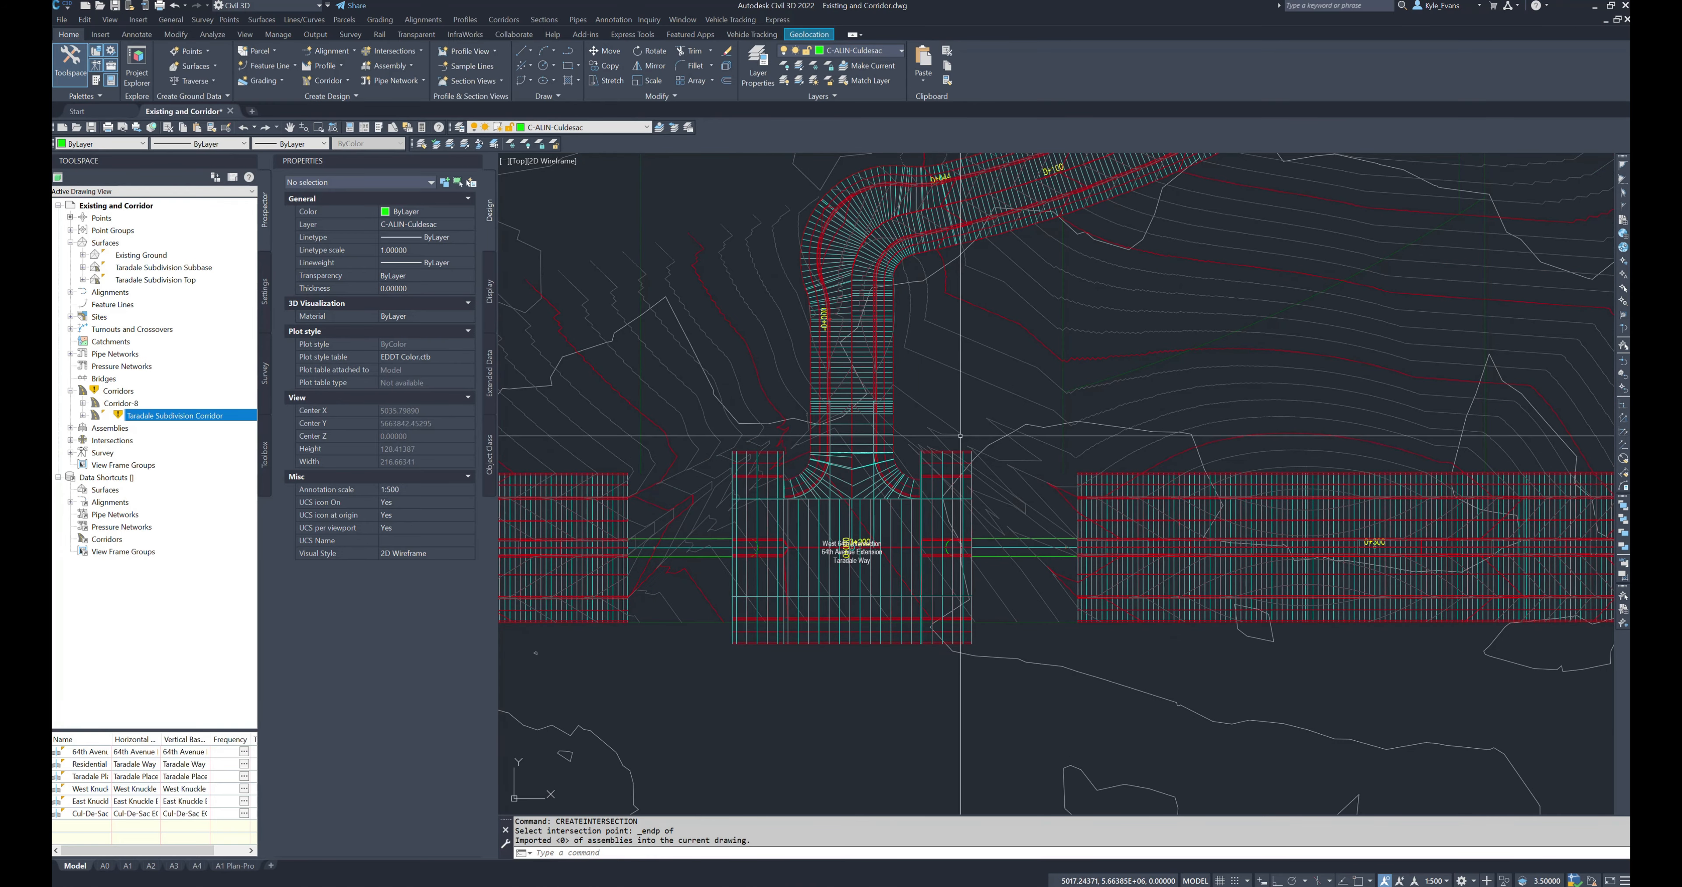
{"action": "middle_click_drag", "start_coordinate": [966, 438], "coordinate": [878, 521]}
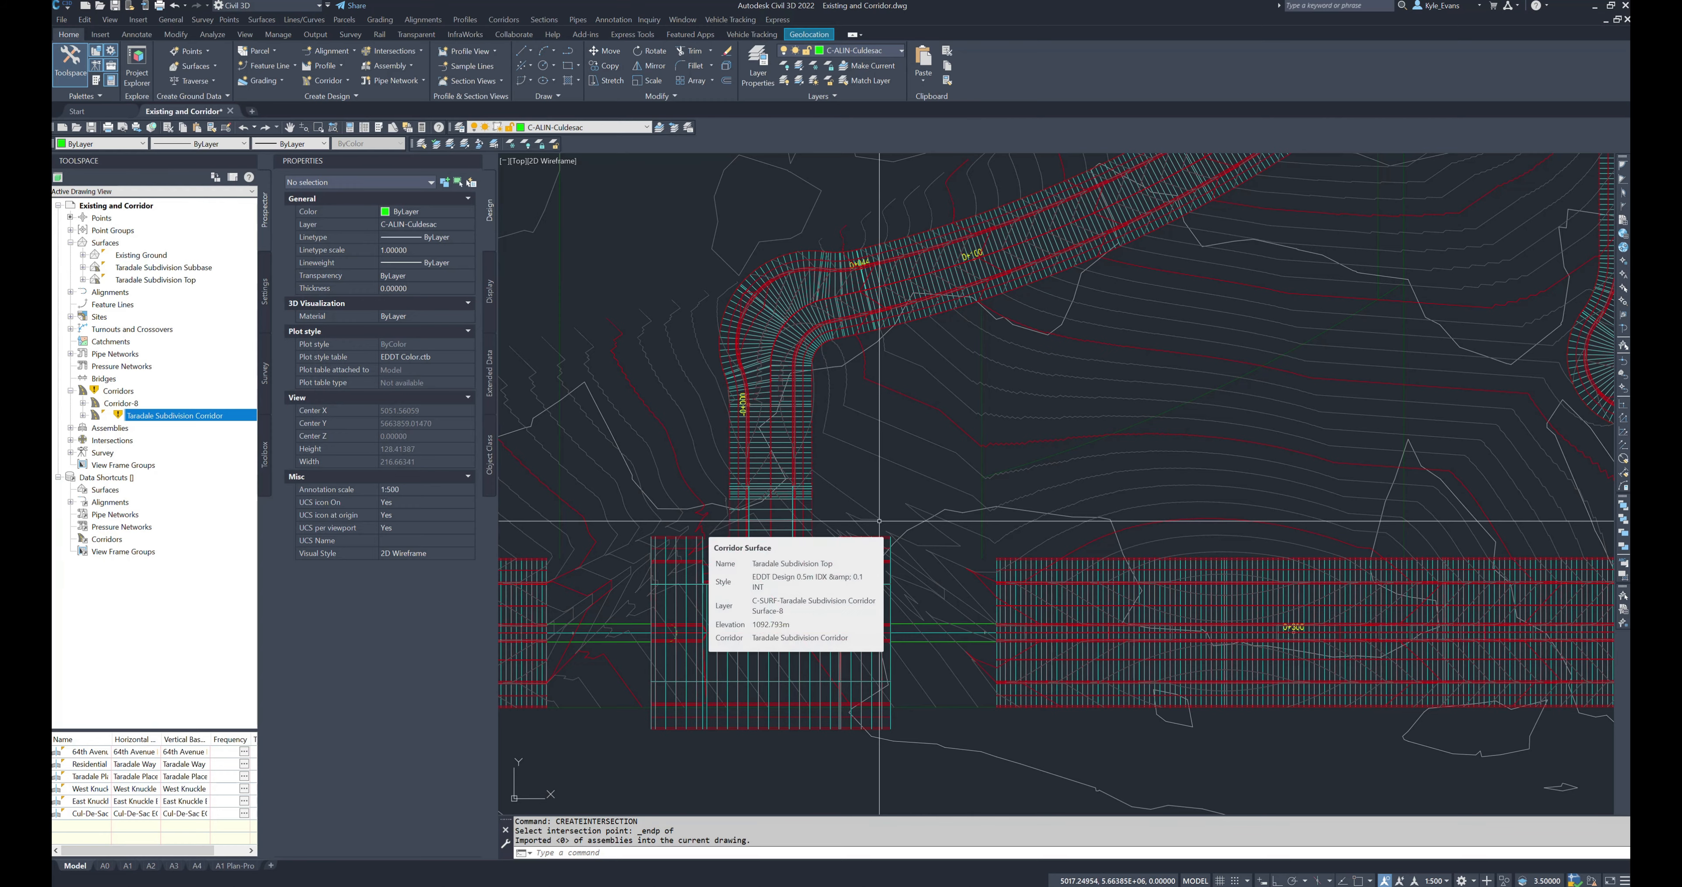
- Examine the new West 64th Intersection, its tie-in to Taradale Way and the gaps to the adjoining 64th Avenue Extension corridor
{"action": "scroll", "coordinate": [784, 398], "scroll_direction": "up", "scroll_amount": 4}
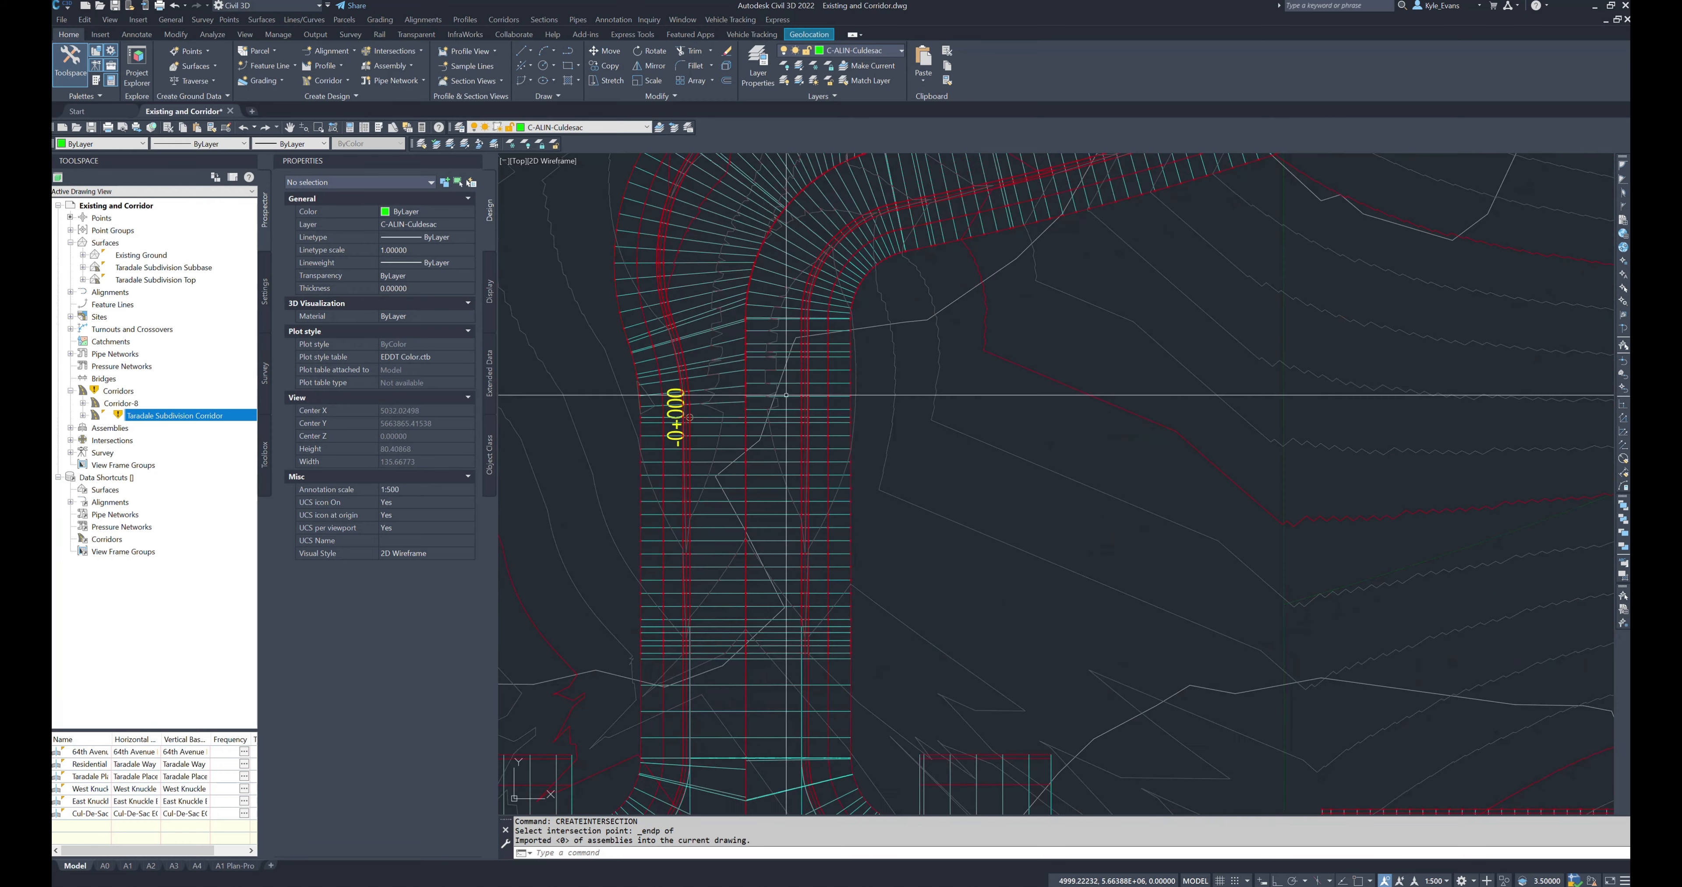
{"action": "left_click", "coordinate": [769, 355]}
{"action": "left_click", "coordinate": [955, 435]}
{"action": "scroll", "coordinate": [926, 555], "scroll_direction": "down", "scroll_amount": 4}
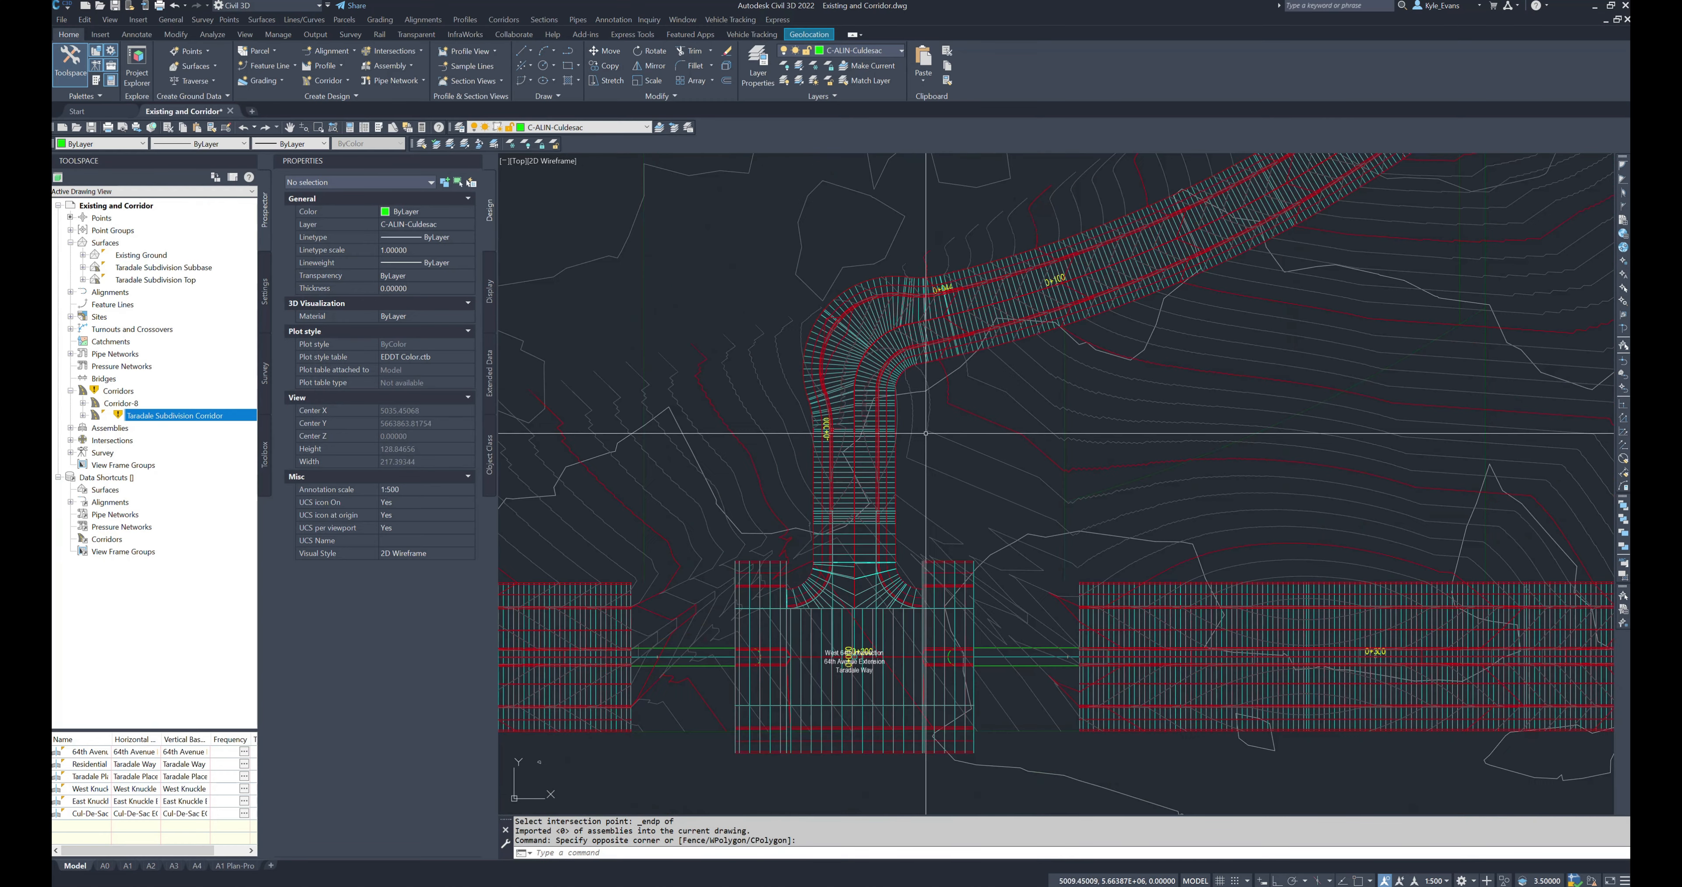
{"action": "middle_click_drag", "start_coordinate": [977, 622], "coordinate": [819, 617]}
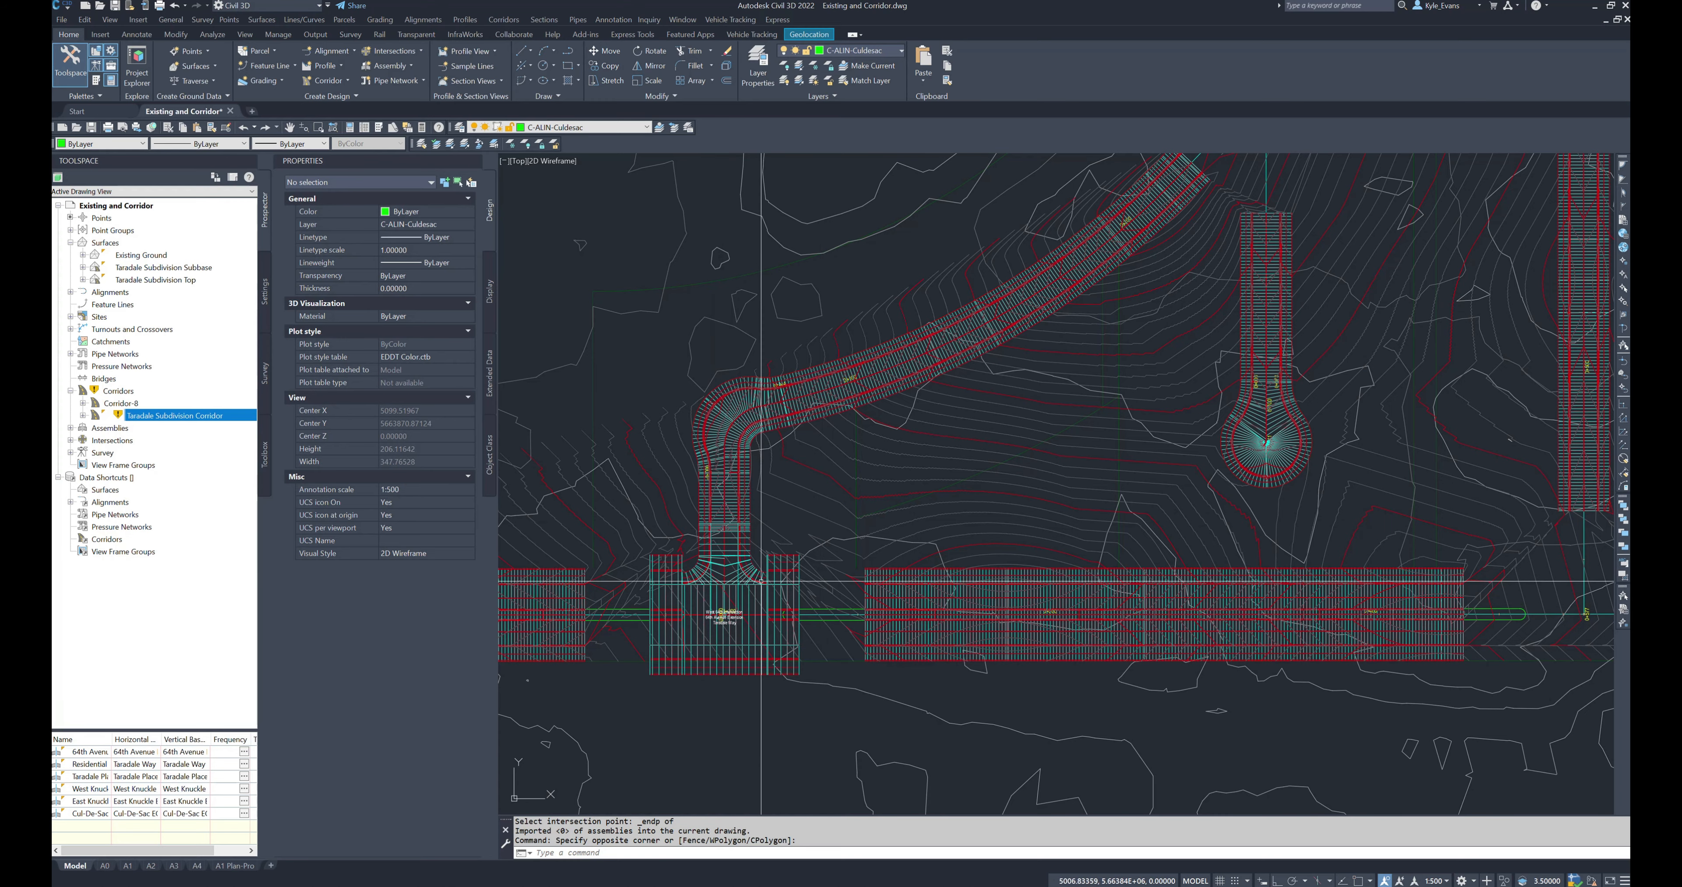
{"action": "middle_click_drag", "start_coordinate": [1149, 307], "coordinate": [990, 557]}
{"action": "left_click", "coordinate": [1186, 258]}
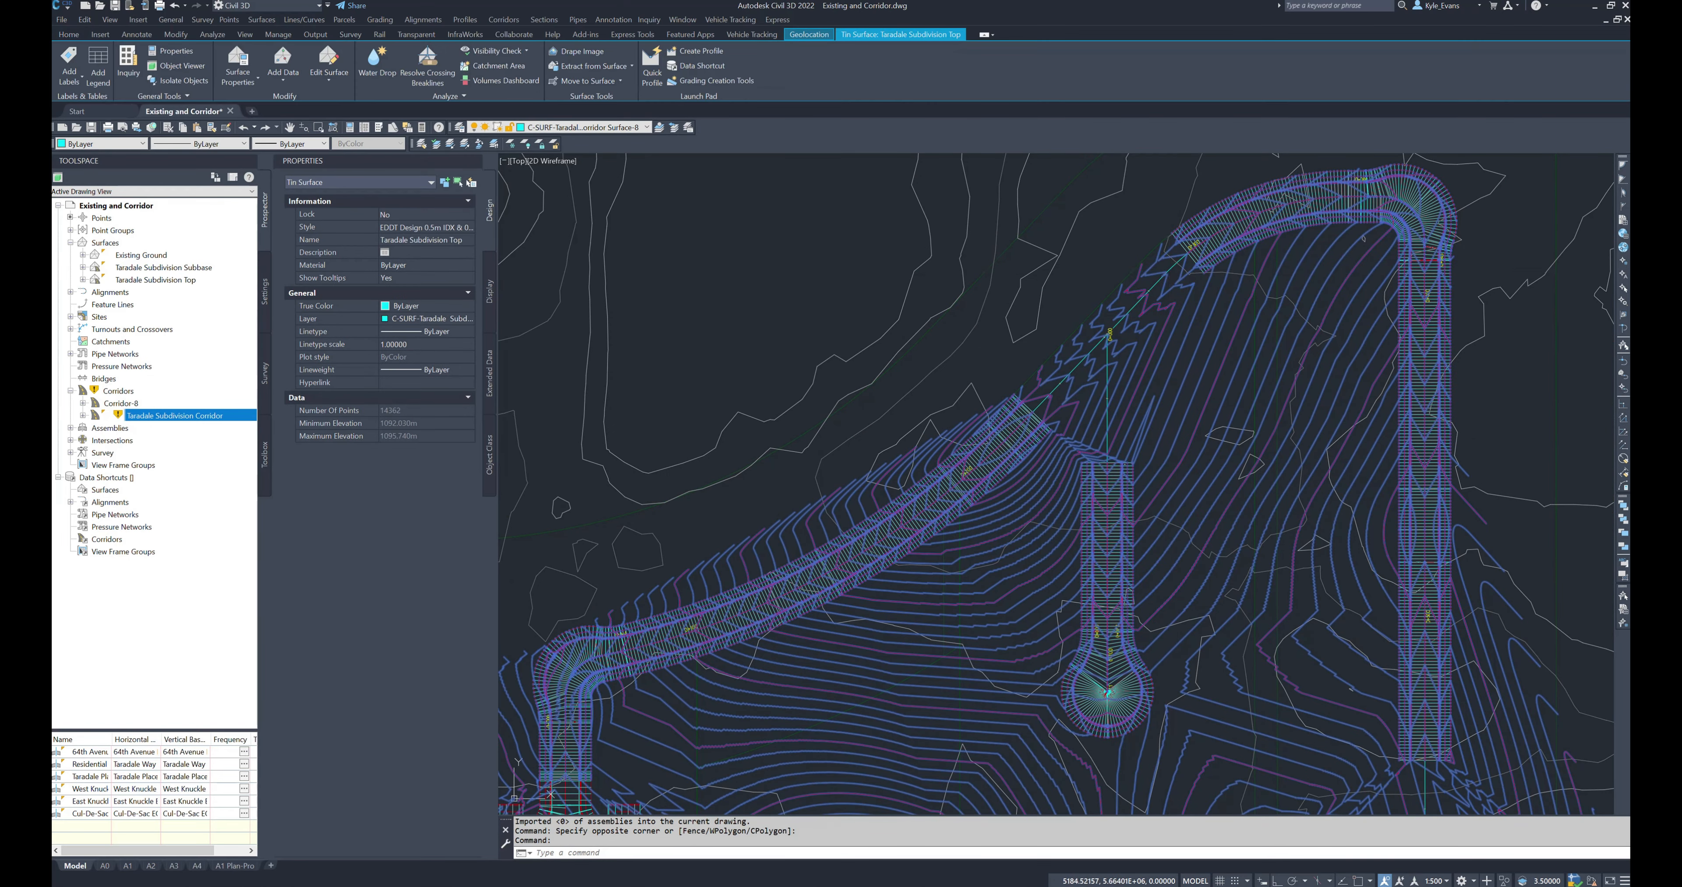
{"action": "middle_click_drag", "start_coordinate": [750, 659], "coordinate": [996, 575]}
{"action": "key", "text": "Escape"}
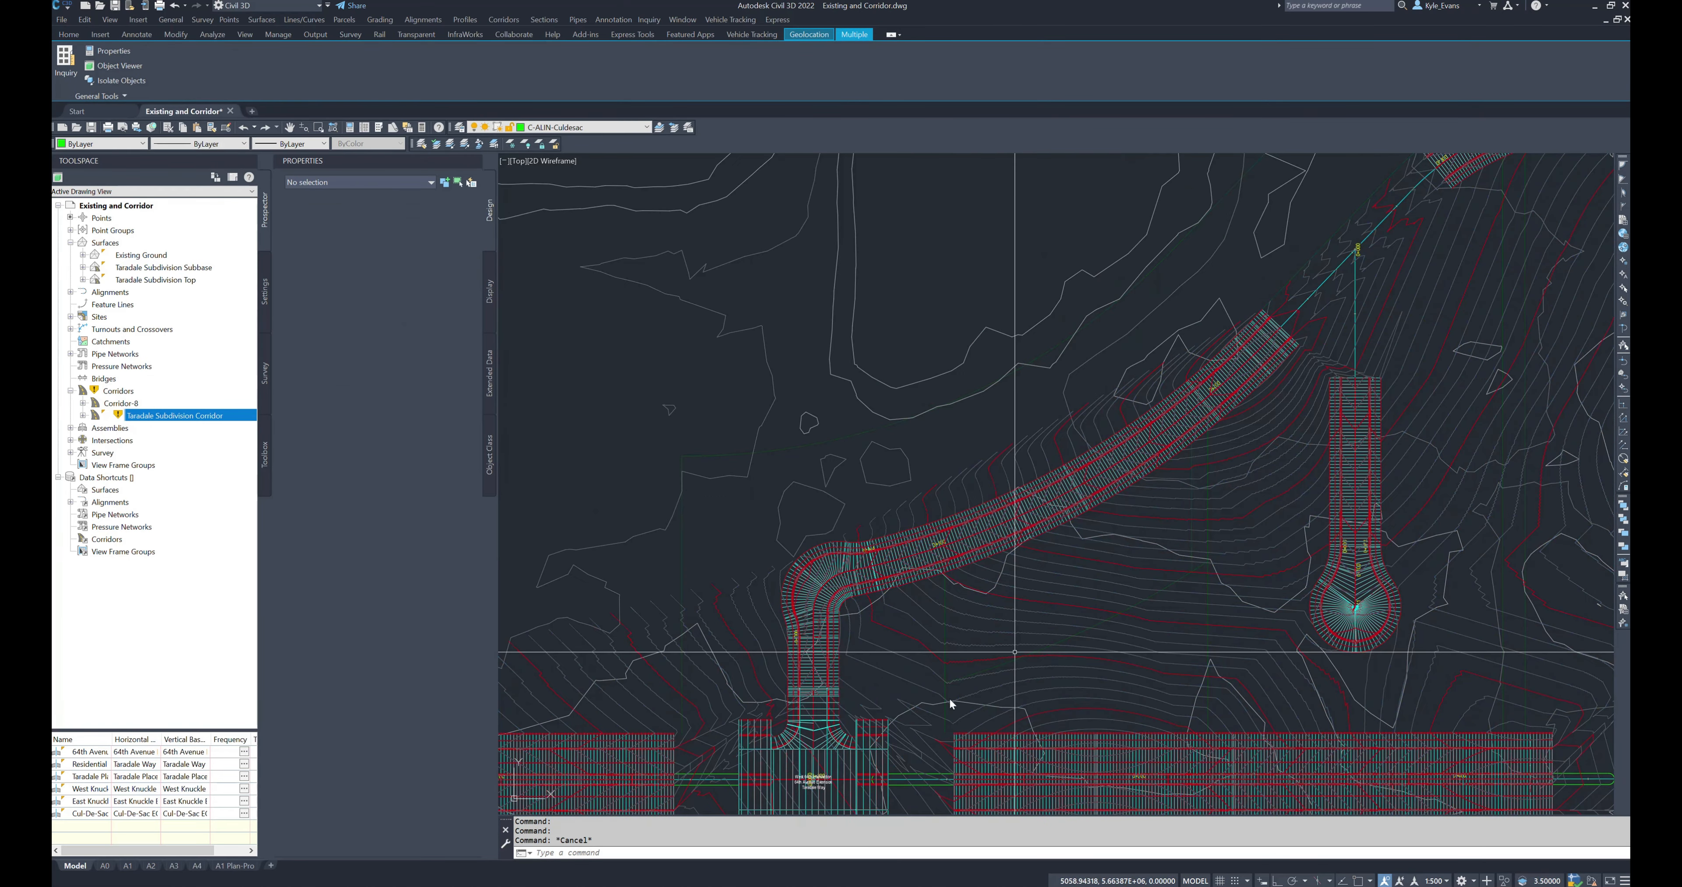
{"action": "middle_click_drag", "start_coordinate": [950, 705], "coordinate": [996, 532]}
{"action": "scroll", "coordinate": [833, 649], "scroll_direction": "up", "scroll_amount": 4}
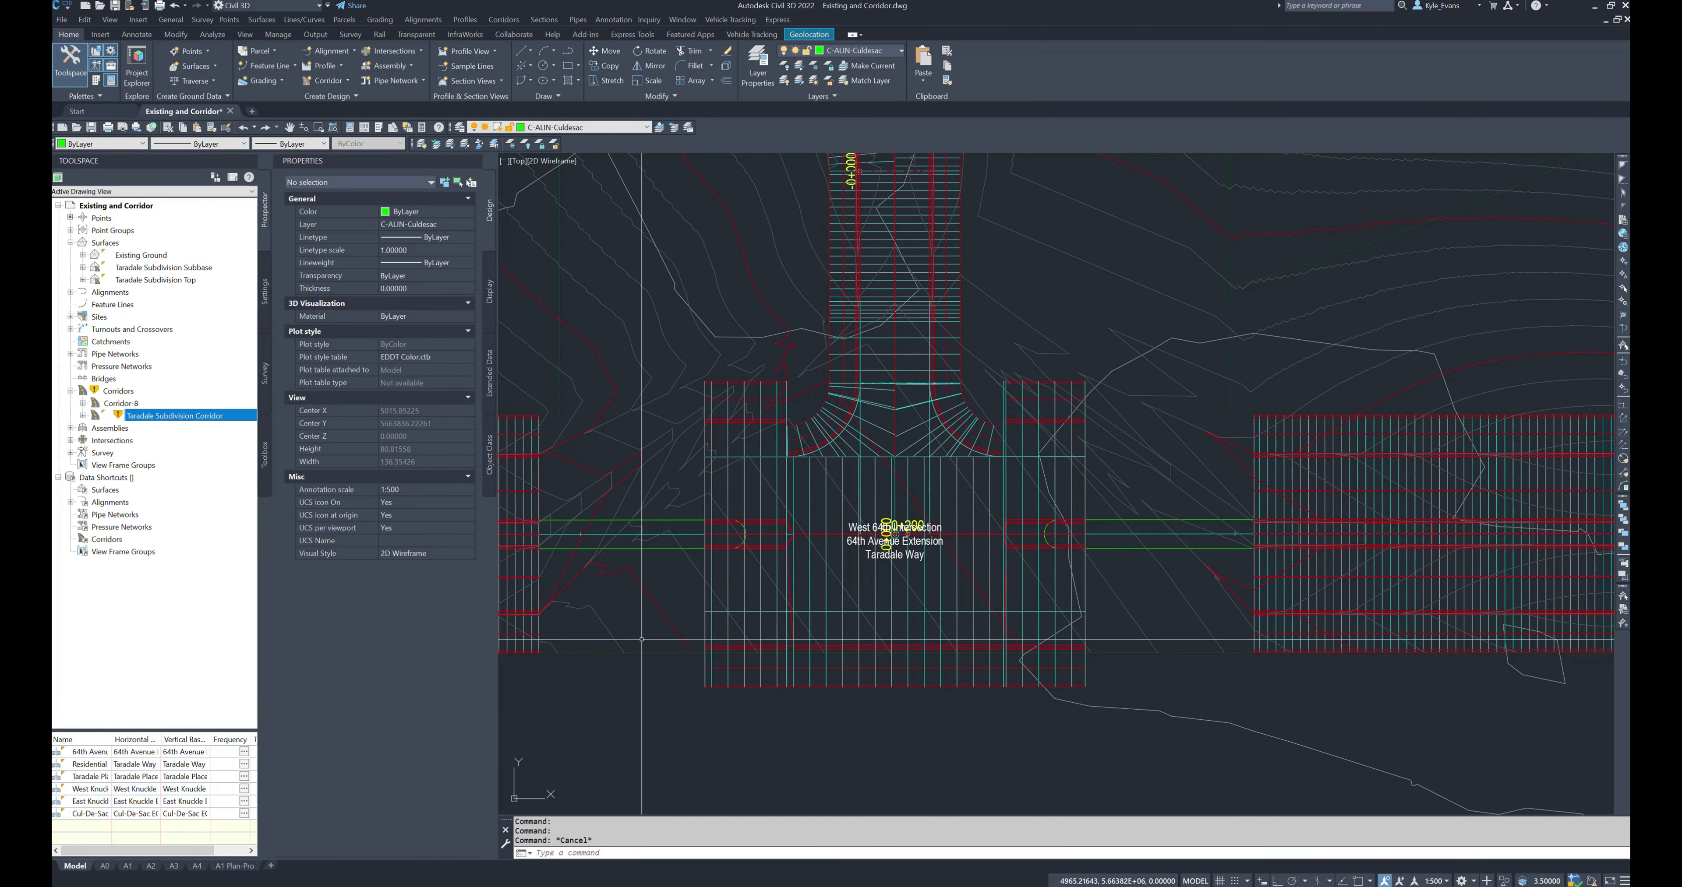
{"action": "mouse_move", "coordinate": [642, 639]}
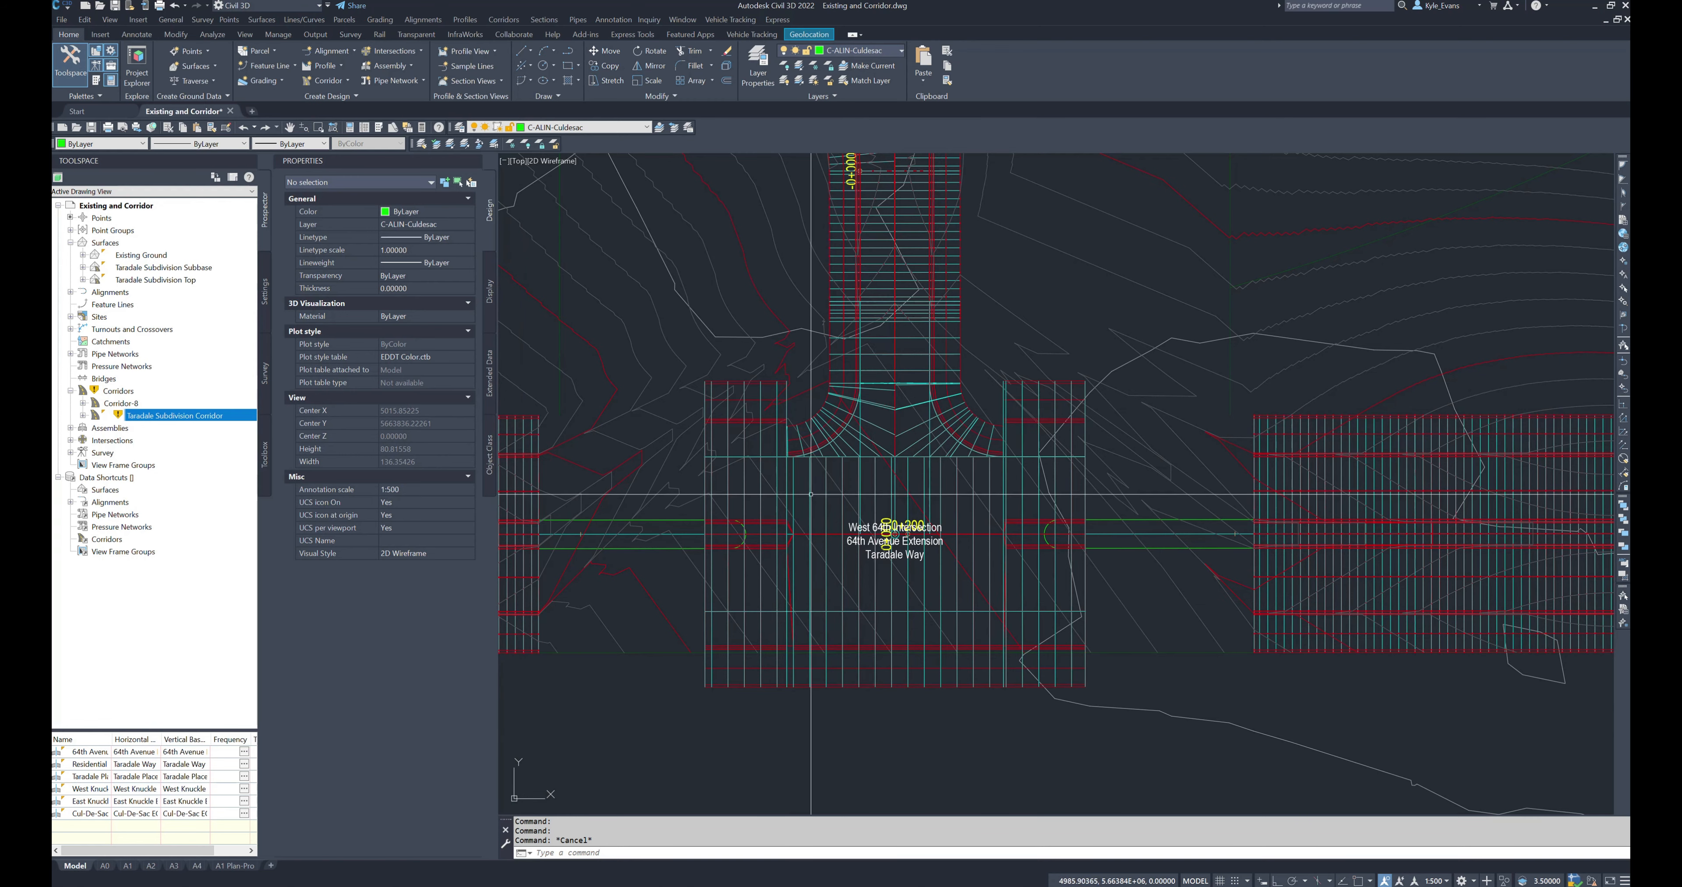
- Open the corridor properties of the West 64th Intersection corridor and shrink the window so the intersection stays in view
{"action": "left_click", "coordinate": [879, 615]}
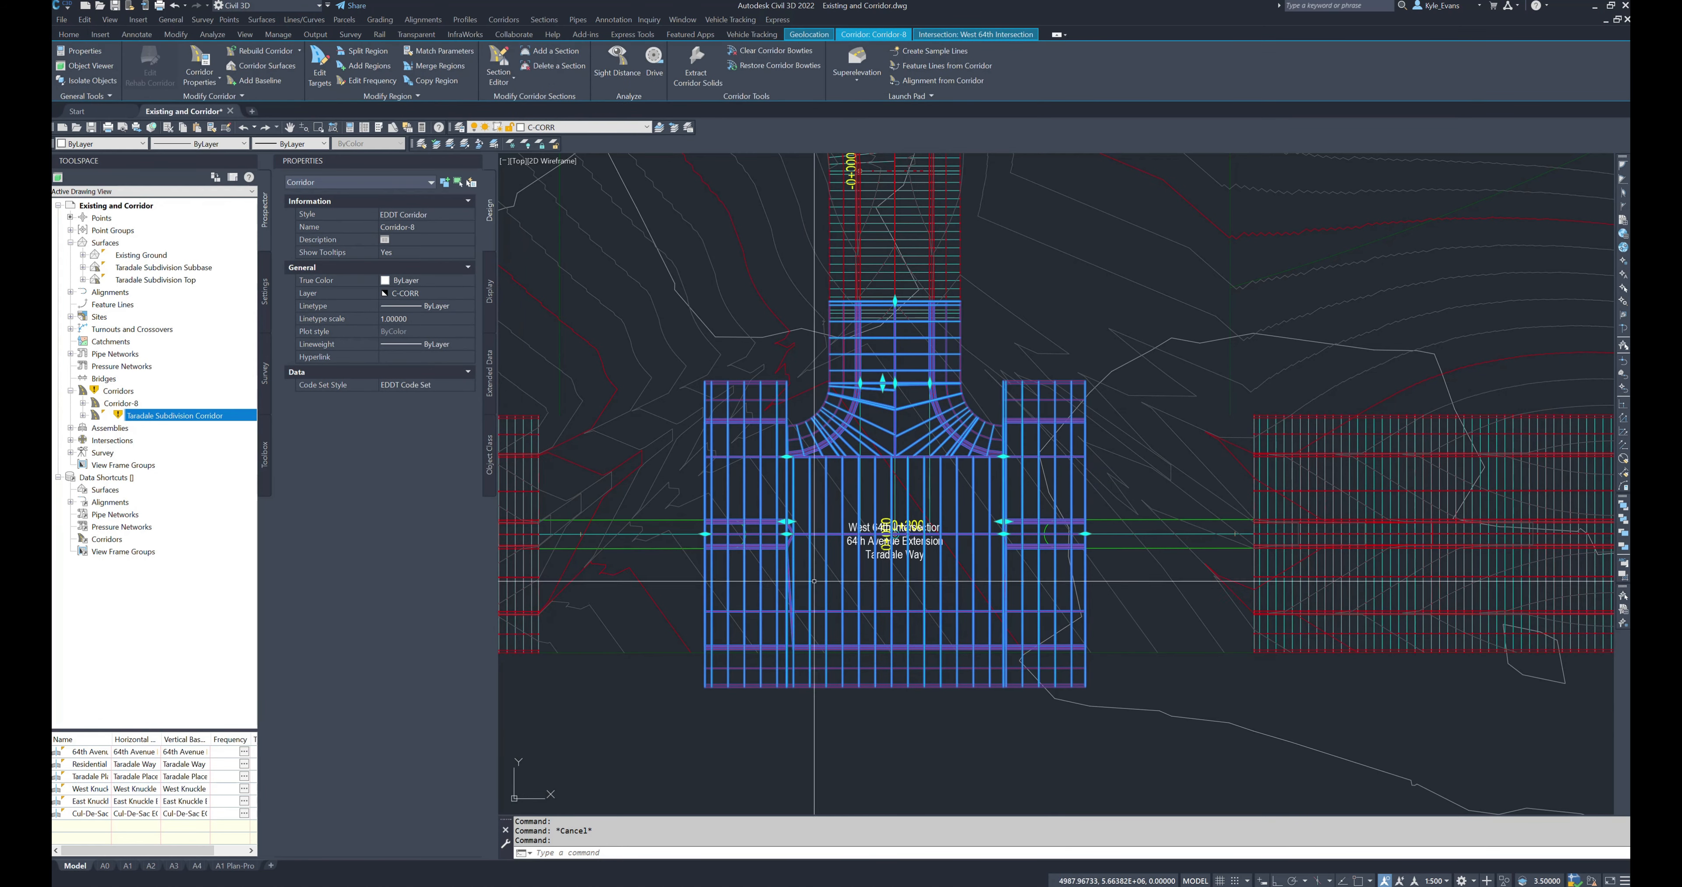
{"action": "middle_click_drag", "start_coordinate": [884, 720], "coordinate": [882, 665]}
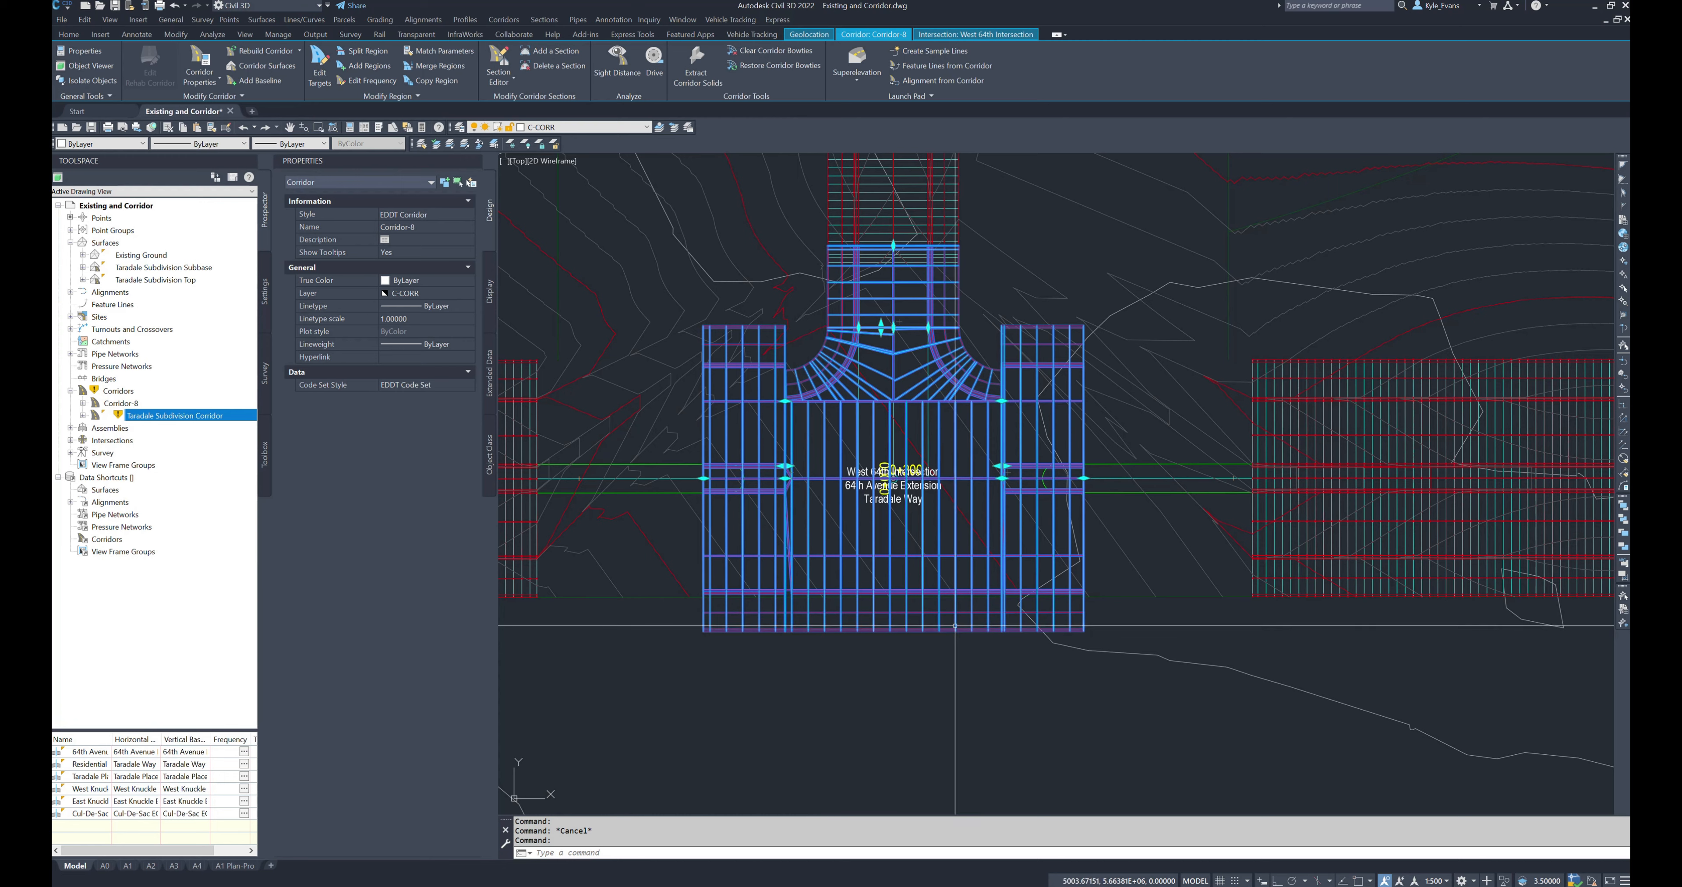
{"action": "right_click", "coordinate": [820, 488]}
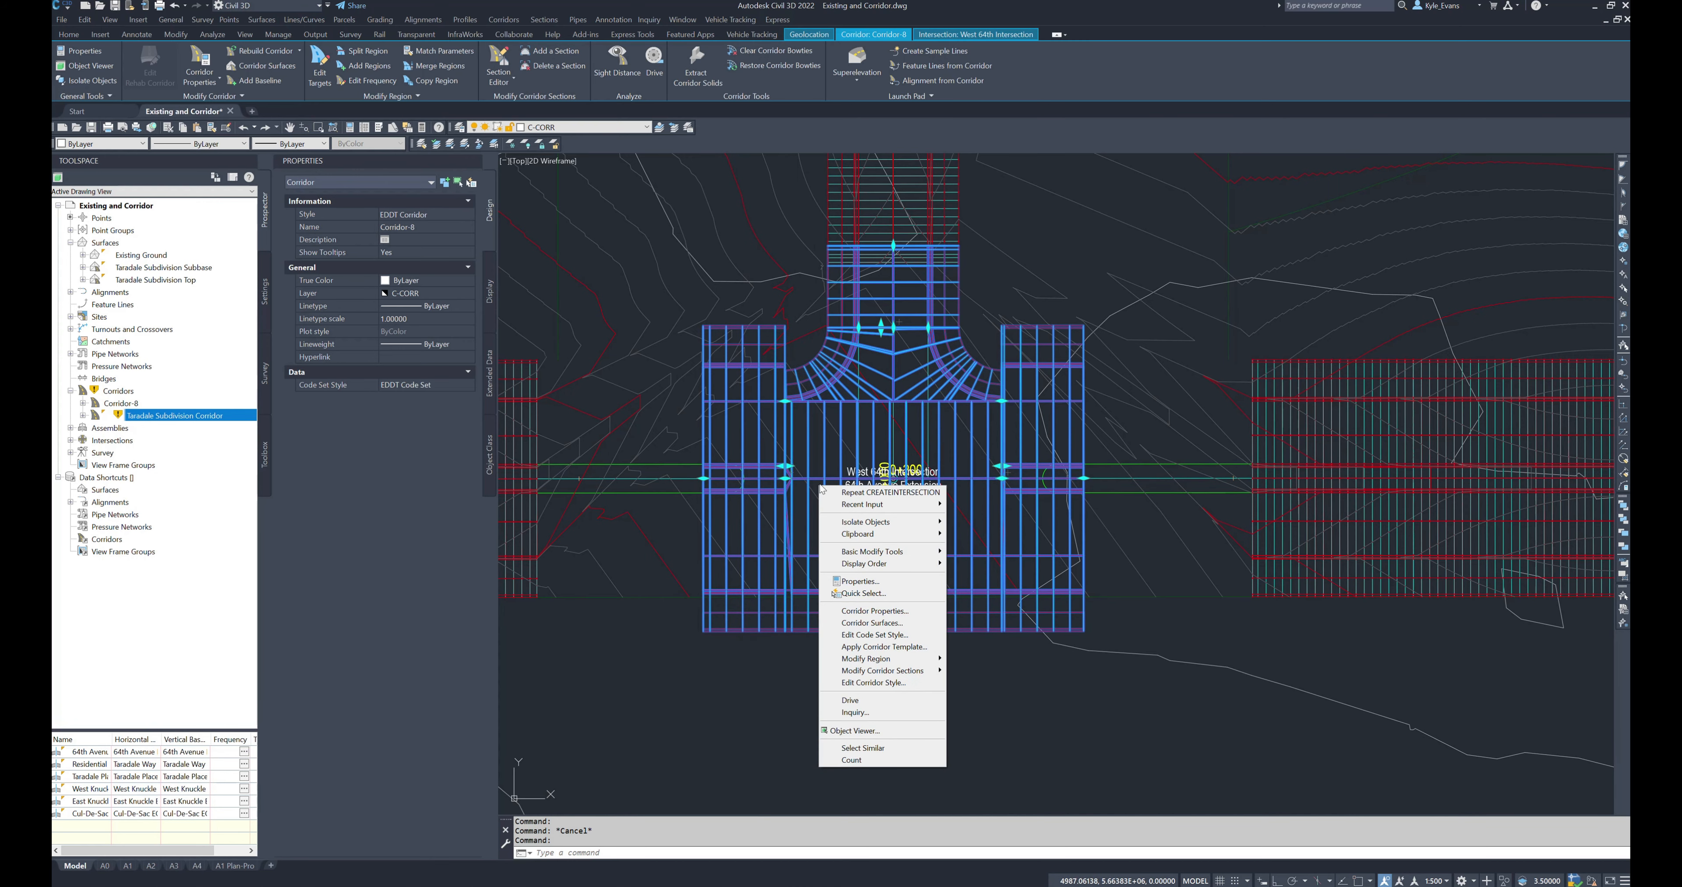
{"action": "left_click", "coordinate": [875, 613]}
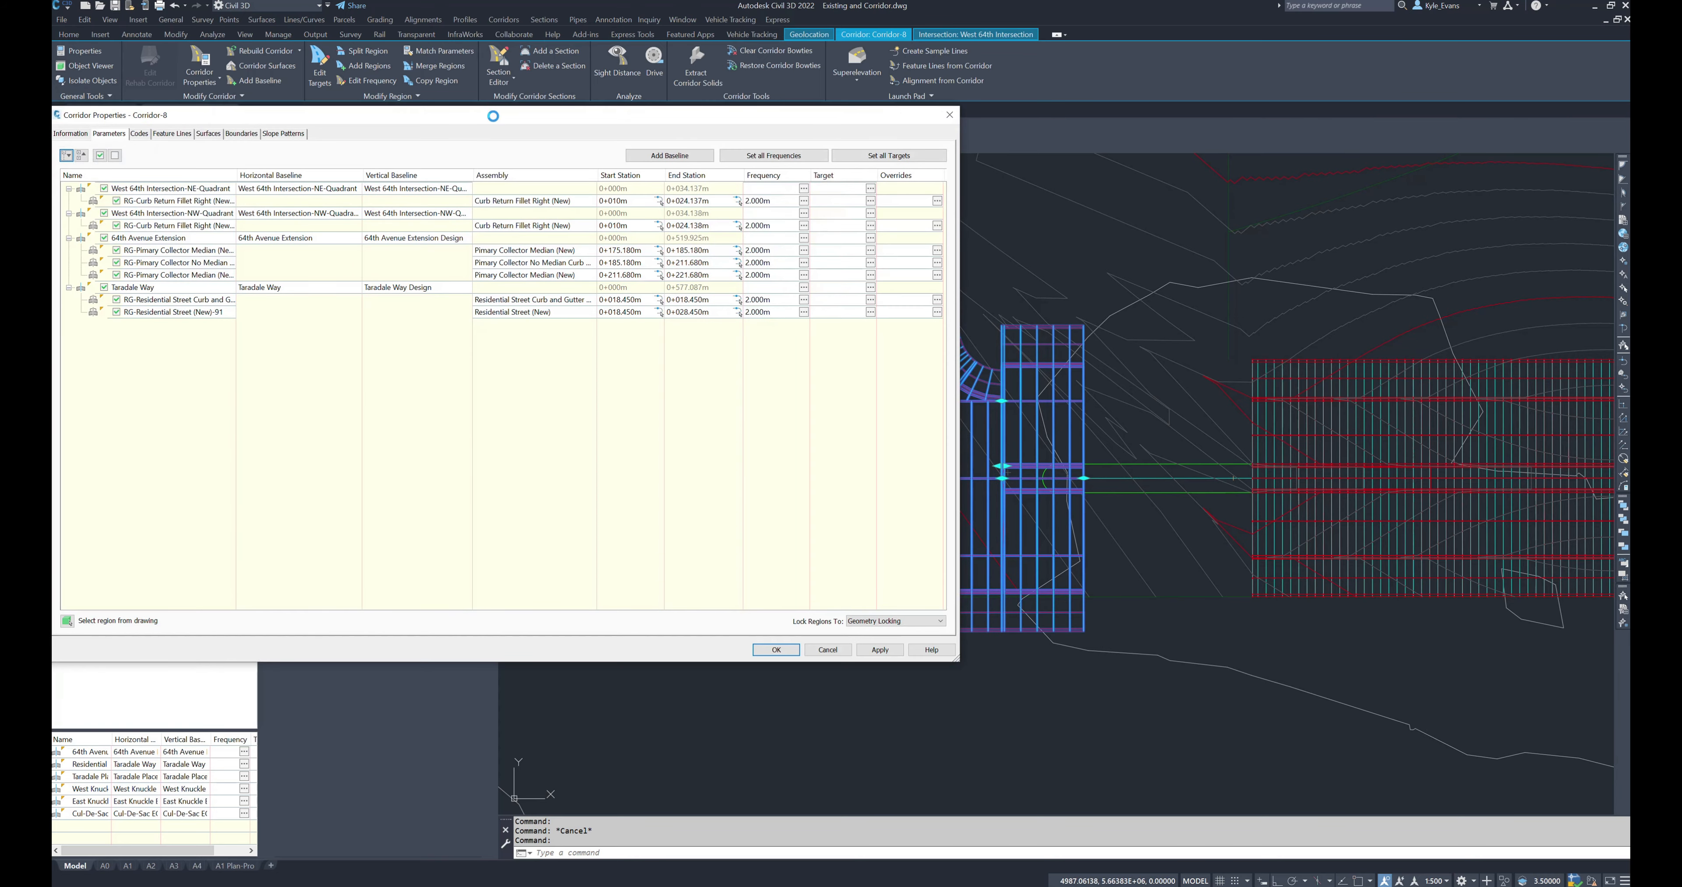
{"action": "left_click_drag", "start_coordinate": [481, 117], "coordinate": [520, 120]}
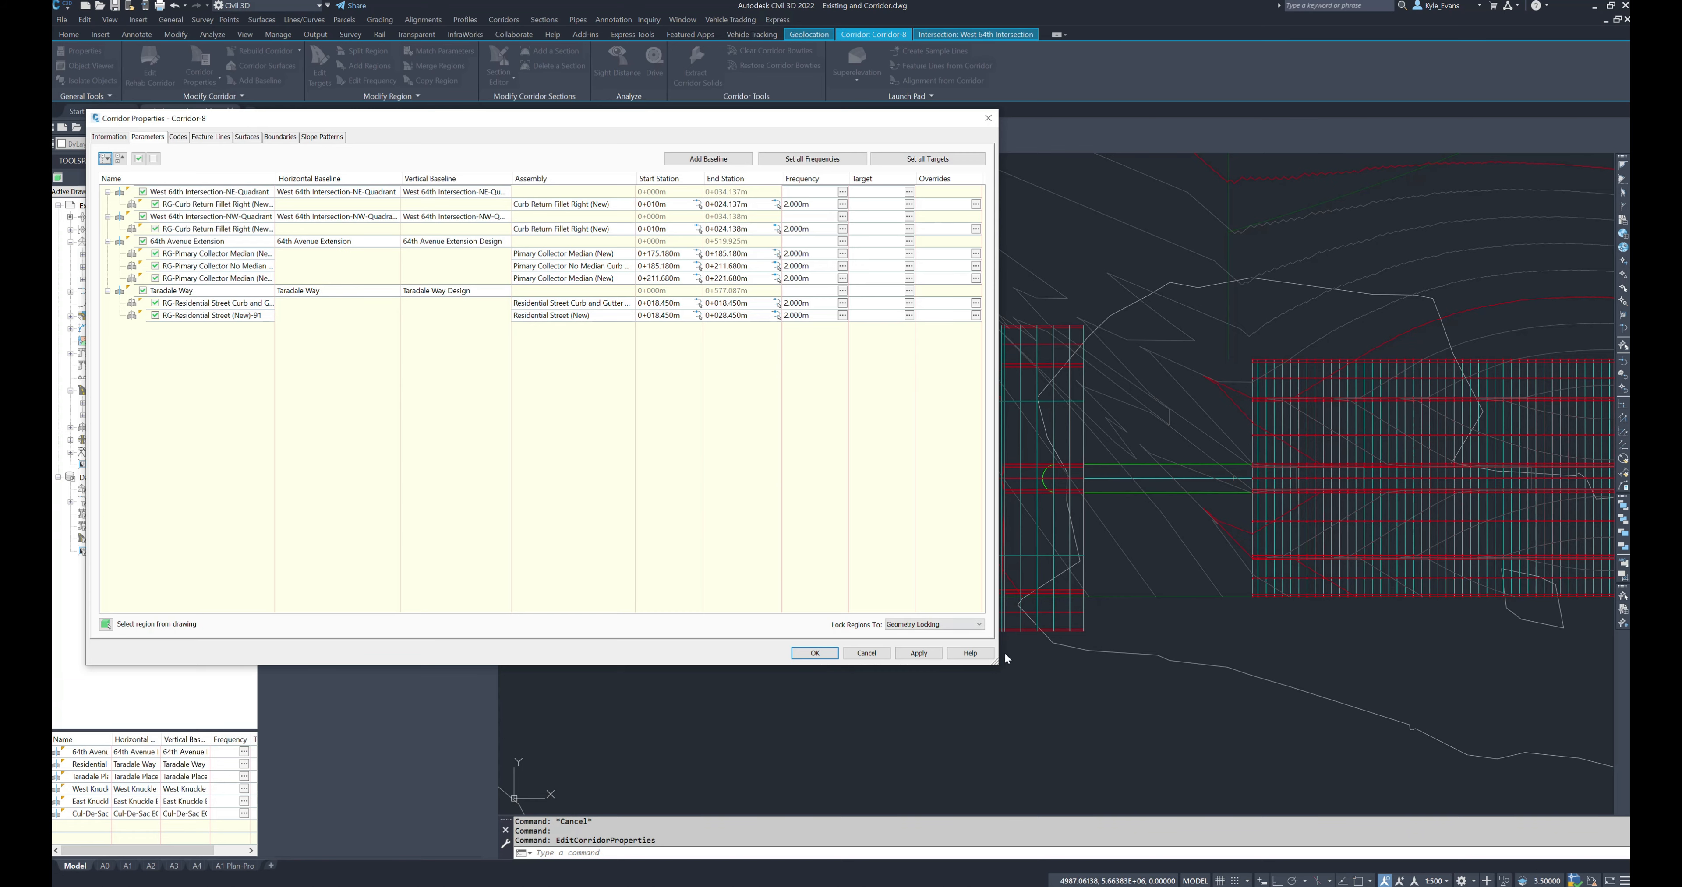
{"action": "left_click_drag", "start_coordinate": [992, 664], "coordinate": [709, 488]}
- Locate the NE-Quadrant, NW-Quadrant, 64th Avenue Extension and Taradale Way baselines in the drawing by highlighting each one
{"action": "left_click", "coordinate": [215, 191]}
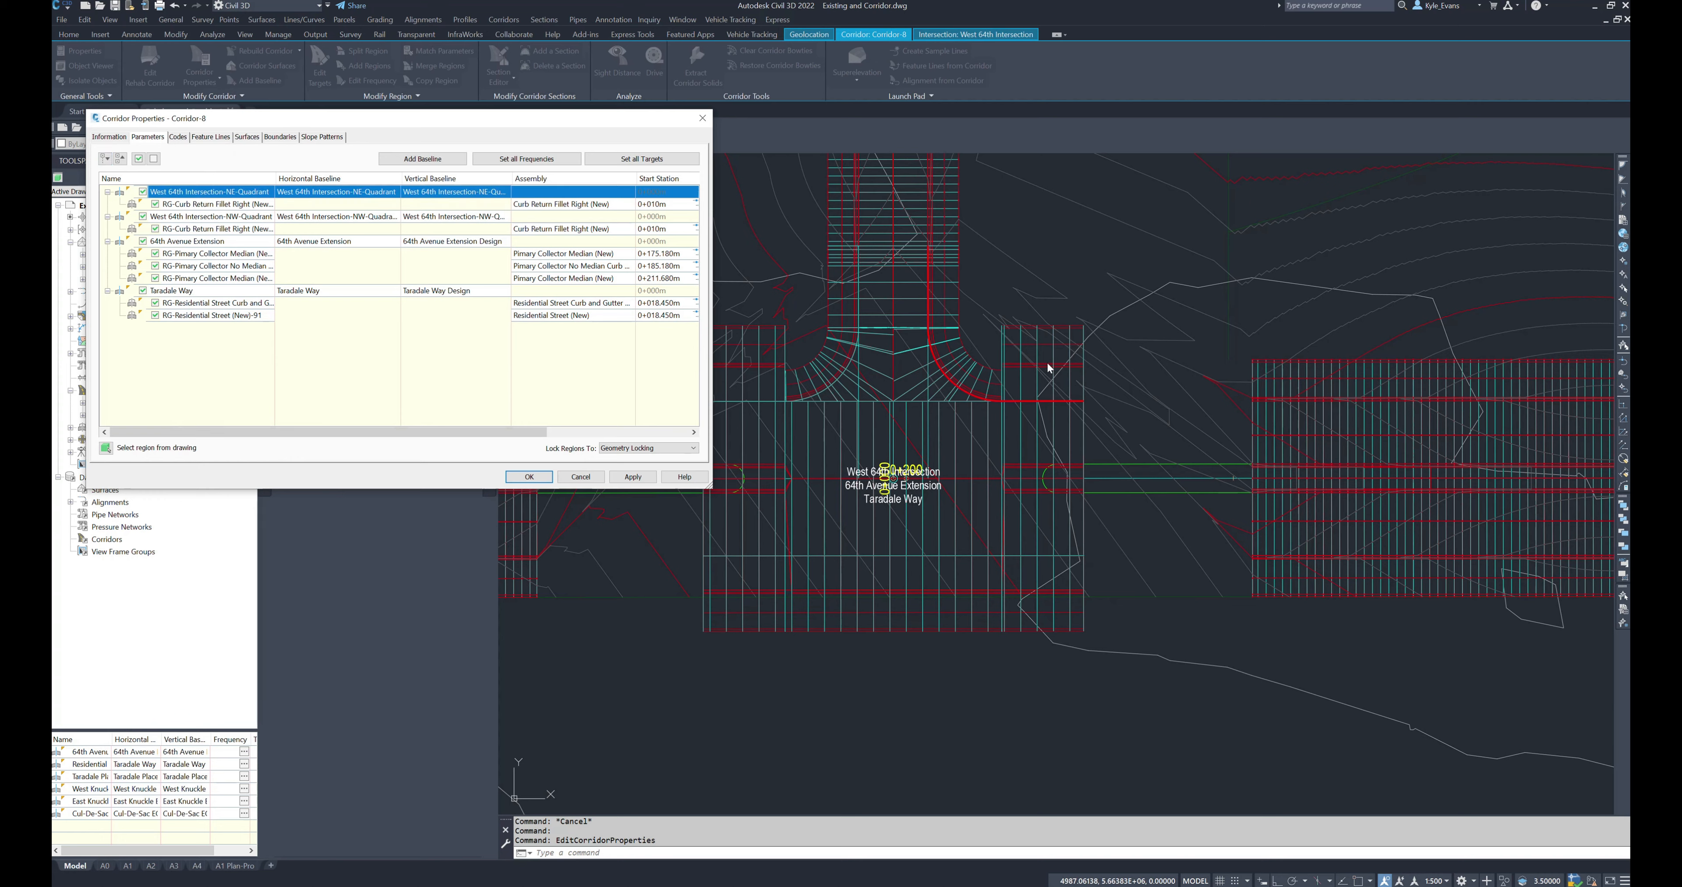
{"action": "left_click", "coordinate": [200, 218]}
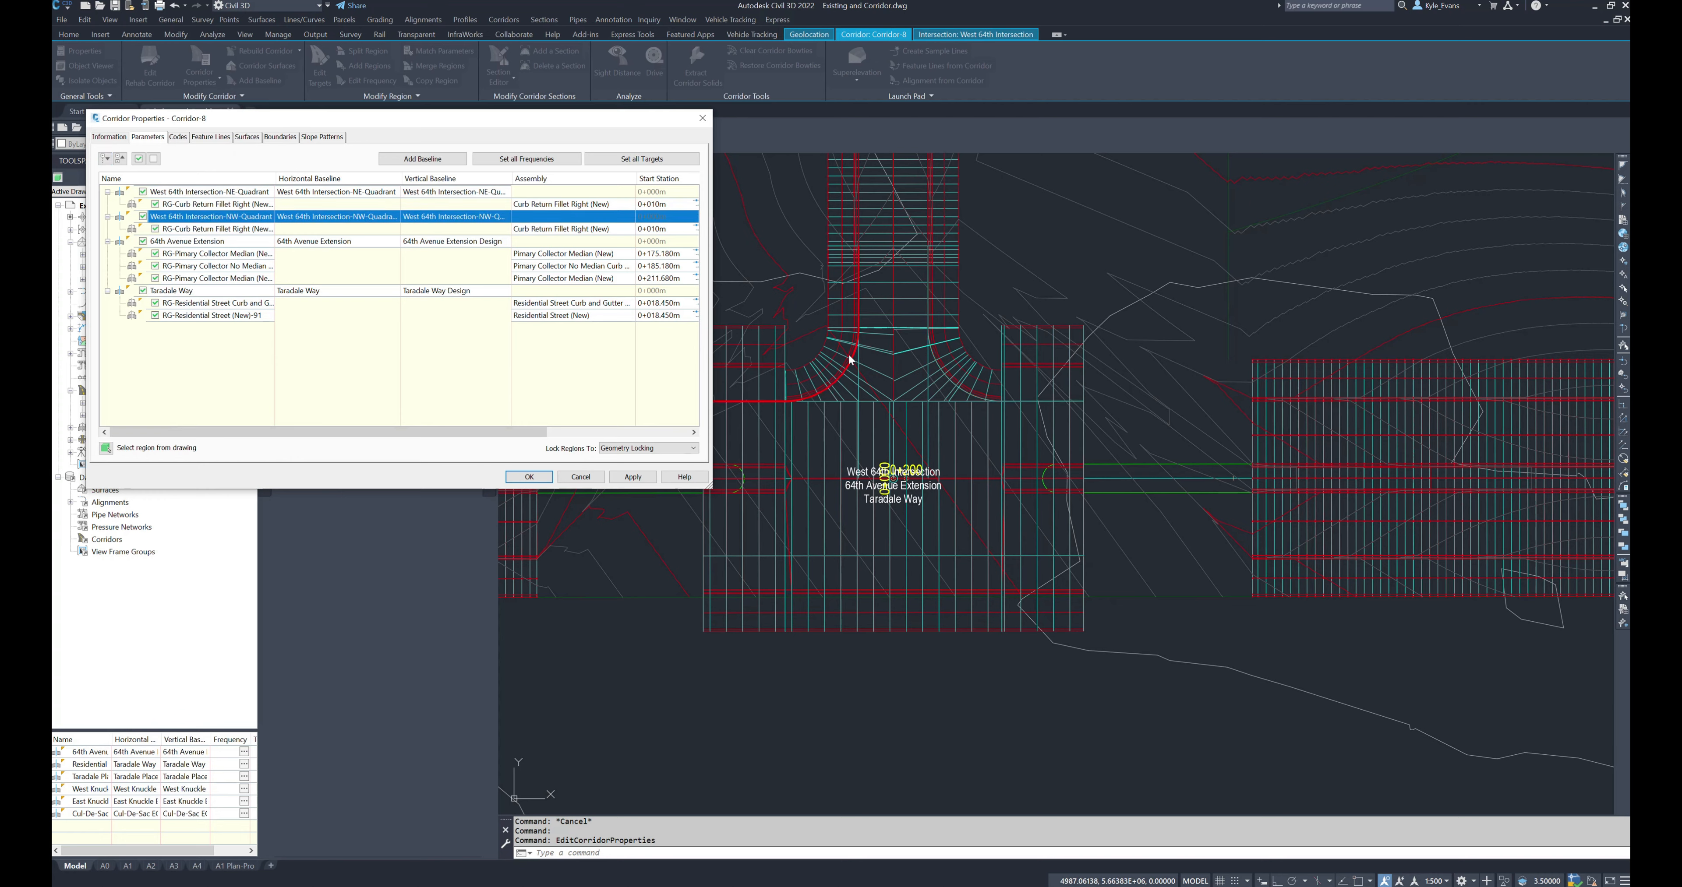
{"action": "left_click", "coordinate": [215, 241]}
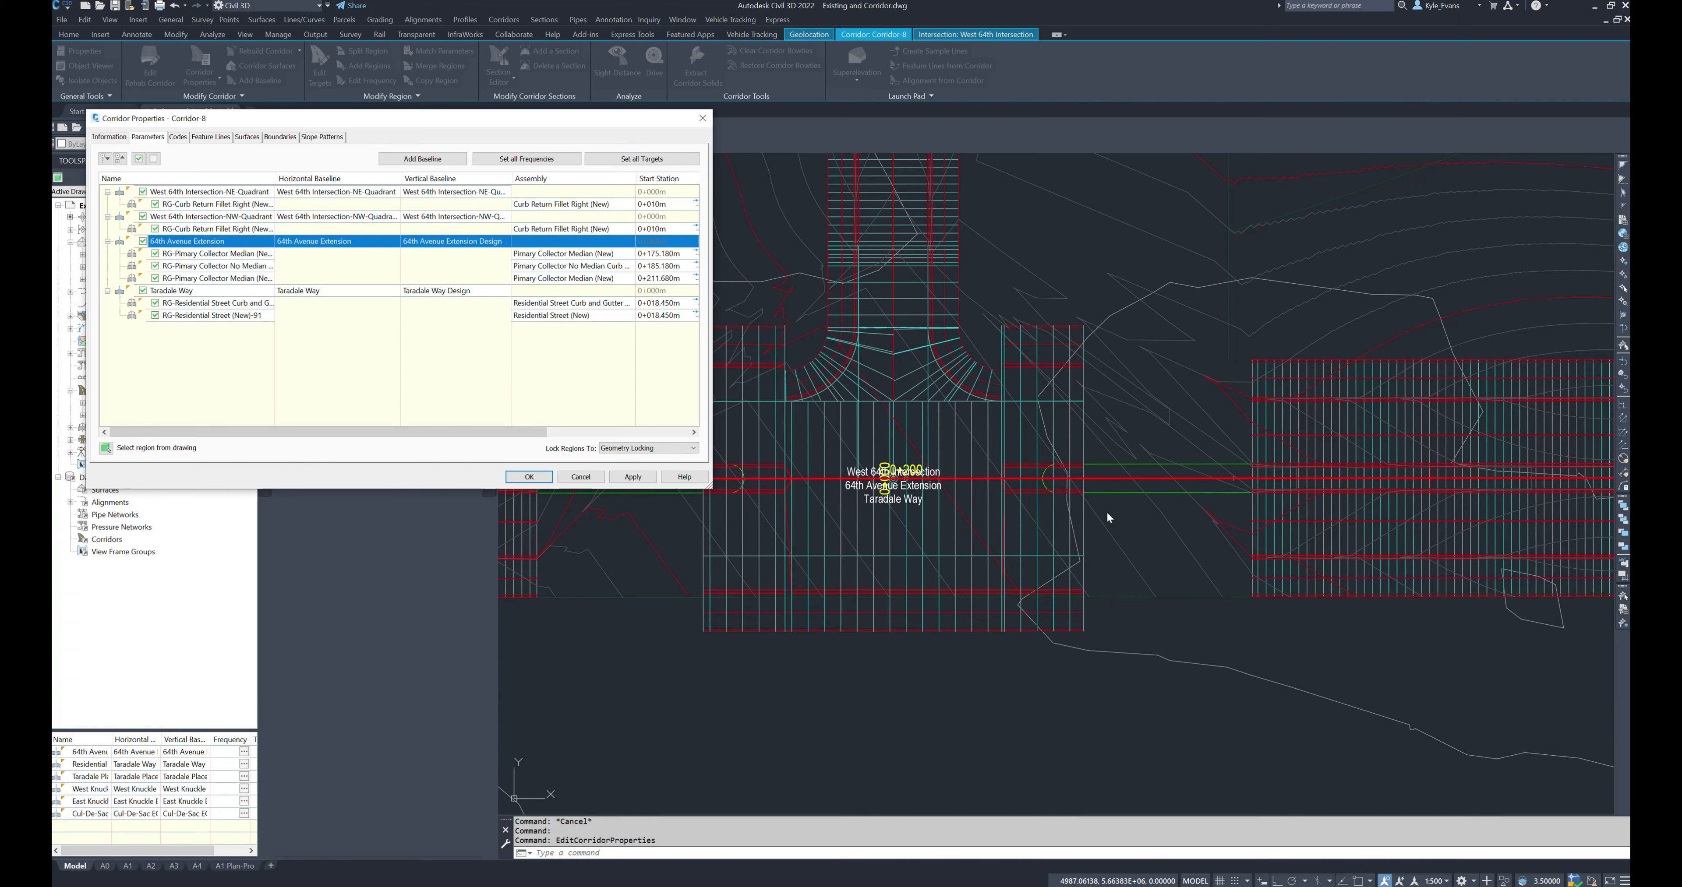
{"action": "left_click", "coordinate": [191, 291]}
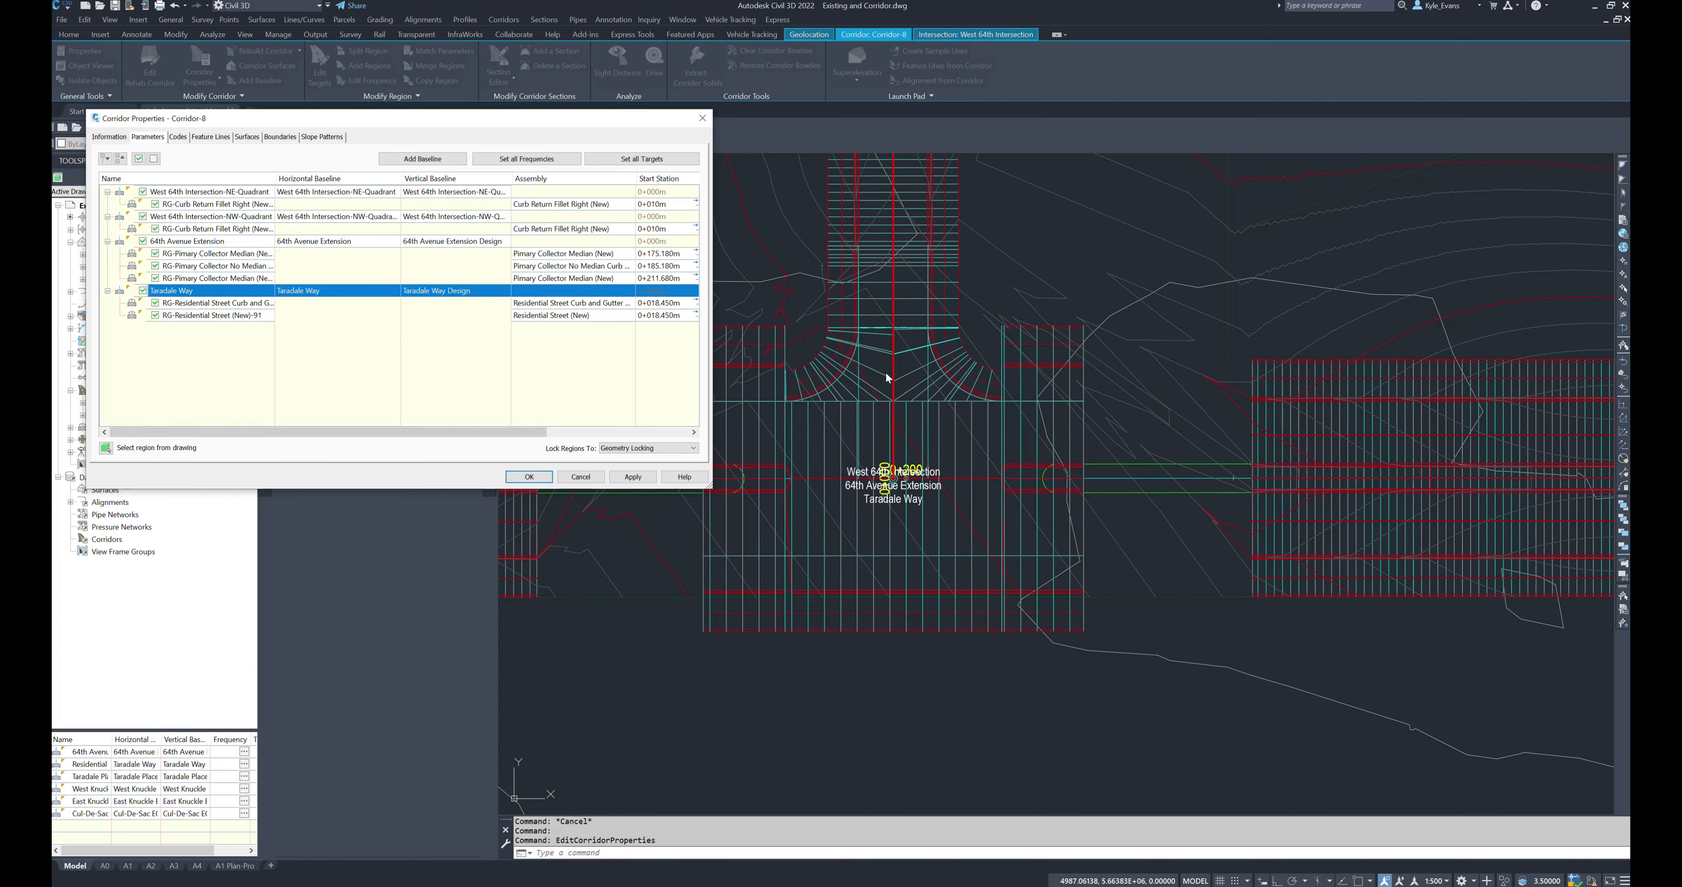
{"action": "left_click", "coordinate": [226, 241]}
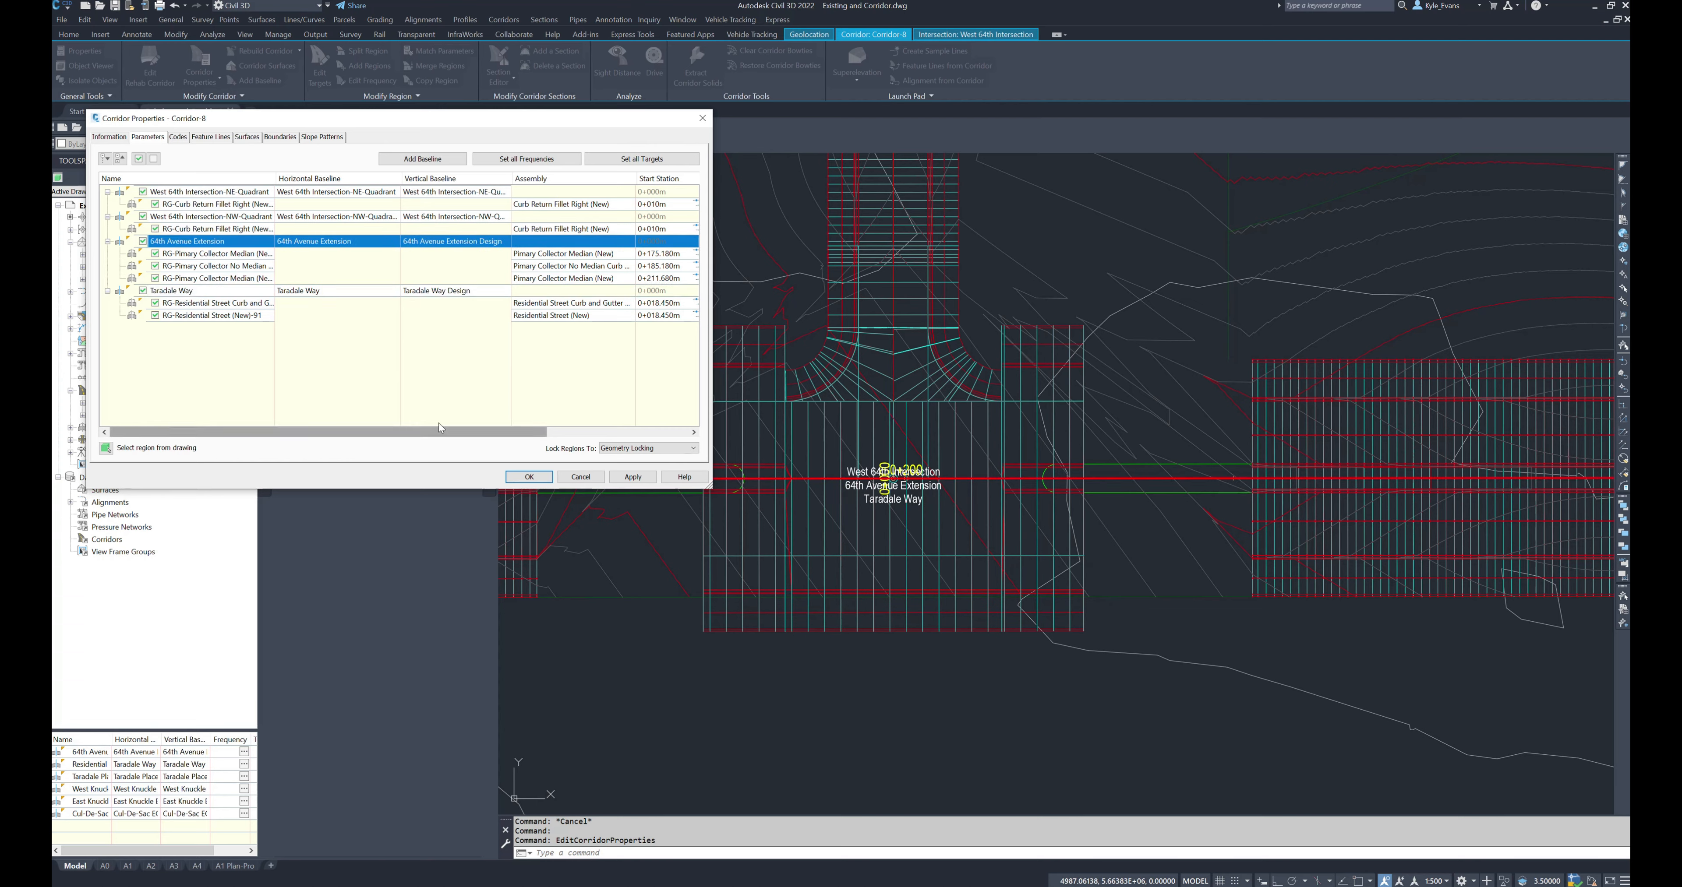
{"action": "mouse_move", "coordinate": [535, 432]}
{"action": "left_mouse_down"}
{"action": "mouse_move", "coordinate": [646, 445]}
{"action": "mouse_move", "coordinate": [300, 345]}
{"action": "left_mouse_up"}
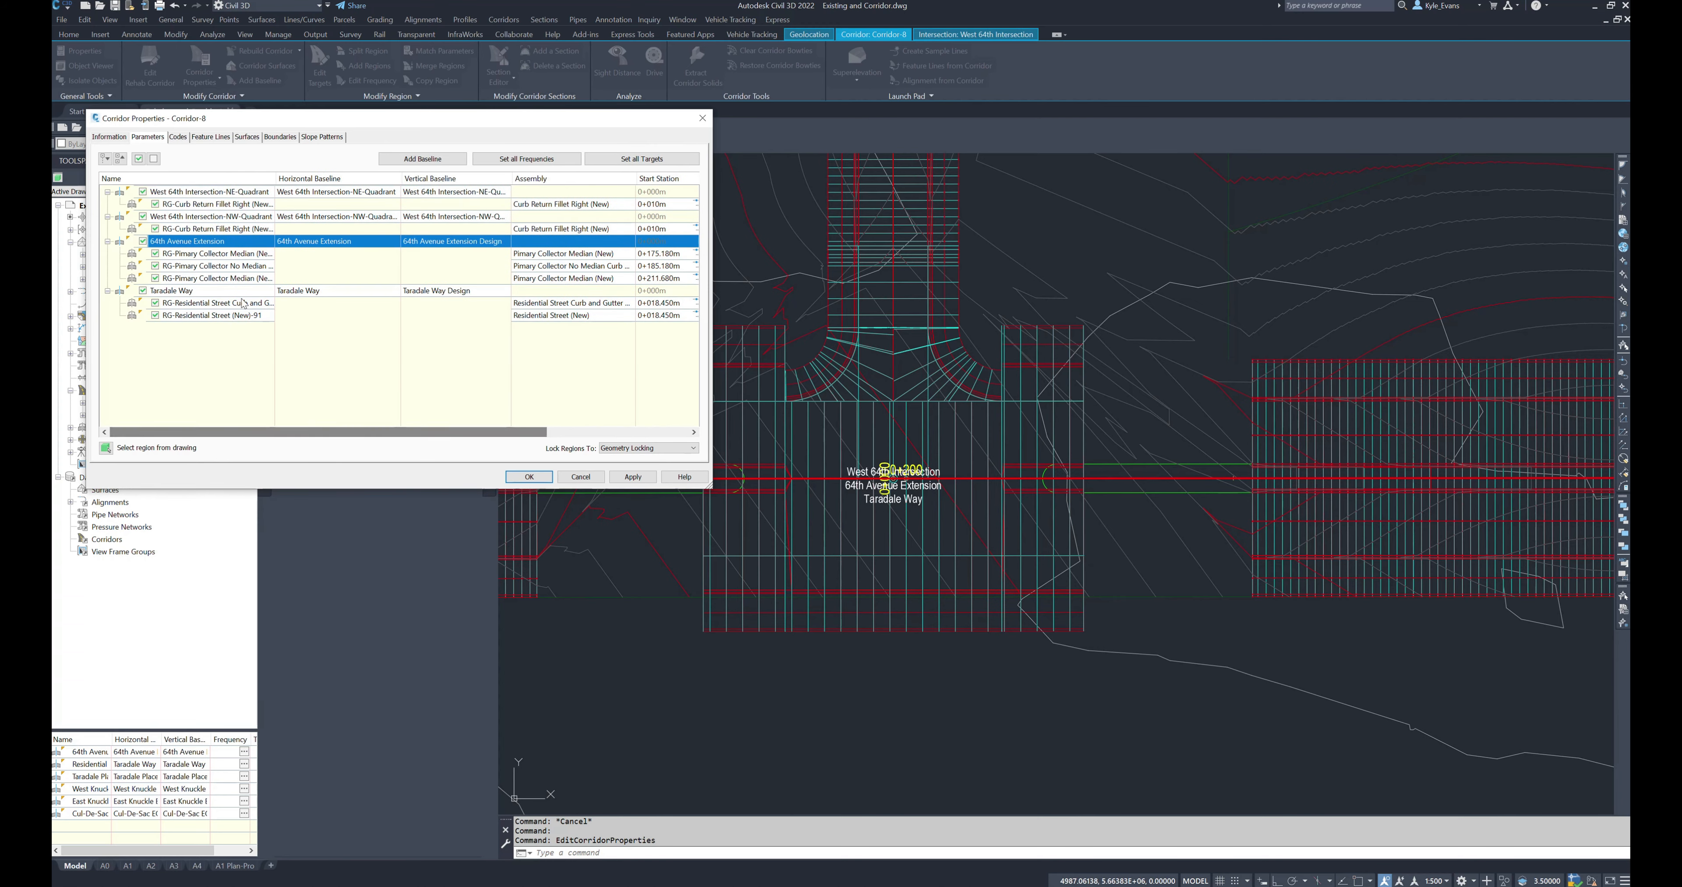
- Locate the three 64th Avenue Extension regions, two with median and one without, by highlighting each in the drawing
{"action": "left_click", "coordinate": [200, 254]}
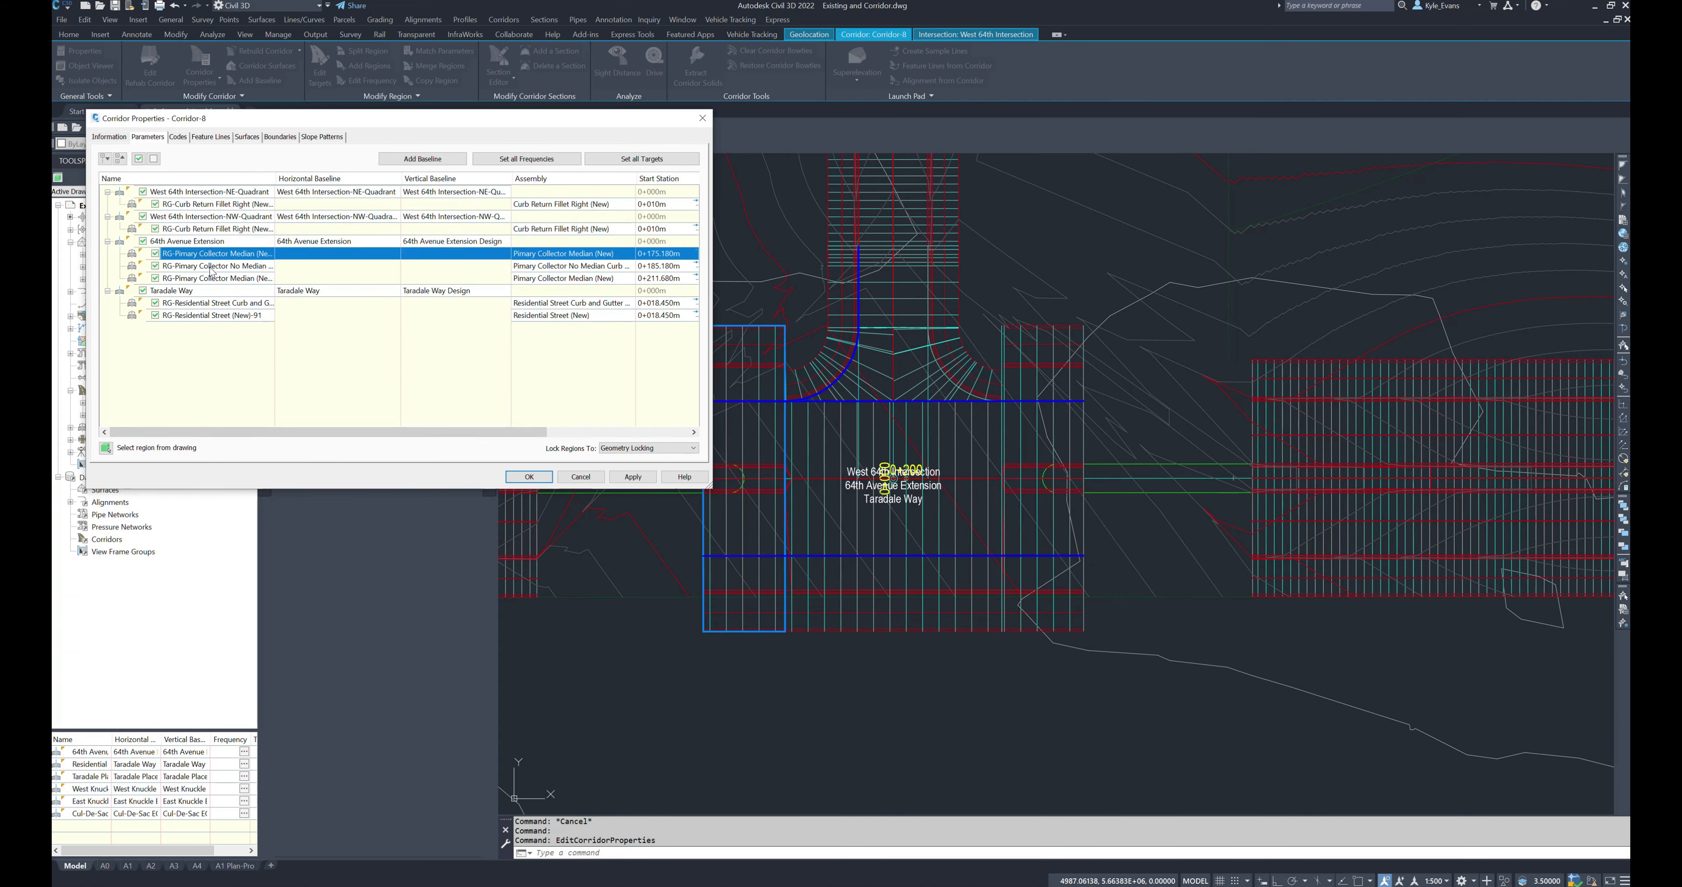
{"action": "left_click", "coordinate": [210, 266]}
{"action": "left_click", "coordinate": [213, 279]}
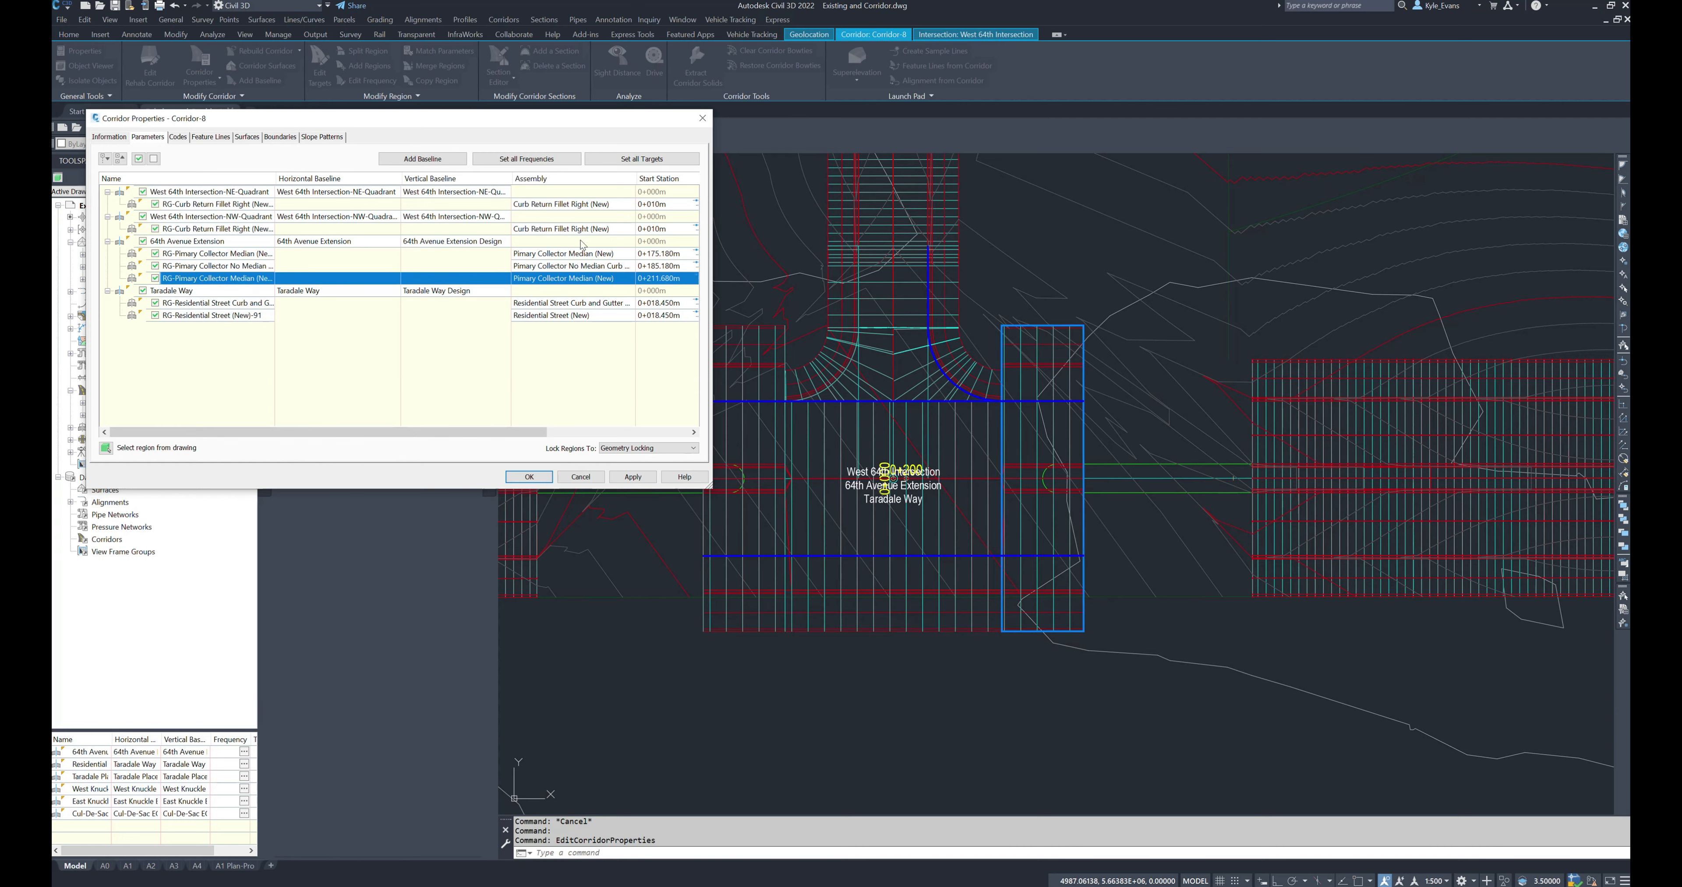
- Open the target mapping of the 64th Avenue Extension median region starting at 0+175.180 and fit its window beside the intersection
{"action": "left_click_drag", "start_coordinate": [469, 433], "coordinate": [644, 440]}
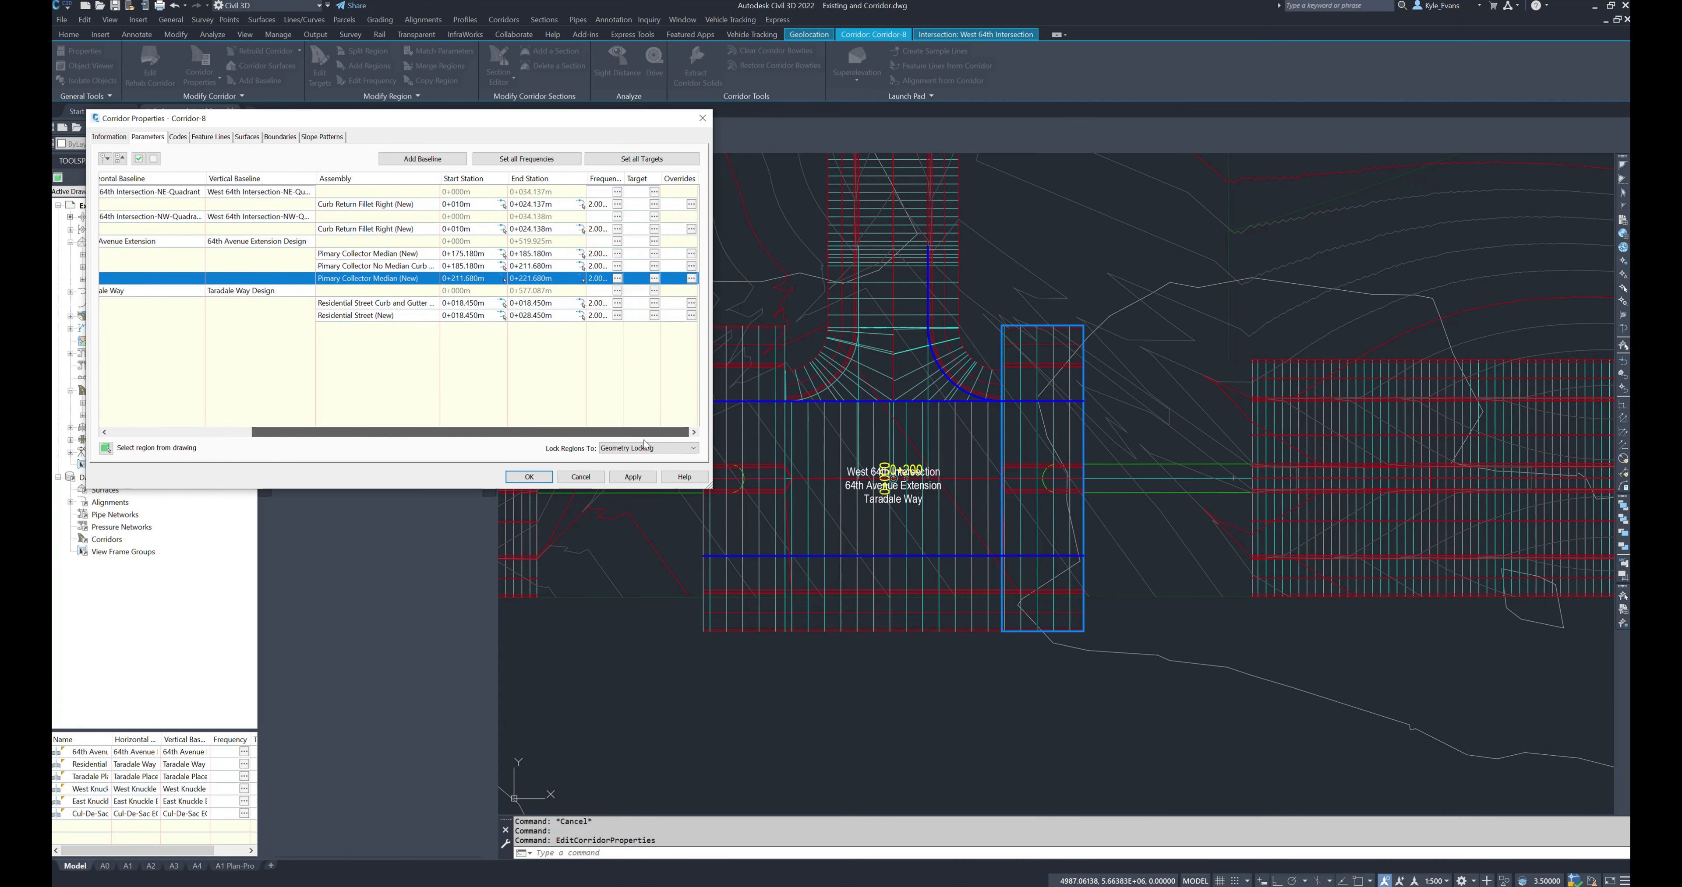
{"action": "left_click", "coordinate": [662, 257]}
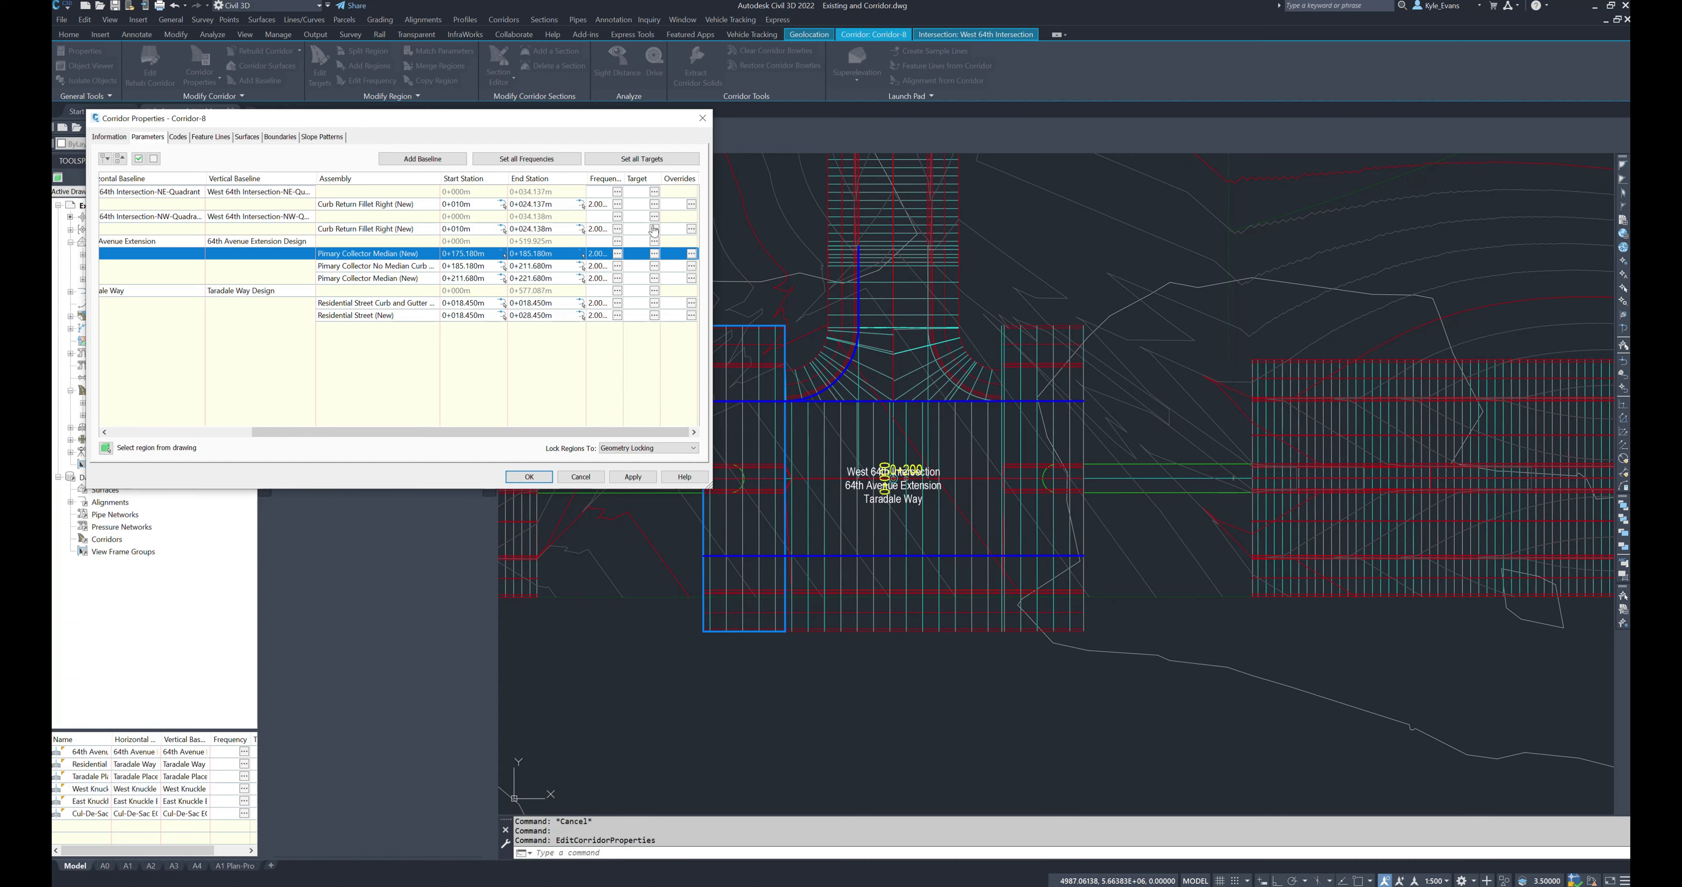
{"action": "left_click", "coordinate": [654, 254]}
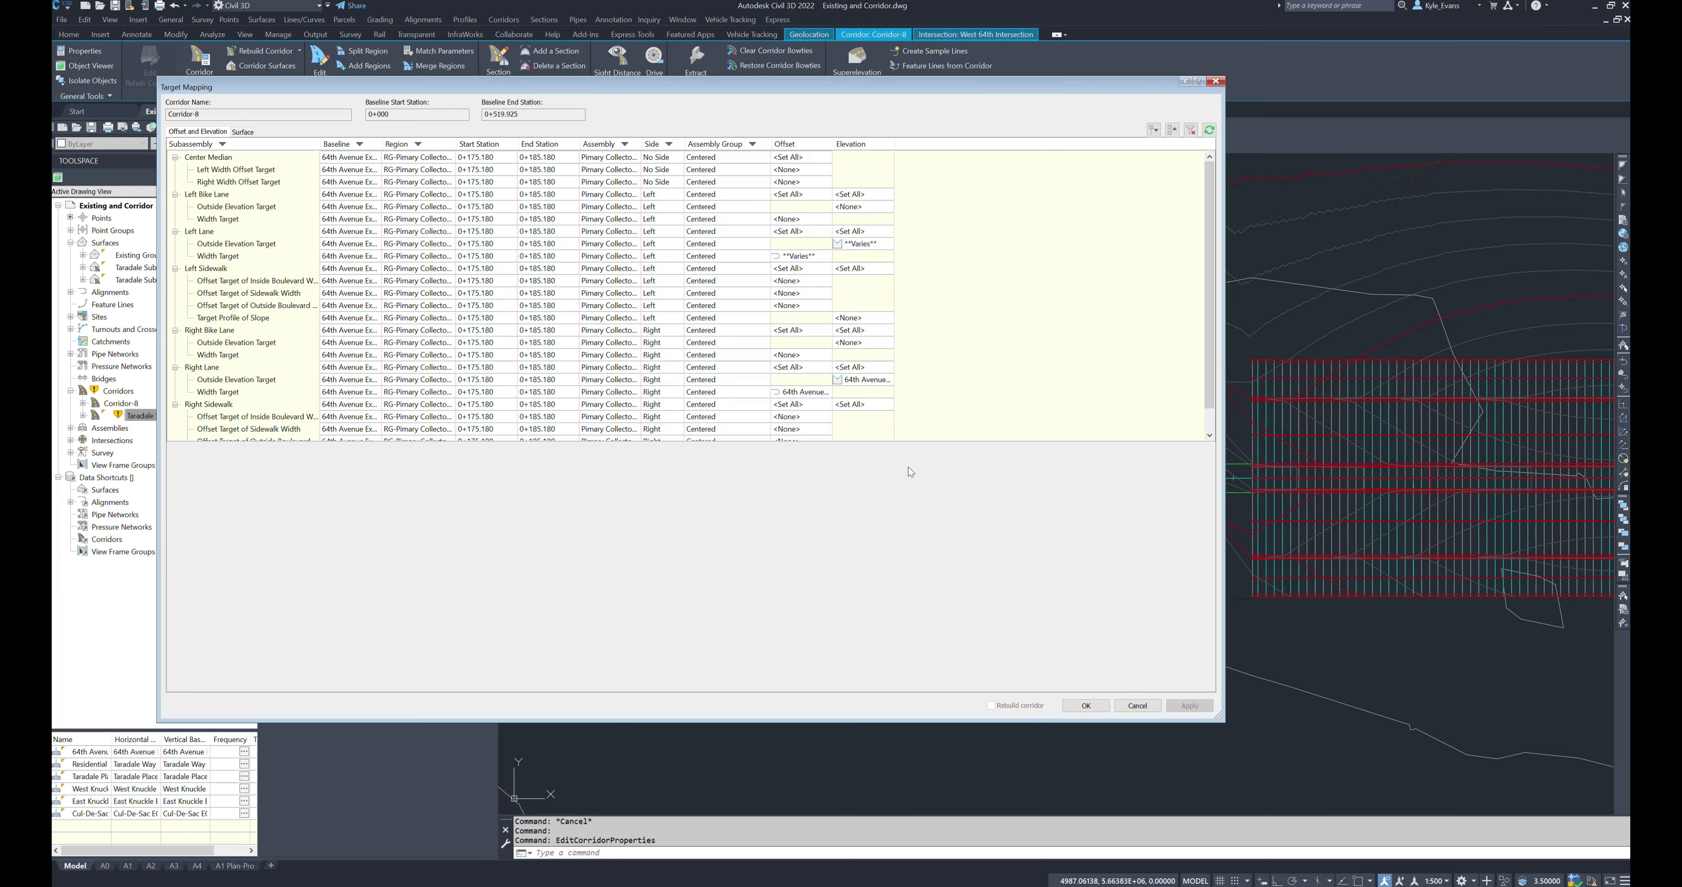
{"action": "mouse_move", "coordinate": [1218, 716]}
{"action": "left_mouse_down"}
{"action": "mouse_move", "coordinate": [771, 499]}
{"action": "mouse_move", "coordinate": [710, 505]}
{"action": "left_mouse_up"}
{"action": "left_click_drag", "start_coordinate": [462, 86], "coordinate": [357, 92]}
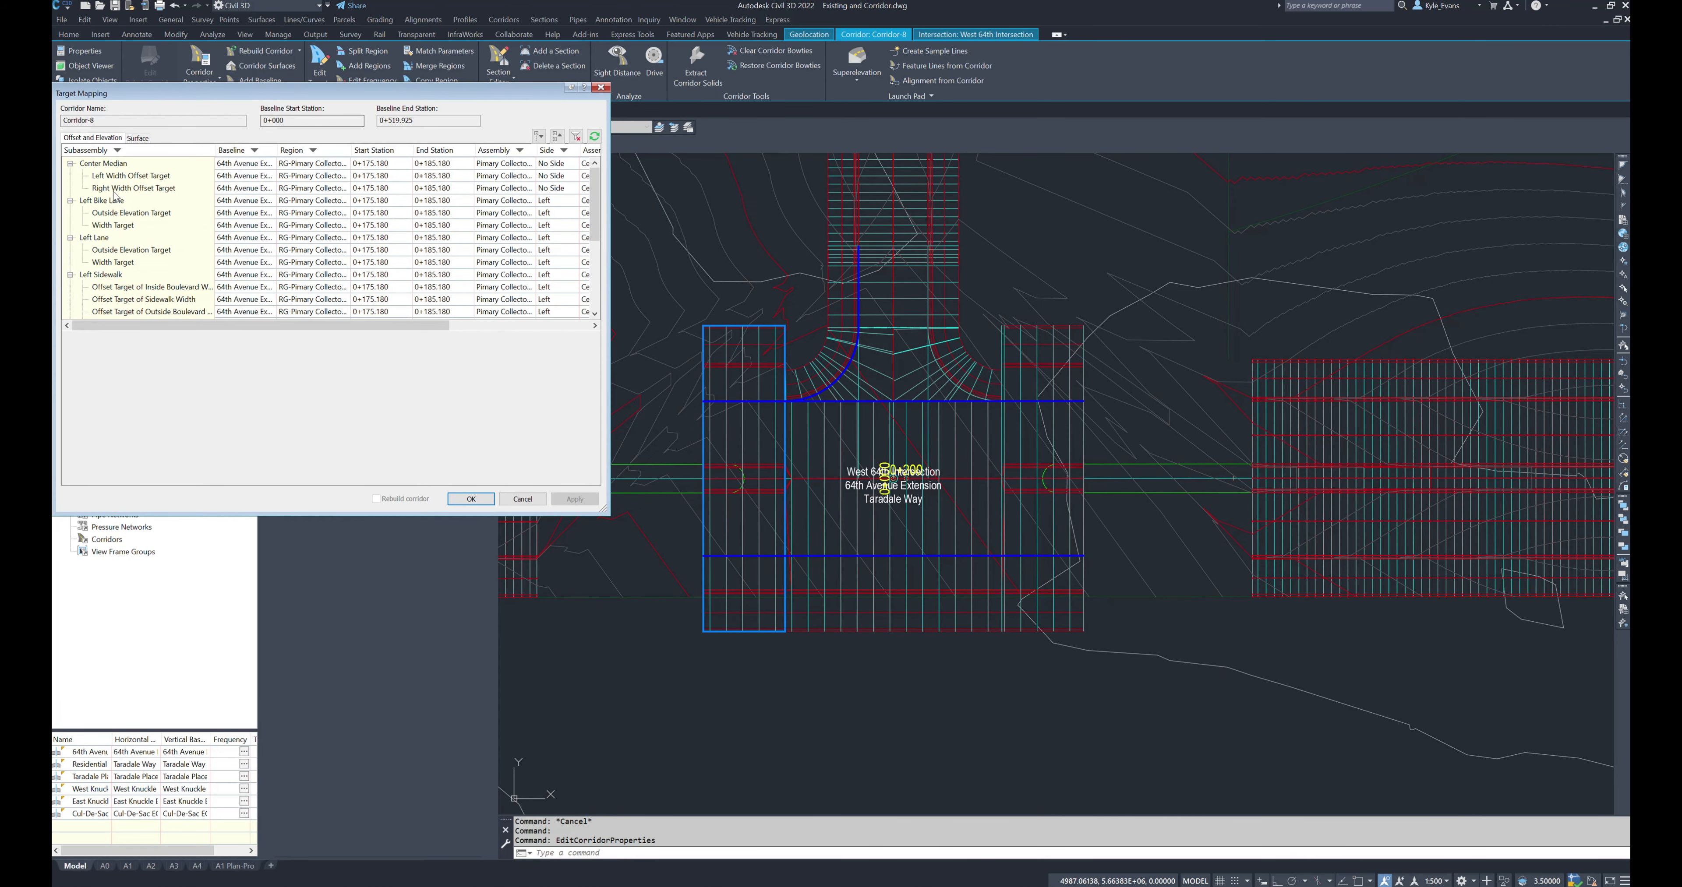
- Check the offset and elevation targets assigned to the region's Left Bike Lane and Left Lane subassemblies
{"action": "left_click", "coordinate": [109, 202]}
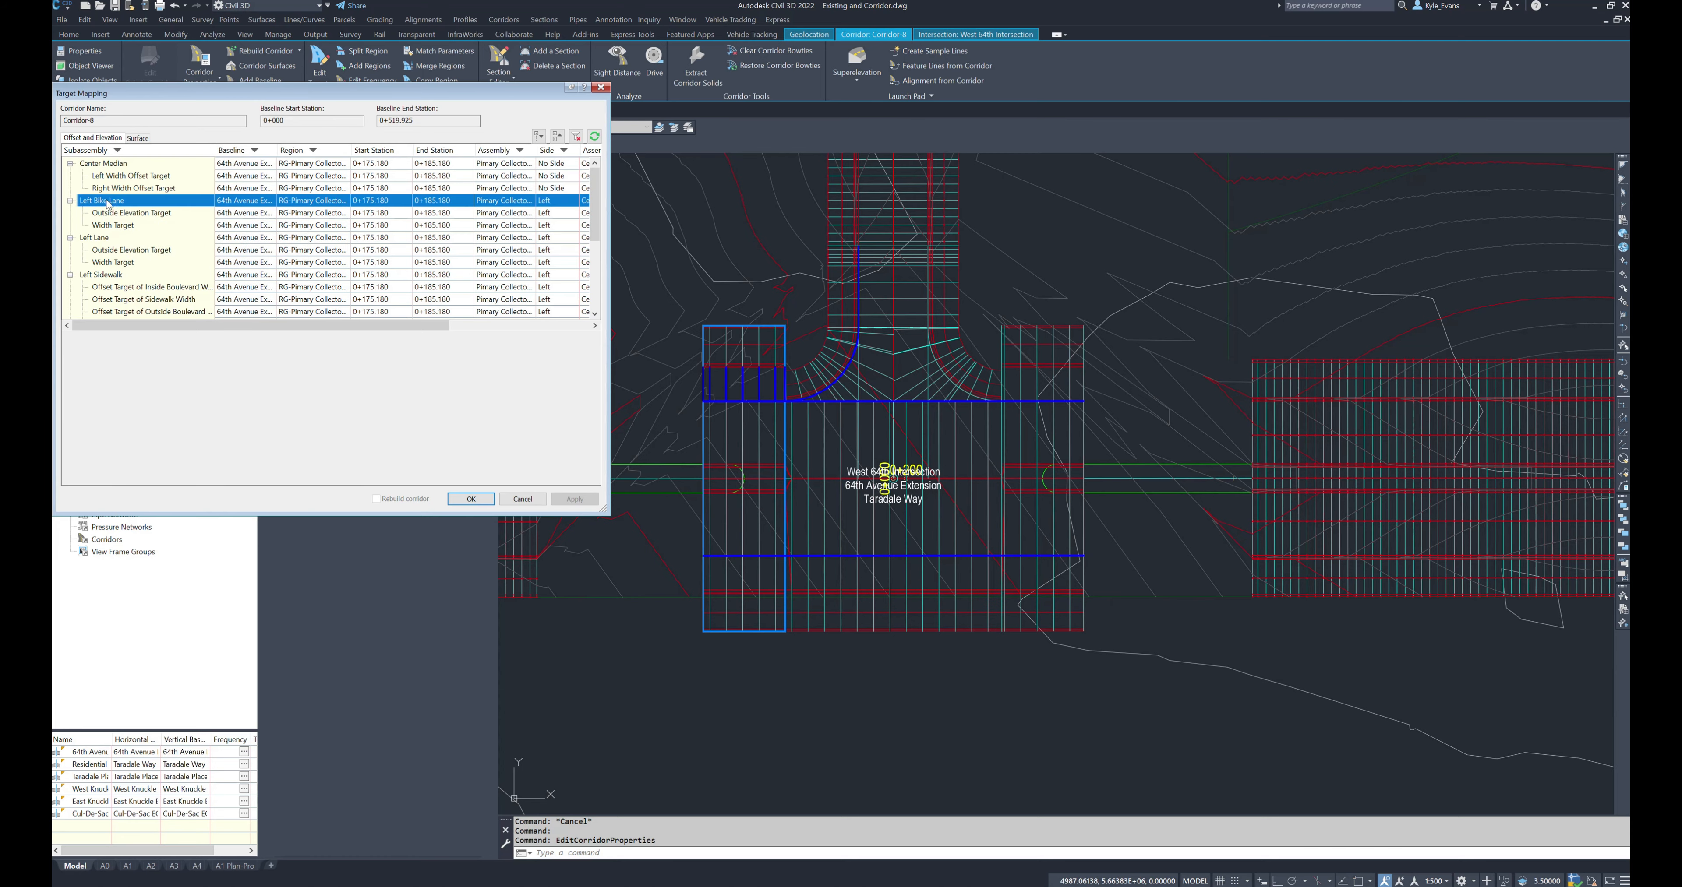
{"action": "left_click_drag", "start_coordinate": [601, 508], "coordinate": [881, 509]}
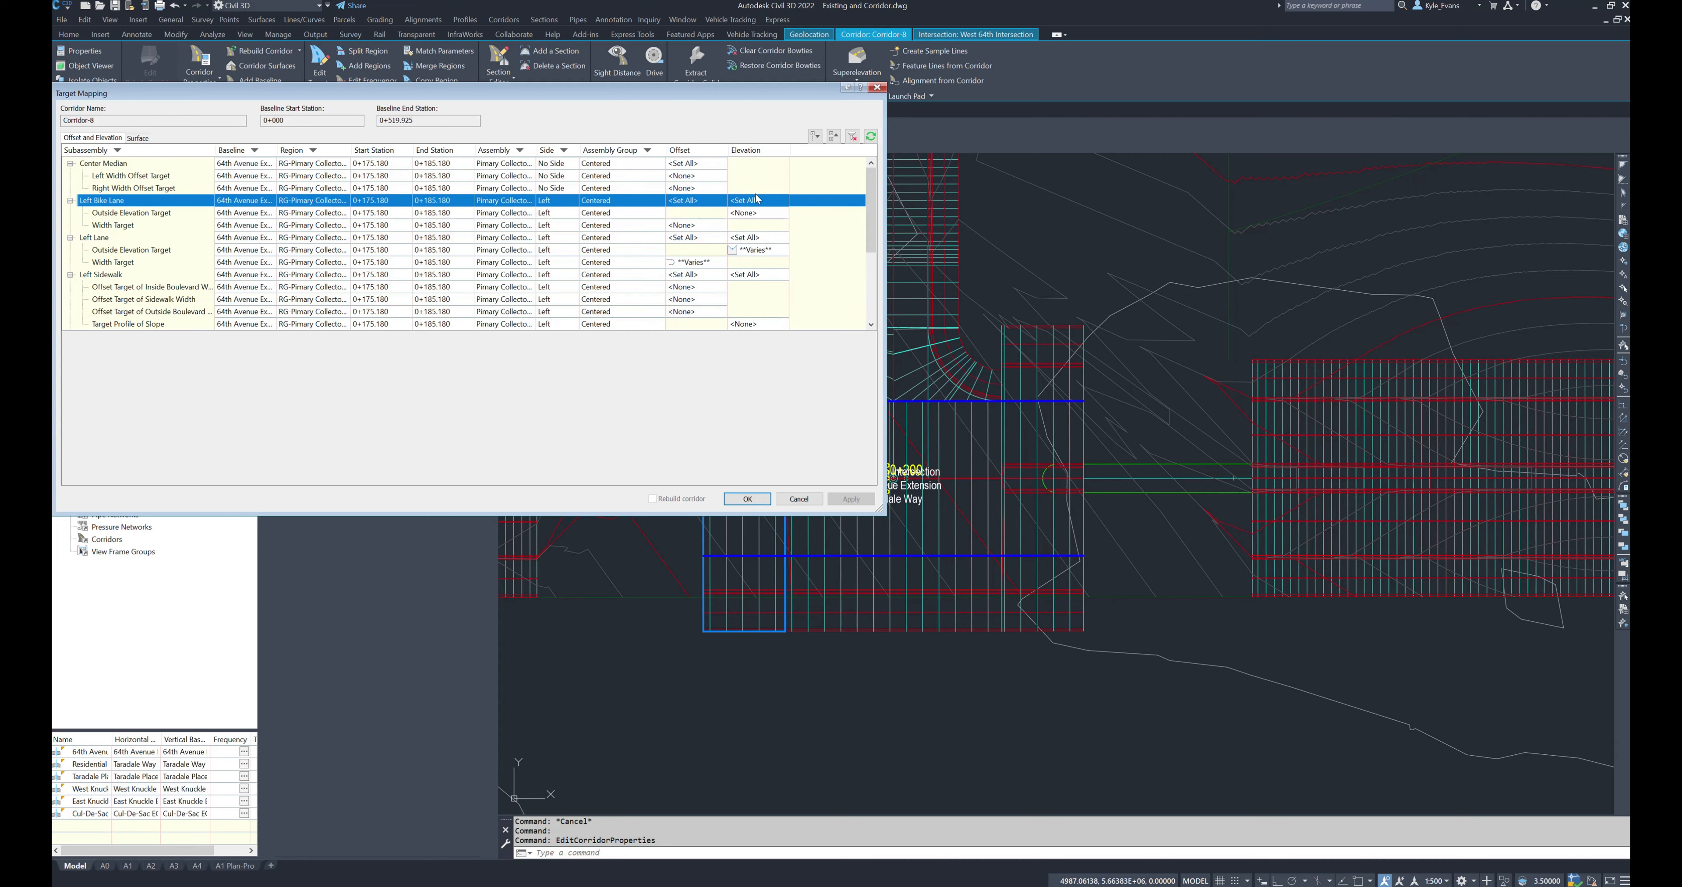
{"action": "left_click", "coordinate": [140, 213]}
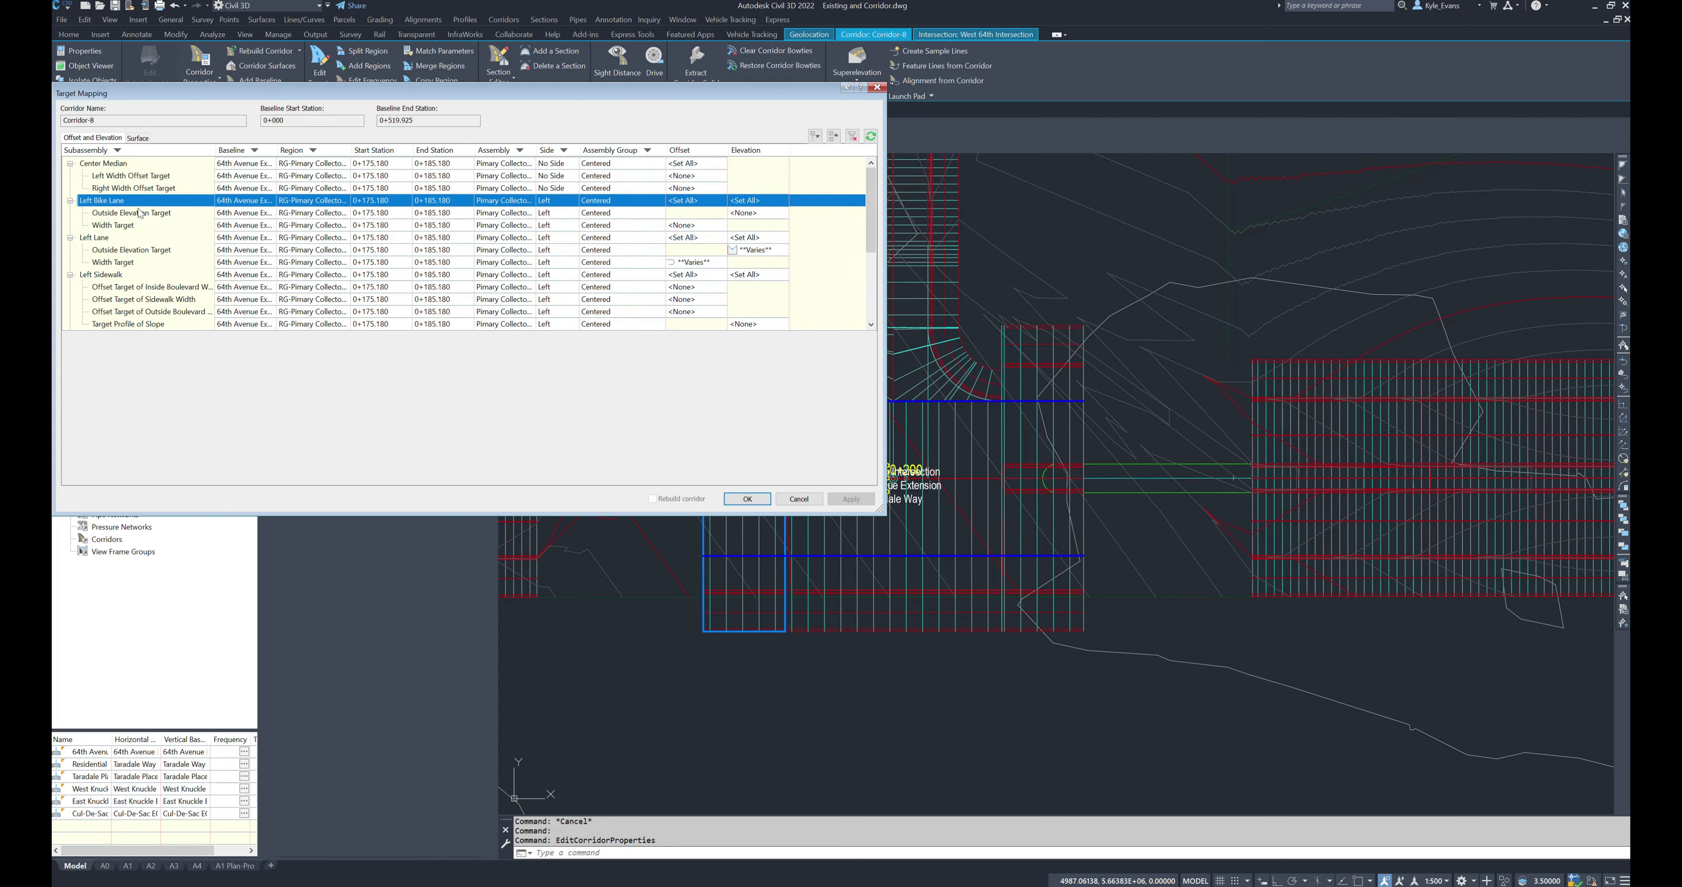
{"action": "left_click", "coordinate": [127, 228]}
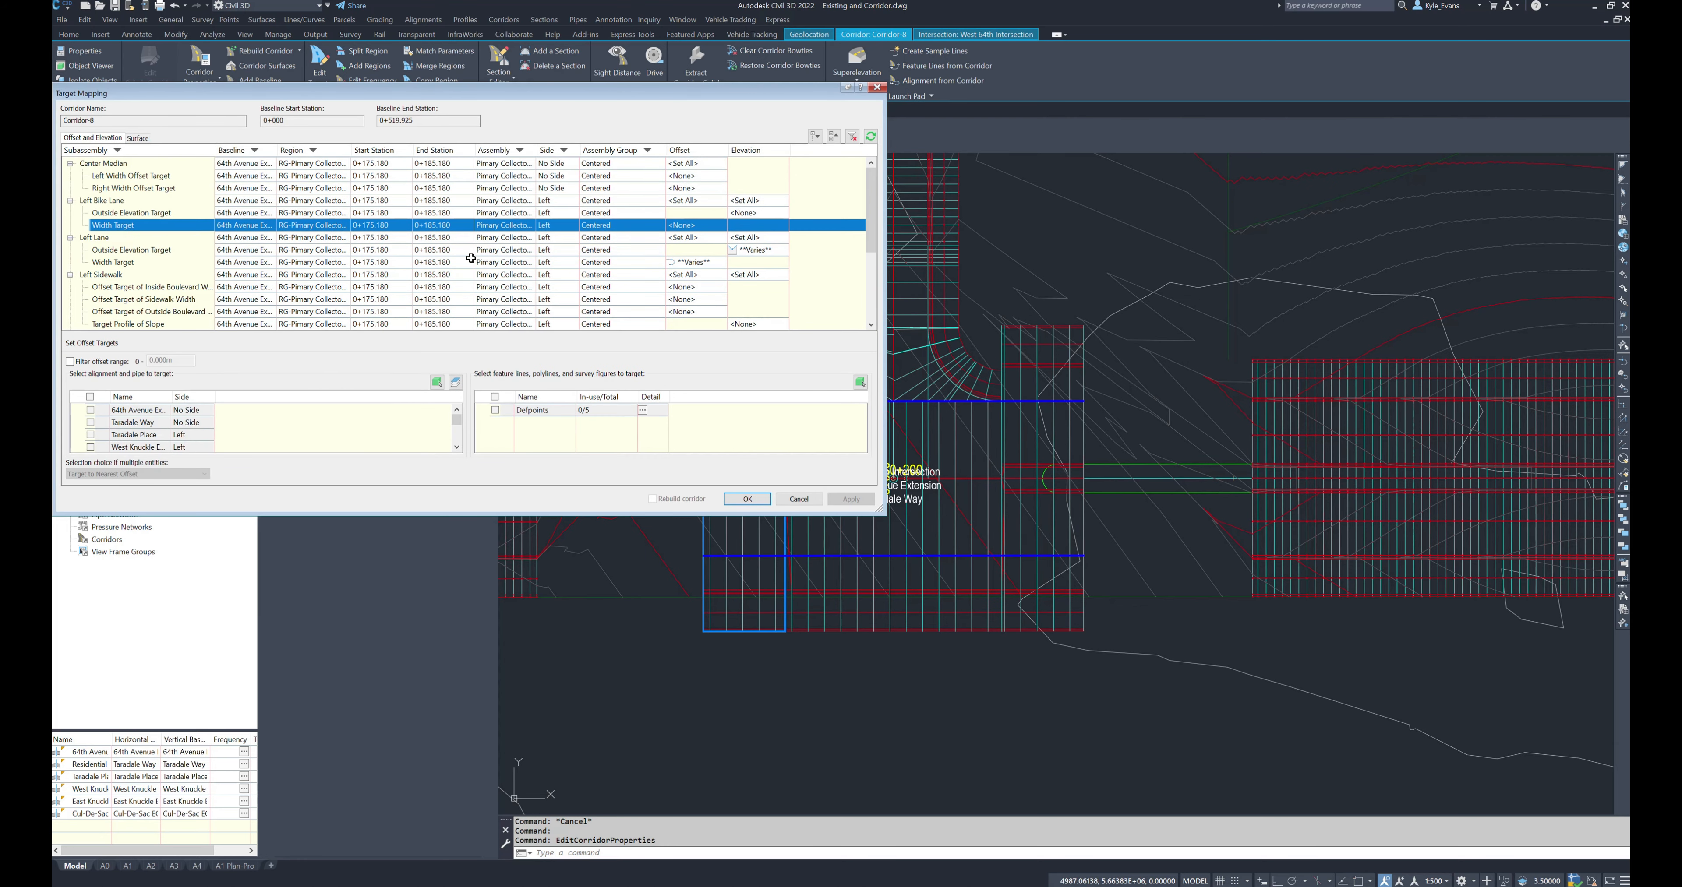
{"action": "left_click", "coordinate": [123, 253]}
{"action": "left_click", "coordinate": [126, 263]}
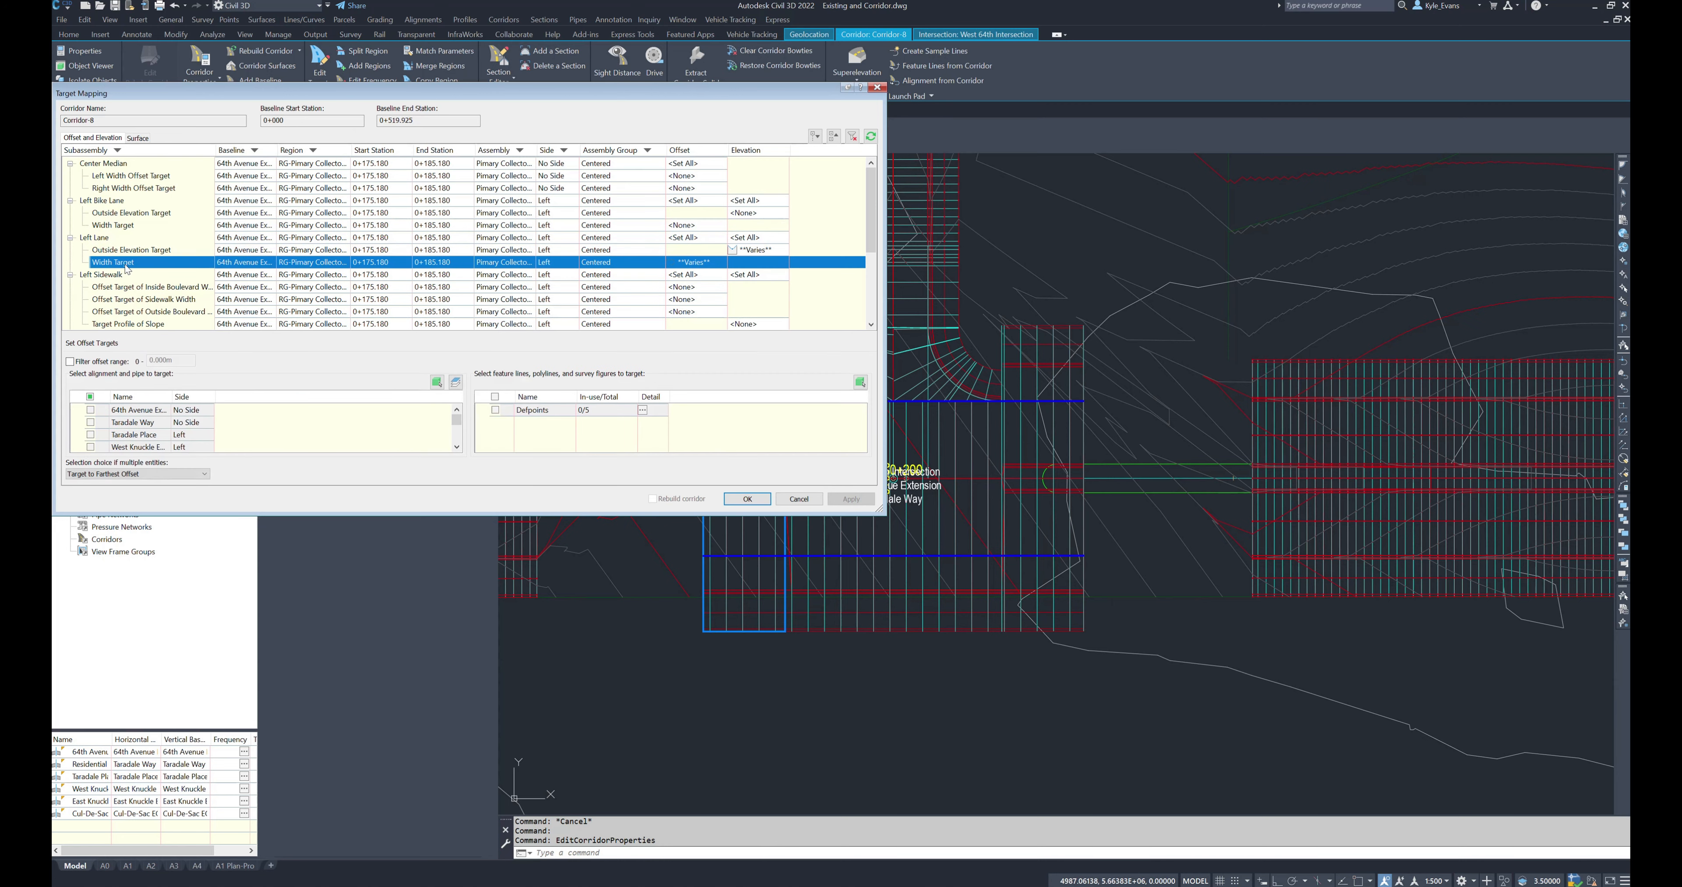
{"action": "key", "text": "Up"}
{"action": "left_click", "coordinate": [89, 238]}
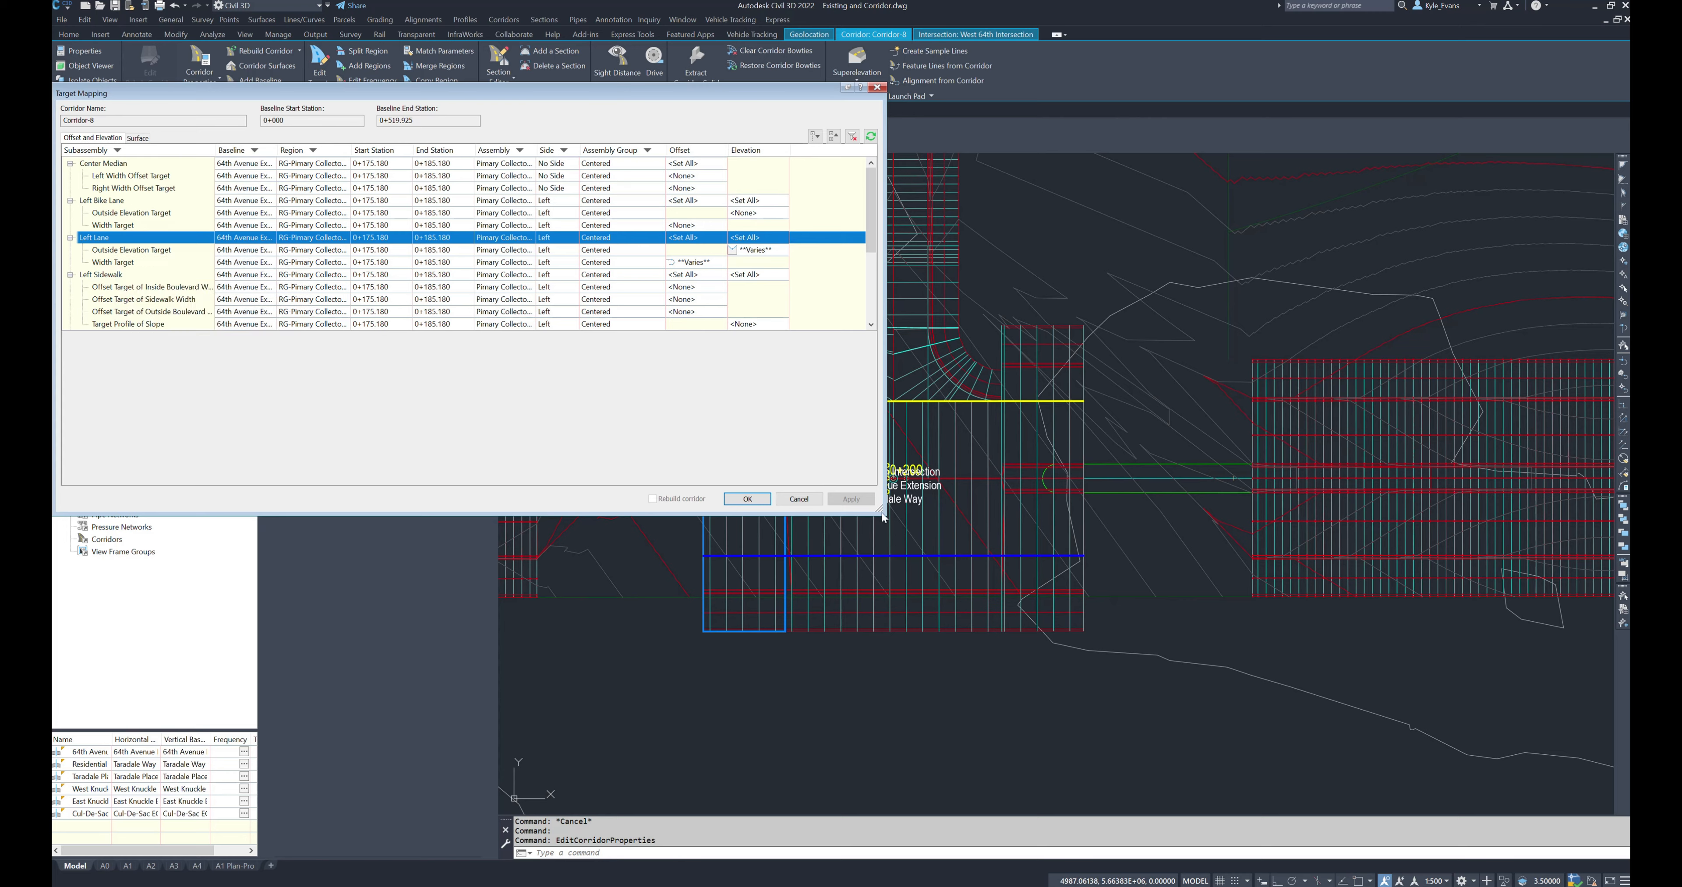
- Remove the left-side 64th Avenue Extension profile from the Left Lane's Outside Elevation Target
{"action": "mouse_move", "coordinate": [879, 510]}
{"action": "left_mouse_down"}
{"action": "mouse_move", "coordinate": [737, 463]}
{"action": "mouse_move", "coordinate": [784, 481]}
{"action": "left_mouse_up"}
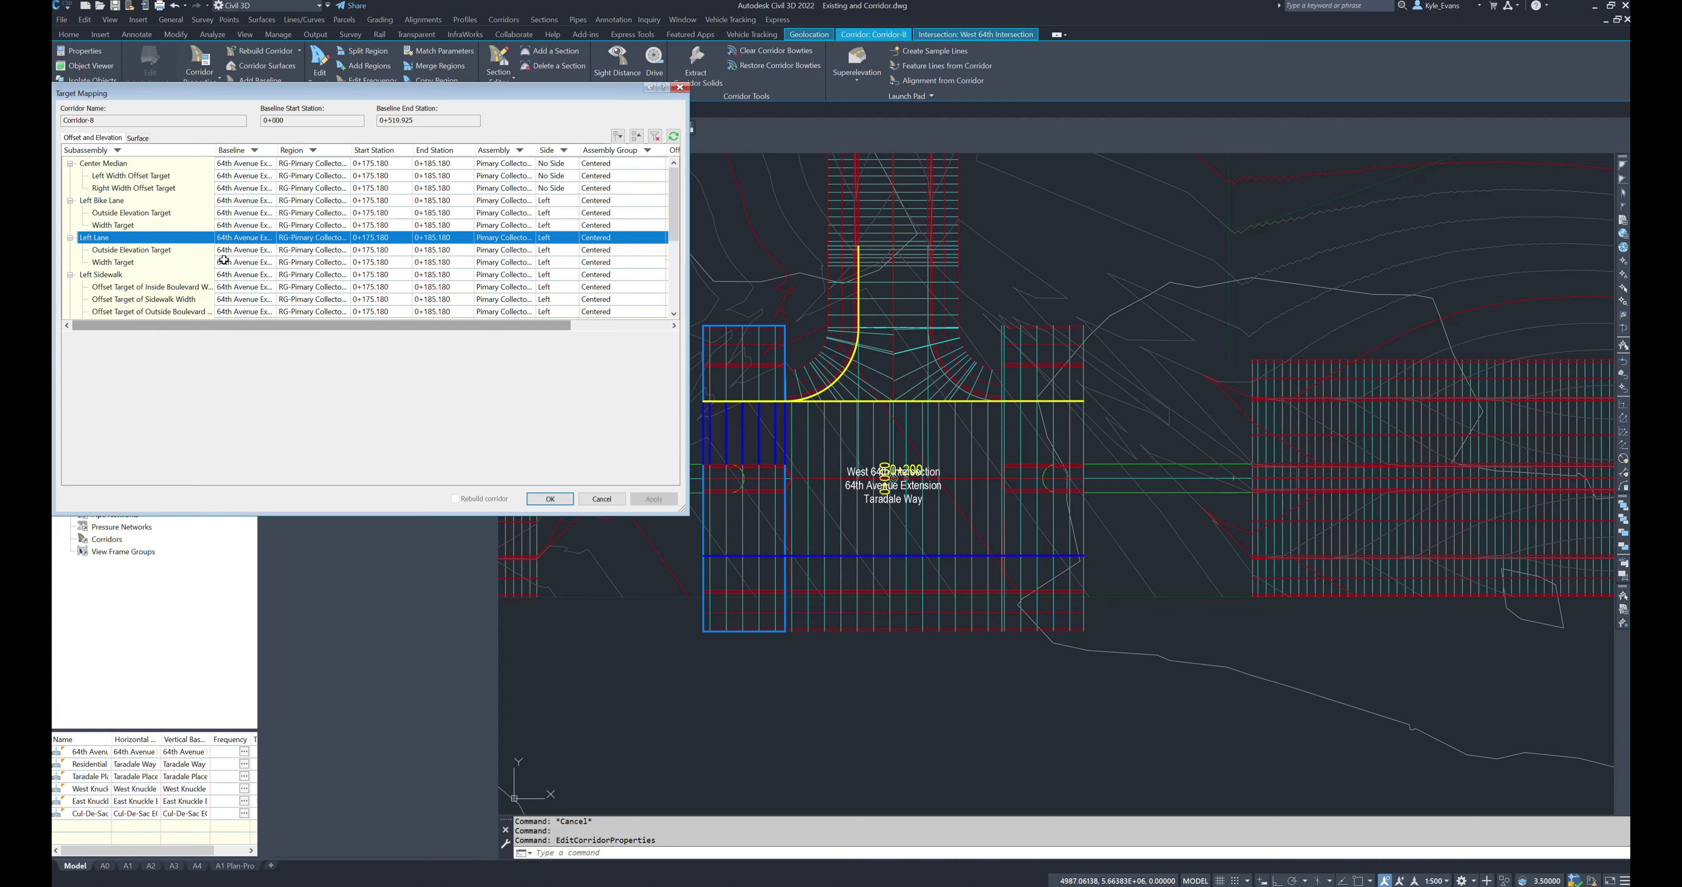
{"action": "key", "text": "Down"}
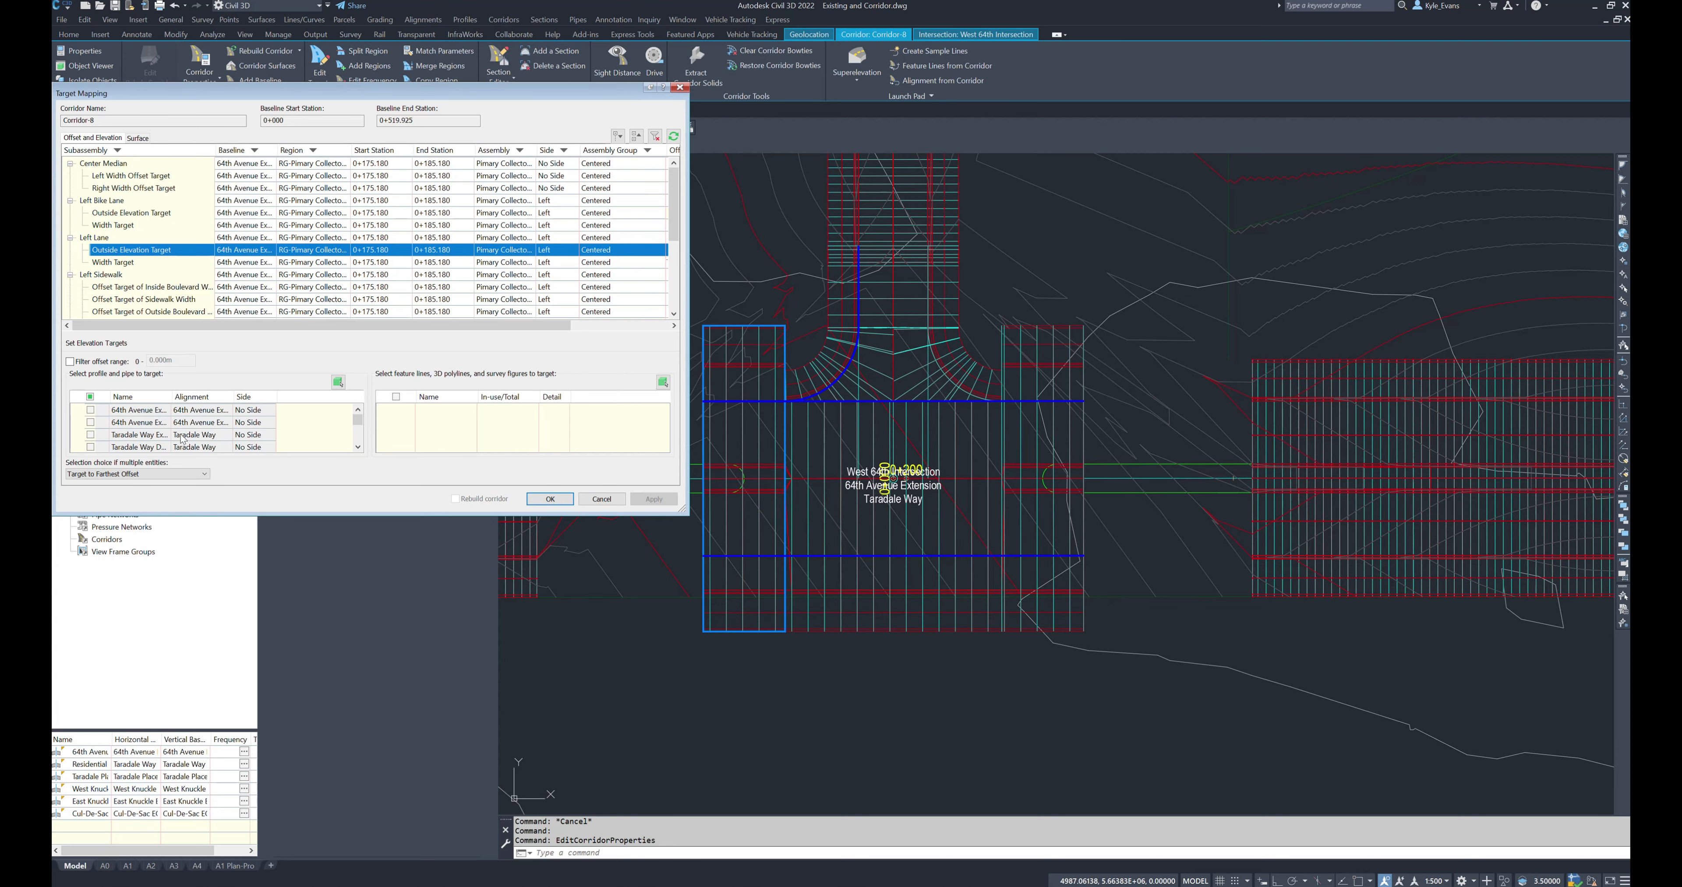
{"action": "left_click_drag", "start_coordinate": [681, 508], "coordinate": [605, 763]}
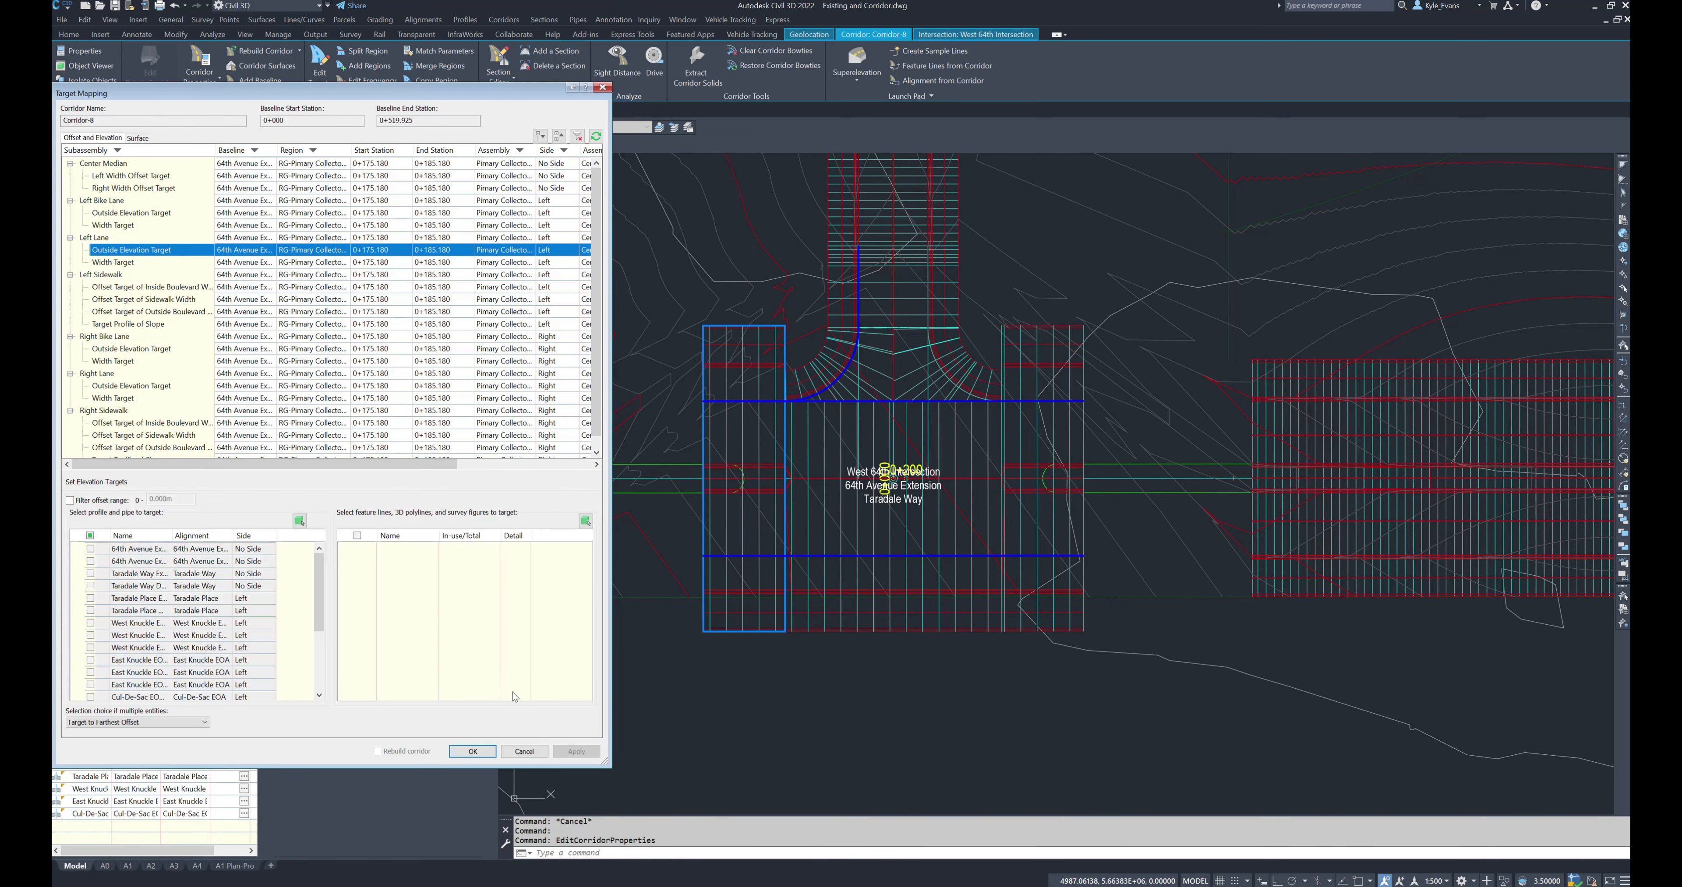
{"action": "scroll", "coordinate": [228, 659], "scroll_direction": "down", "scroll_amount": 3}
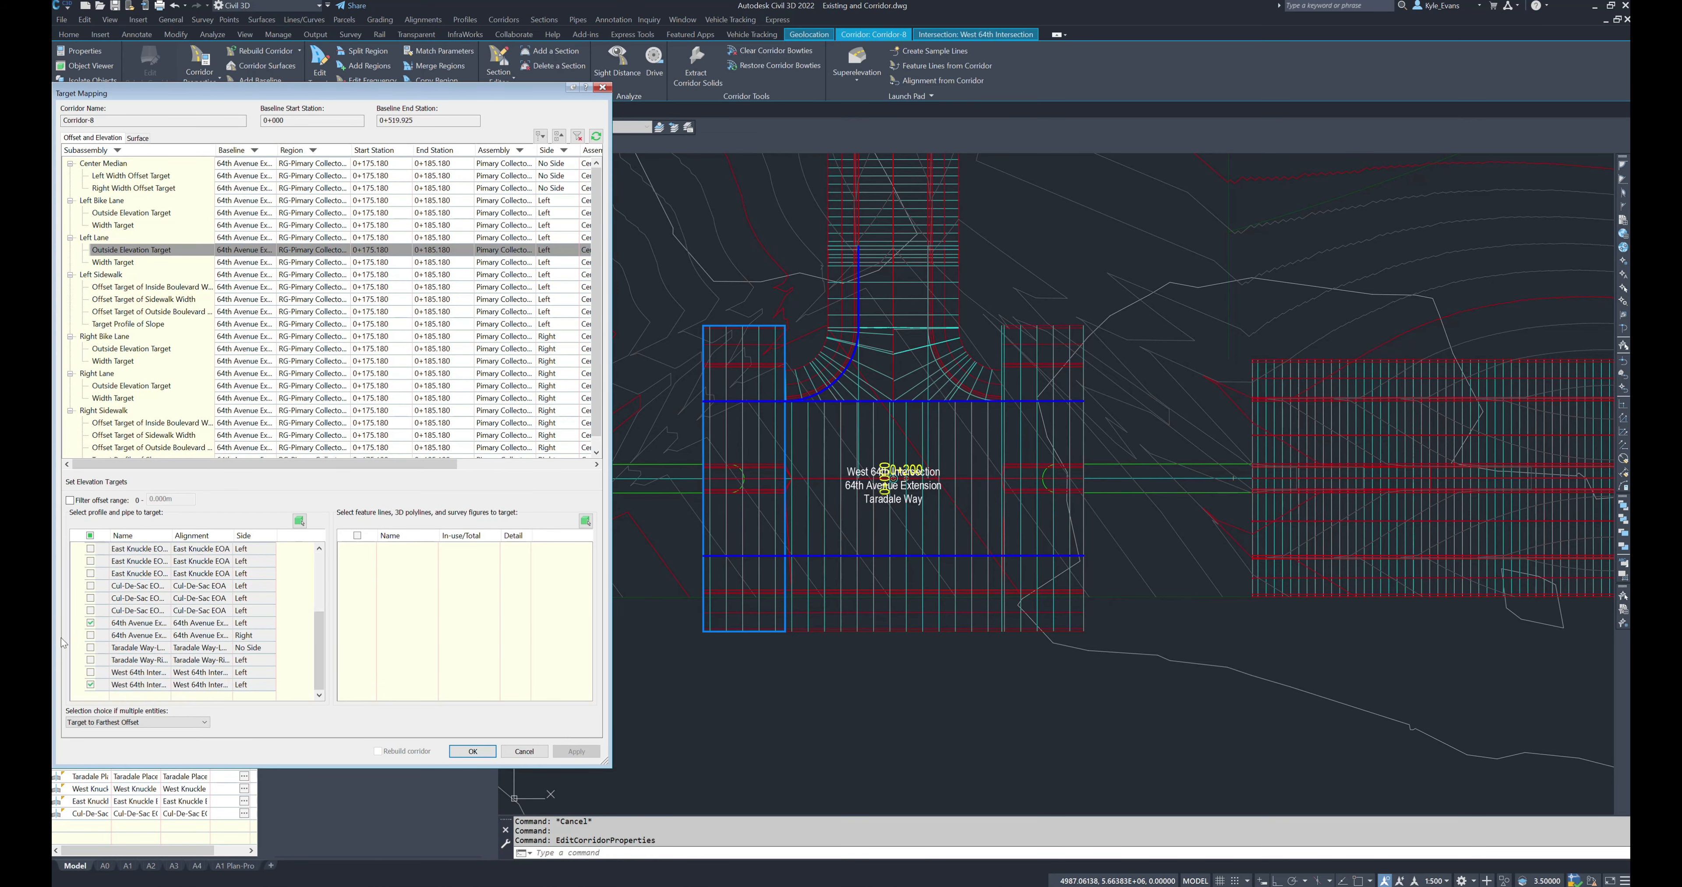
{"action": "left_click", "coordinate": [91, 624]}
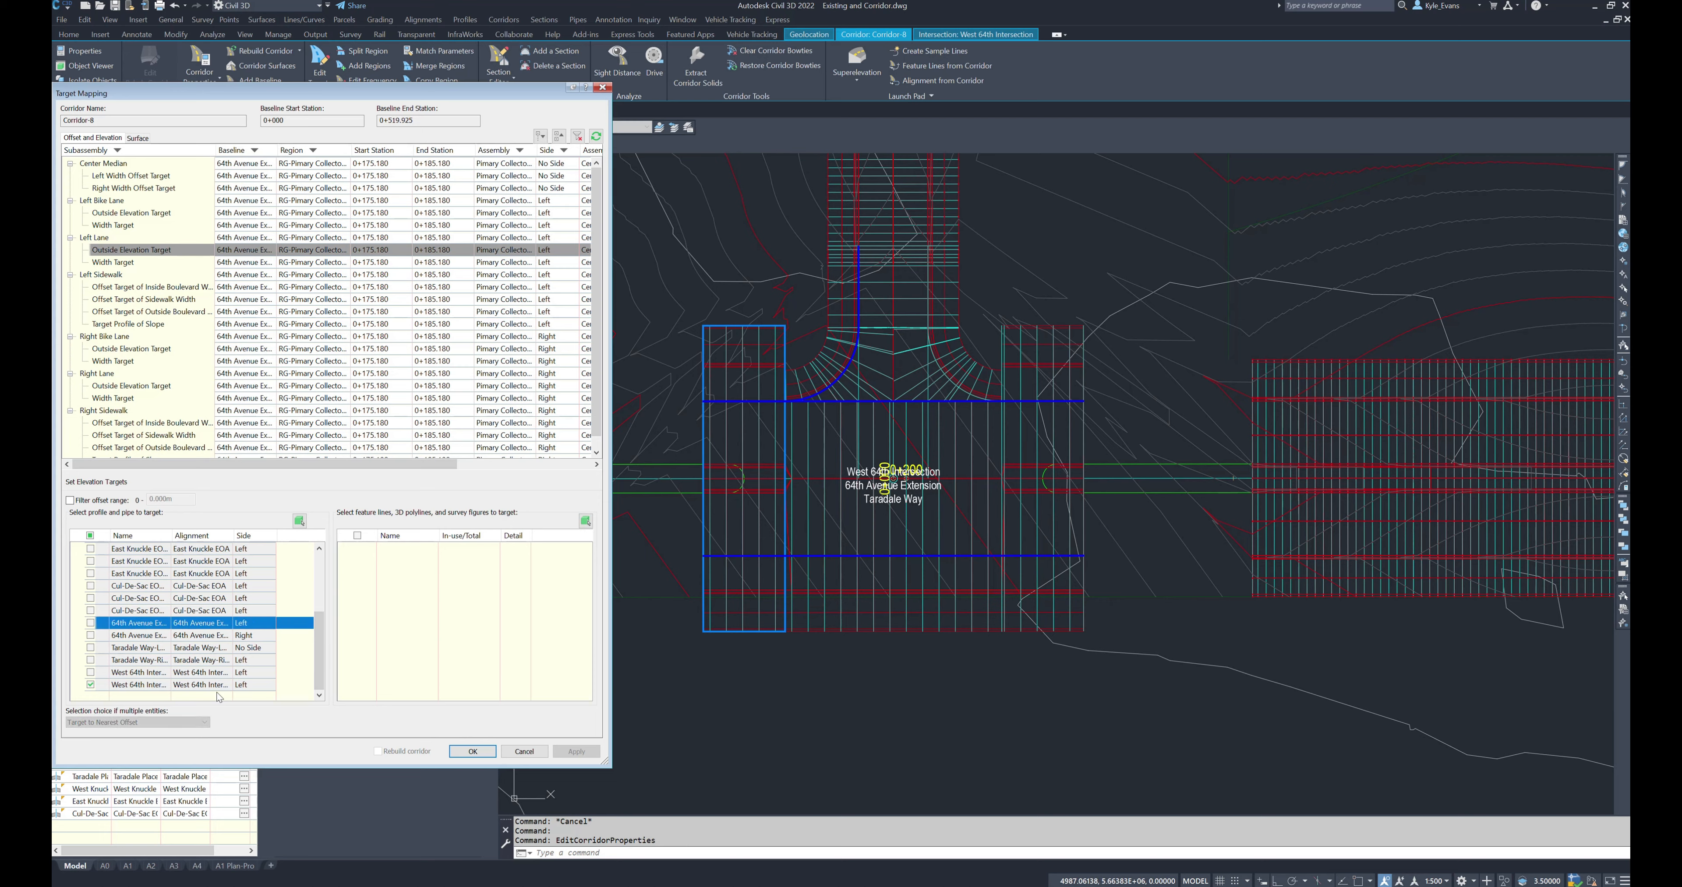
- Clear the remaining West 64th Intersection profile from the Left Lane's Outside Elevation Target and both alignments from its Width Target, accepting the mapping
{"action": "left_click", "coordinate": [90, 685]}
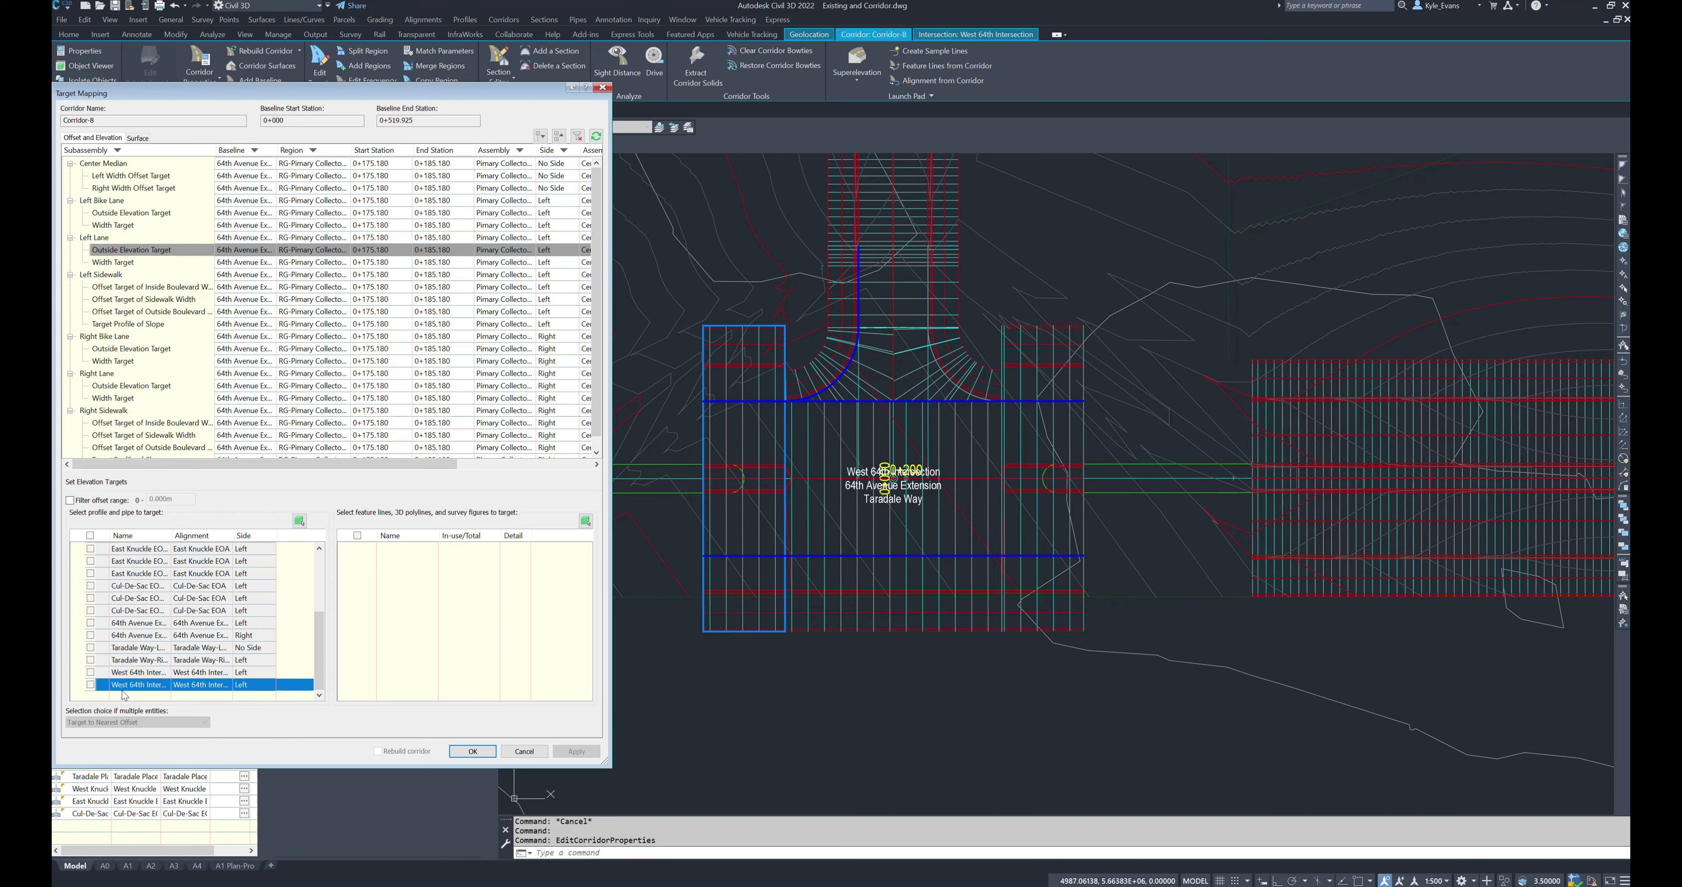
{"action": "left_click", "coordinate": [121, 262]}
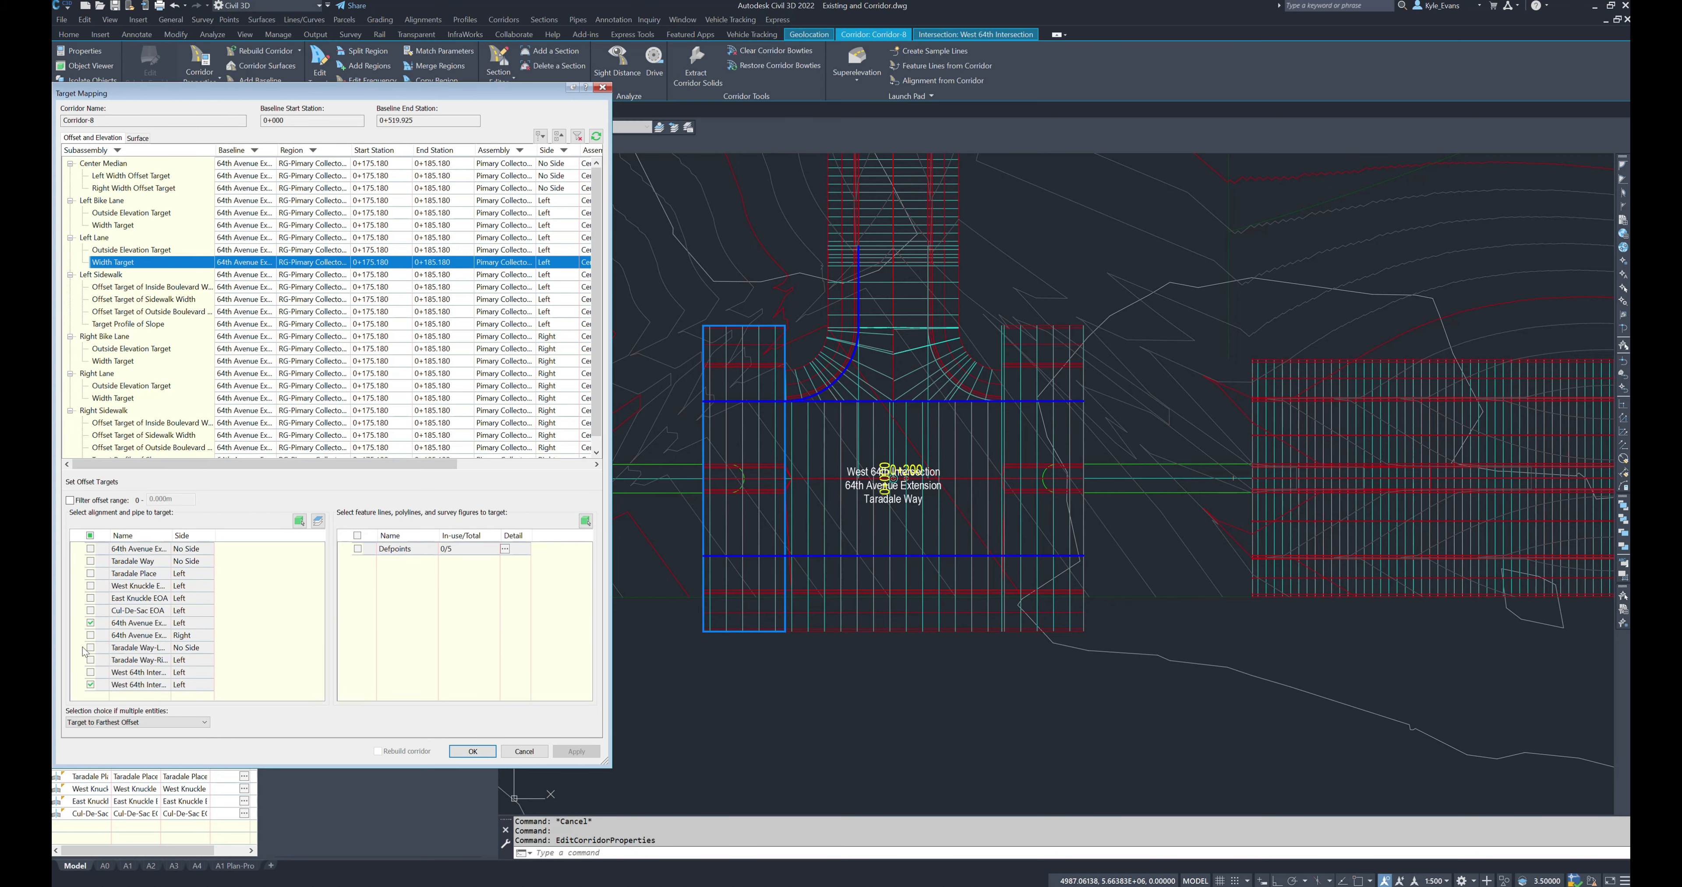
{"action": "left_click", "coordinate": [90, 622]}
{"action": "left_click", "coordinate": [90, 684]}
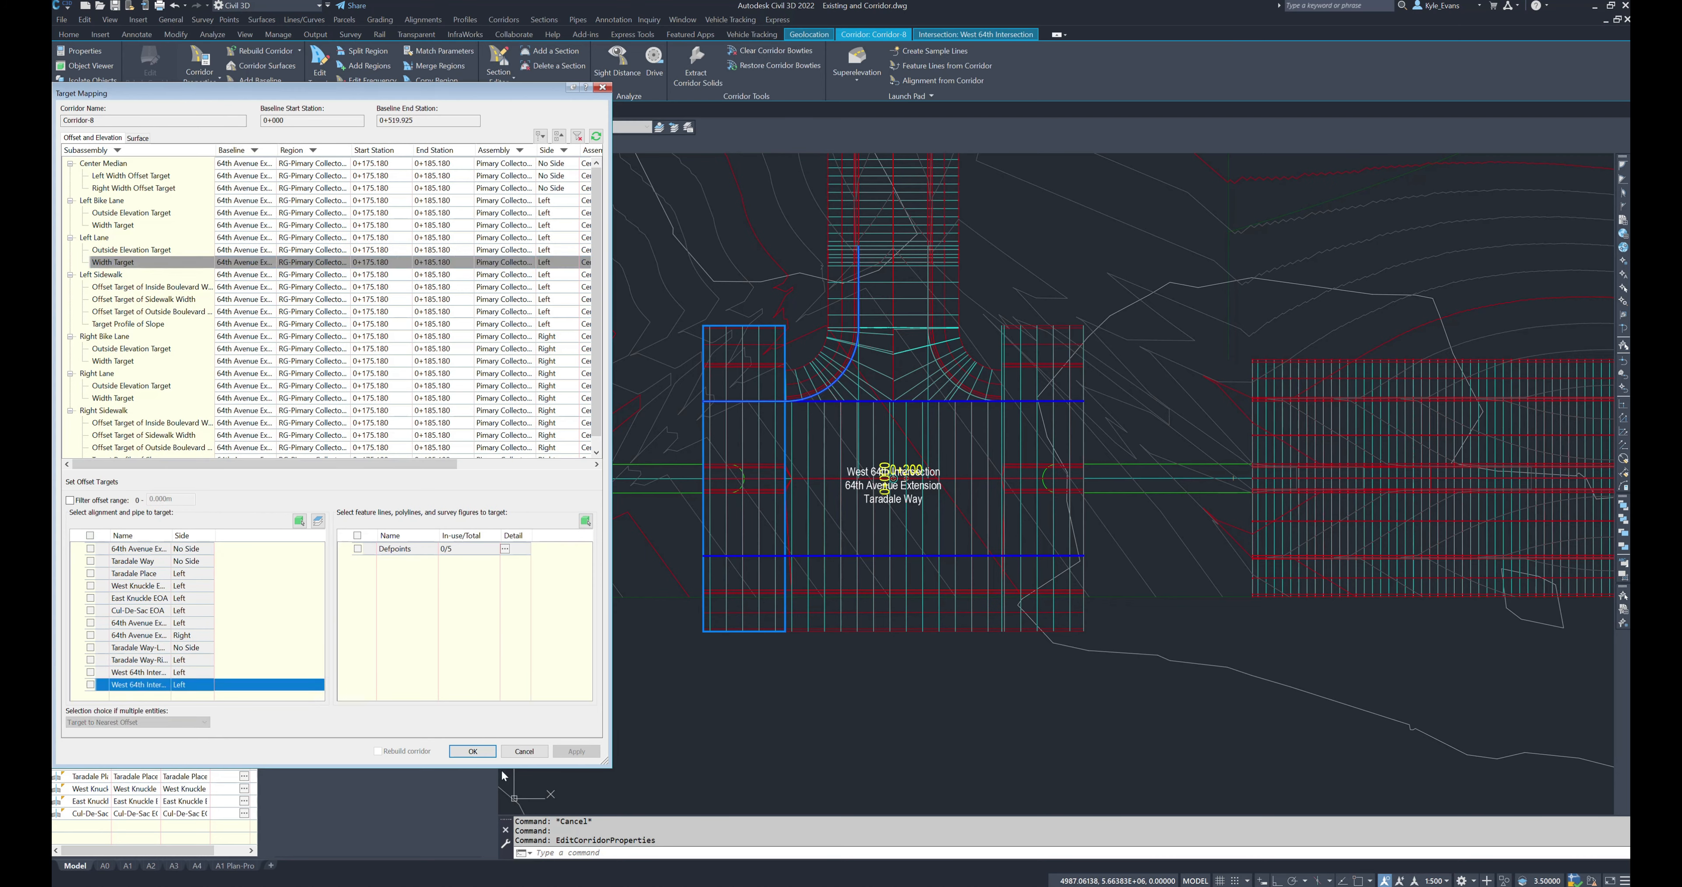
{"action": "left_click", "coordinate": [488, 747]}
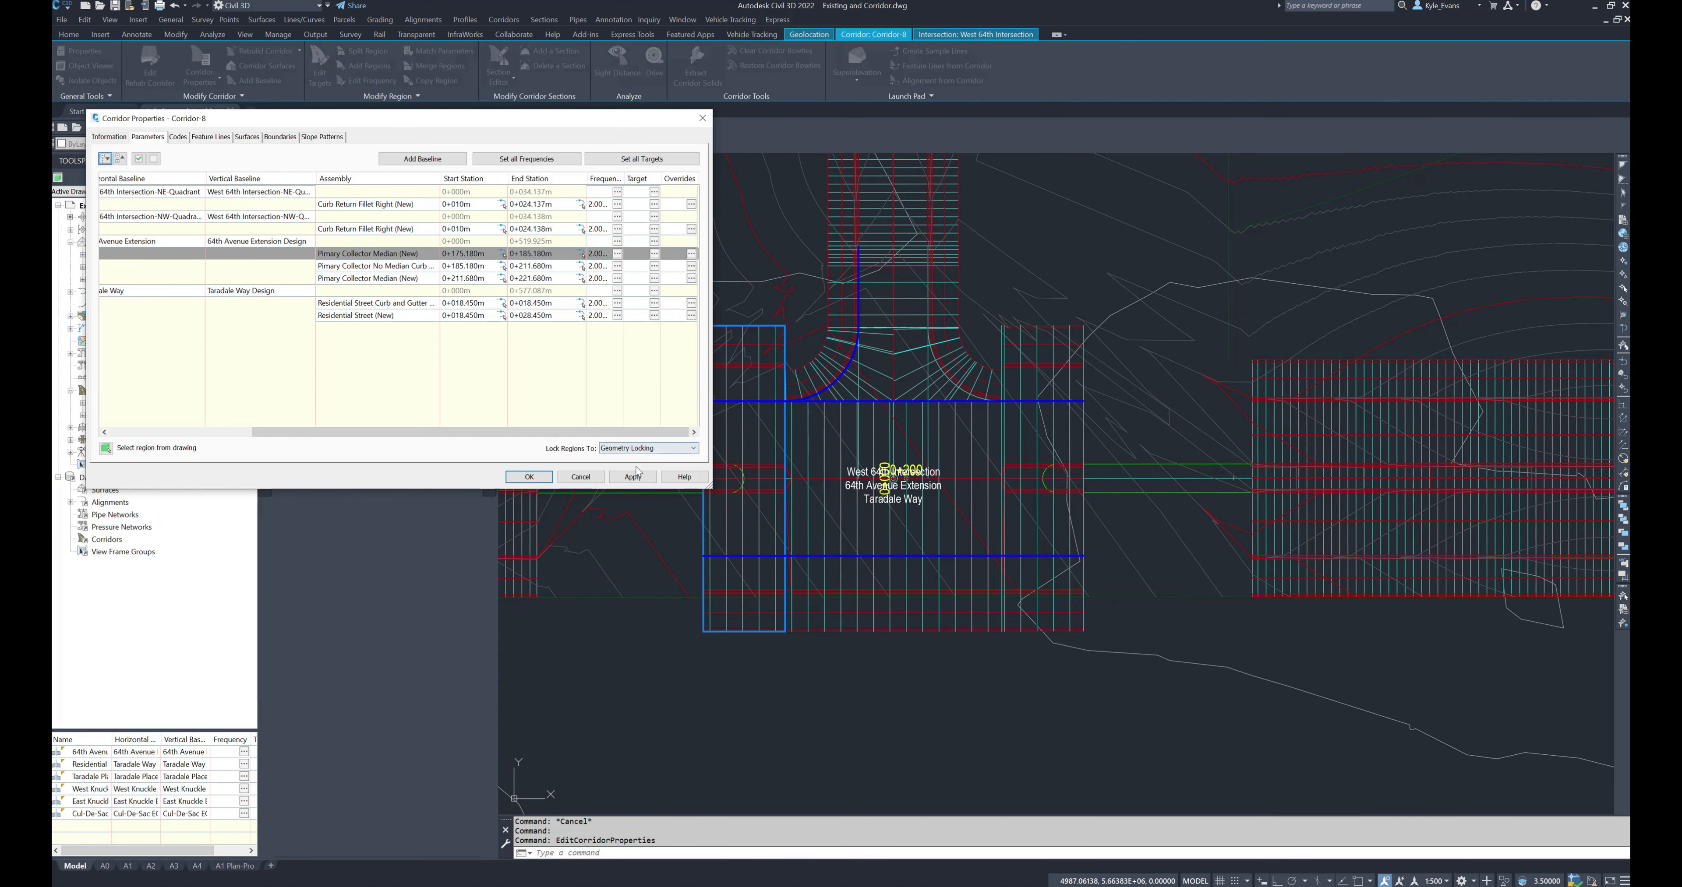
- Apply the target changes with a corridor rebuild and close the corridor properties
{"action": "left_click", "coordinate": [620, 478]}
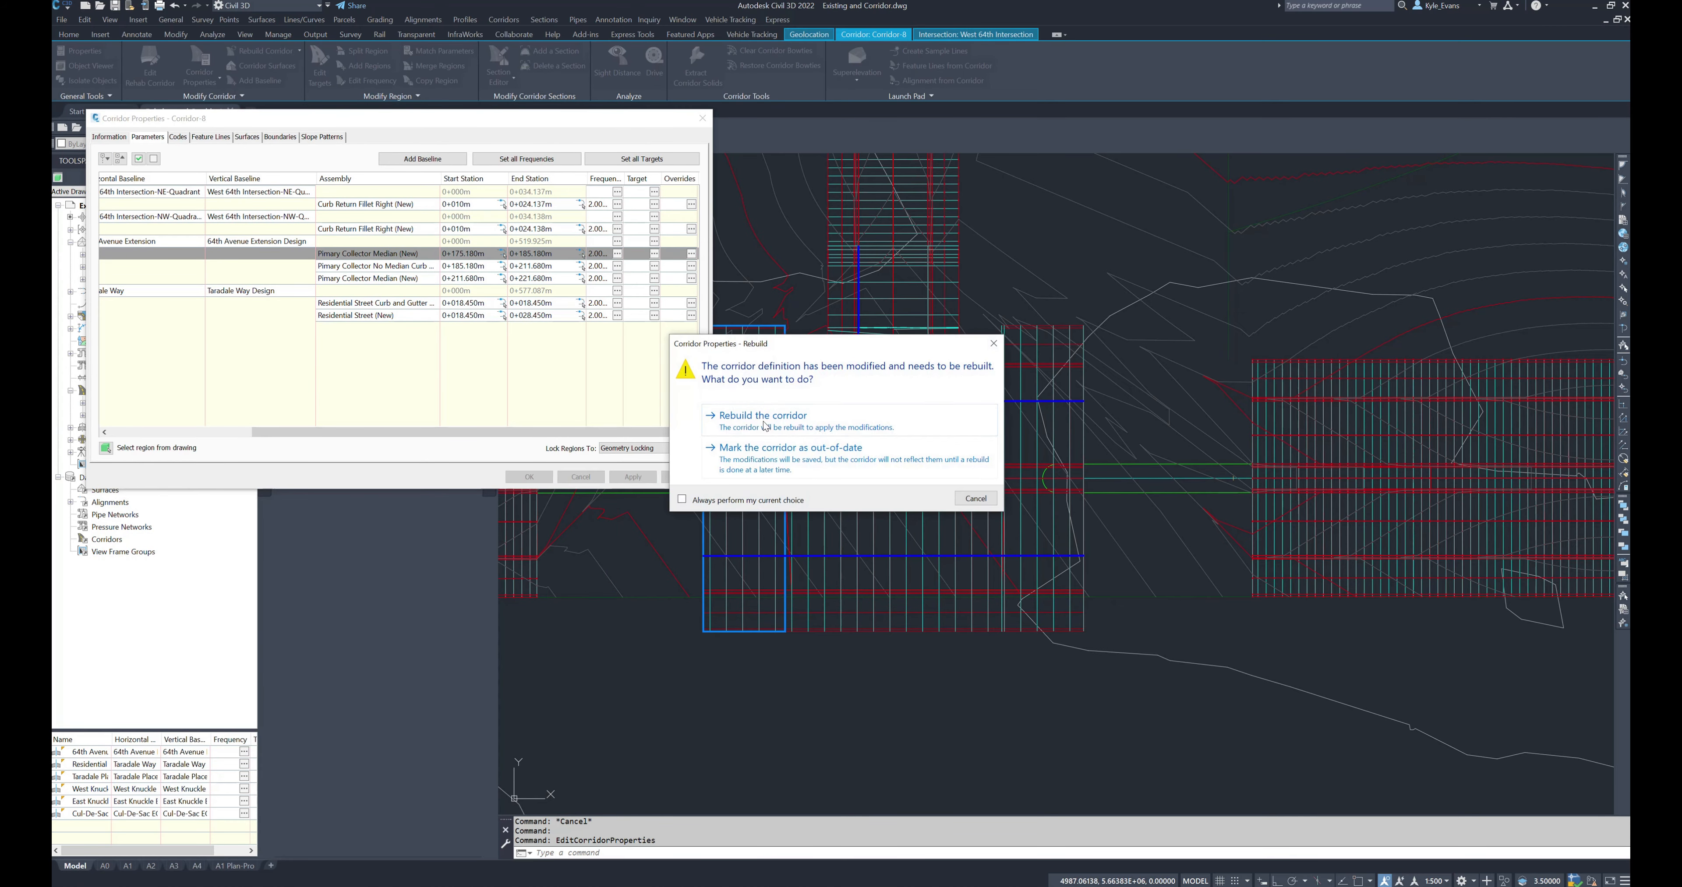
{"action": "left_click", "coordinate": [764, 417]}
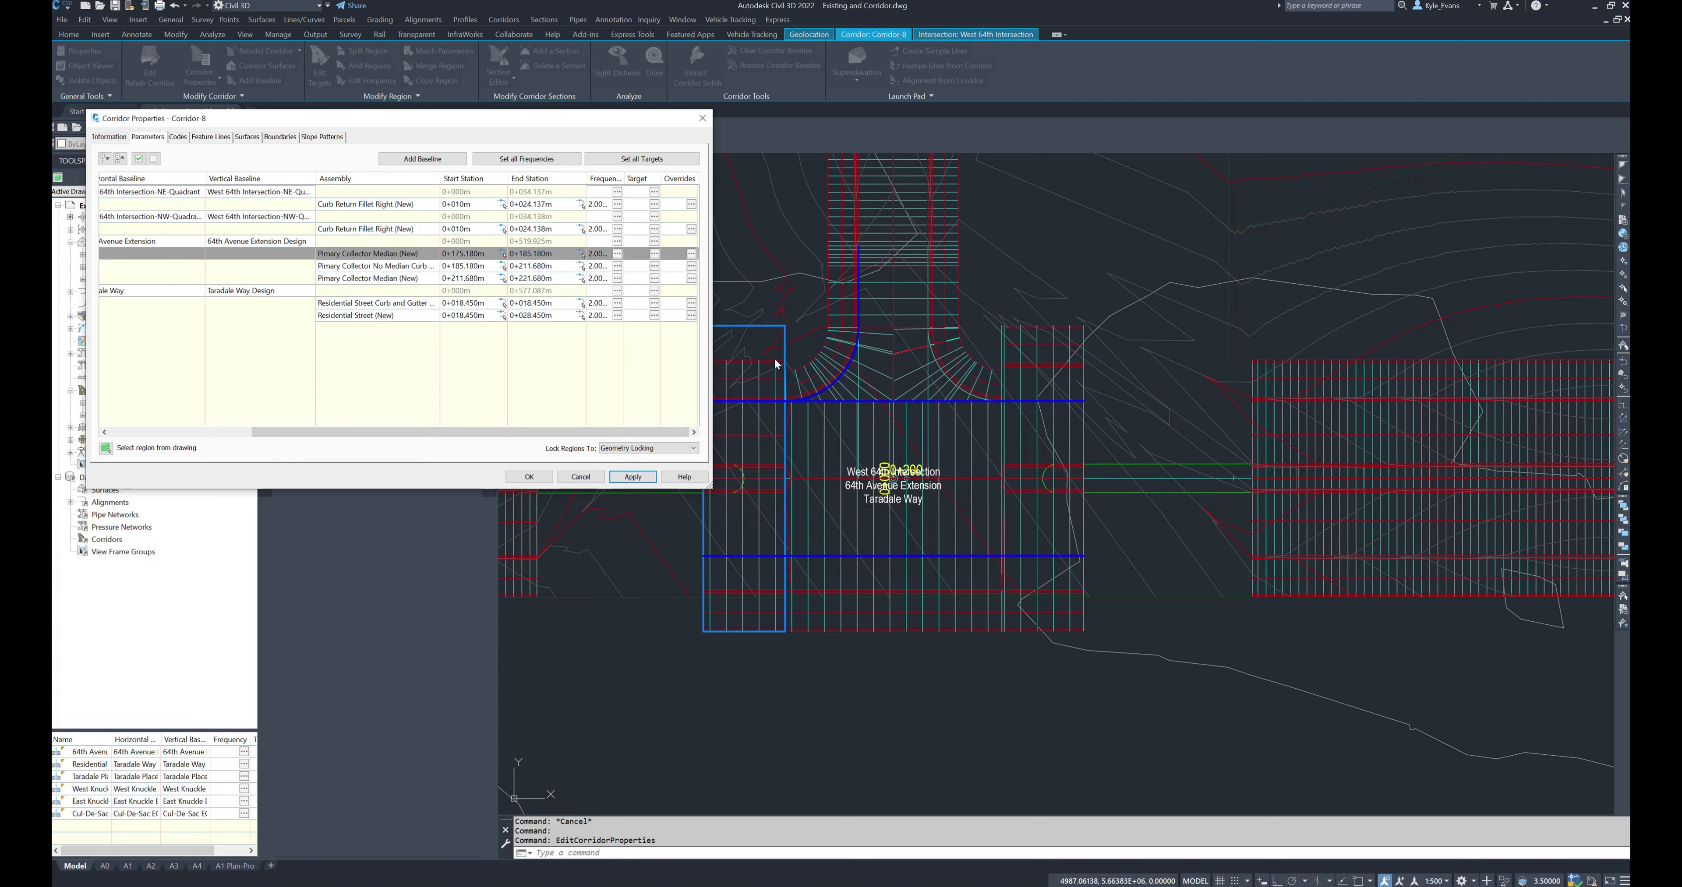
{"action": "left_click", "coordinate": [529, 477]}
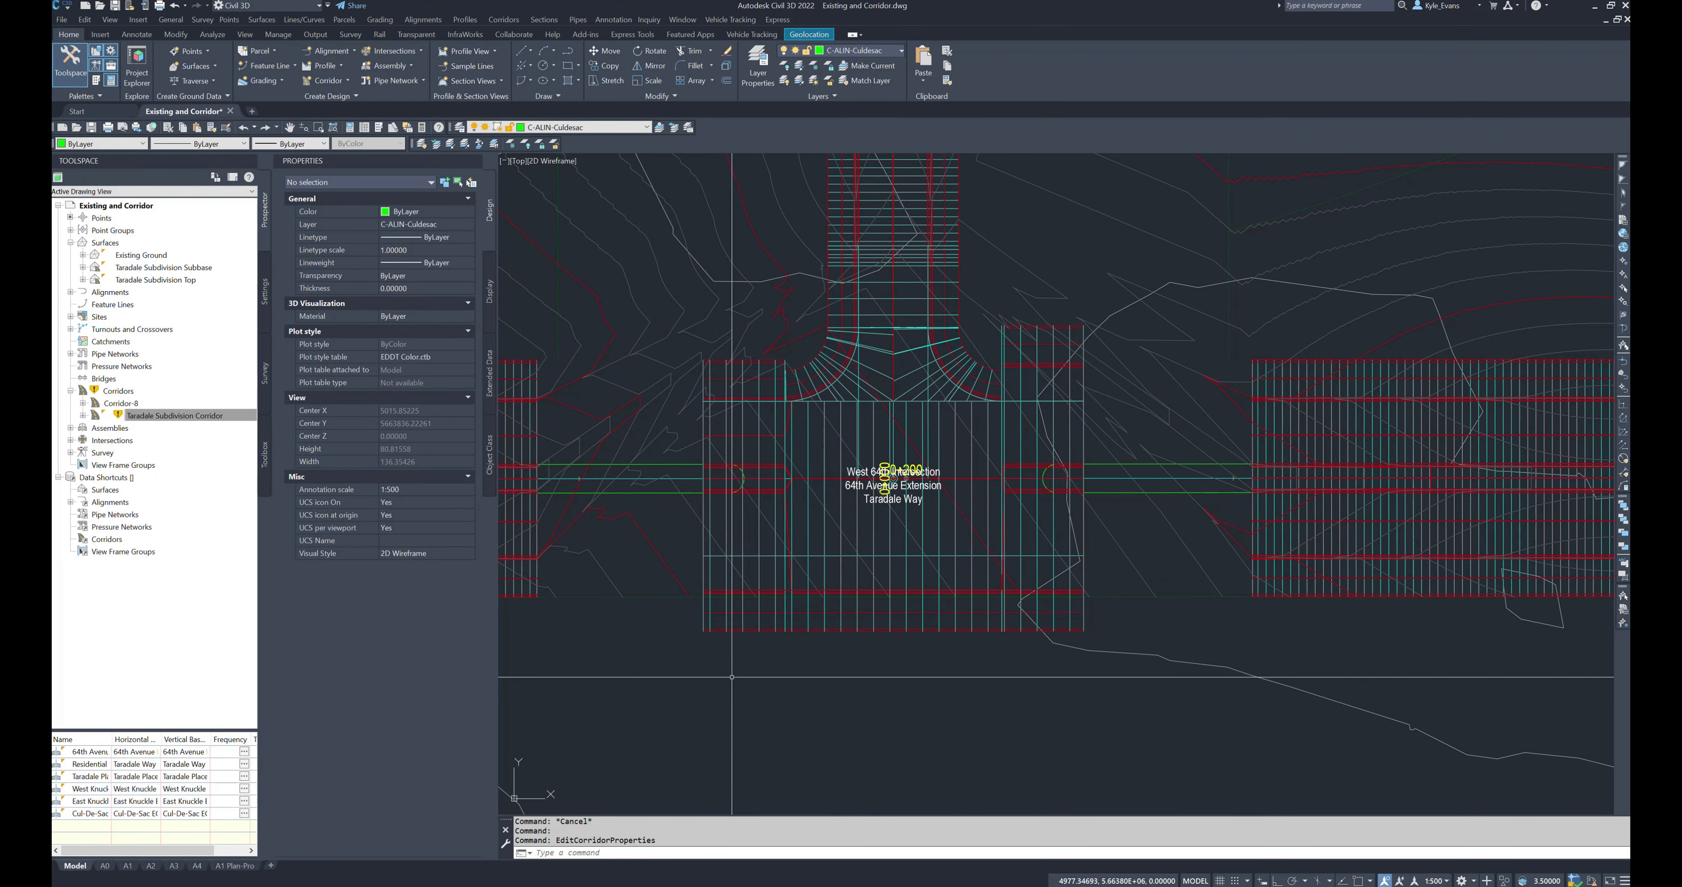
- Reopen the properties of the intersection corridor and the target mapping of the 64th Avenue Extension region starting at 0+175.180
{"action": "middle_click_drag", "start_coordinate": [683, 588], "coordinate": [728, 645]}
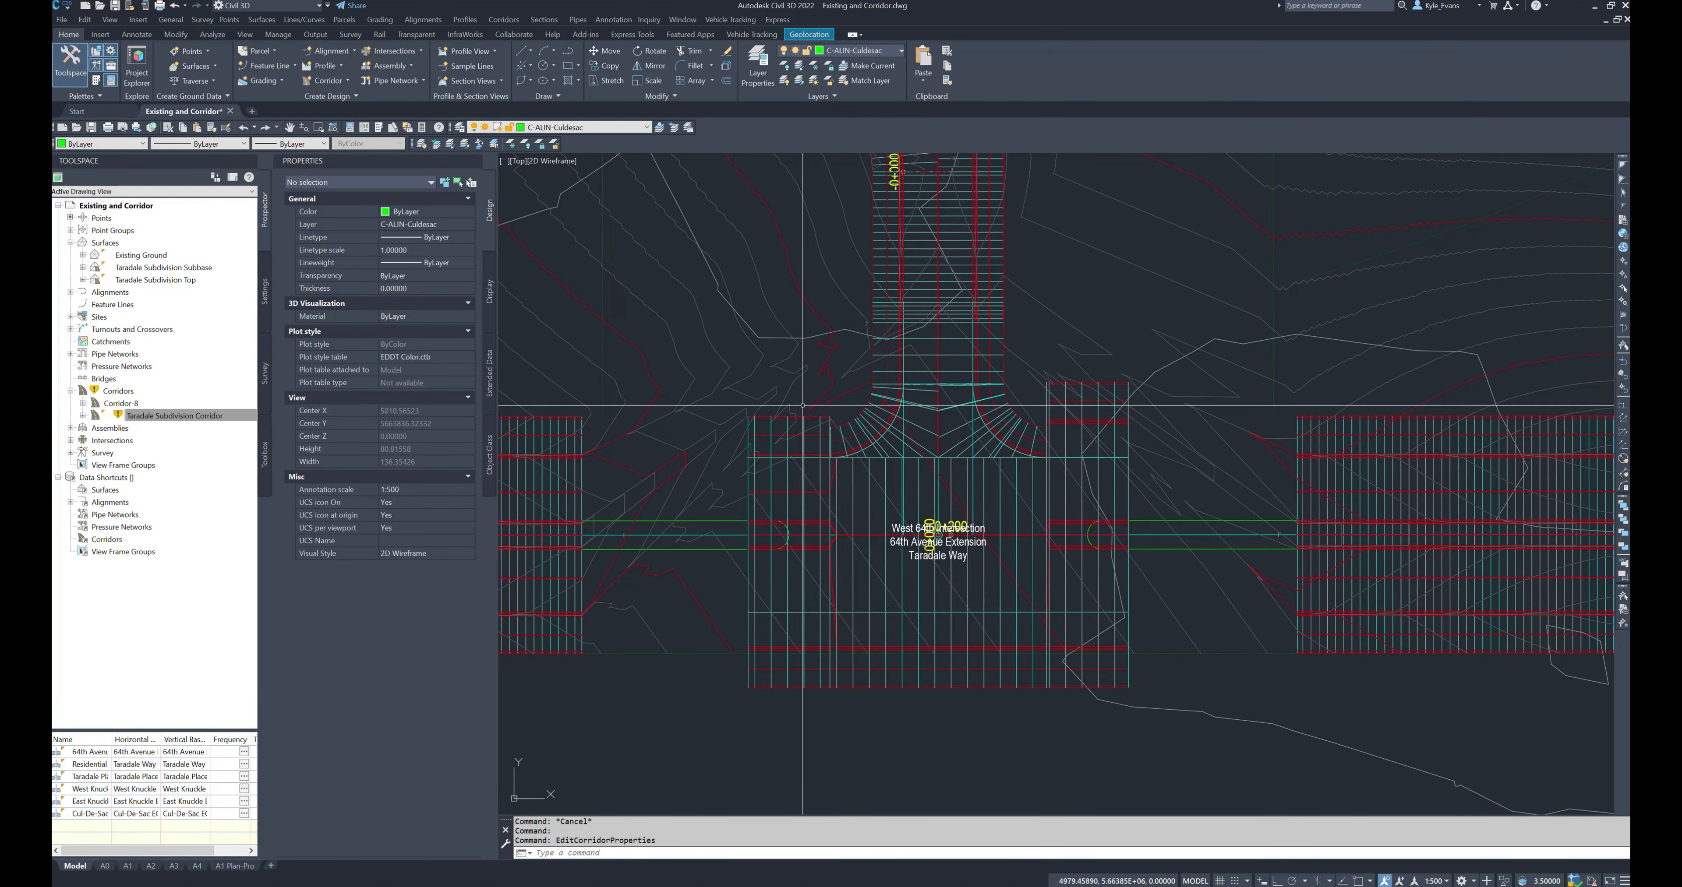
{"action": "left_click", "coordinate": [799, 674]}
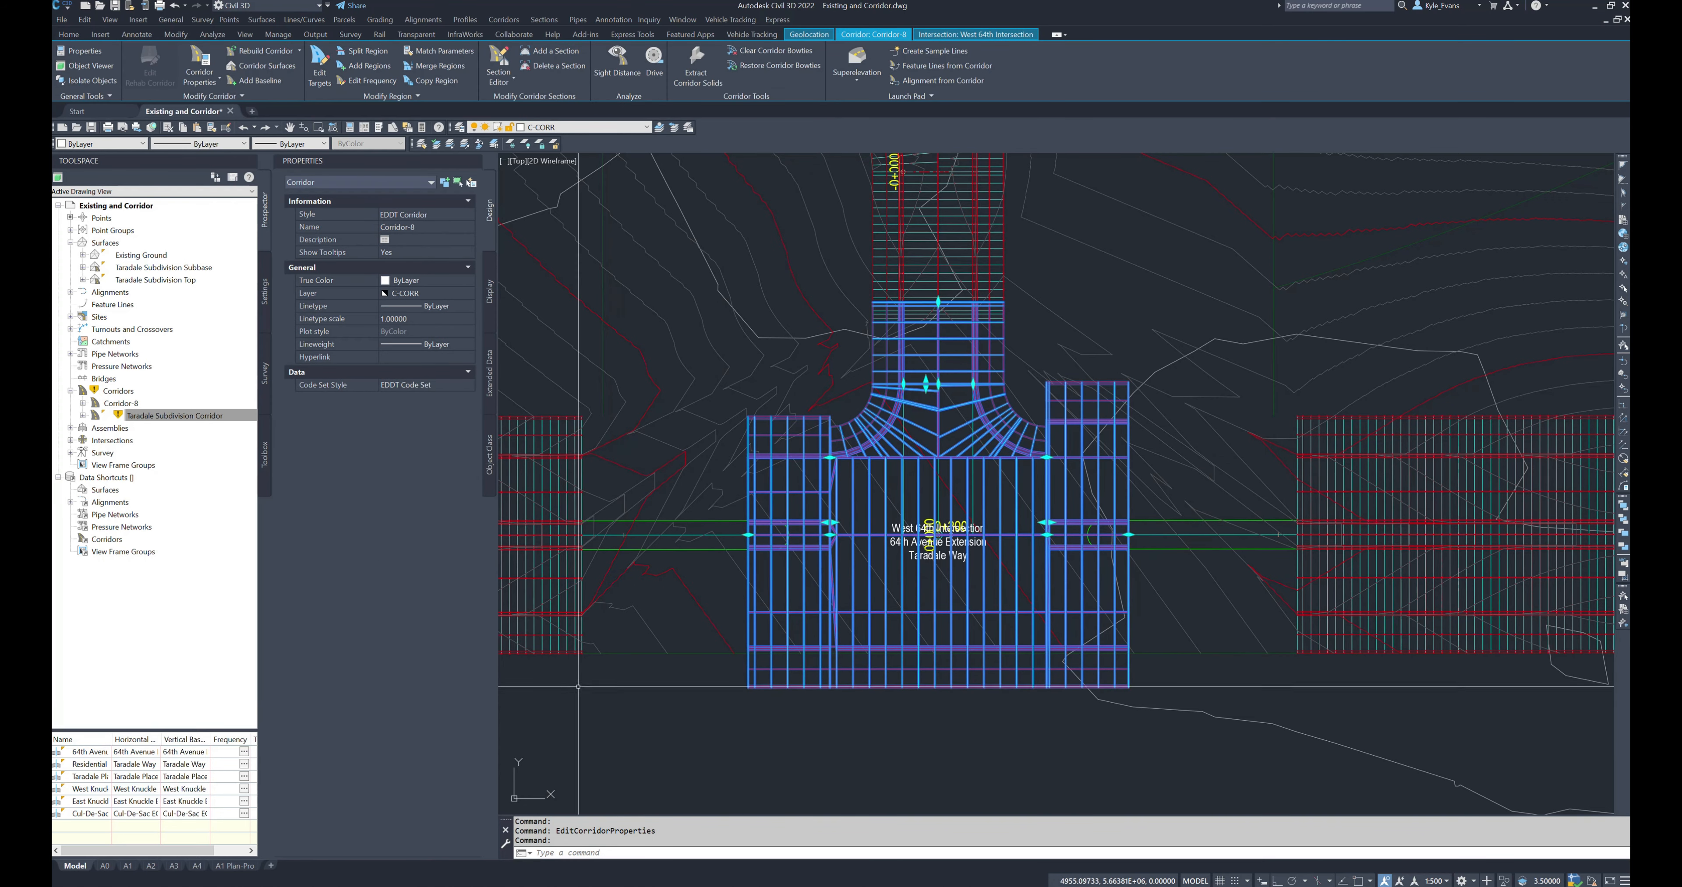
{"action": "right_click", "coordinate": [636, 593]}
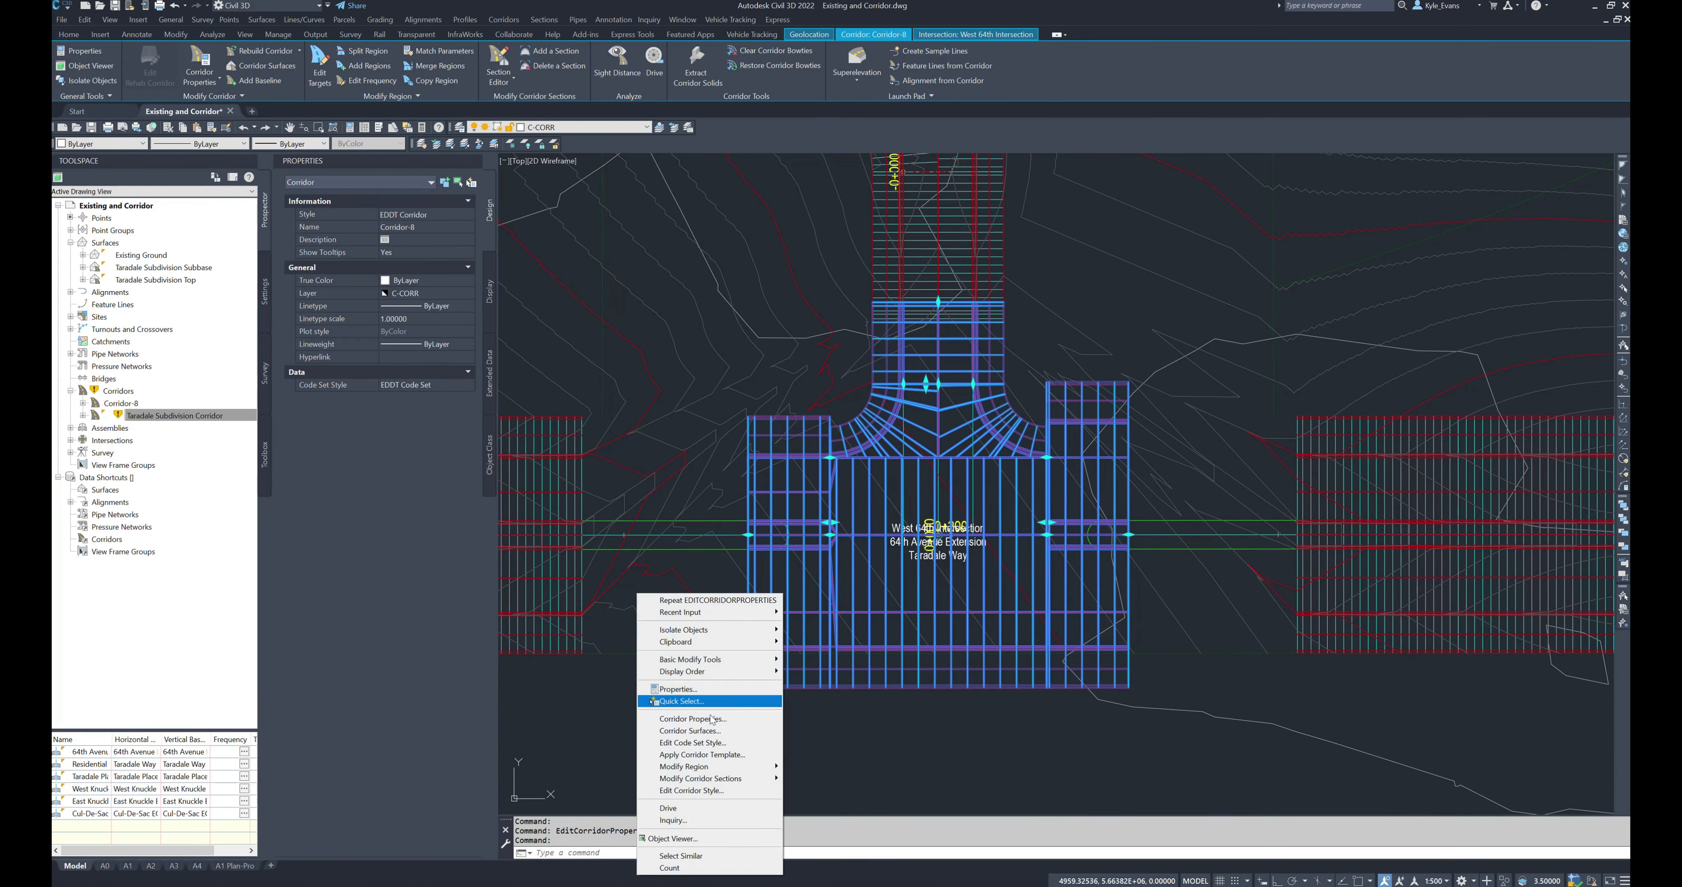
{"action": "left_click", "coordinate": [710, 719]}
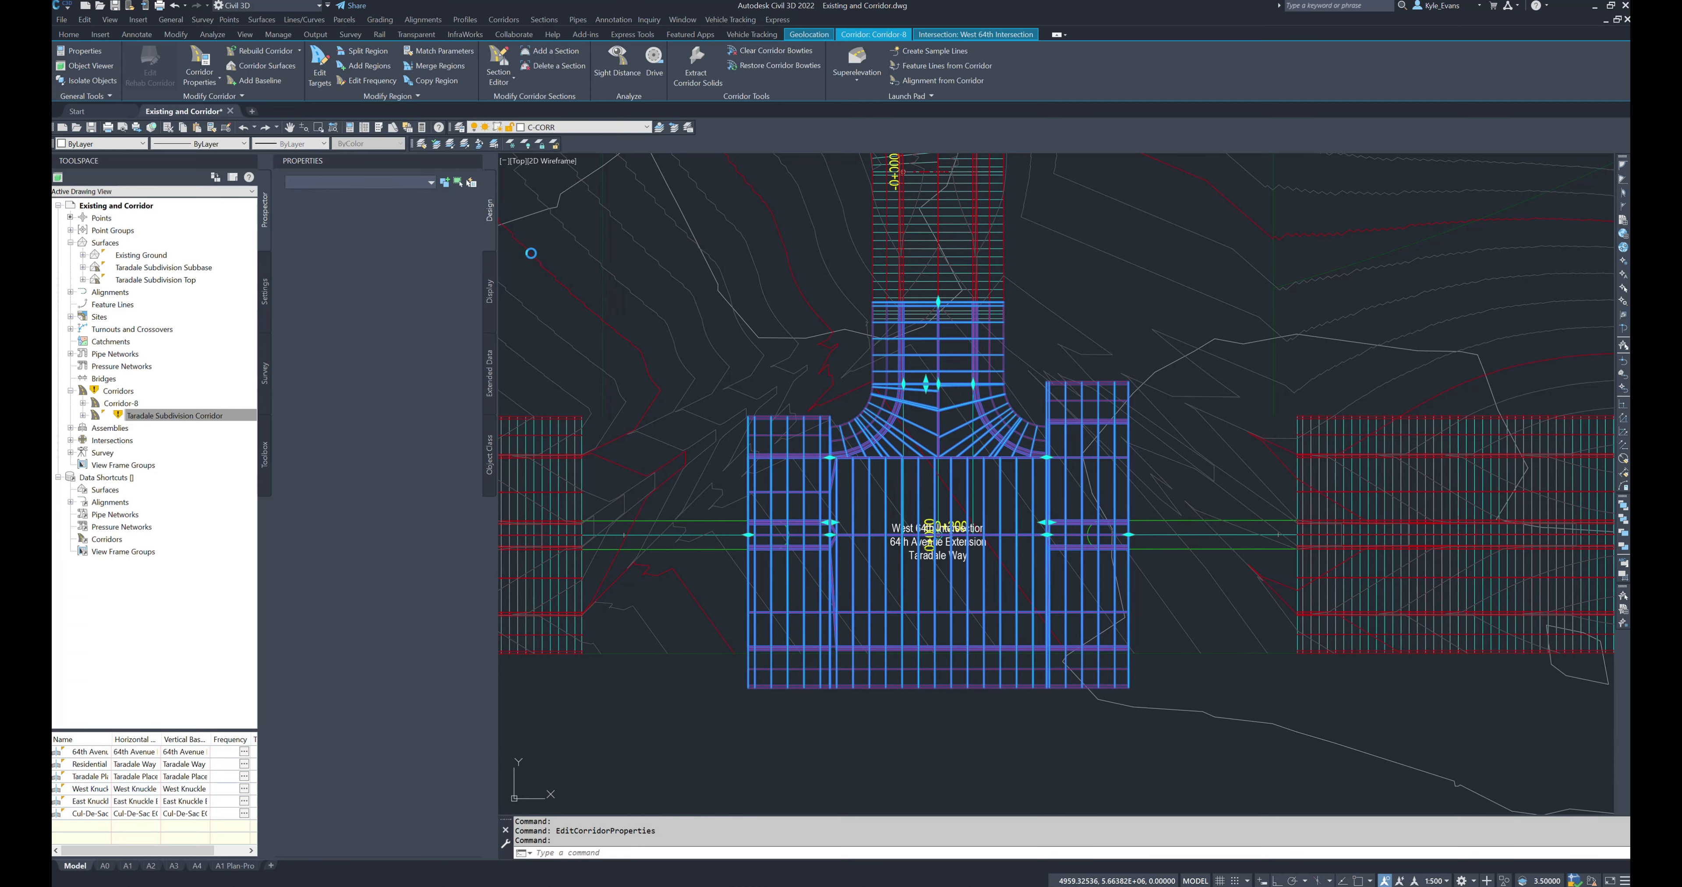
{"action": "left_click", "coordinate": [196, 253]}
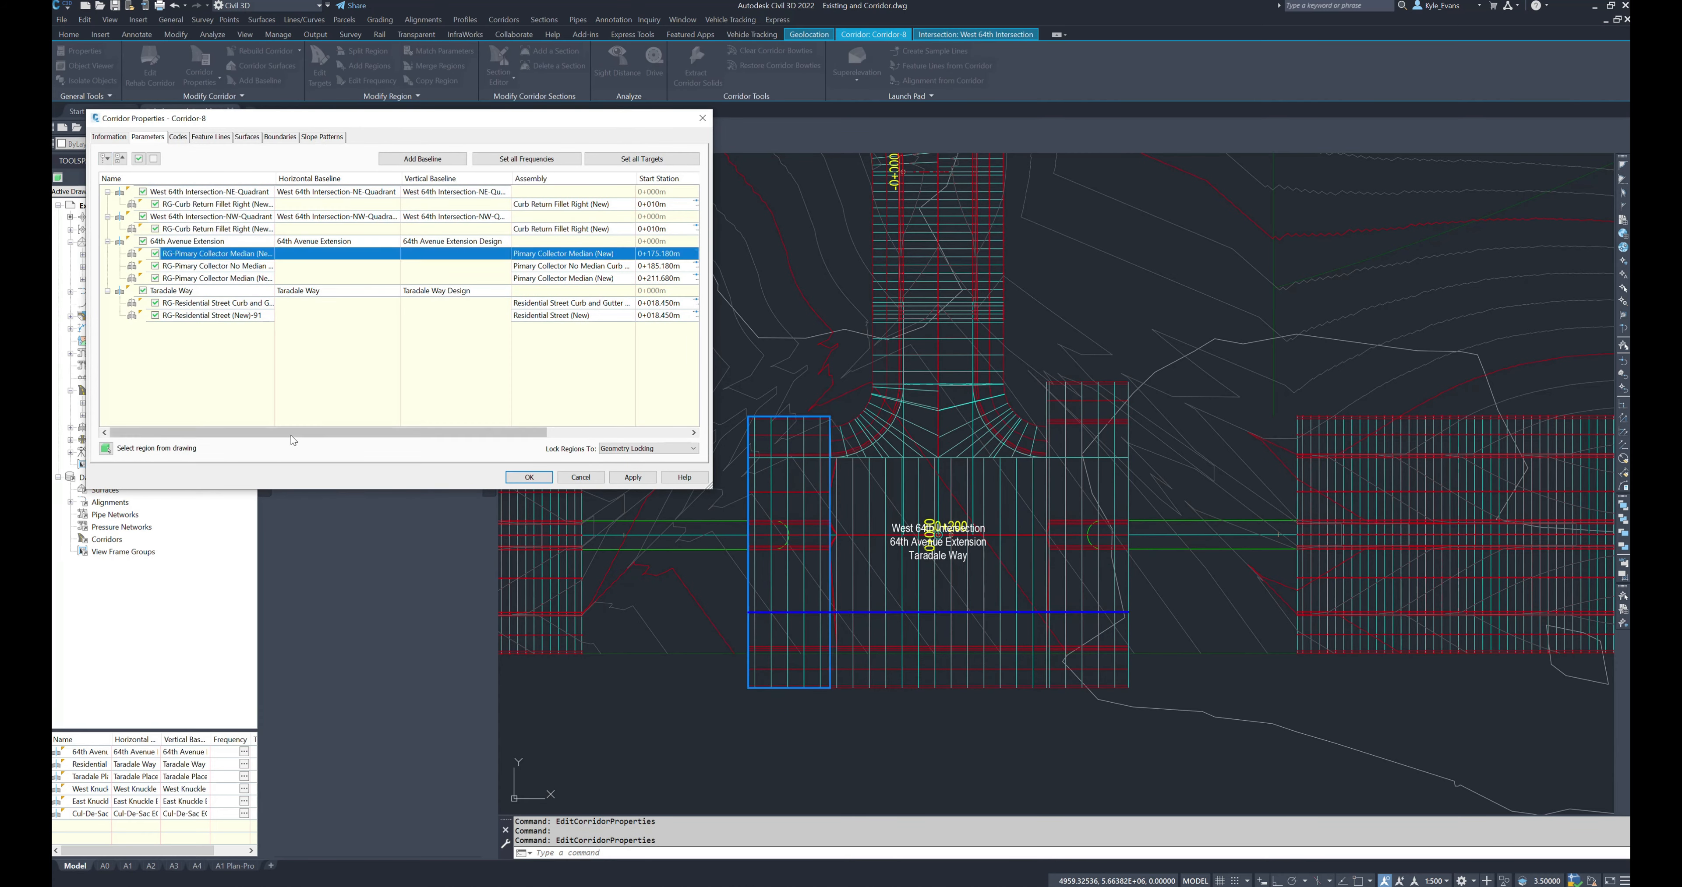
{"action": "left_click_drag", "start_coordinate": [290, 433], "coordinate": [431, 433]}
{"action": "left_click", "coordinate": [654, 254]}
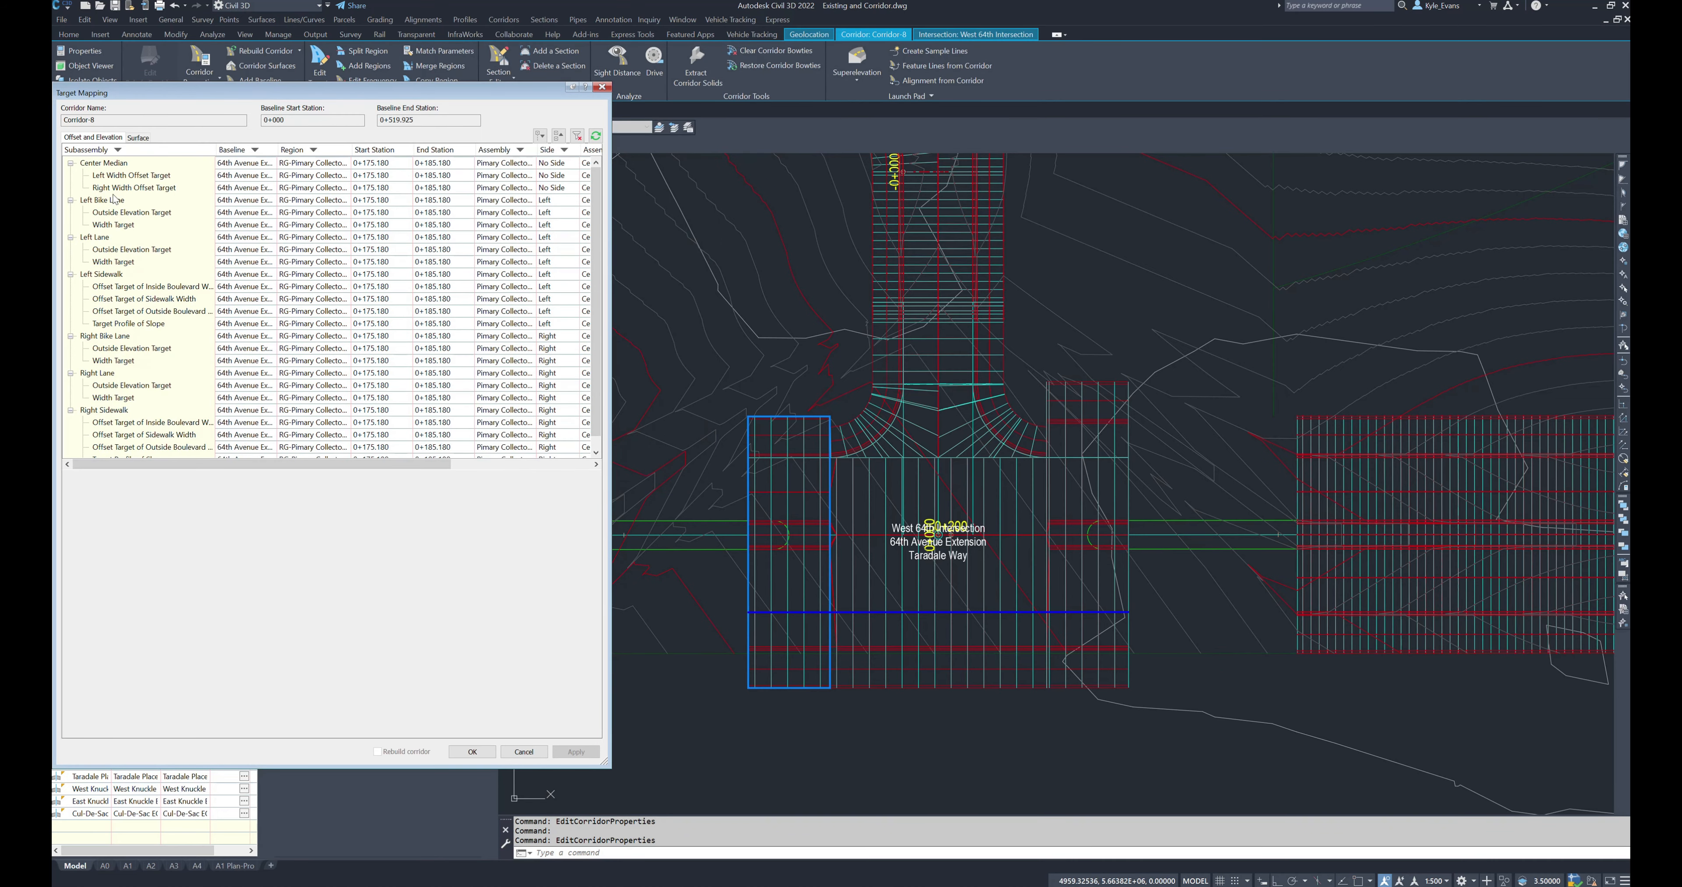
- Remove the right-side 64th Avenue Extension from the Right Lane's outside elevation and width targets in the 0+175.180 region and accept the mapping
{"action": "scroll", "coordinate": [115, 203], "scroll_direction": "down", "scroll_amount": 2}
{"action": "left_click", "coordinate": [107, 364]}
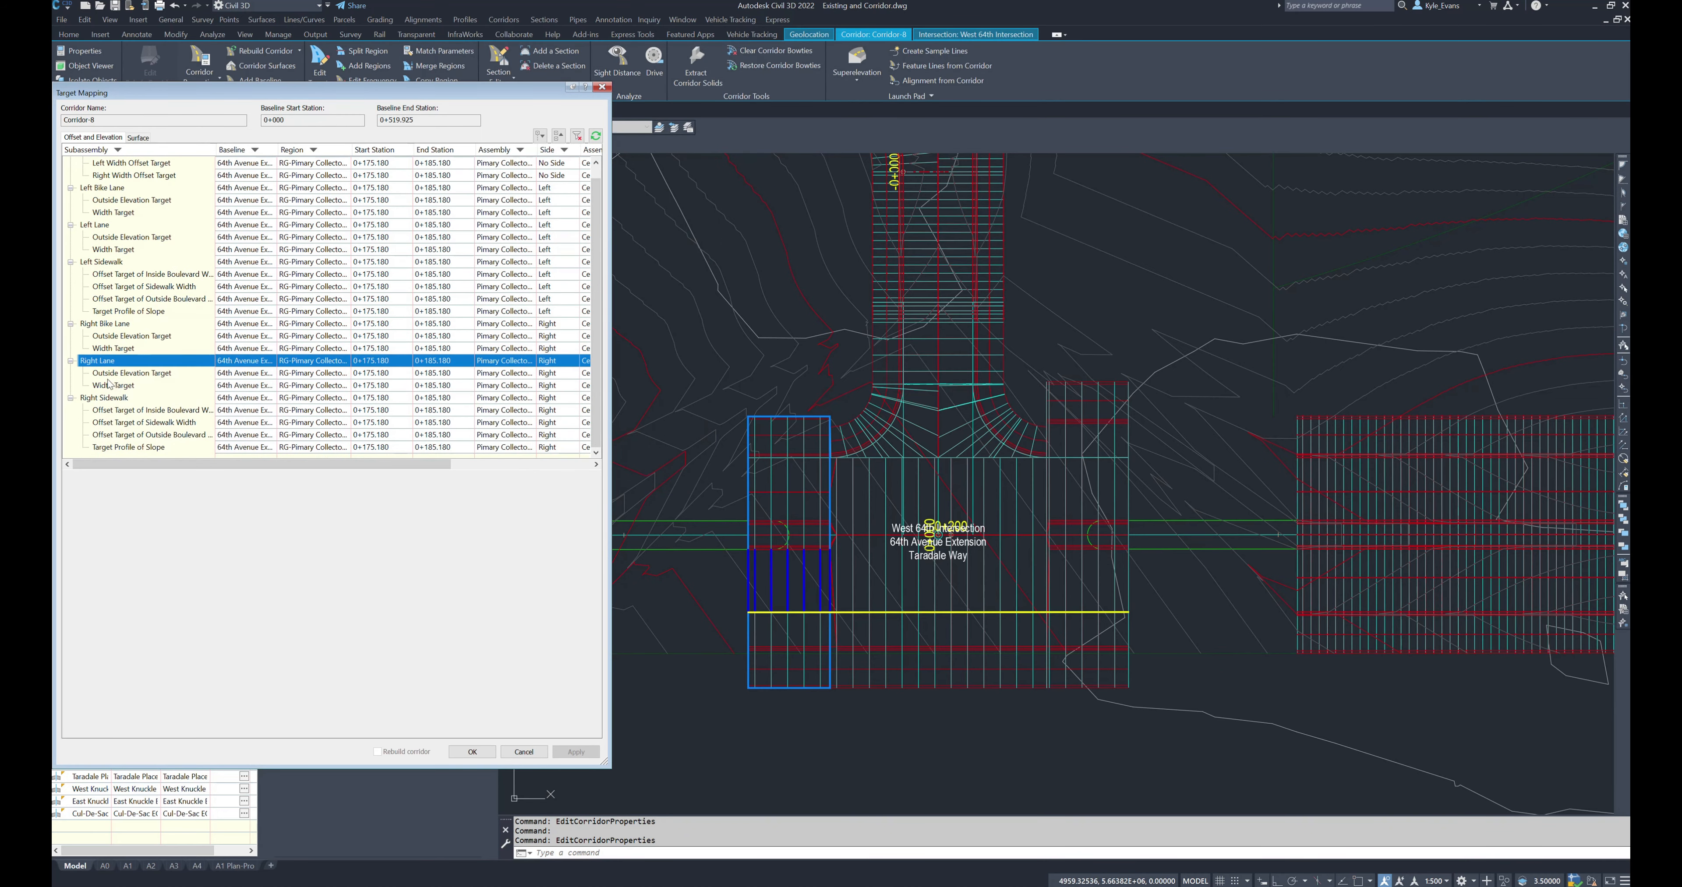
{"action": "left_click", "coordinate": [106, 375]}
{"action": "scroll", "coordinate": [80, 622], "scroll_direction": "down", "scroll_amount": 5}
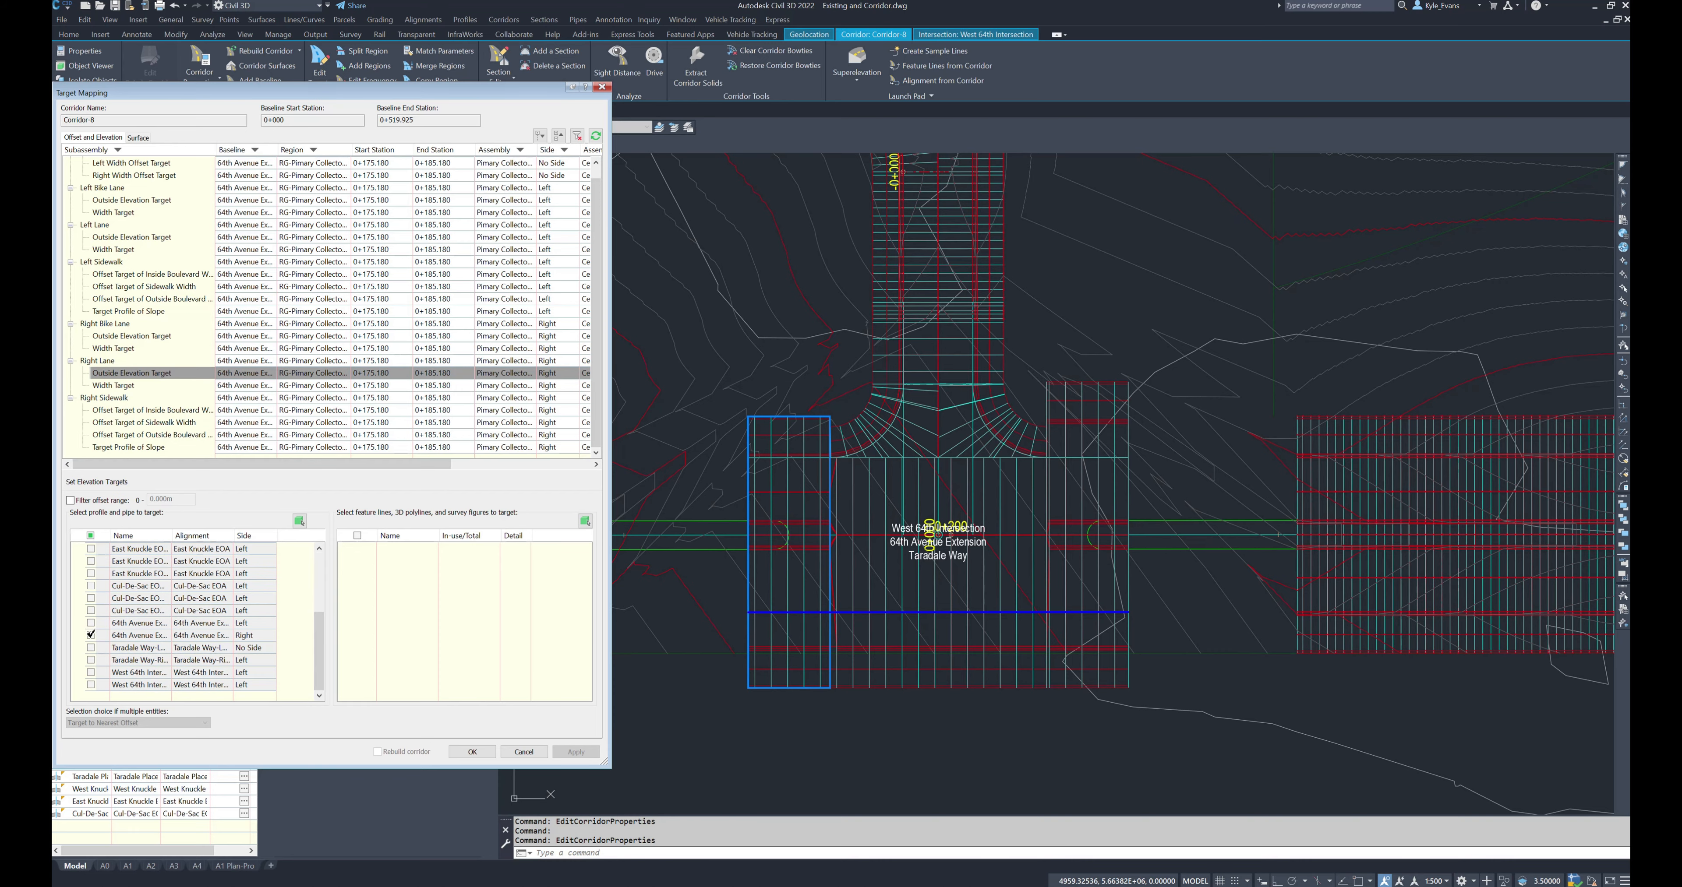
{"action": "scroll", "coordinate": [134, 609], "scroll_direction": "up", "scroll_amount": 3}
{"action": "left_click", "coordinate": [116, 385]}
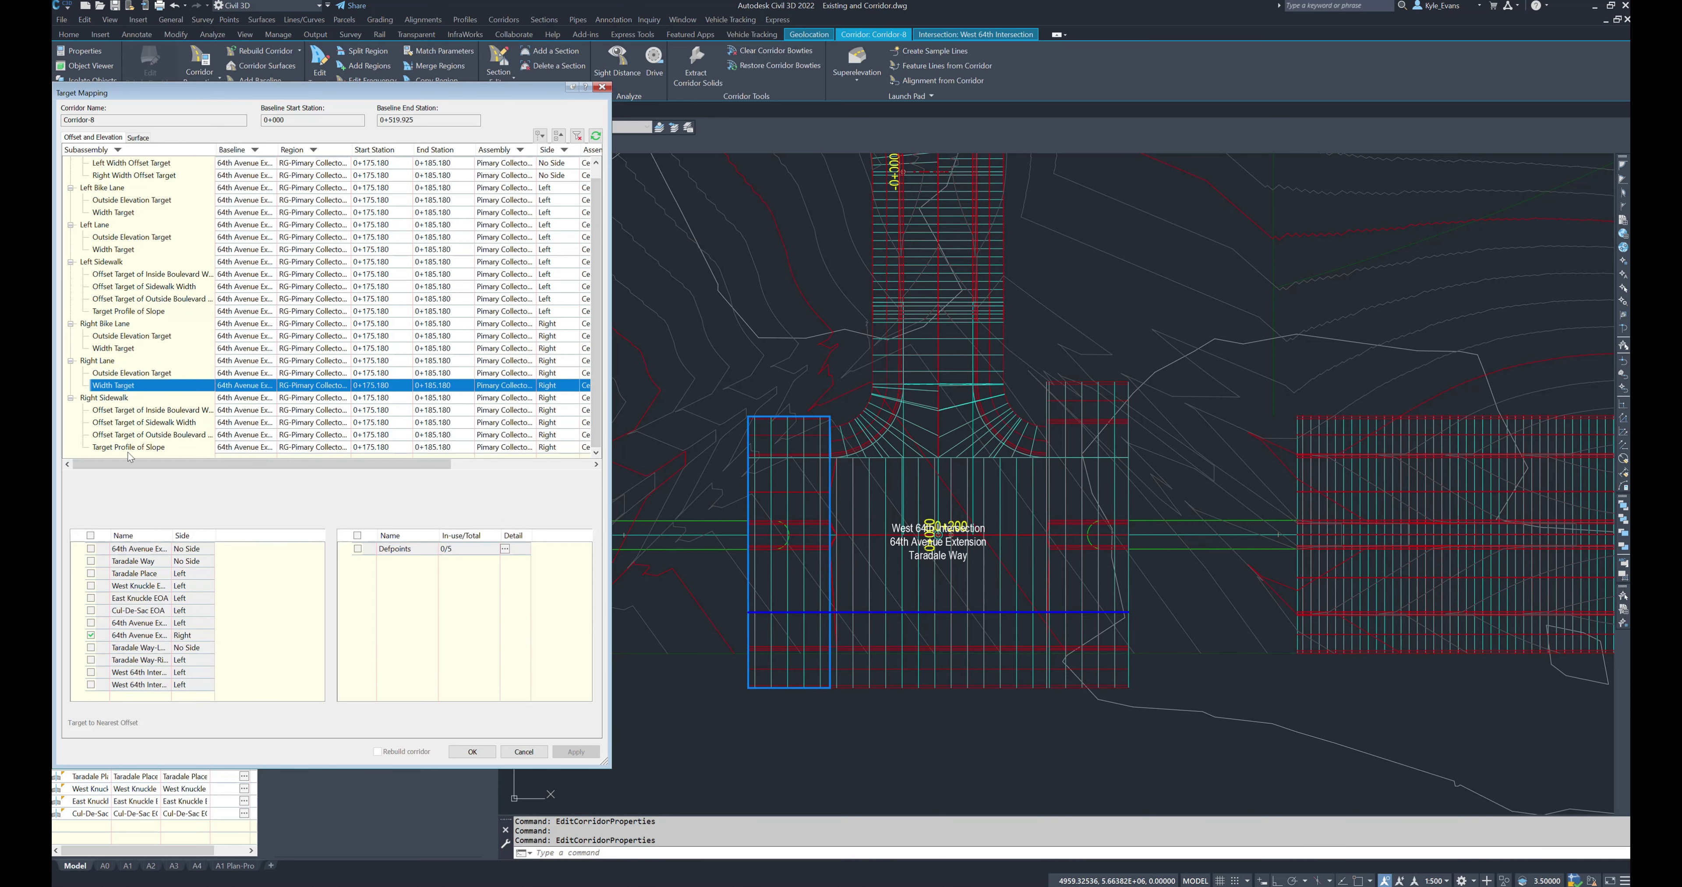
{"action": "left_click", "coordinate": [89, 633]}
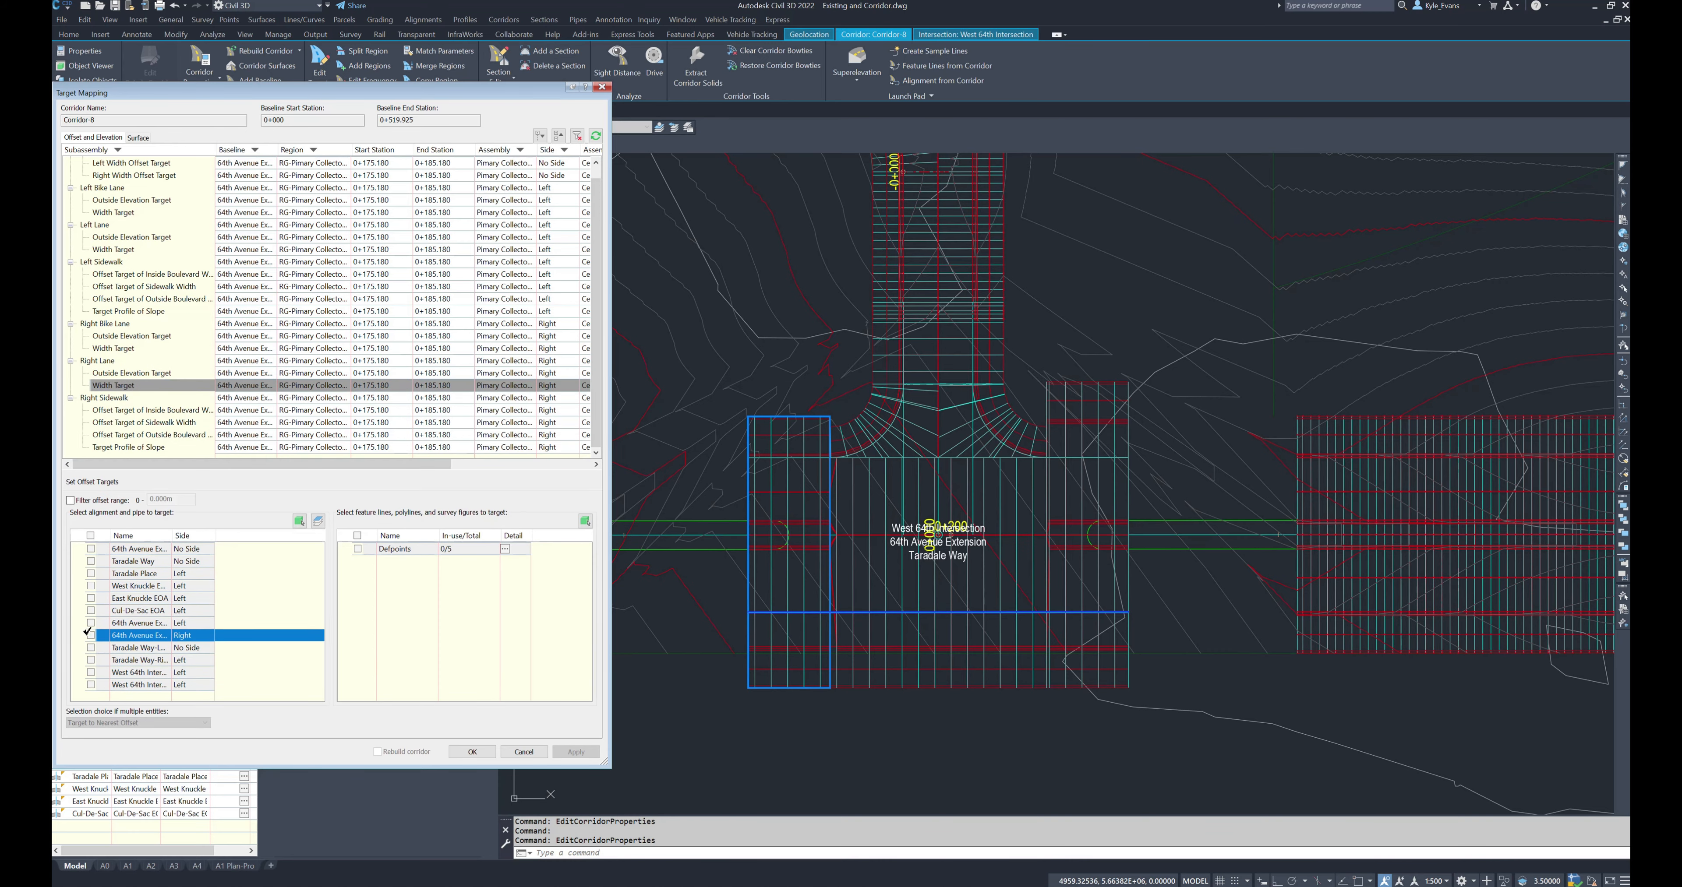
{"action": "left_click", "coordinate": [486, 755]}
- In the no-median region starting at 0+185.180, remove the right-side 64th Avenue Extension from the Right Lane's outside elevation and width targets
{"action": "left_click", "coordinate": [655, 267]}
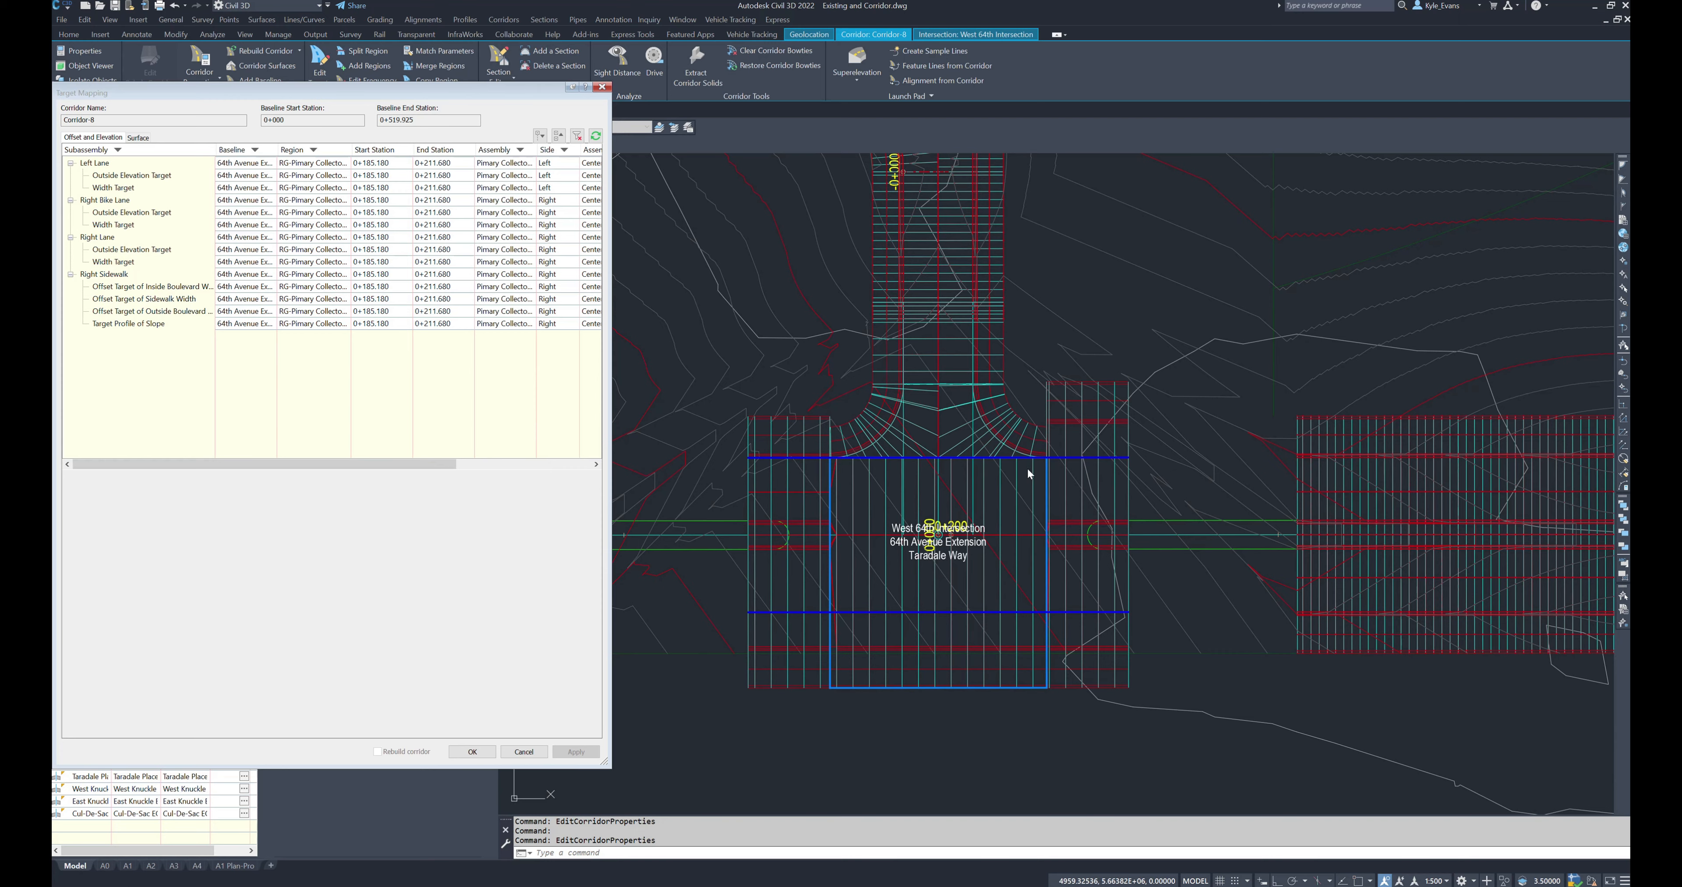
{"action": "left_click", "coordinate": [114, 250]}
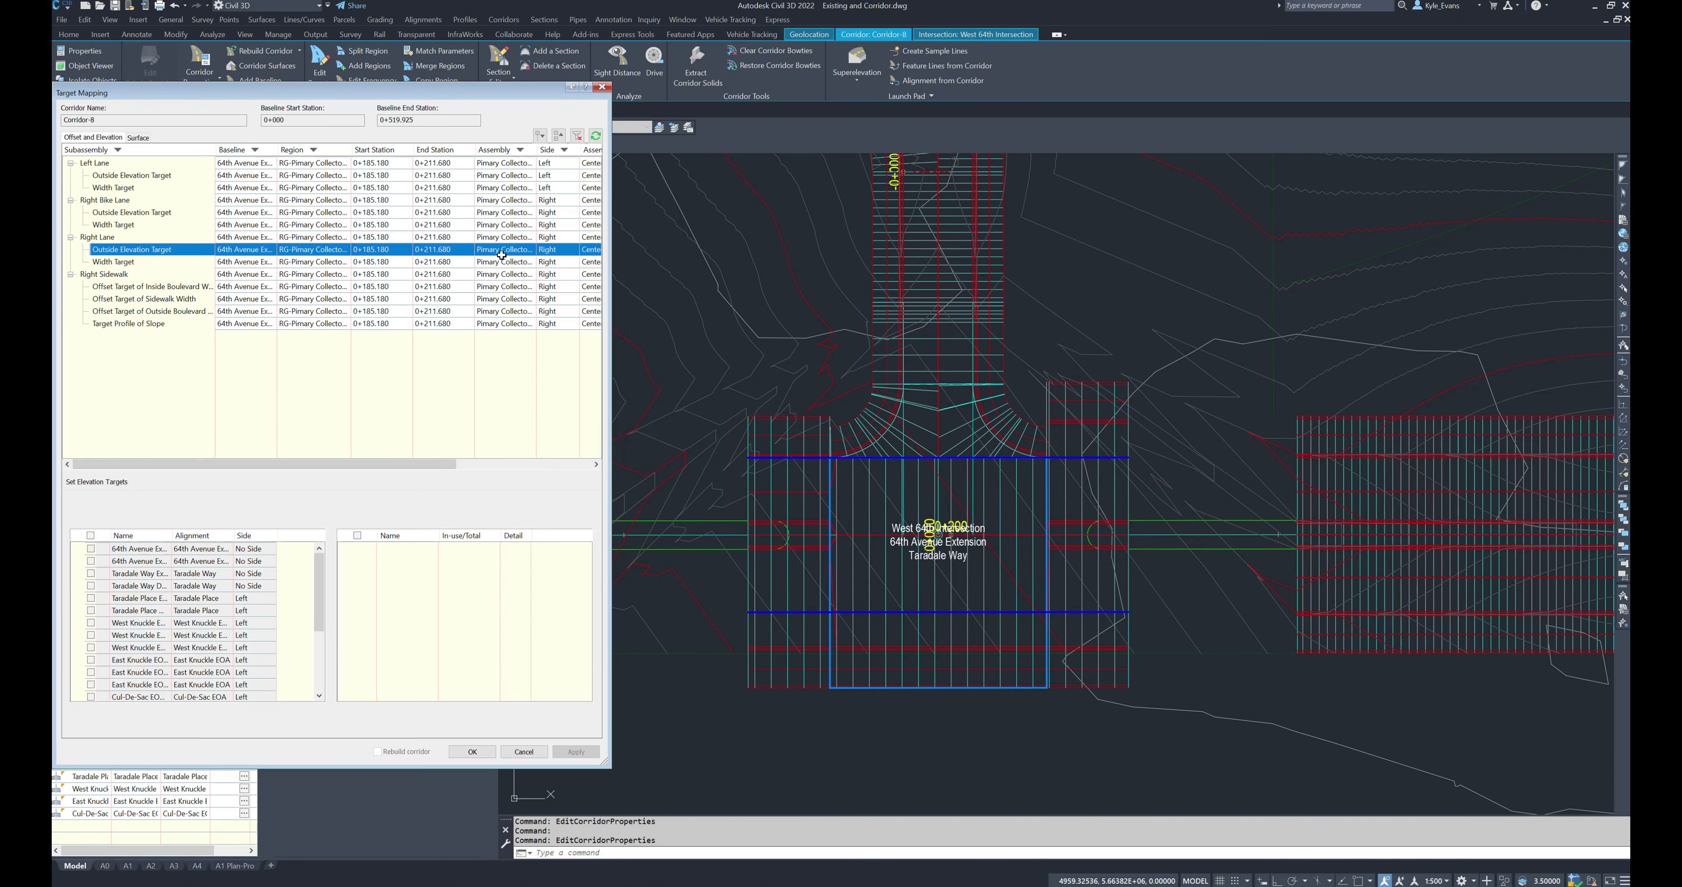
{"action": "left_click", "coordinate": [91, 635]}
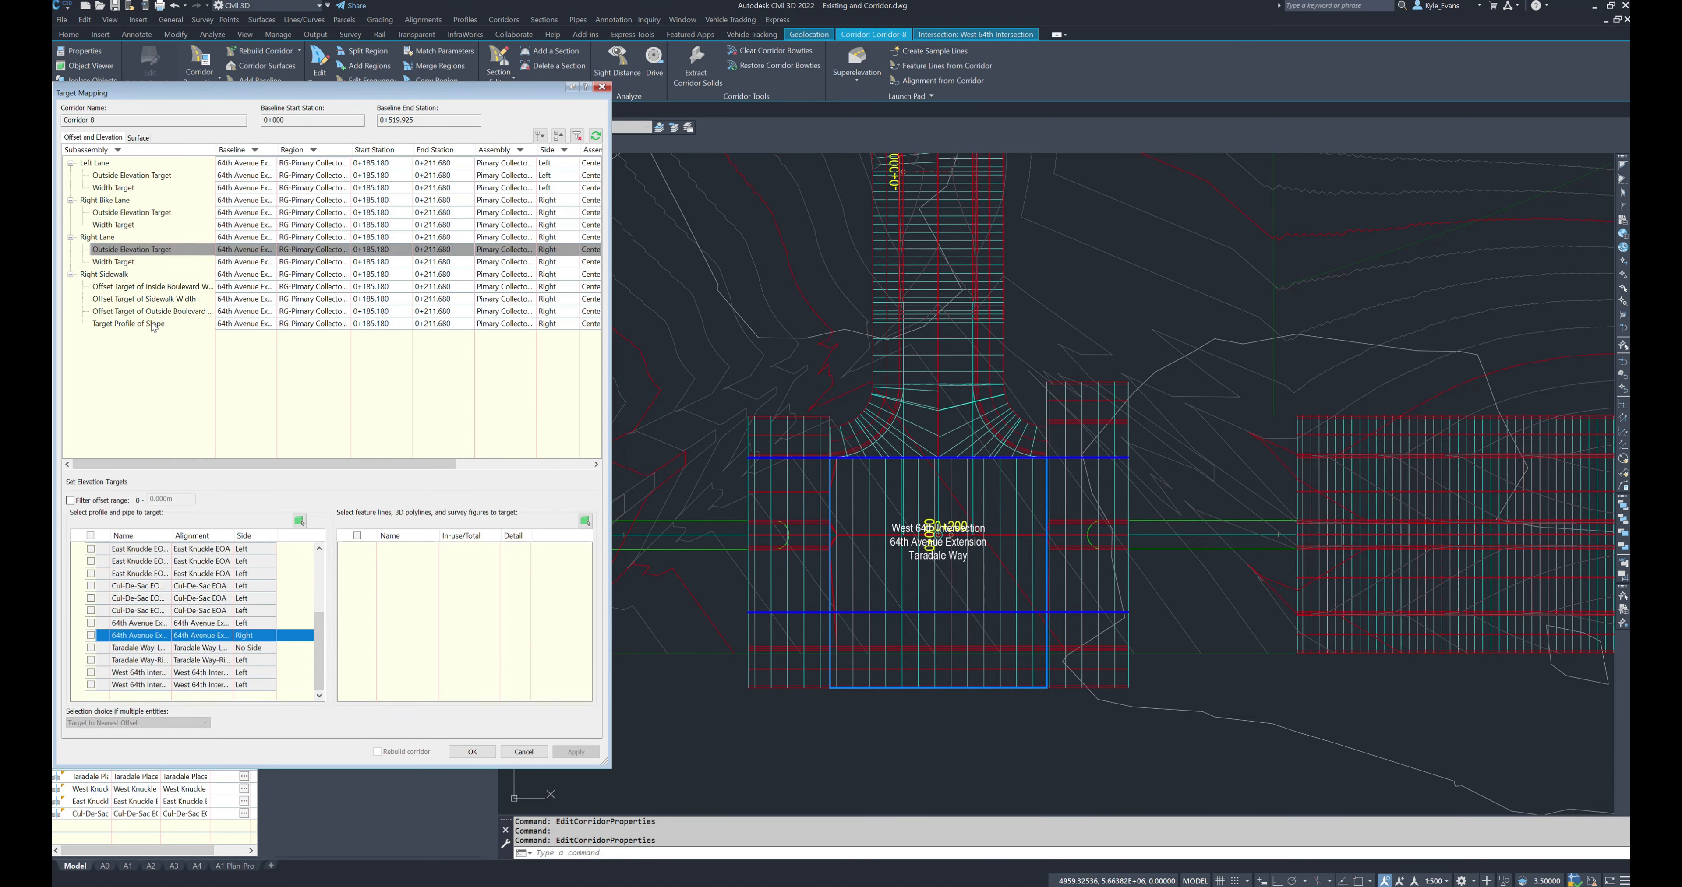
{"action": "left_click", "coordinate": [114, 261]}
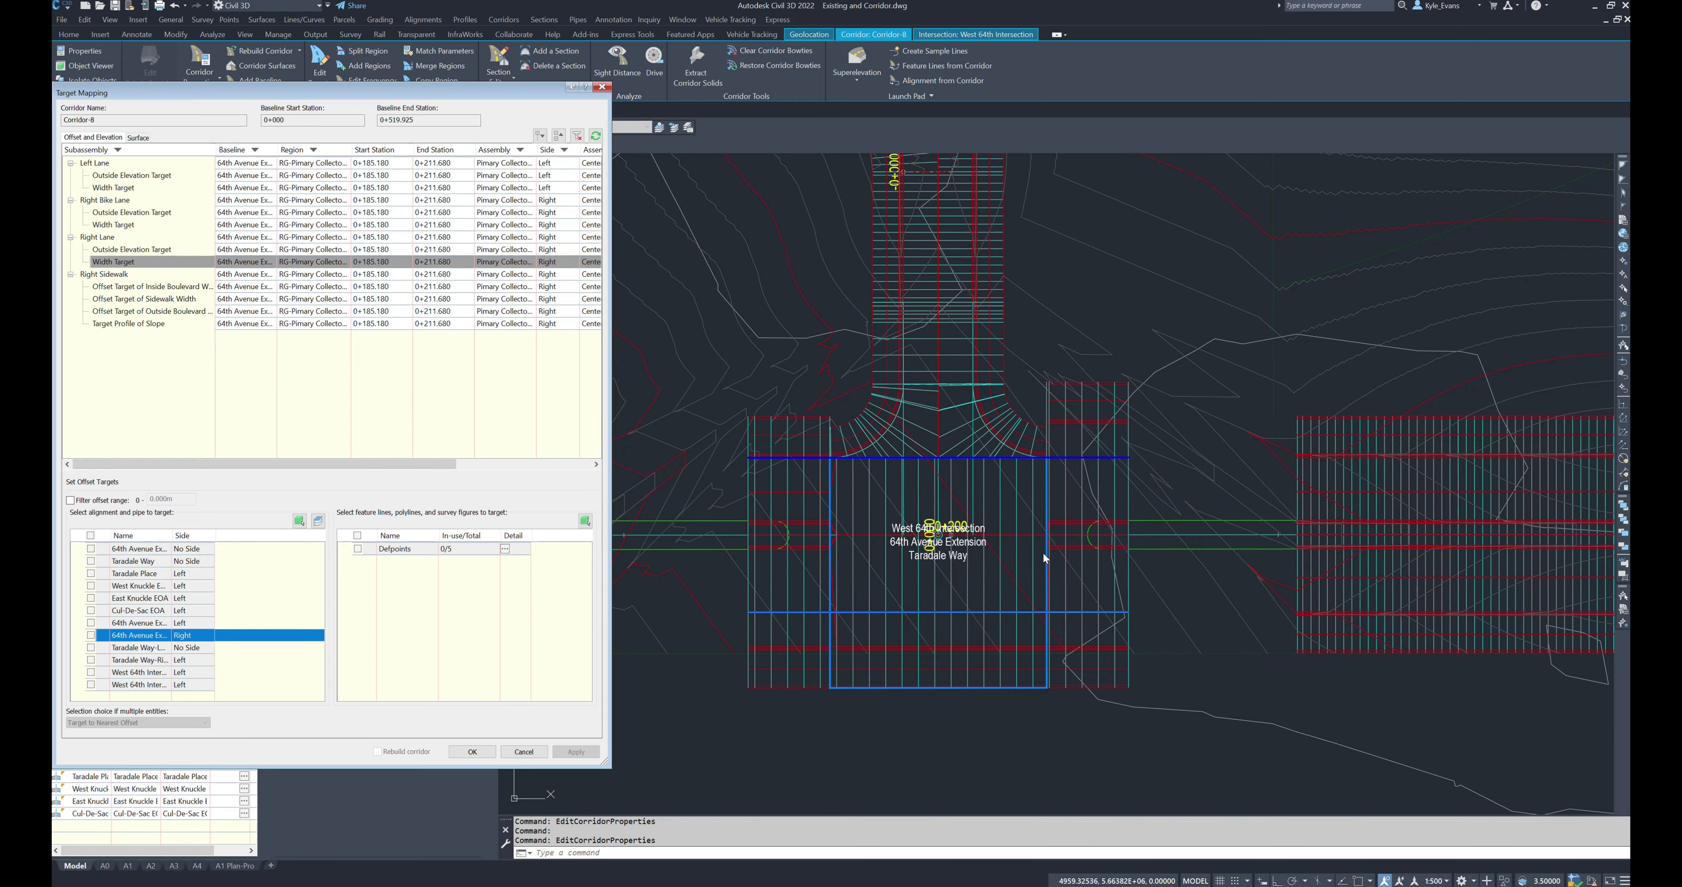
{"action": "left_click", "coordinate": [459, 755]}
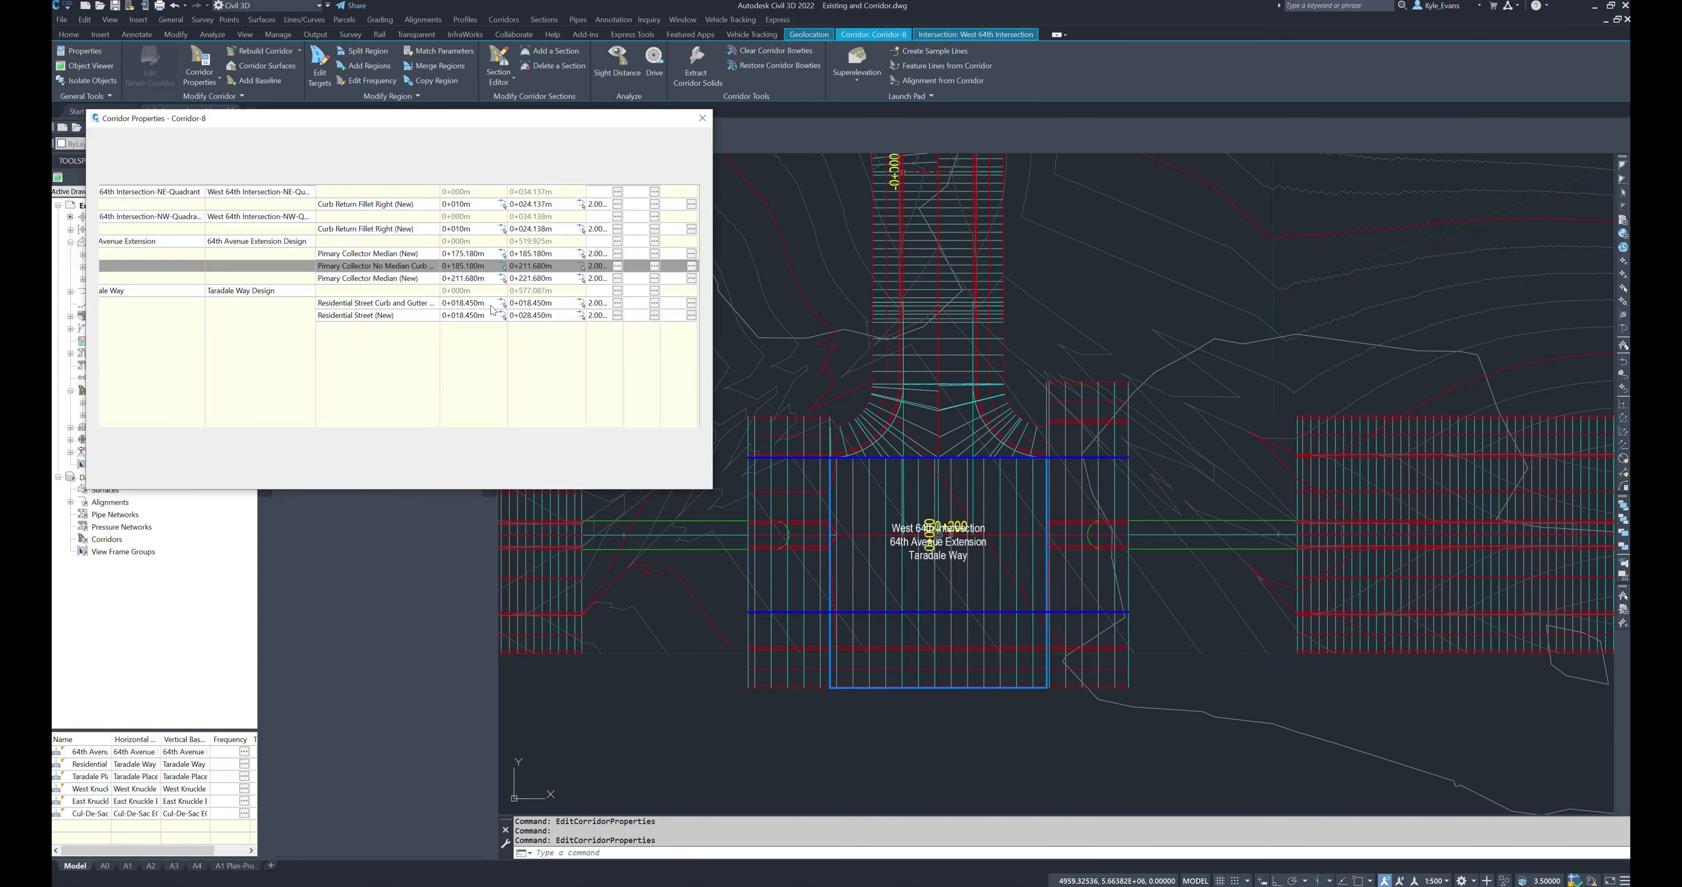
{"action": "left_click", "coordinate": [653, 281]}
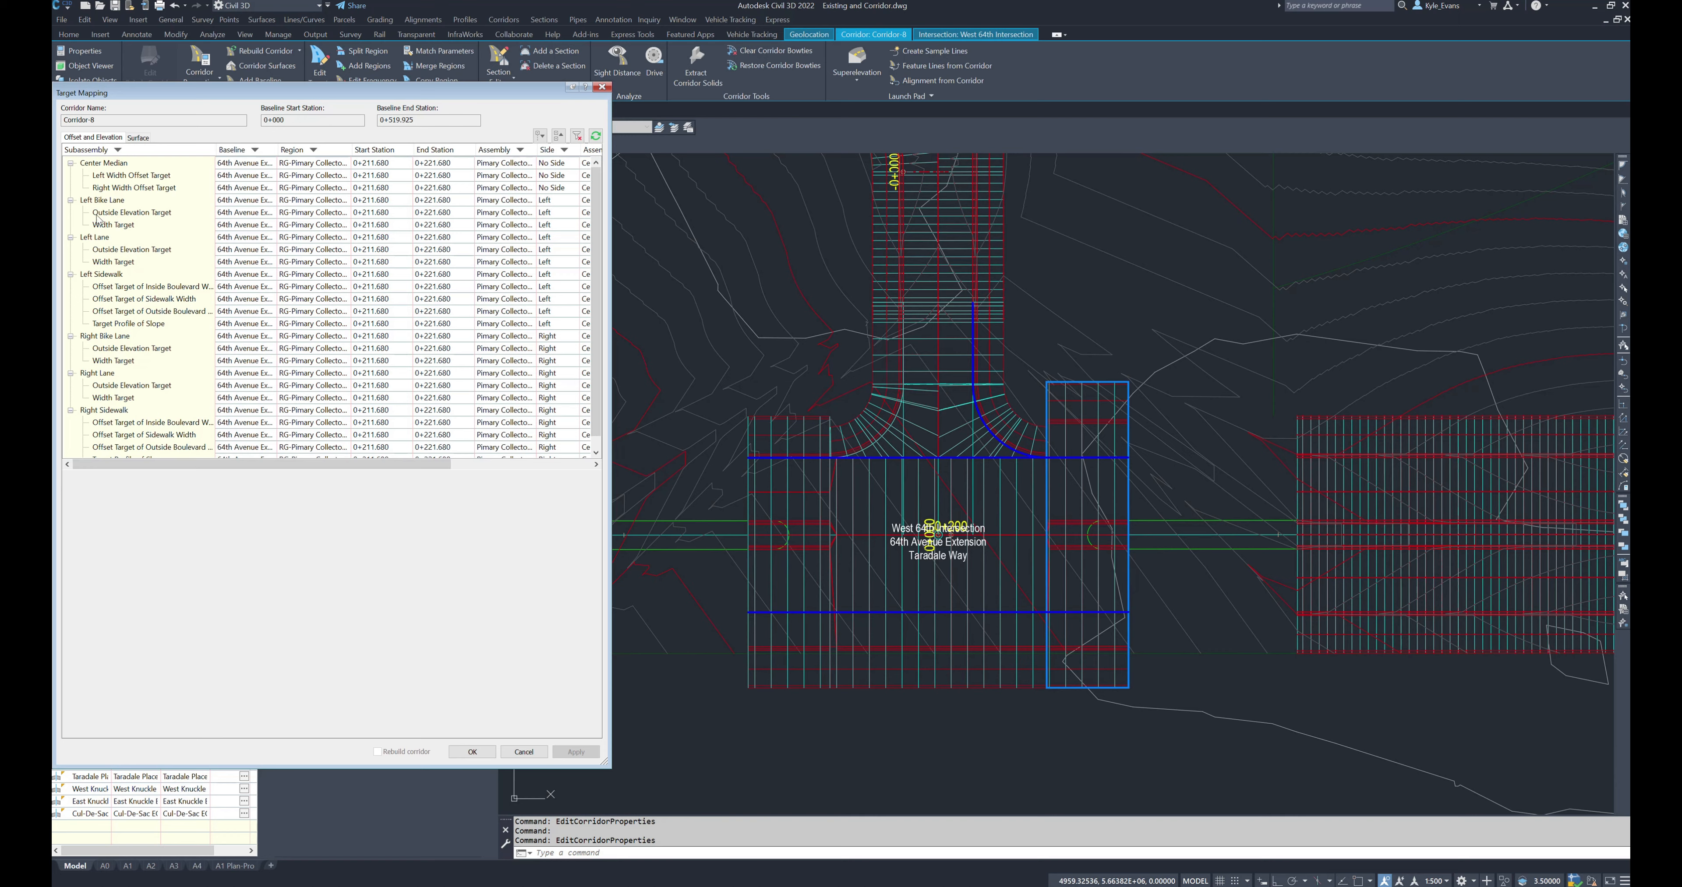
{"action": "left_click", "coordinate": [105, 252]}
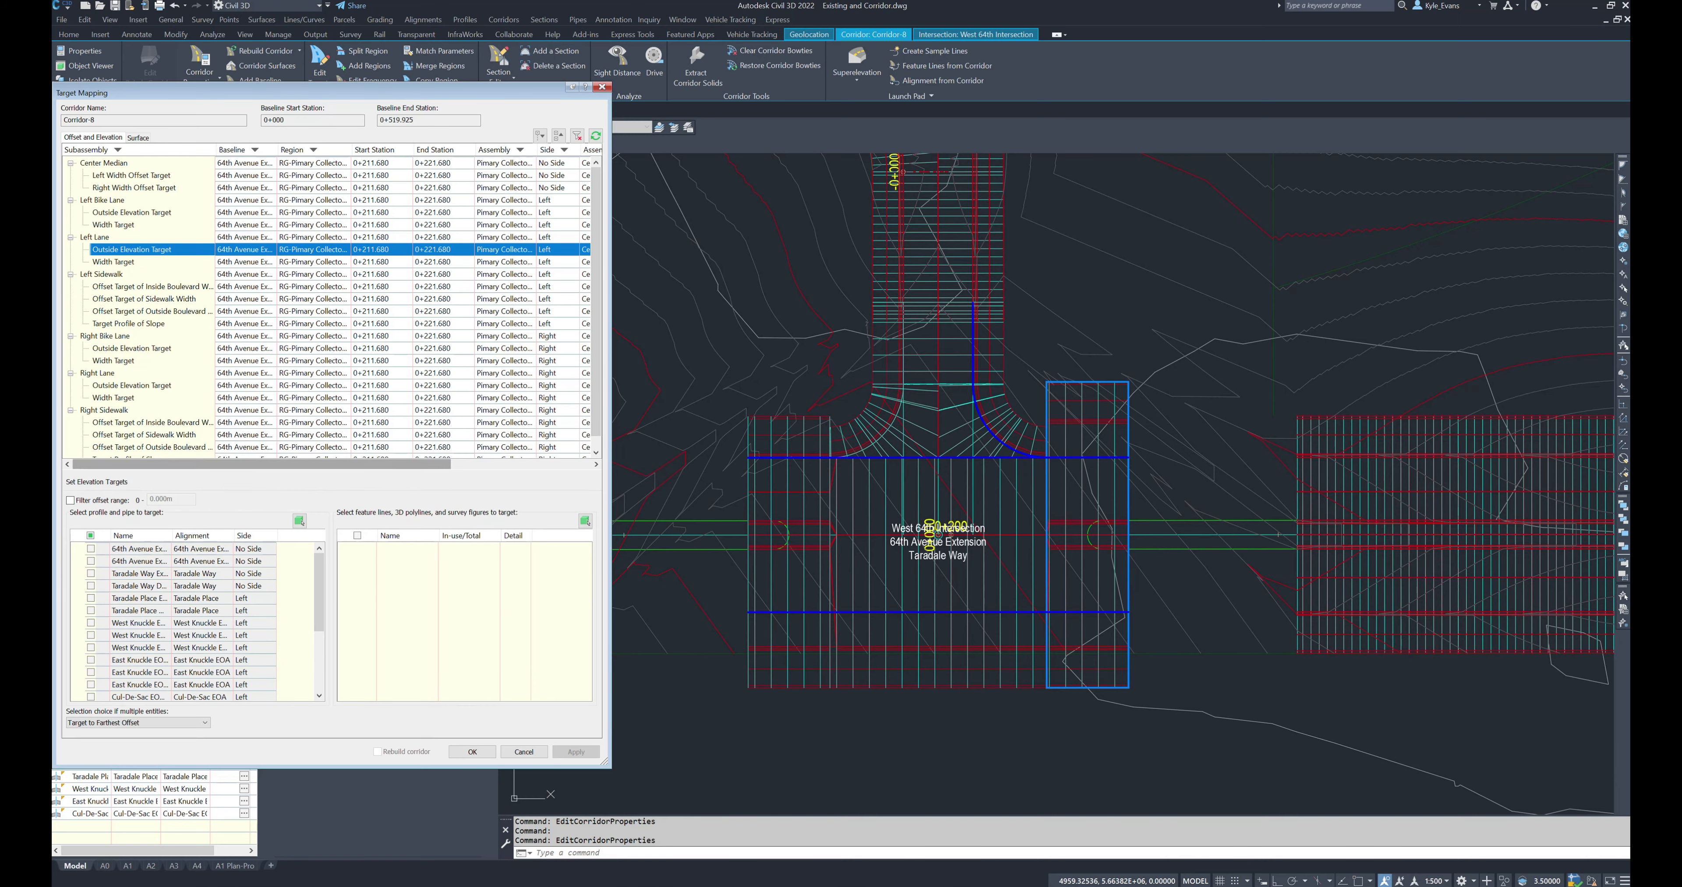
{"action": "scroll", "coordinate": [115, 636], "scroll_direction": "down", "scroll_amount": 3}
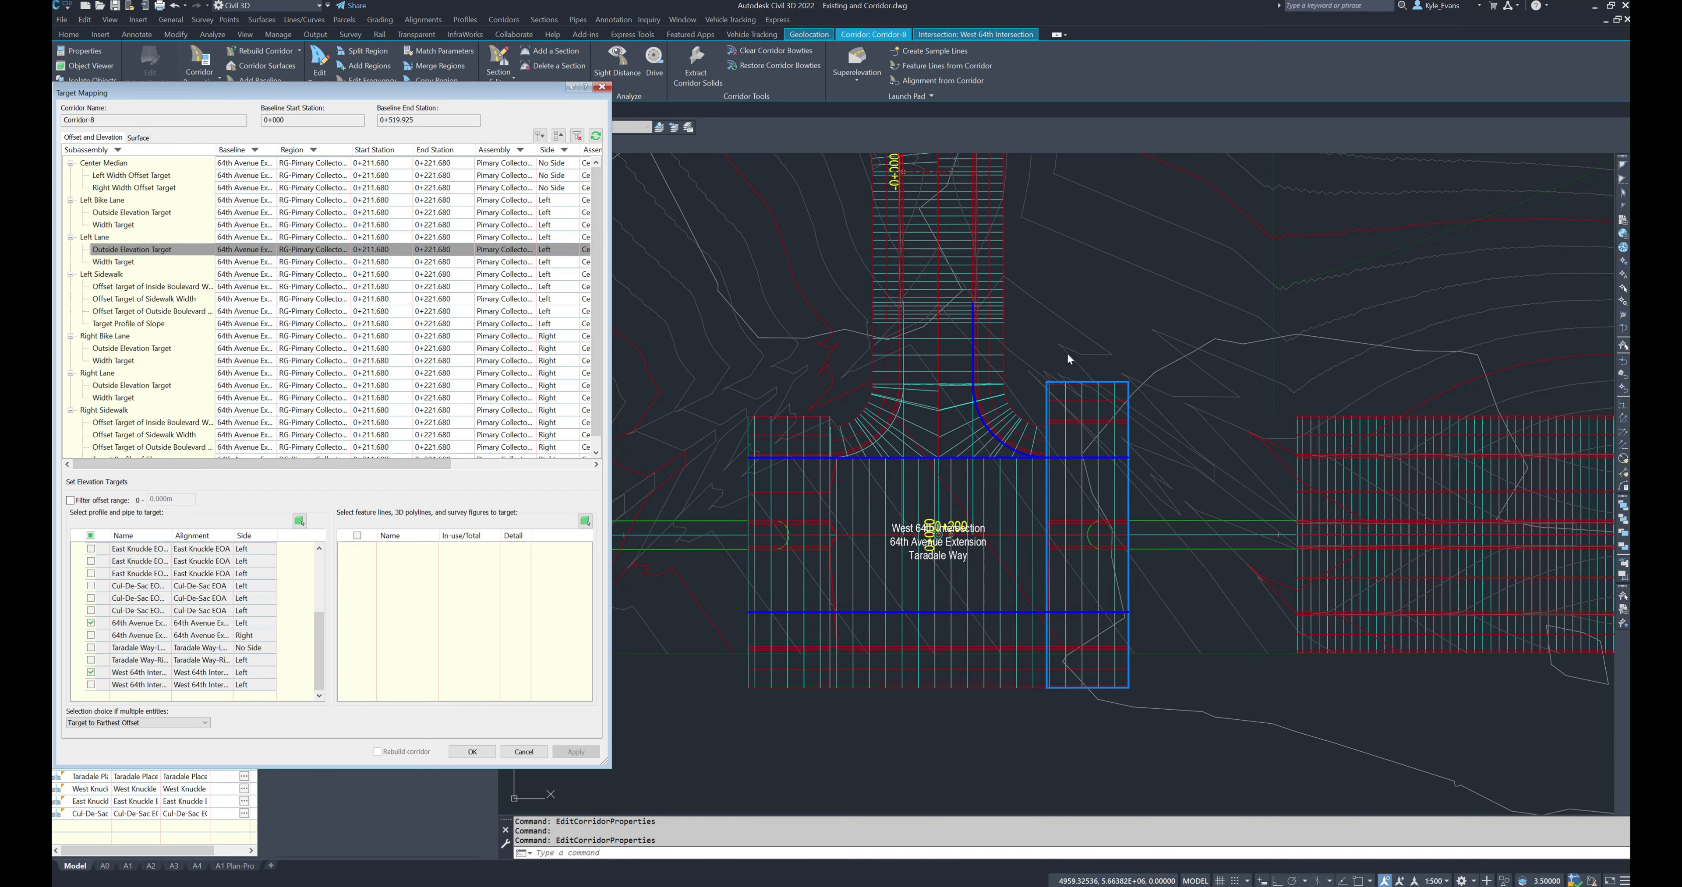
{"action": "left_click", "coordinate": [545, 753]}
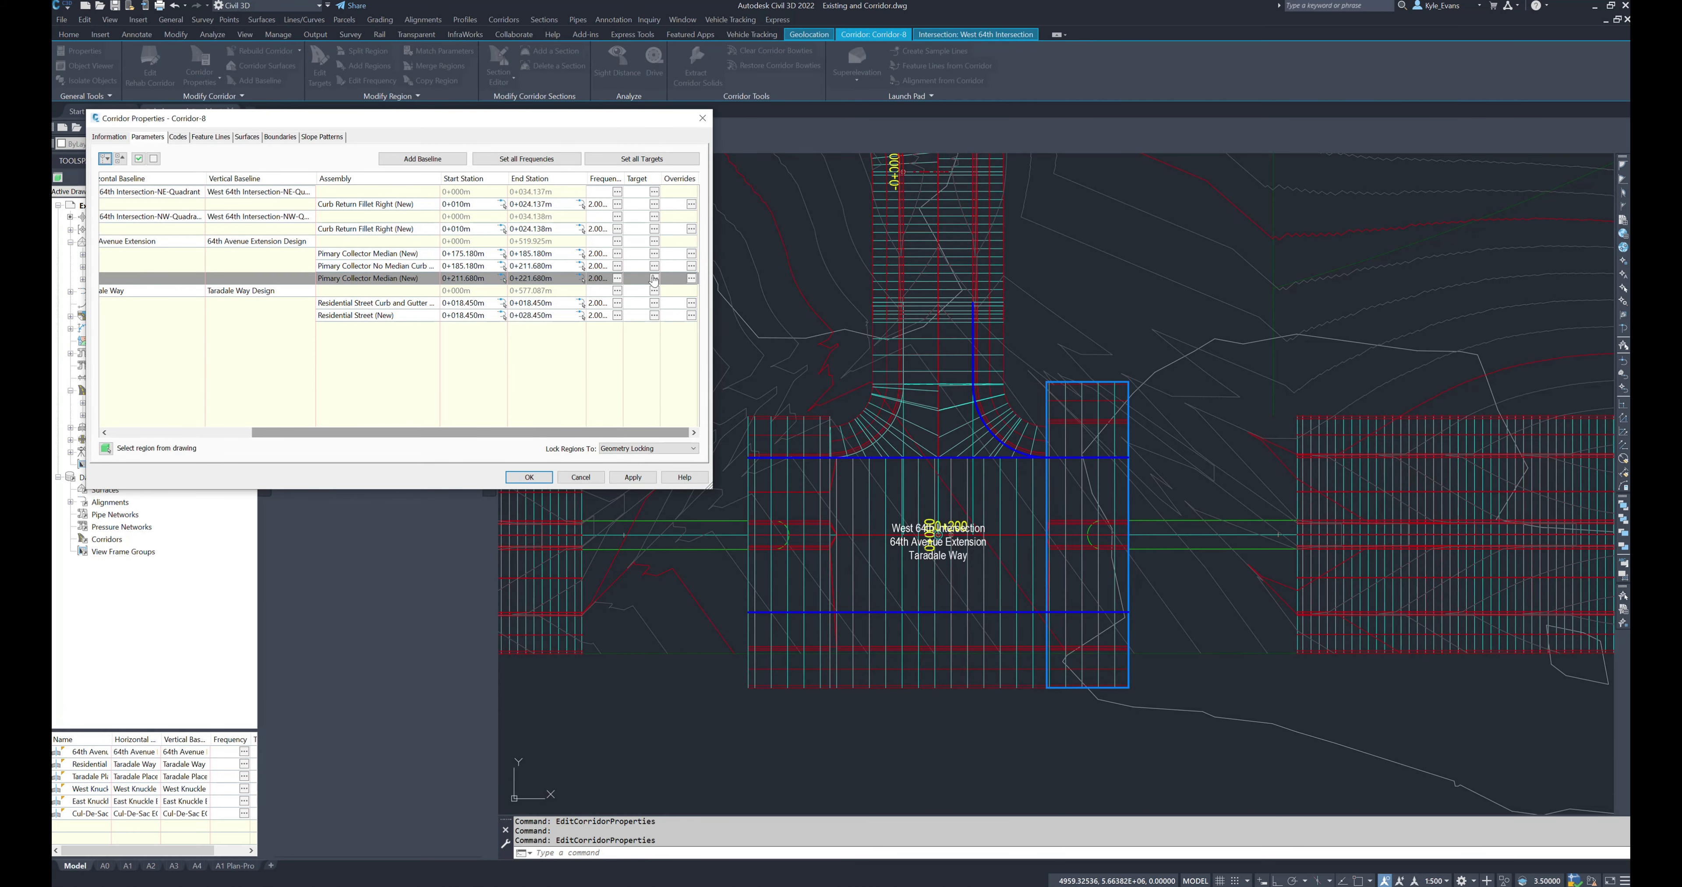
- In the median region starting at 0+211.680, clear the left-side 64th Avenue Extension and West 64th Intersection from the Left Lane's outside elevation and width targets
{"action": "left_click", "coordinate": [653, 280]}
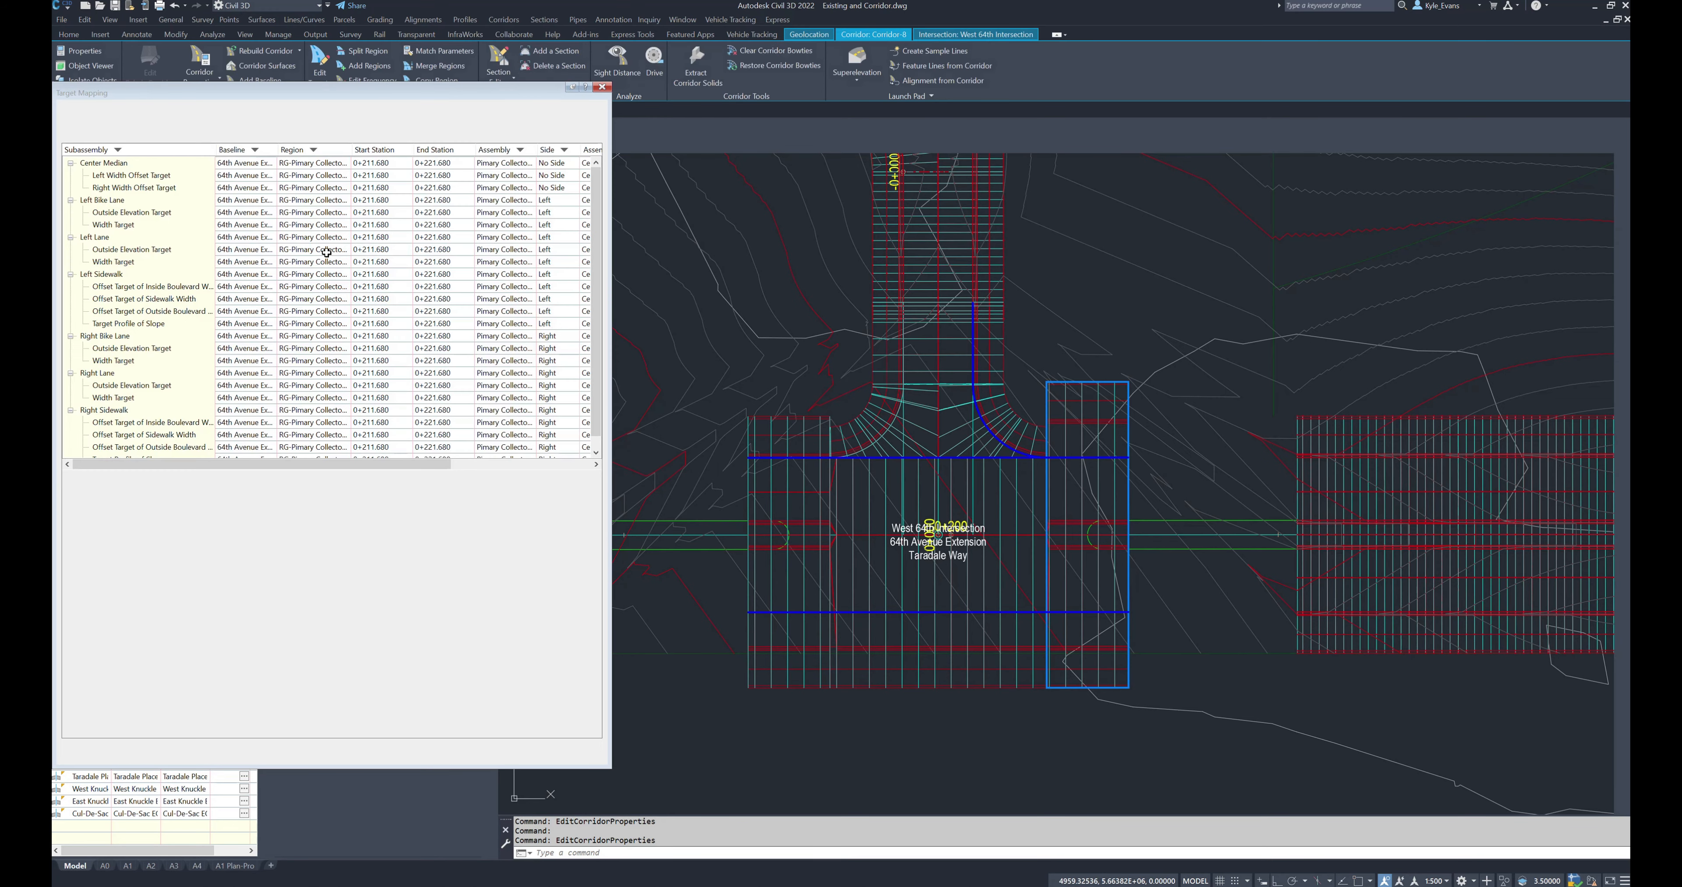
{"action": "left_click", "coordinate": [100, 251]}
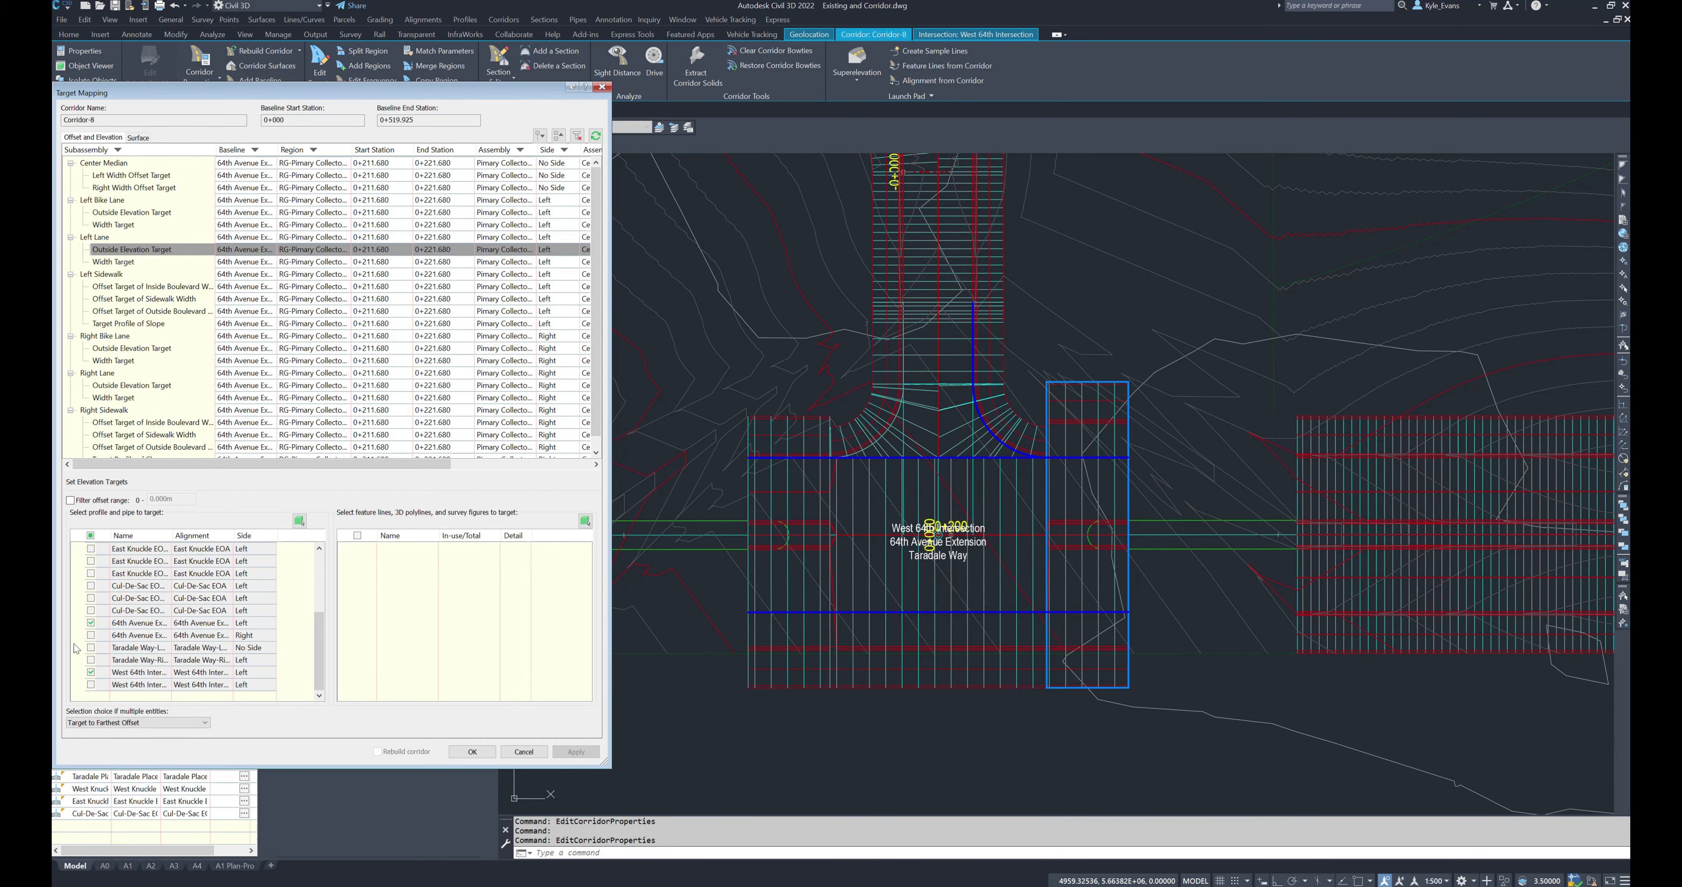
{"action": "left_click", "coordinate": [90, 623]}
{"action": "left_click", "coordinate": [91, 672]}
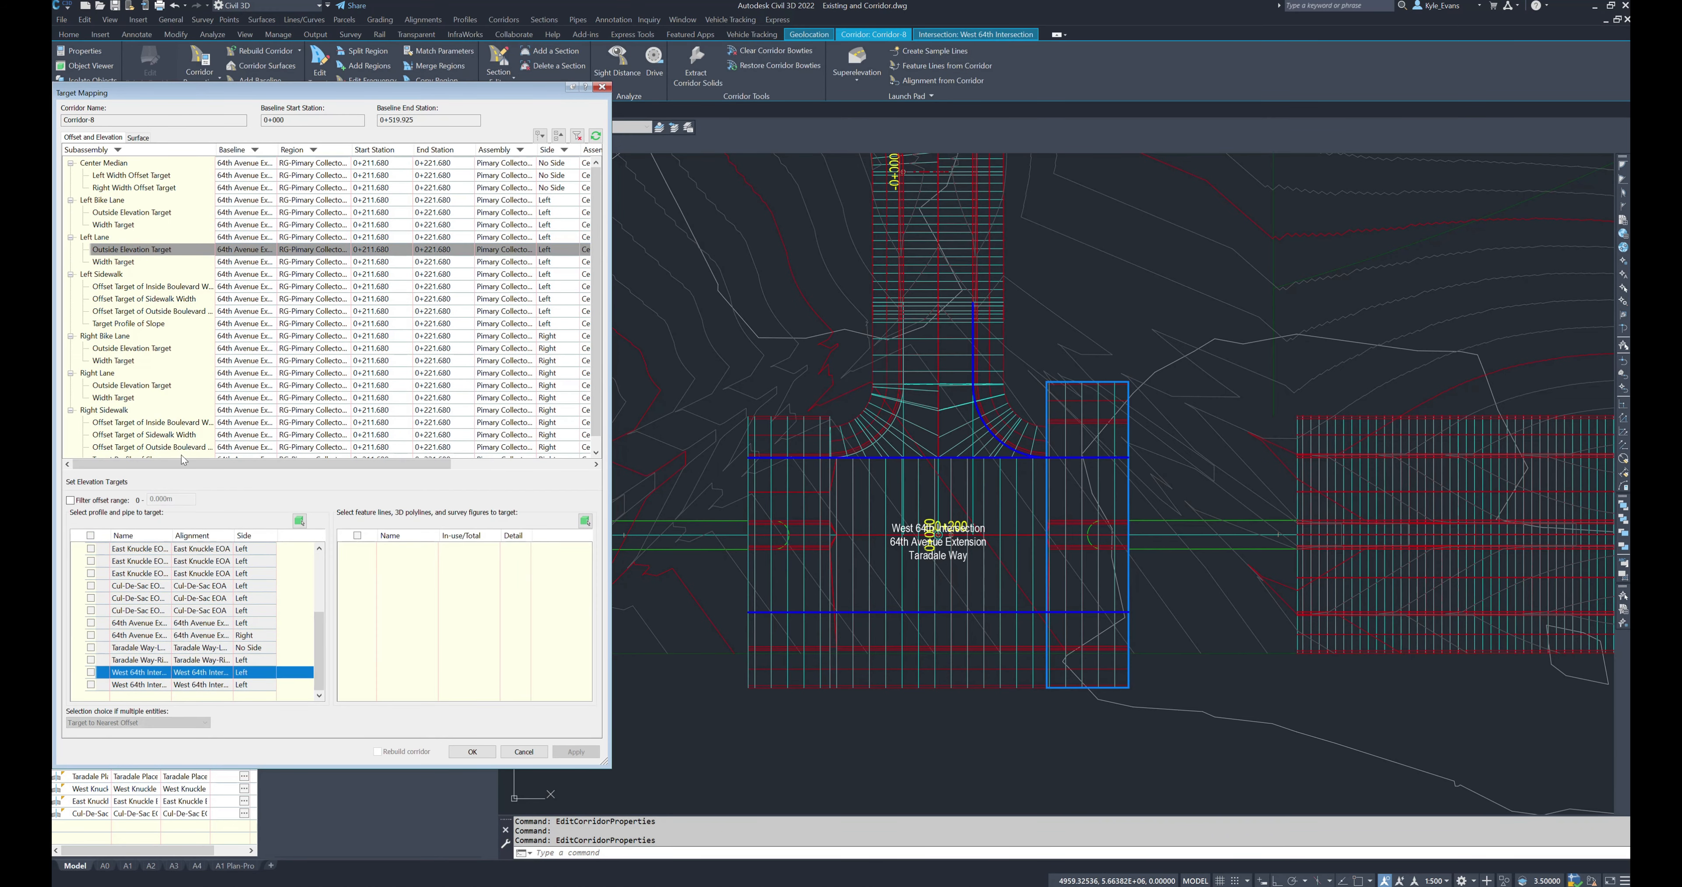
{"action": "left_click", "coordinate": [115, 261]}
{"action": "left_click", "coordinate": [91, 623]}
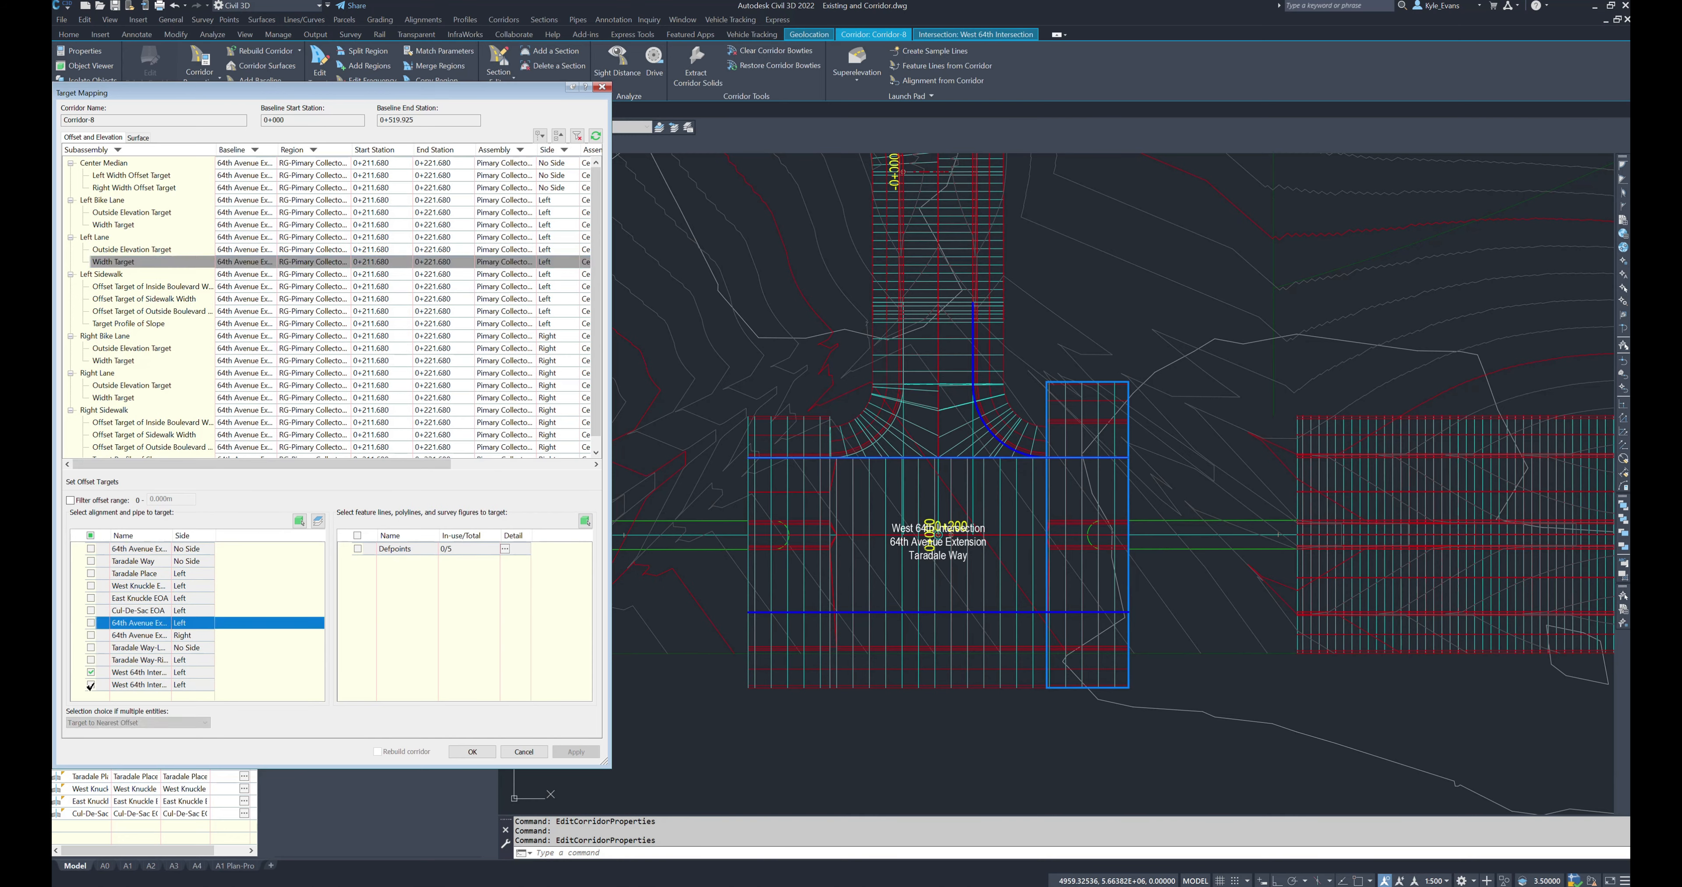
{"action": "left_click", "coordinate": [90, 671]}
{"action": "scroll", "coordinate": [140, 293], "scroll_direction": "down", "scroll_amount": 1}
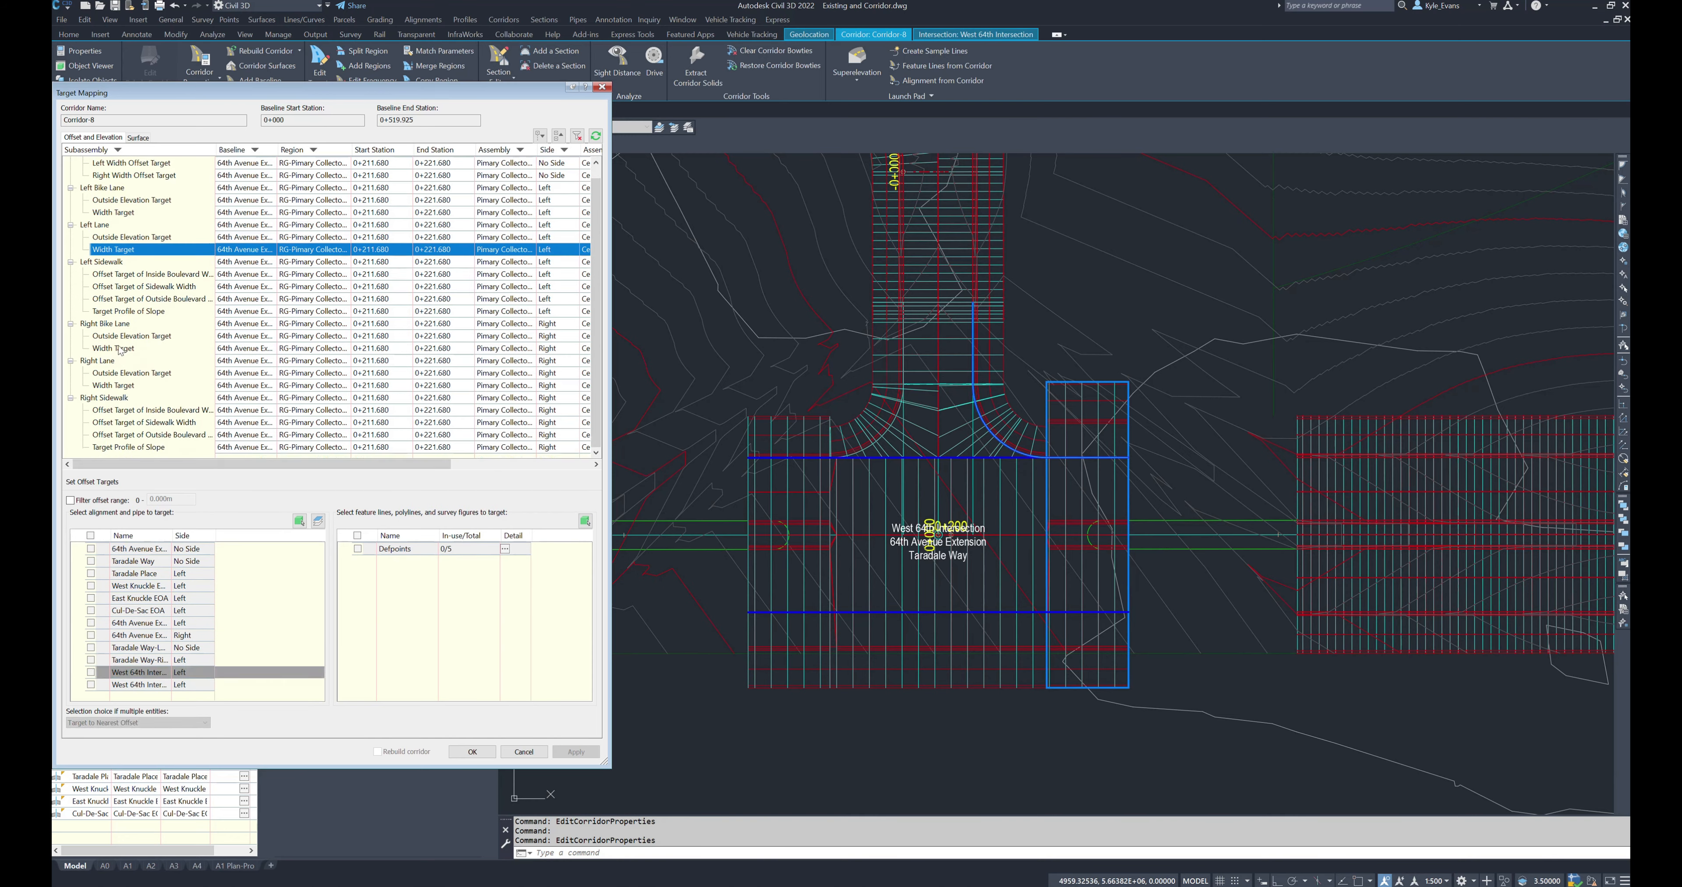
- In the median region starting at 0+211.680, clear the unwanted alignments and profiles from the Right Lane's width and outside elevation targets
{"action": "left_click", "coordinate": [114, 385]}
{"action": "left_click", "coordinate": [91, 635]}
{"action": "left_click", "coordinate": [90, 636]}
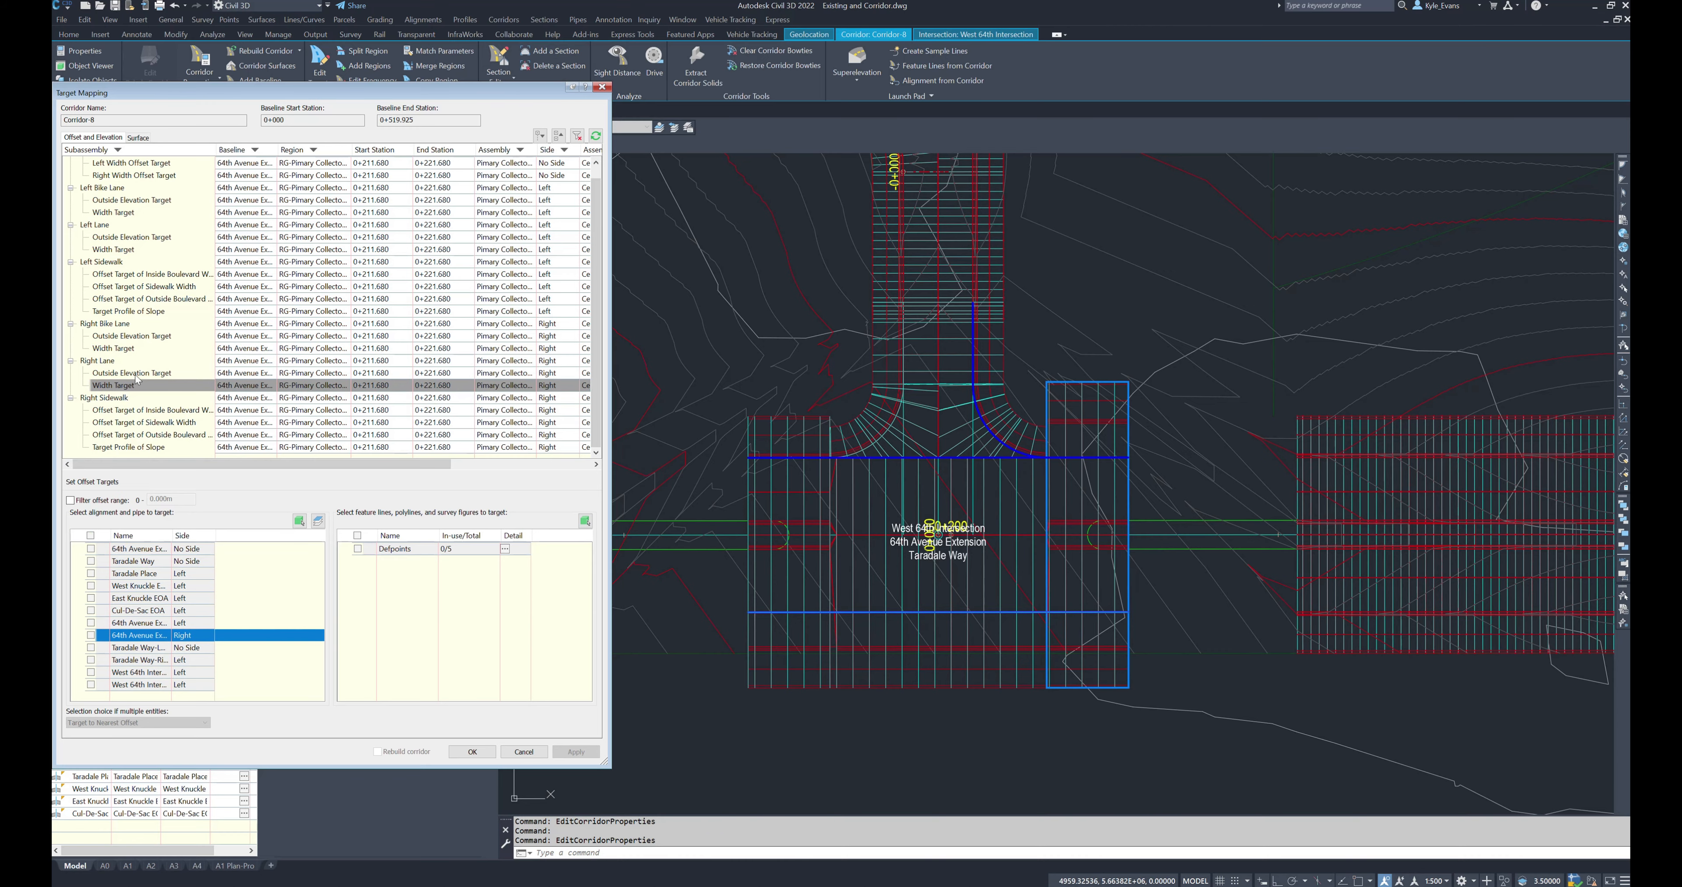
{"action": "left_click", "coordinate": [136, 376]}
{"action": "left_click", "coordinate": [91, 684]}
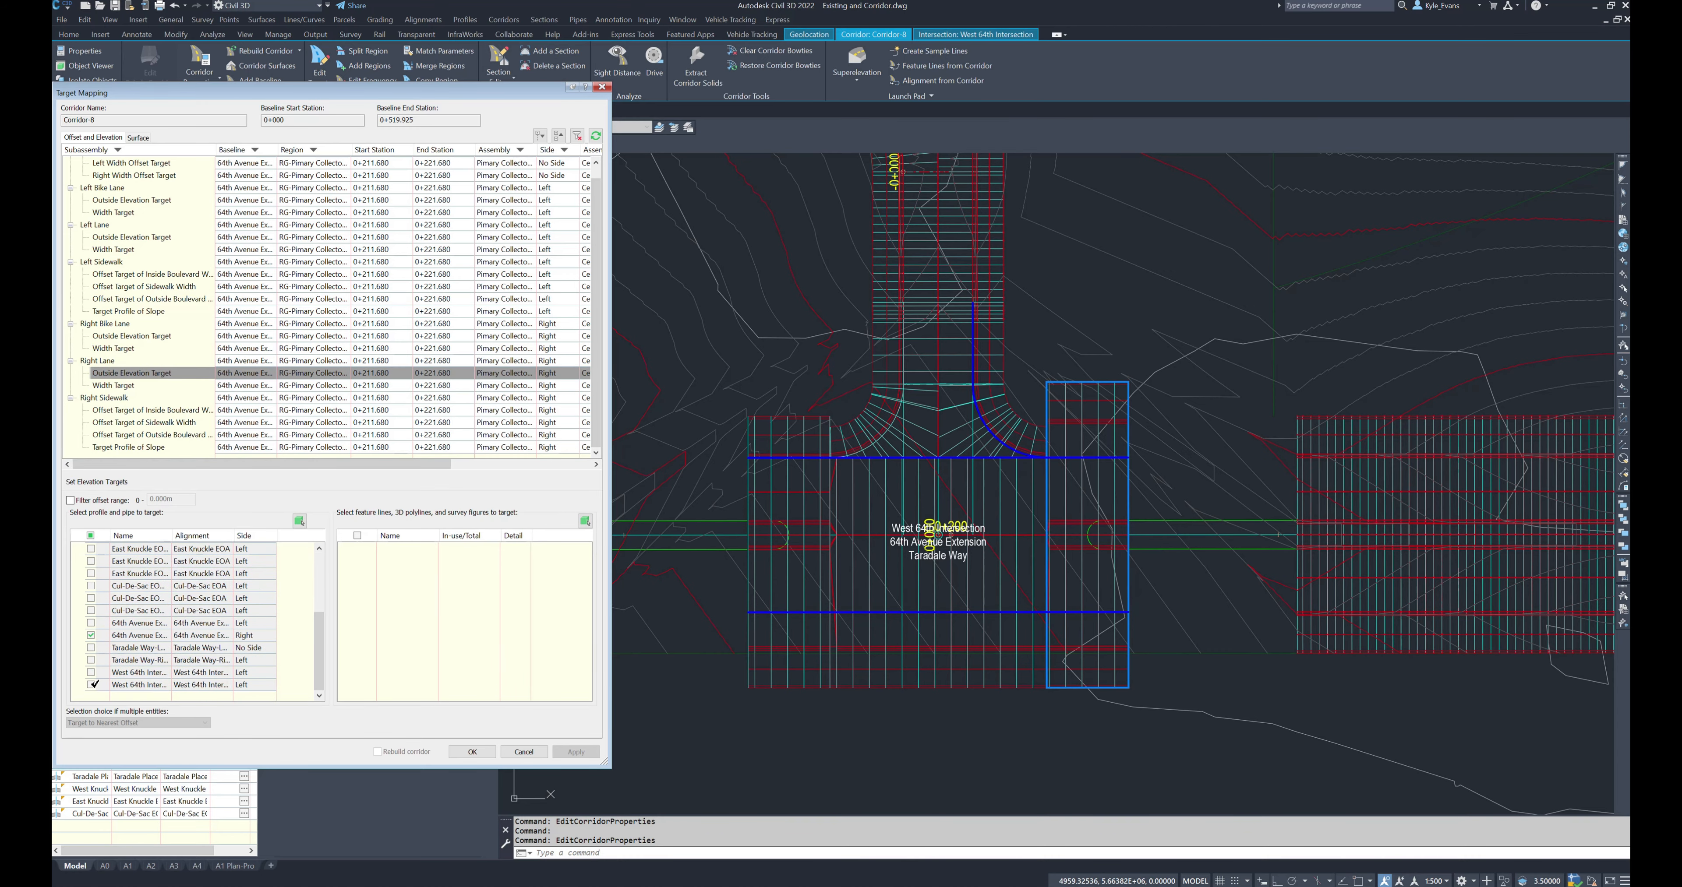
- Accept the target mapping and the corridor properties, and rebuild the intersection corridor
{"action": "left_click", "coordinate": [472, 751]}
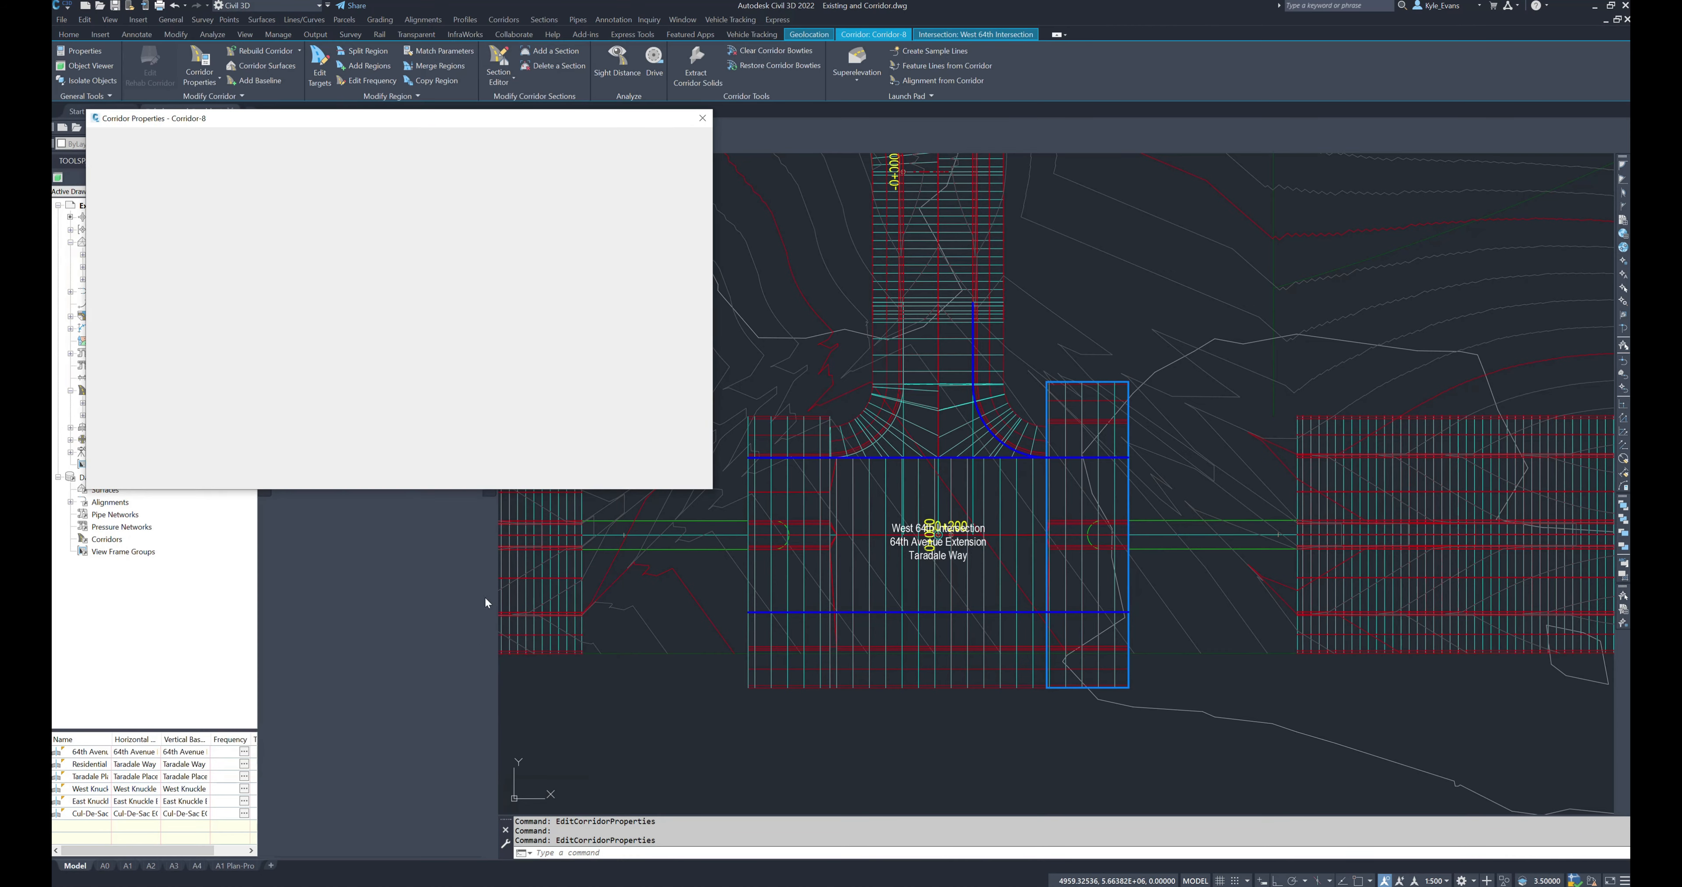
{"action": "left_click", "coordinate": [526, 481]}
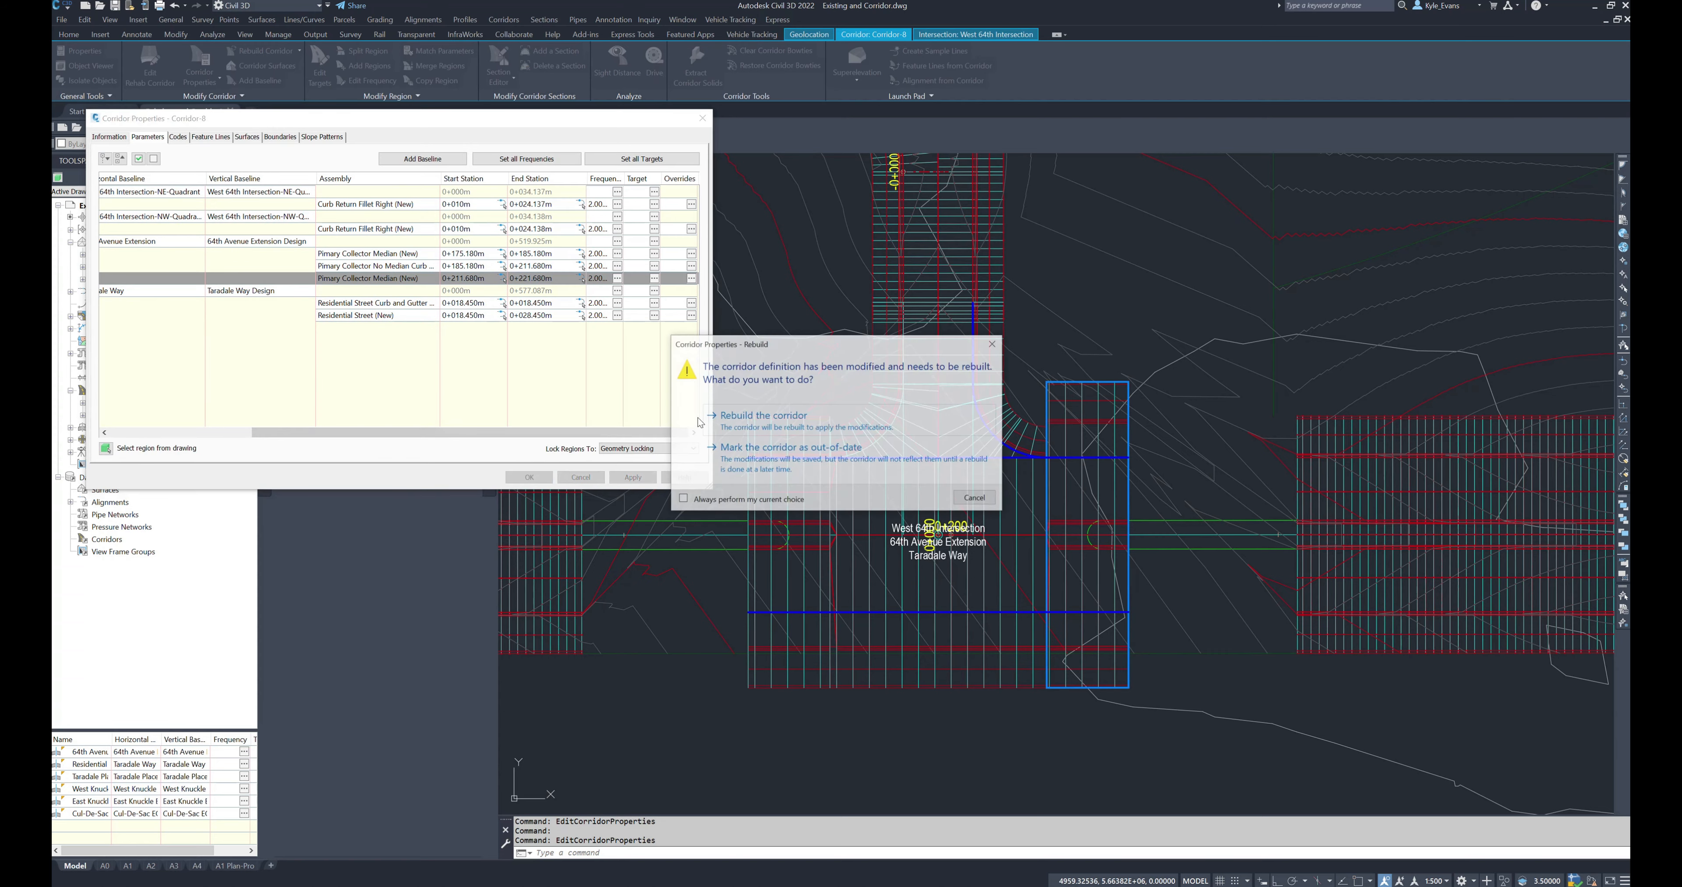
{"action": "left_click", "coordinate": [791, 423]}
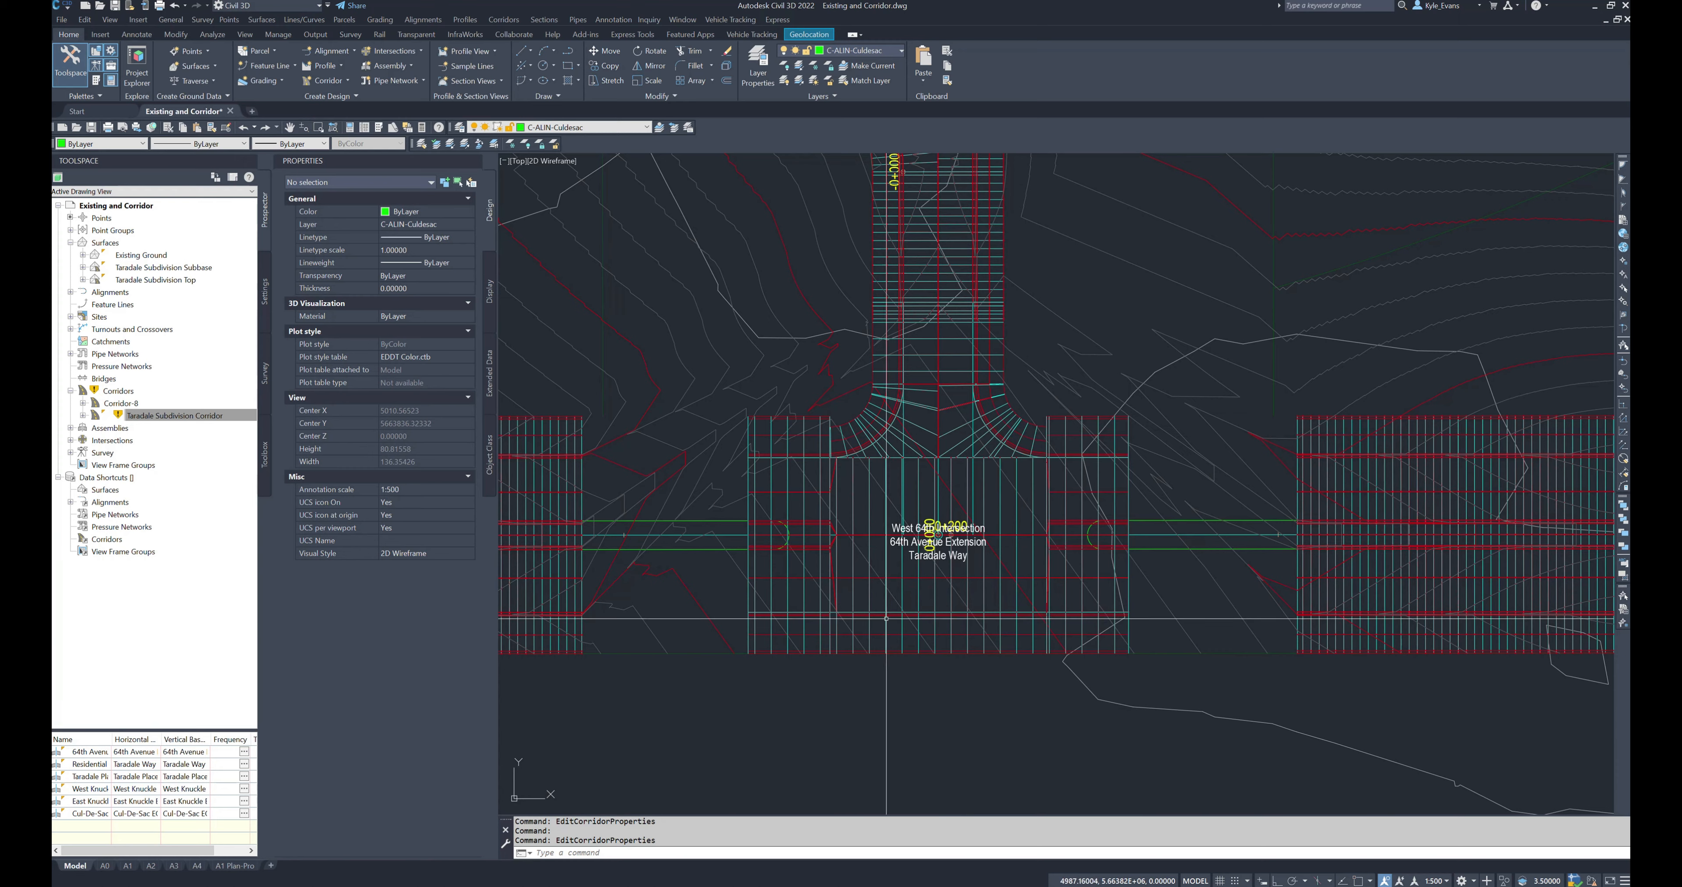
- Examine the rebuilt intersection's lanes and curb returns, the gaps along the 64th Avenue Extension, and the corridor overlap on Taradale Way
{"action": "middle_click_drag", "start_coordinate": [1048, 579], "coordinate": [885, 603]}
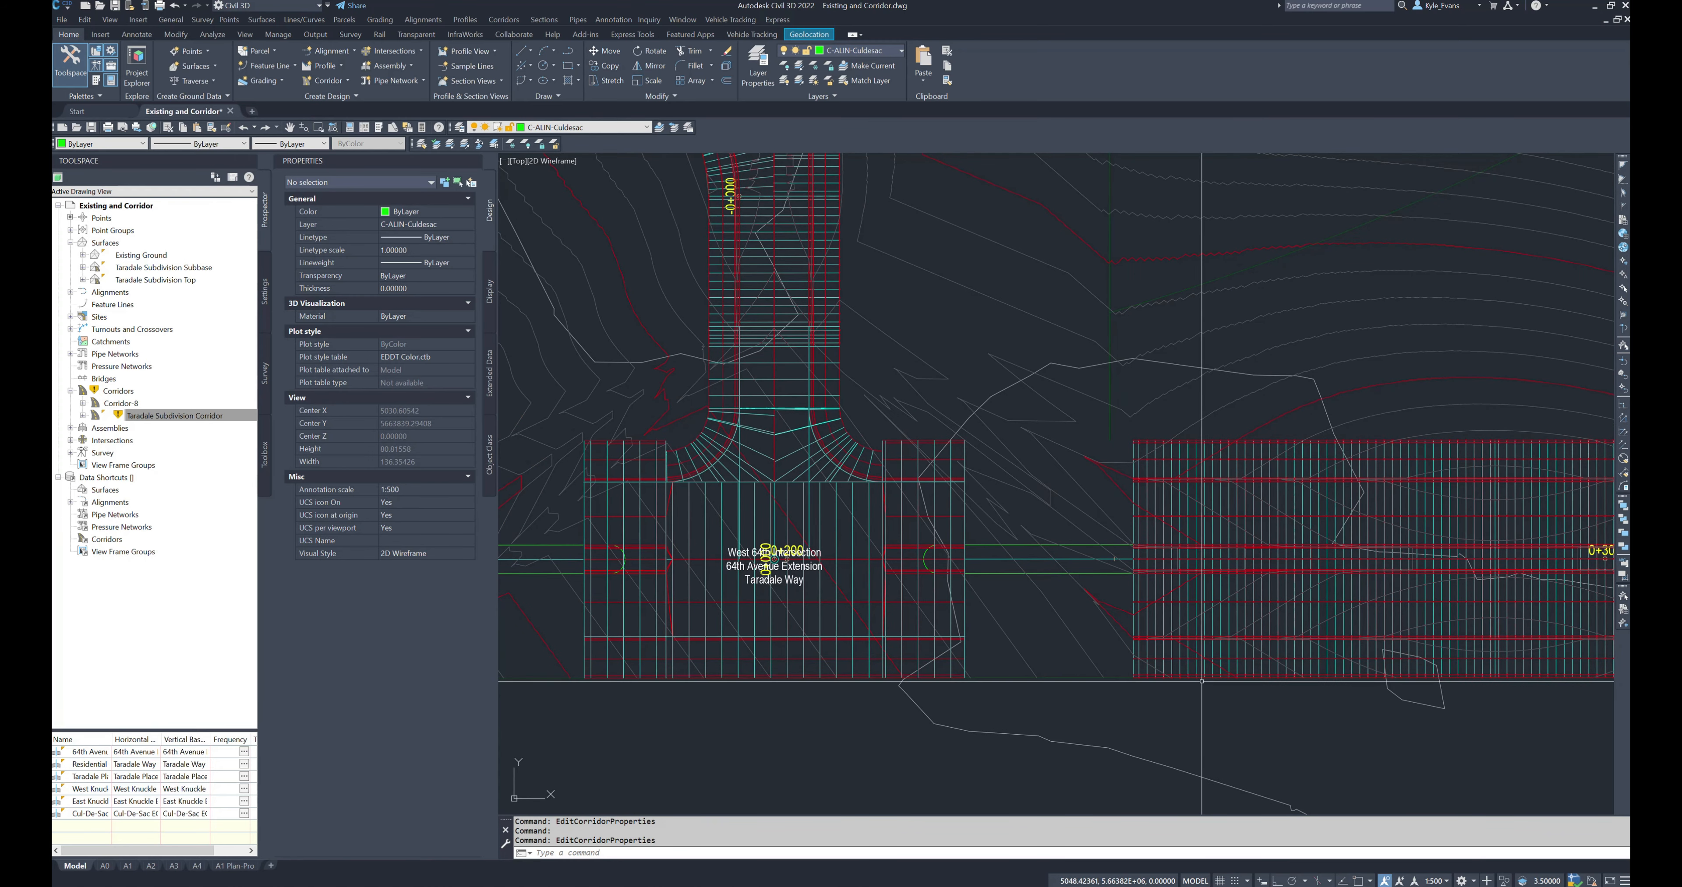
{"action": "scroll", "coordinate": [1157, 675], "scroll_direction": "up", "scroll_amount": 4}
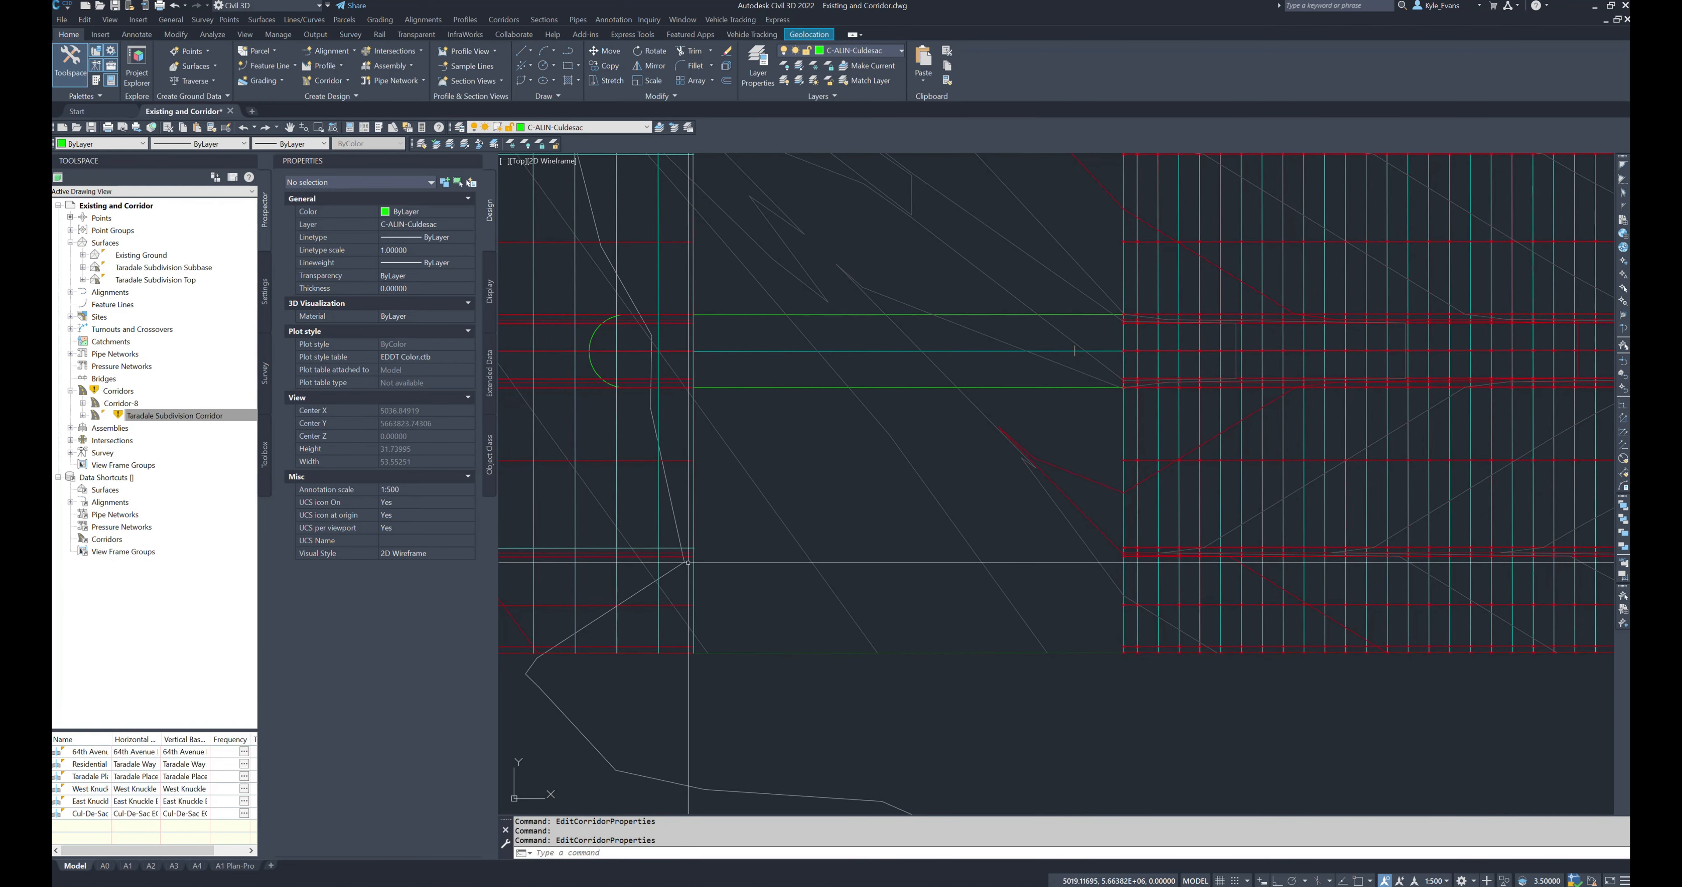
{"action": "mouse_move", "coordinate": [1068, 497]}
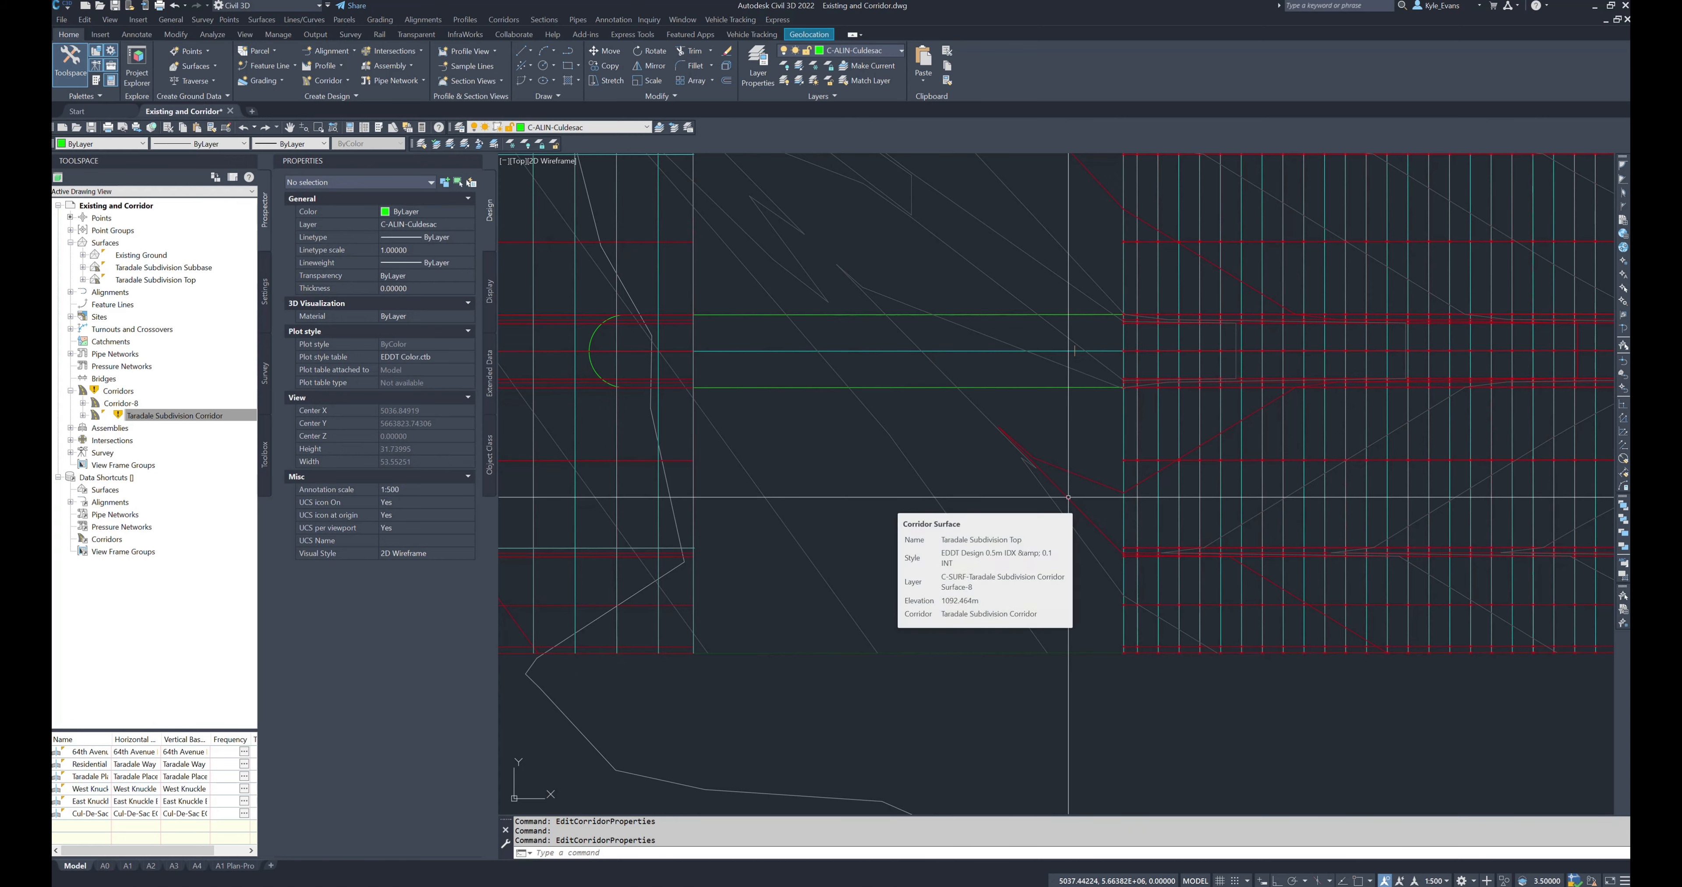
{"action": "scroll", "coordinate": [1068, 497], "scroll_direction": "down", "scroll_amount": 6}
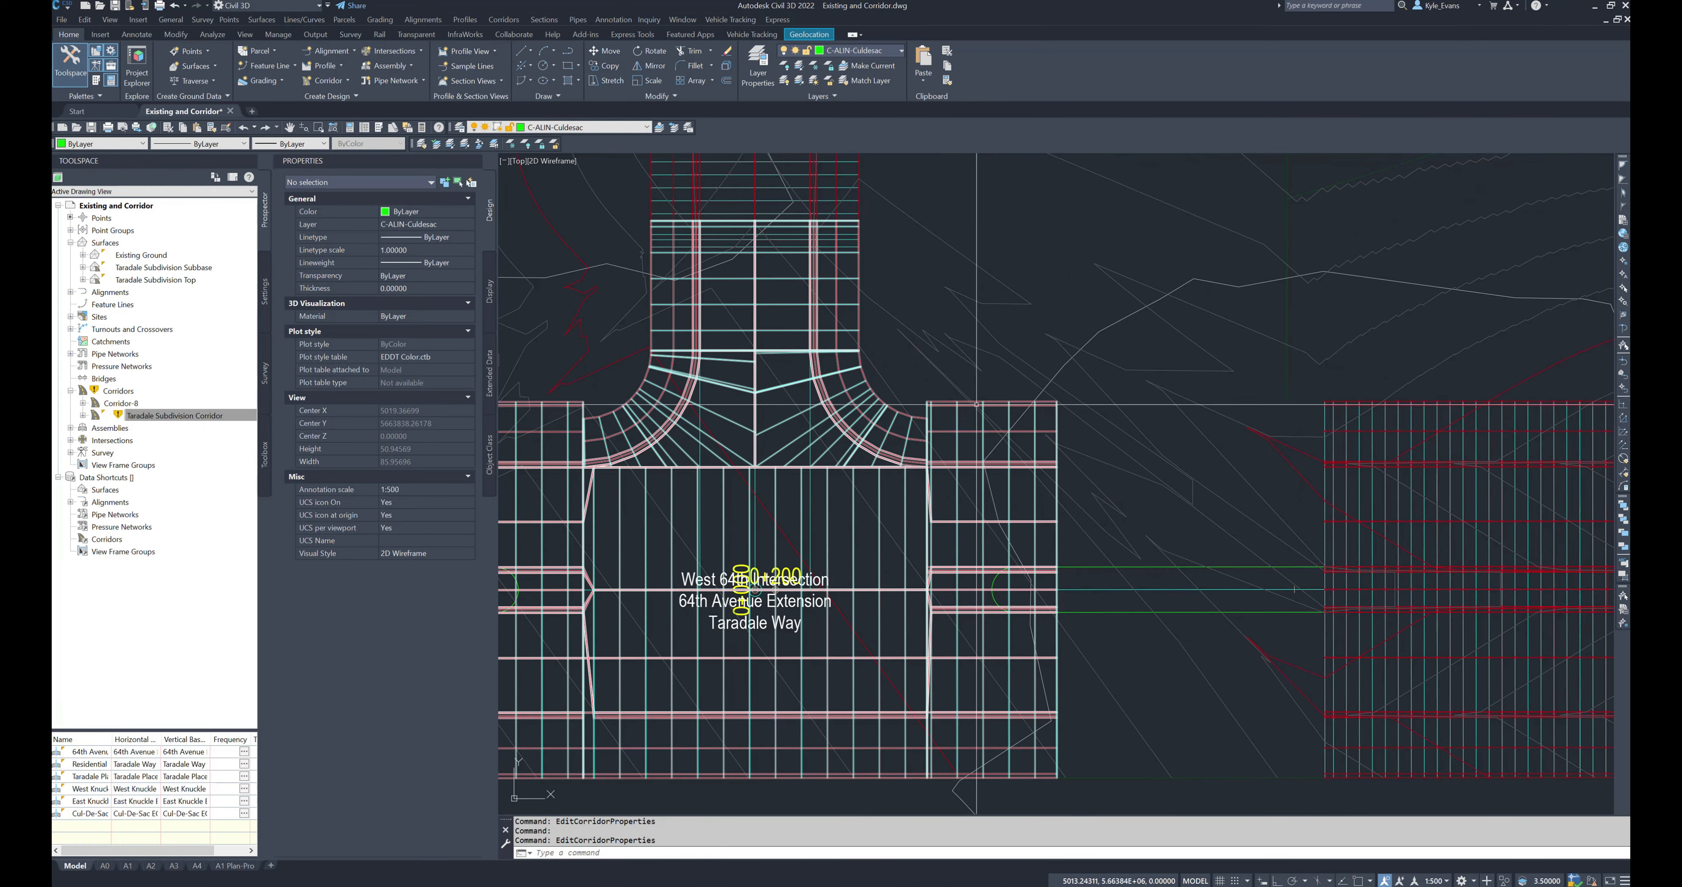
{"action": "scroll", "coordinate": [934, 417], "scroll_direction": "up", "scroll_amount": 7}
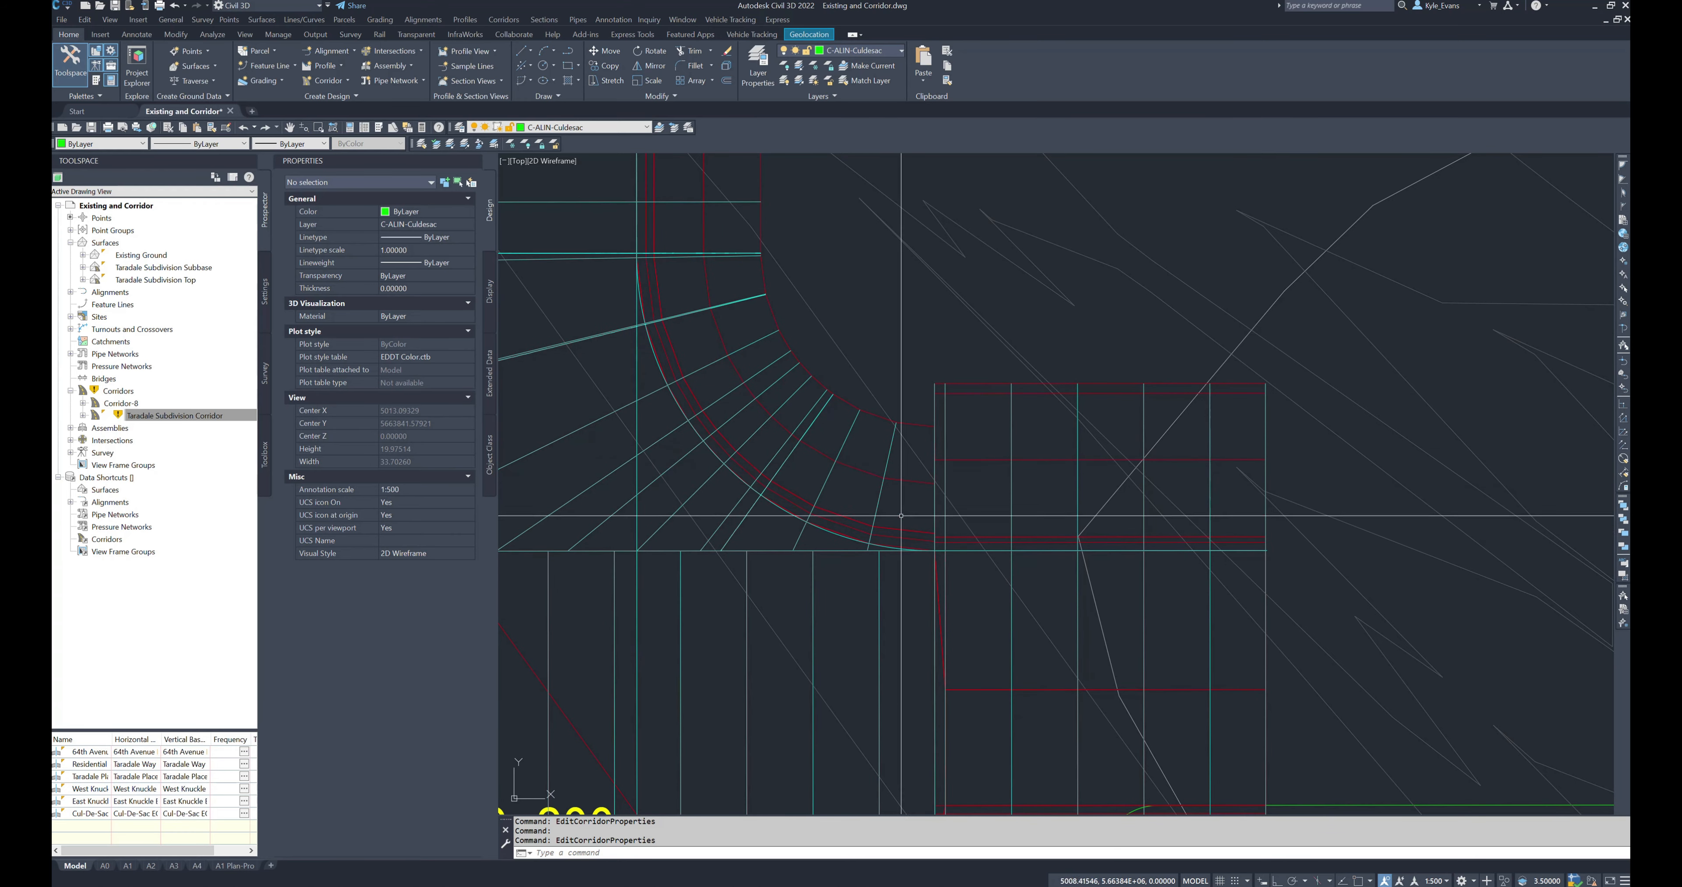
{"action": "mouse_move", "coordinate": [757, 414]}
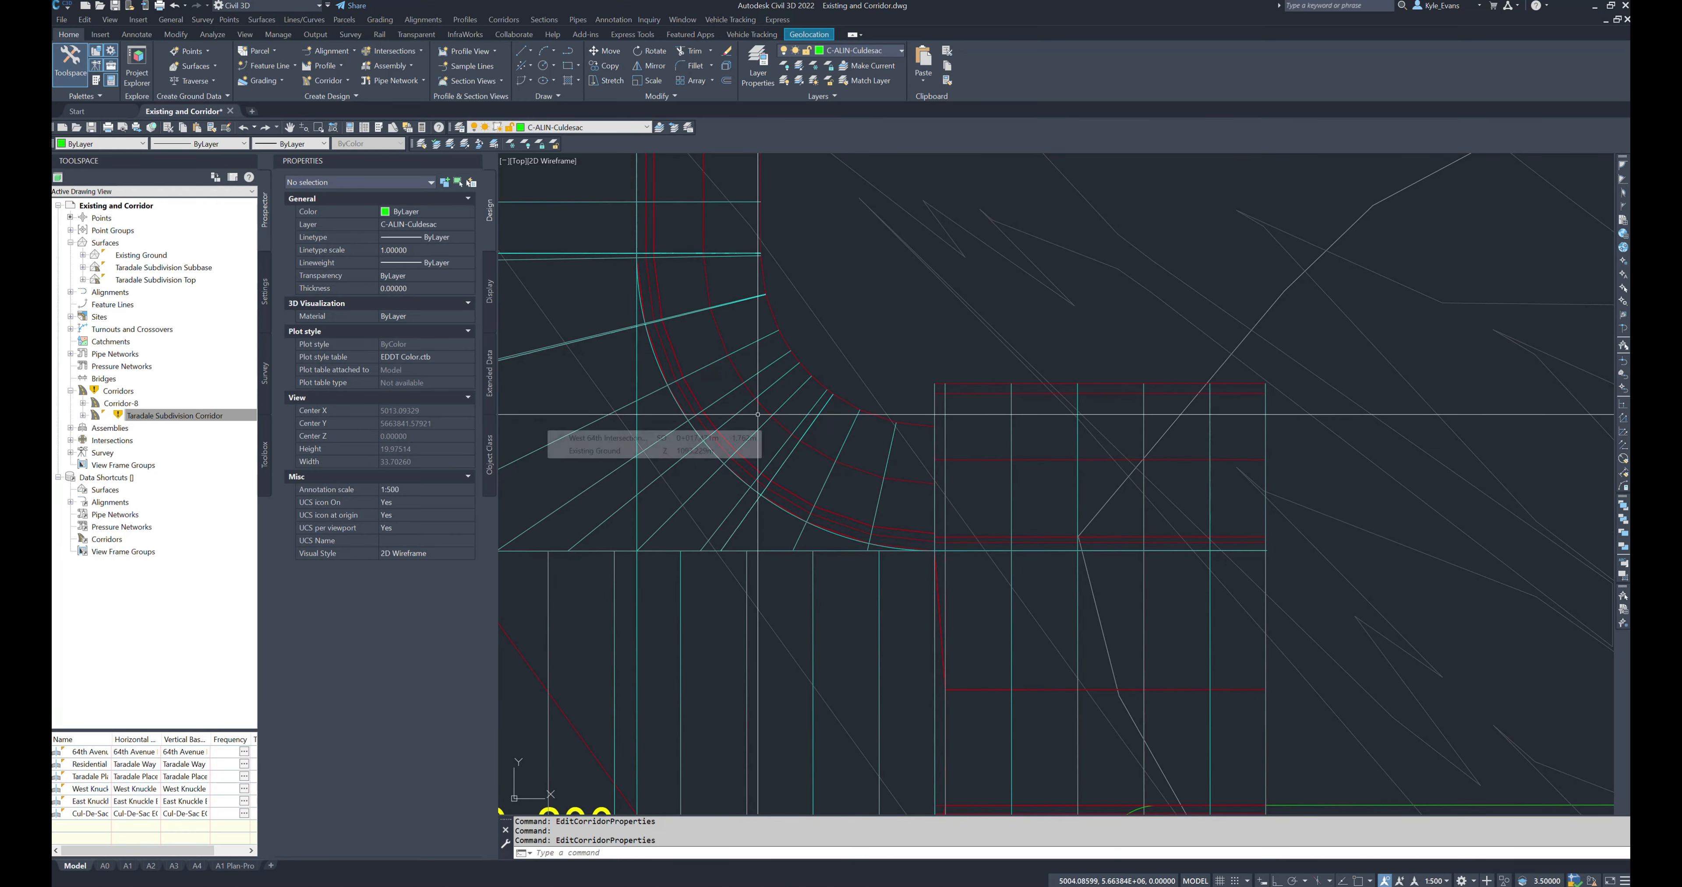
{"action": "scroll", "coordinate": [757, 414], "scroll_direction": "down", "scroll_amount": 4}
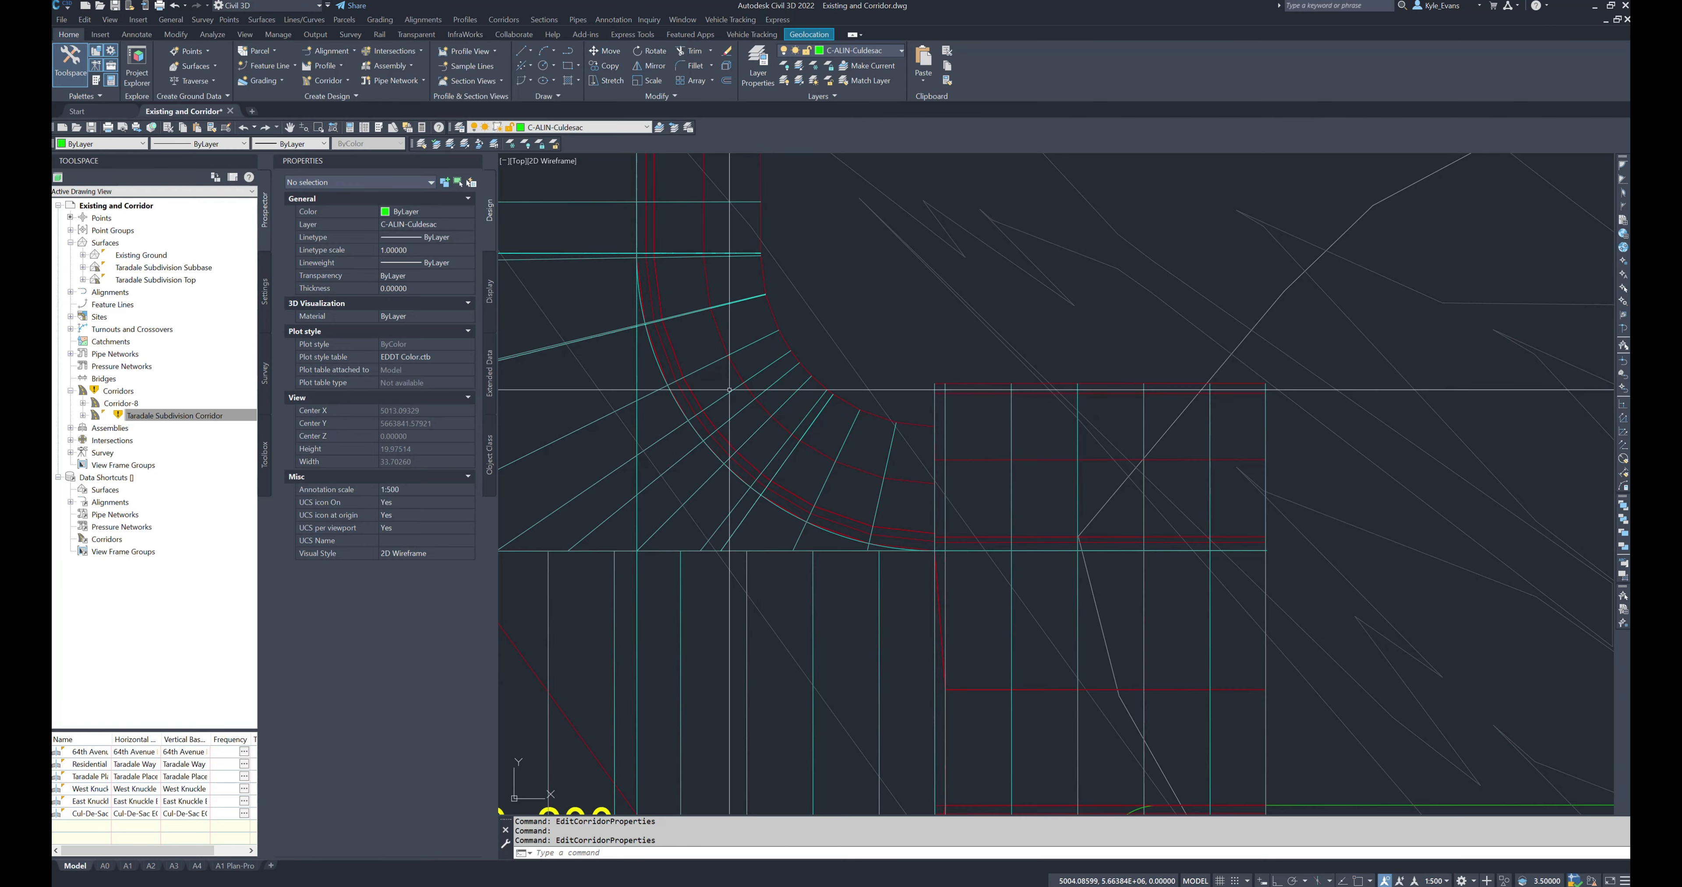
{"action": "scroll", "coordinate": [917, 492], "scroll_direction": "up", "scroll_amount": 4}
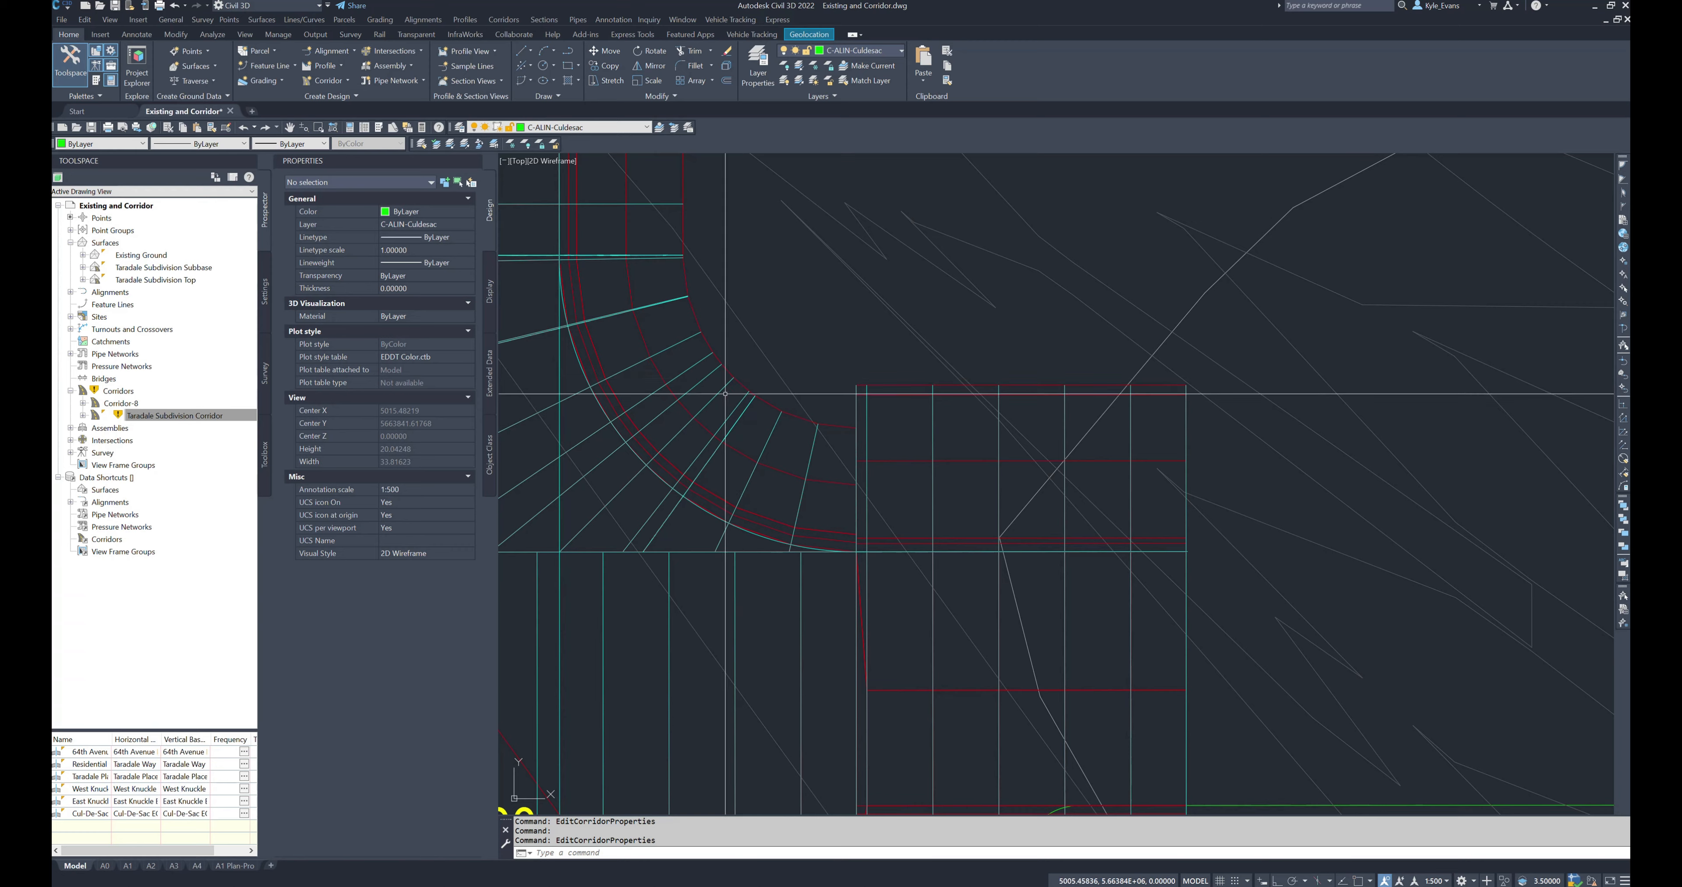
{"action": "mouse_move", "coordinate": [893, 405]}
{"action": "middle_mouse_down"}
{"action": "mouse_move", "coordinate": [927, 430]}
{"action": "mouse_move", "coordinate": [1020, 449]}
{"action": "middle_mouse_up"}
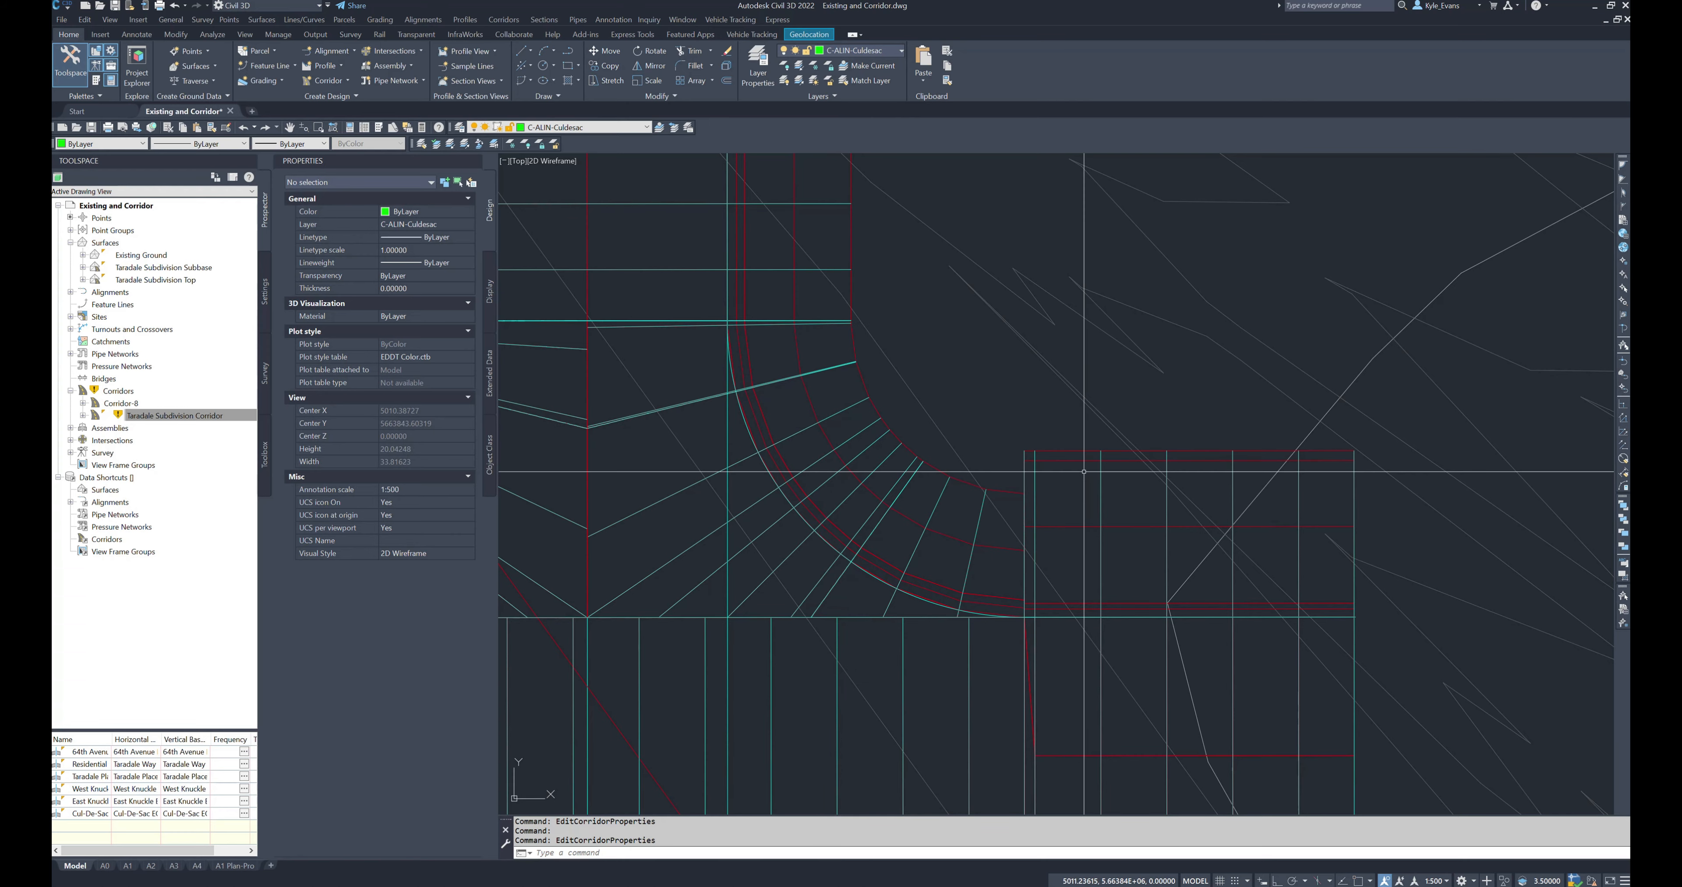
{"action": "scroll", "coordinate": [1064, 515], "scroll_direction": "down", "scroll_amount": 3}
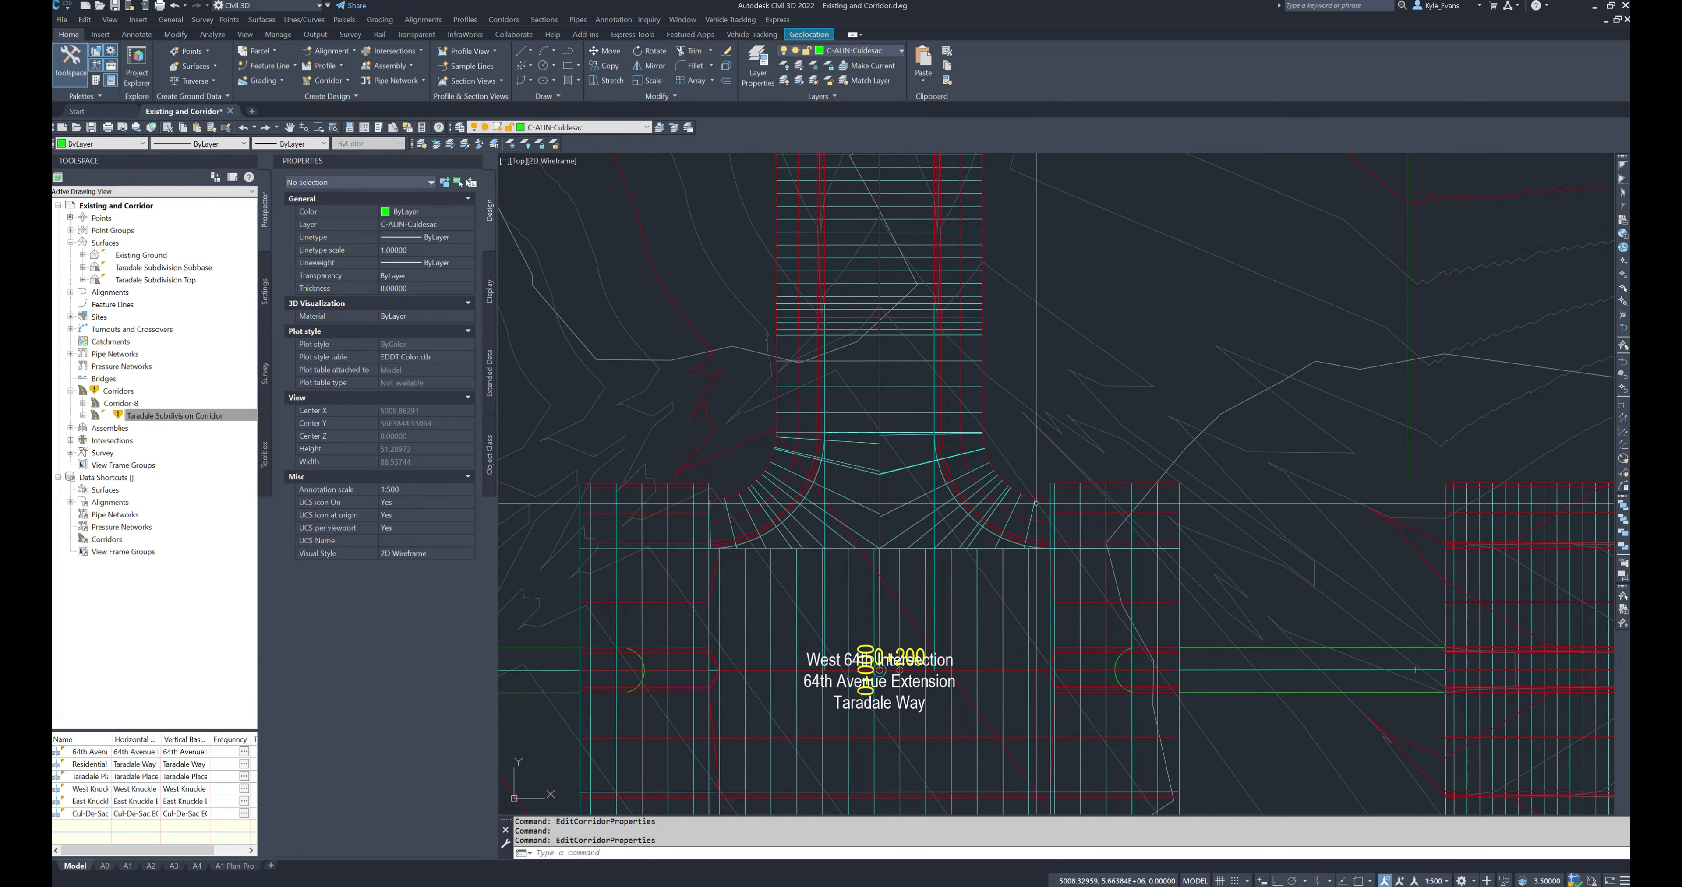
{"action": "middle_click_drag", "start_coordinate": [929, 231], "coordinate": [935, 349]}
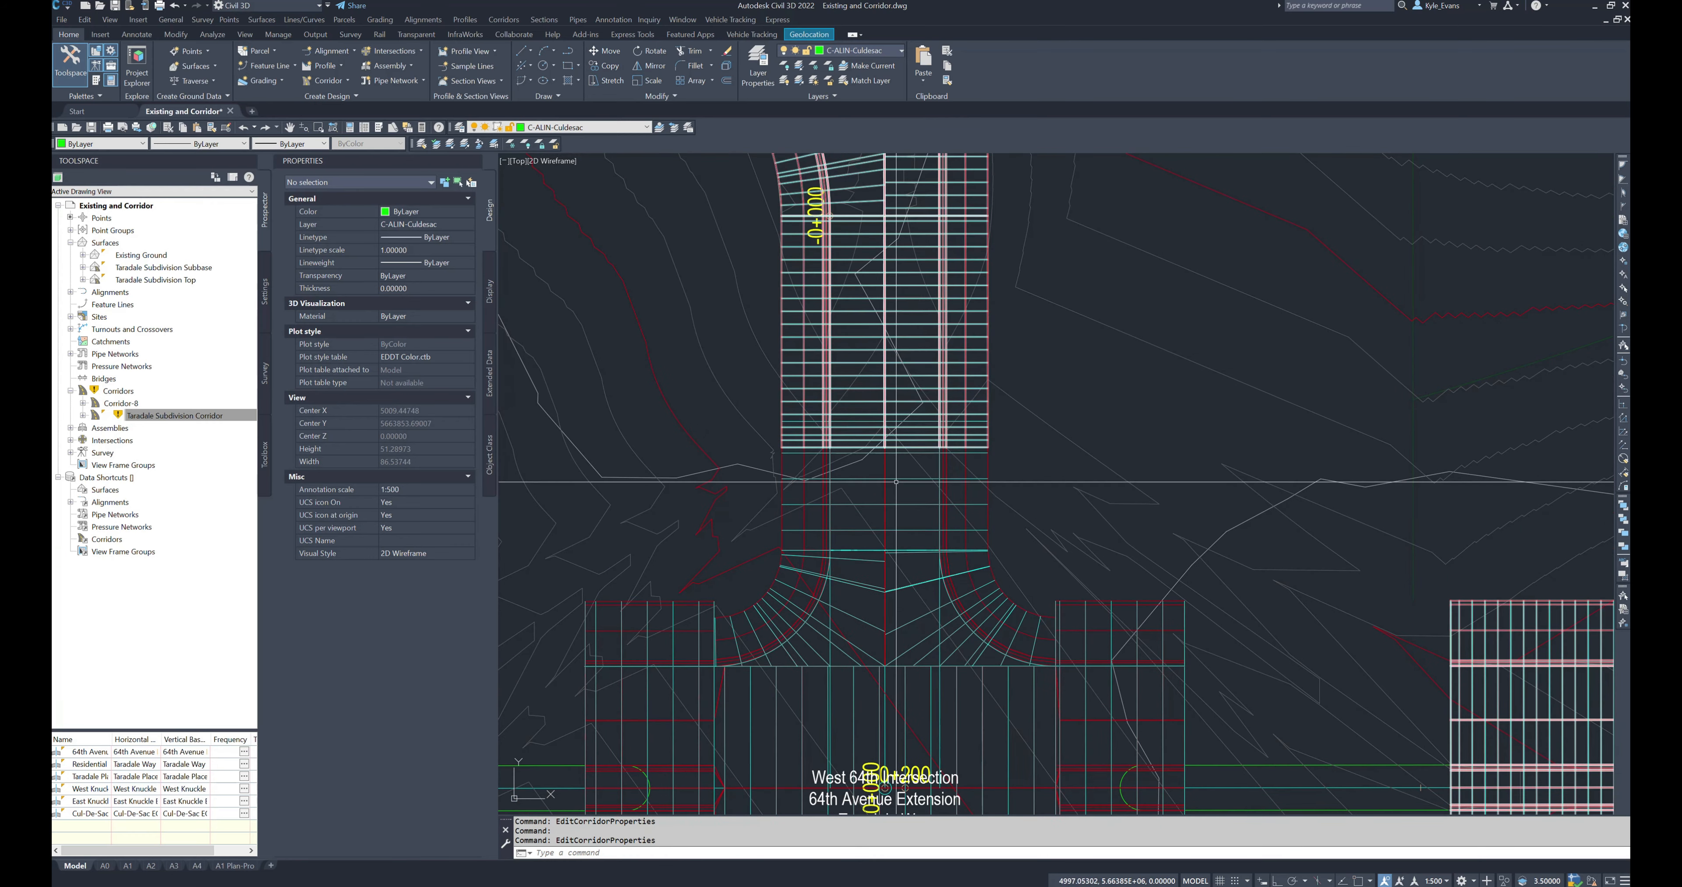
{"action": "left_click", "coordinate": [909, 475]}
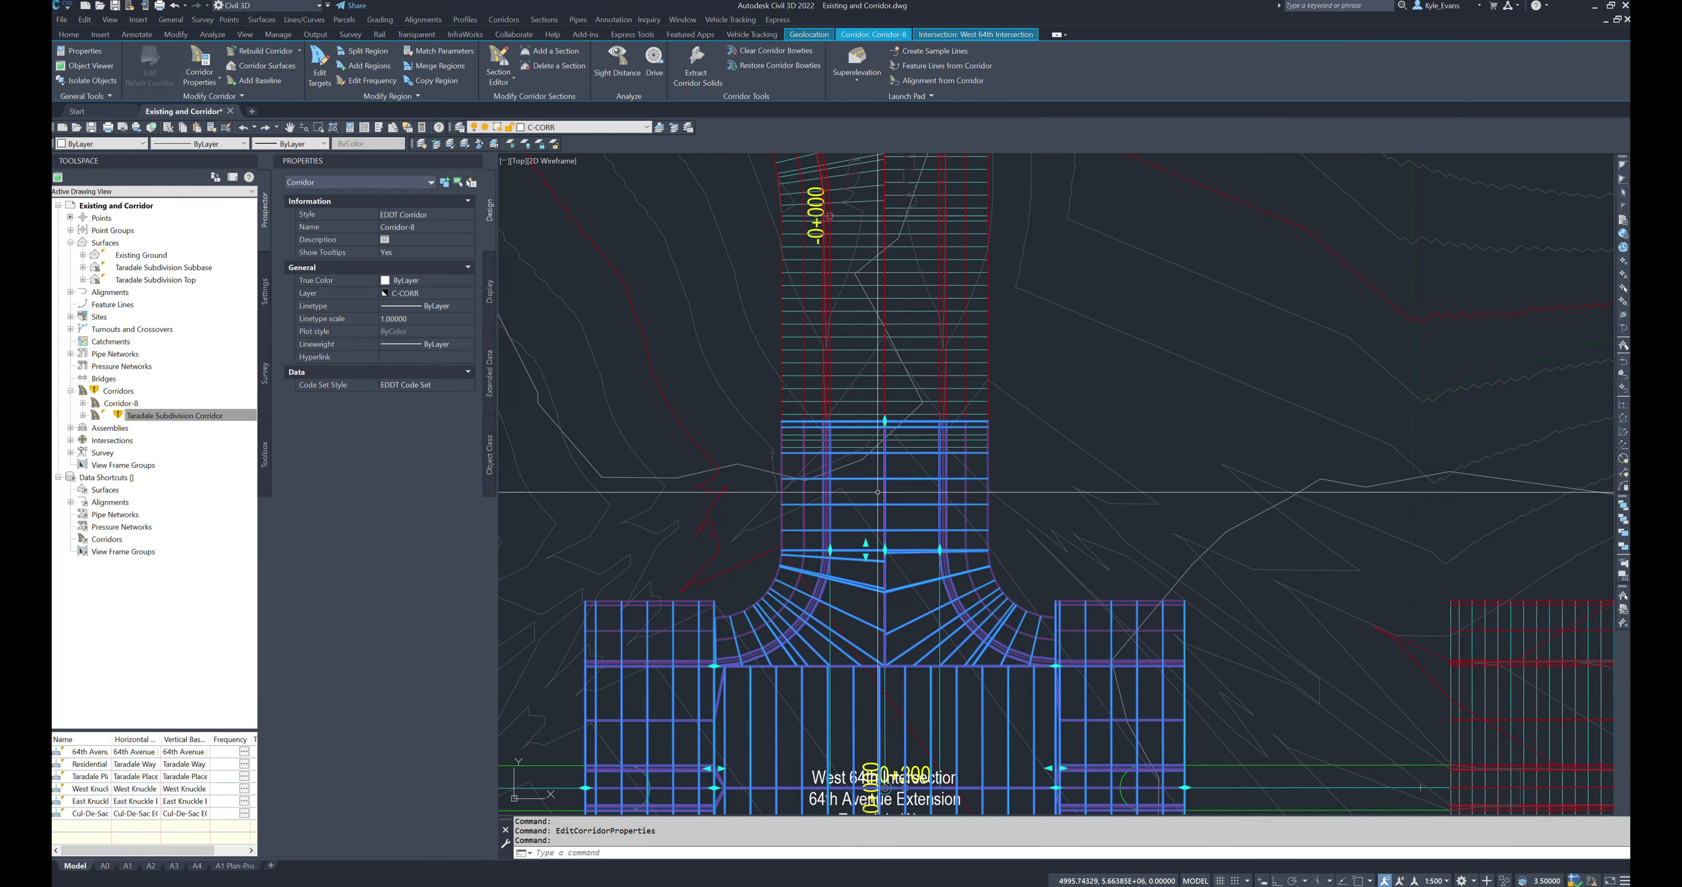
{"action": "scroll", "coordinate": [920, 431], "scroll_direction": "up", "scroll_amount": 4}
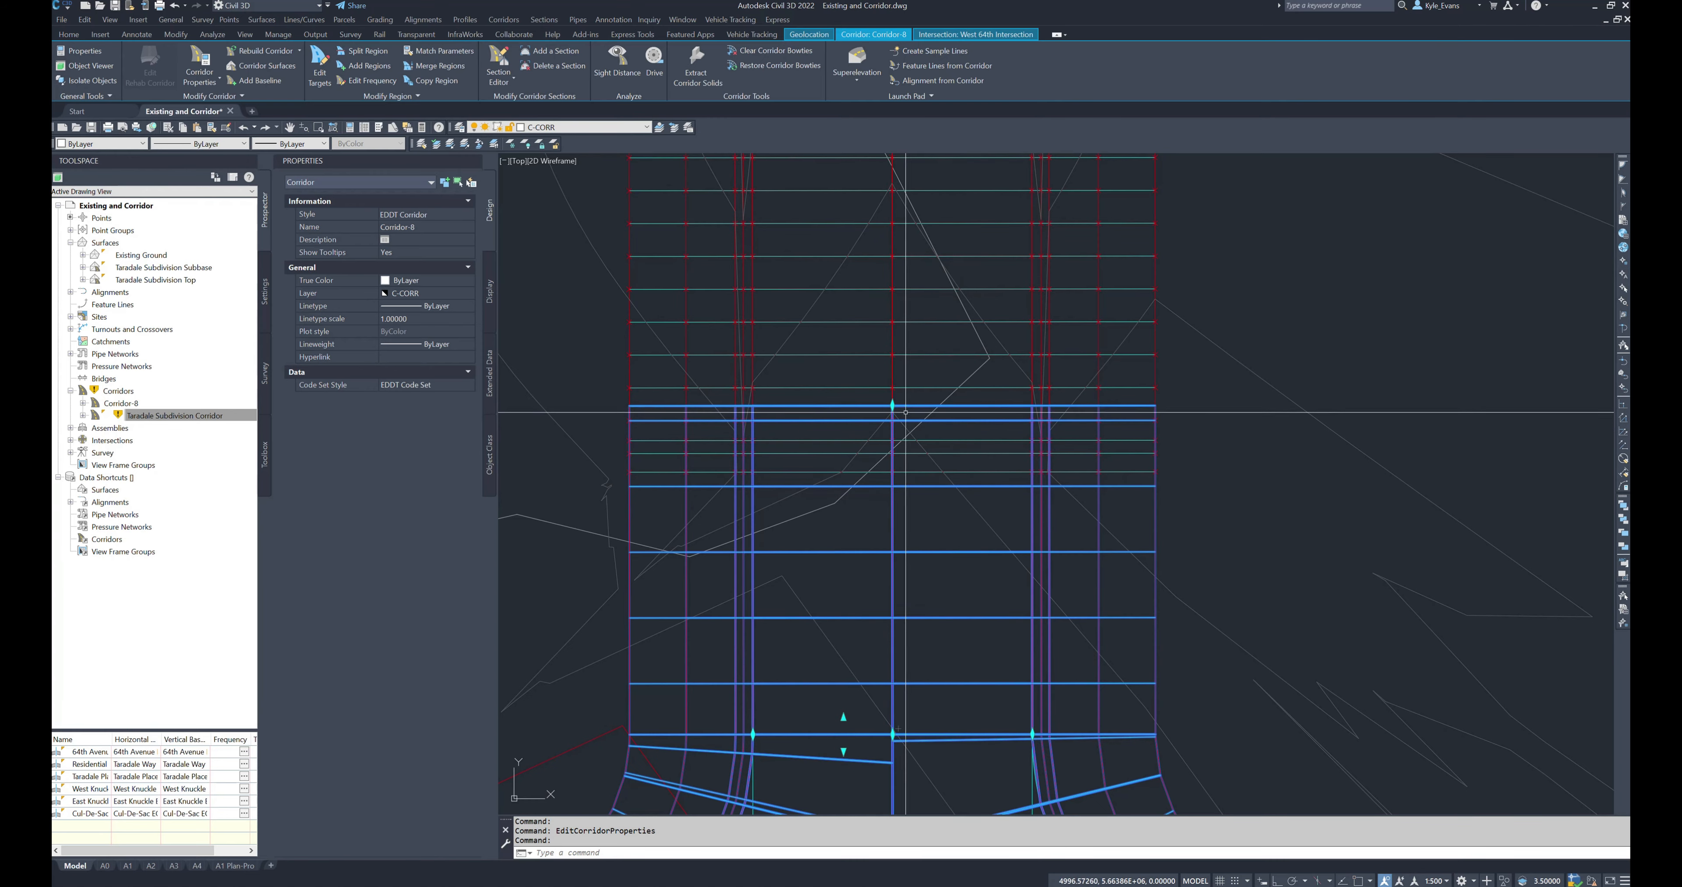
{"action": "scroll", "coordinate": [907, 409], "scroll_direction": "up", "scroll_amount": 3}
{"action": "key", "text": "Escape"}
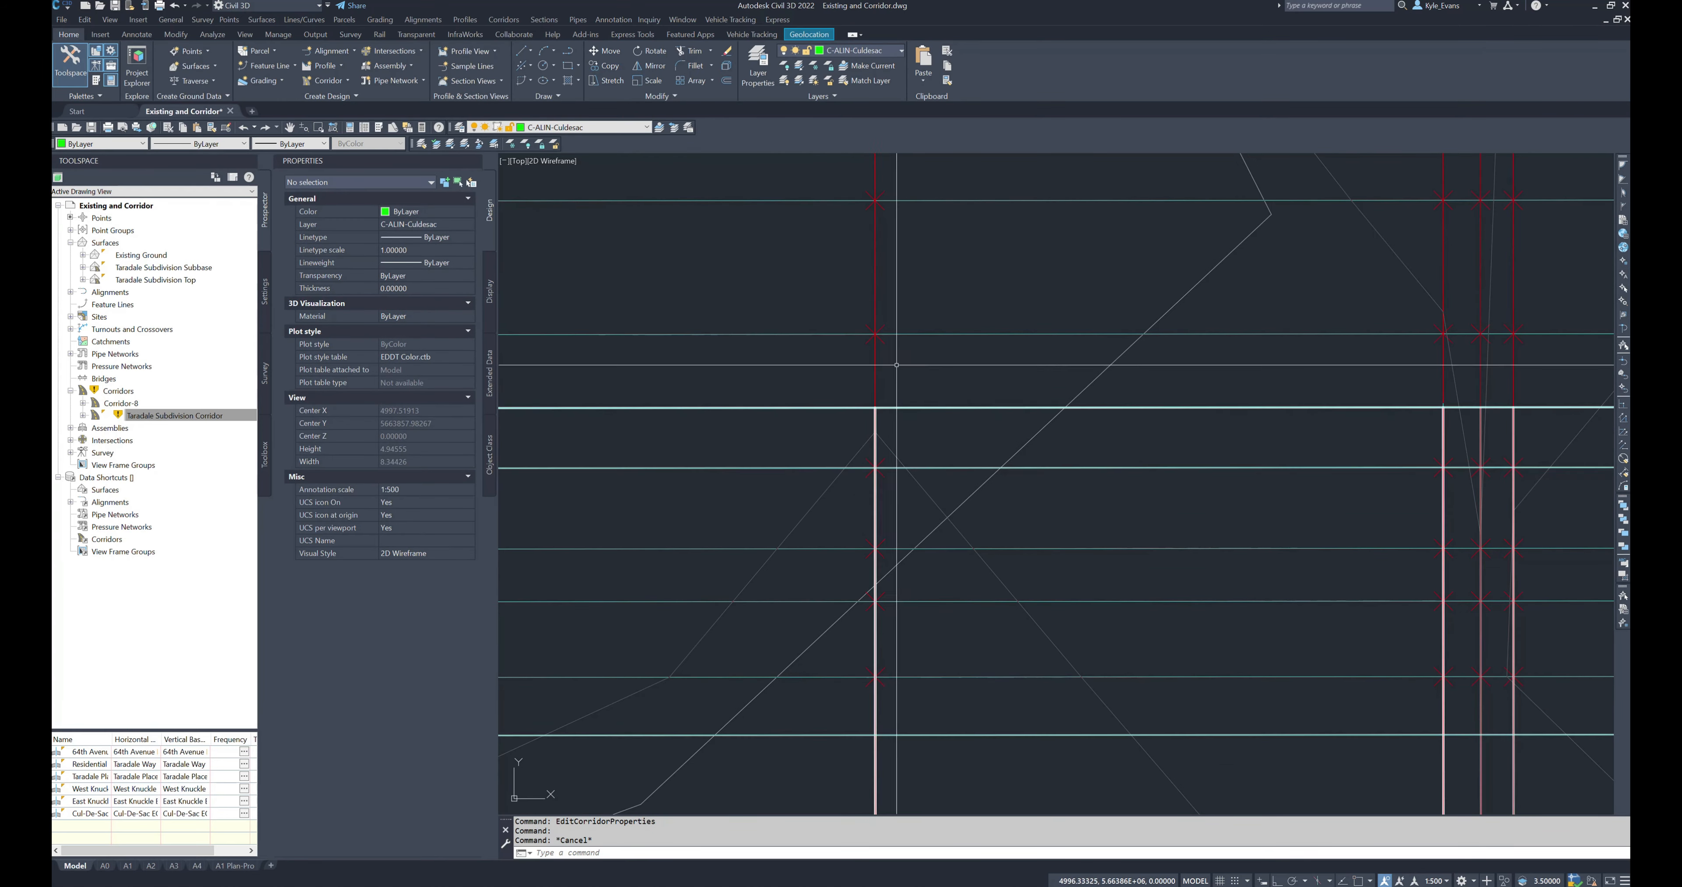
- Stretch the Taradale Way end of the Taradale Subdivision Corridor to the endpoint at the intersection corridor's northern edge
{"action": "left_click", "coordinate": [899, 336]}
{"action": "scroll", "coordinate": [904, 390], "scroll_direction": "down", "scroll_amount": 2}
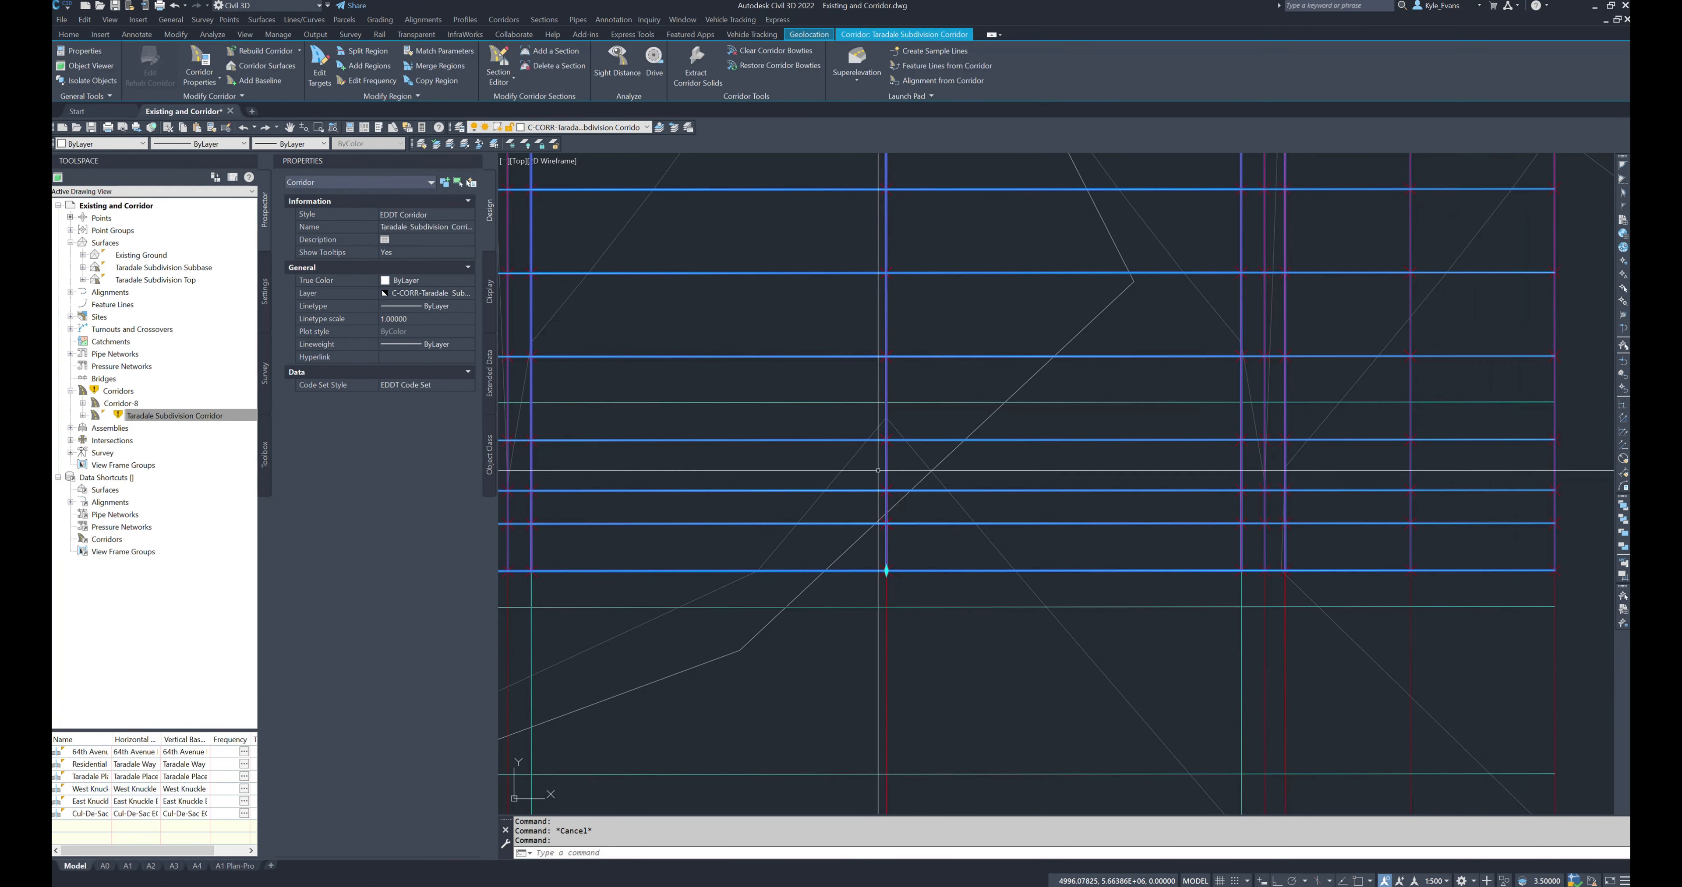
{"action": "left_click", "coordinate": [886, 571]}
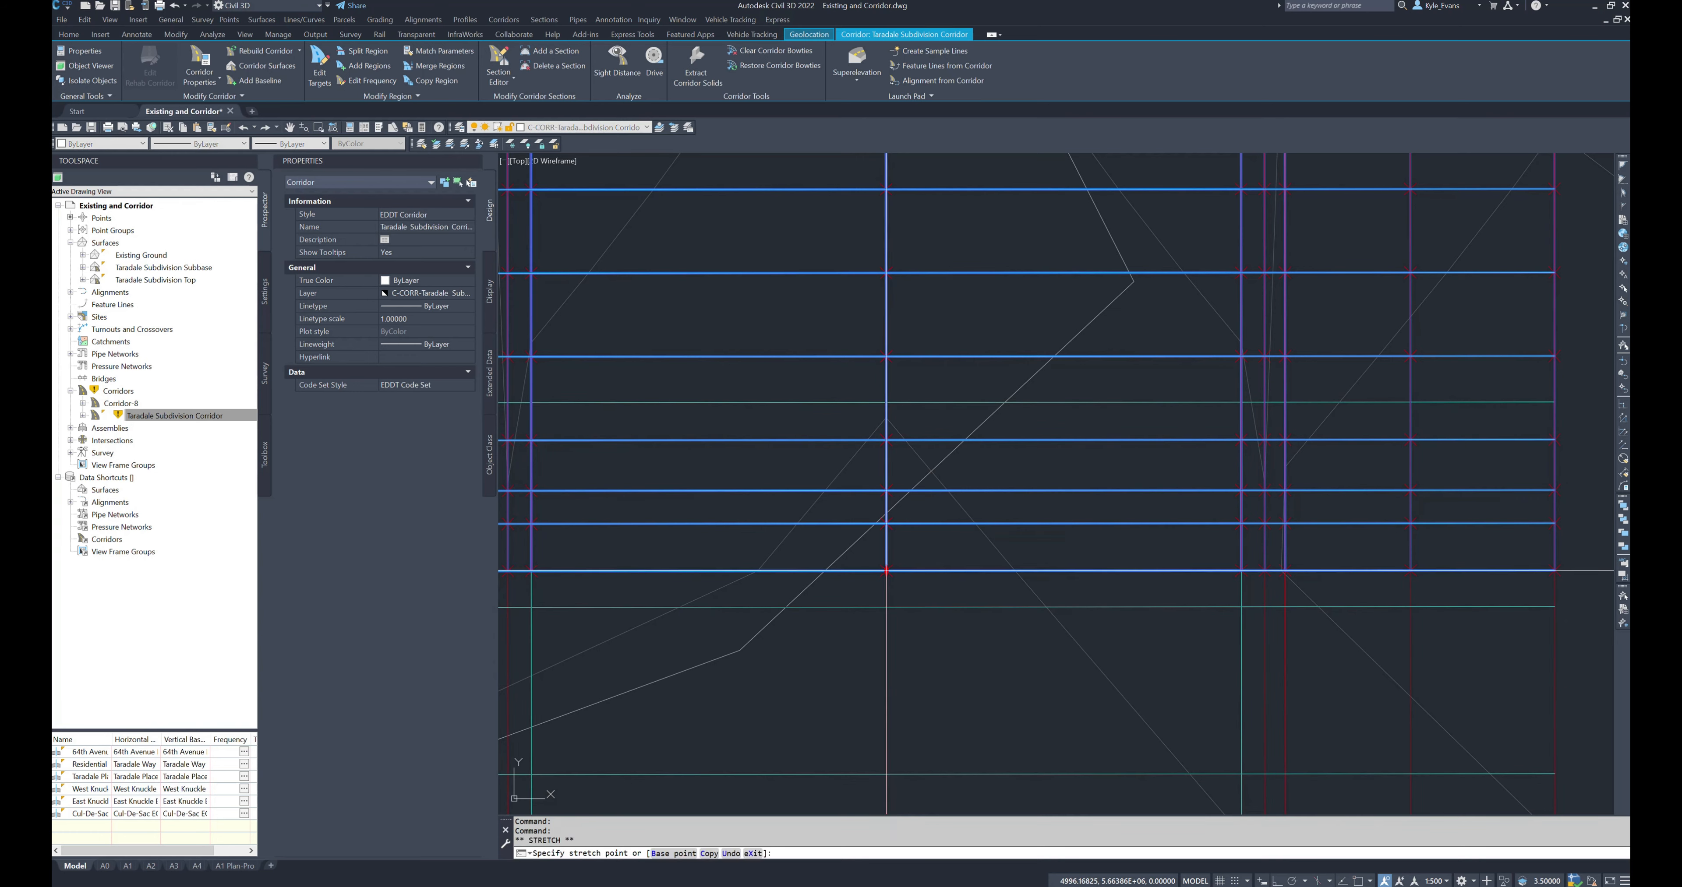
{"action": "right_click", "coordinate": [897, 339], "text": "shift"}
{"action": "left_click", "coordinate": [904, 415]}
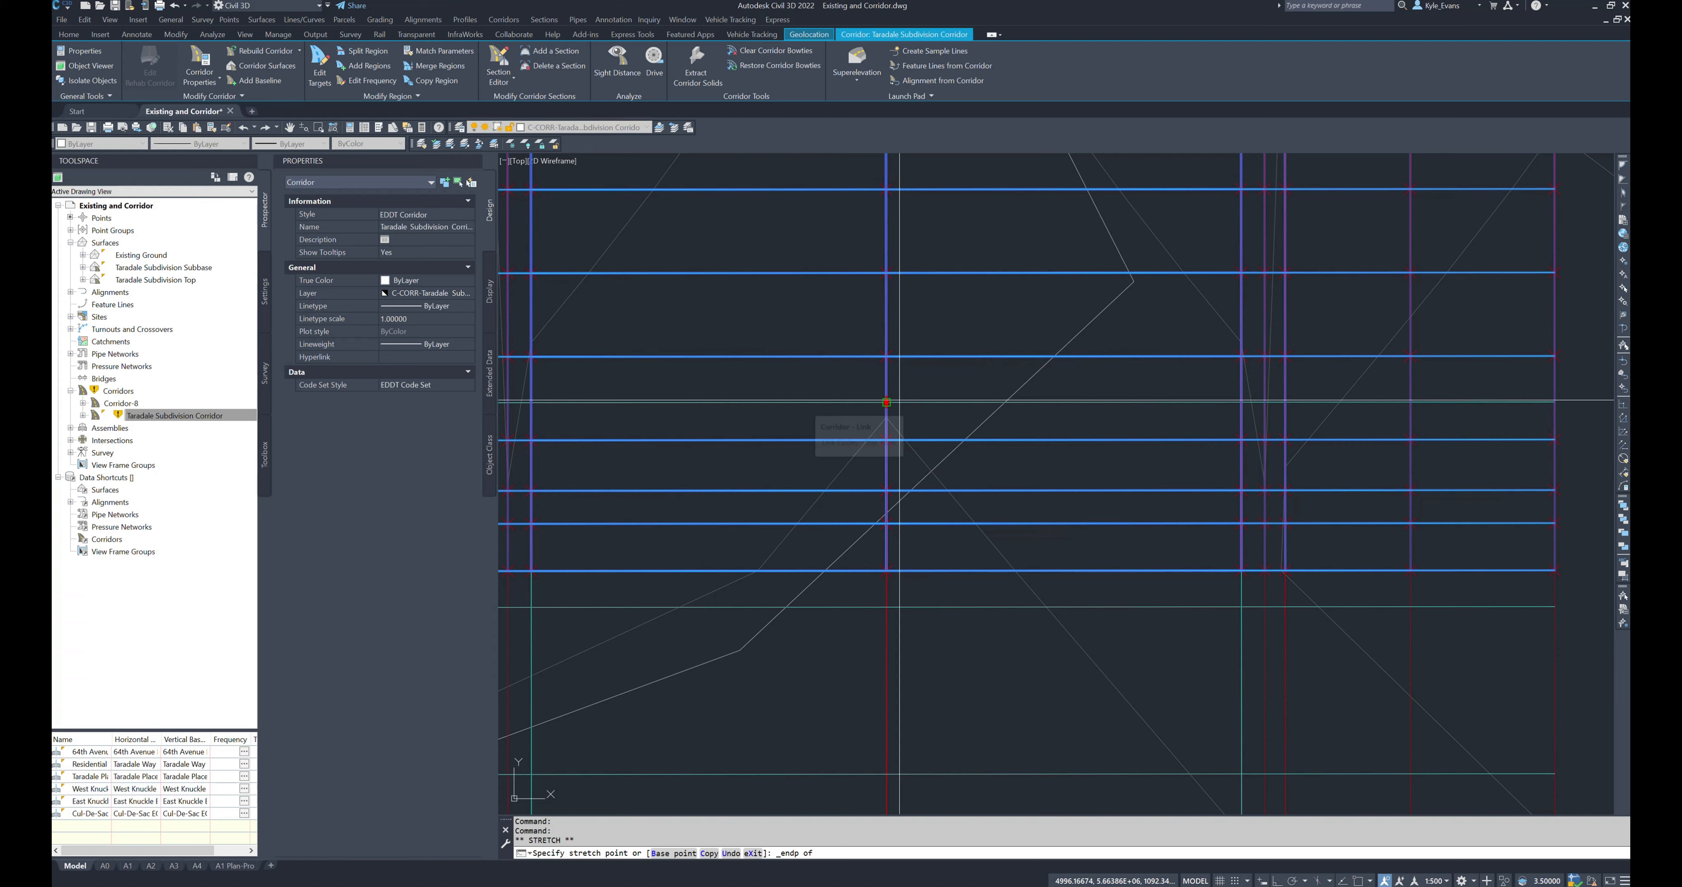
{"action": "left_click", "coordinate": [886, 393]}
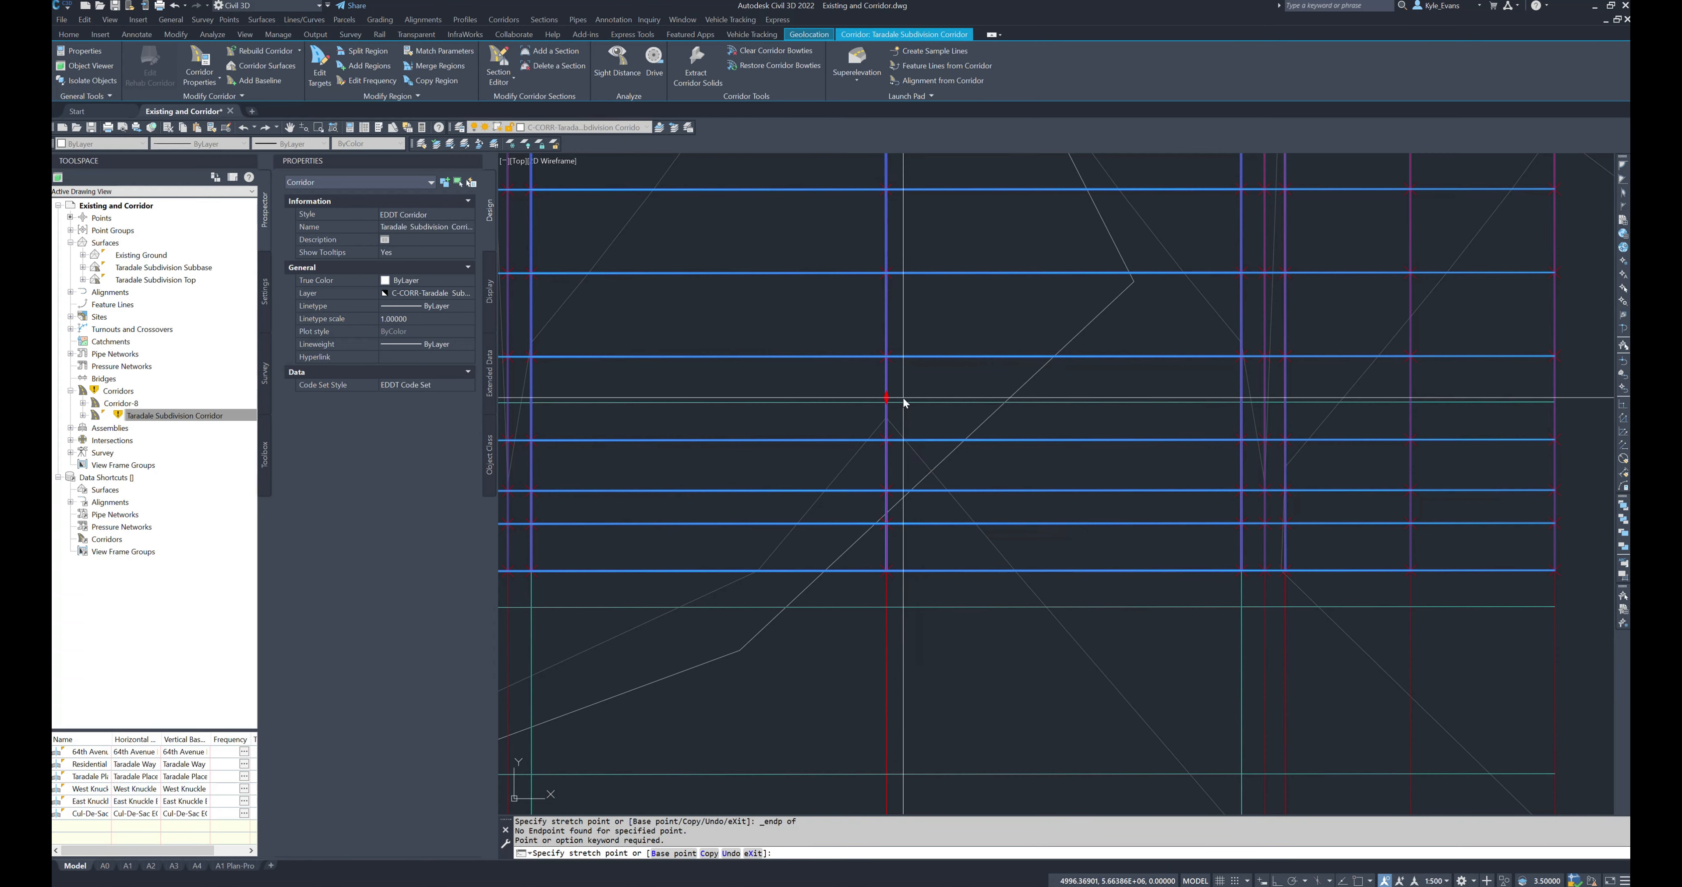
{"action": "key", "text": "e"}
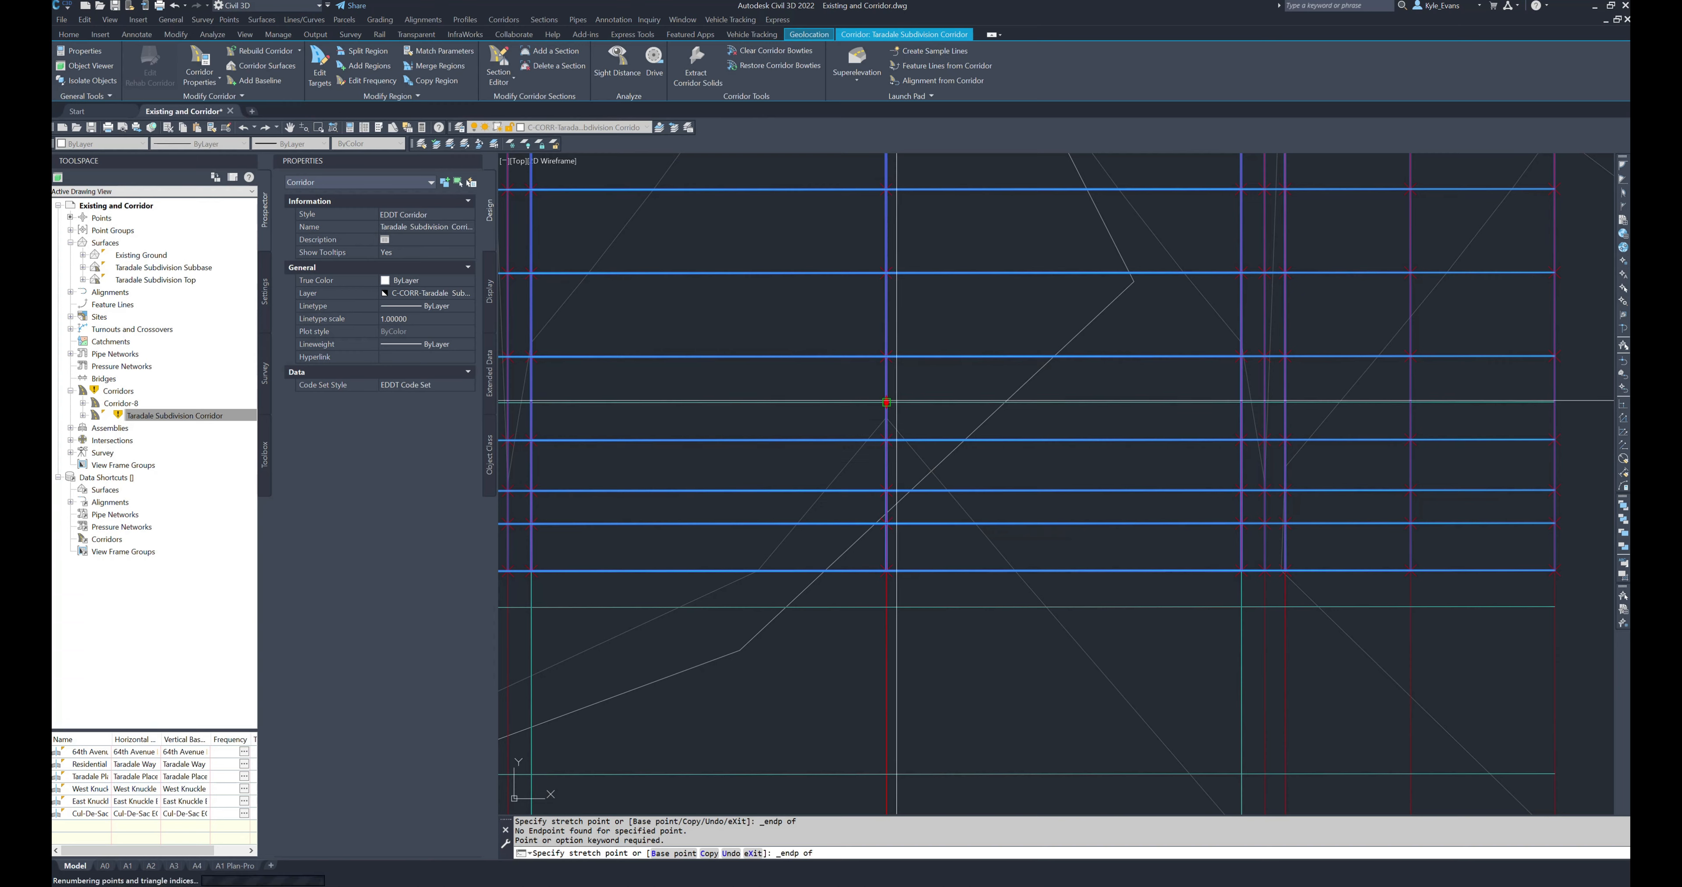
{"action": "left_click", "coordinate": [886, 403]}
{"action": "scroll", "coordinate": [962, 411], "scroll_direction": "down", "scroll_amount": 4}
{"action": "key", "text": "Escape"}
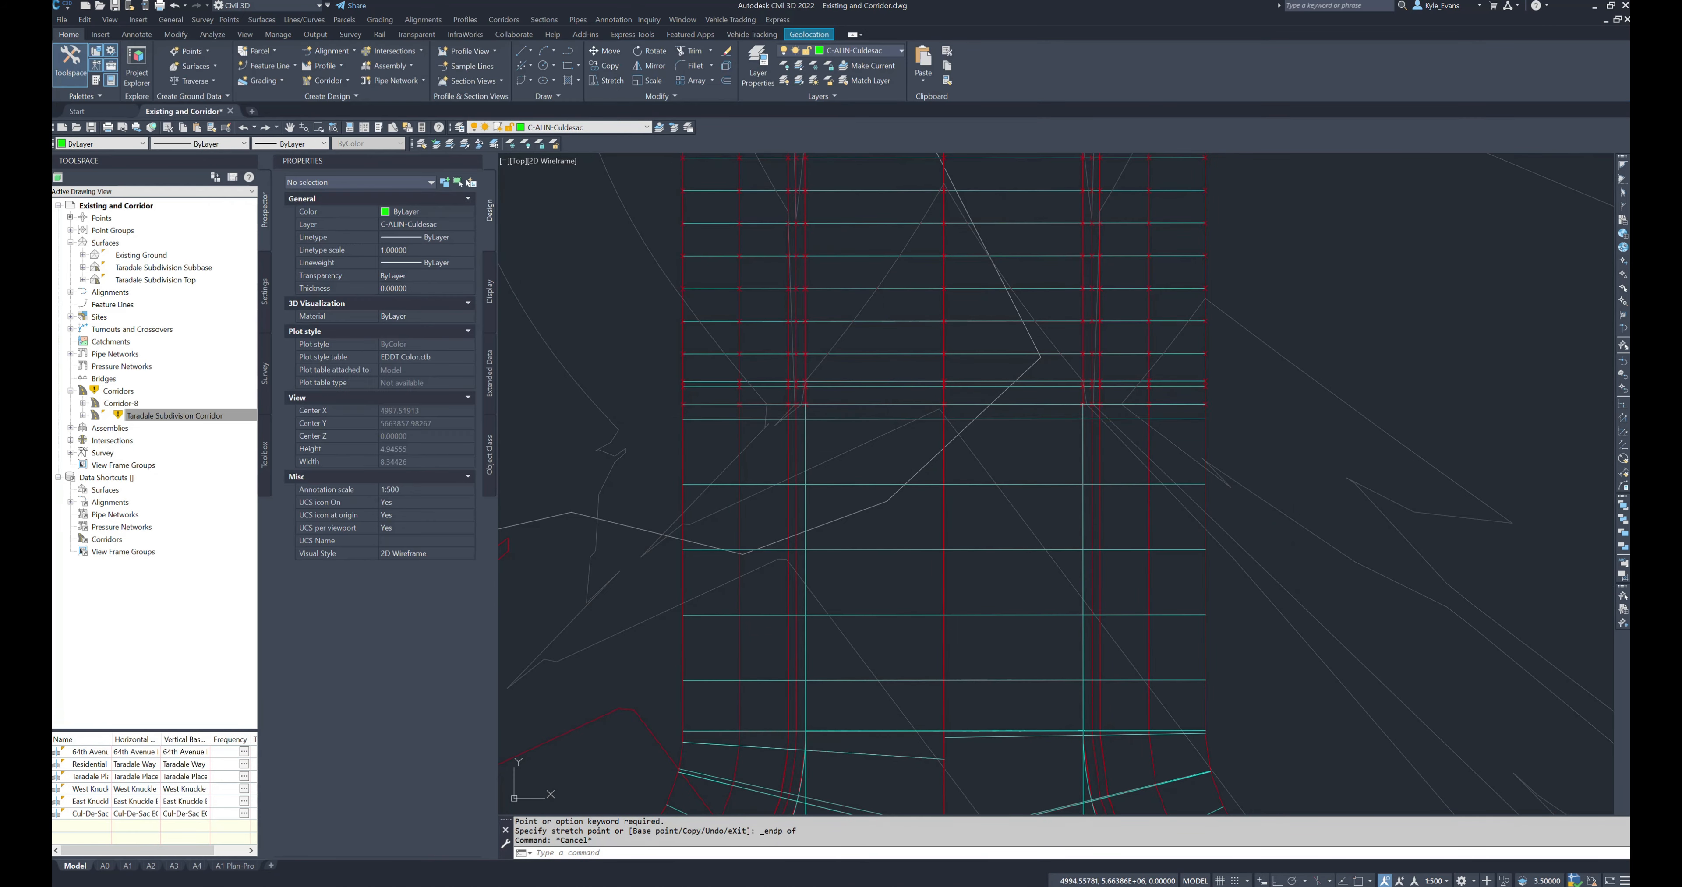
- Select both corridors on Taradale Way and examine where the subdivision corridor meets the intersection corridor
{"action": "left_click", "coordinate": [914, 420]}
{"action": "left_click", "coordinate": [862, 390]}
{"action": "key", "text": "Escape"}
{"action": "key", "text": "Escape"}
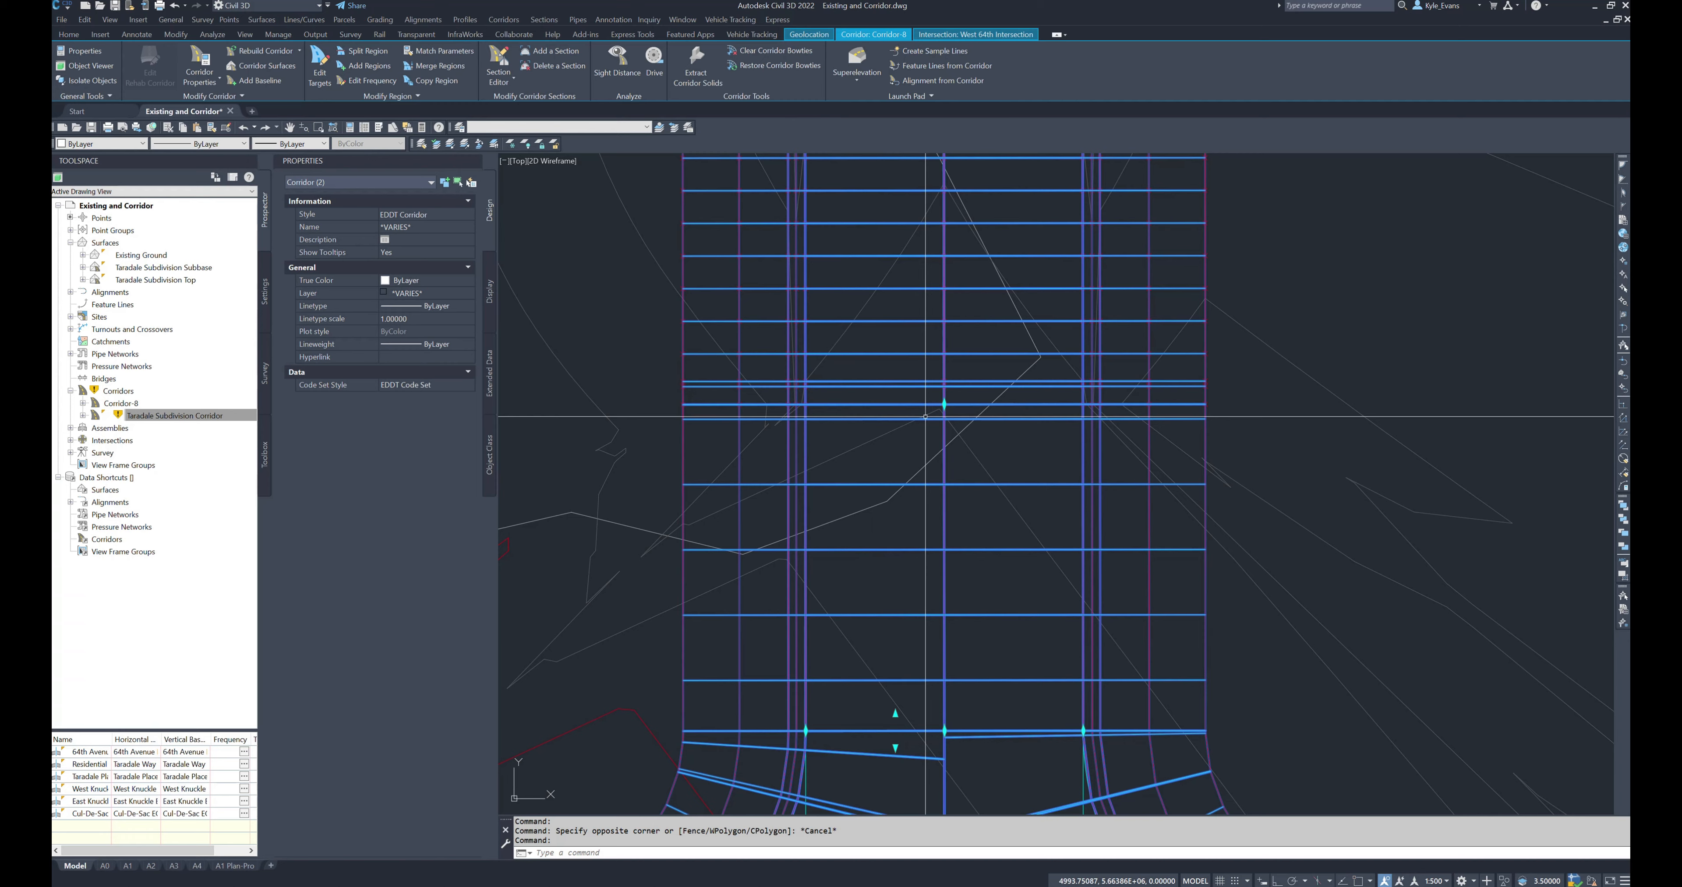
{"action": "scroll", "coordinate": [908, 439], "scroll_direction": "up", "scroll_amount": 5}
{"action": "left_click", "coordinate": [836, 412]}
{"action": "left_click", "coordinate": [801, 346]}
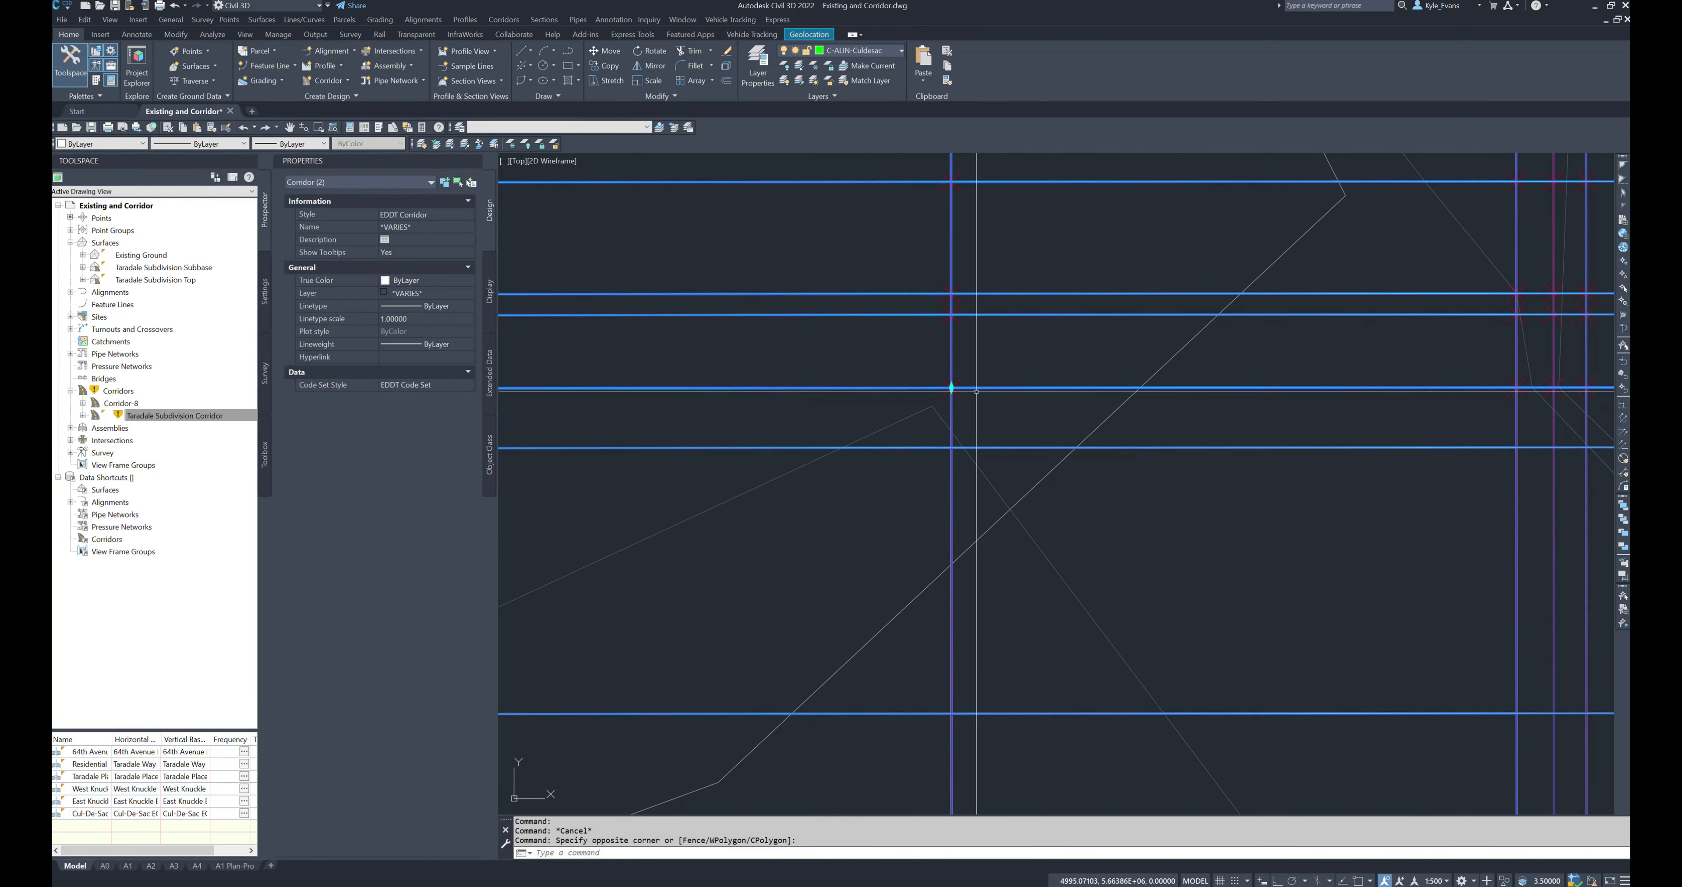
{"action": "scroll", "coordinate": [955, 372], "scroll_direction": "down", "scroll_amount": 6}
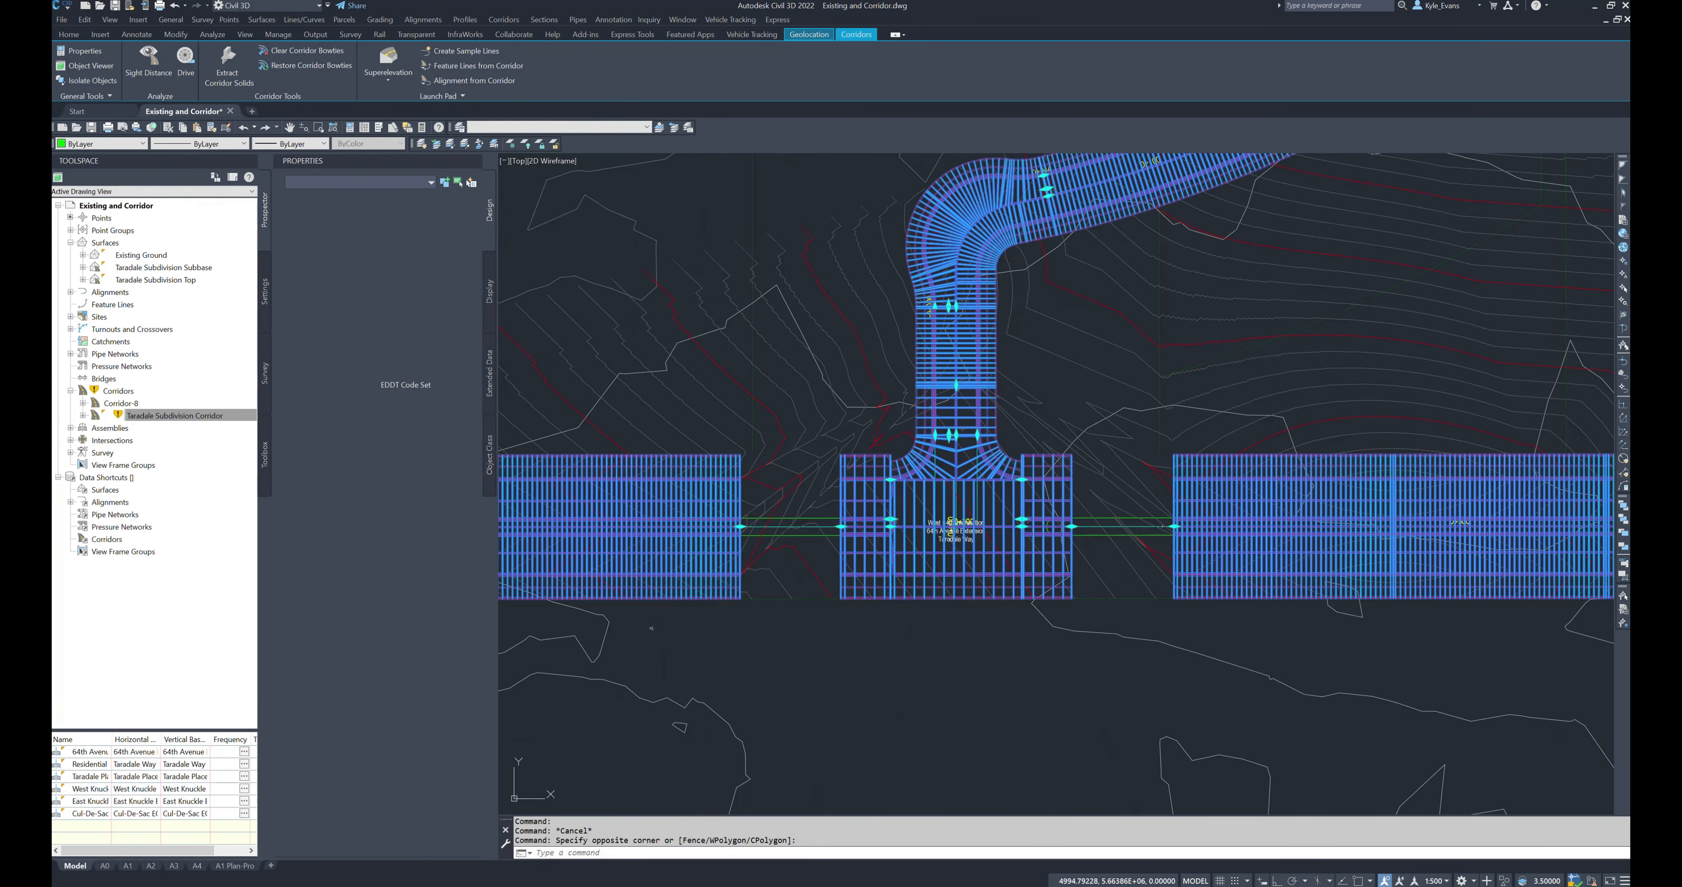
{"action": "key", "text": "Escape"}
- Stretch the end of the Taradale Subdivision Corridor's western 64th Avenue Extension region to the centreline endpoint at the intersection's western edge
{"action": "scroll", "coordinate": [634, 518], "scroll_direction": "up", "scroll_amount": 2}
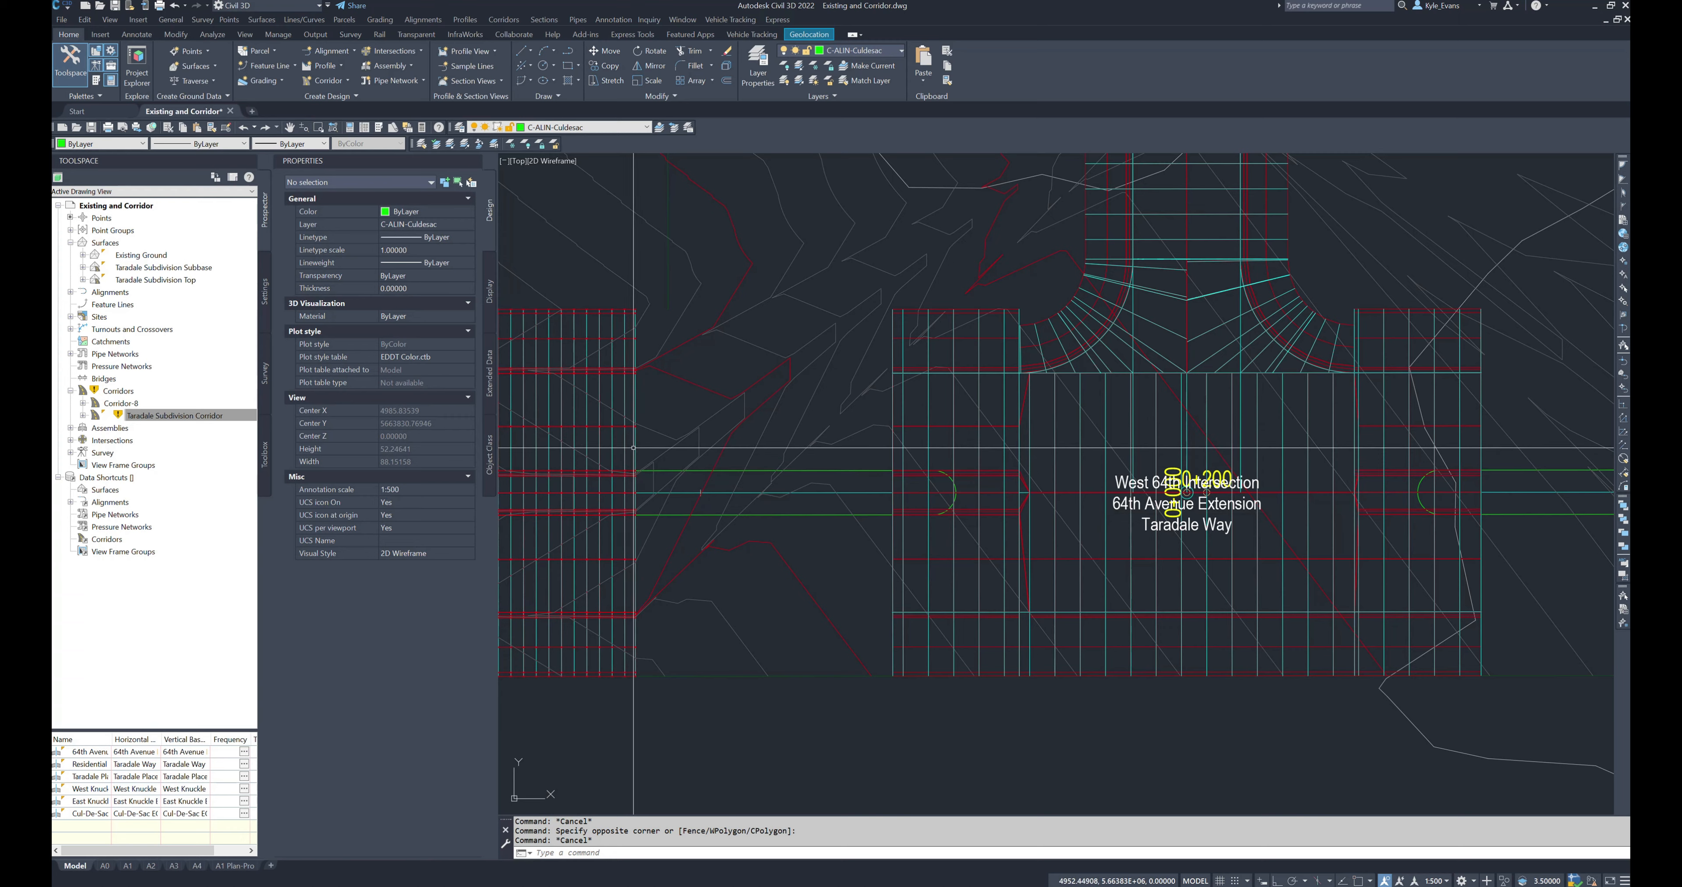
{"action": "left_click", "coordinate": [636, 482]}
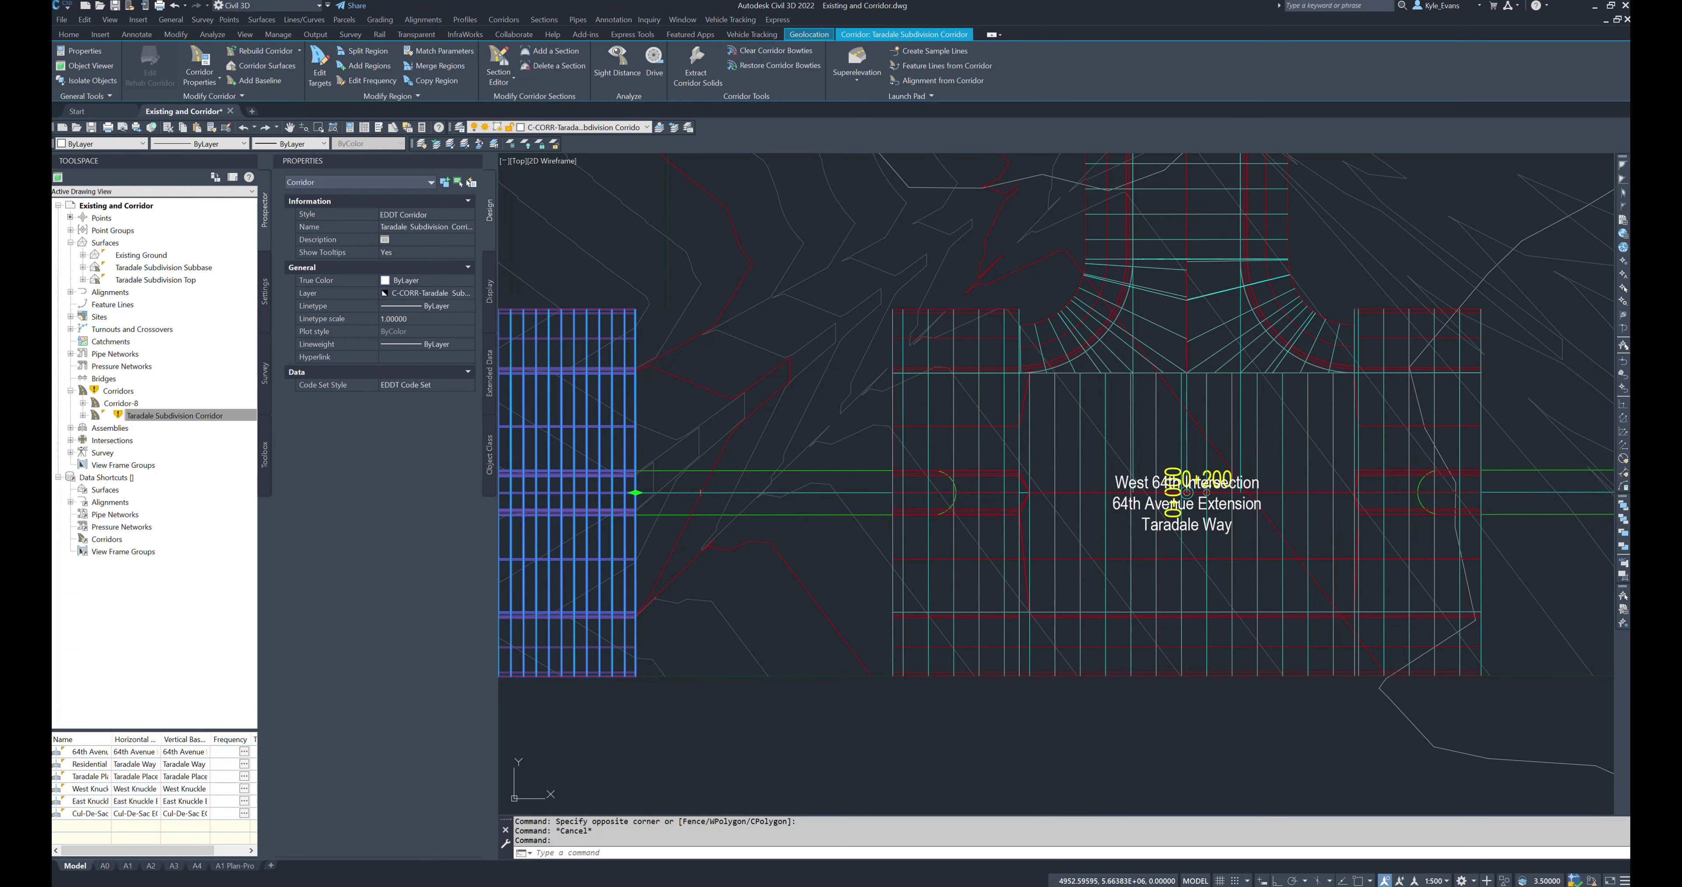
{"action": "left_click", "coordinate": [635, 493]}
{"action": "right_click", "coordinate": [841, 495], "text": "shift"}
{"action": "left_click", "coordinate": [897, 574]}
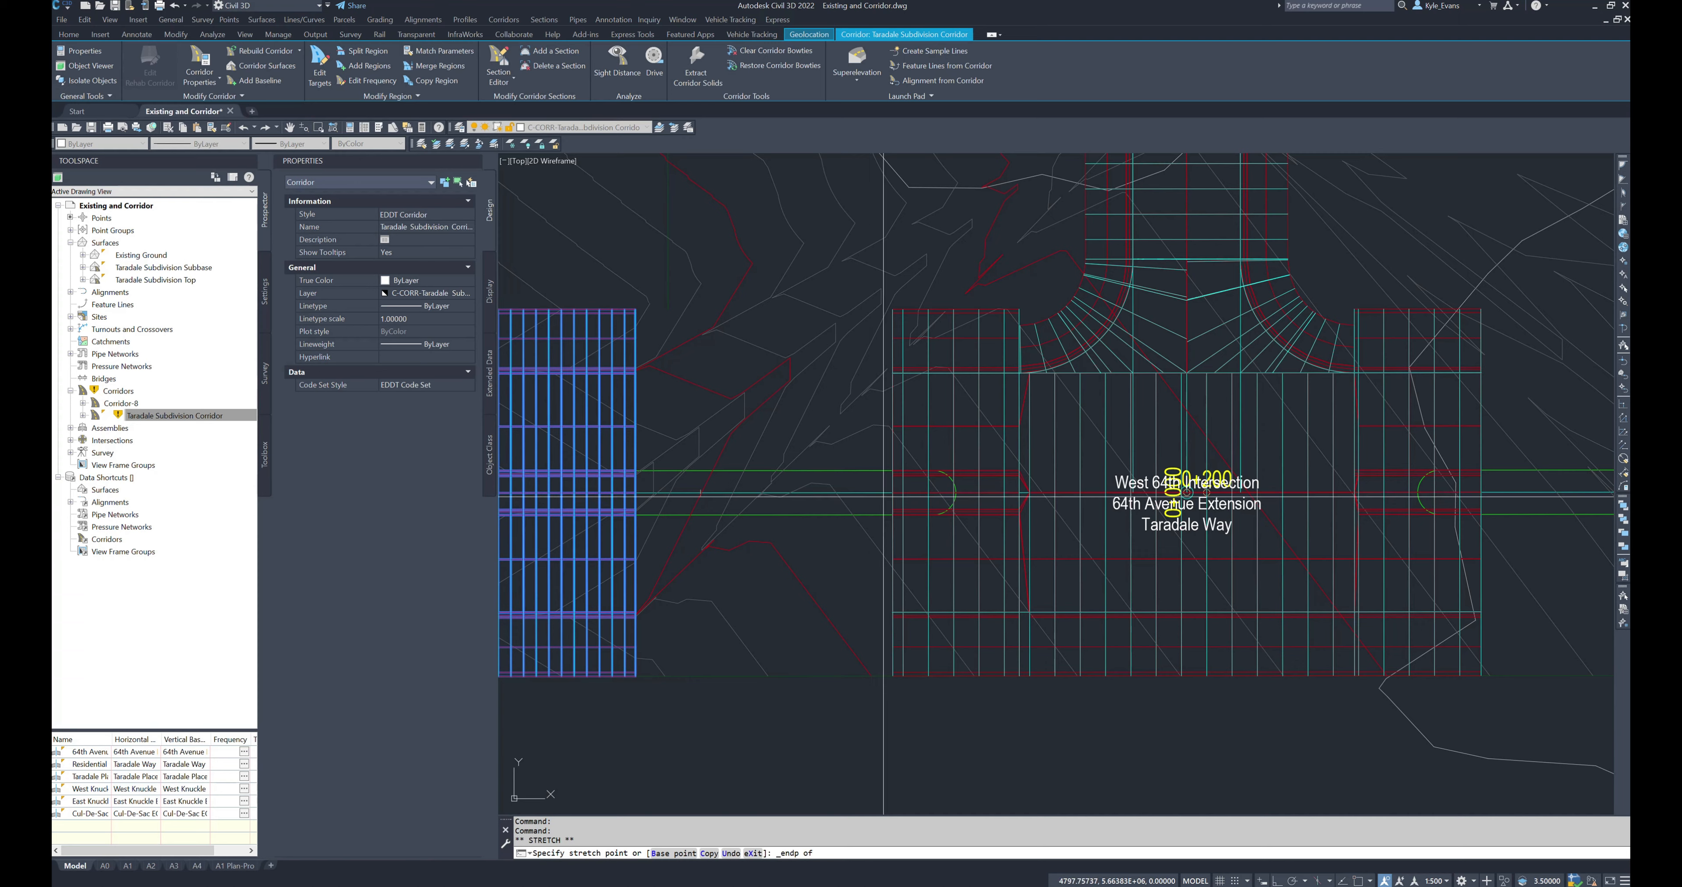
{"action": "left_click", "coordinate": [892, 492]}
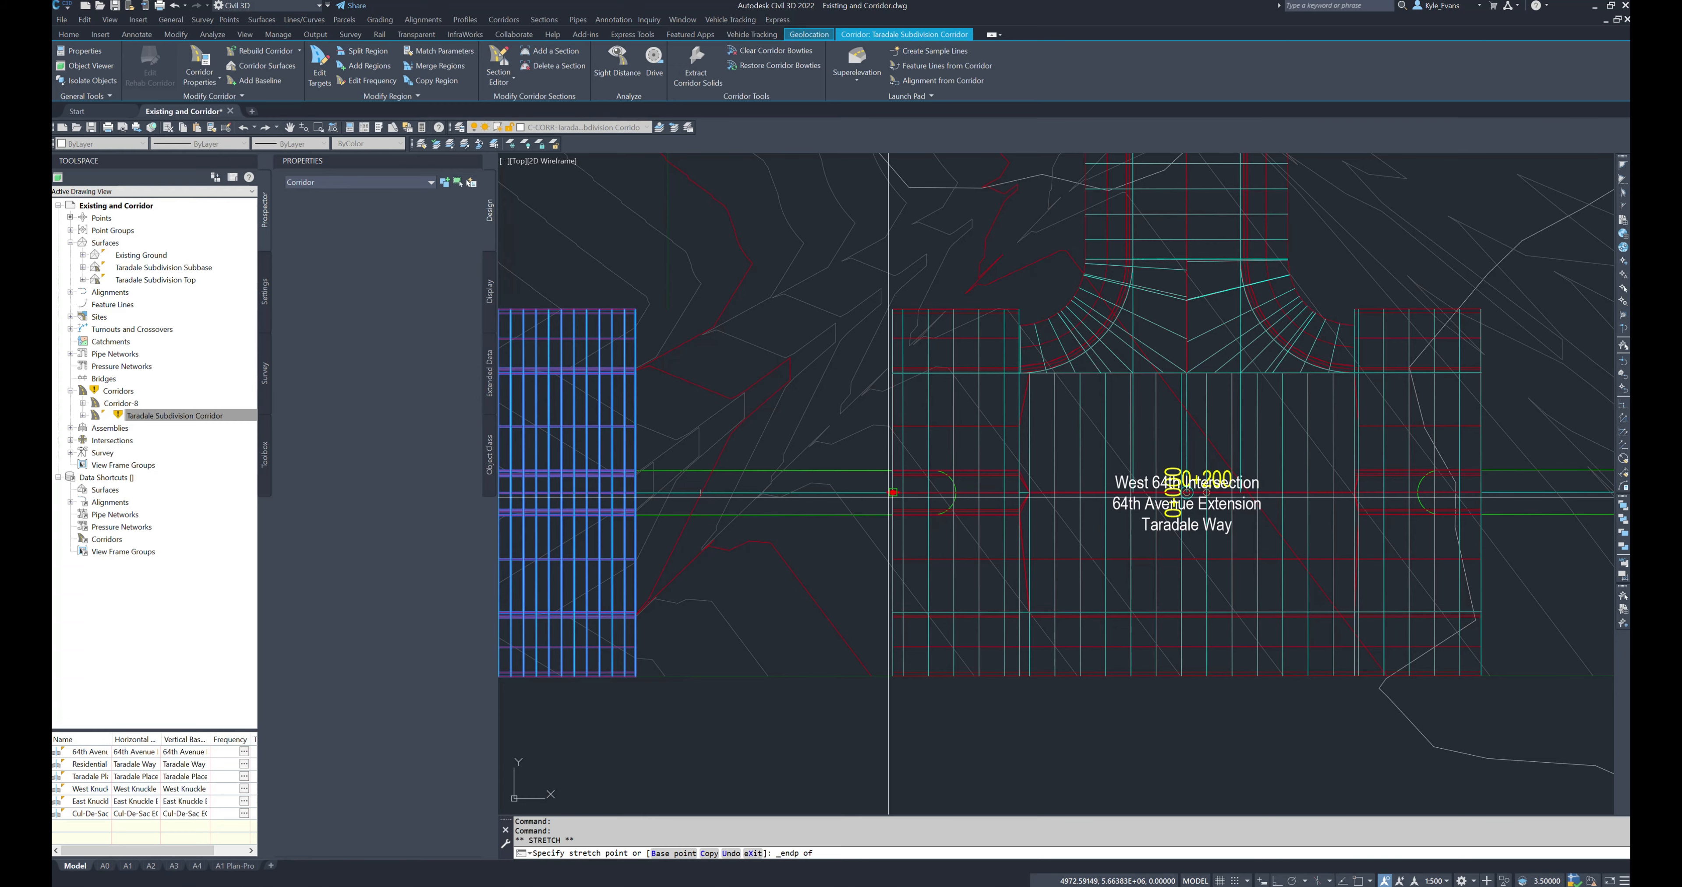
{"action": "middle_click_drag", "start_coordinate": [1344, 493], "coordinate": [1212, 489]}
{"action": "key", "text": "Escape"}
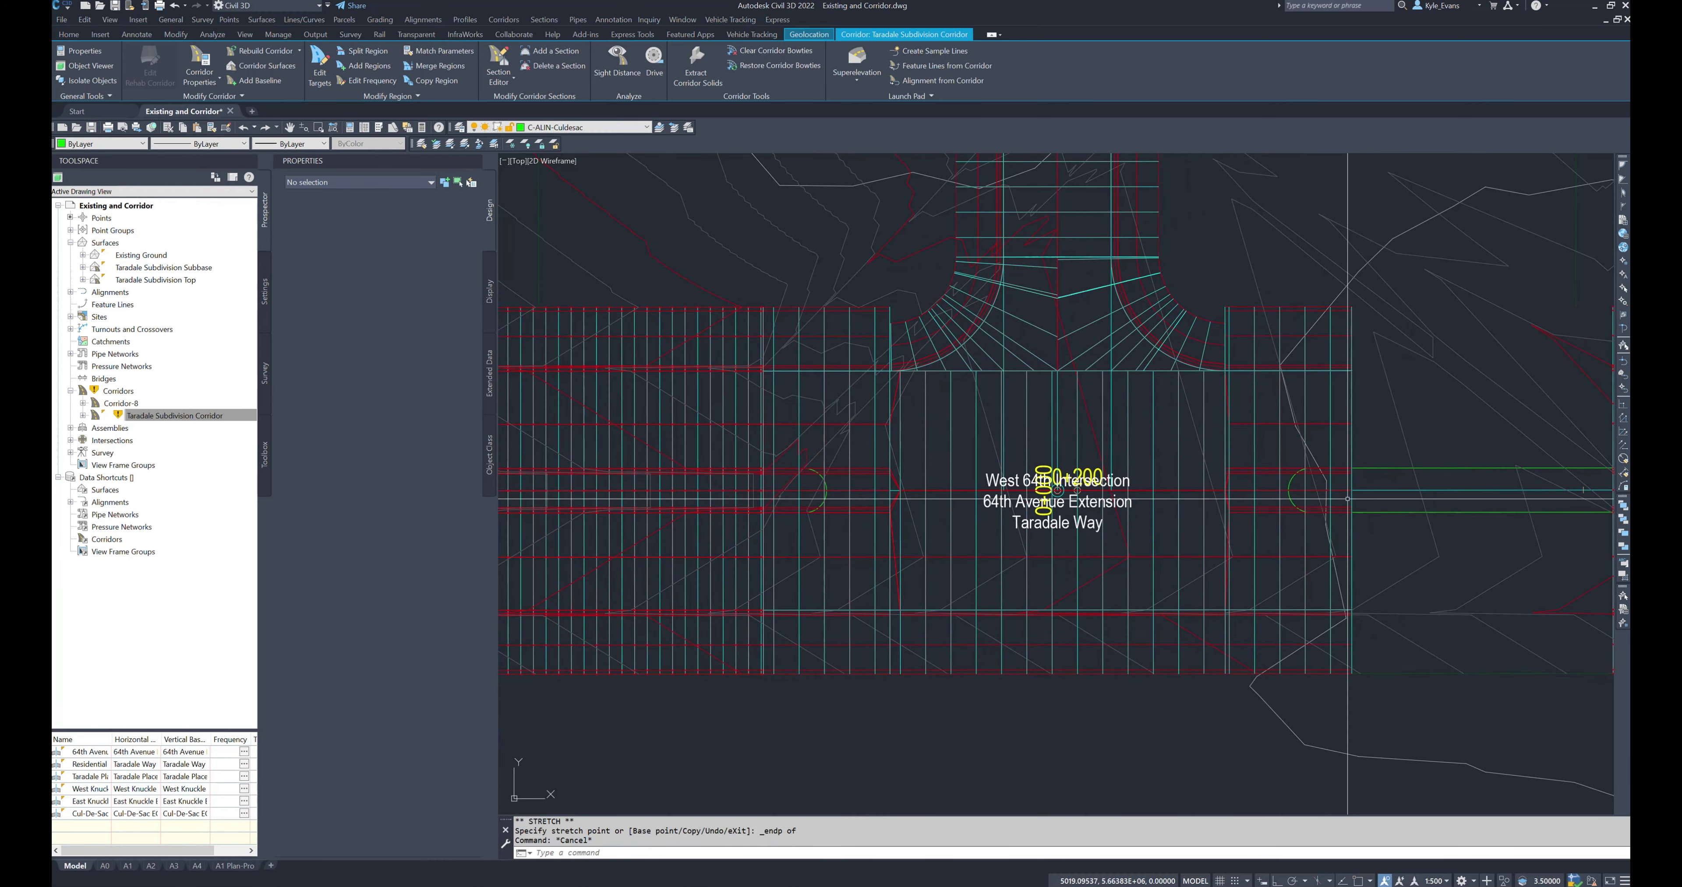
- Stretch the end of the Taradale Subdivision Corridor's eastern 64th Avenue Extension region to the centreline endpoint at the intersection's eastern edge
{"action": "scroll", "coordinate": [1337, 478], "scroll_direction": "down", "scroll_amount": 2}
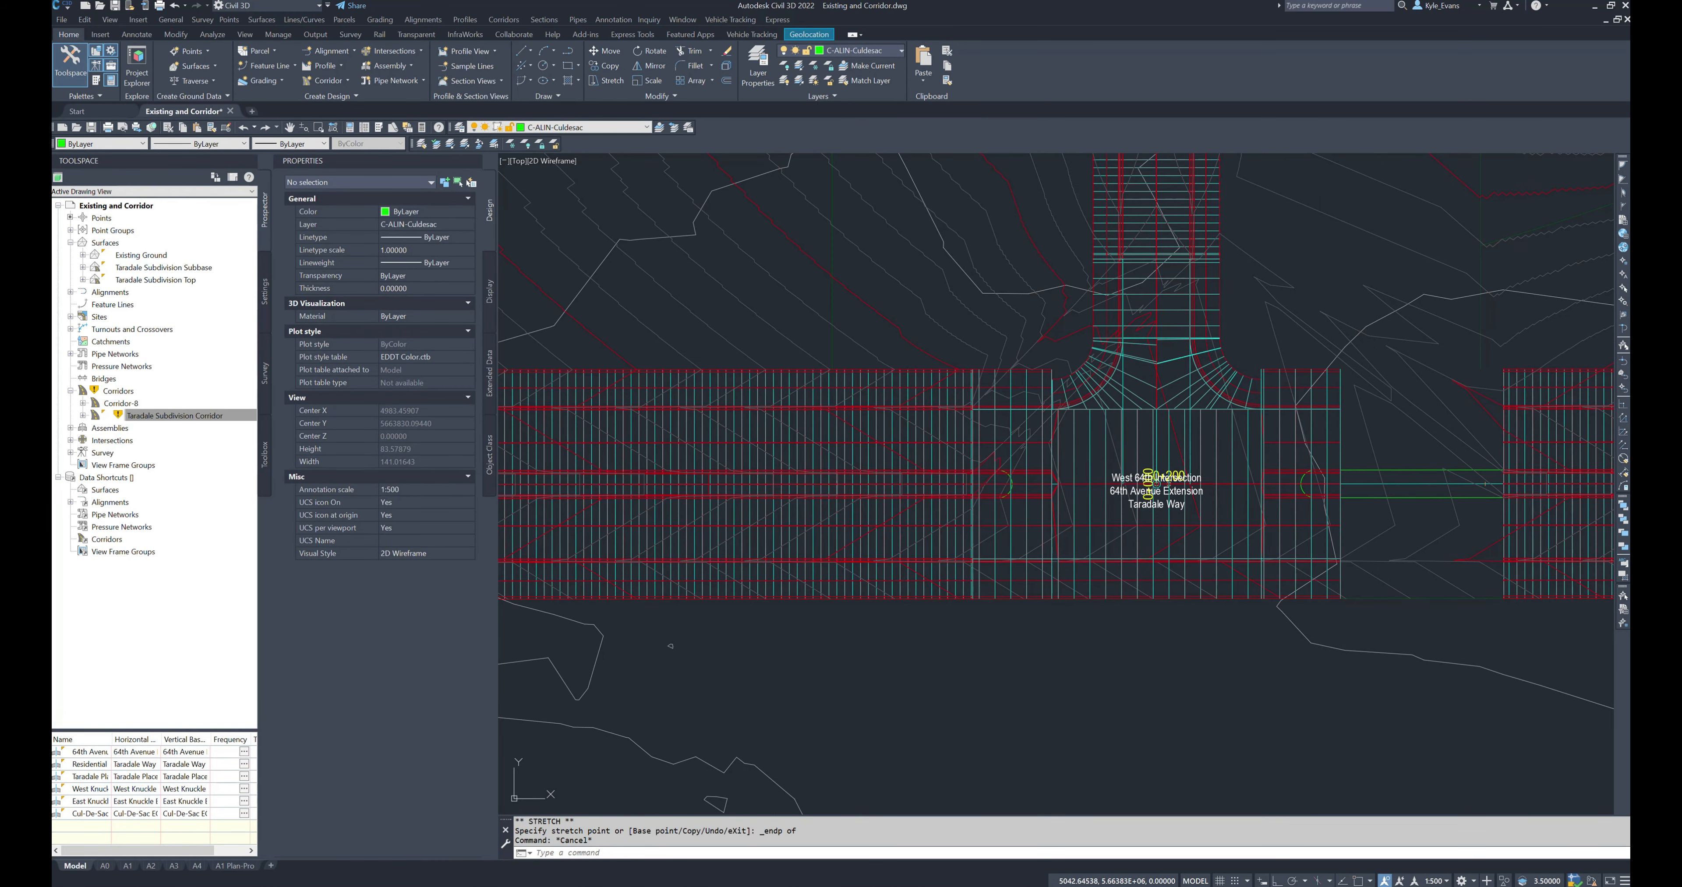
{"action": "left_click", "coordinate": [1531, 478]}
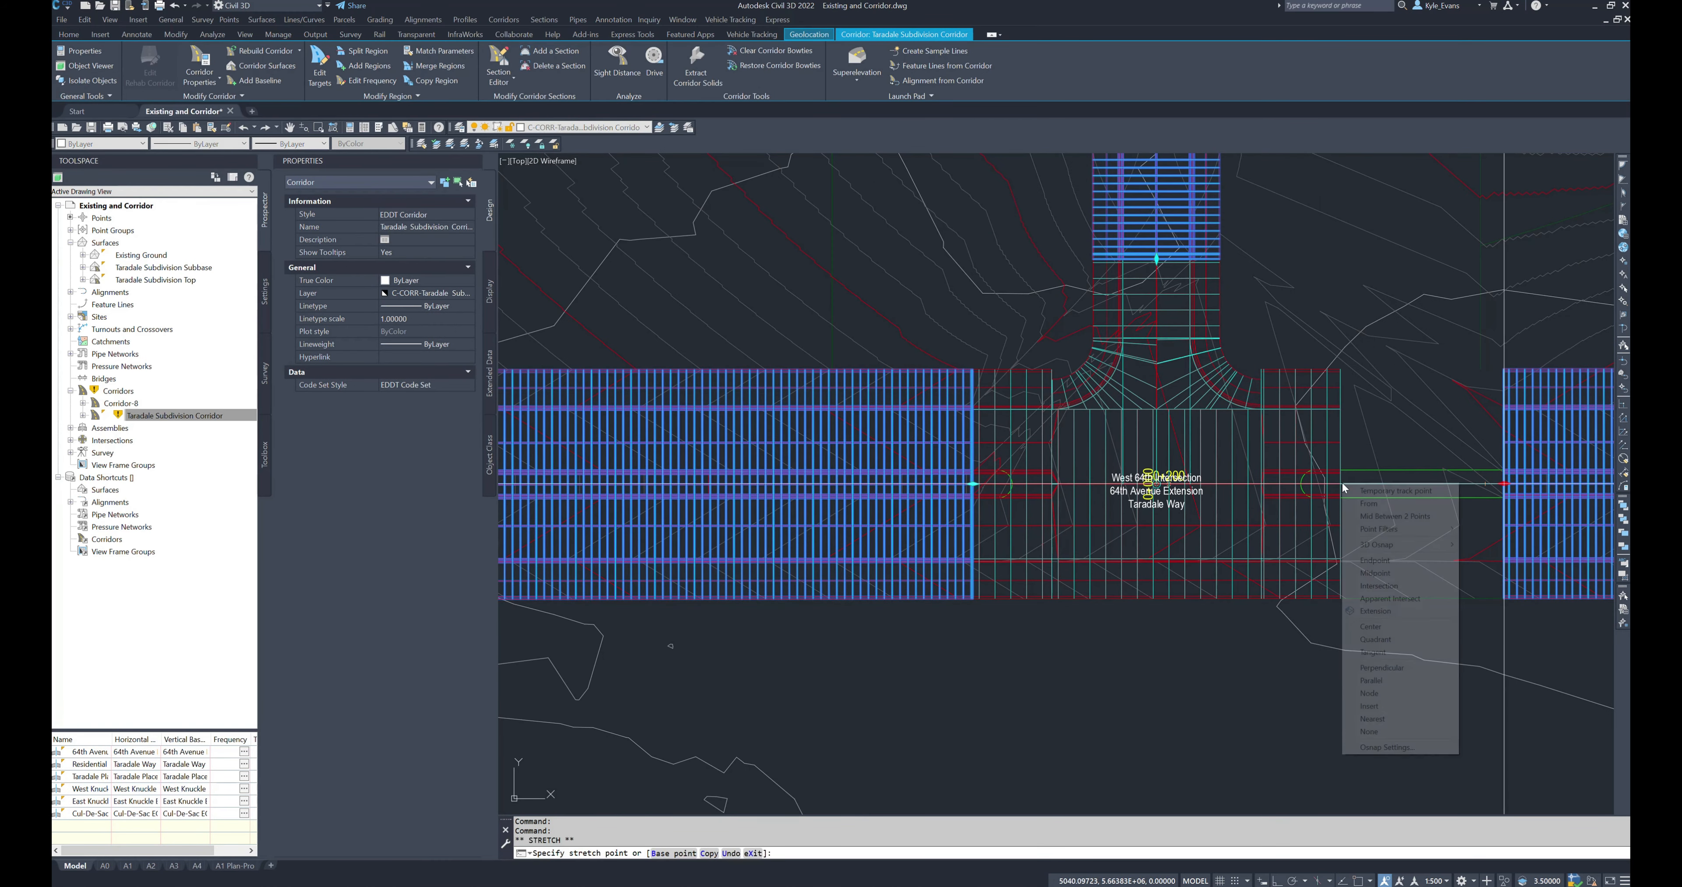
{"action": "left_click", "coordinate": [1341, 483]}
{"action": "right_click", "coordinate": [1343, 470], "text": "shift"}
{"action": "key", "text": "e"}
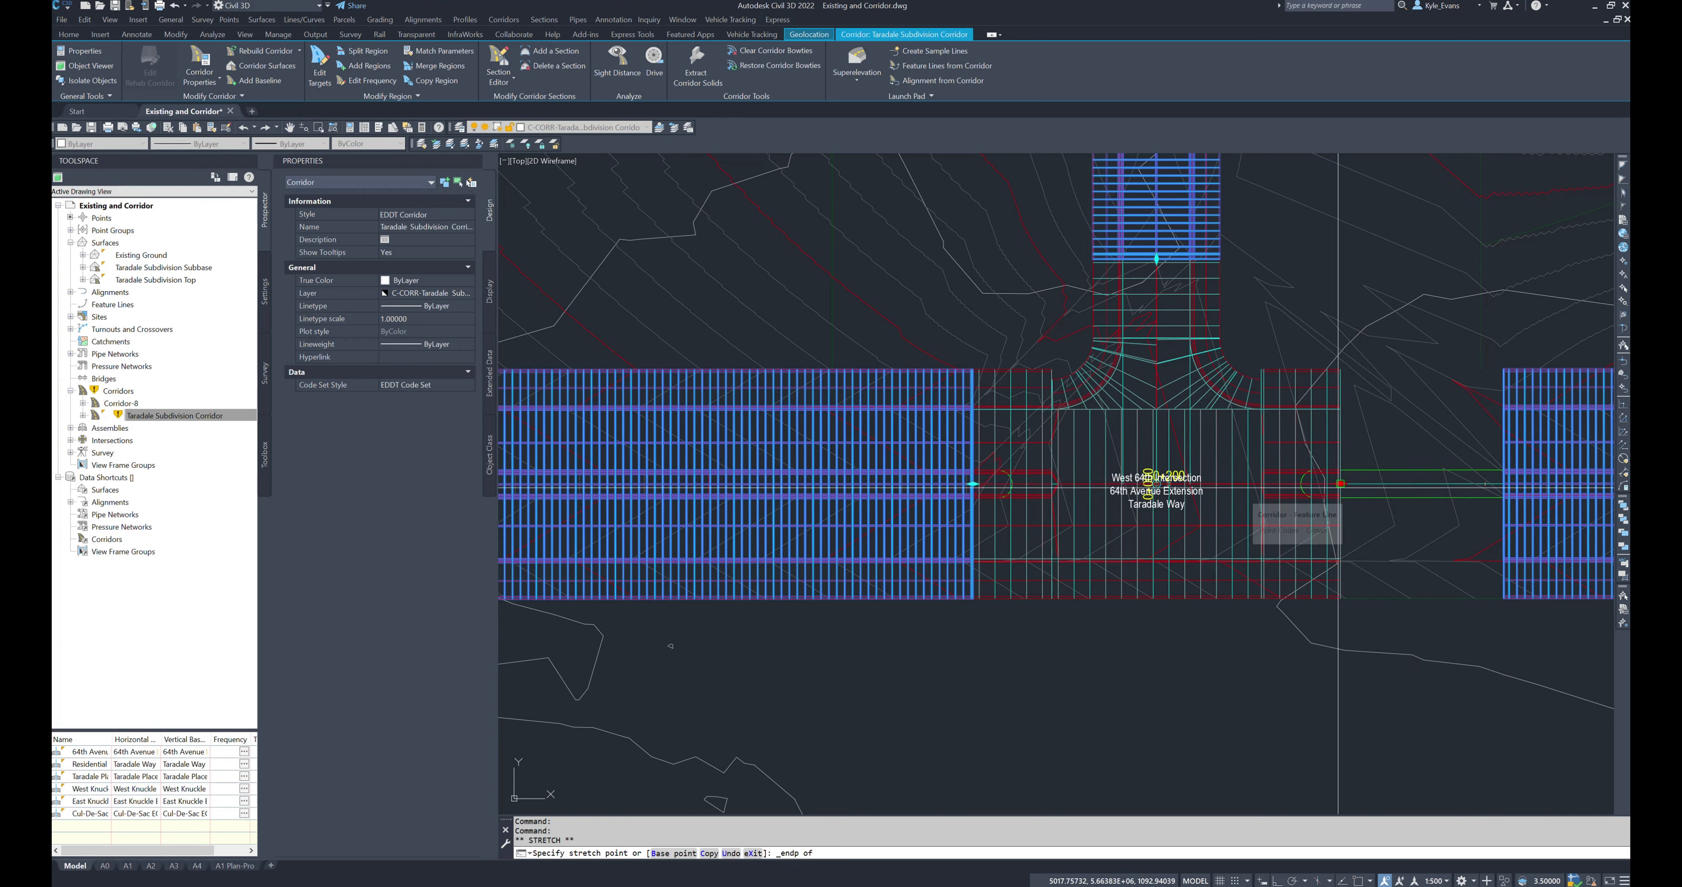
{"action": "left_click", "coordinate": [1345, 490]}
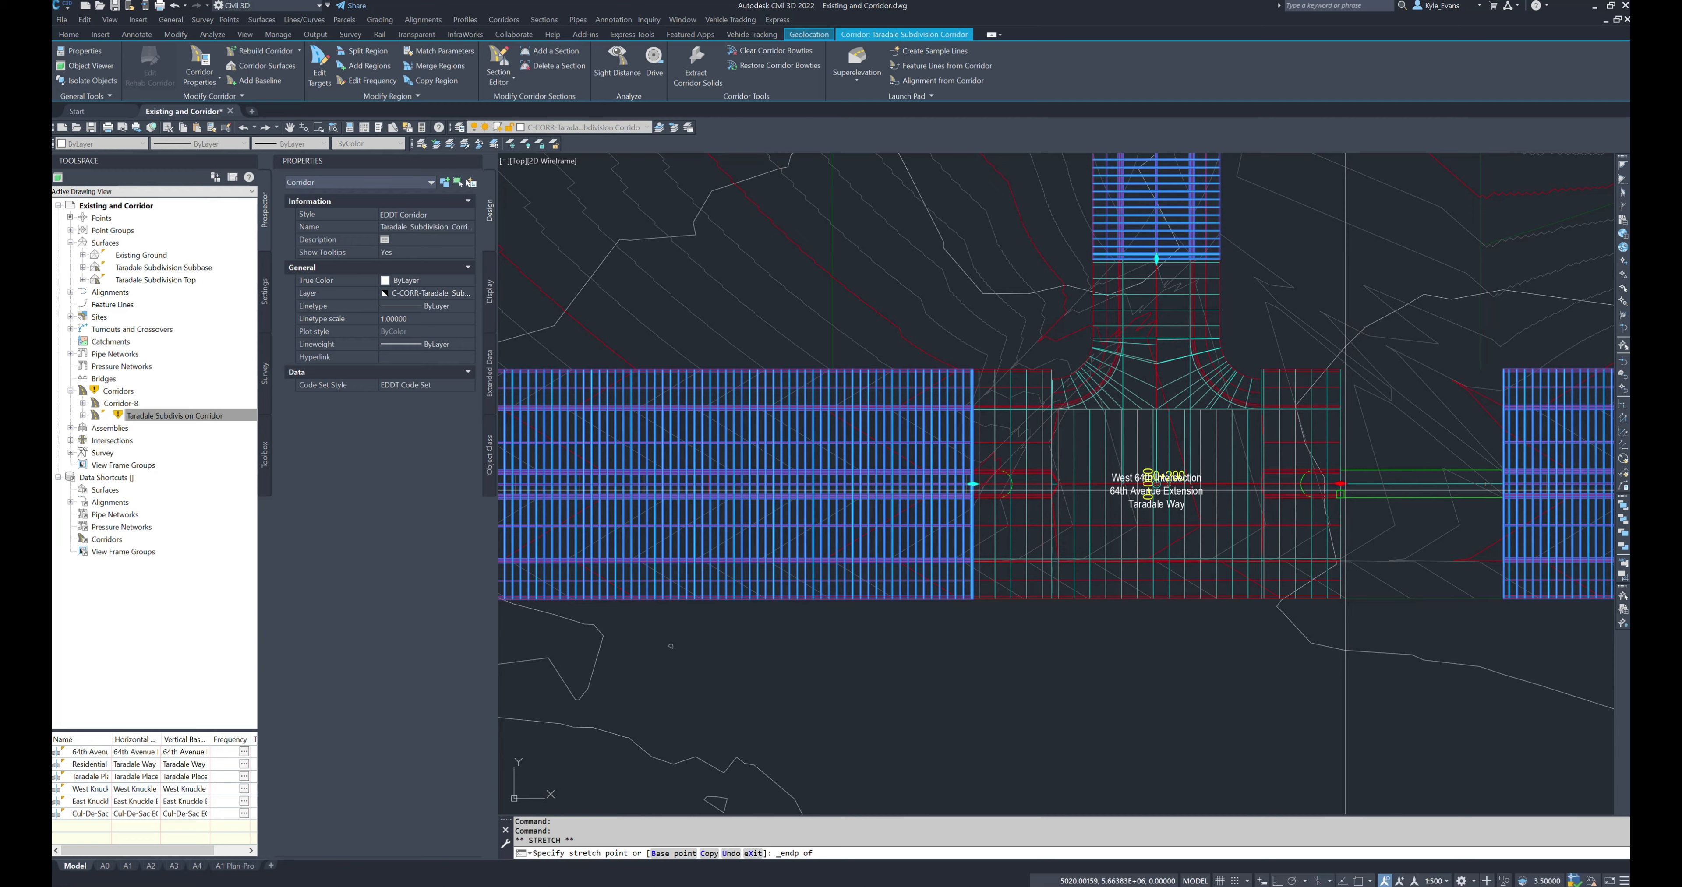
{"action": "key", "text": "Escape"}
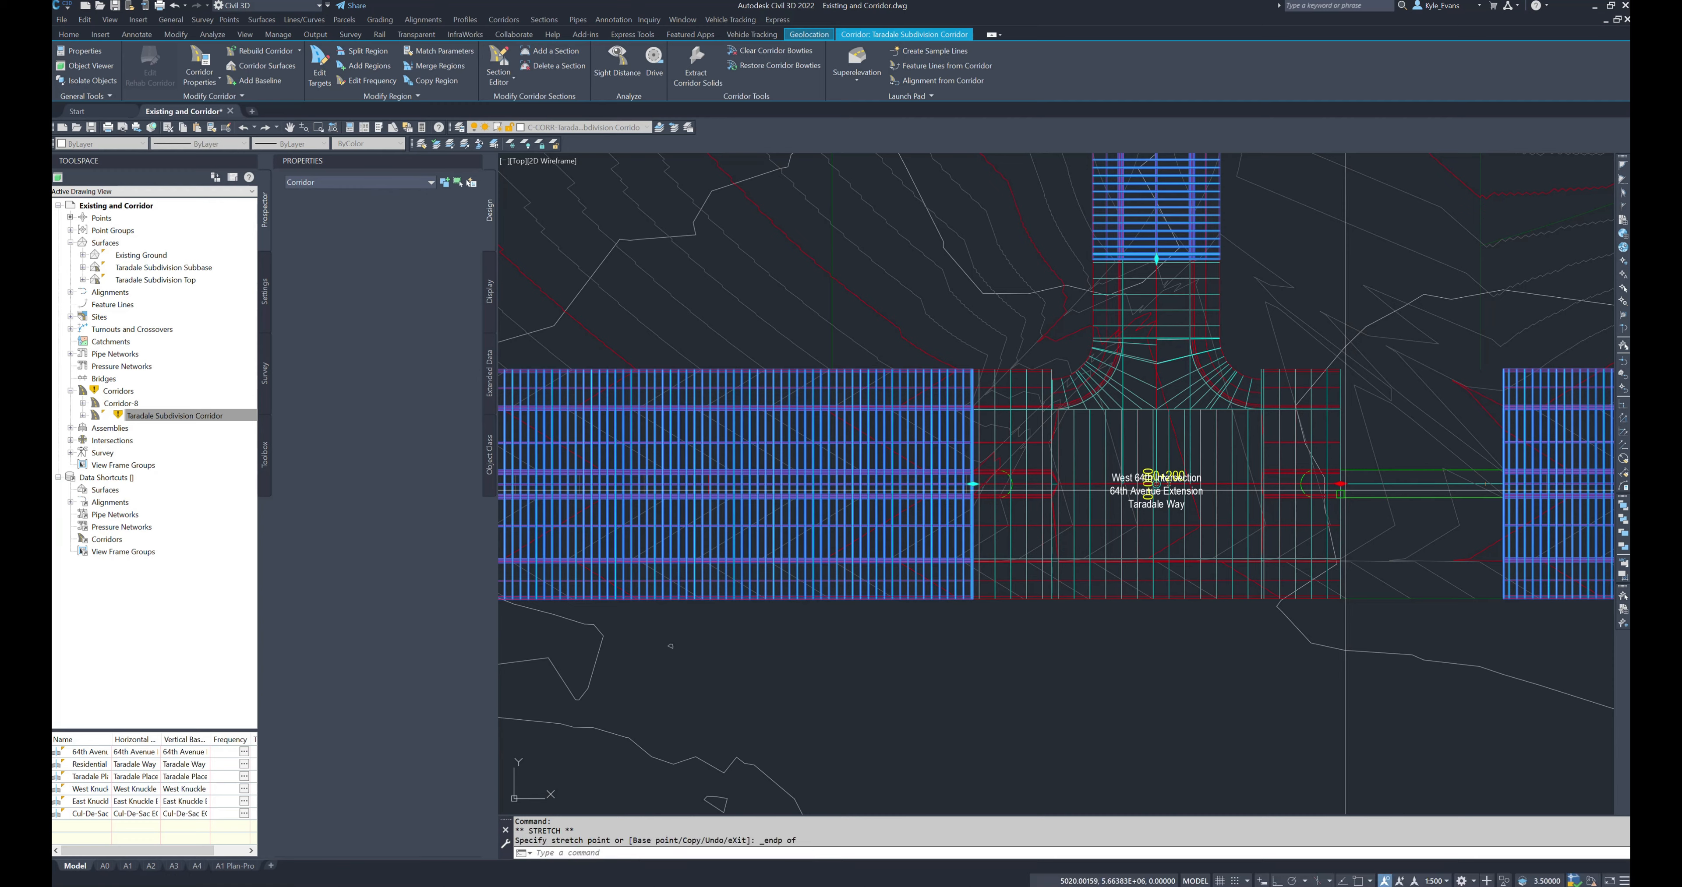
{"action": "key", "text": "Escape"}
- Add a corridor surface to the intersection corridor's properties, built from the Top link code
{"action": "middle_click_drag", "start_coordinate": [1033, 485], "coordinate": [853, 494]}
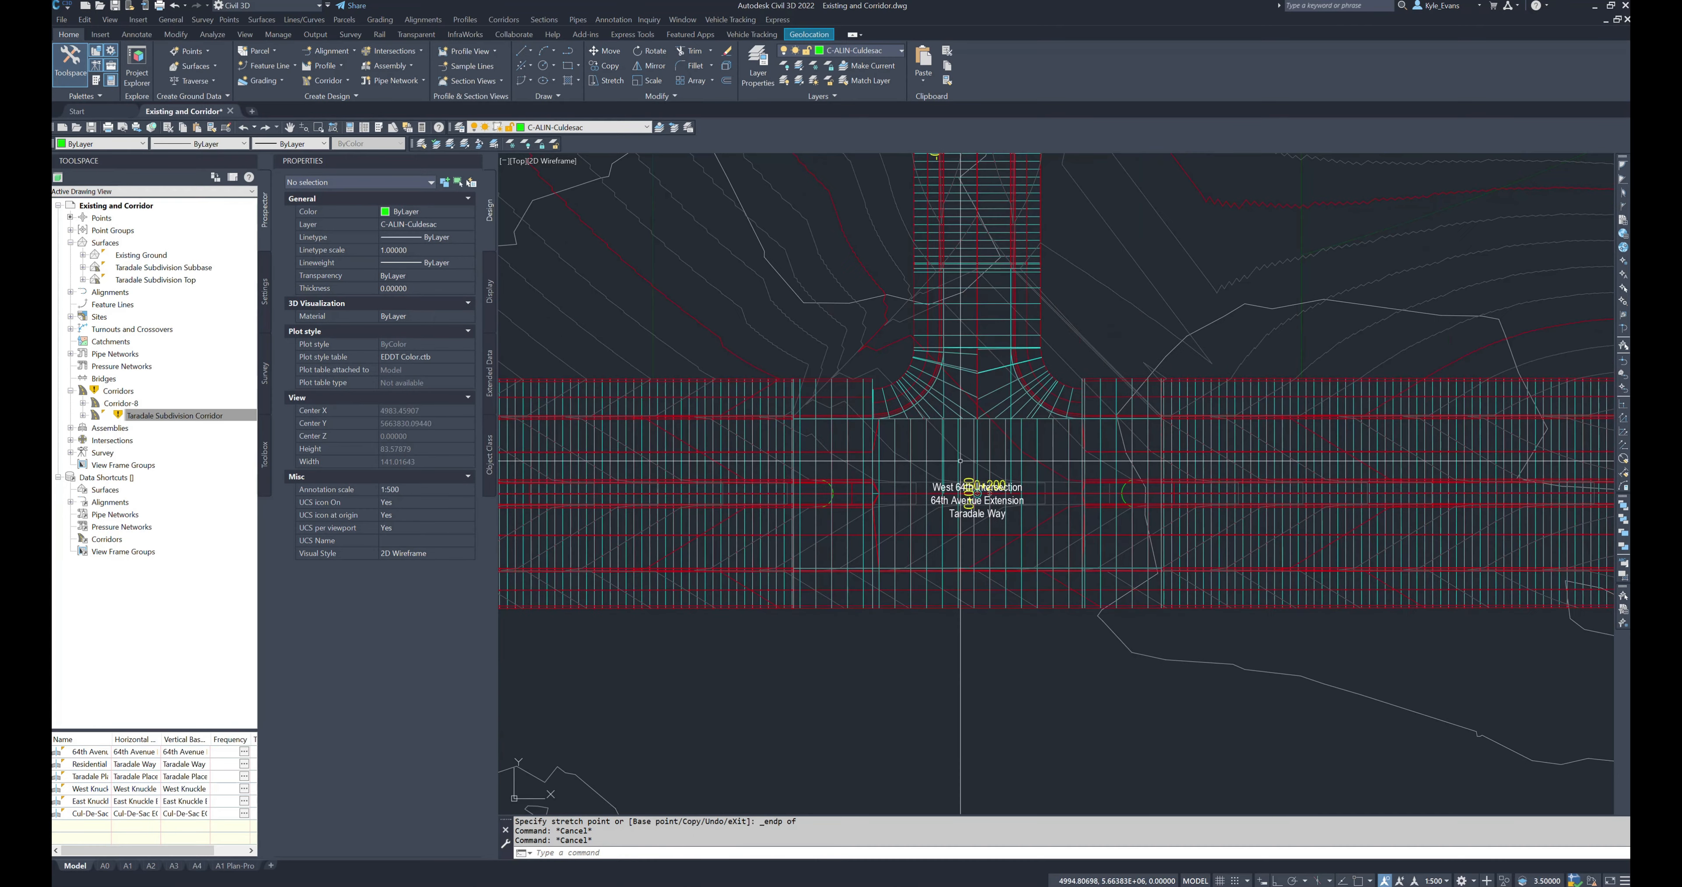
{"action": "left_click", "coordinate": [942, 406]}
{"action": "key", "text": "Escape"}
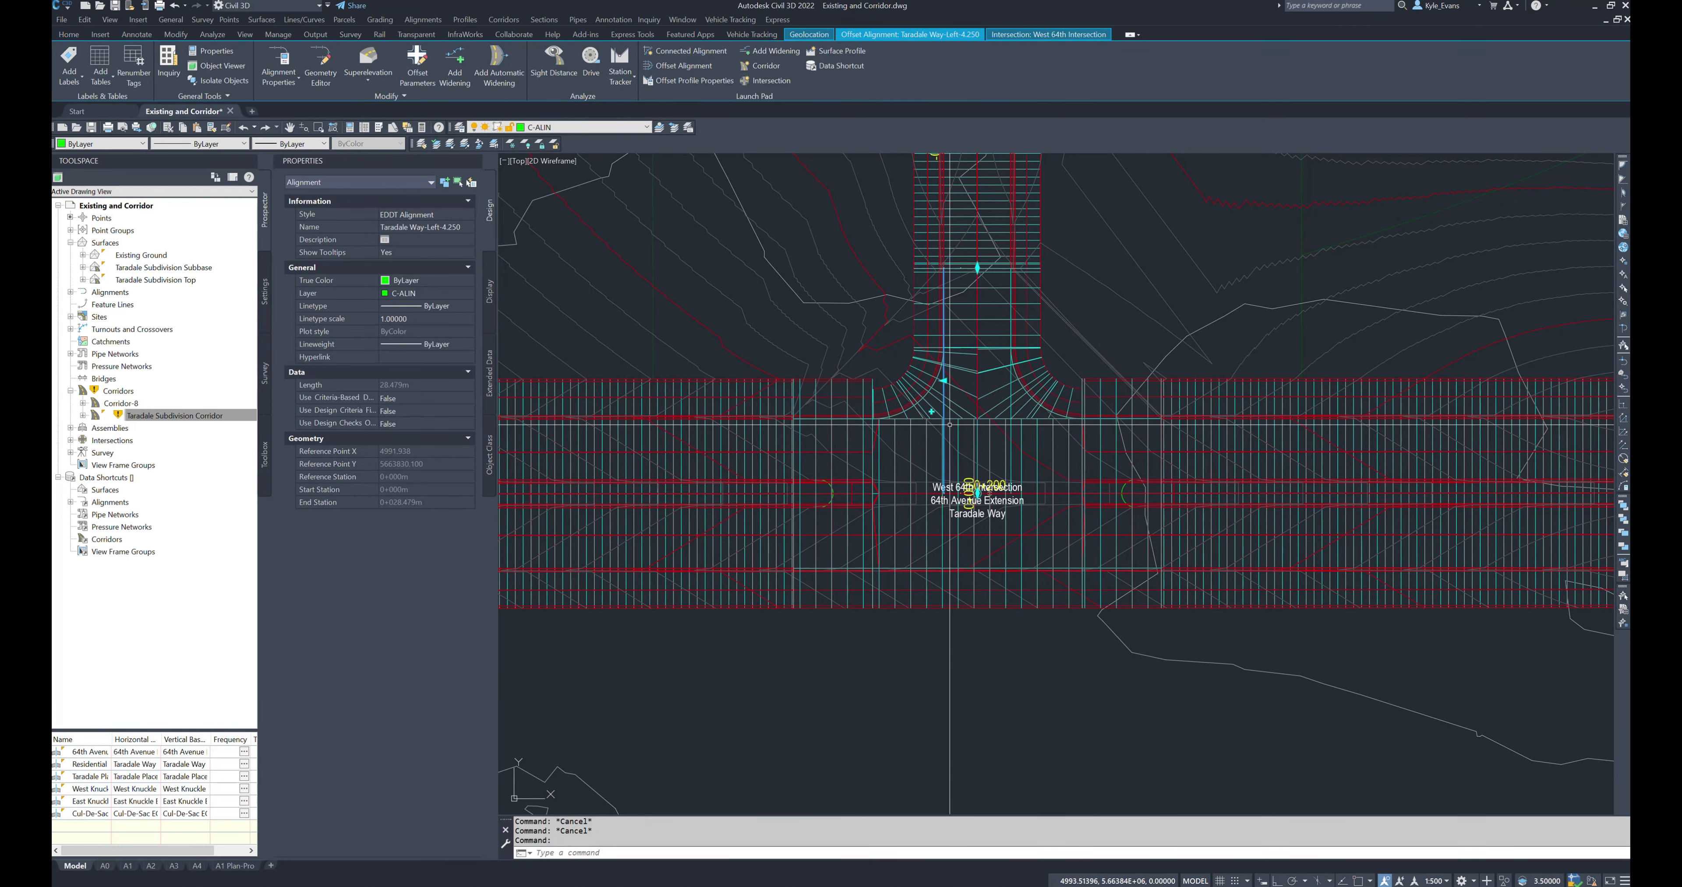
{"action": "left_click", "coordinate": [957, 387]}
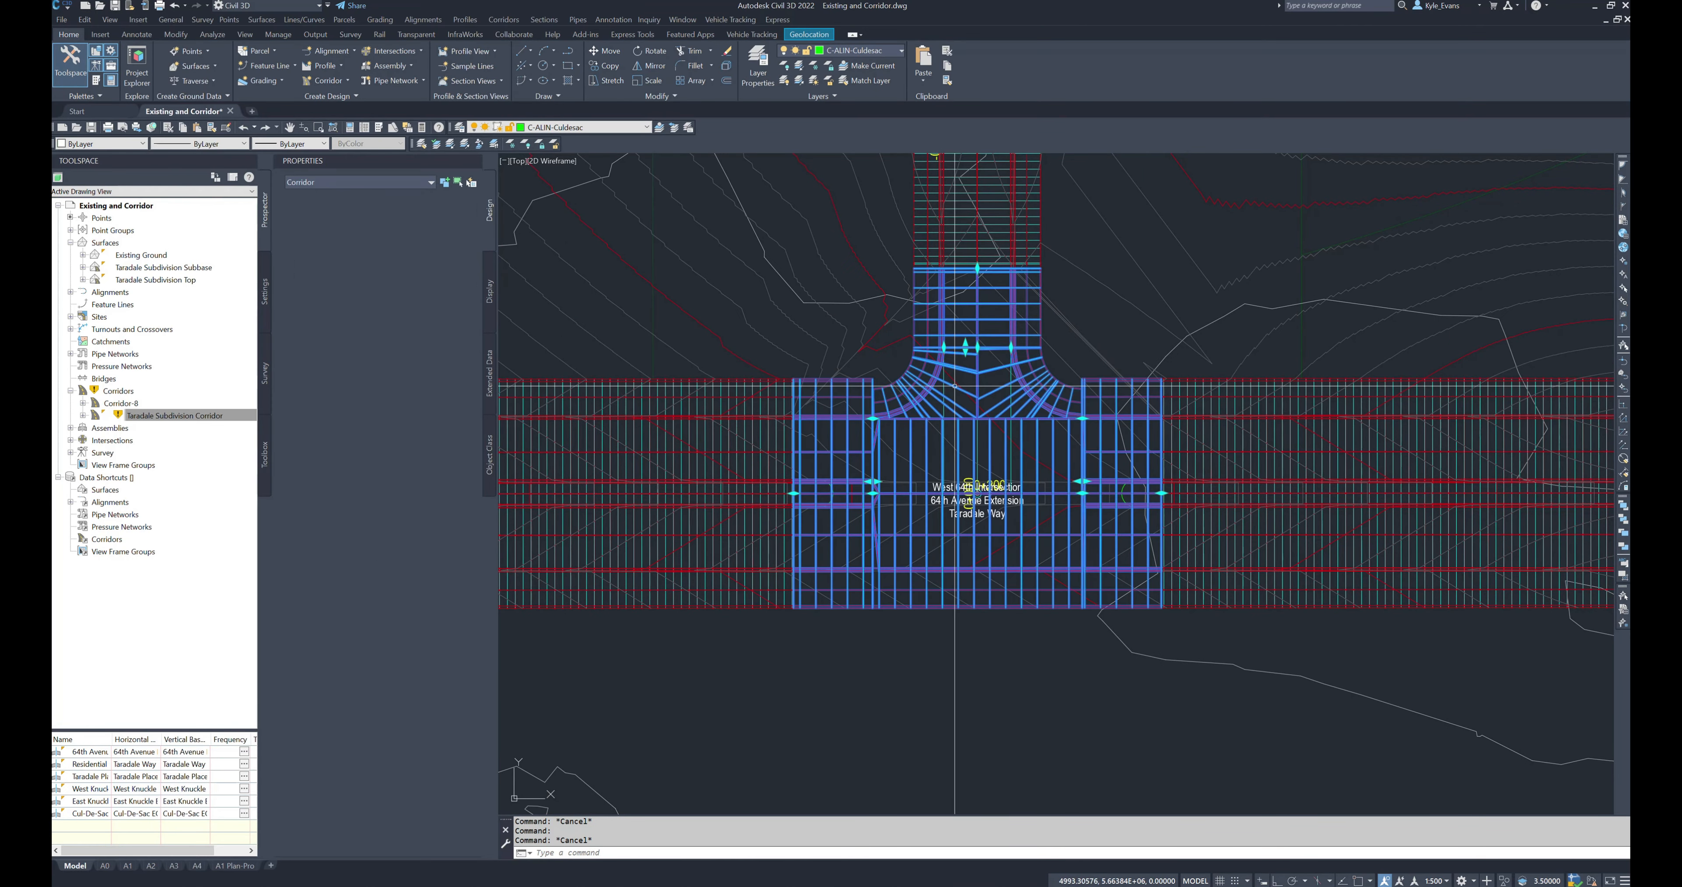
{"action": "right_click", "coordinate": [1006, 420]}
{"action": "left_click", "coordinate": [1058, 582]}
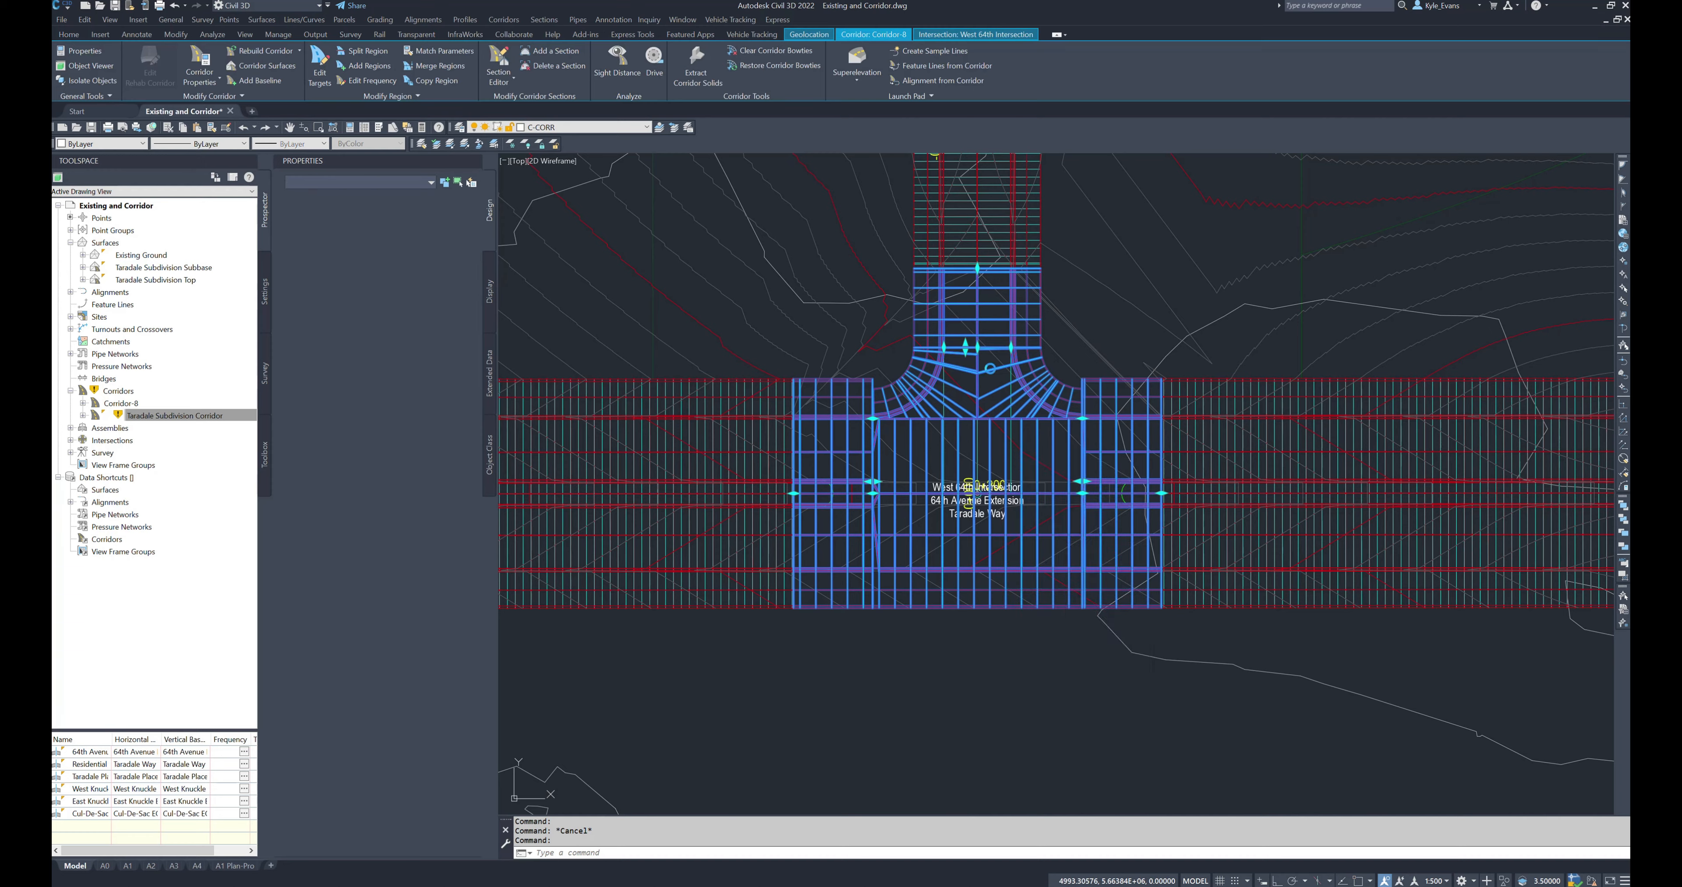
{"action": "left_click", "coordinate": [249, 137]}
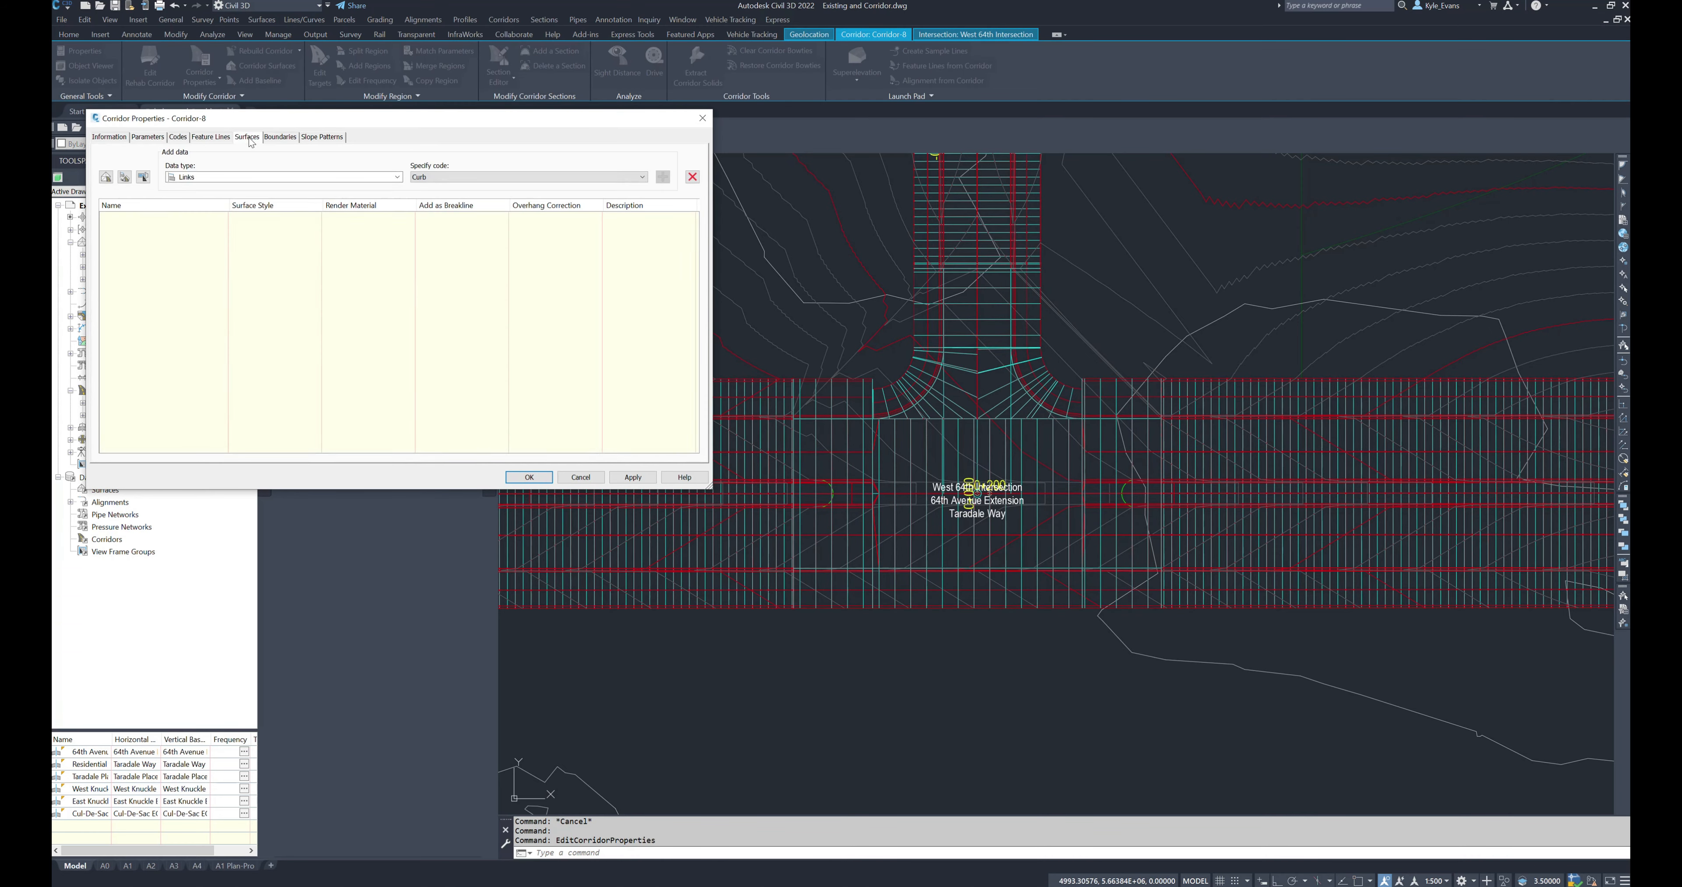
{"action": "left_click", "coordinate": [105, 178]}
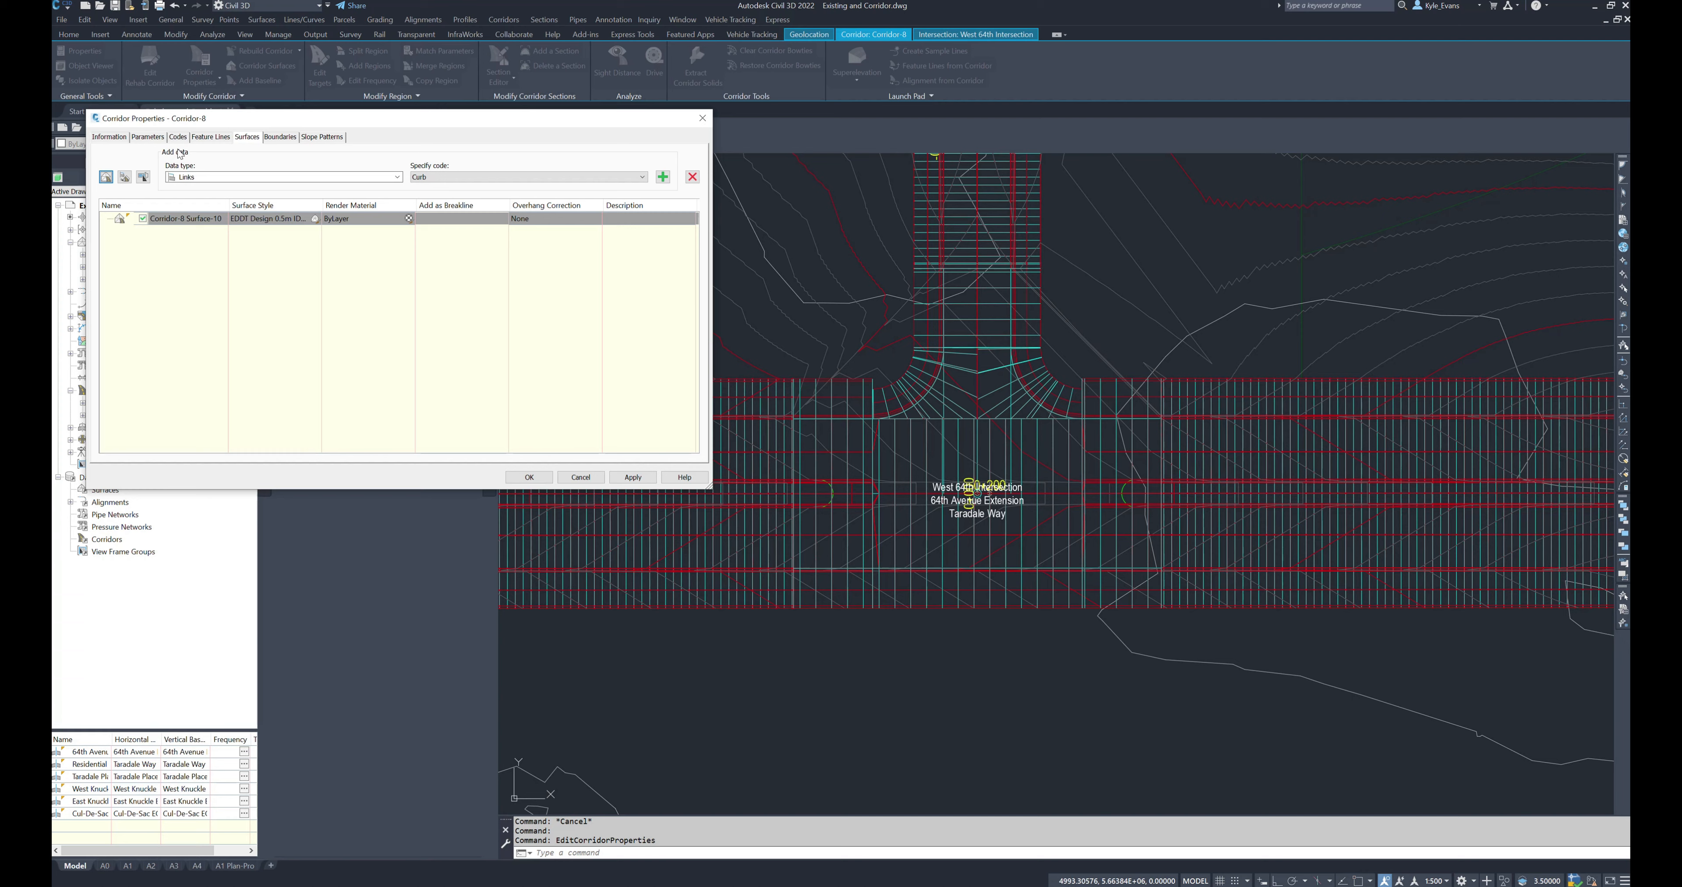
{"action": "left_click", "coordinate": [489, 179]}
{"action": "left_click", "coordinate": [491, 194]}
{"action": "left_click", "coordinate": [663, 178]}
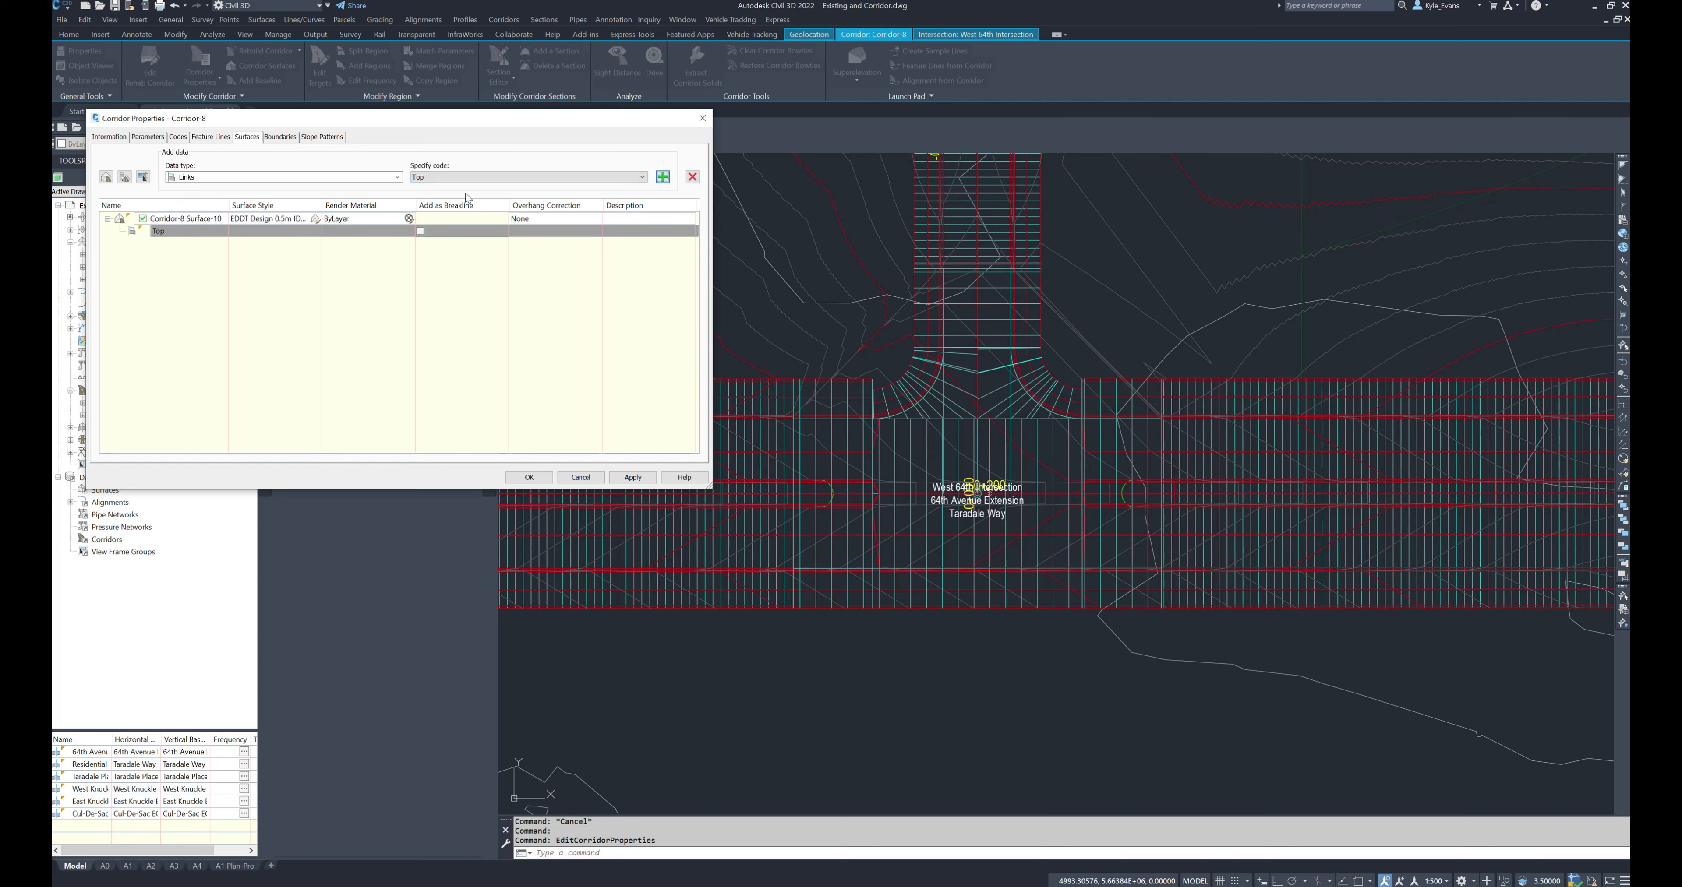
- Name the new corridor surface West 64th Intersection
{"action": "left_click", "coordinate": [199, 217]}
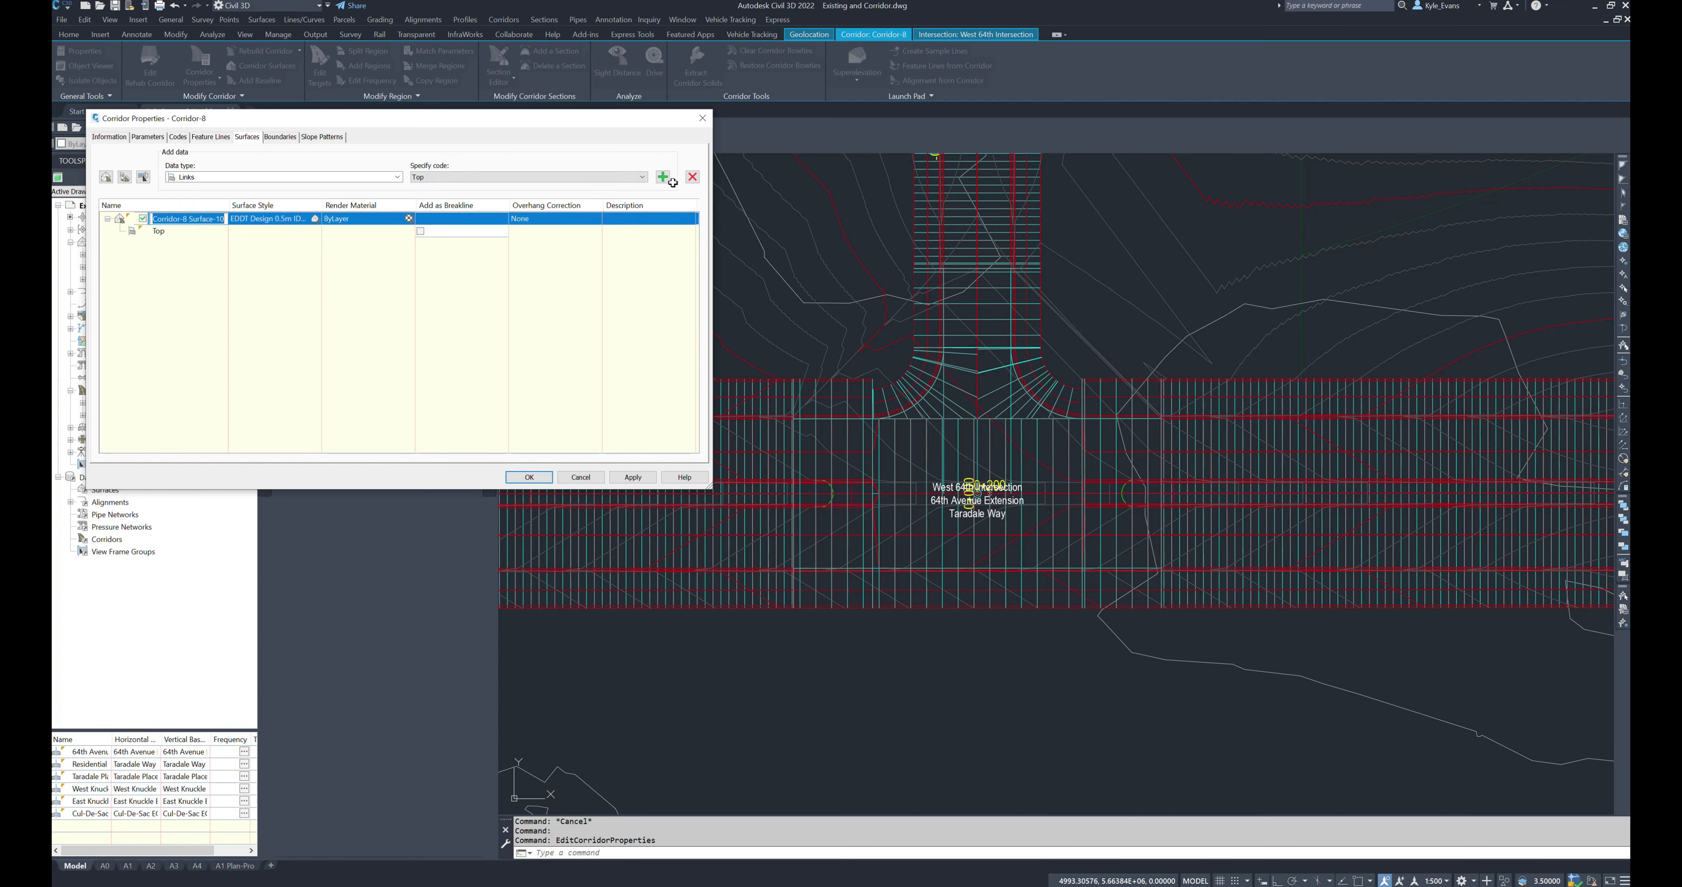
{"action": "type", "text": "West"}
{"action": "key", "text": "Return"}
{"action": "left_click_drag", "start_coordinate": [353, 119], "coordinate": [505, 155]}
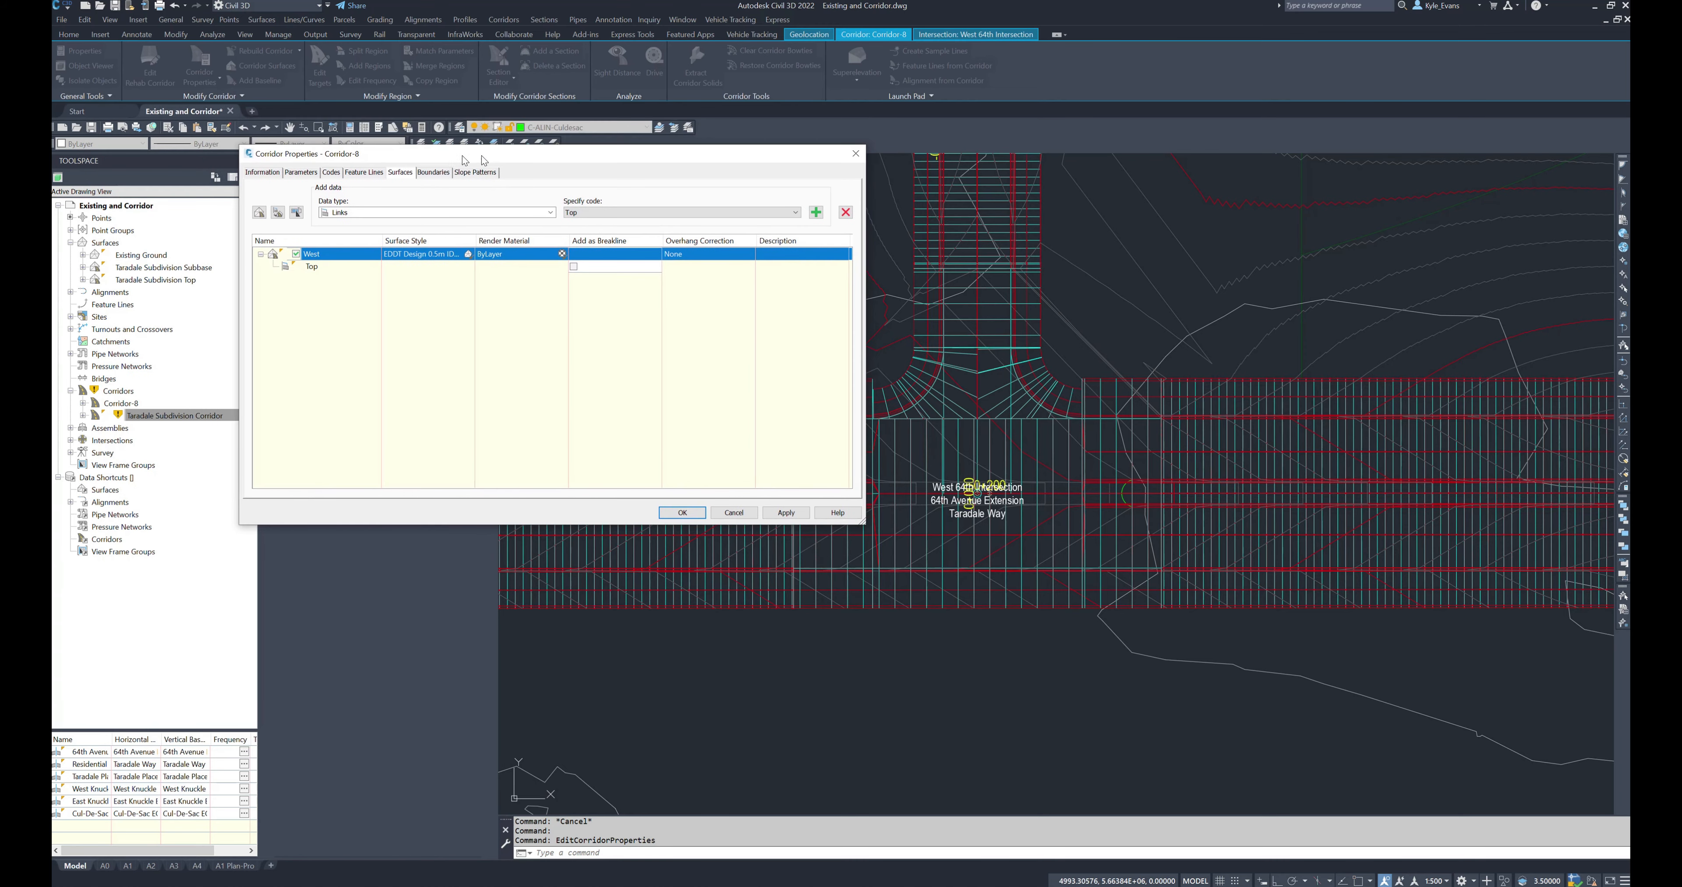
{"action": "left_click", "coordinate": [262, 173]}
{"action": "left_click", "coordinate": [403, 174]}
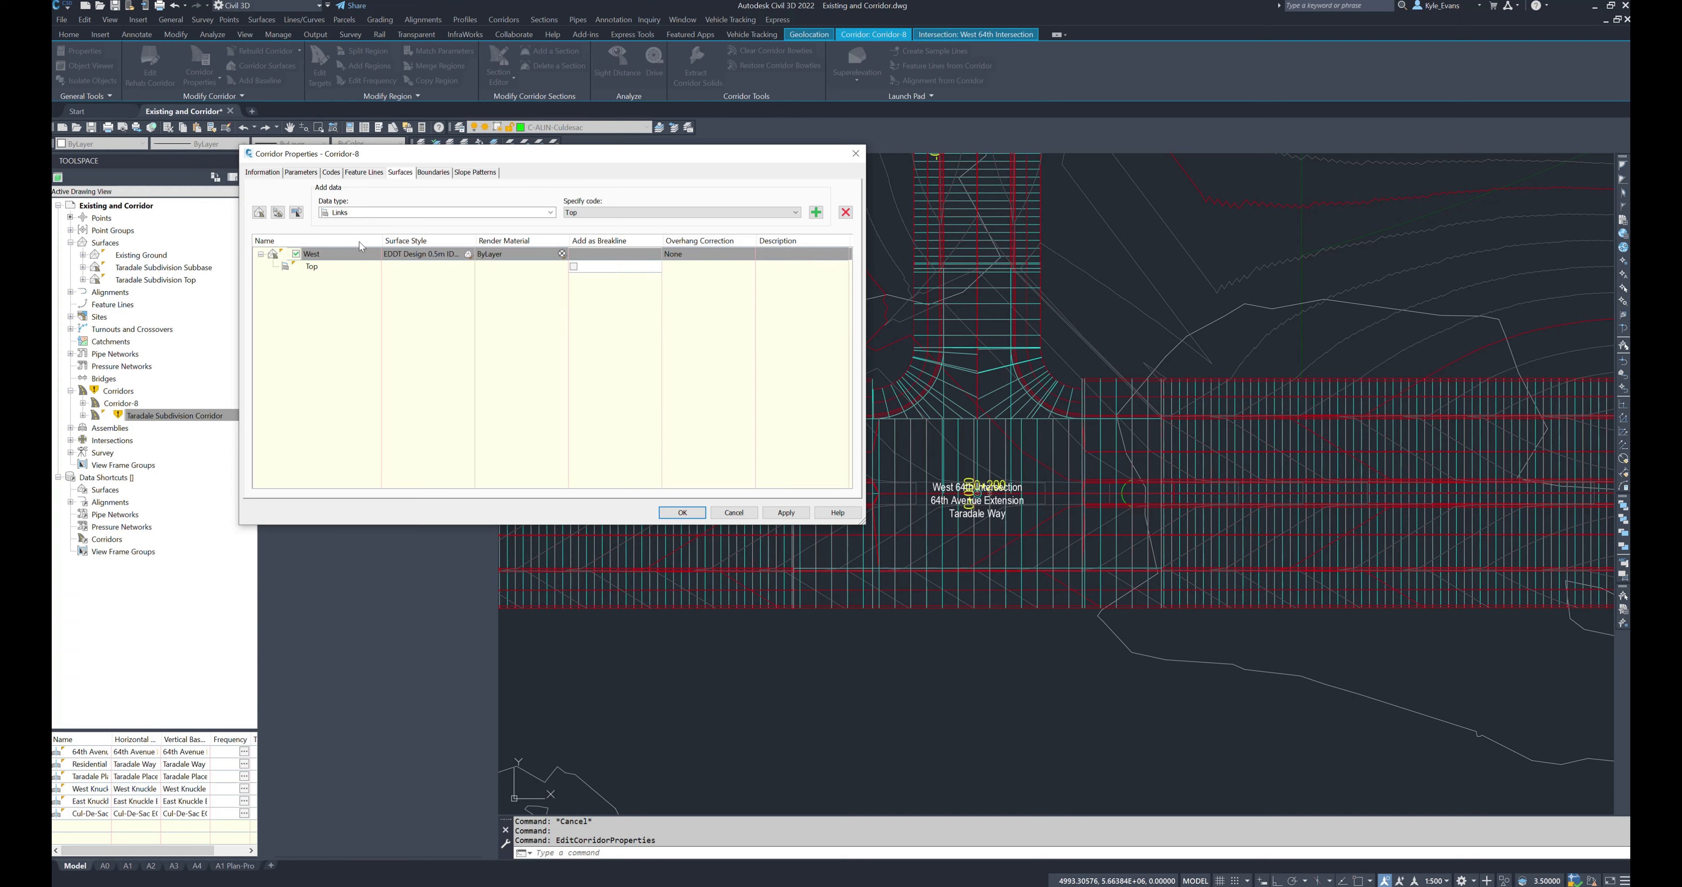
{"action": "left_click", "coordinate": [346, 252]}
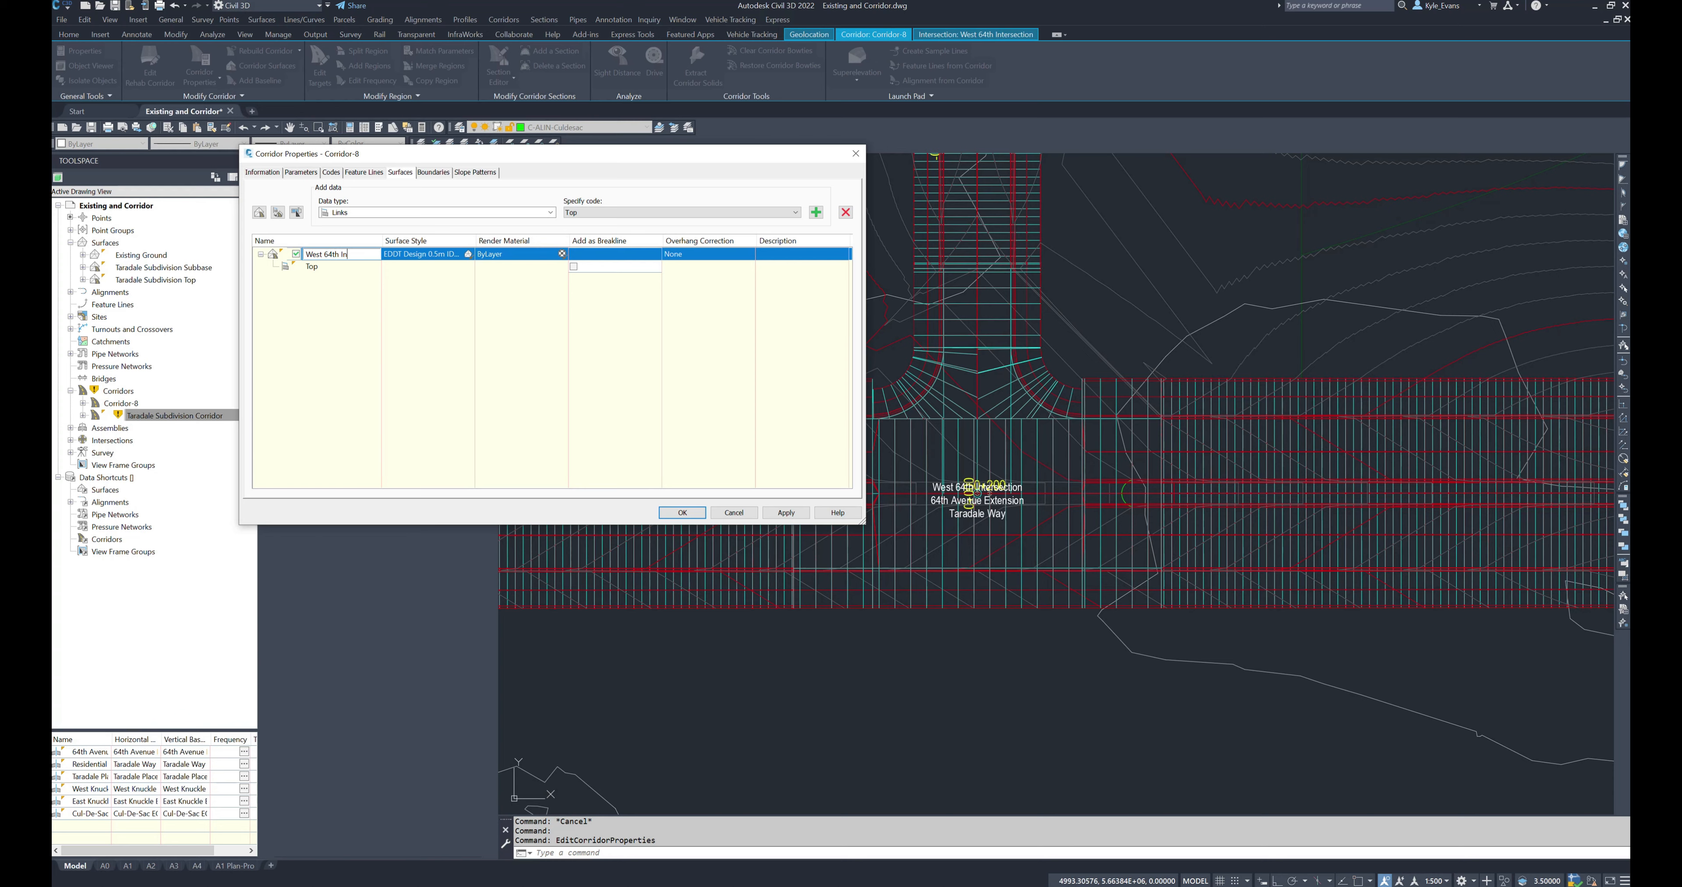
{"action": "key", "text": "Return"}
- Rename the intersection corridor as West 64th Intersection and apply the corridor properties
{"action": "left_click", "coordinate": [264, 173]}
{"action": "left_click", "coordinate": [327, 204]}
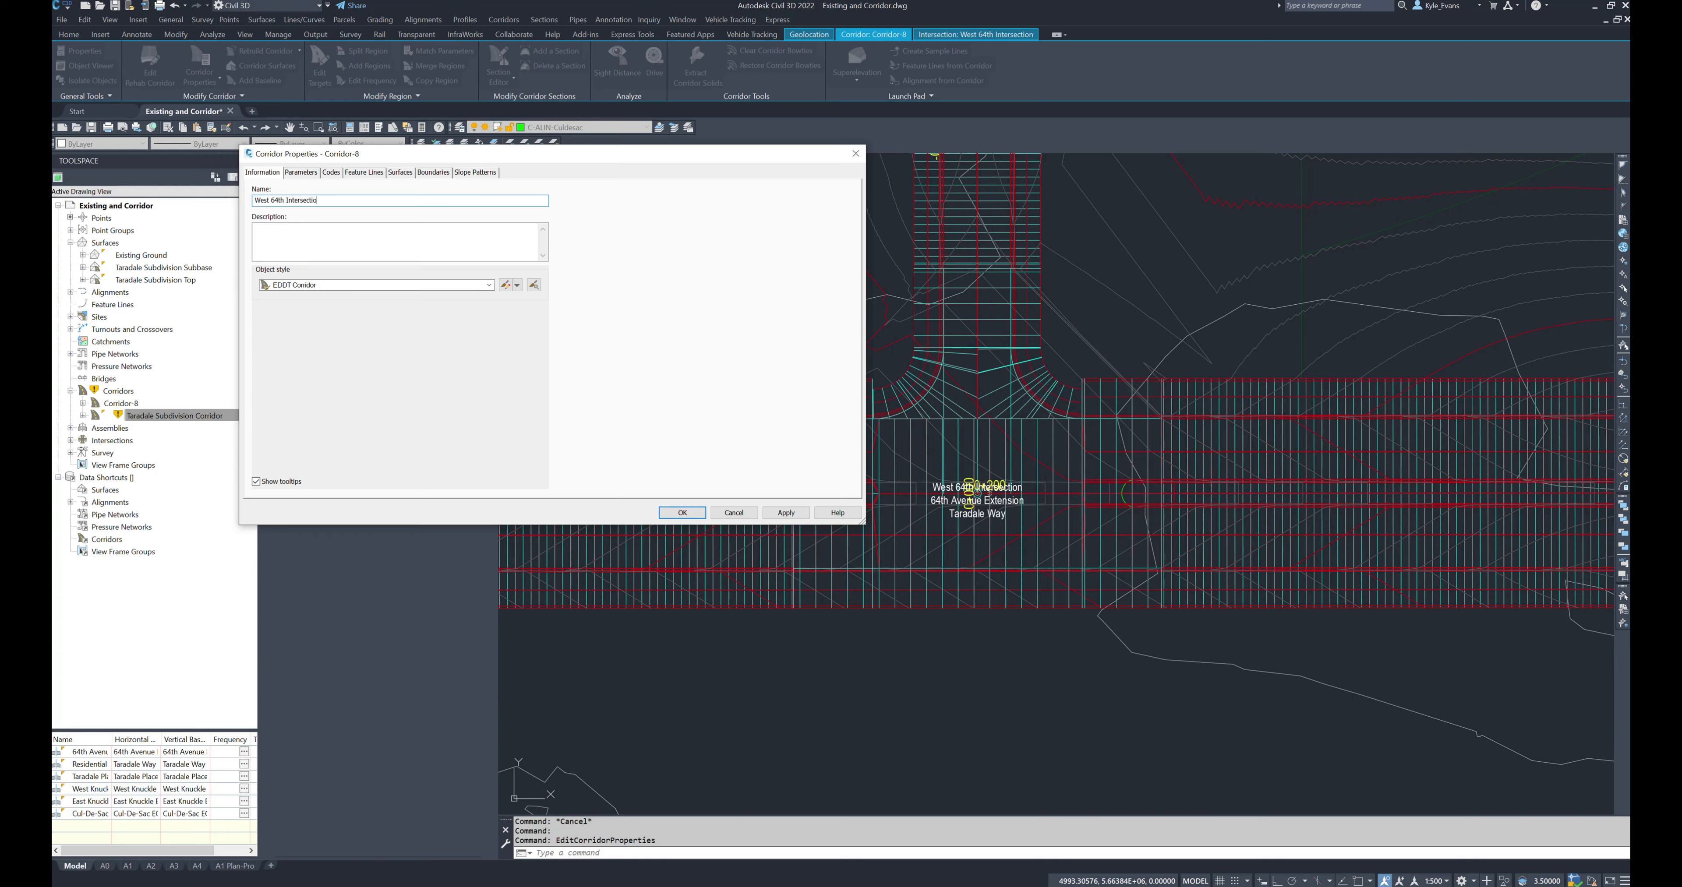
{"action": "left_click", "coordinate": [692, 513]}
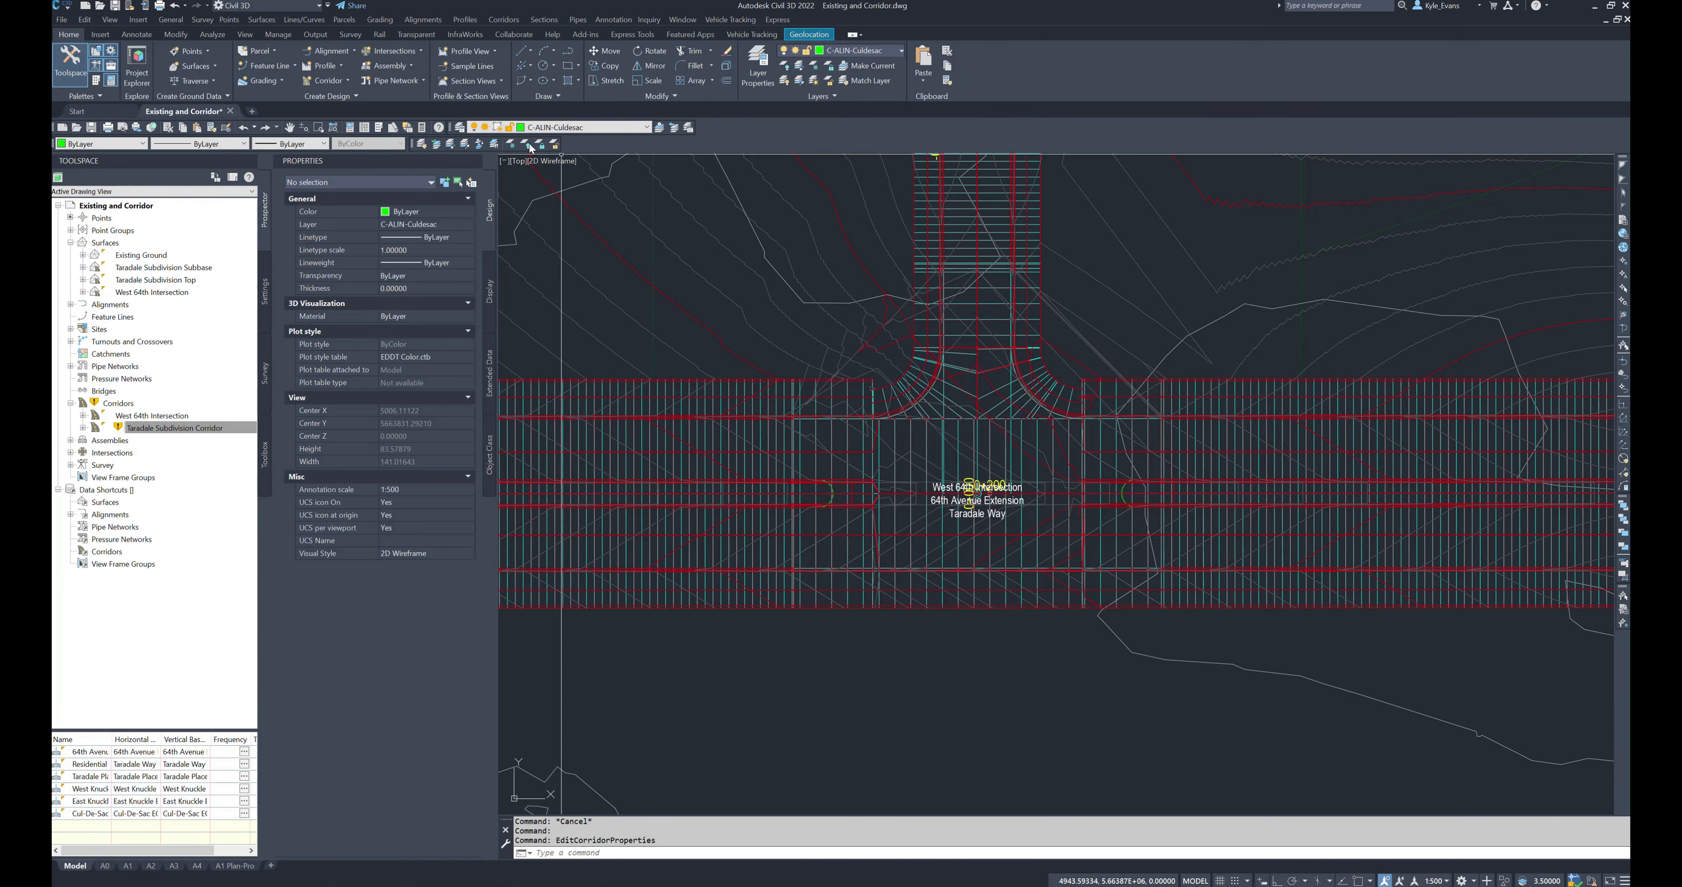
- Freeze the layers of the Taradale Subdivision corridor surface and the West 64th Intersection surface
{"action": "left_click", "coordinate": [511, 143]}
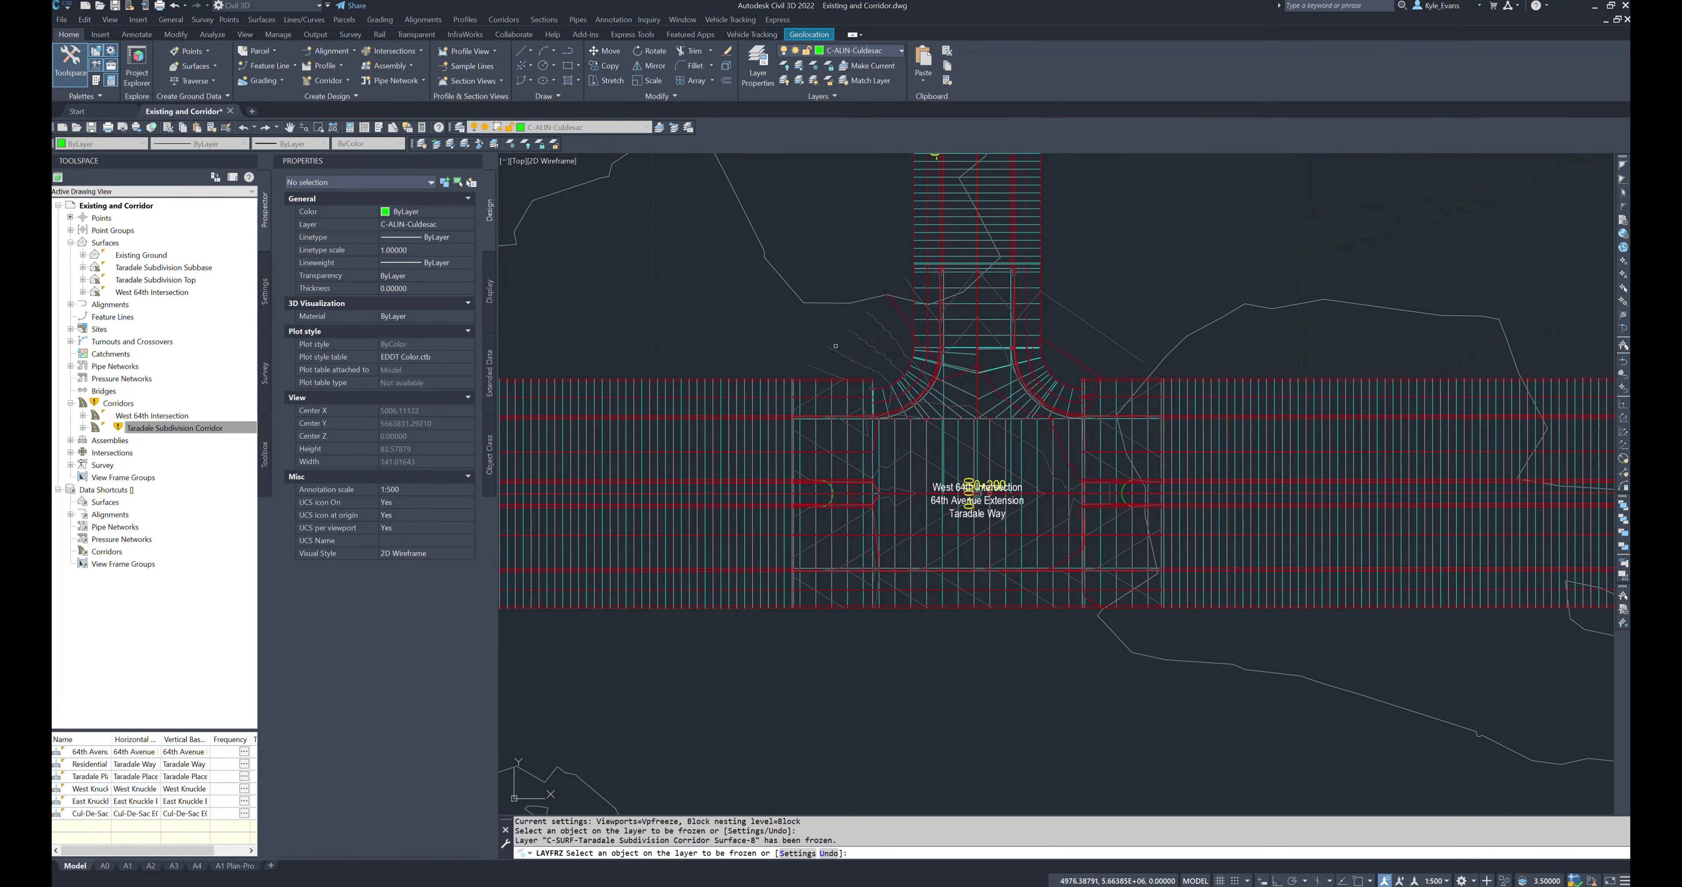
{"action": "left_click", "coordinate": [805, 334]}
{"action": "key", "text": "Escape"}
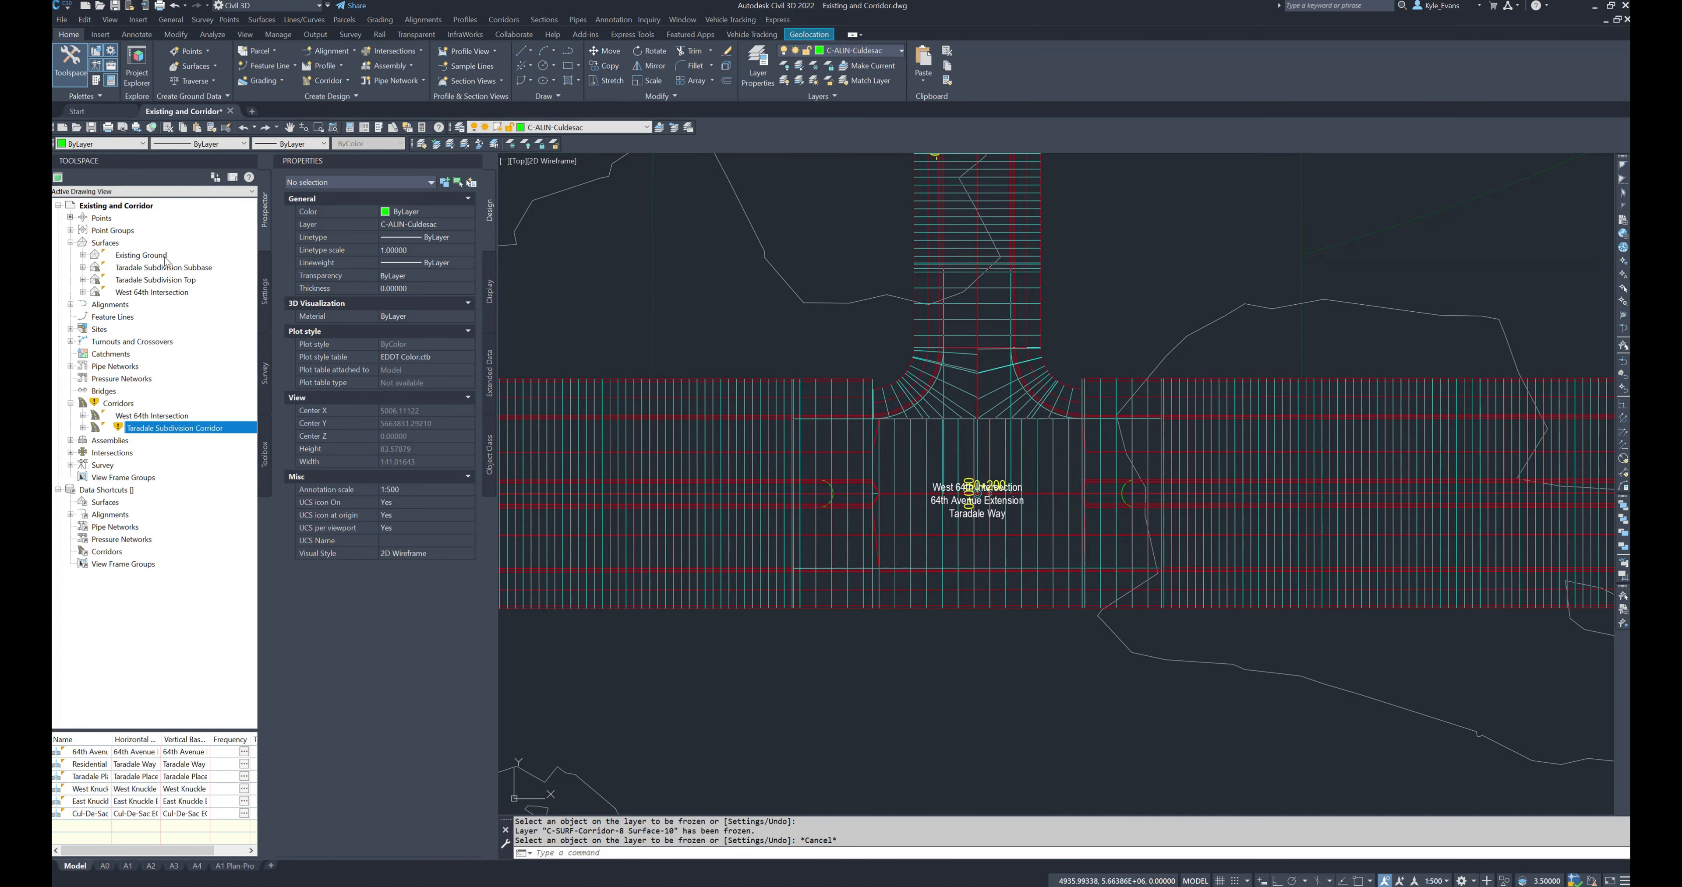
- Create a TIN surface named Complete Design
{"action": "right_click", "coordinate": [122, 247]}
{"action": "left_click", "coordinate": [150, 258]}
{"action": "left_click", "coordinate": [281, 84]}
{"action": "type", "text": "Complete Design"}
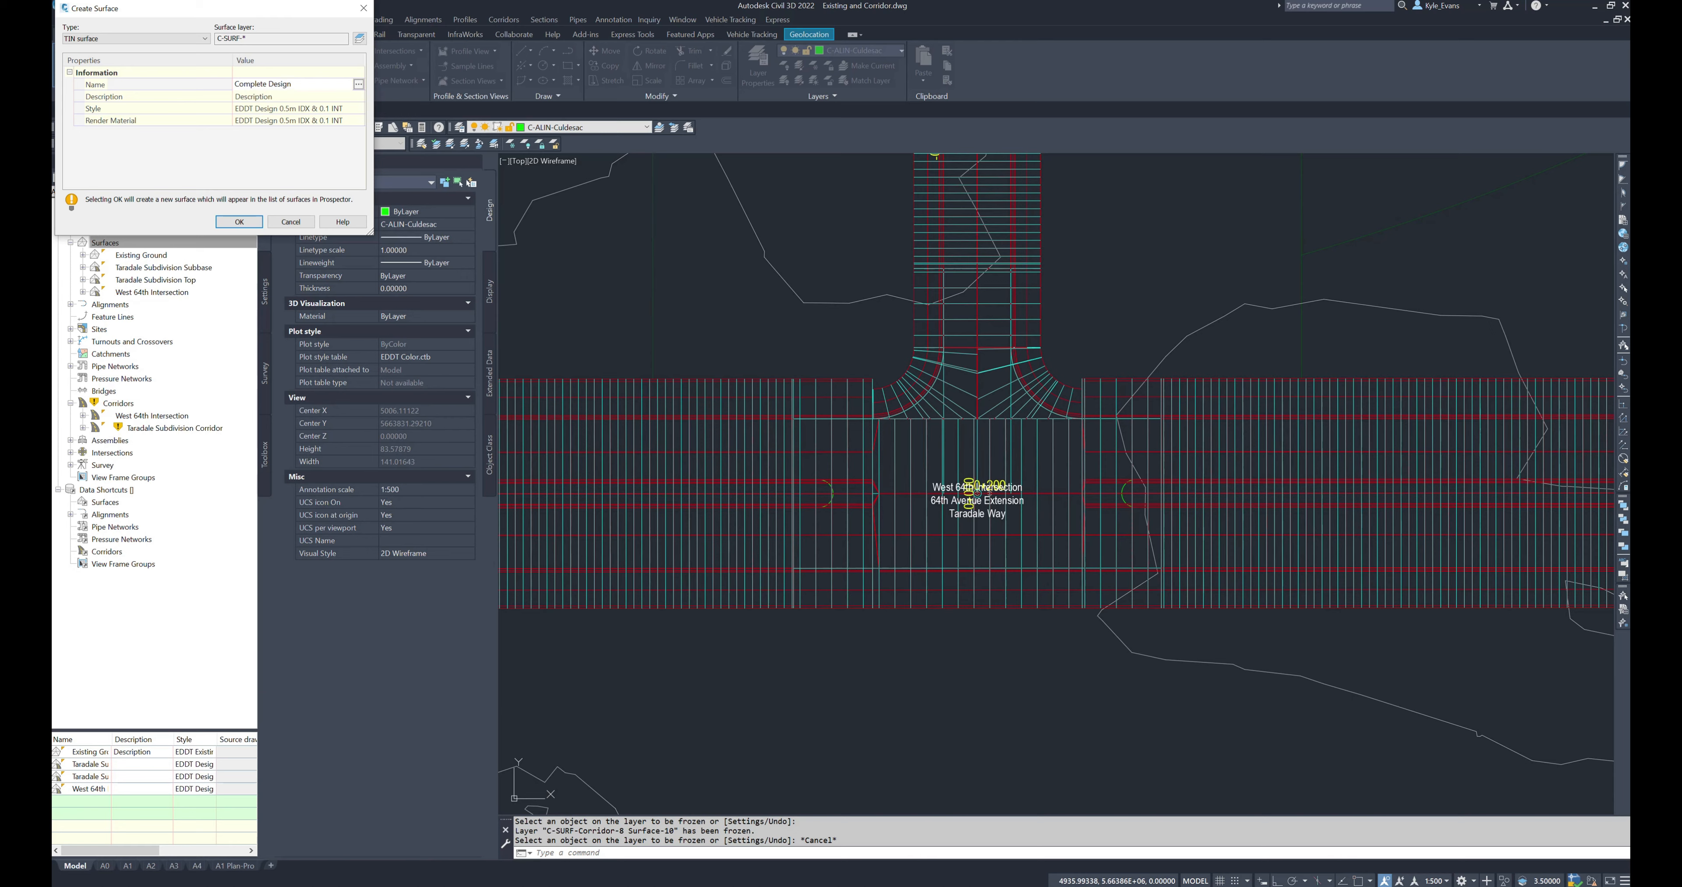
{"action": "left_click", "coordinate": [233, 221]}
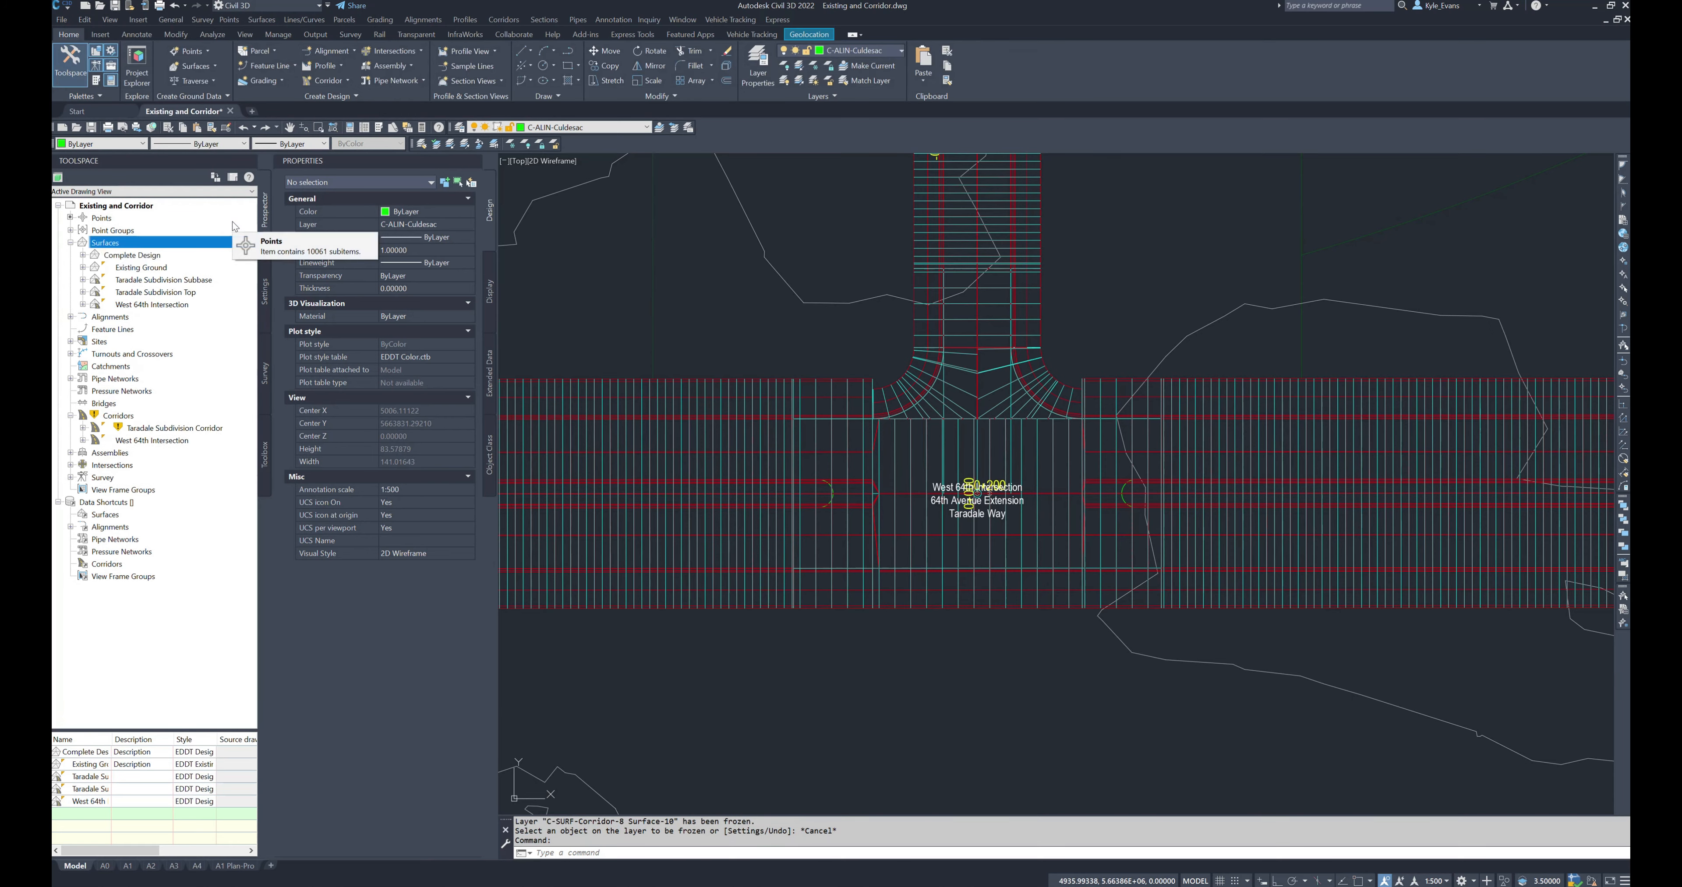
- Paste the Taradale Subdivision Top surface into the Complete Design surface as an edit
{"action": "double_click", "coordinate": [134, 255]}
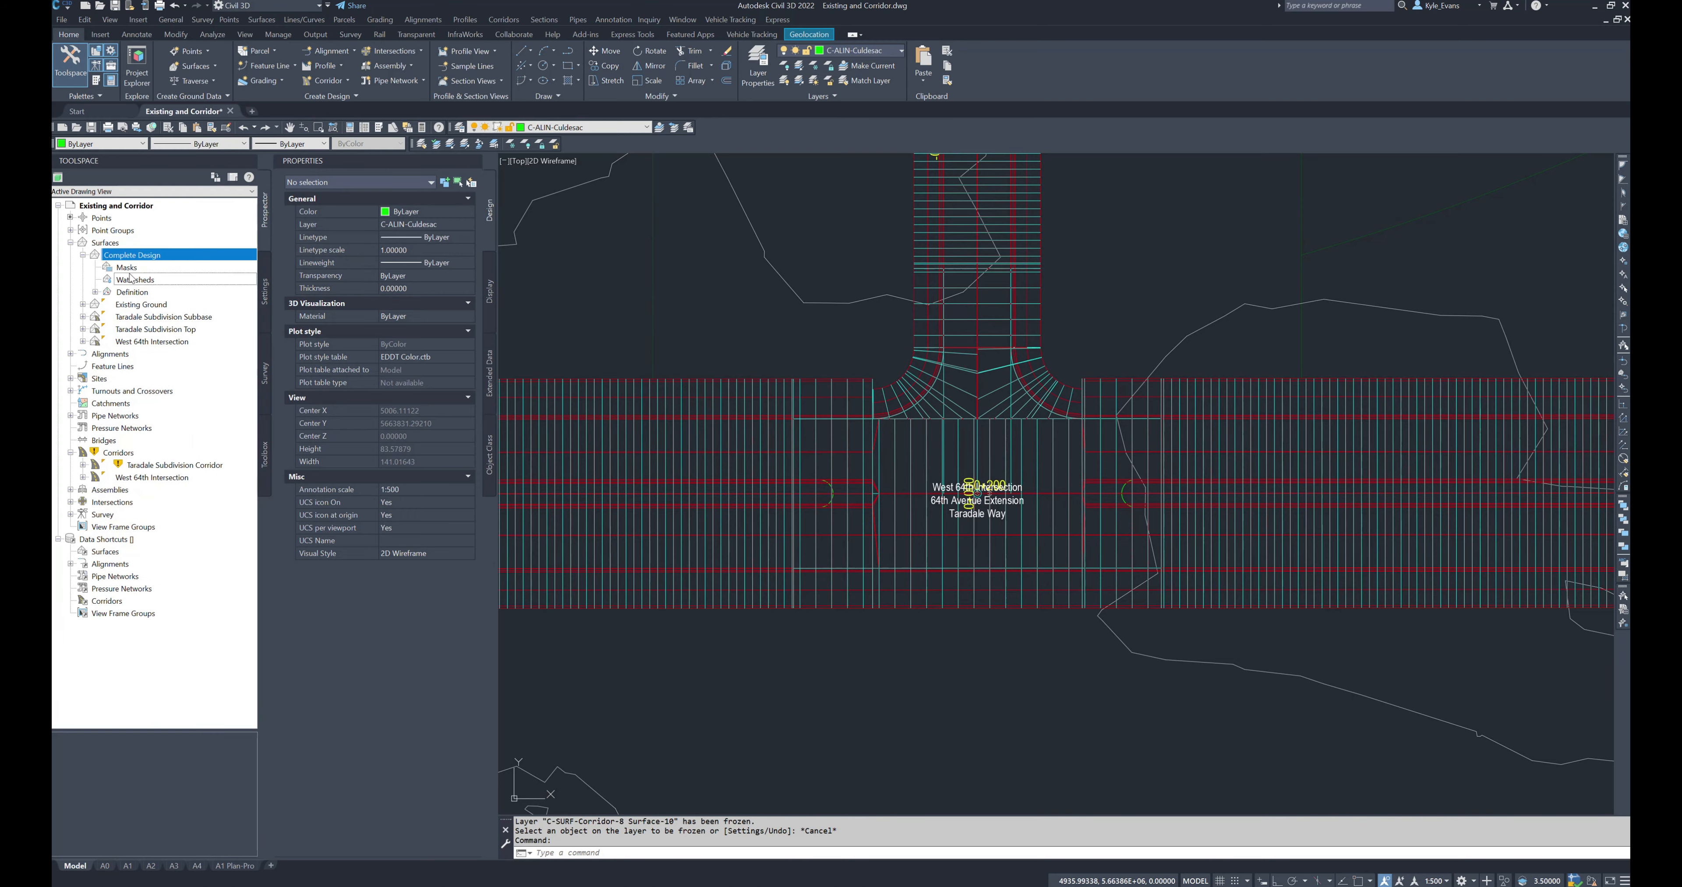
{"action": "double_click", "coordinate": [132, 292]}
{"action": "right_click", "coordinate": [141, 369]}
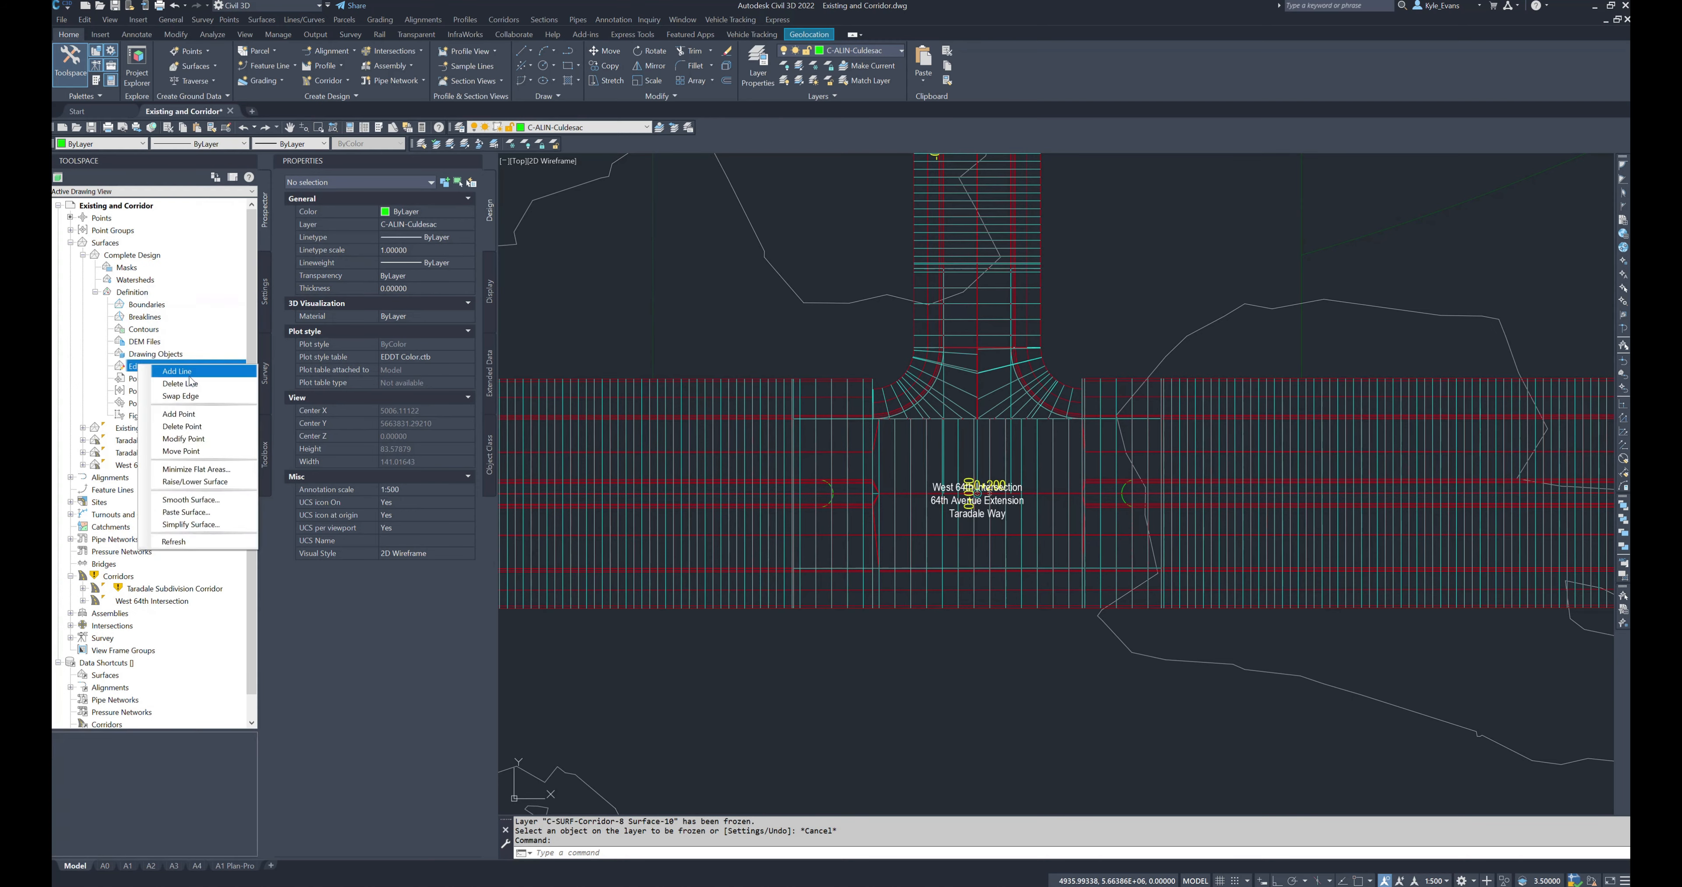
{"action": "left_click", "coordinate": [187, 512]}
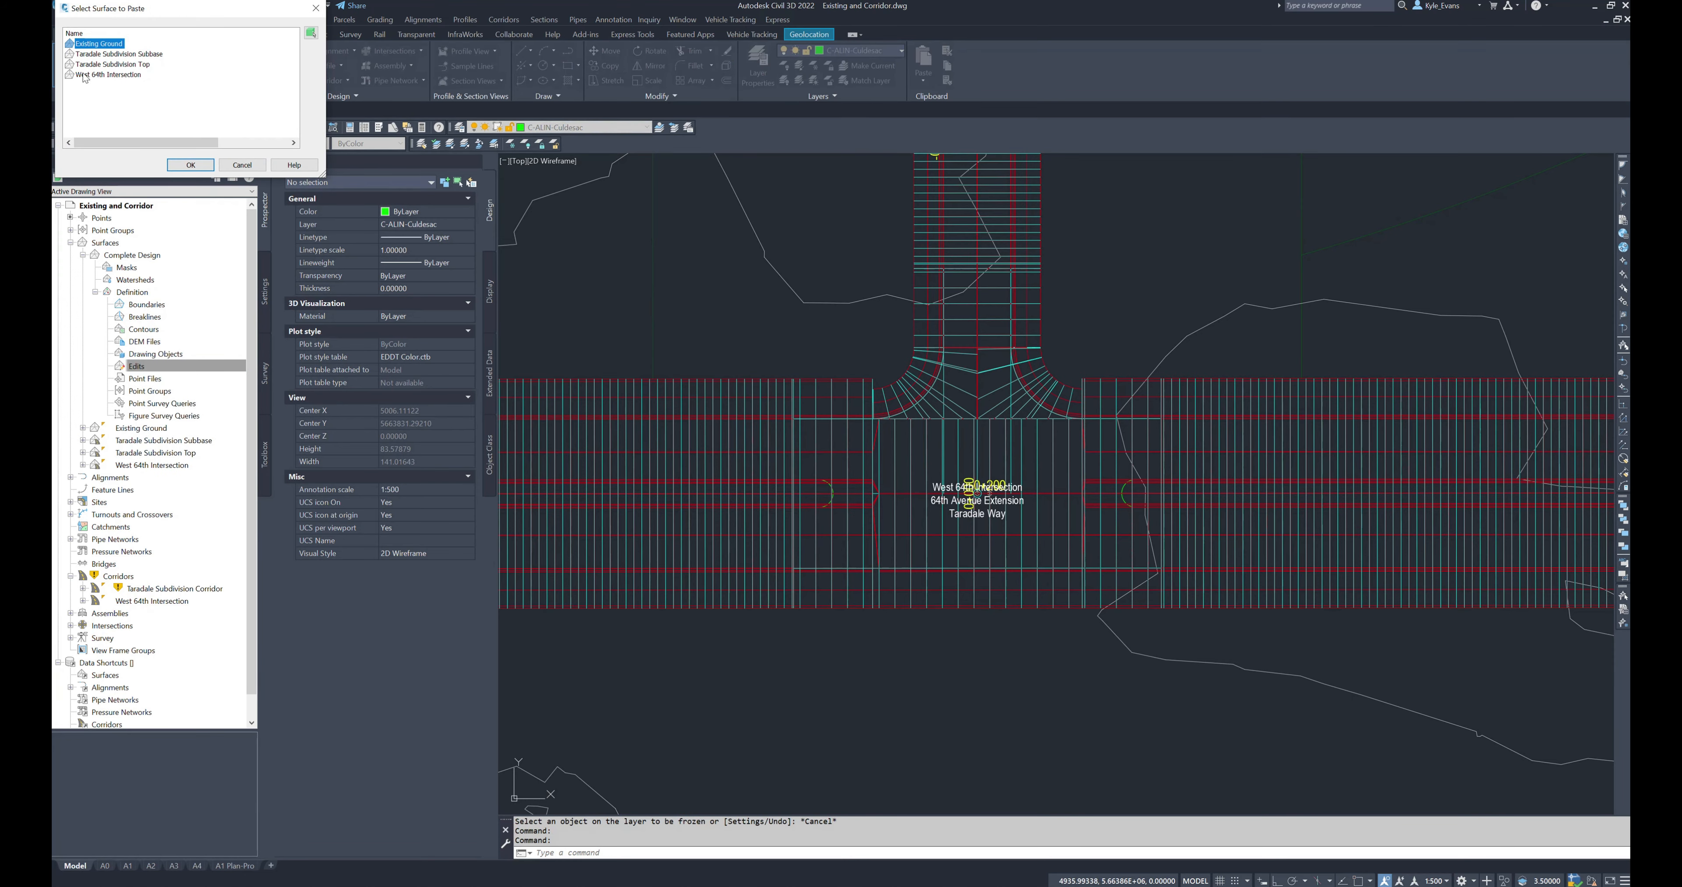
{"action": "left_click", "coordinate": [130, 65]}
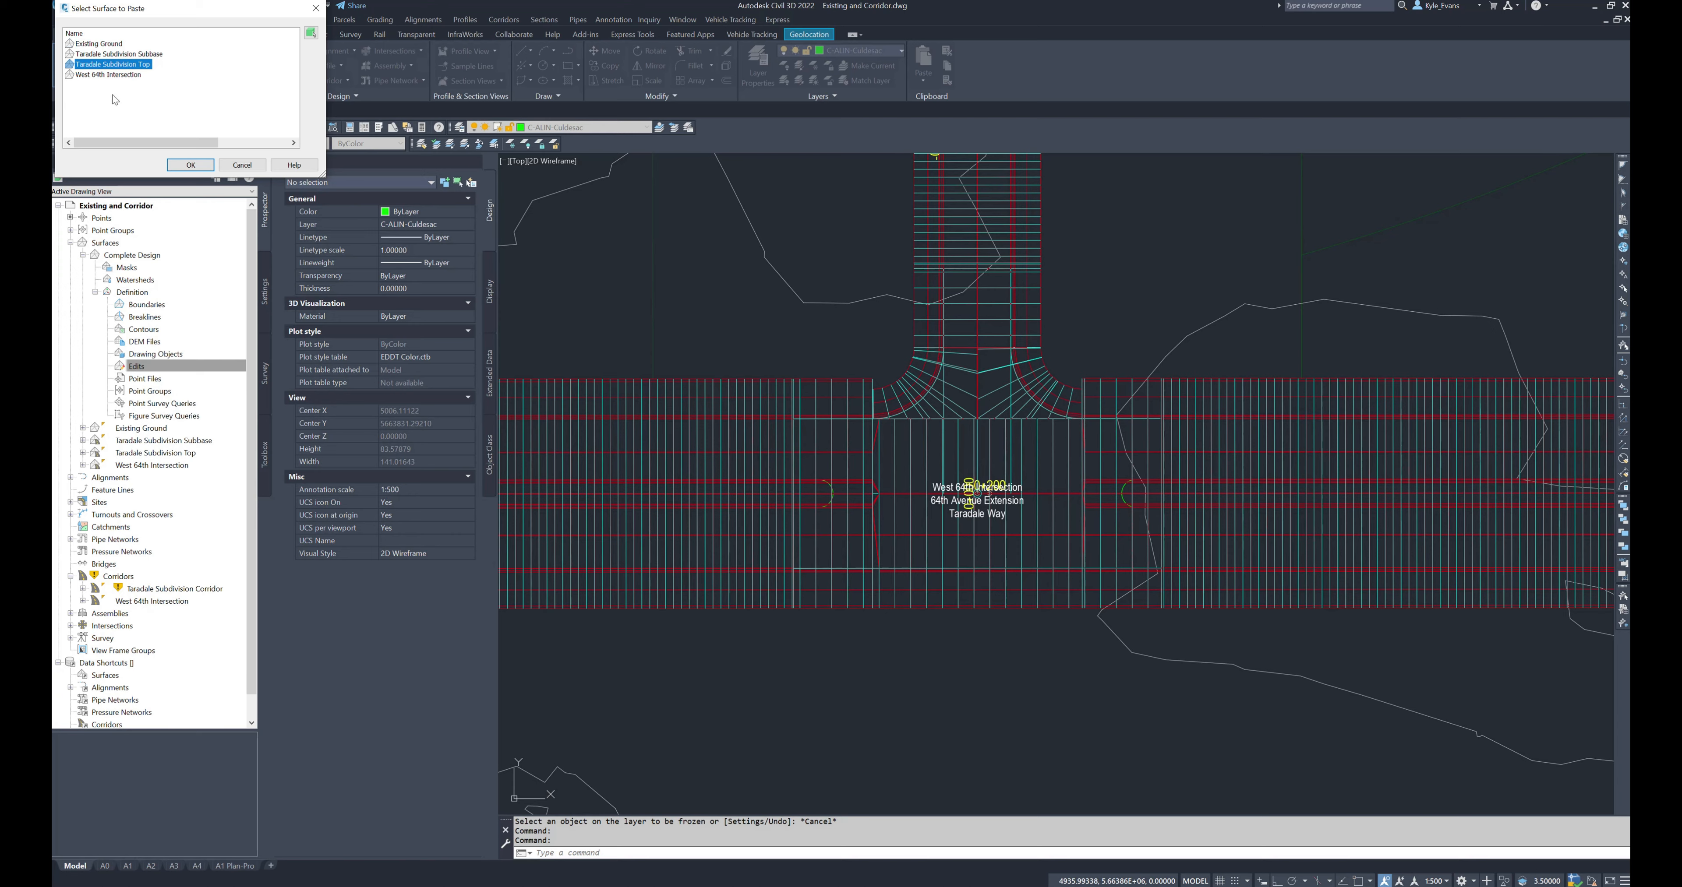
{"action": "left_click", "coordinate": [190, 164]}
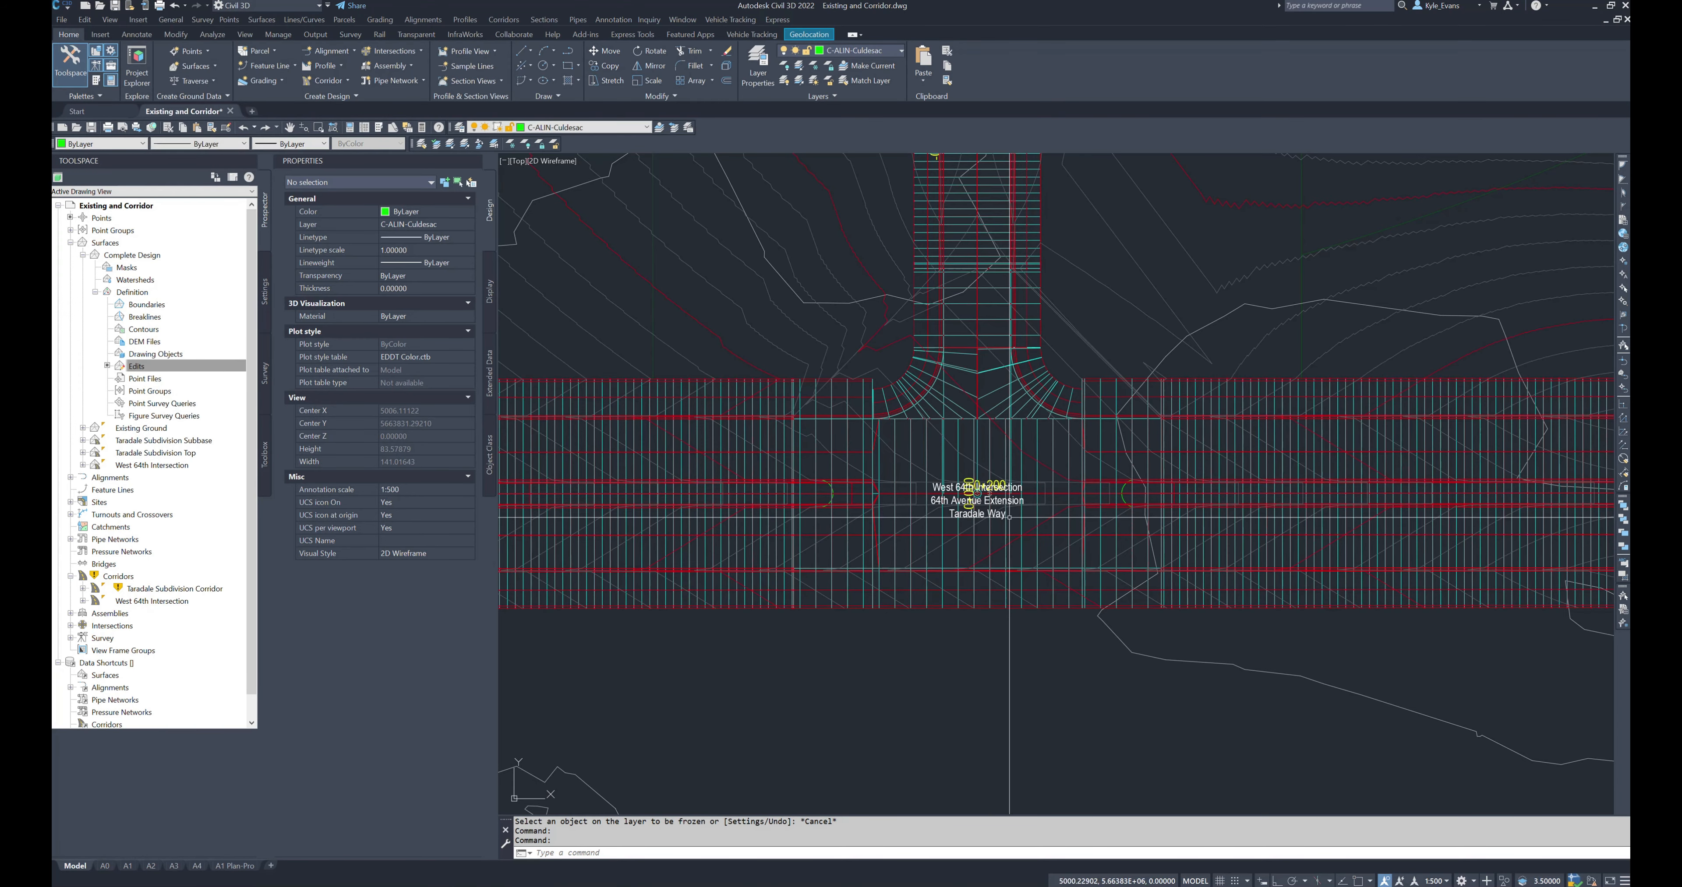
- Paste the West 64th Intersection surface into the Complete Design surface as a second edit
{"action": "left_click", "coordinate": [137, 367]}
{"action": "right_click", "coordinate": [138, 370]}
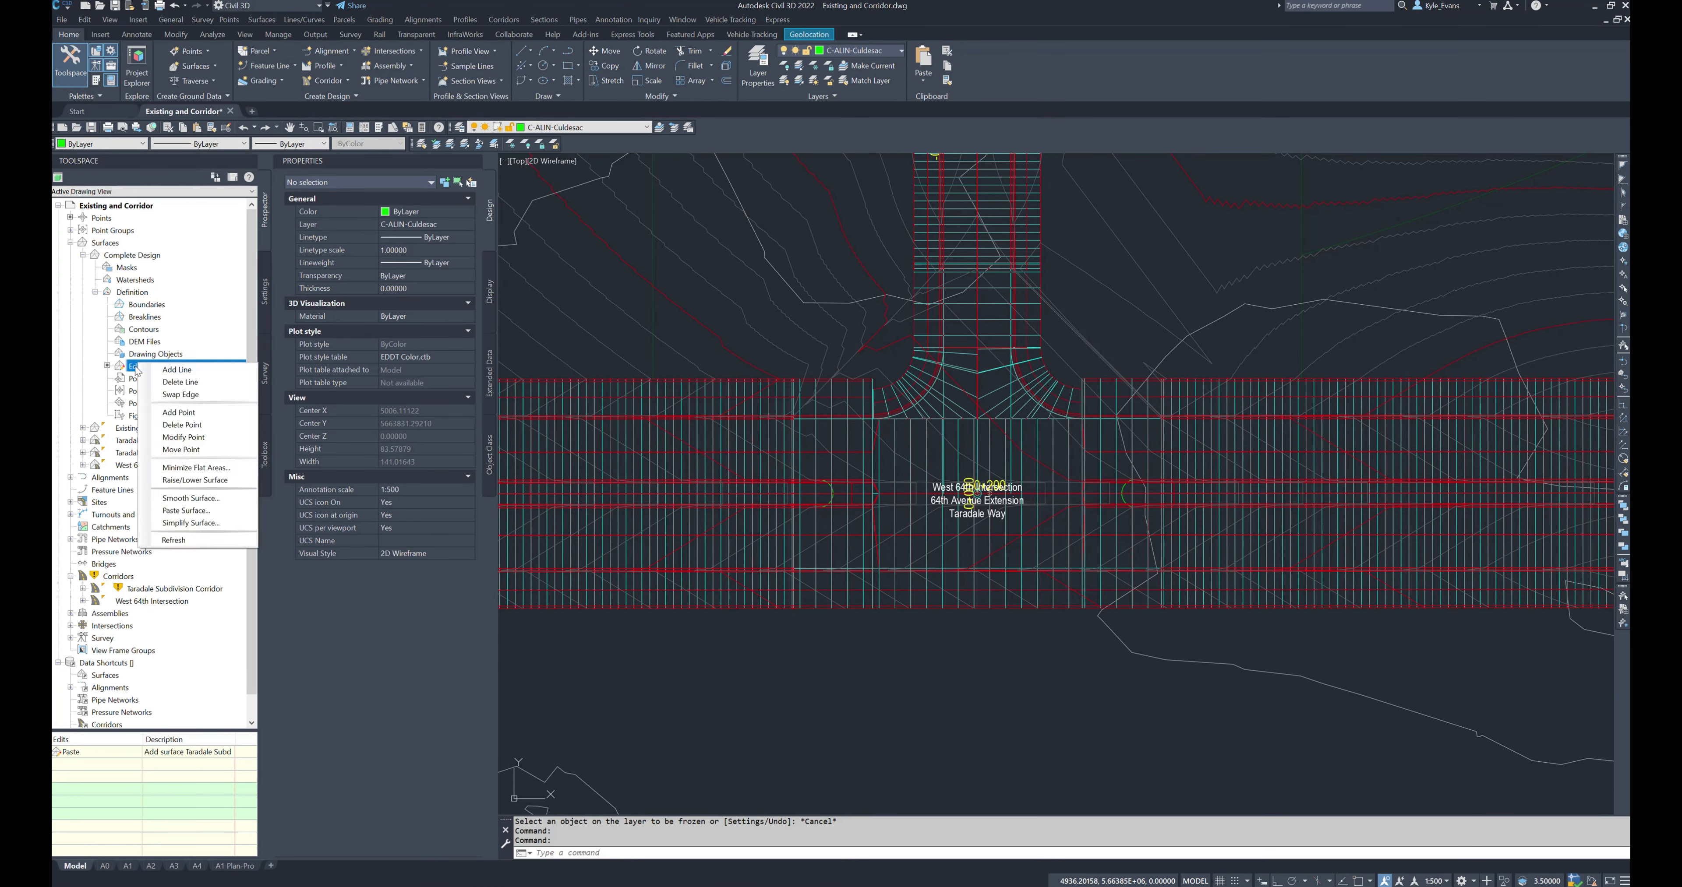
{"action": "left_click", "coordinate": [185, 510]}
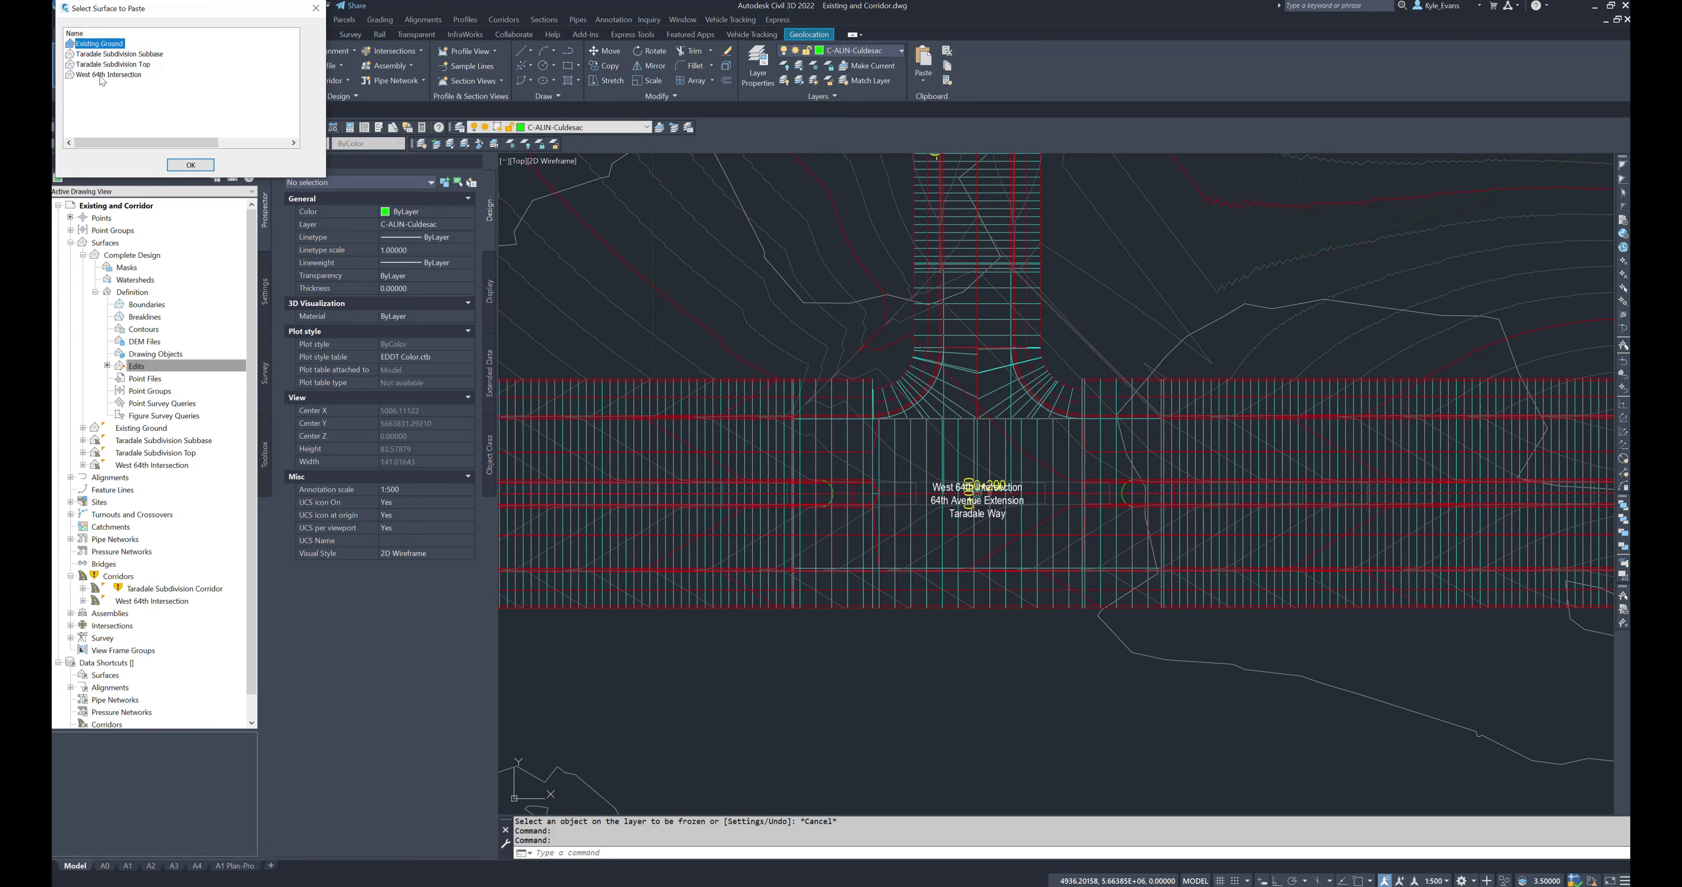
{"action": "left_click", "coordinate": [117, 75]}
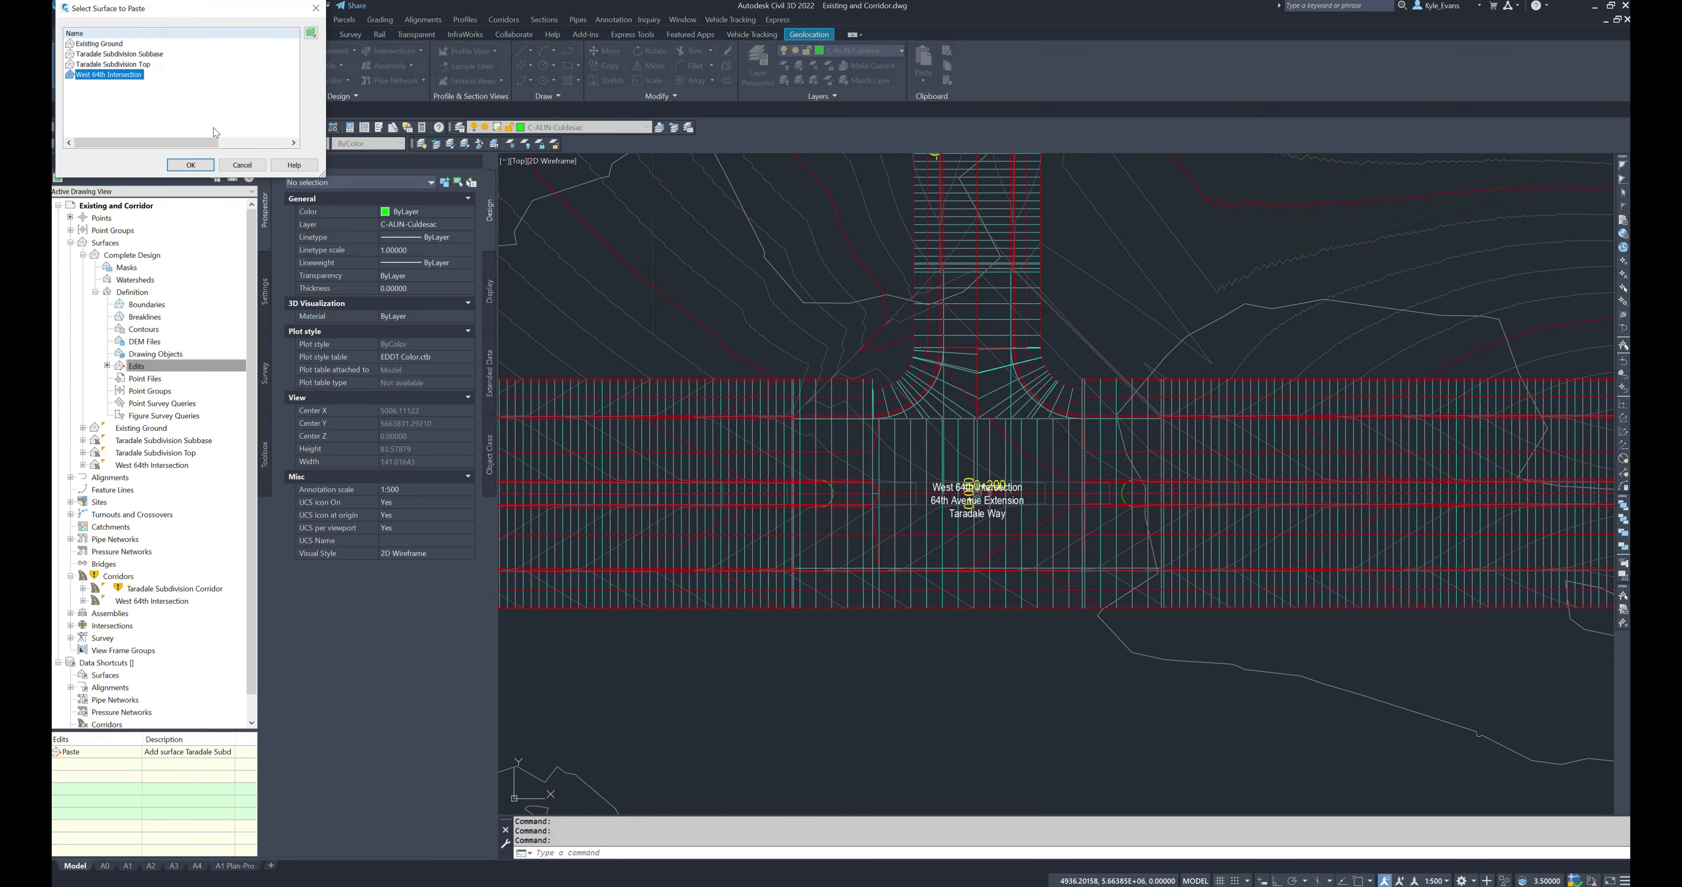
{"action": "left_click", "coordinate": [191, 167]}
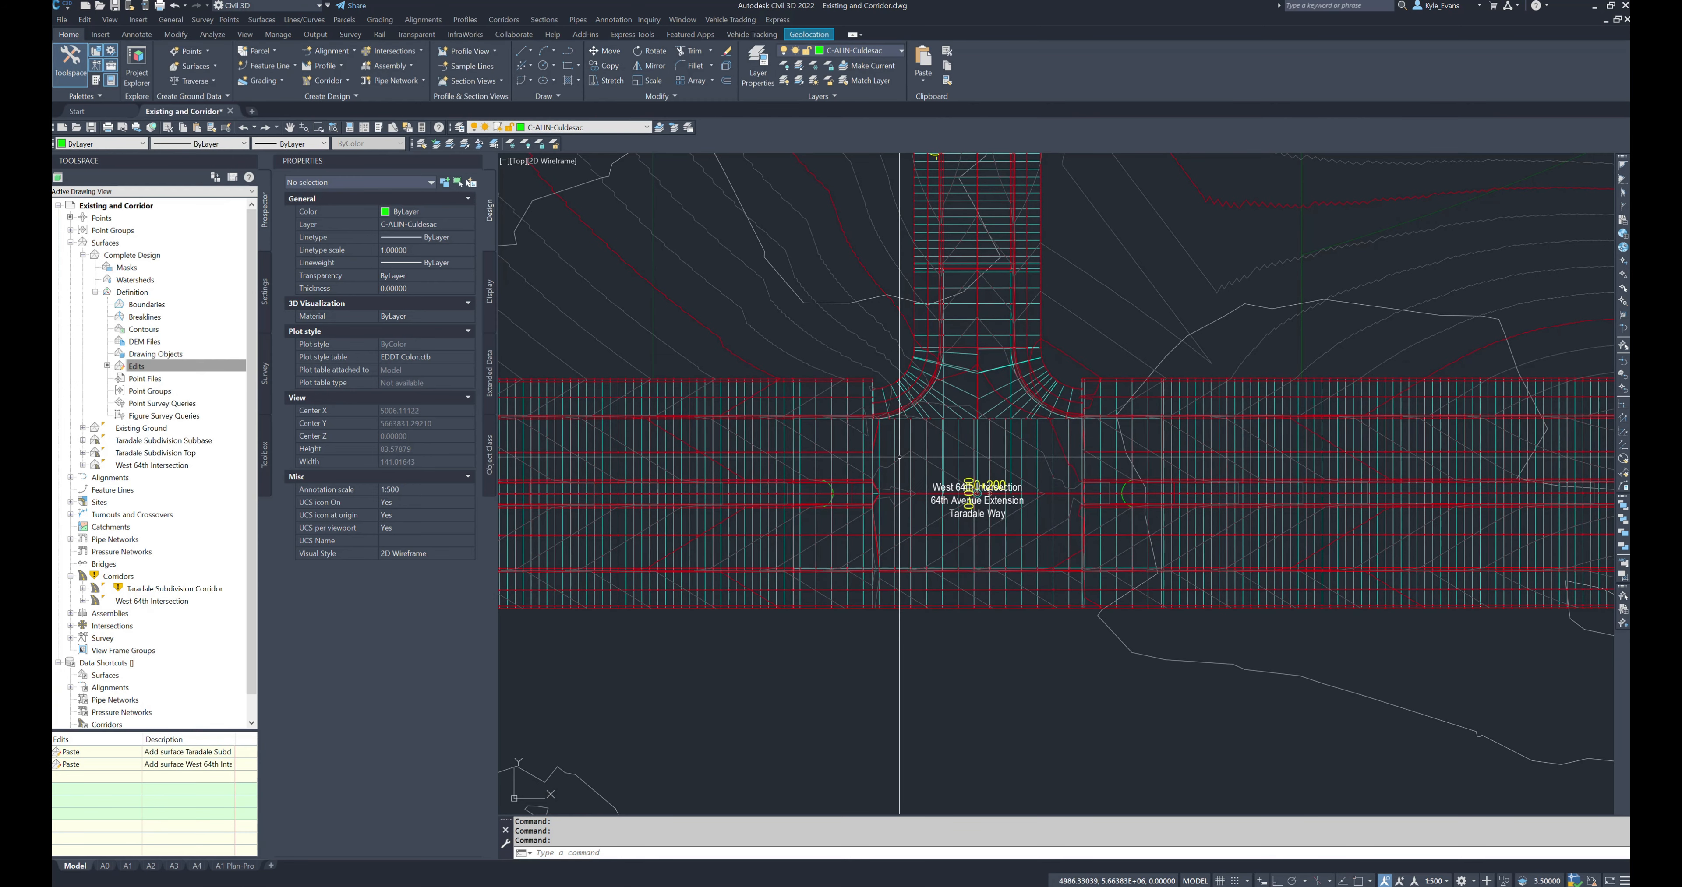
- Show the Complete Design surface in the Object Viewer from an isometric view and examine the intersection area up close
{"action": "left_click", "coordinate": [907, 432]}
{"action": "right_click", "coordinate": [932, 499]}
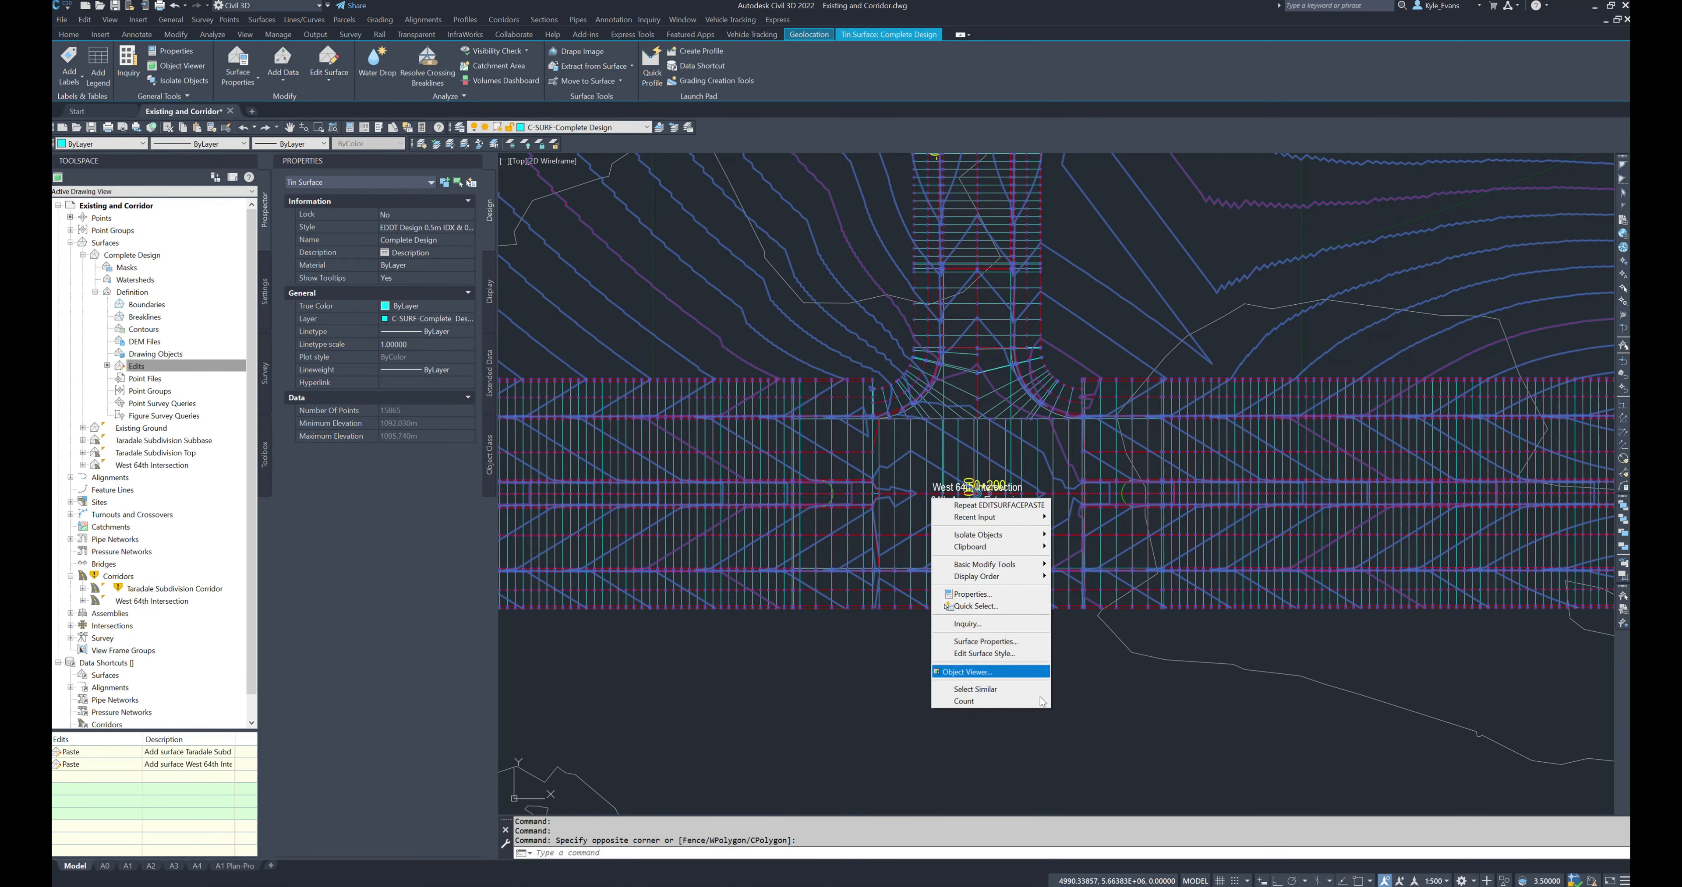
{"action": "left_click", "coordinate": [986, 671]}
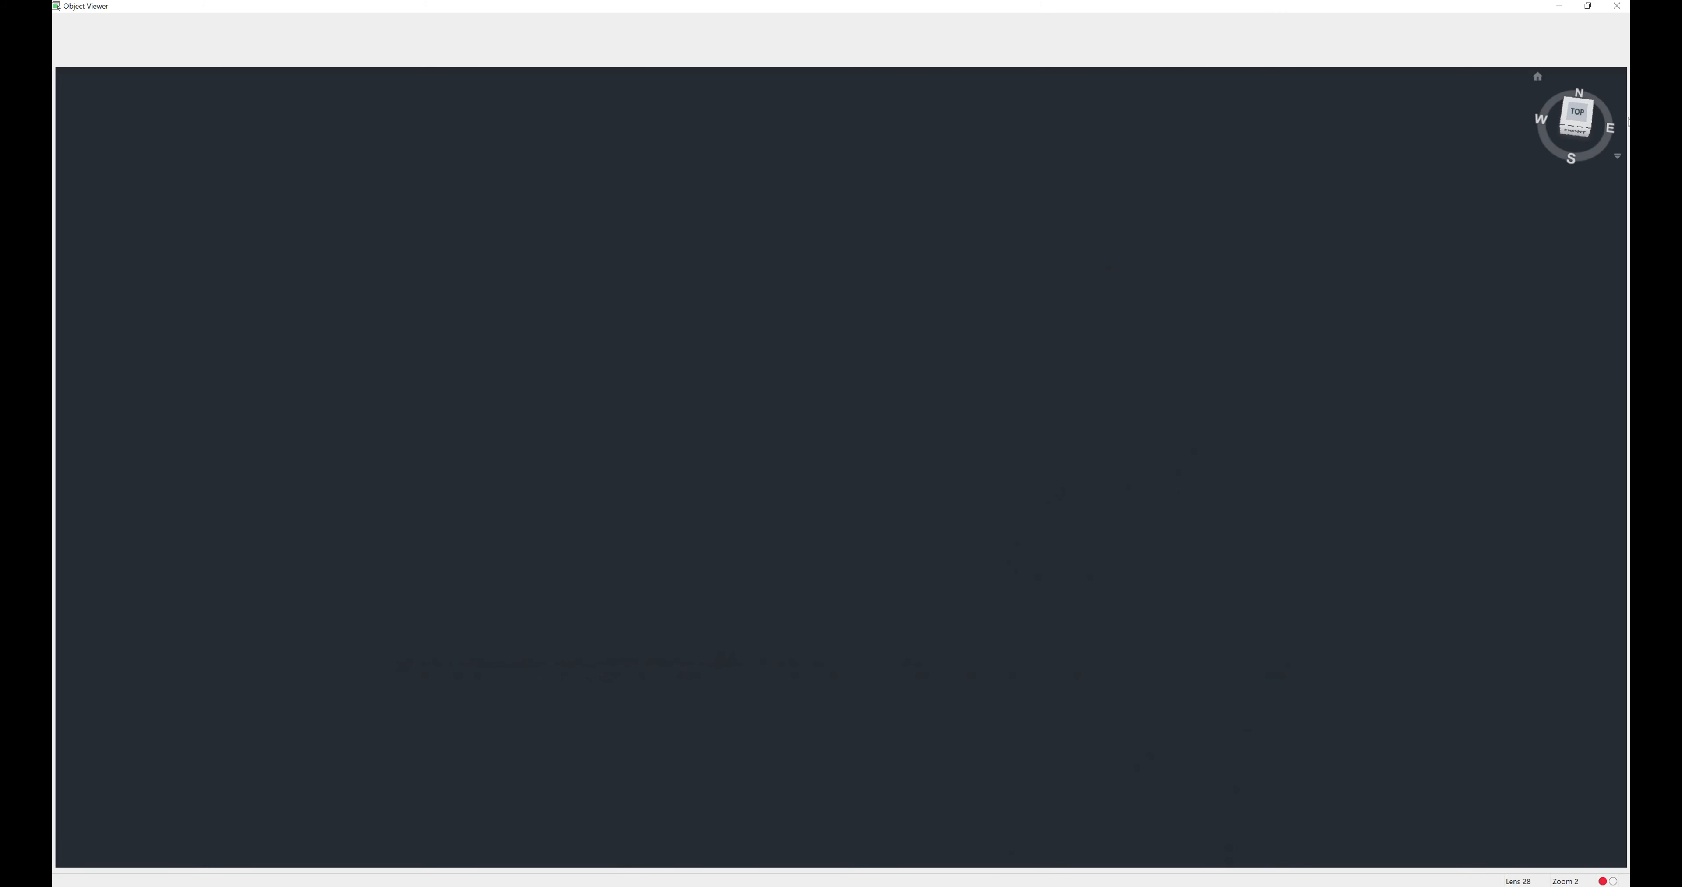
{"action": "left_click", "coordinate": [1586, 134]}
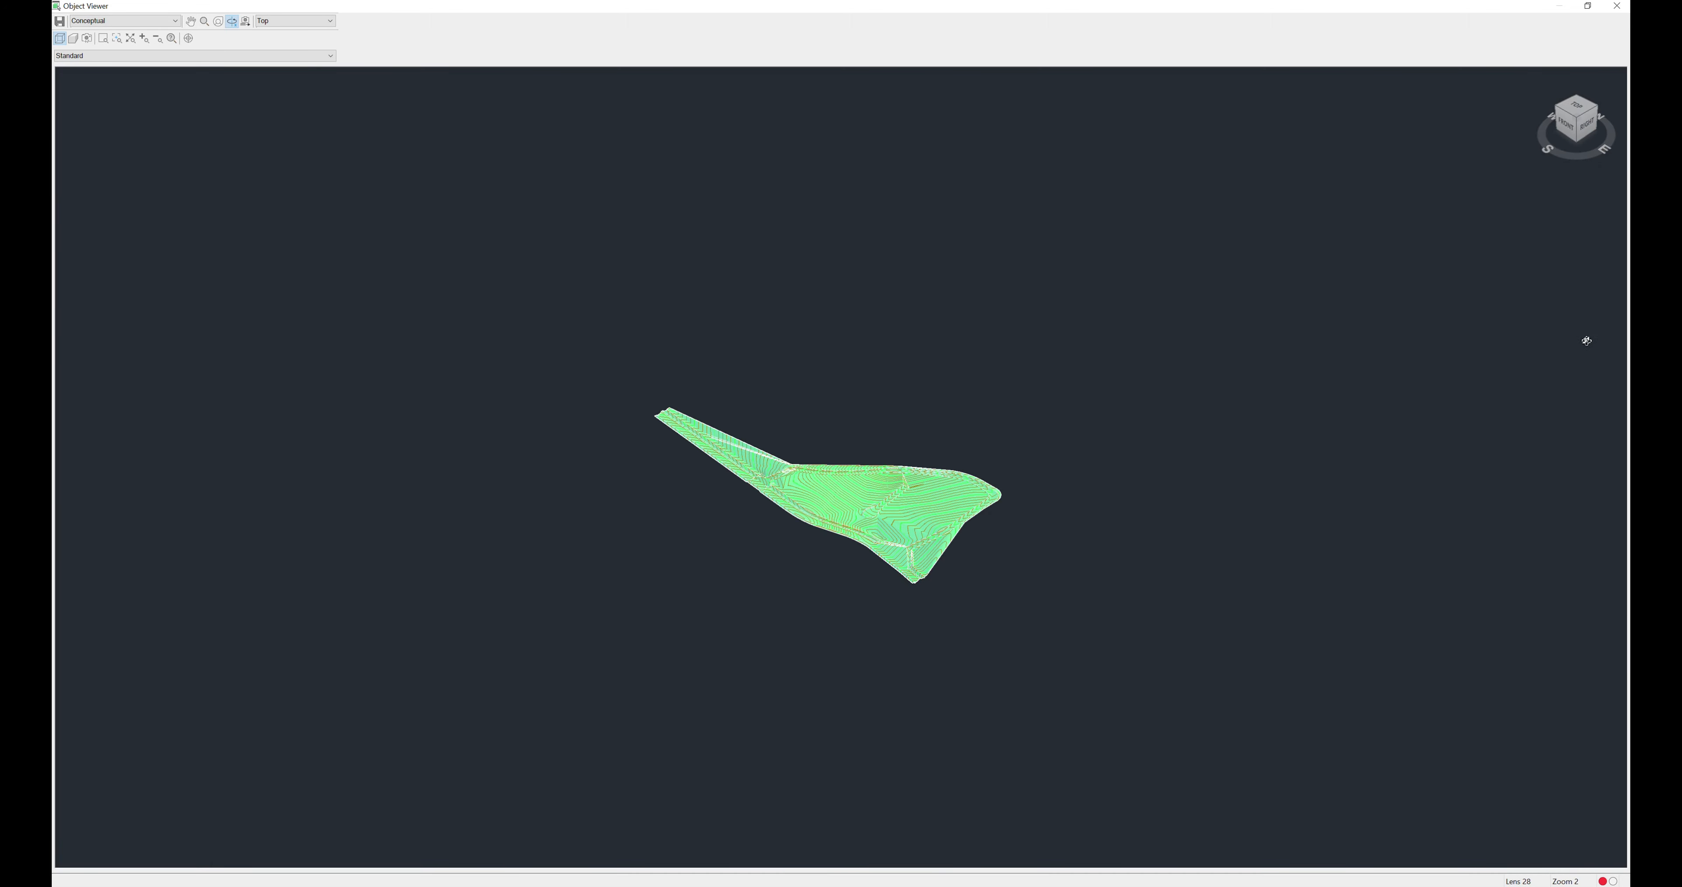
{"action": "scroll", "coordinate": [822, 503], "scroll_direction": "up", "scroll_amount": 5}
{"action": "scroll", "coordinate": [697, 528], "scroll_direction": "up", "scroll_amount": 3}
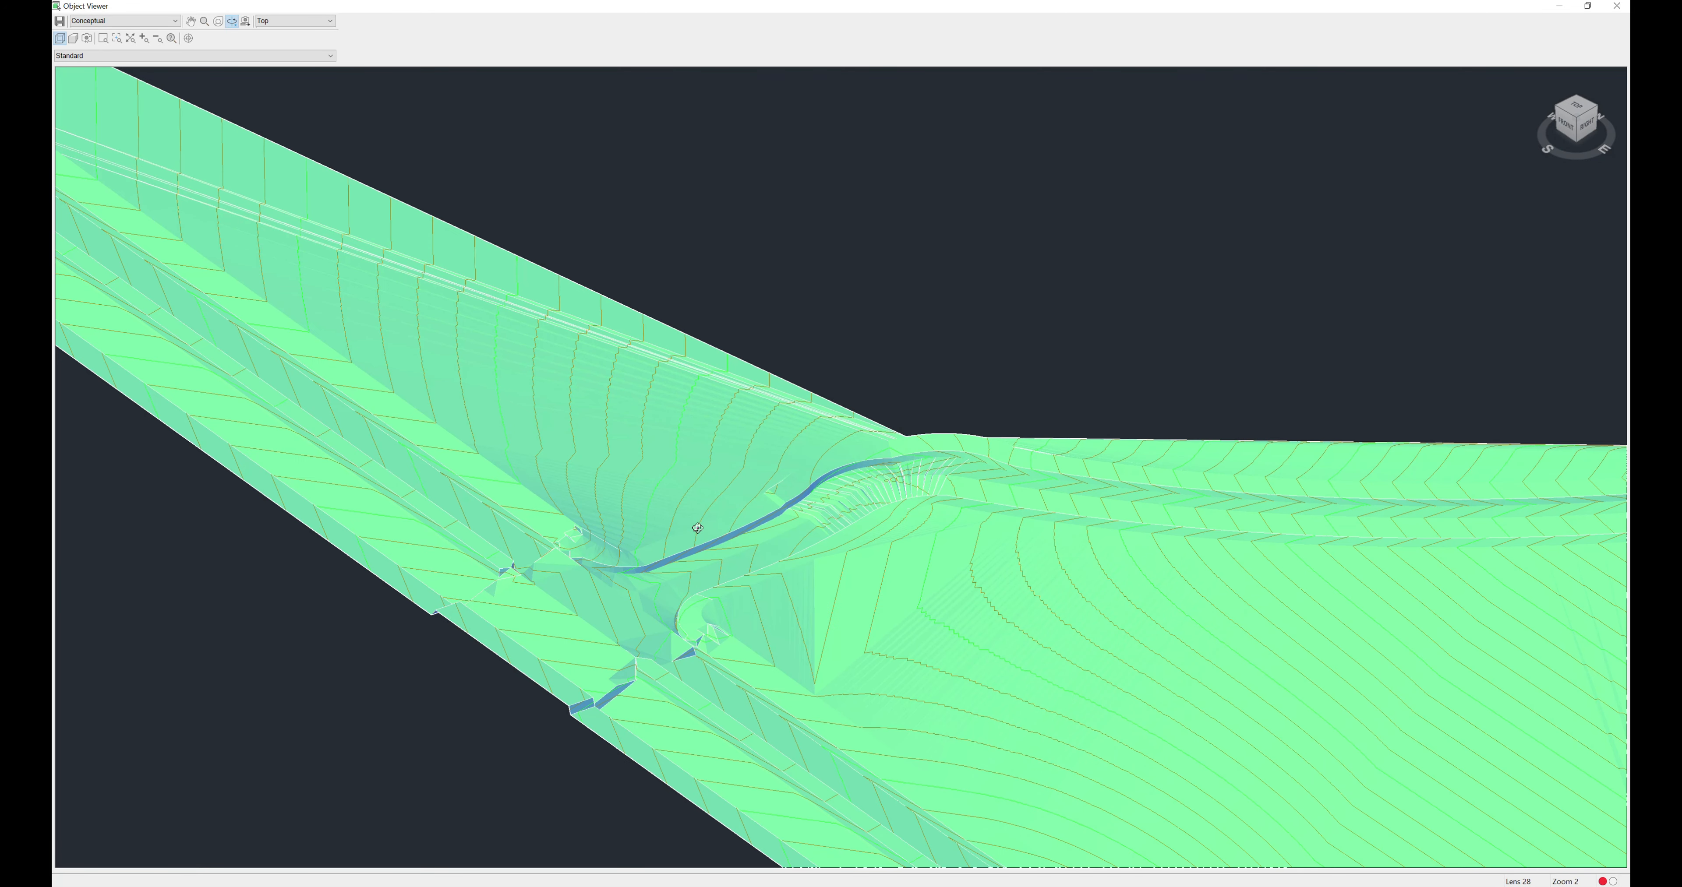
- Examine how the 3D surface ties in at the curb returns and medians around the intersection
{"action": "scroll", "coordinate": [678, 559], "scroll_direction": "up", "scroll_amount": 3}
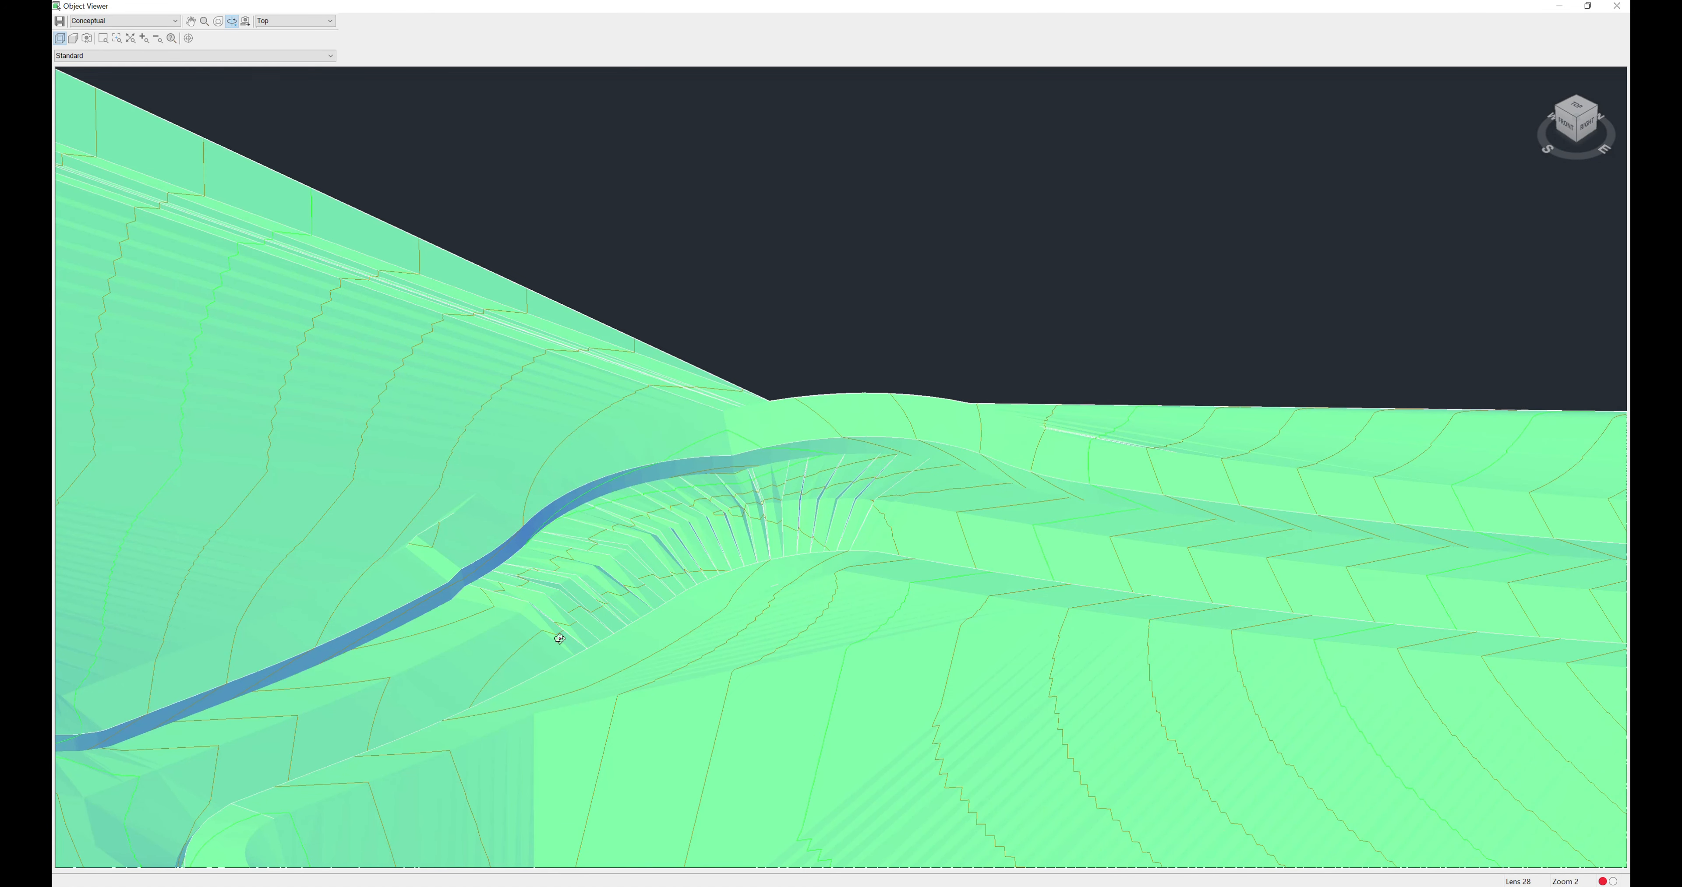
{"action": "middle_click_drag", "start_coordinate": [560, 638], "coordinate": [978, 408]}
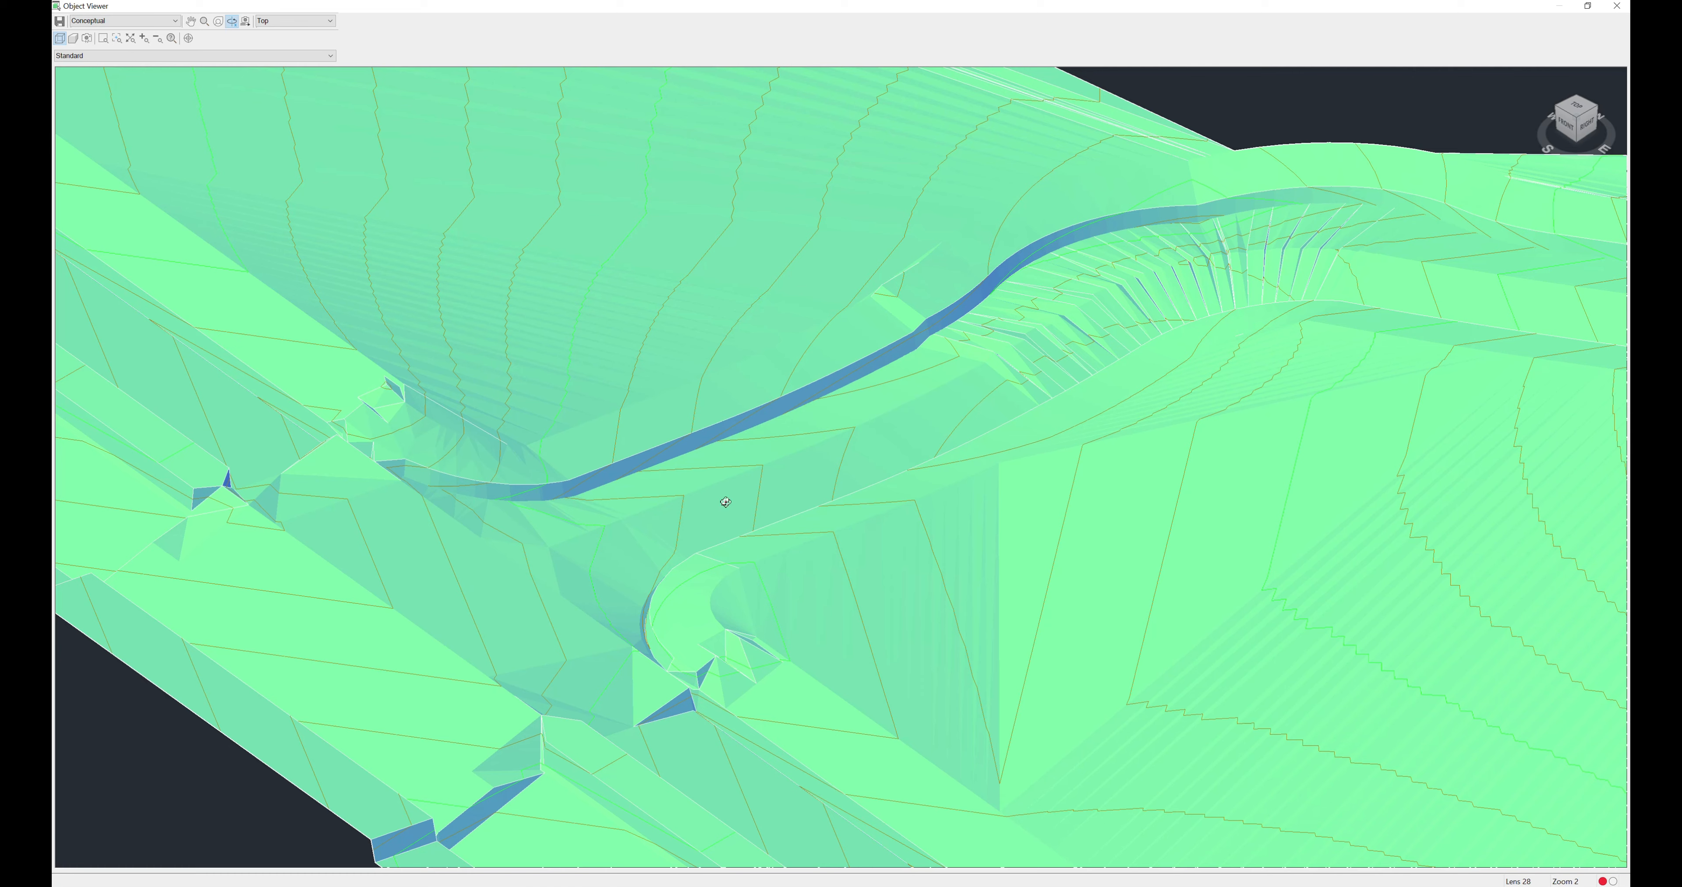
{"action": "left_click_drag", "start_coordinate": [889, 405], "coordinate": [578, 460]}
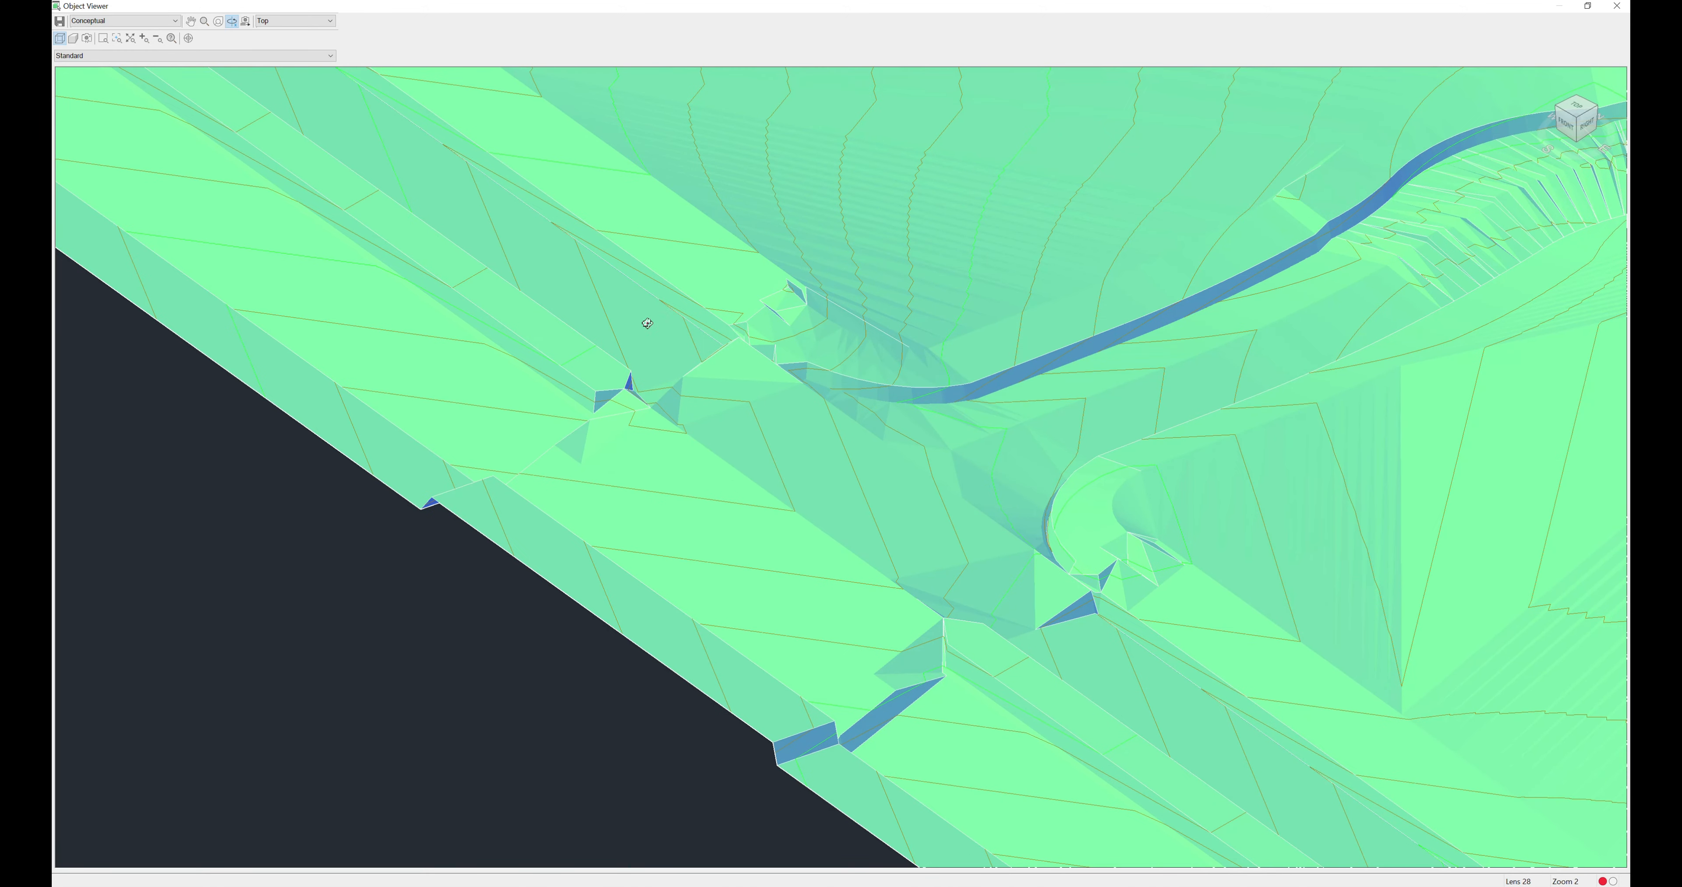
{"action": "left_click_drag", "start_coordinate": [675, 345], "coordinate": [700, 439]}
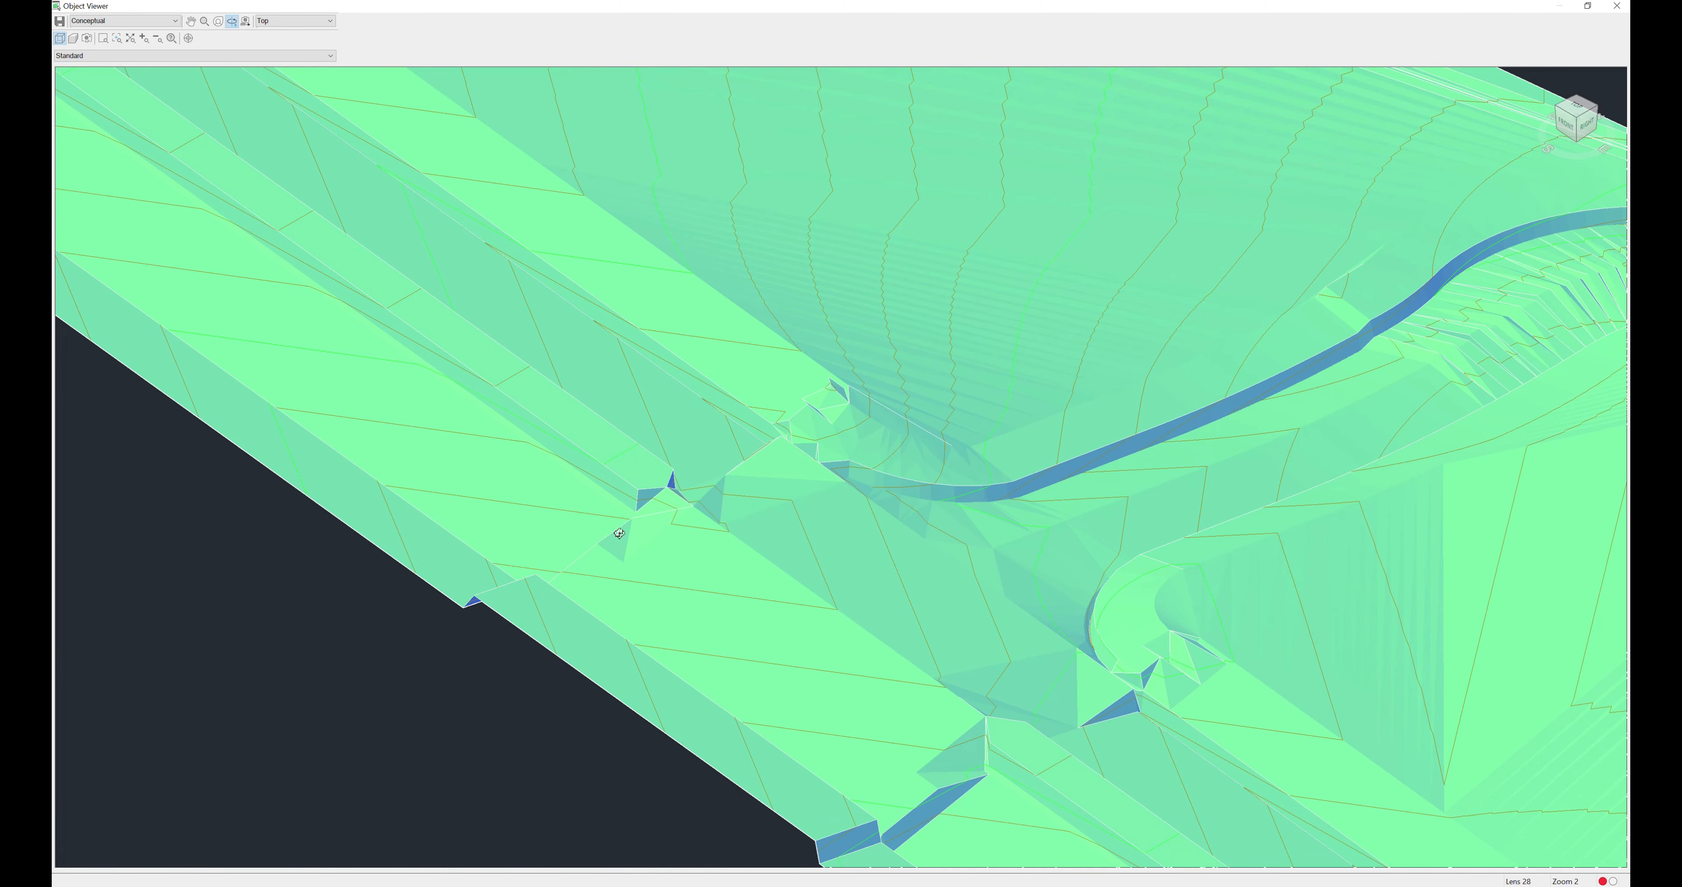
{"action": "scroll", "coordinate": [673, 530], "scroll_direction": "down", "scroll_amount": 5}
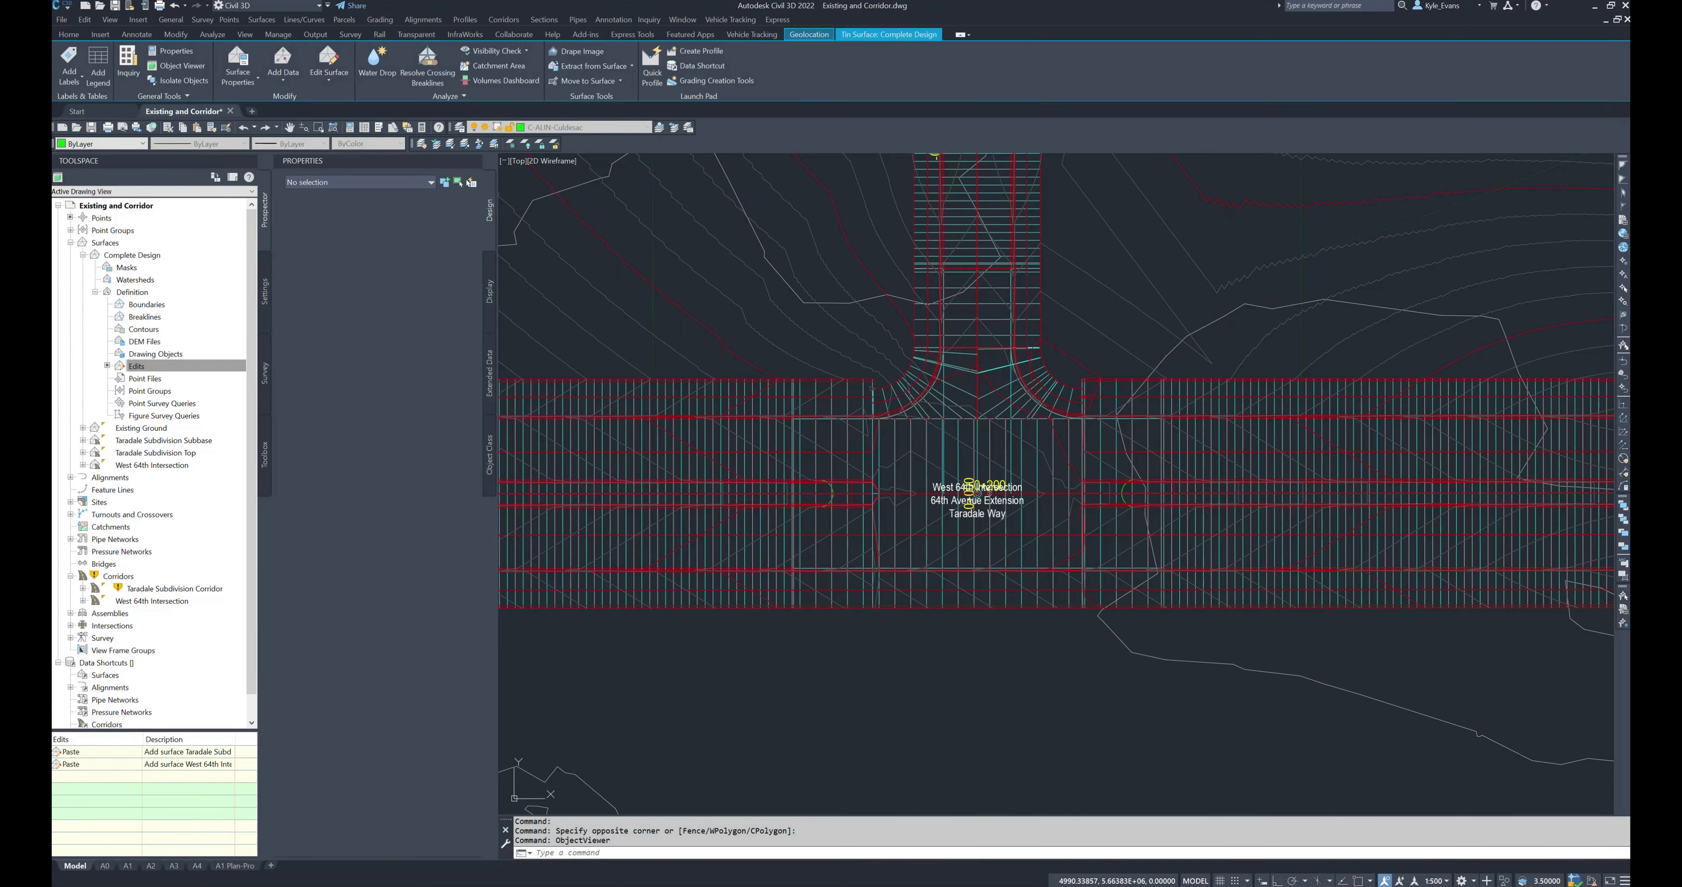
- Examine the Taradale Way Design profile's grades and locked points near the start station in its profile view
{"action": "scroll", "coordinate": [809, 452], "scroll_direction": "down", "scroll_amount": 3}
{"action": "mouse_move", "coordinate": [809, 451]}
{"action": "middle_mouse_down"}
{"action": "mouse_move", "coordinate": [984, 401]}
{"action": "mouse_move", "coordinate": [702, 397]}
{"action": "mouse_move", "coordinate": [1013, 442]}
{"action": "mouse_move", "coordinate": [937, 691]}
{"action": "middle_mouse_up"}
{"action": "scroll", "coordinate": [748, 388], "scroll_direction": "up", "scroll_amount": 4}
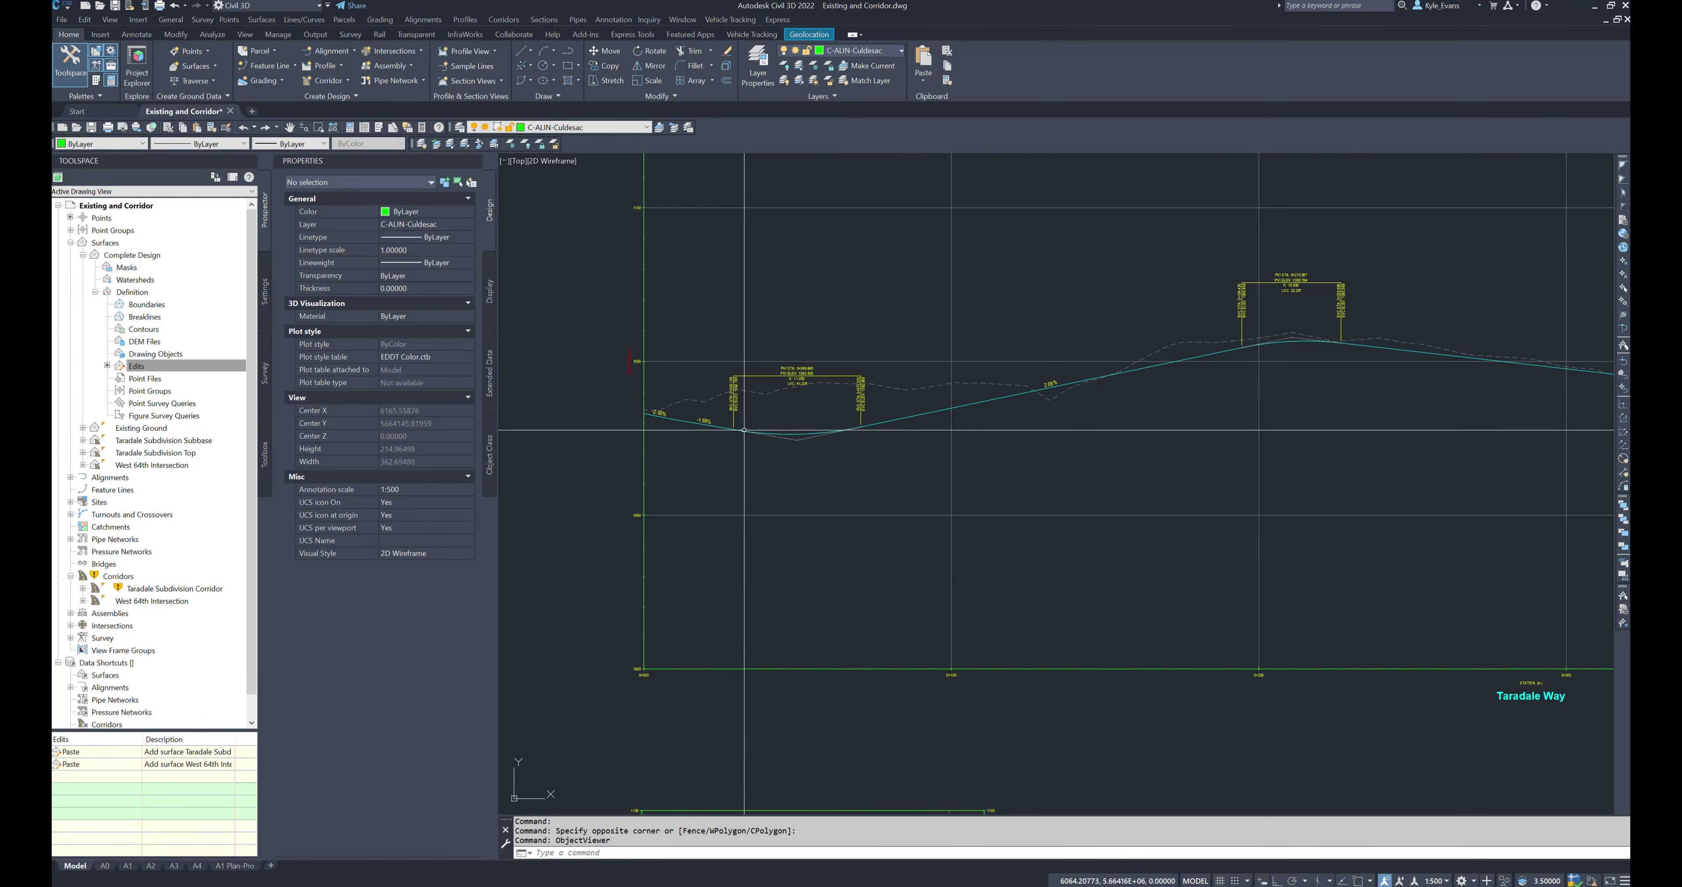
{"action": "left_click", "coordinate": [746, 431]}
{"action": "scroll", "coordinate": [825, 496], "scroll_direction": "down", "scroll_amount": 2}
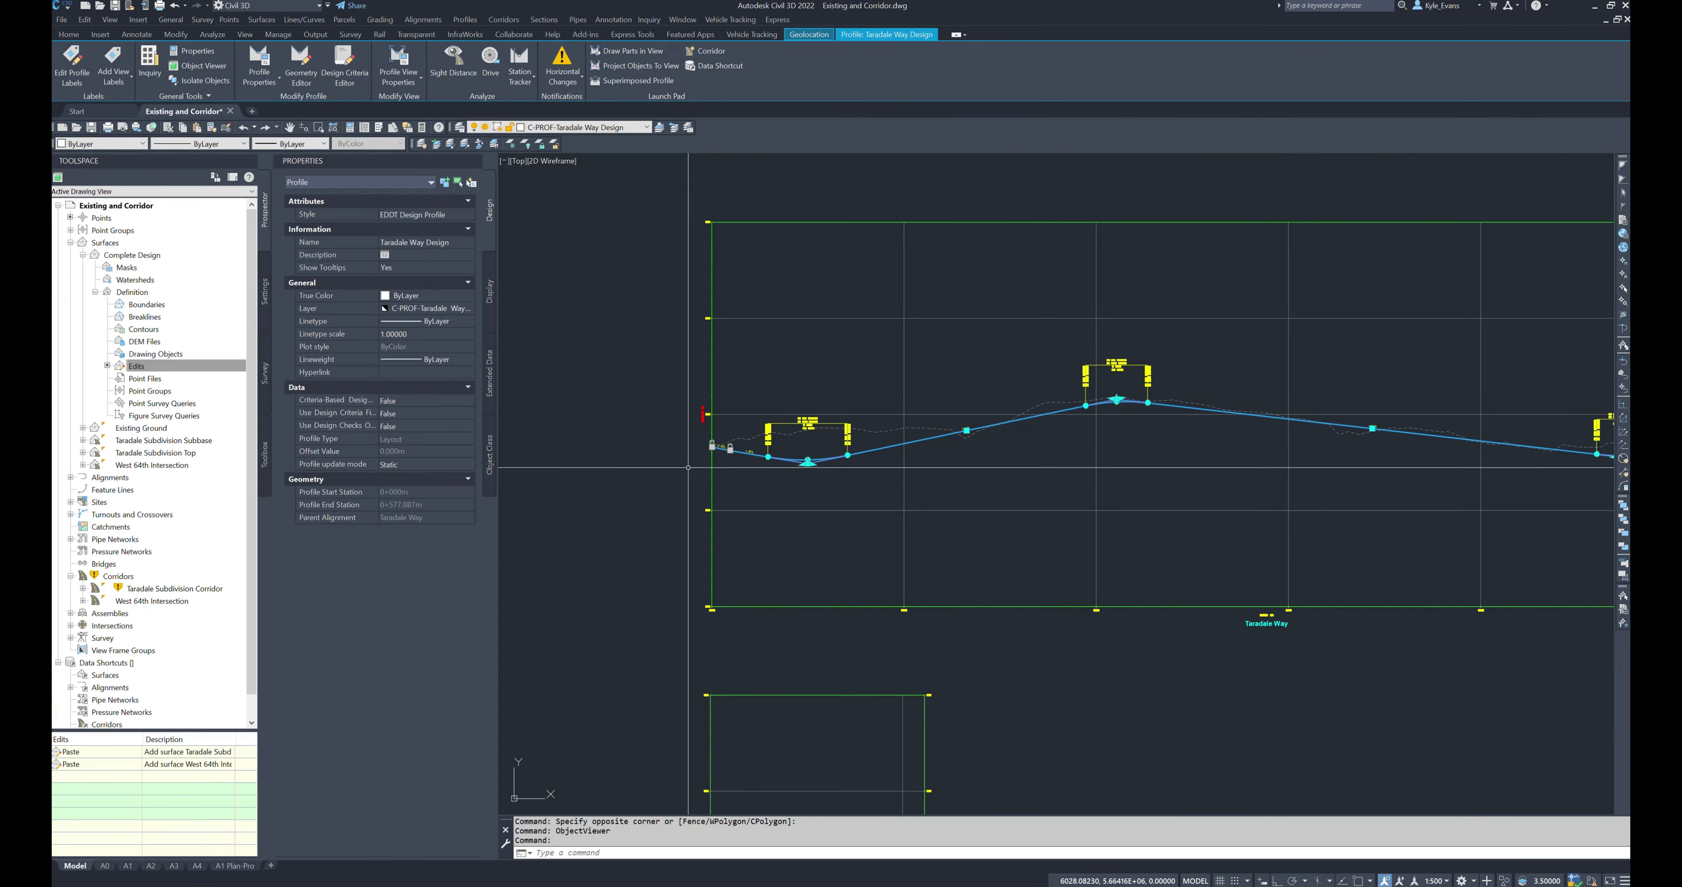
{"action": "scroll", "coordinate": [688, 468], "scroll_direction": "up", "scroll_amount": 4}
{"action": "scroll", "coordinate": [789, 407], "scroll_direction": "up", "scroll_amount": 4}
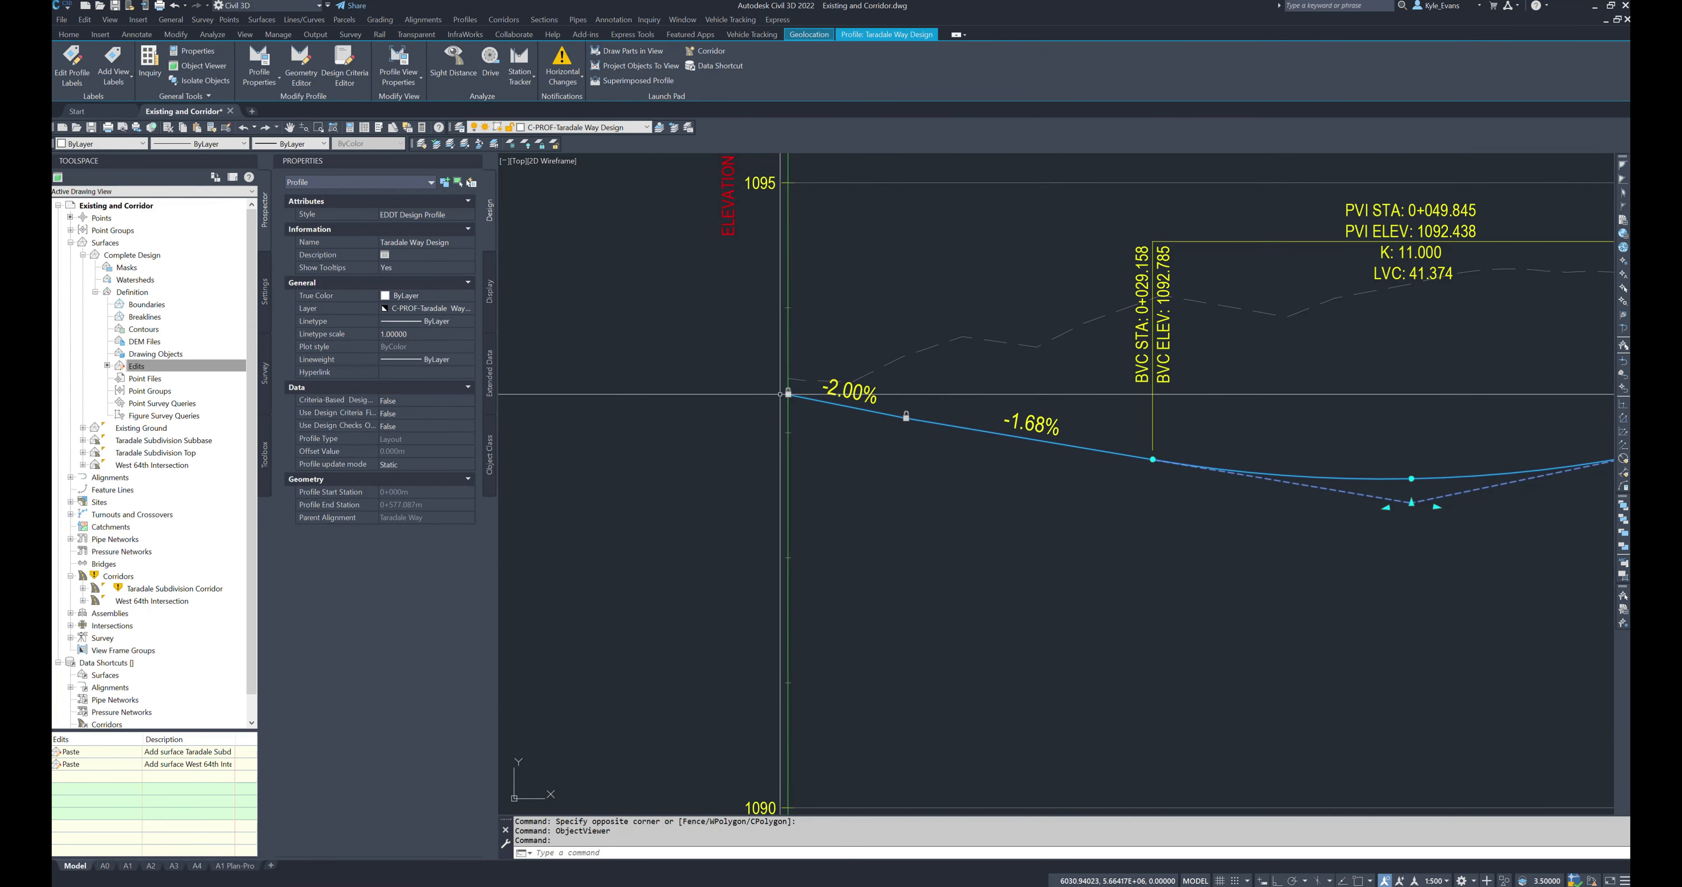
{"action": "left_click", "coordinate": [732, 330]}
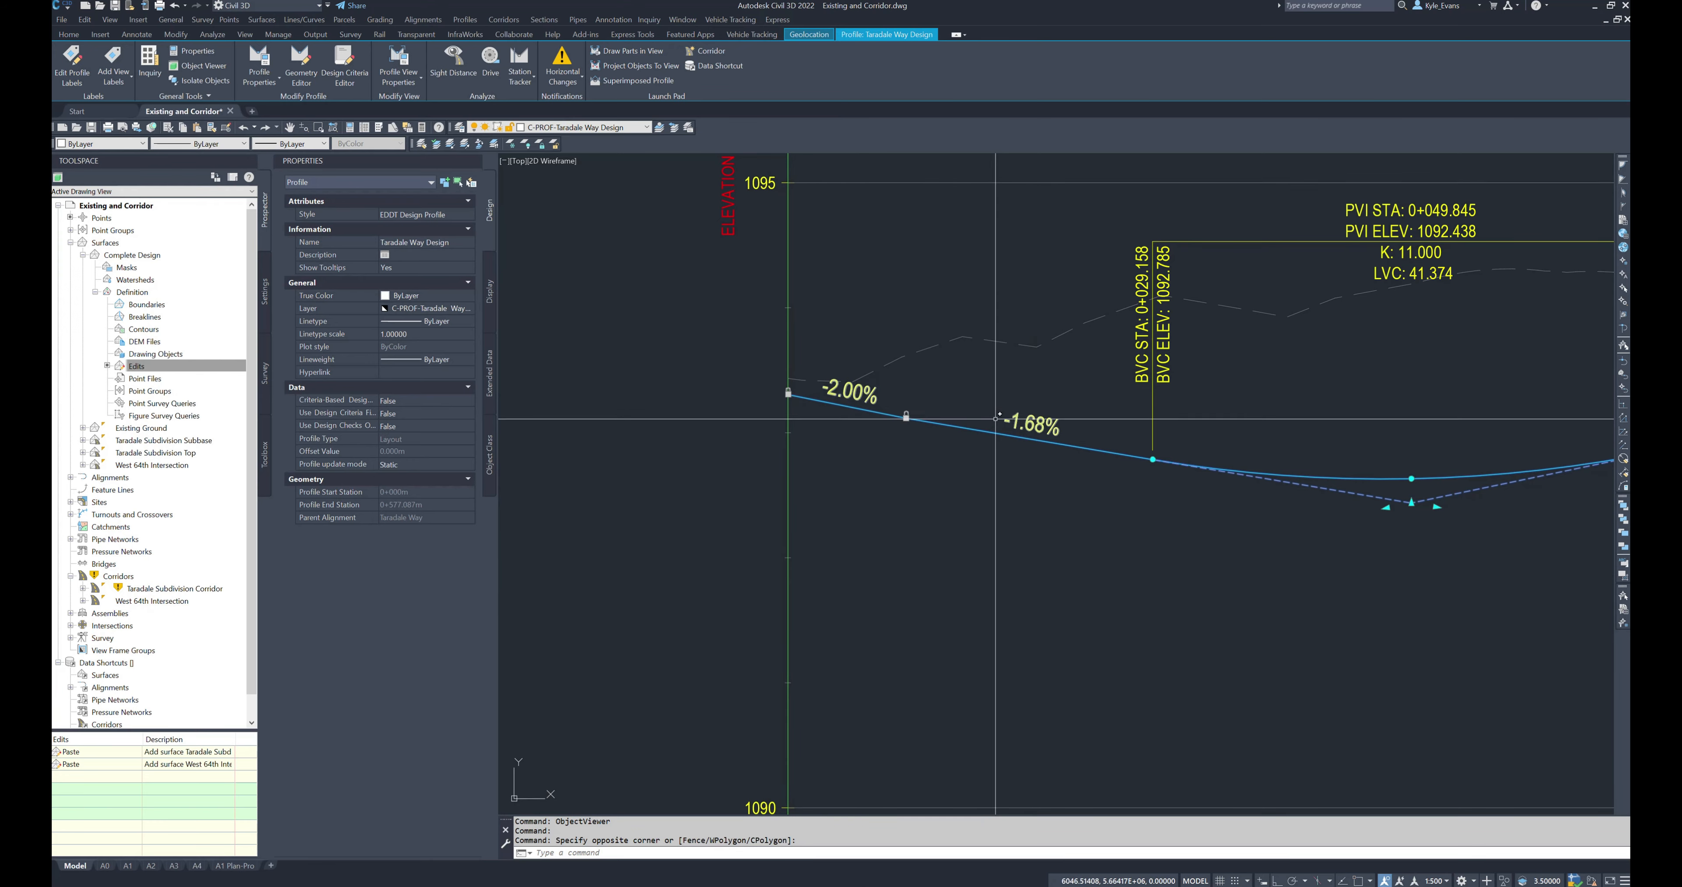
{"action": "scroll", "coordinate": [1022, 422], "scroll_direction": "down", "scroll_amount": 10}
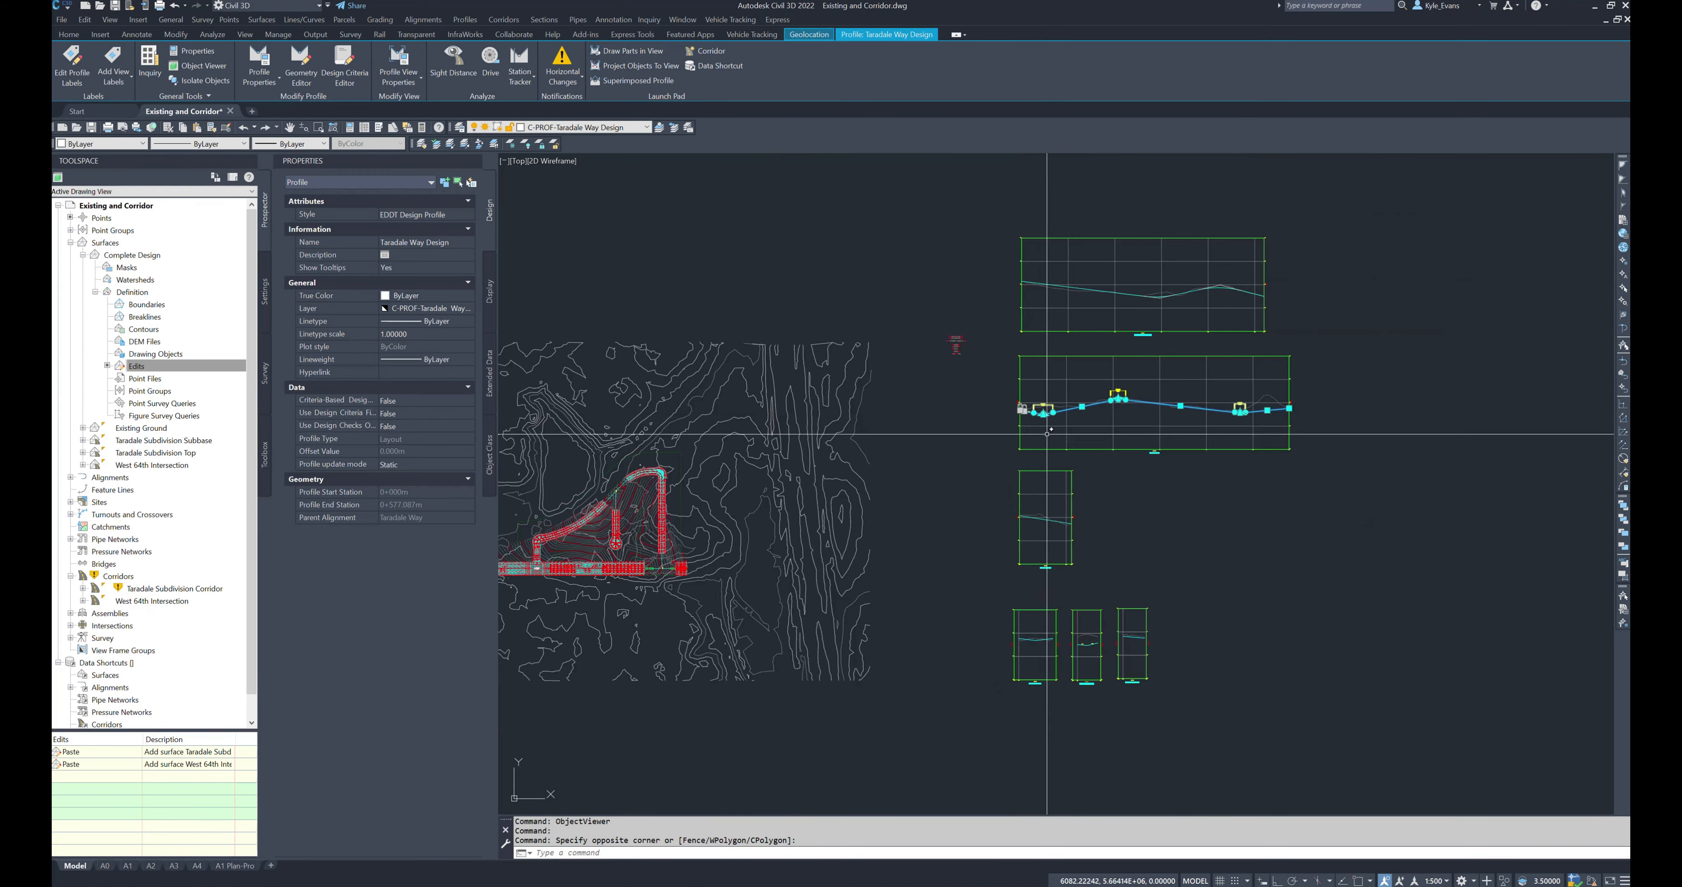
{"action": "key", "text": "Escape"}
- Turn off the West Knuckle baseline in the Taradale Subdivision Corridor and rebuild the corridor
{"action": "scroll", "coordinate": [907, 549], "scroll_direction": "up", "scroll_amount": 15}
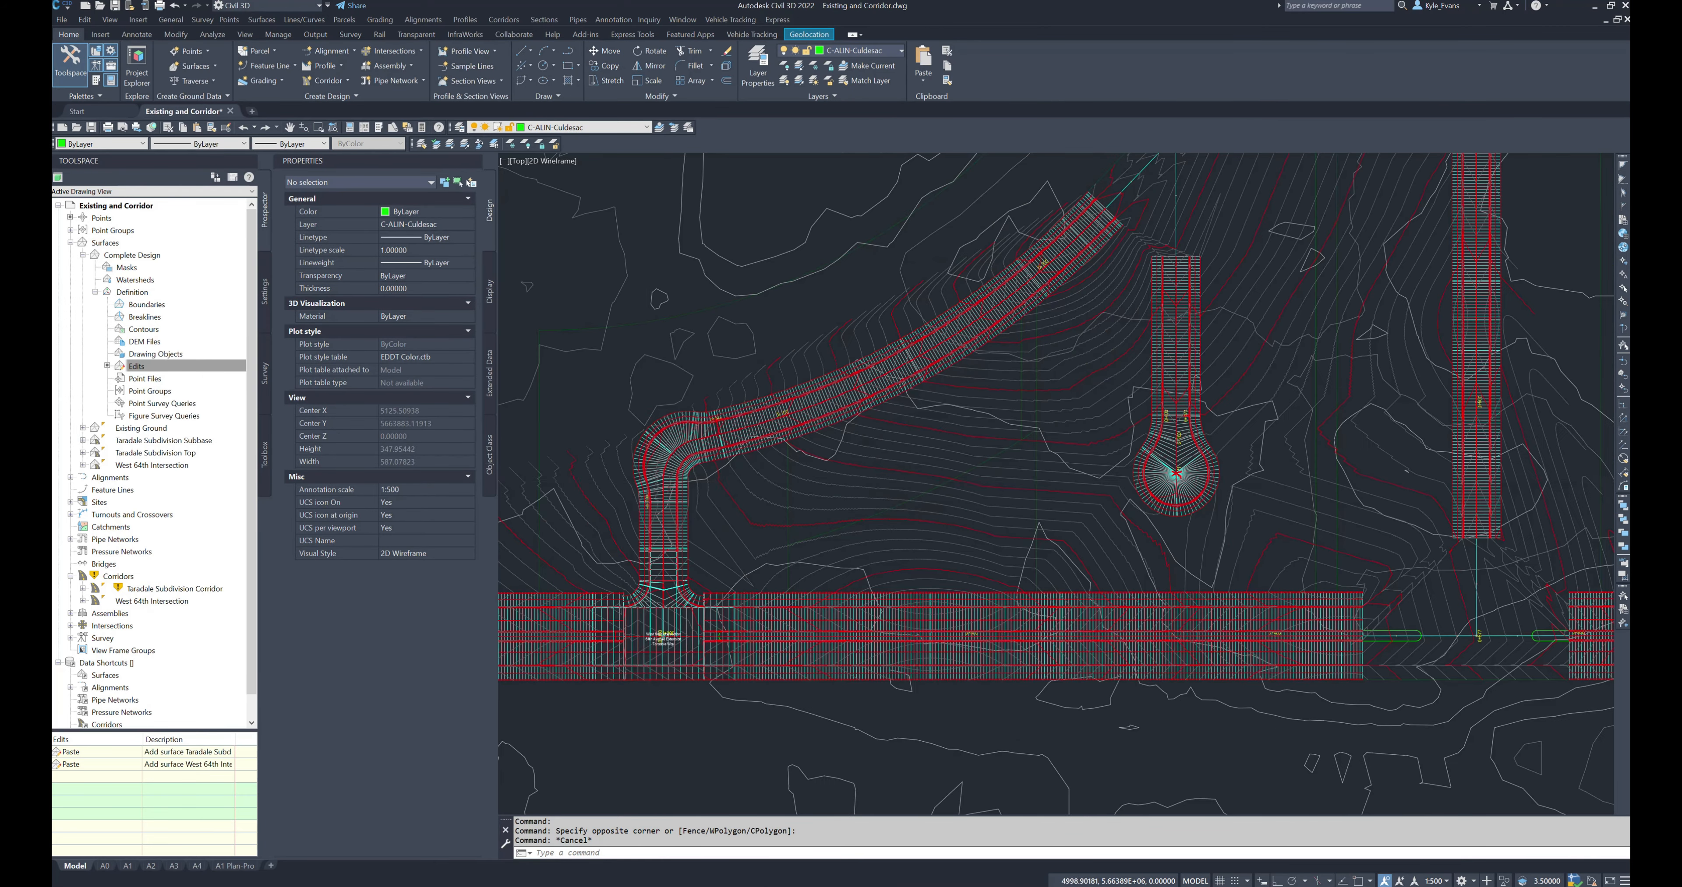
{"action": "left_click", "coordinate": [767, 332]}
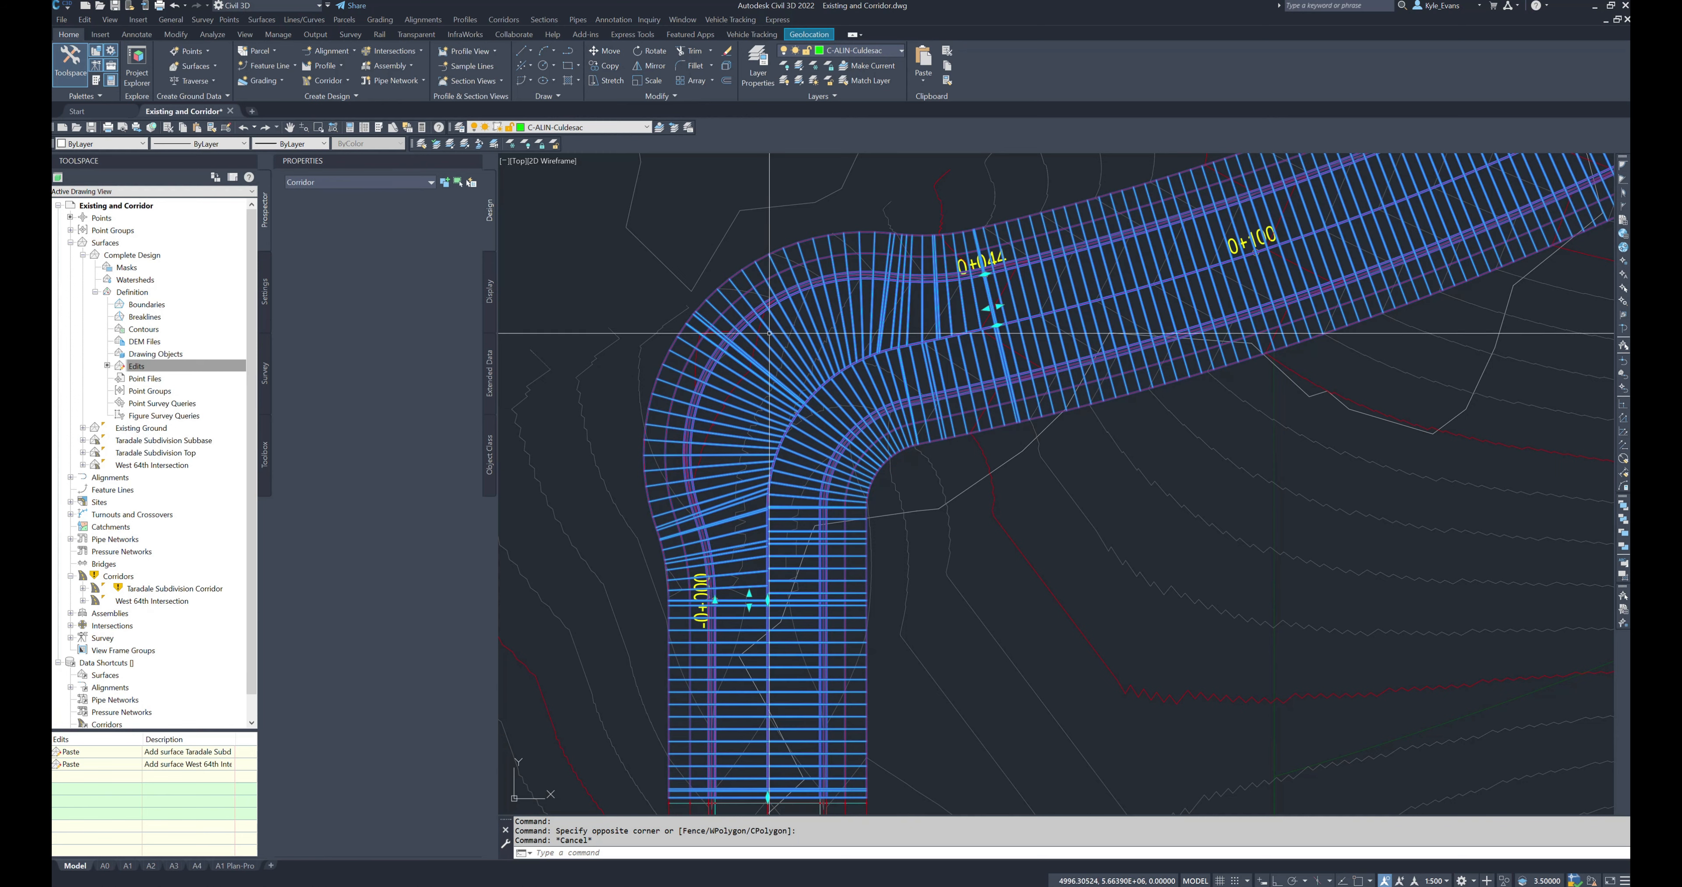
{"action": "right_click", "coordinate": [770, 335]}
{"action": "left_click", "coordinate": [833, 458]}
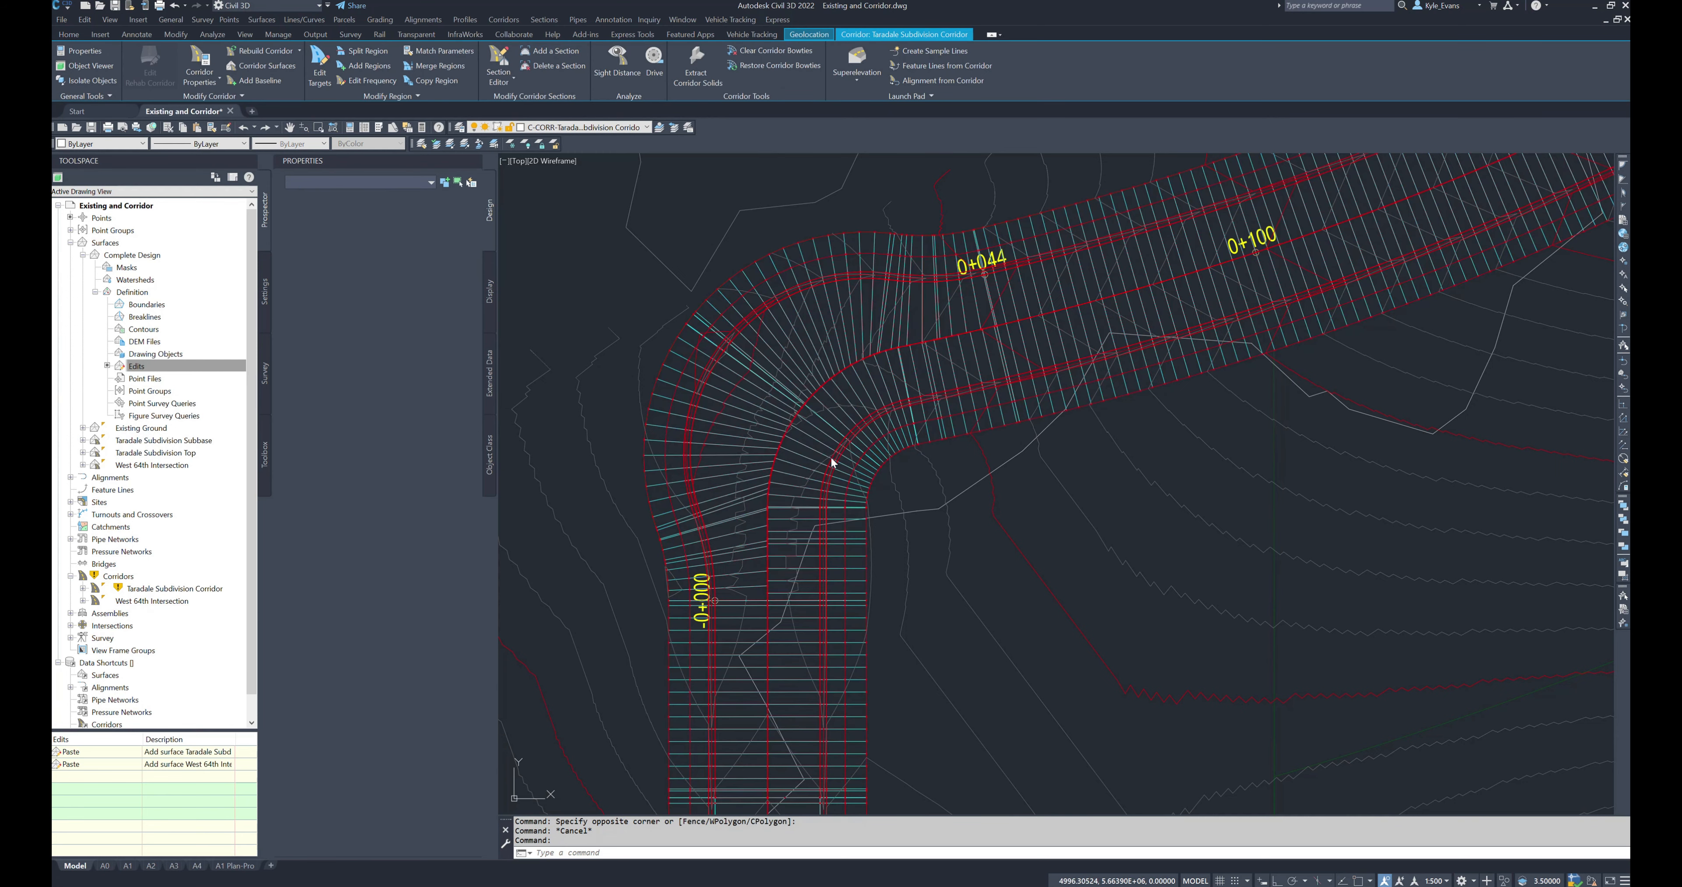
{"action": "left_click", "coordinate": [302, 172]}
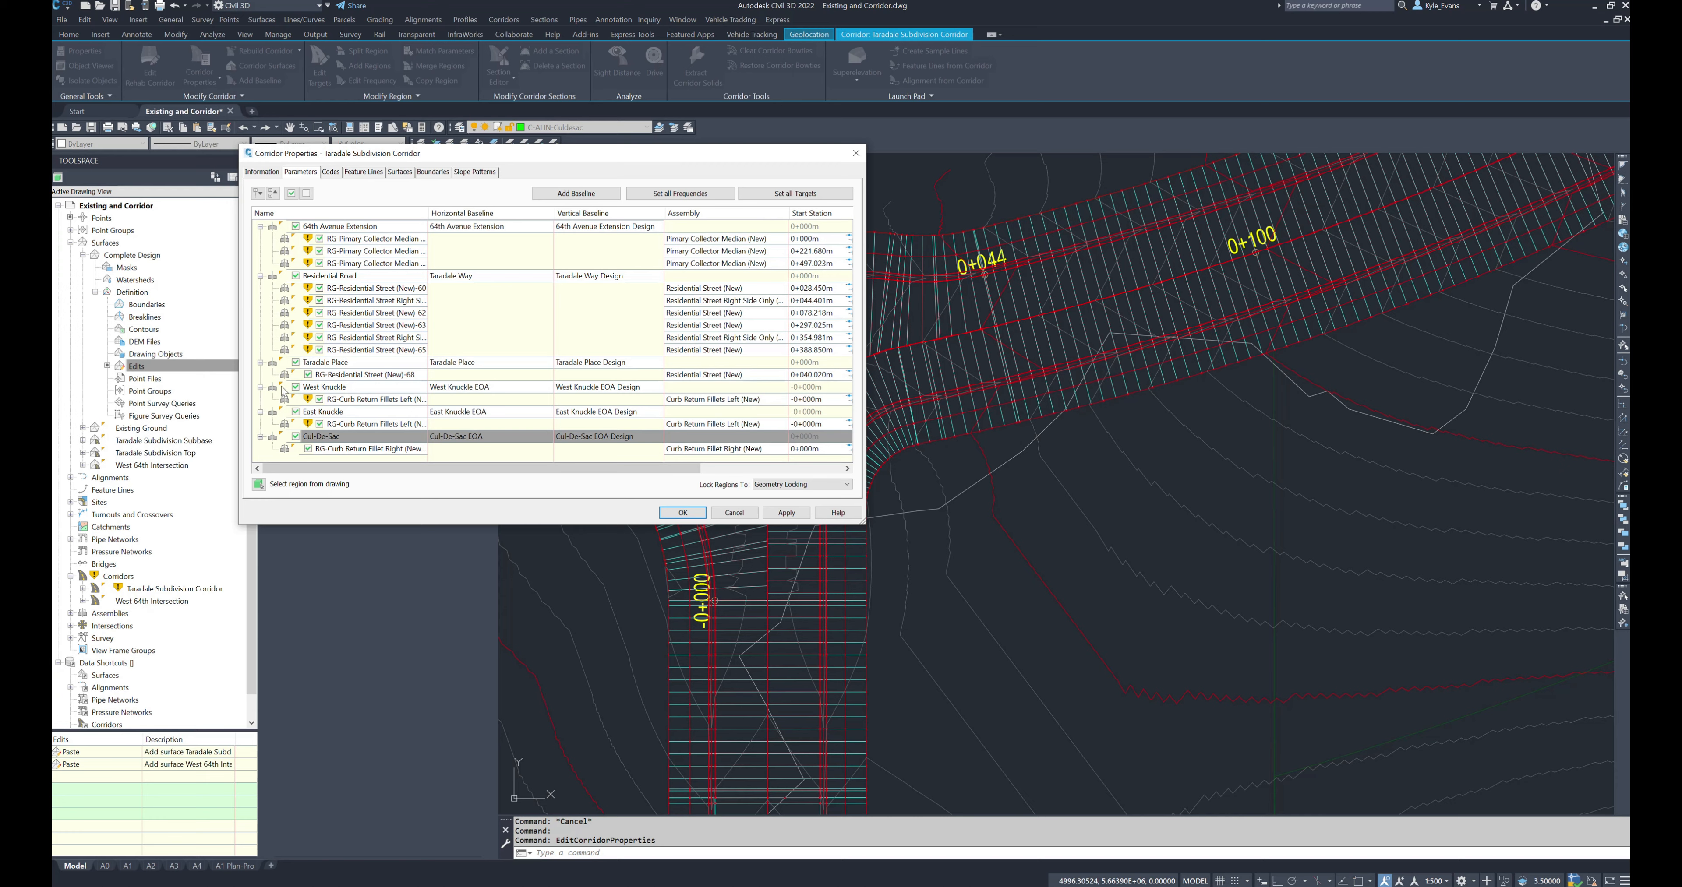
{"action": "left_click", "coordinate": [295, 387]}
{"action": "left_click", "coordinate": [681, 513]}
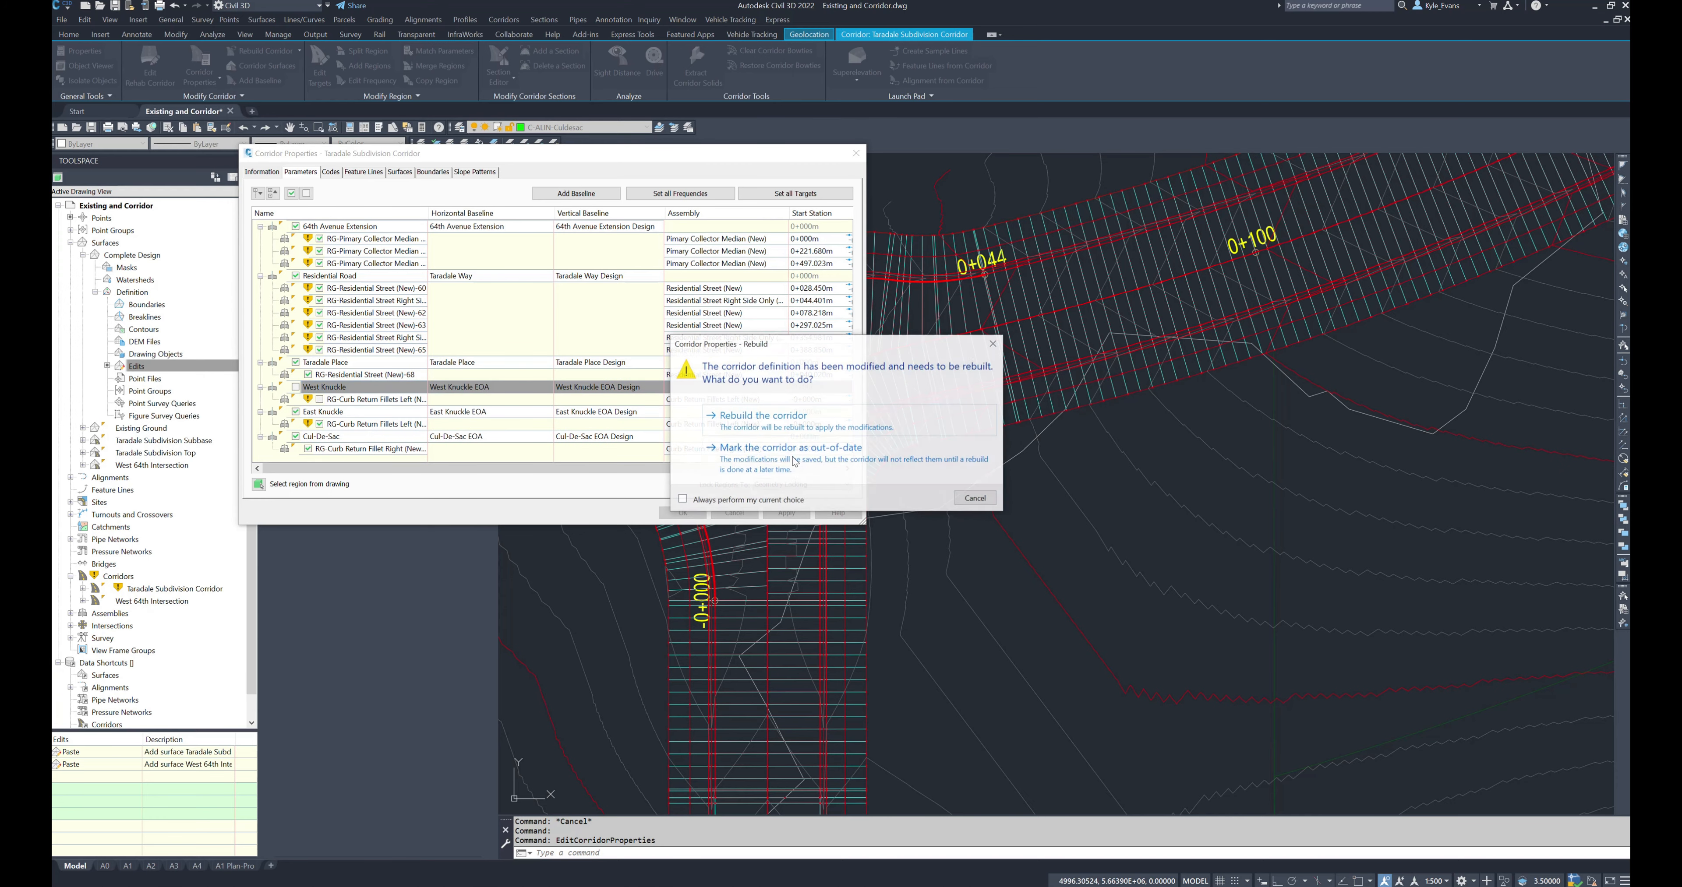
{"action": "left_click", "coordinate": [744, 427]}
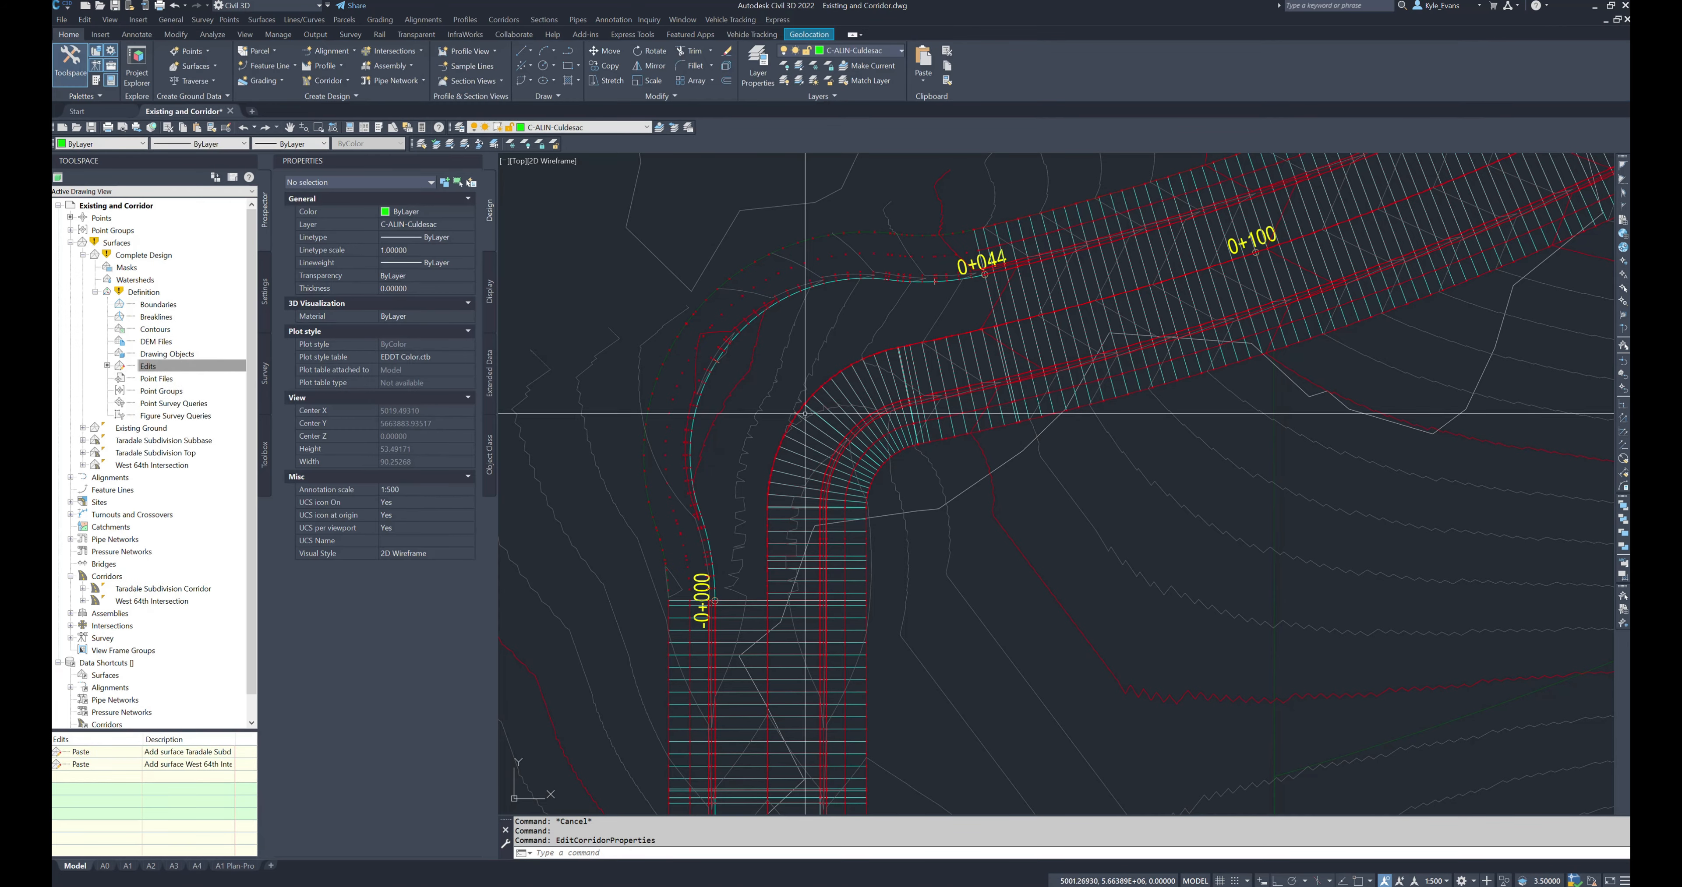
- Stretch the start of the West Knuckle EOA Design profile to the start endpoint of the surface profile line
{"action": "scroll", "coordinate": [658, 394], "scroll_direction": "down", "scroll_amount": 4}
{"action": "scroll", "coordinate": [776, 368], "scroll_direction": "down", "scroll_amount": 2}
{"action": "middle_click_drag", "start_coordinate": [1396, 475], "coordinate": [814, 385]}
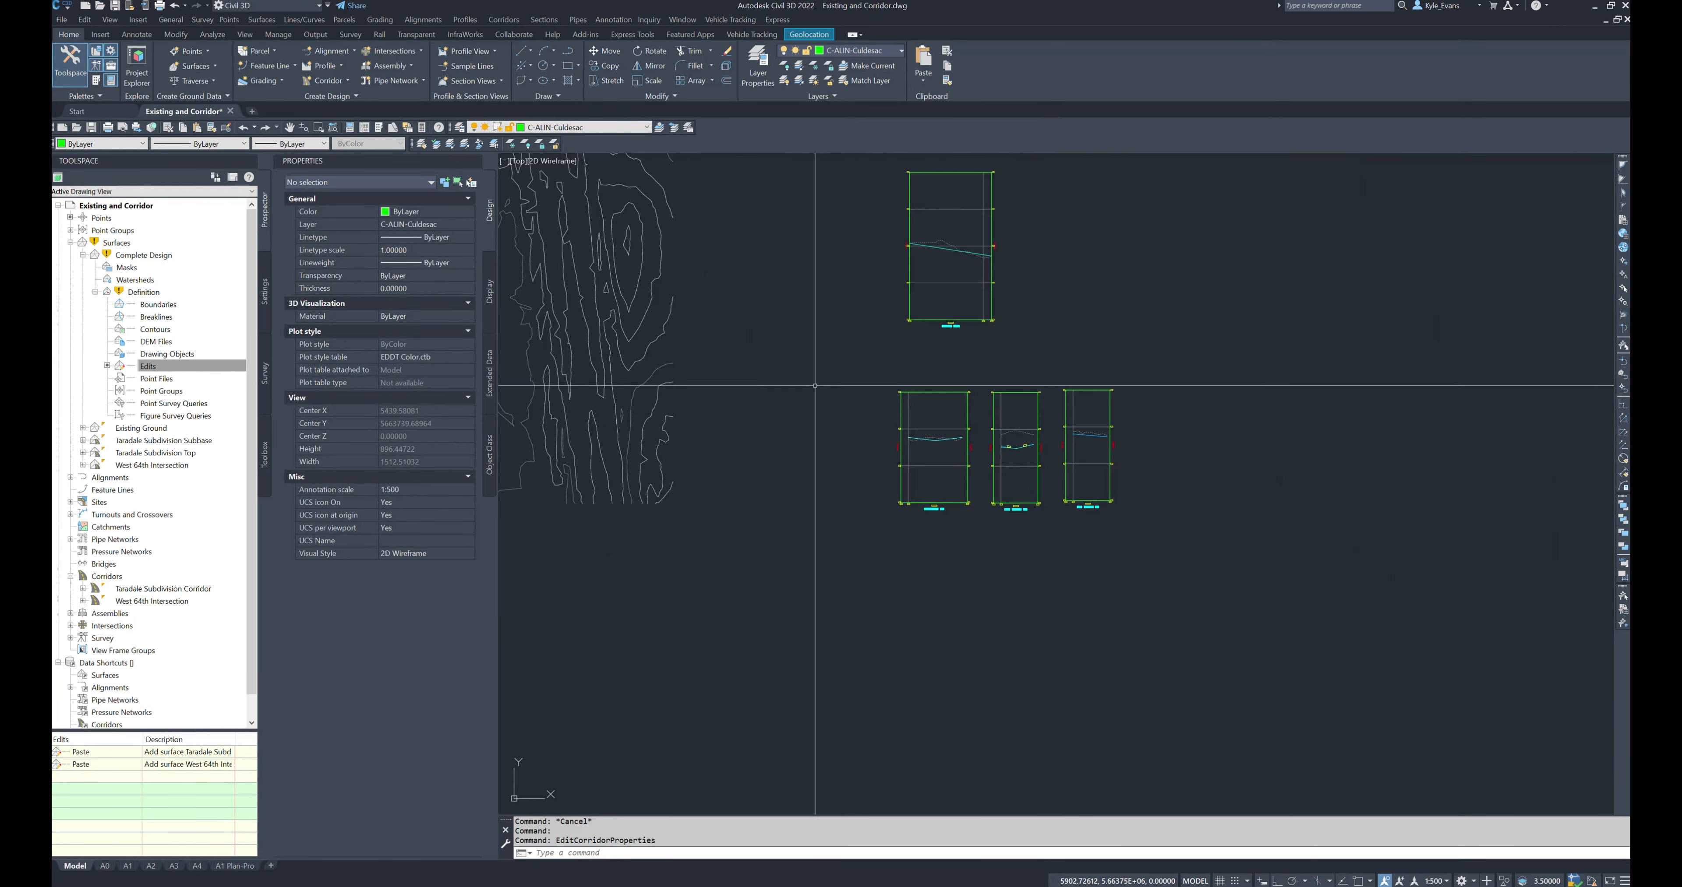
{"action": "scroll", "coordinate": [1061, 412], "scroll_direction": "up", "scroll_amount": 5}
{"action": "scroll", "coordinate": [944, 456], "scroll_direction": "up", "scroll_amount": 2}
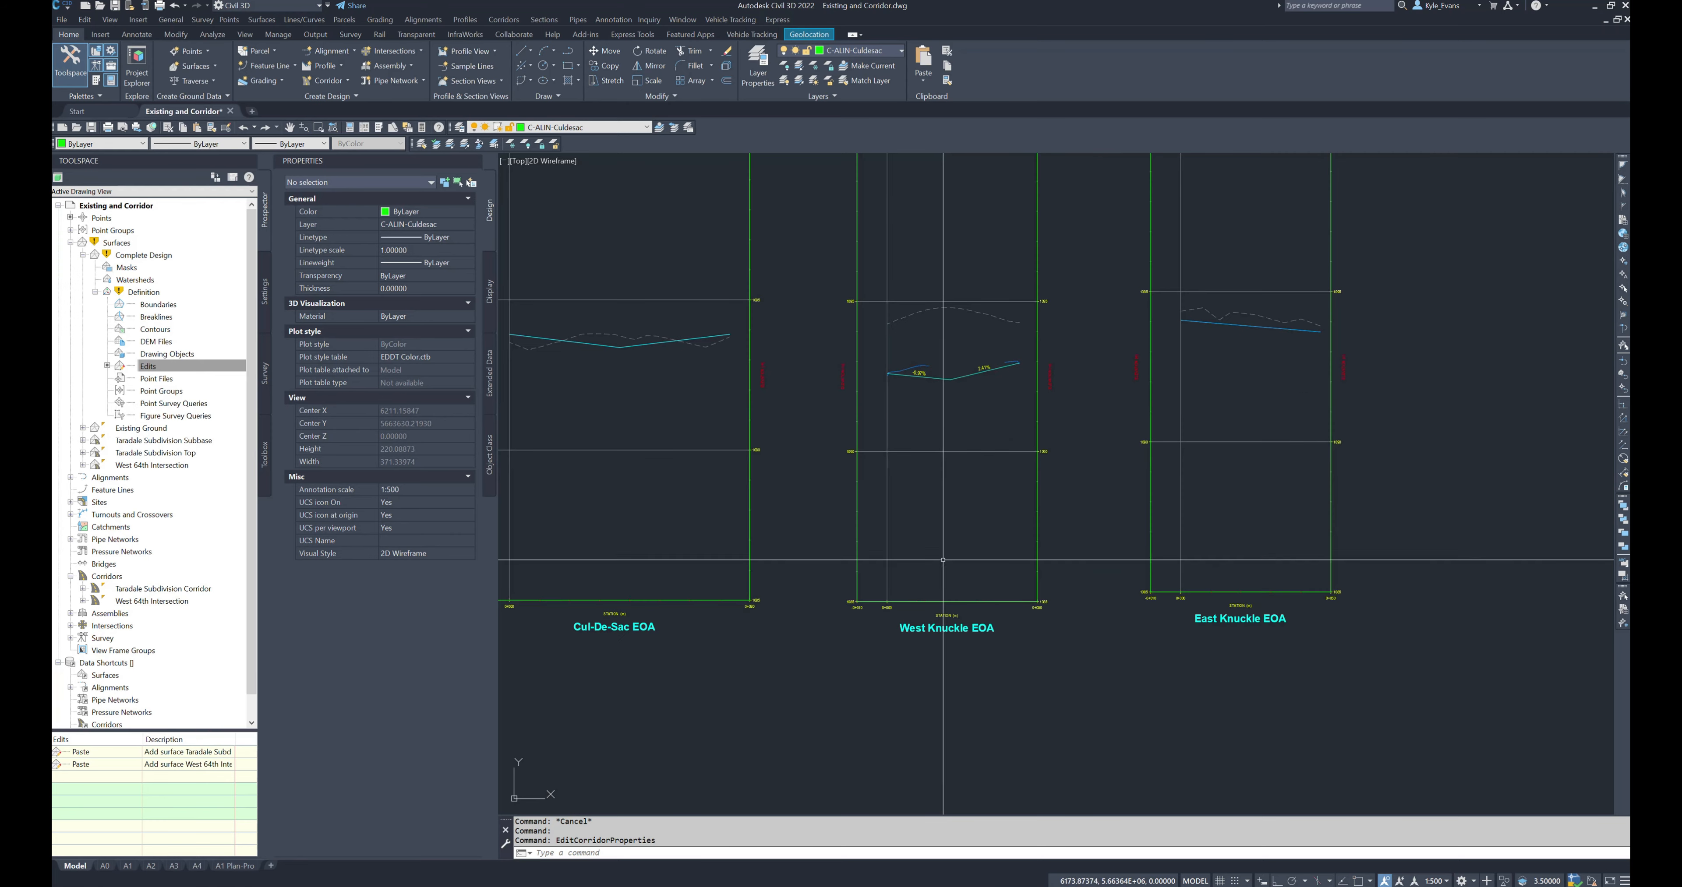
{"action": "scroll", "coordinate": [946, 405], "scroll_direction": "up", "scroll_amount": 8}
{"action": "left_click", "coordinate": [962, 359]}
{"action": "left_click", "coordinate": [916, 289]}
{"action": "left_click", "coordinate": [754, 288]}
{"action": "right_click", "coordinate": [755, 288], "text": "shift"}
{"action": "left_click", "coordinate": [786, 363]}
{"action": "left_click", "coordinate": [754, 310]}
- Stretch the end of the West Knuckle EOA Design profile to the far endpoint of the surface profile line
{"action": "middle_click_drag", "start_coordinate": [1373, 488], "coordinate": [806, 489]}
{"action": "middle_click_drag", "start_coordinate": [1338, 498], "coordinate": [801, 536]}
{"action": "middle_click_drag", "start_coordinate": [1340, 313], "coordinate": [845, 409]}
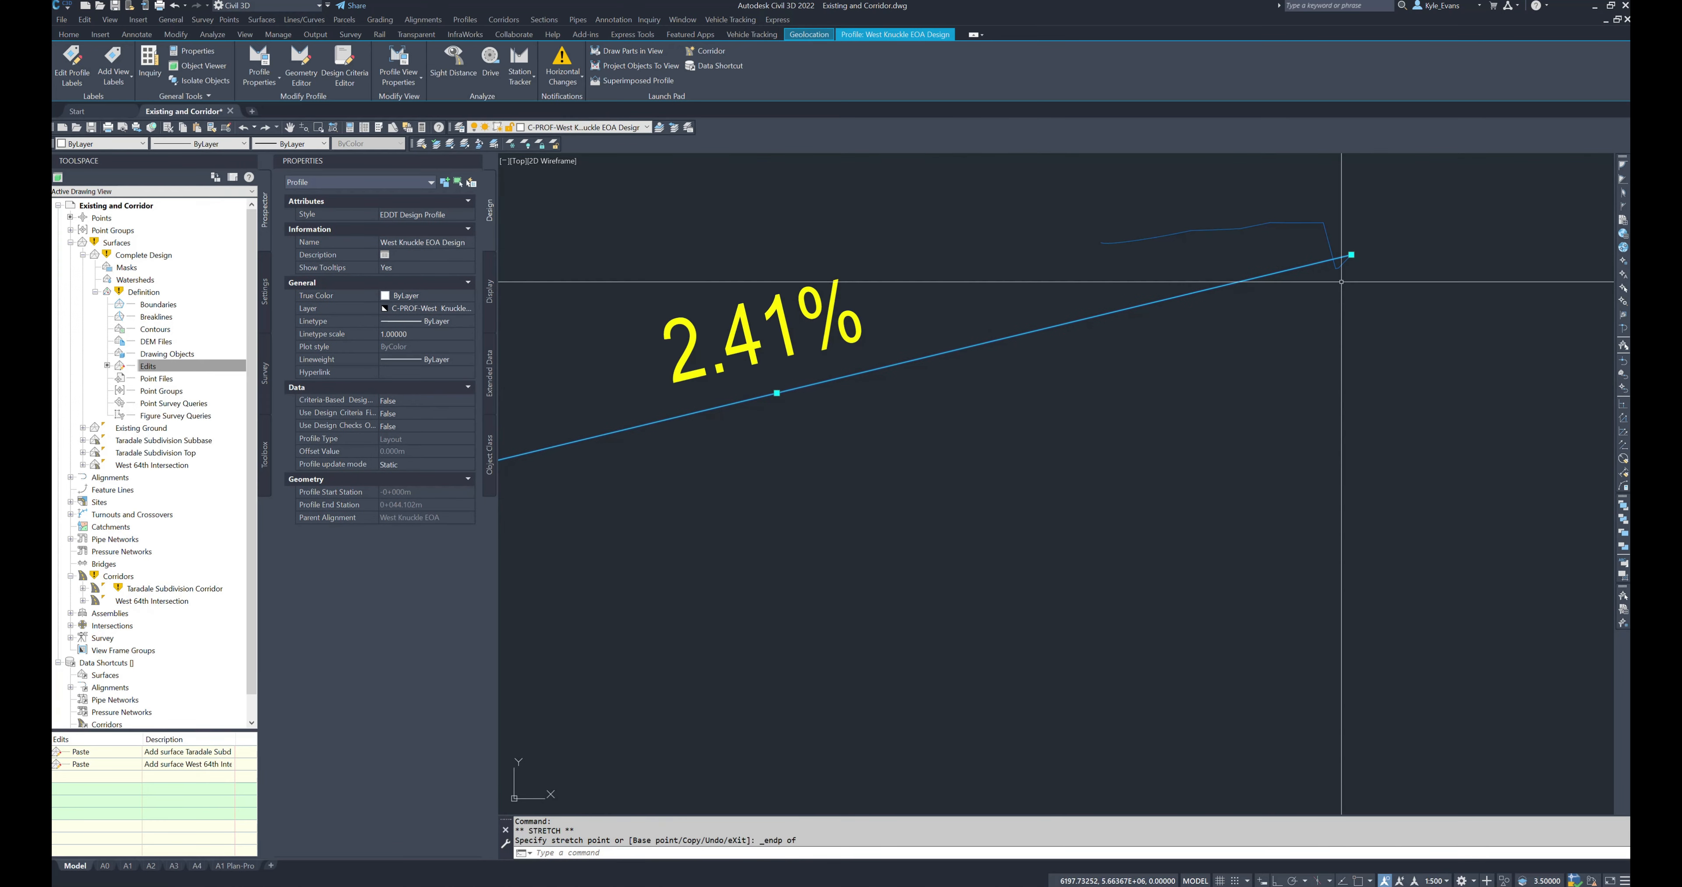
{"action": "left_click", "coordinate": [1351, 254]}
{"action": "right_click", "coordinate": [1366, 236], "text": "shift"}
{"action": "key", "text": "e"}
{"action": "scroll", "coordinate": [1365, 236], "scroll_direction": "up", "scroll_amount": 6}
{"action": "left_click", "coordinate": [1284, 329]}
{"action": "scroll", "coordinate": [1284, 328], "scroll_direction": "down", "scroll_amount": 10}
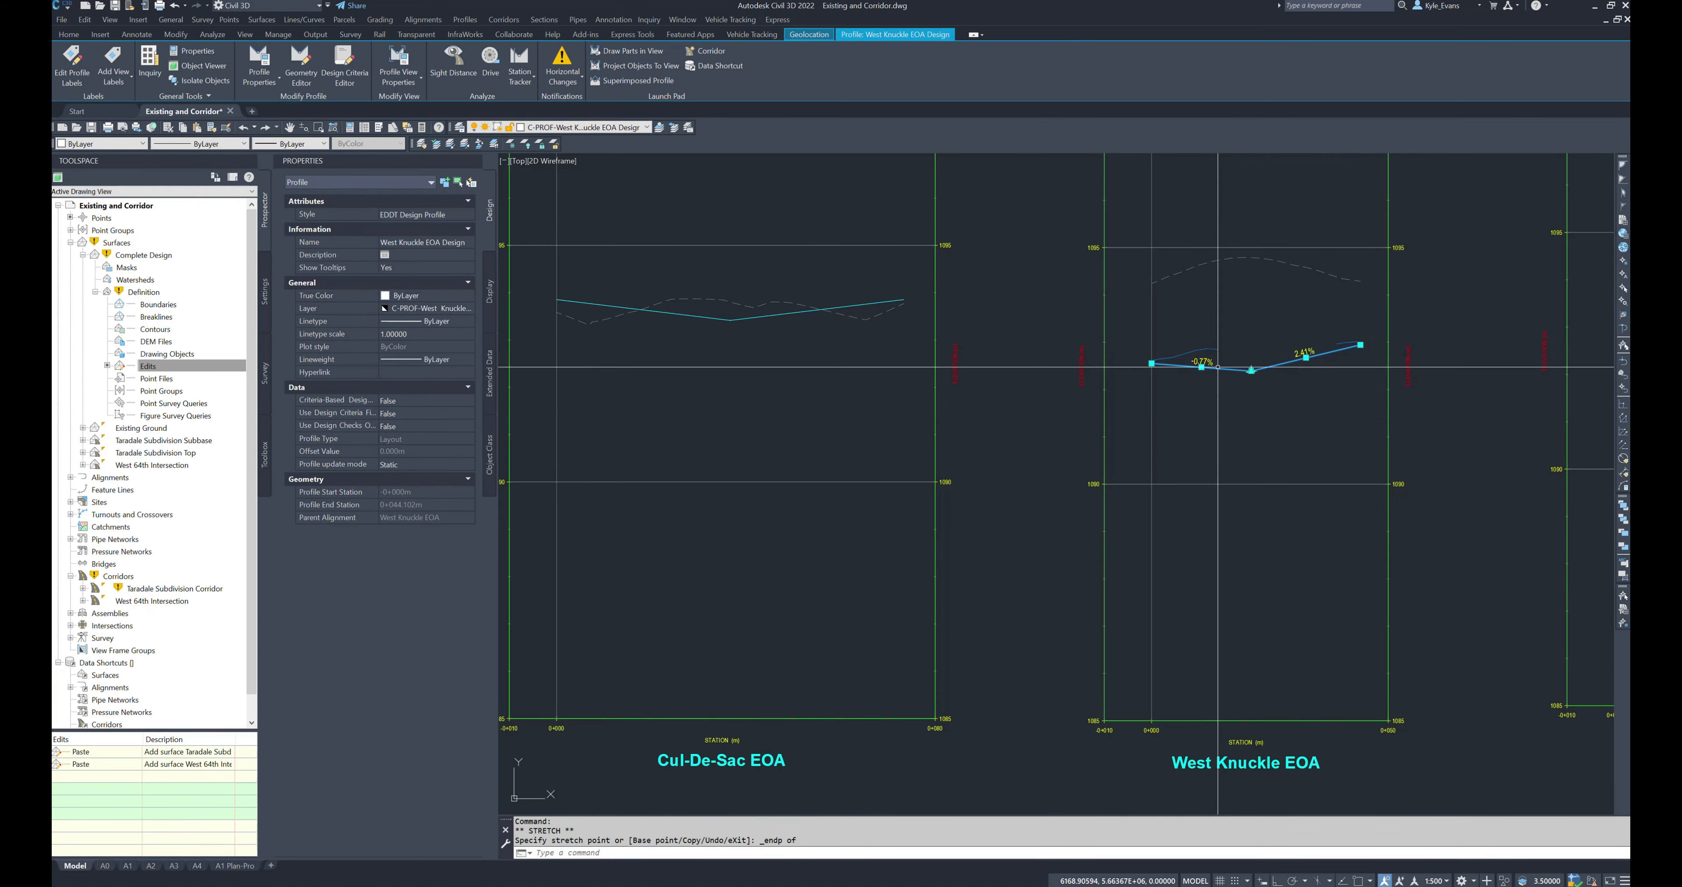
- Check the Taradale Way profile's grades around its first sag curve as a reference for the knuckle
{"action": "scroll", "coordinate": [1217, 399], "scroll_direction": "down", "scroll_amount": 5}
{"action": "scroll", "coordinate": [860, 475], "scroll_direction": "up", "scroll_amount": 10}
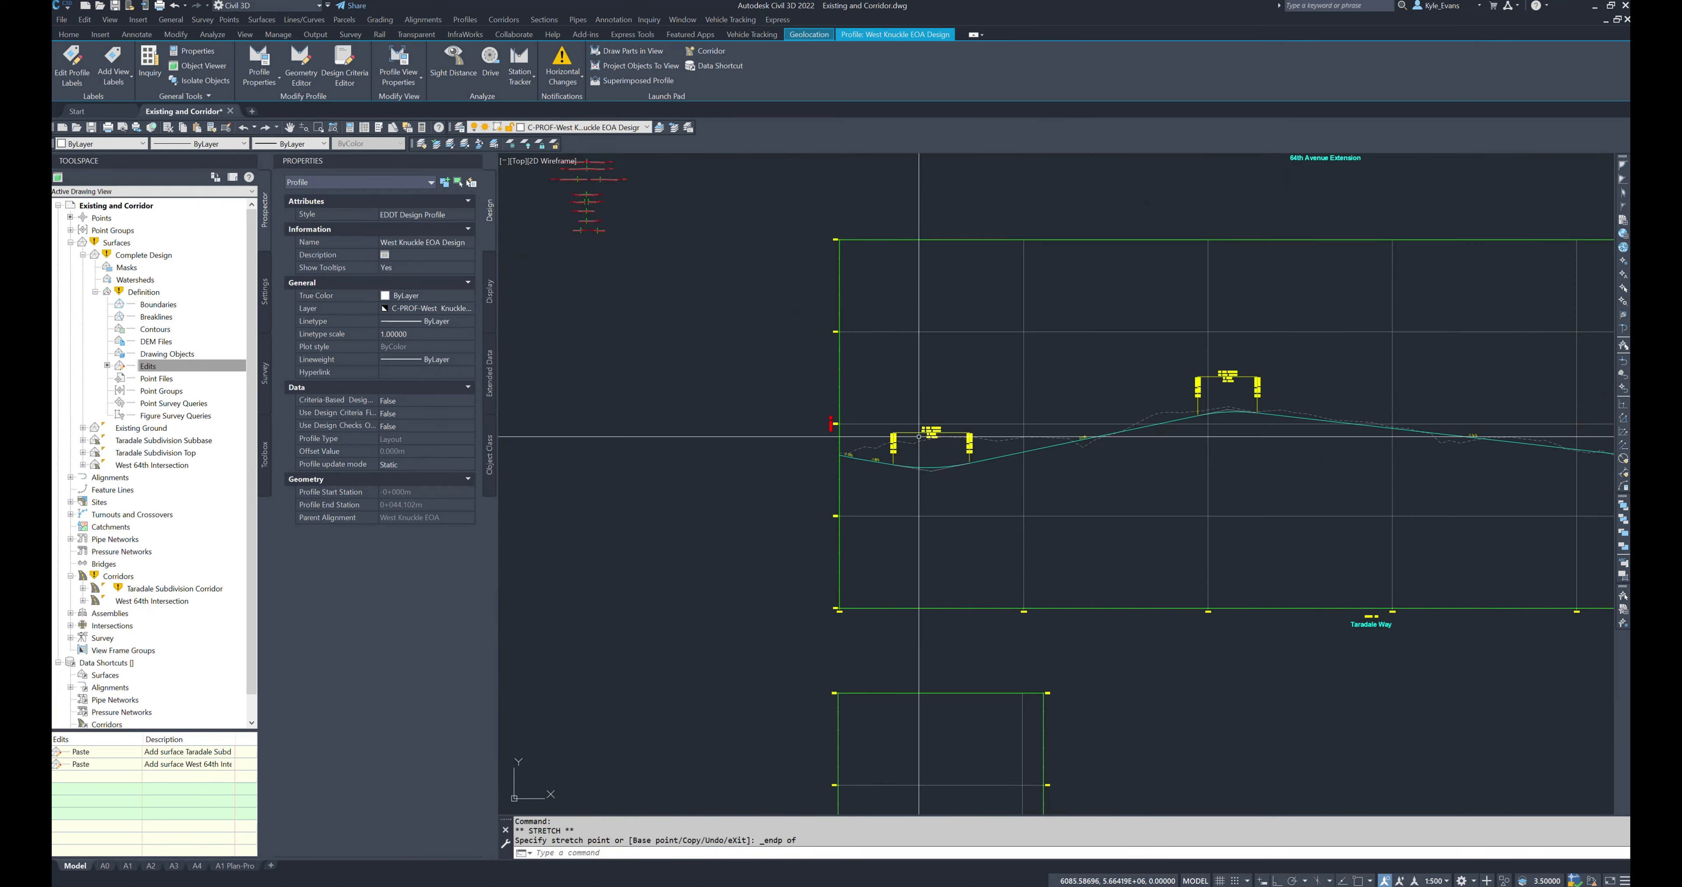
{"action": "scroll", "coordinate": [861, 475], "scroll_direction": "up", "scroll_amount": 2}
{"action": "middle_click_drag", "start_coordinate": [1242, 442], "coordinate": [829, 483]}
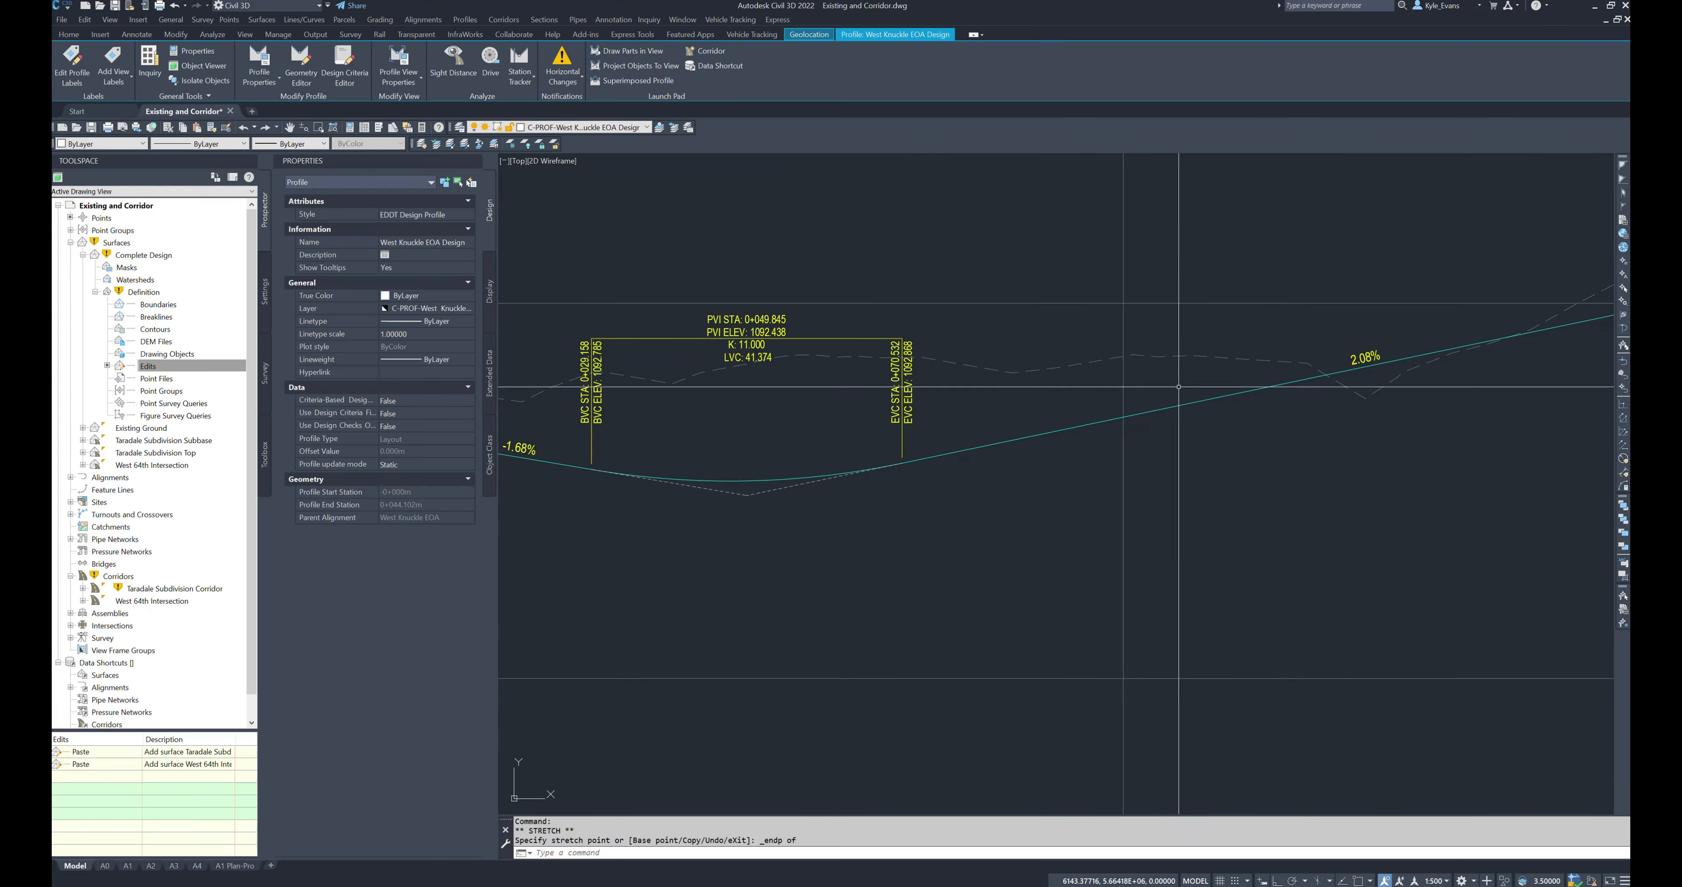
{"action": "scroll", "coordinate": [1261, 297], "scroll_direction": "down", "scroll_amount": 10}
{"action": "scroll", "coordinate": [1202, 474], "scroll_direction": "up", "scroll_amount": 10}
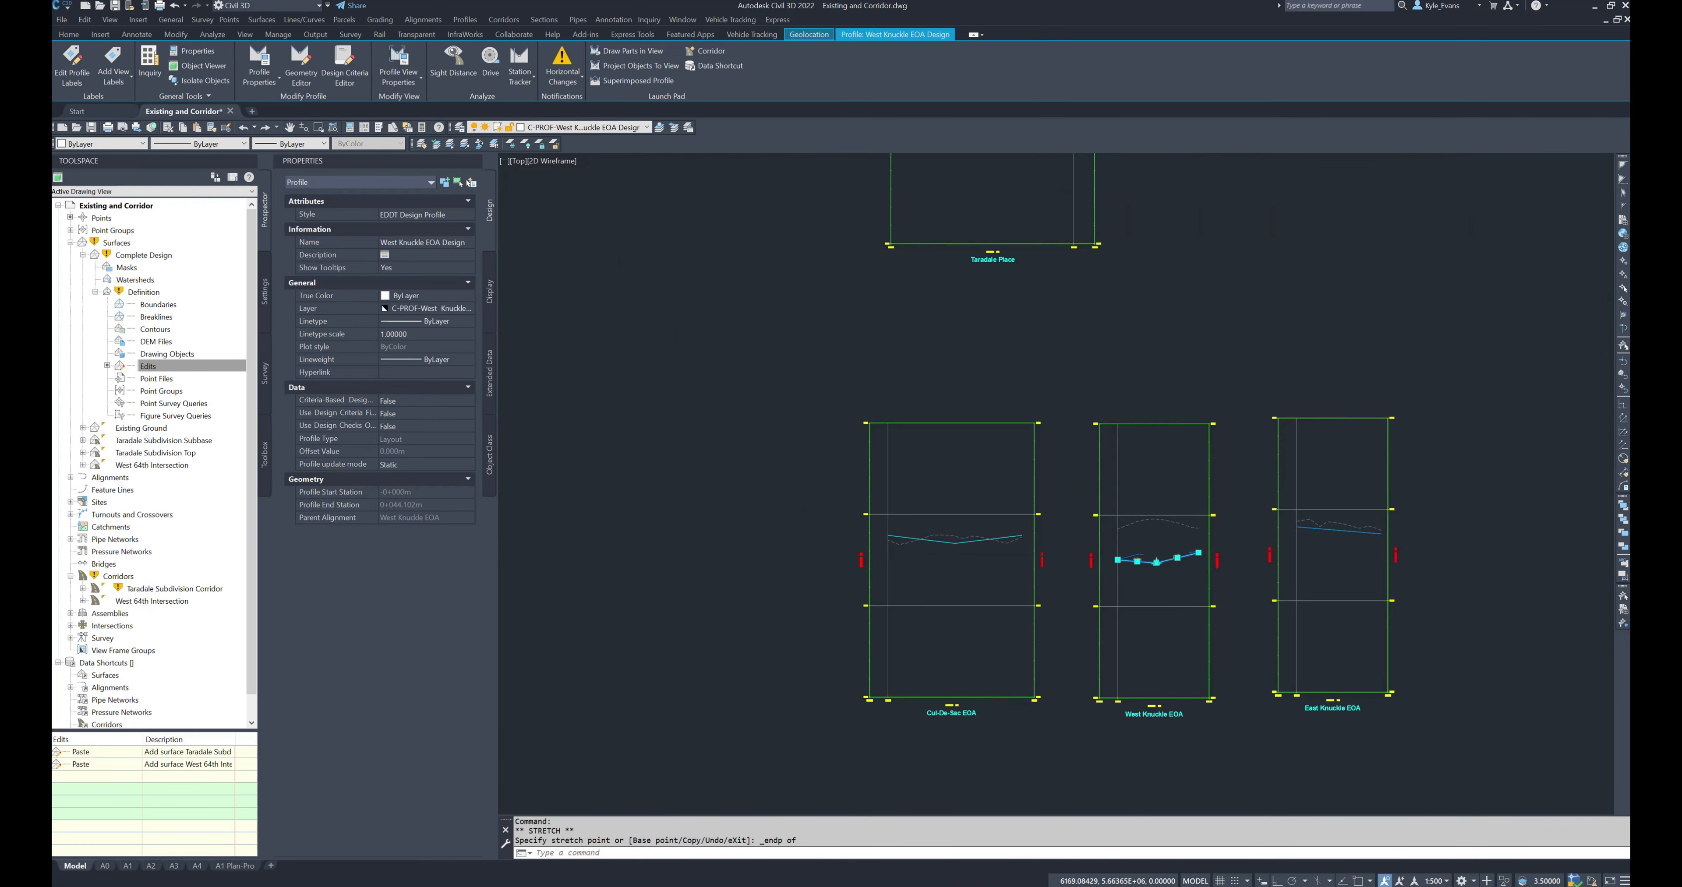
- Move the West Knuckle EOA Design profile's low-point PVI toward the start for grades of about -1.61% and 2.05%
{"action": "scroll", "coordinate": [1202, 474], "scroll_direction": "up", "scroll_amount": 7}
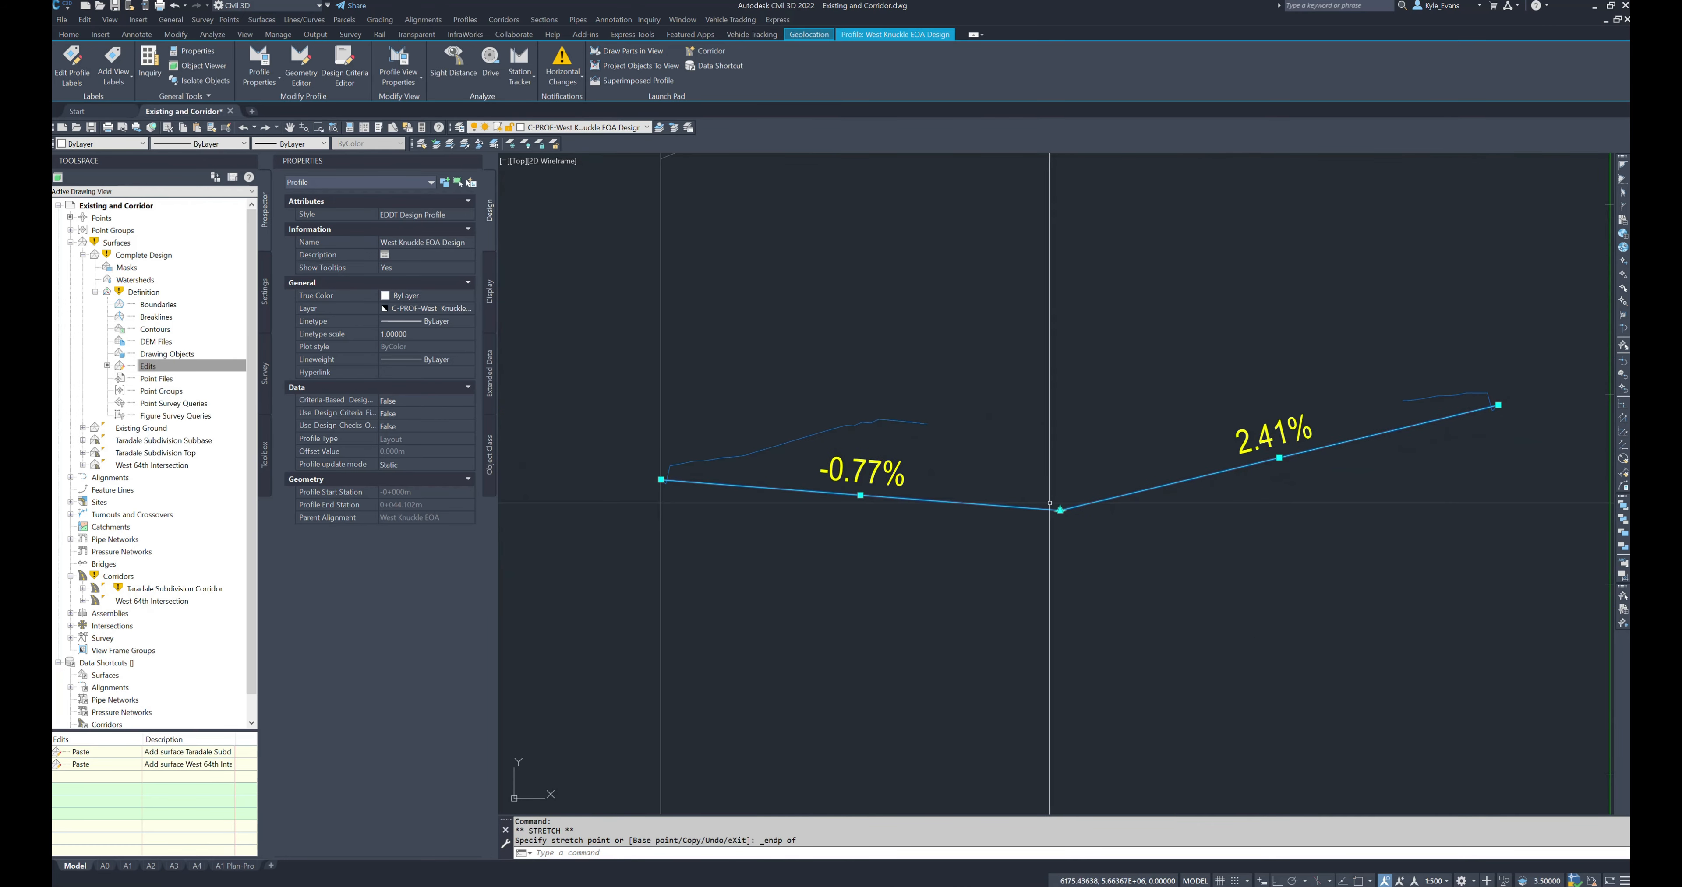
{"action": "left_click", "coordinate": [1032, 510]}
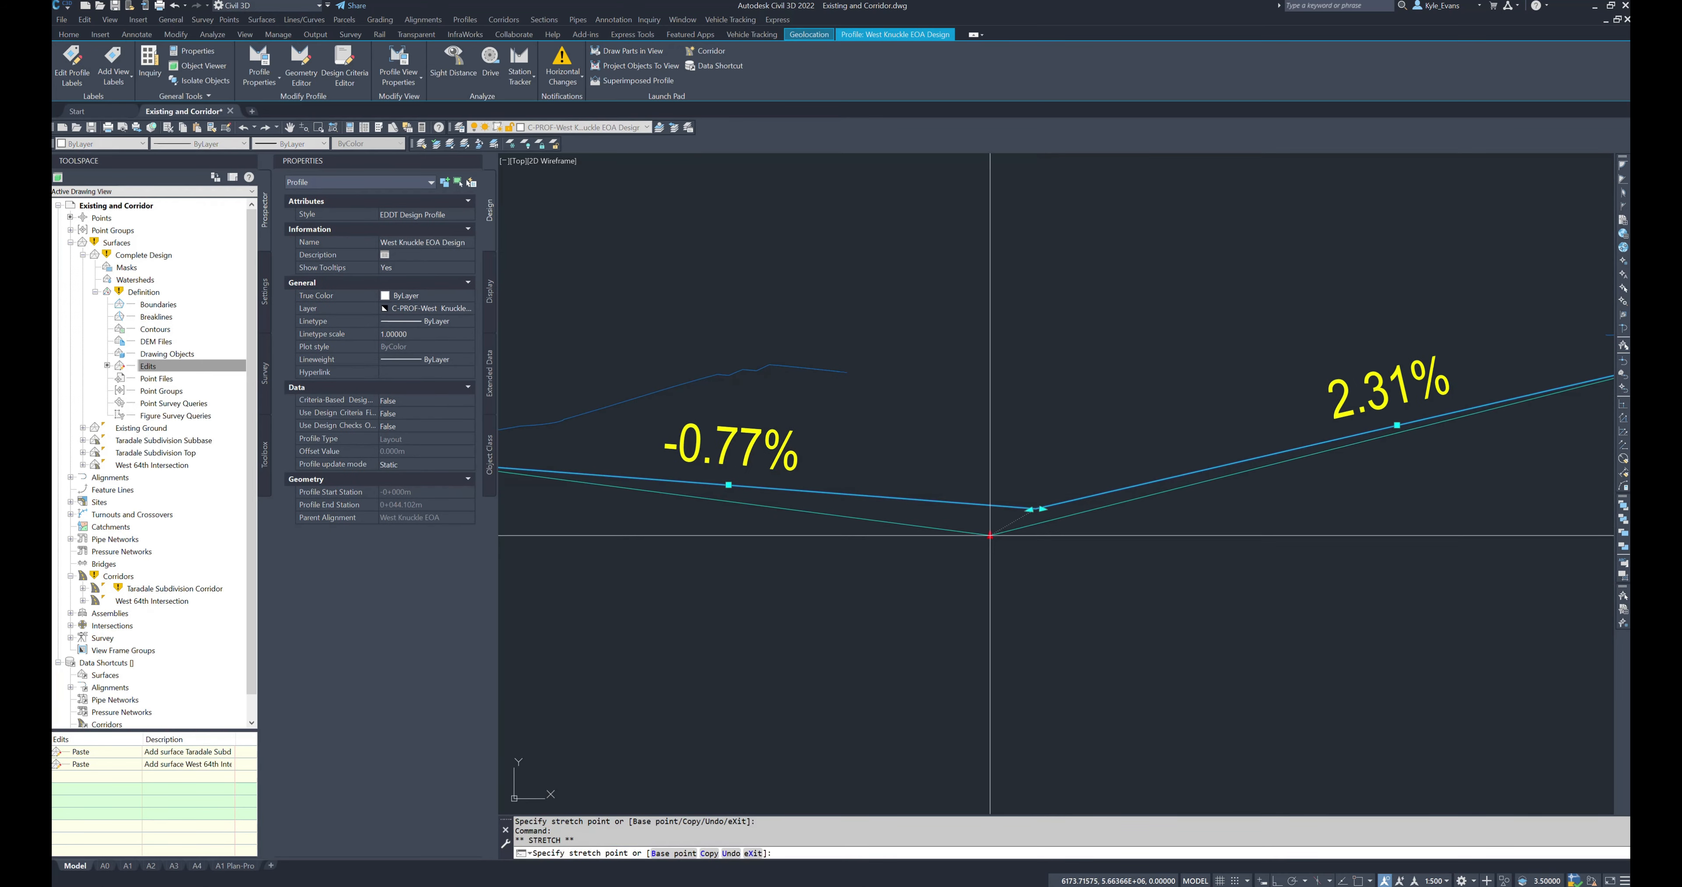
{"action": "left_click", "coordinate": [984, 533]}
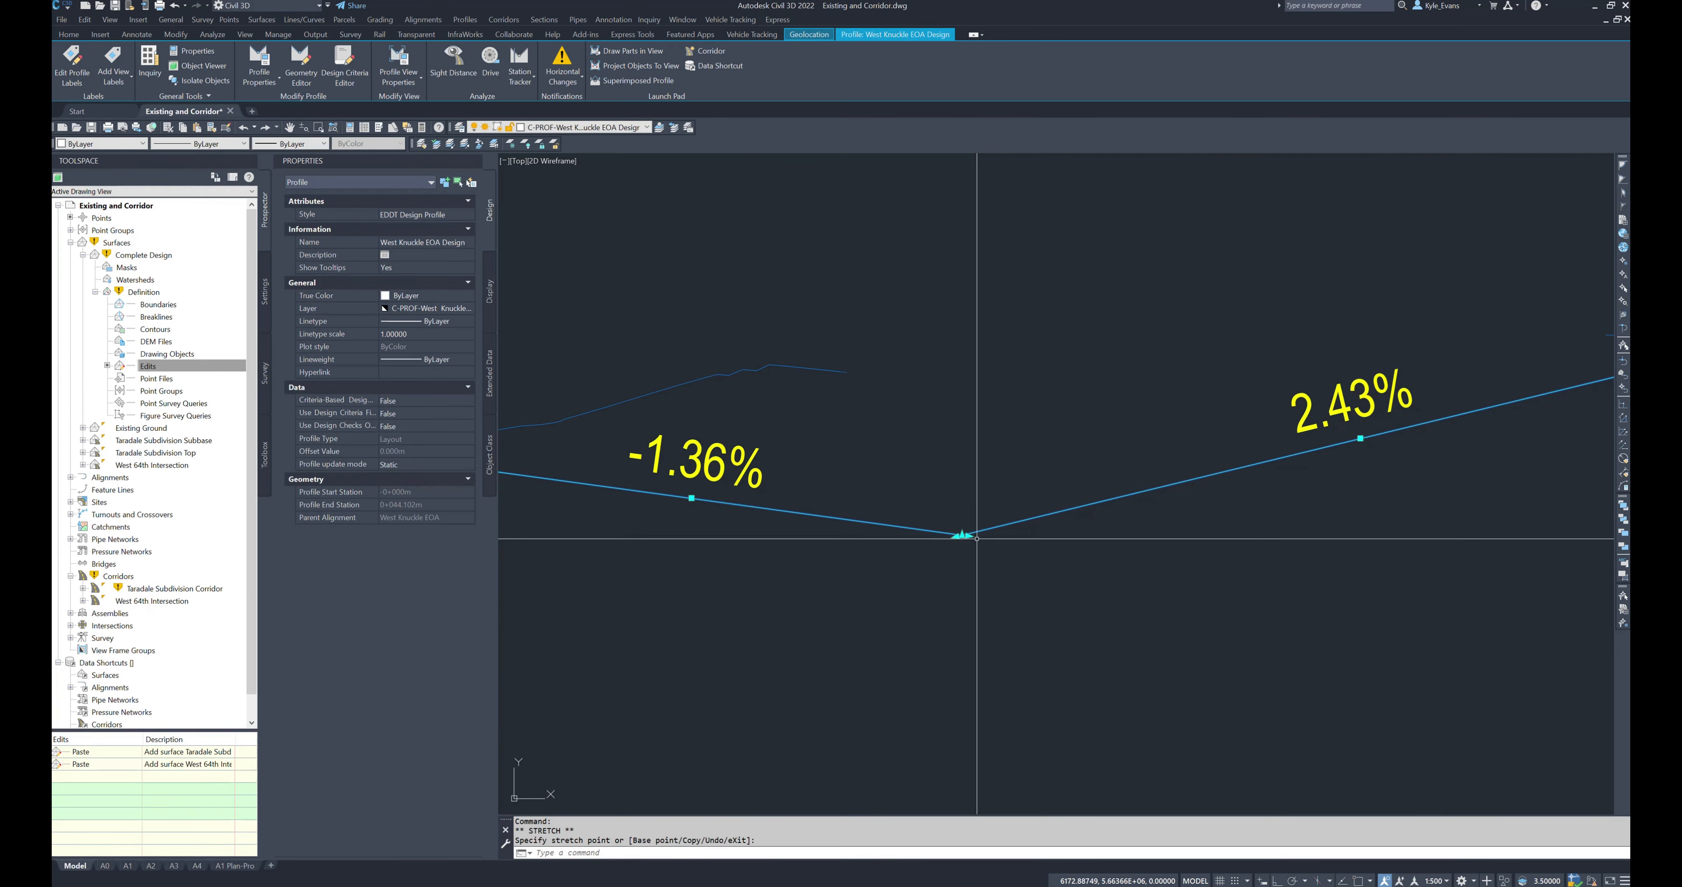
{"action": "left_click", "coordinate": [962, 552]}
{"action": "left_click", "coordinate": [961, 553]}
{"action": "left_click", "coordinate": [879, 551]}
{"action": "left_click", "coordinate": [879, 553]}
{"action": "left_click", "coordinate": [879, 512]}
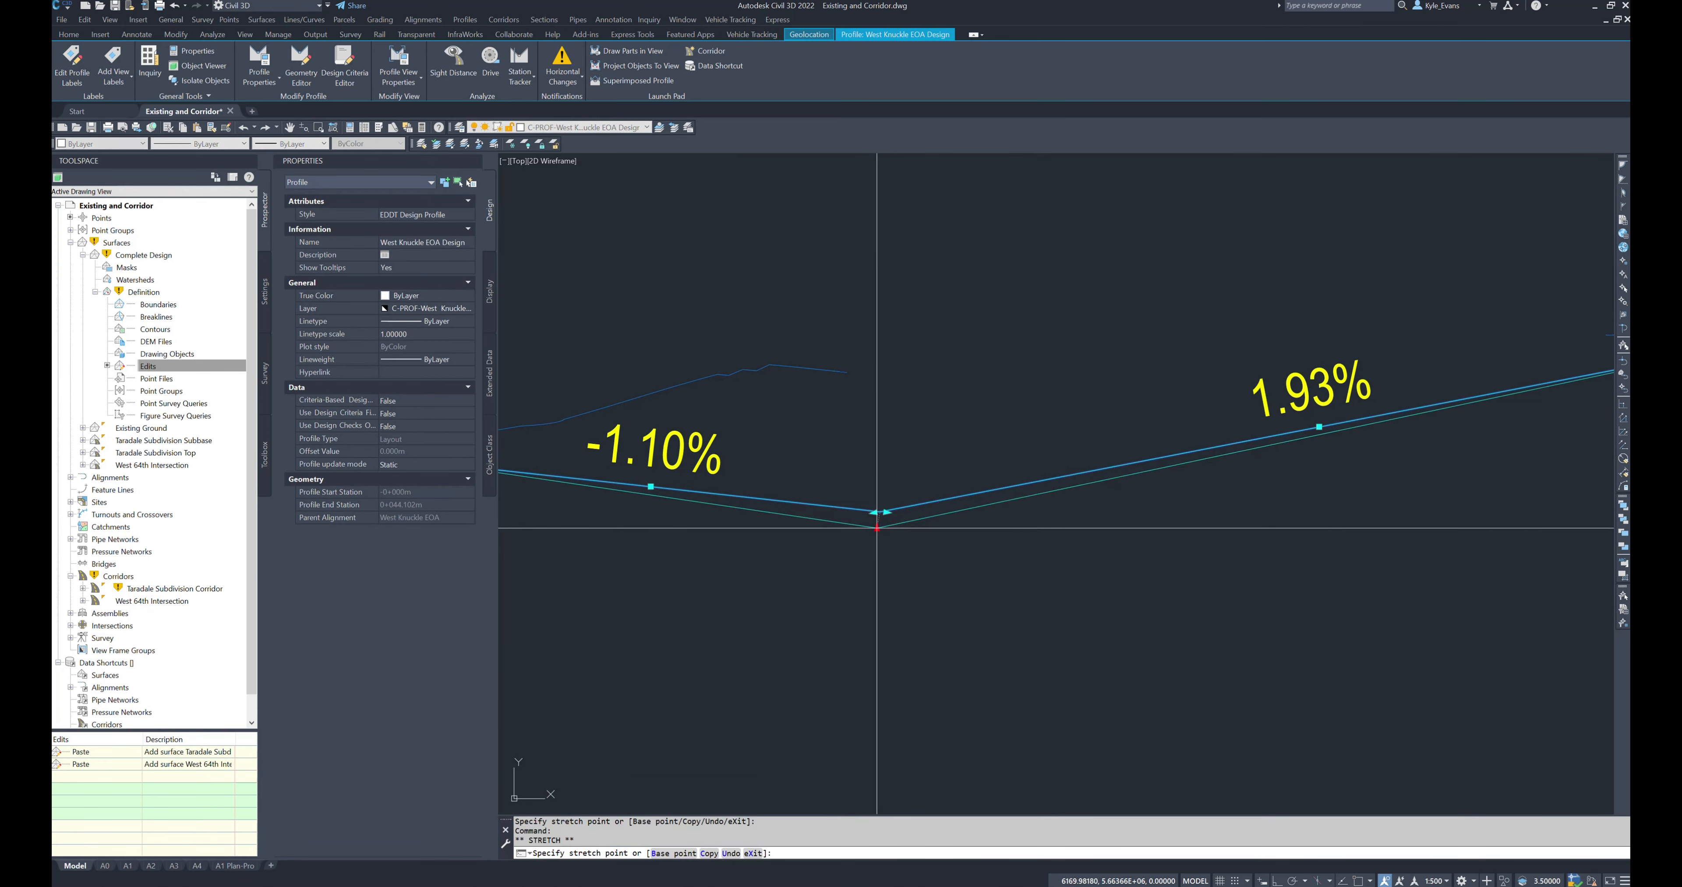
{"action": "left_click", "coordinate": [881, 522]}
{"action": "left_click", "coordinate": [882, 523]}
{"action": "key", "text": "Escape"}
{"action": "key", "text": "Escape"}
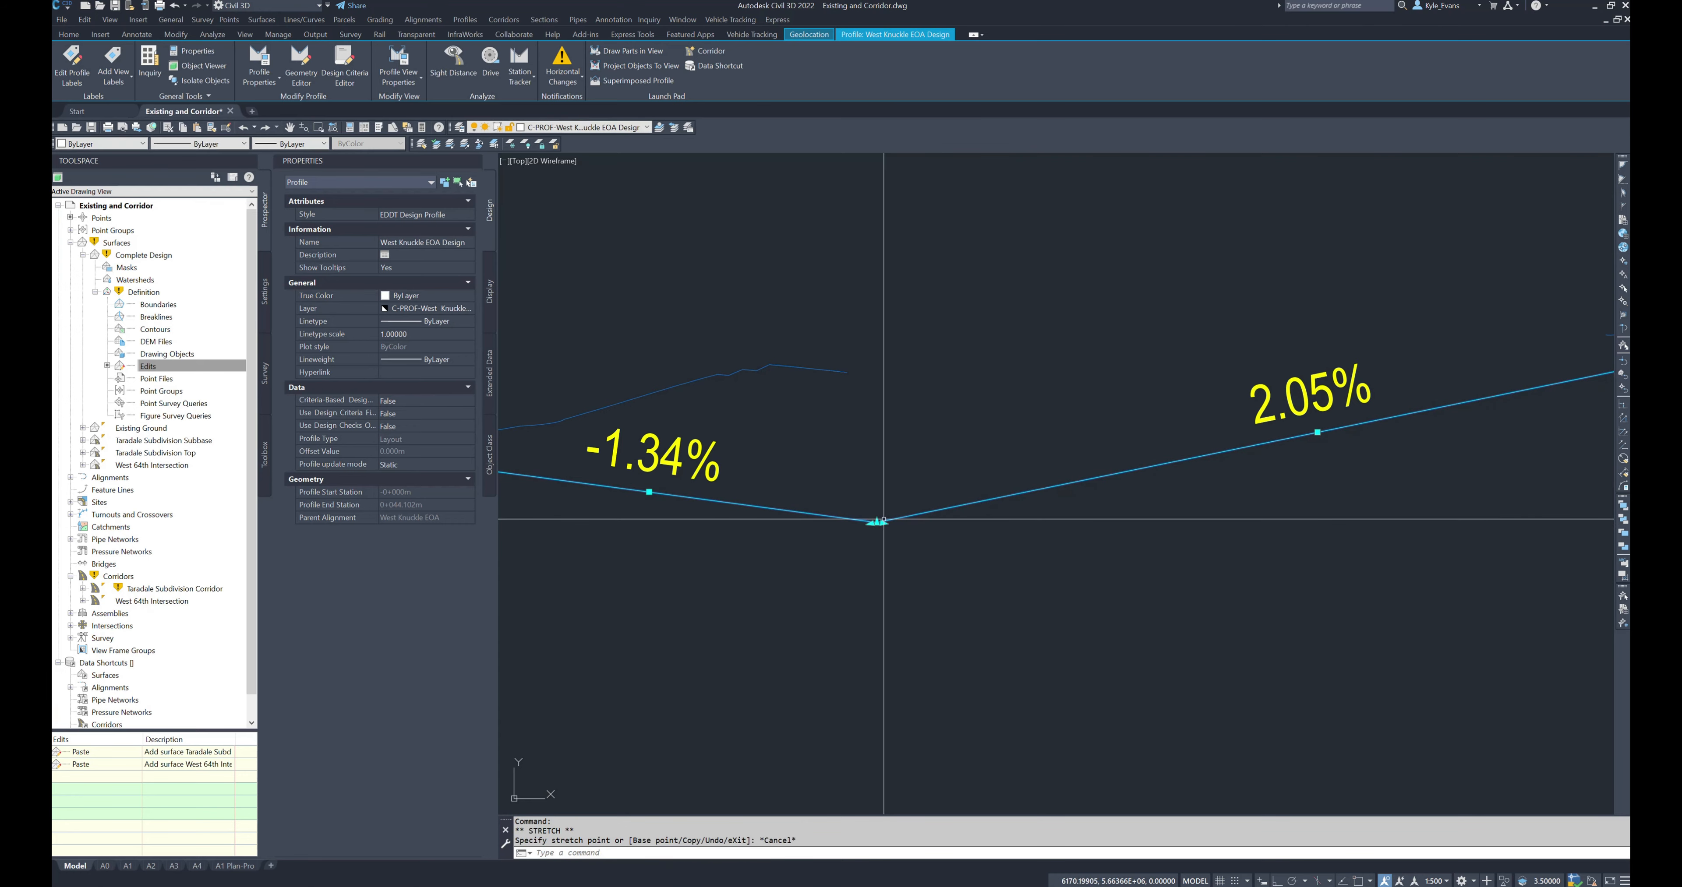
{"action": "left_click", "coordinate": [858, 526]}
{"action": "left_click", "coordinate": [857, 526]}
{"action": "left_click", "coordinate": [842, 527]}
{"action": "key", "text": "Escape"}
- Turn the West Knuckle baseline back on in the Taradale Subdivision Corridor and rebuild the corridor
{"action": "scroll", "coordinate": [678, 424], "scroll_direction": "down", "scroll_amount": 10}
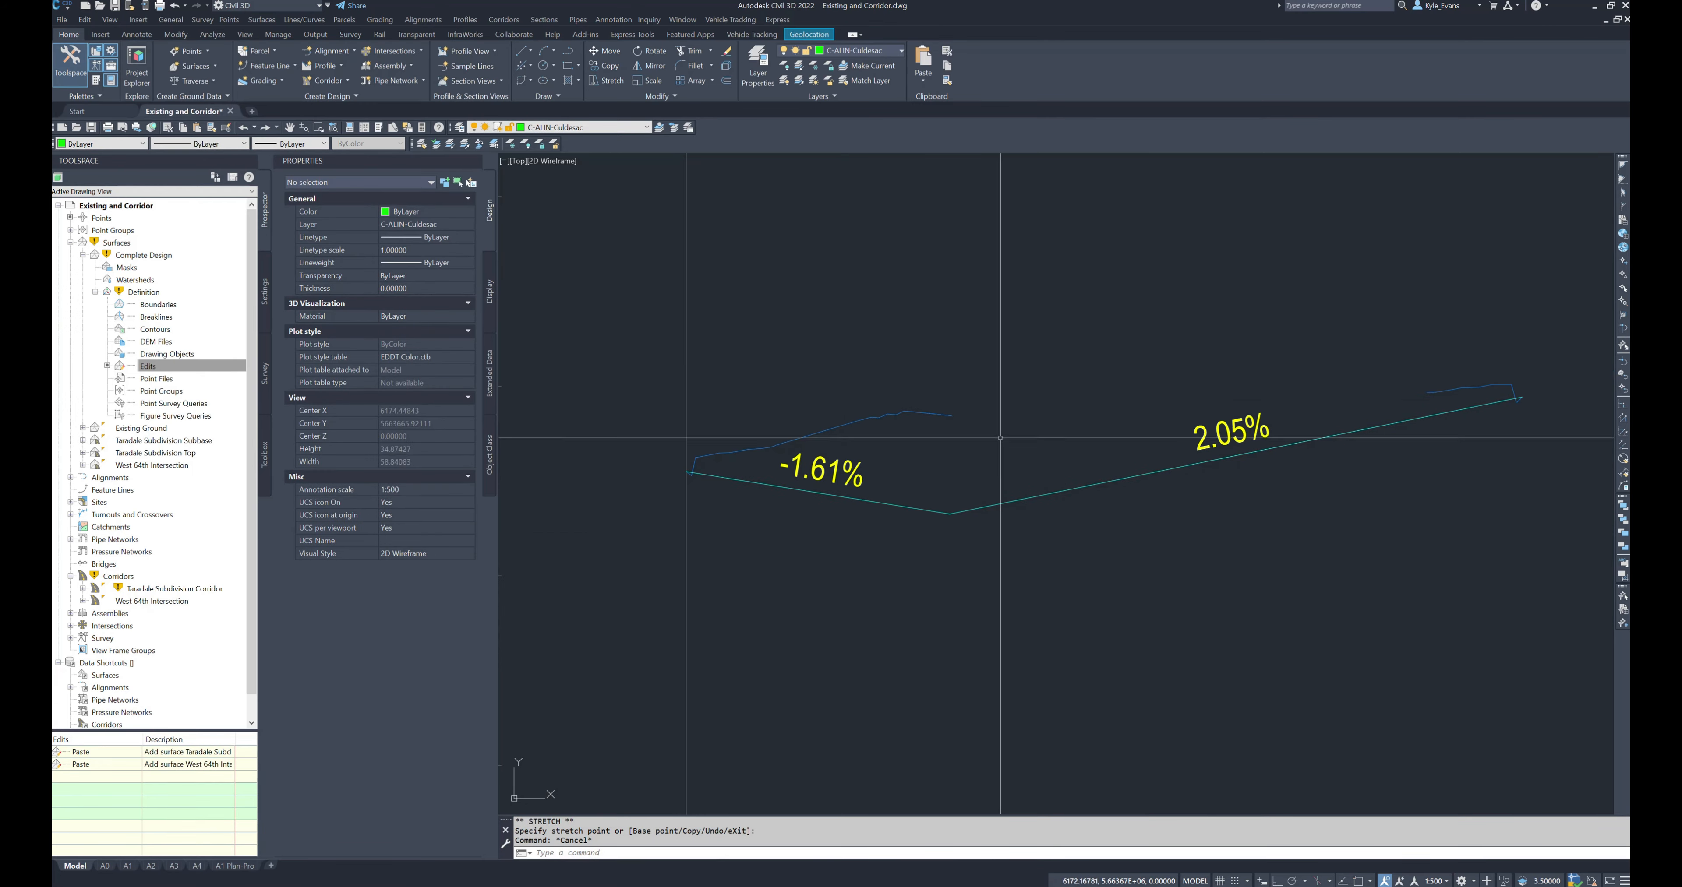
{"action": "scroll", "coordinate": [843, 320], "scroll_direction": "up", "scroll_amount": 12}
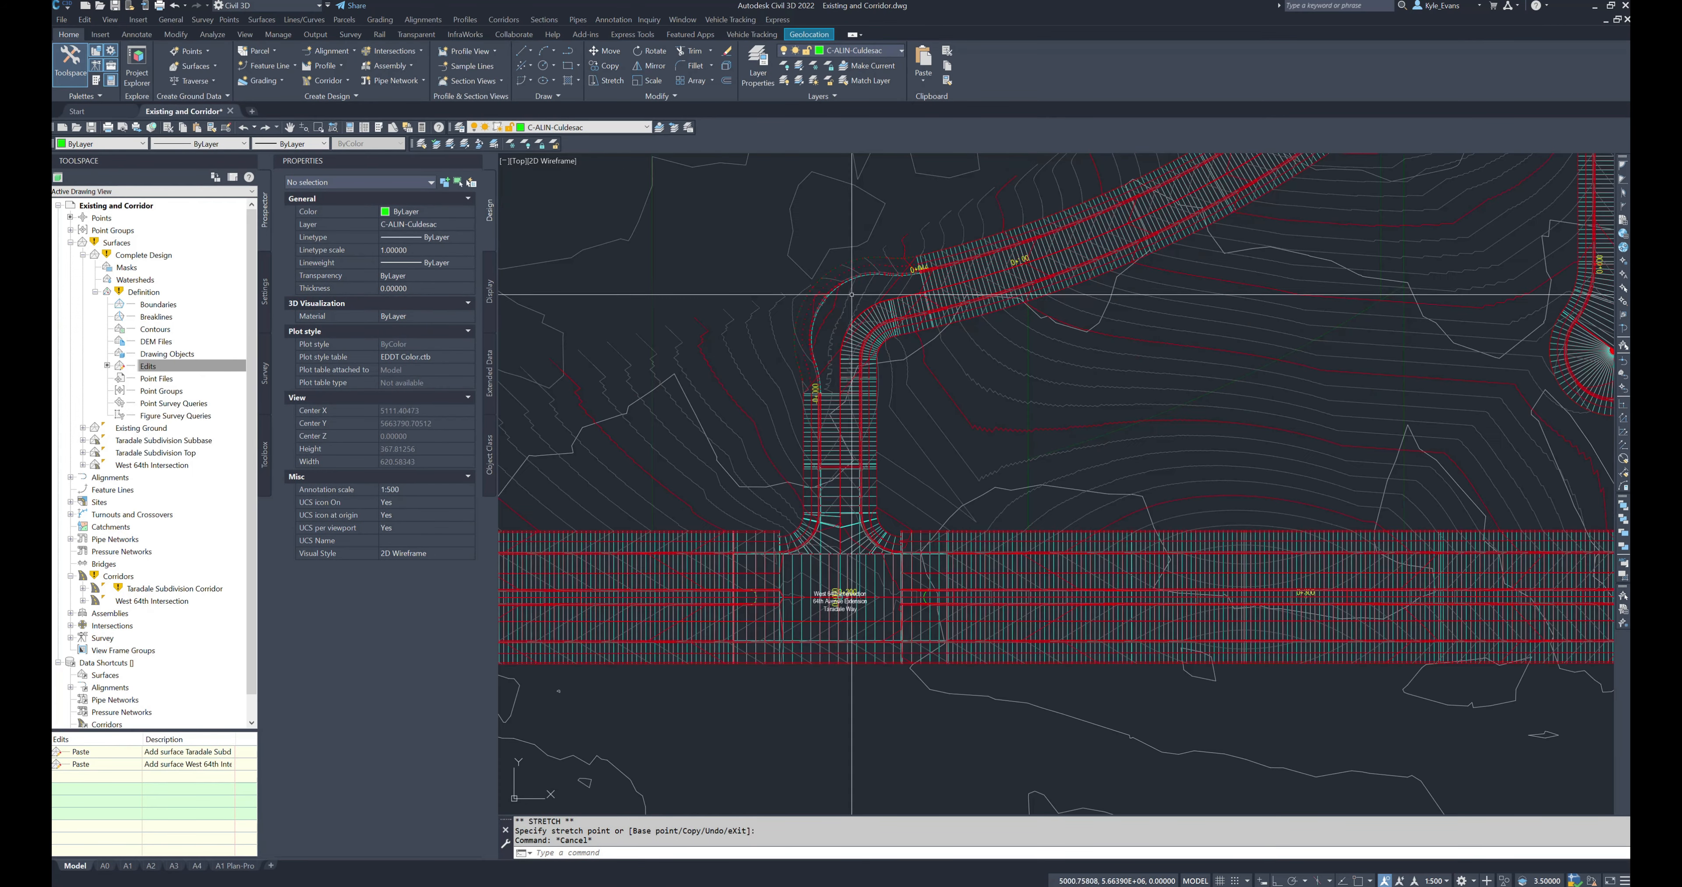
{"action": "left_click", "coordinate": [884, 323]}
{"action": "right_click", "coordinate": [935, 404]}
{"action": "left_click", "coordinate": [985, 529]}
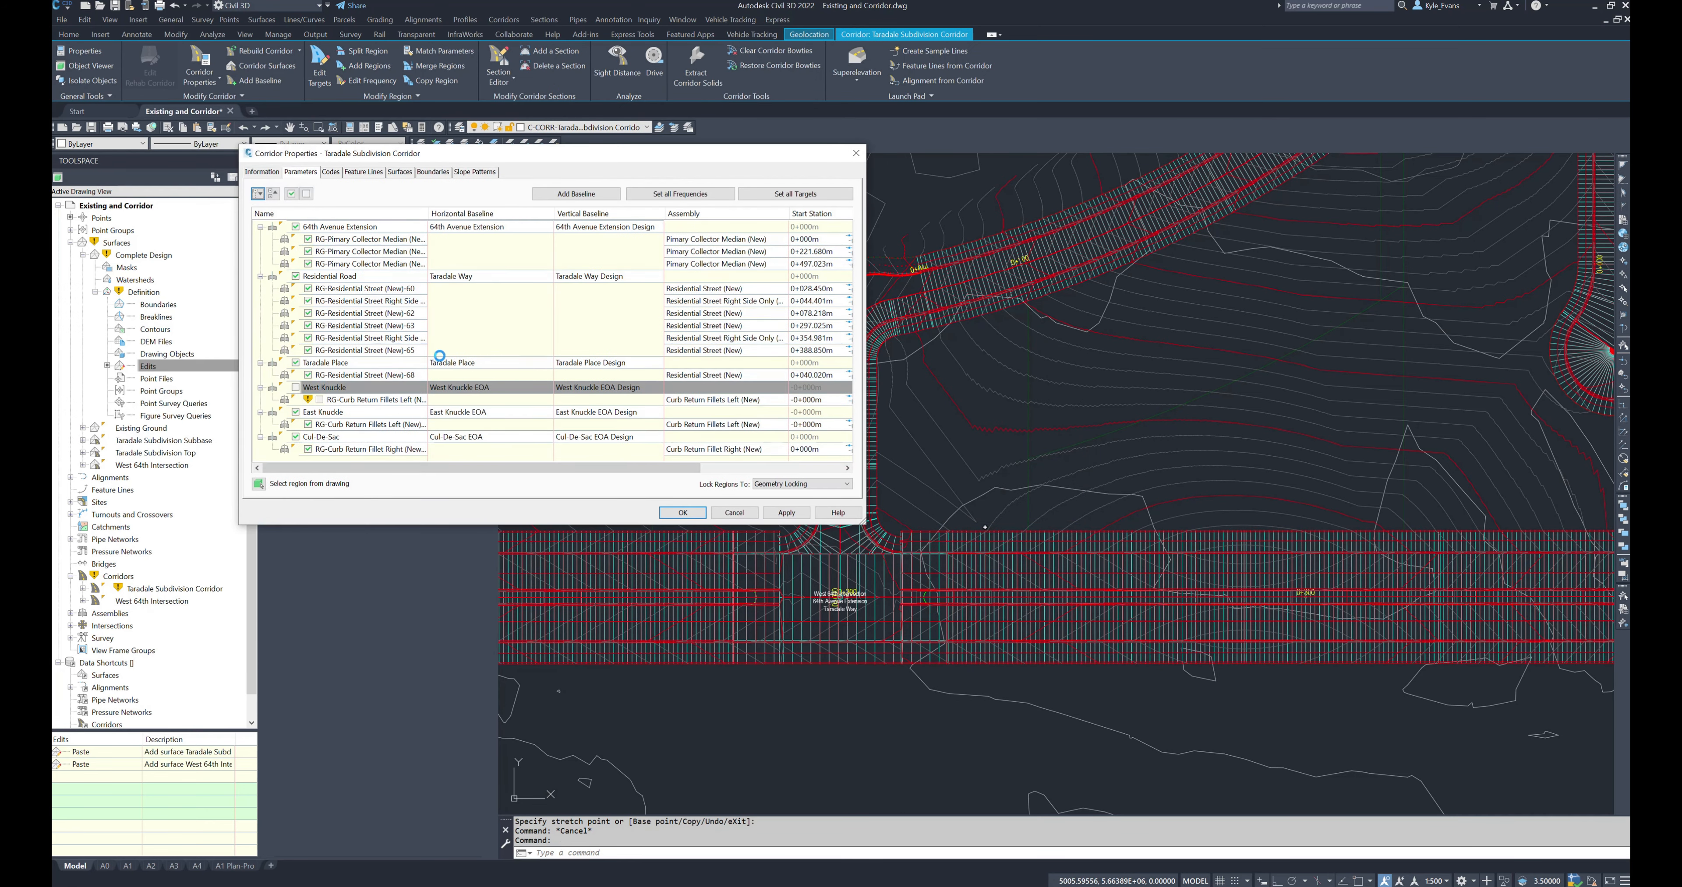
{"action": "left_click", "coordinate": [295, 387]}
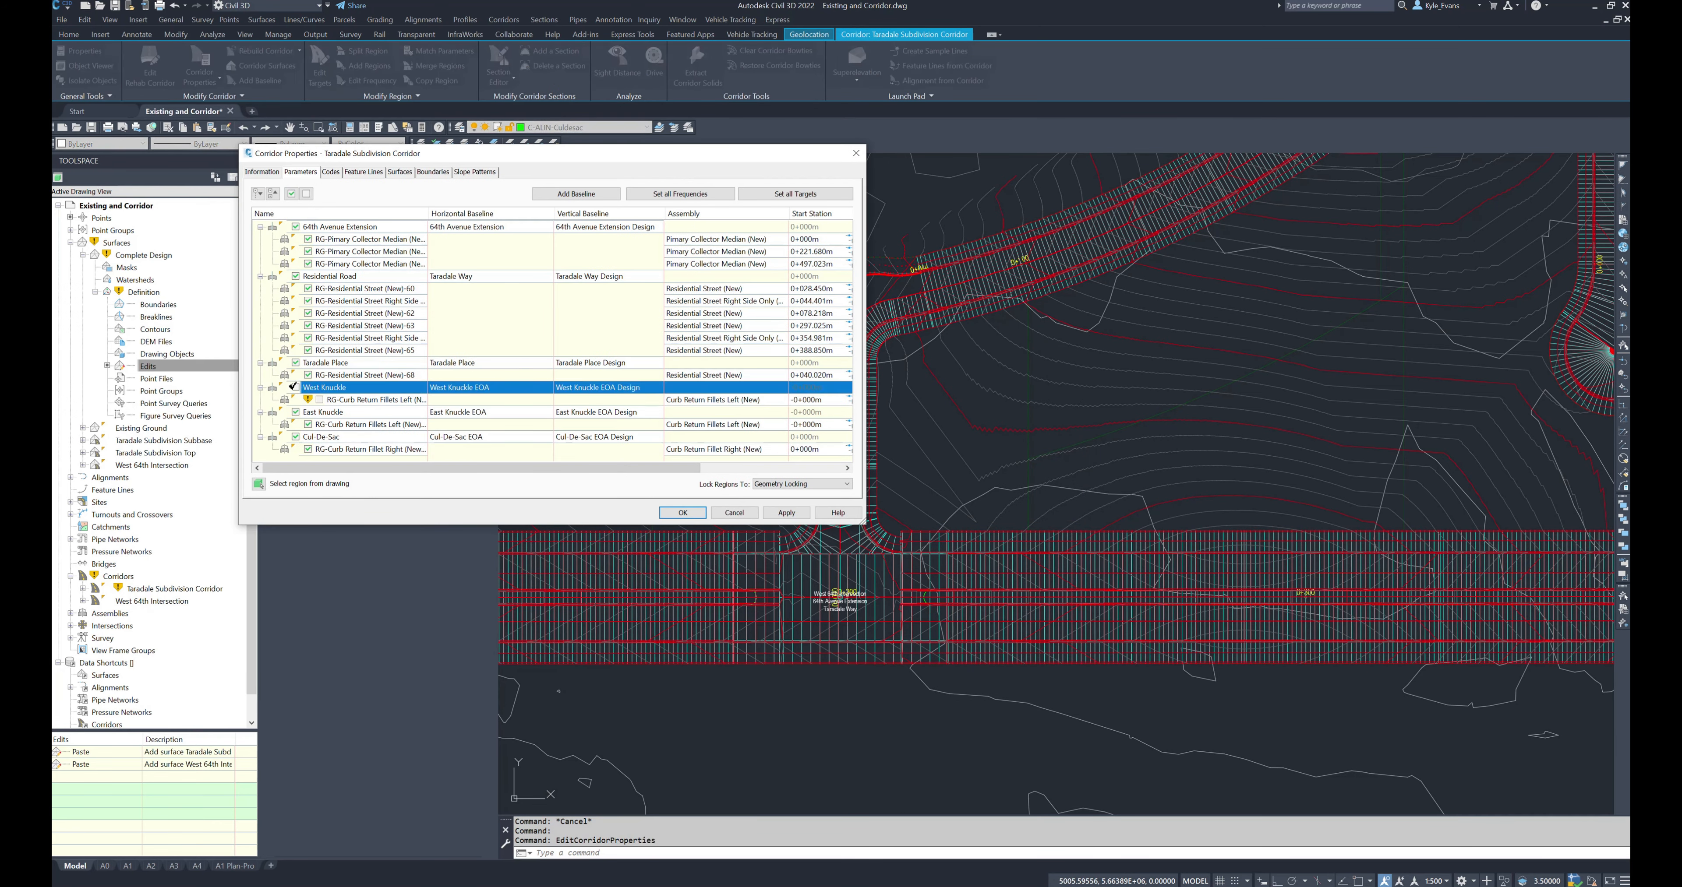
{"action": "left_click", "coordinate": [684, 515]}
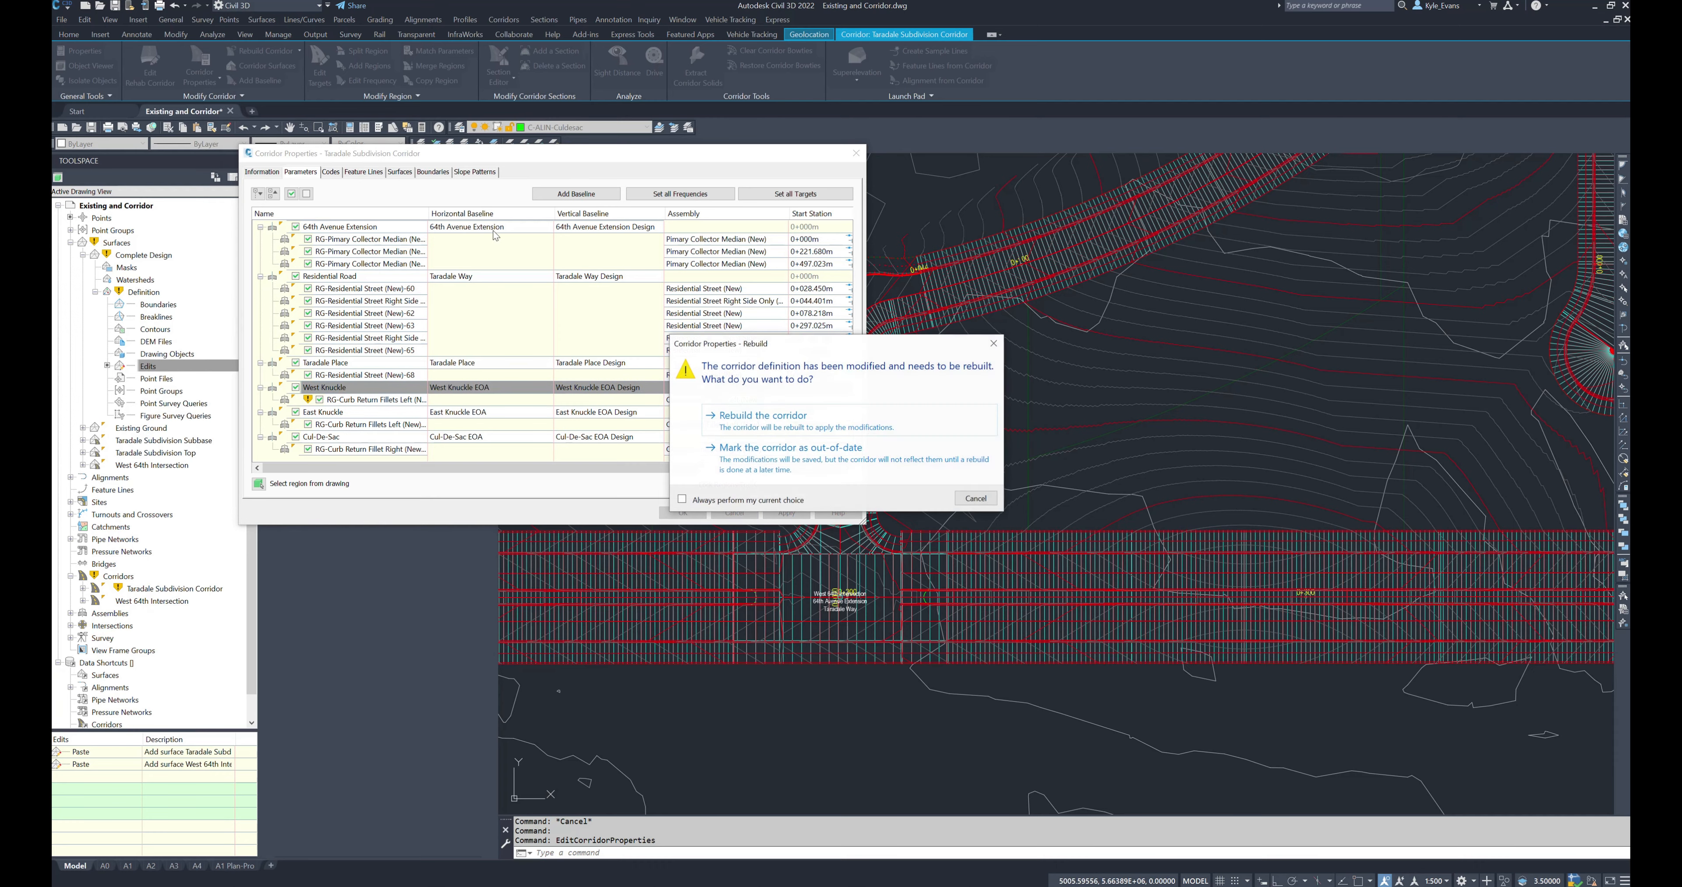
{"action": "left_click", "coordinate": [779, 428]}
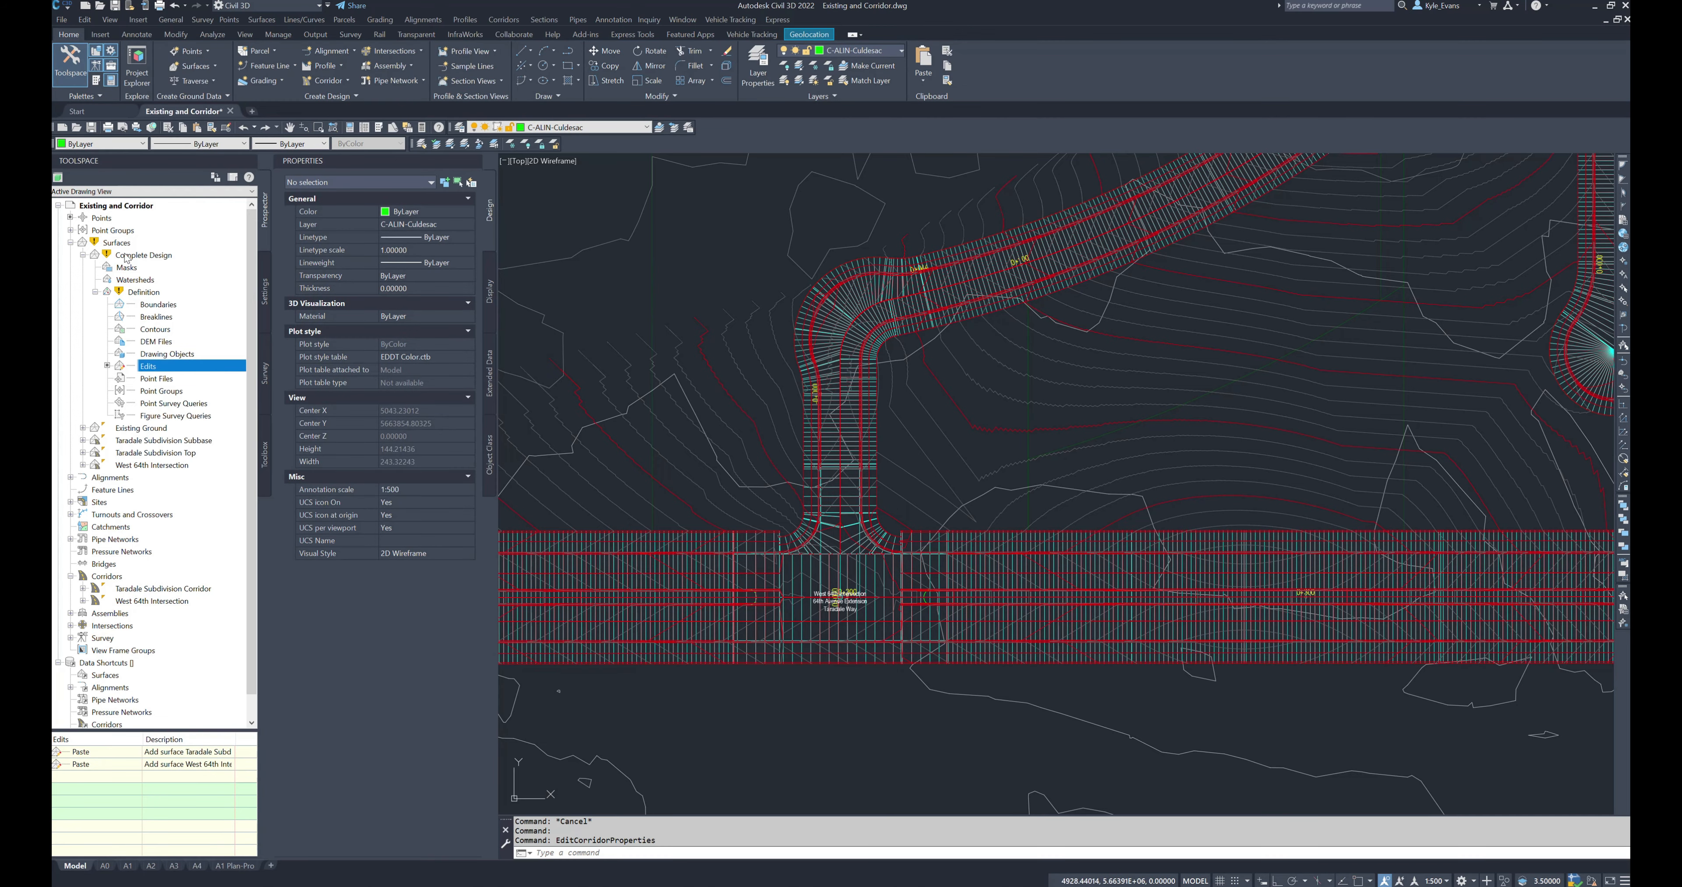
- Rebuild the Complete Design surface
{"action": "right_click", "coordinate": [128, 258]}
{"action": "left_click", "coordinate": [176, 487]}
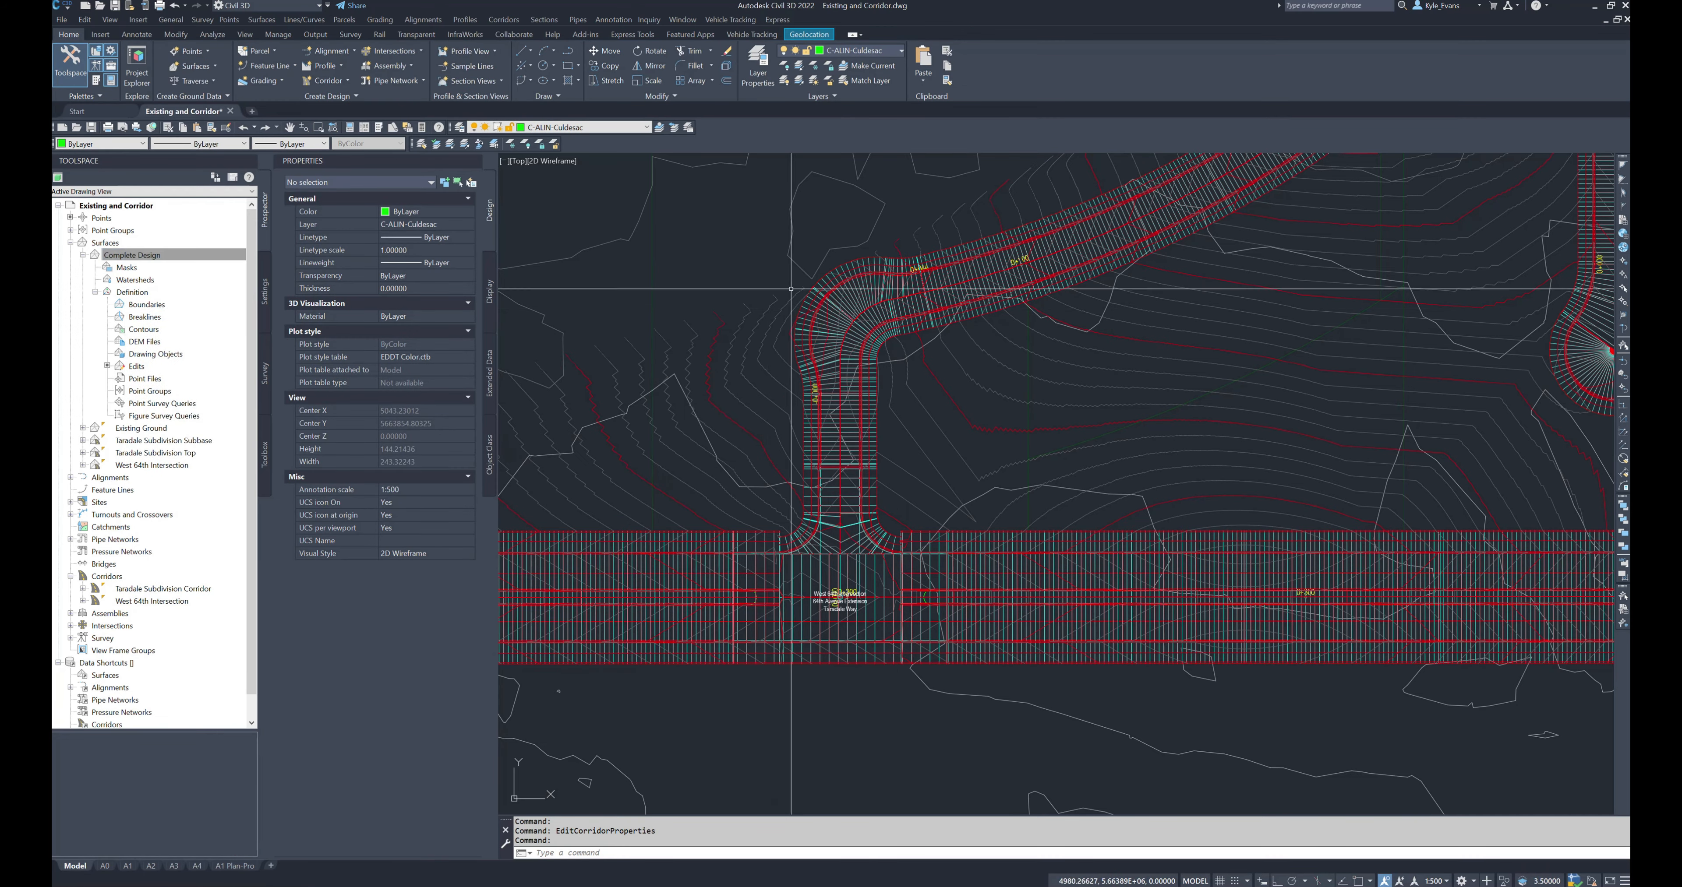
- Examine the Complete Design surface's contours around the West Knuckle and down through the West 64th intersection
{"action": "scroll", "coordinate": [800, 314], "scroll_direction": "up", "scroll_amount": 4}
{"action": "left_click", "coordinate": [869, 294]}
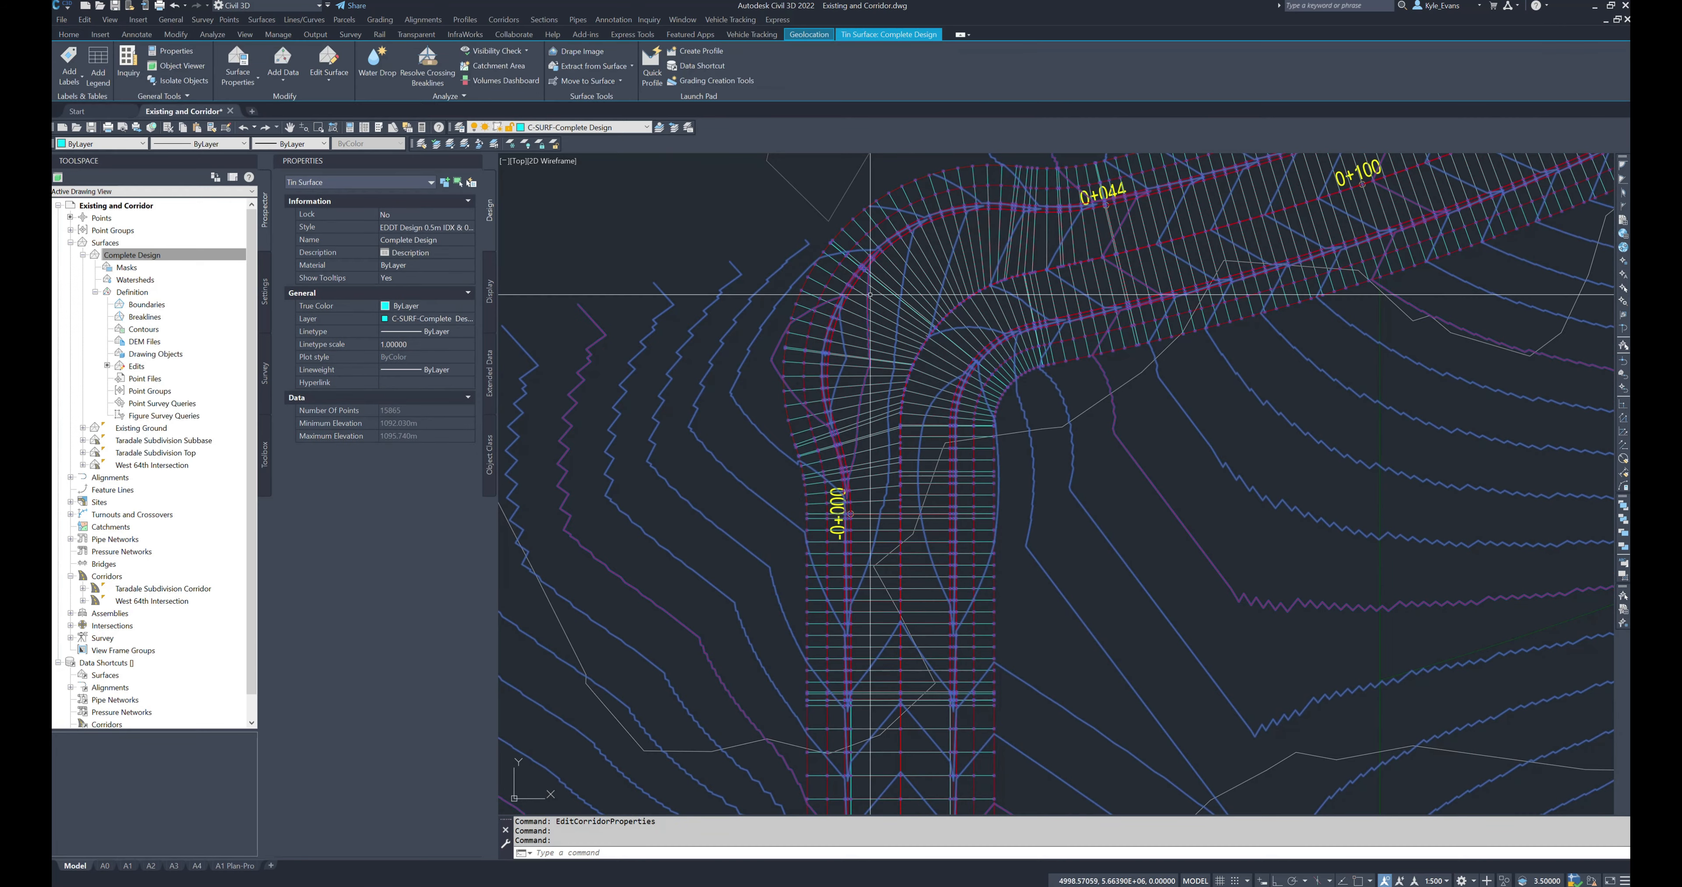
{"action": "middle_click_drag", "start_coordinate": [906, 577], "coordinate": [896, 181]}
{"action": "middle_click_drag", "start_coordinate": [966, 513], "coordinate": [994, 308]}
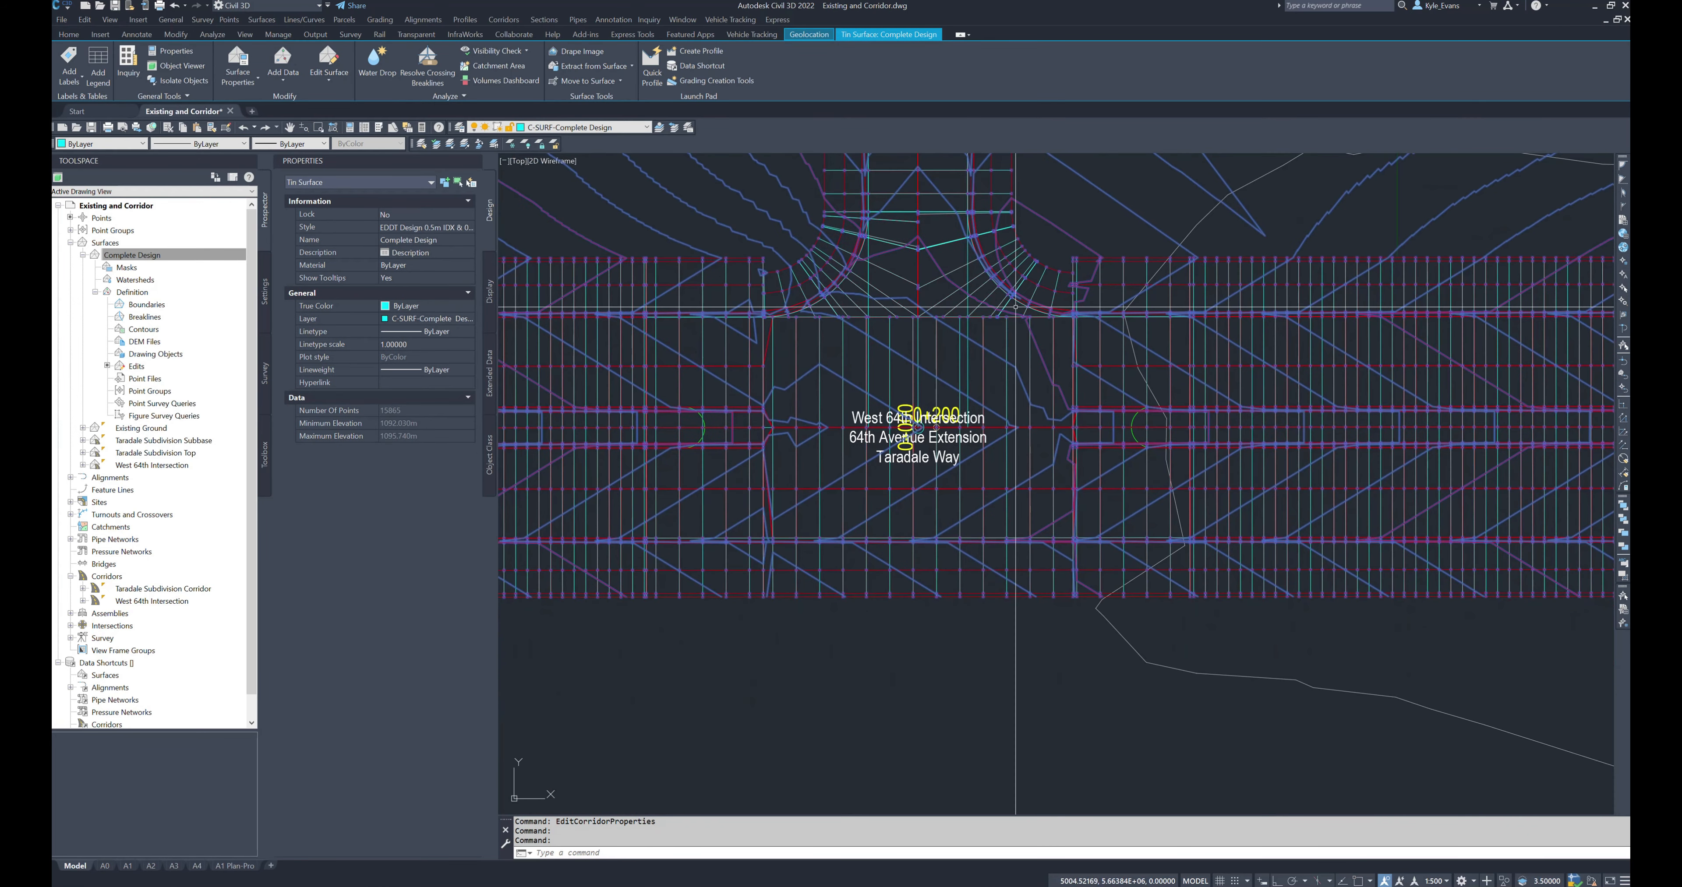
{"action": "key", "text": "Escape"}
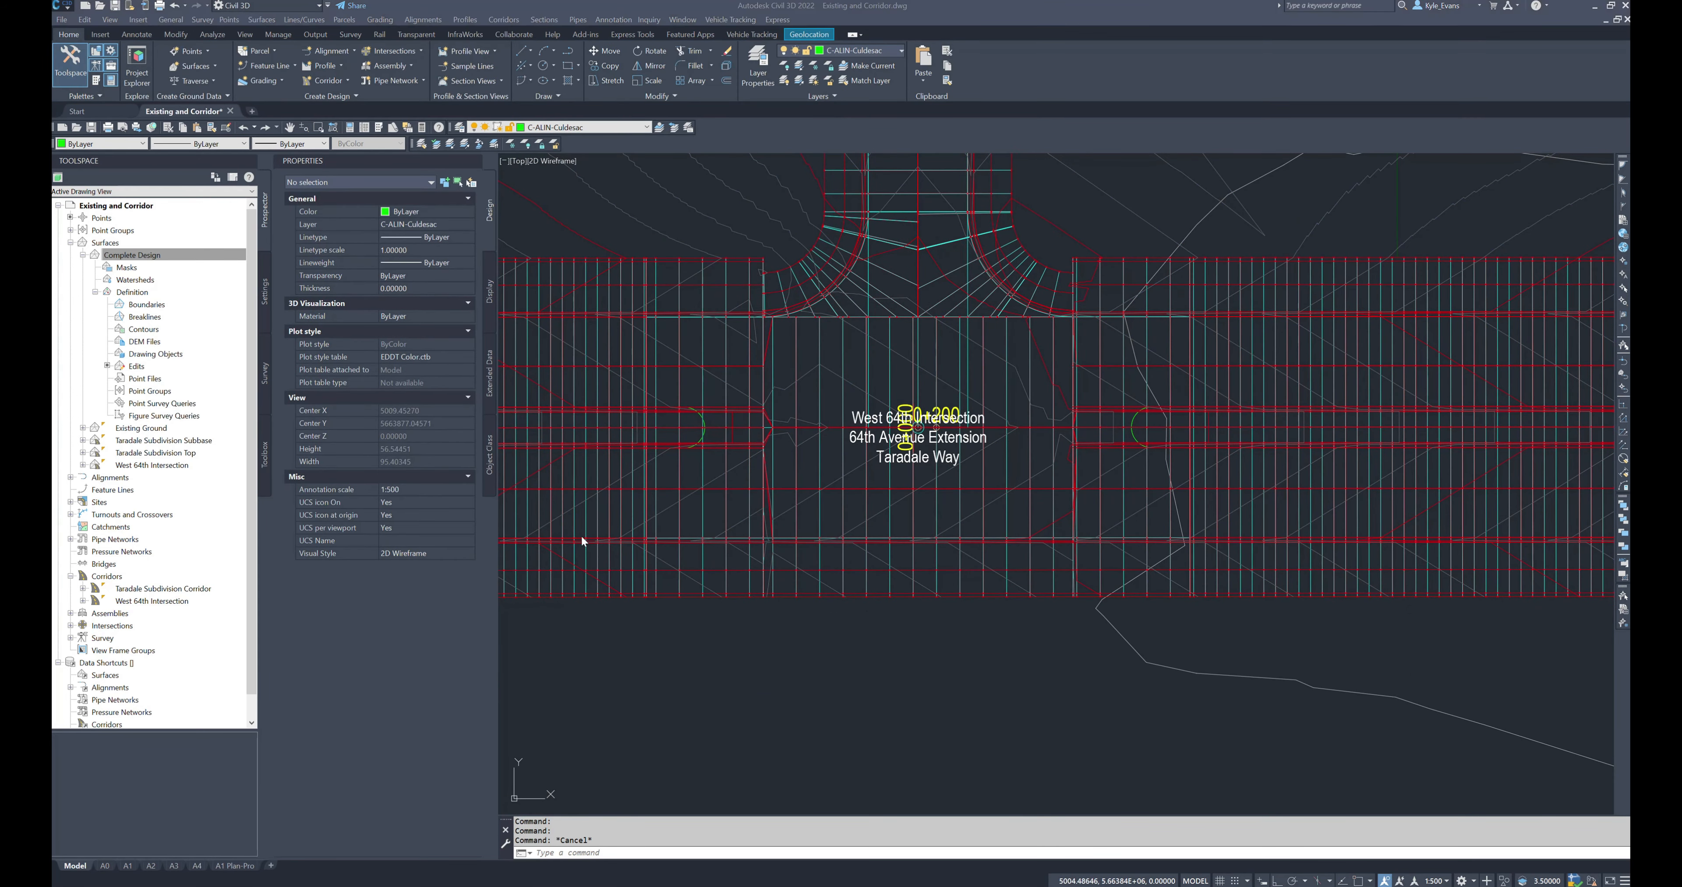
- Review the West 64th intersection in plan together with the adjoining 64th Avenue and subdivision corridors
{"action": "scroll", "coordinate": [734, 627], "scroll_direction": "down", "scroll_amount": 2}
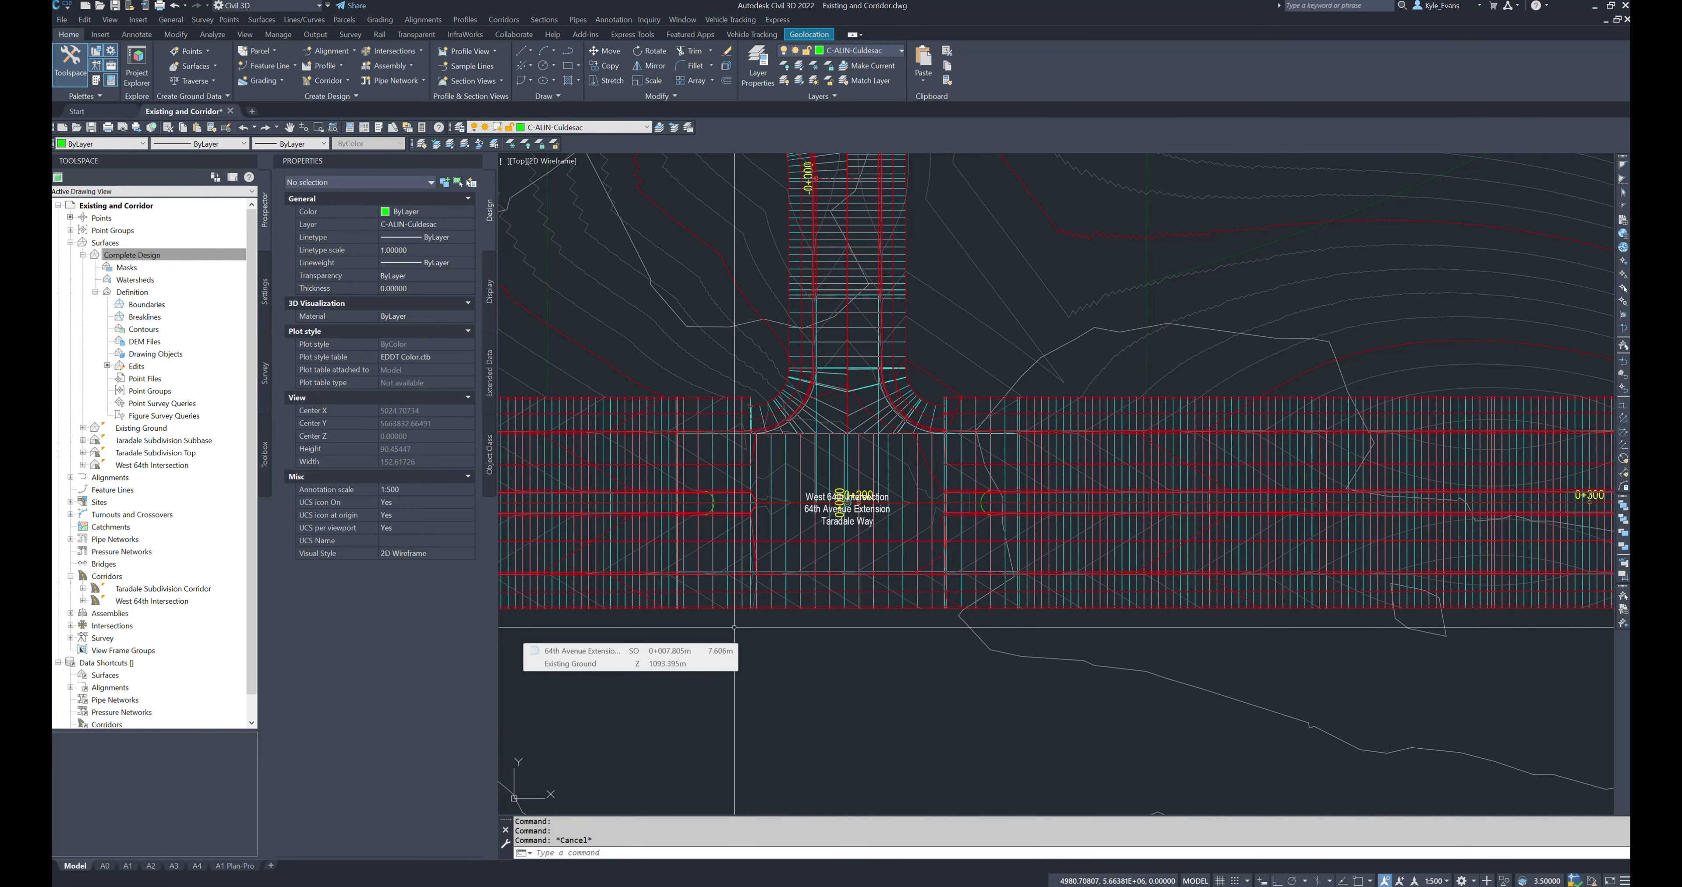
{"action": "scroll", "coordinate": [776, 599], "scroll_direction": "down", "scroll_amount": 2}
{"action": "middle_click_drag", "start_coordinate": [772, 694], "coordinate": [770, 656]}
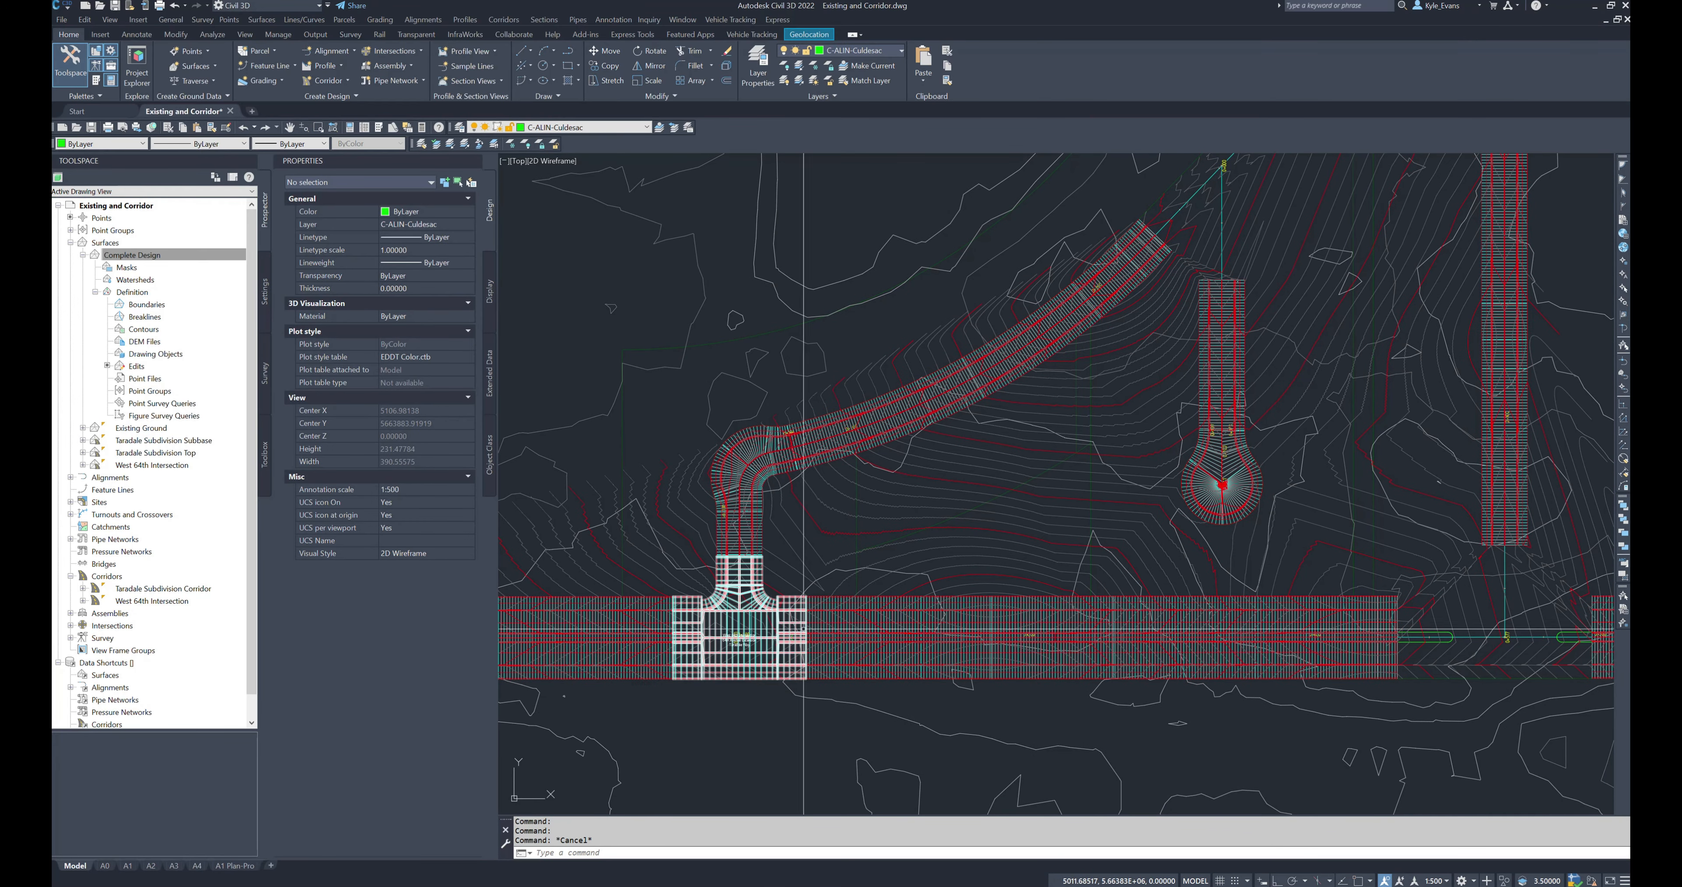
{"action": "scroll", "coordinate": [751, 522], "scroll_direction": "up", "scroll_amount": 2}
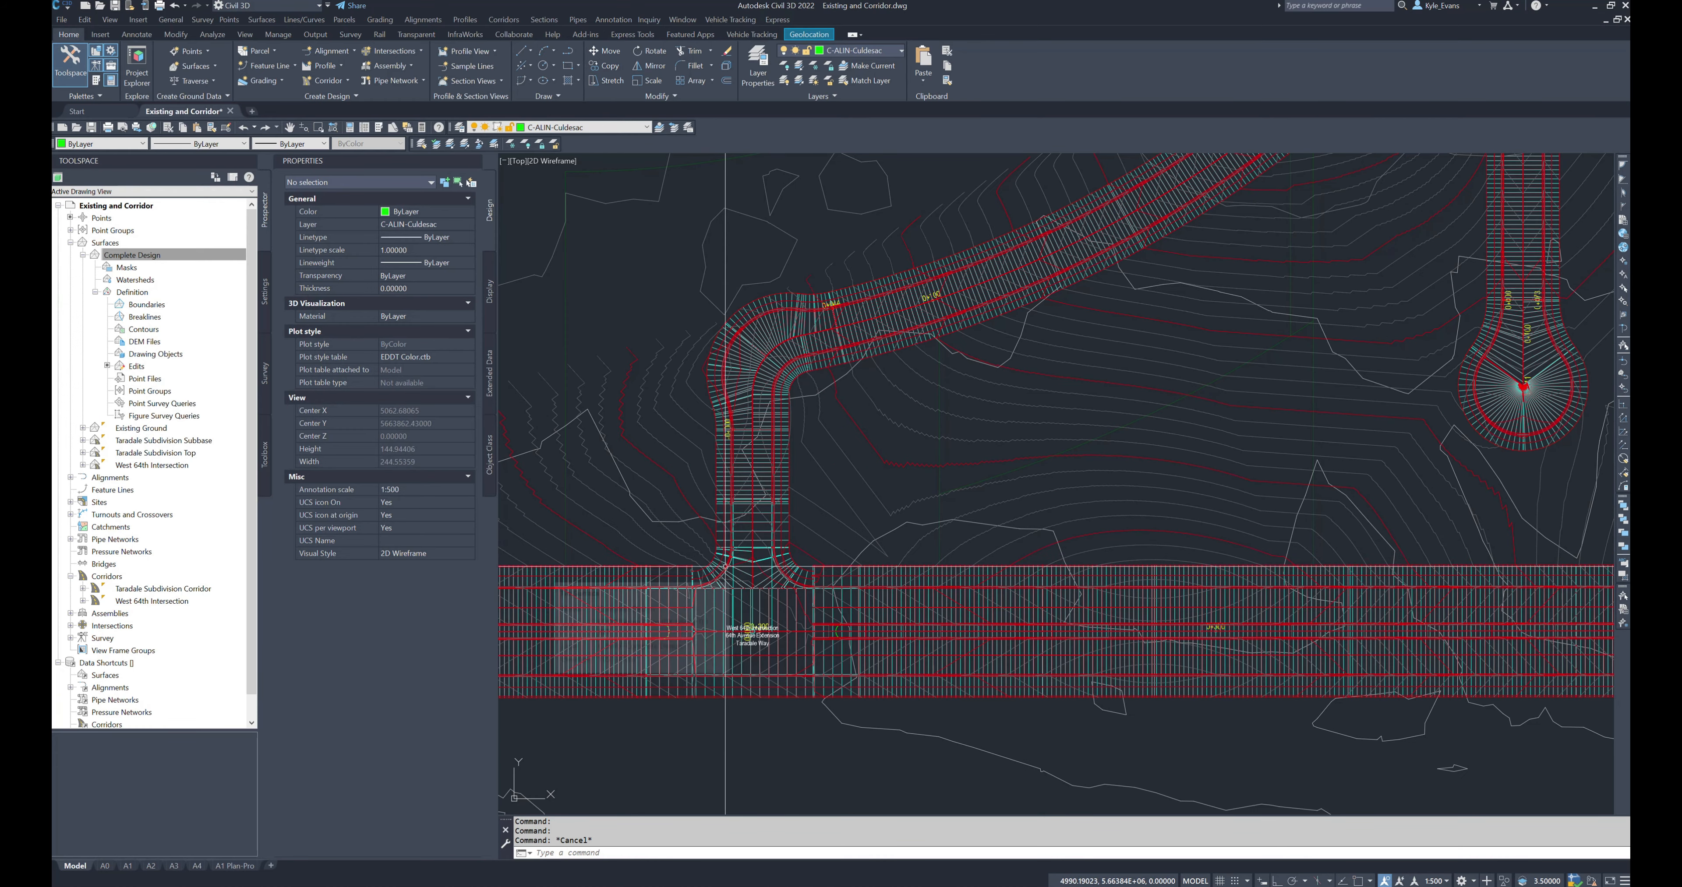
{"action": "scroll", "coordinate": [728, 707], "scroll_direction": "up", "scroll_amount": 2}
{"action": "scroll", "coordinate": [783, 718], "scroll_direction": "down", "scroll_amount": 2}
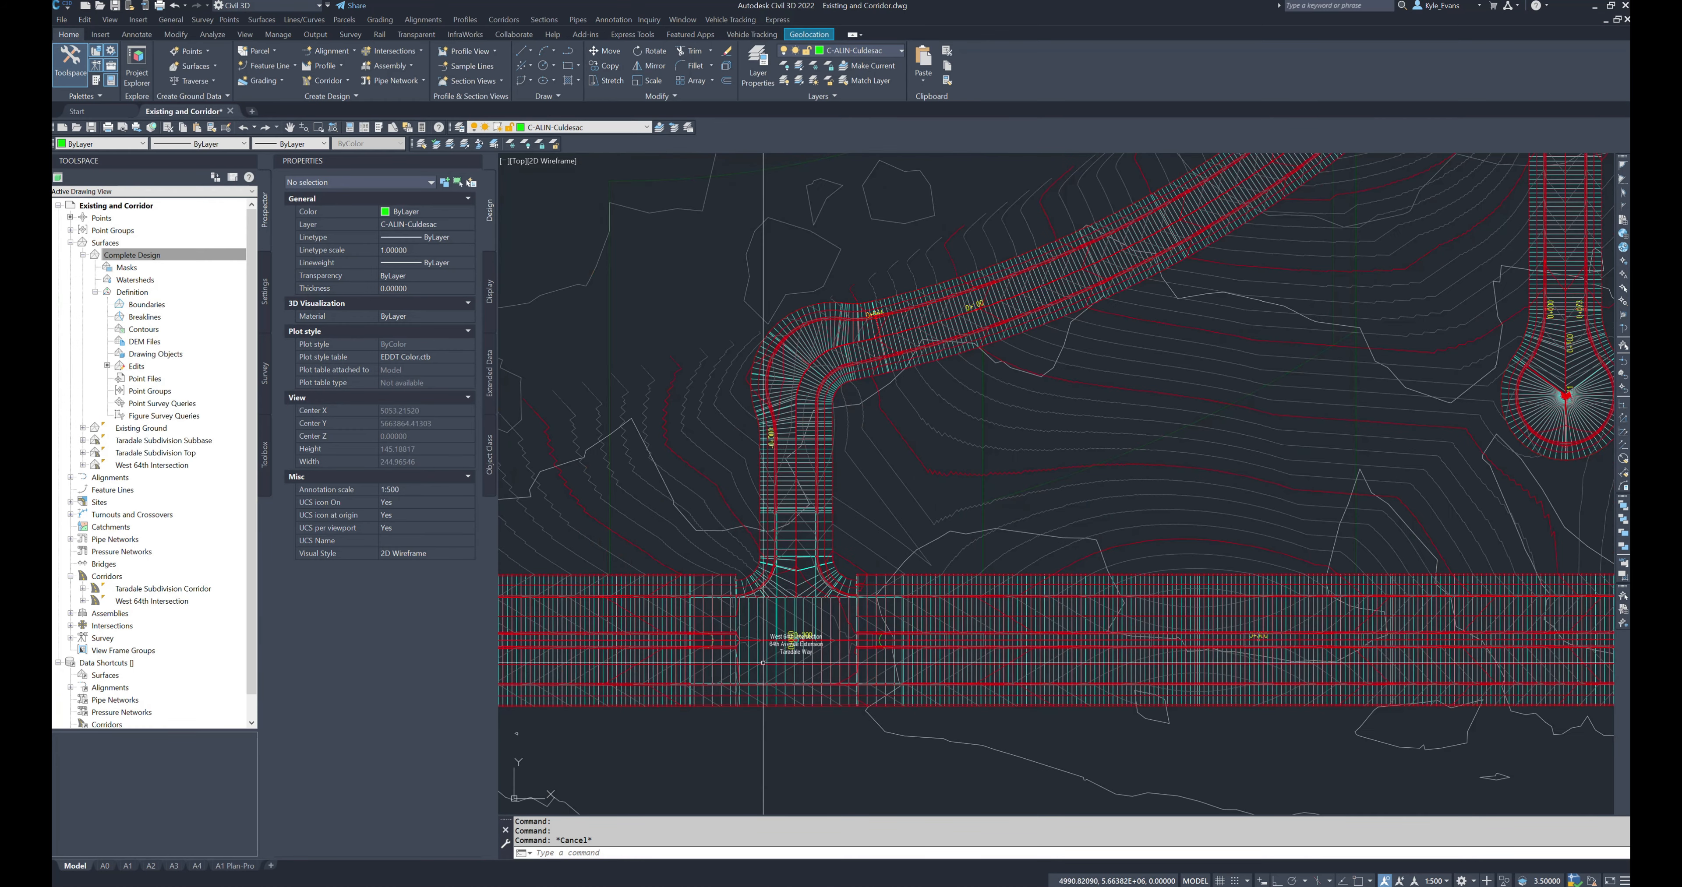
{"action": "left_click", "coordinate": [661, 554]}
{"action": "left_click", "coordinate": [989, 755]}
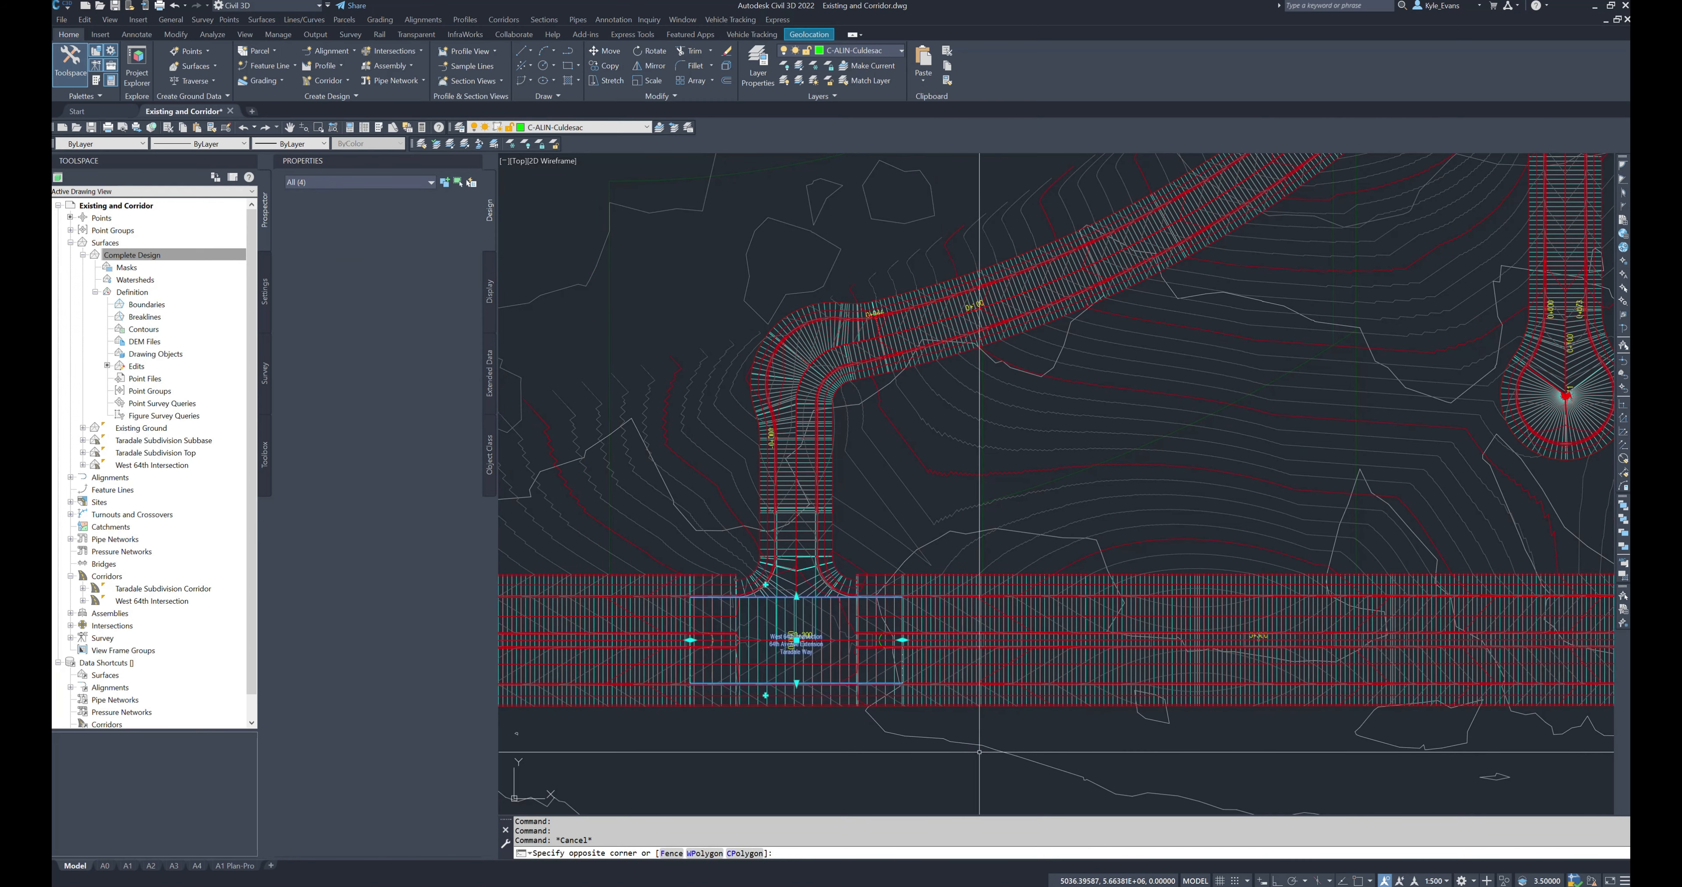
{"action": "scroll", "coordinate": [796, 639], "scroll_direction": "down", "scroll_amount": 3}
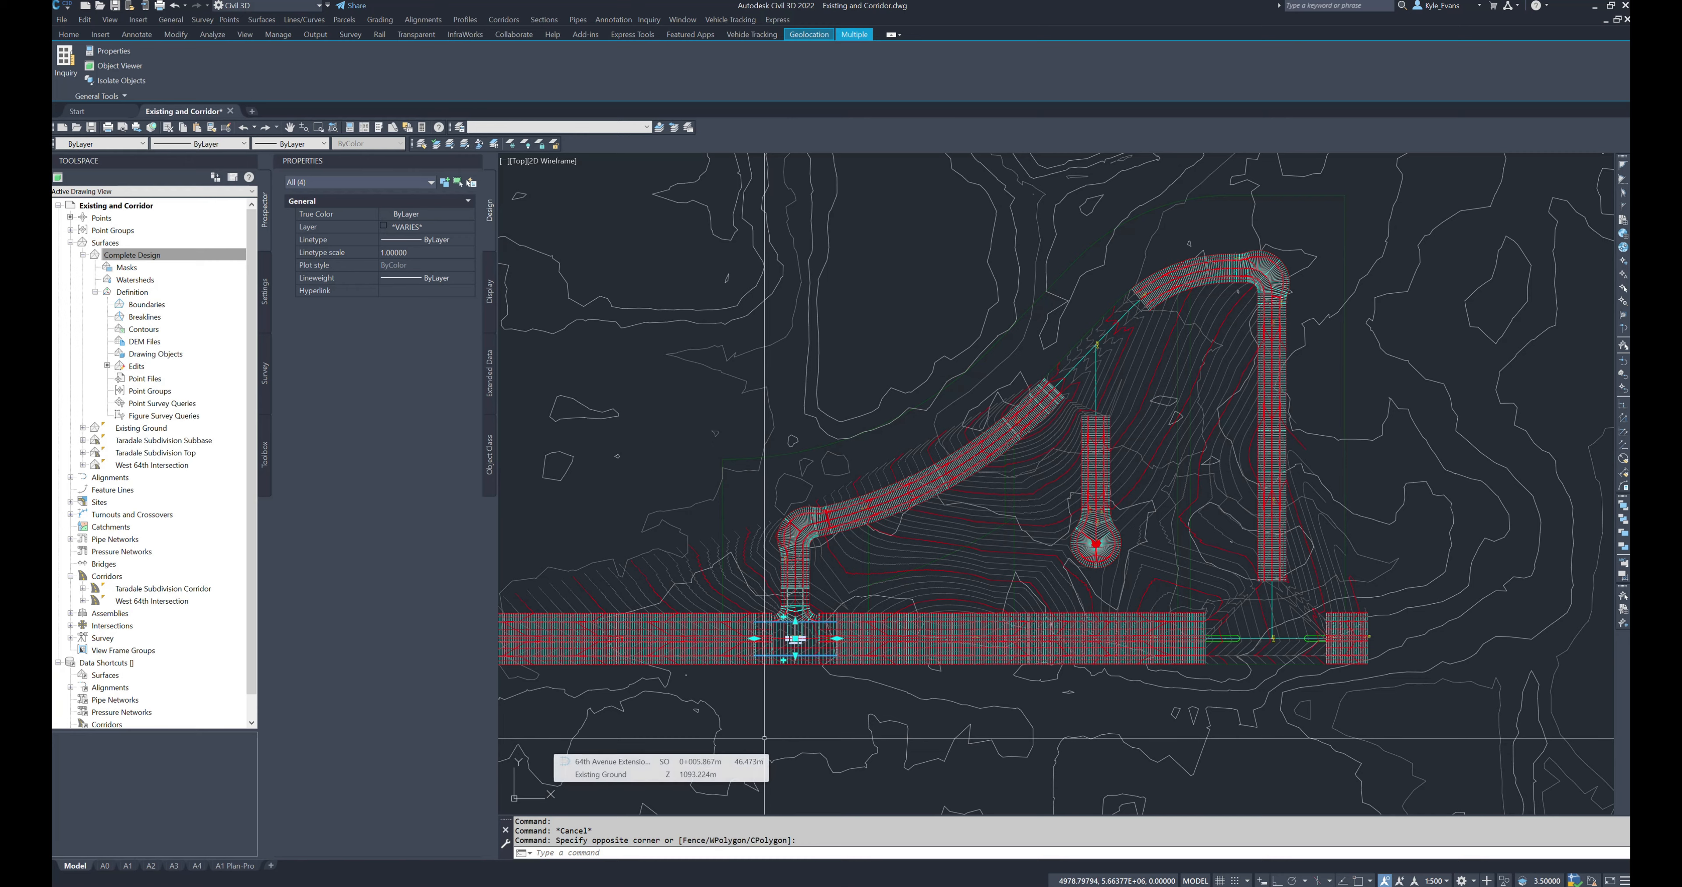
{"action": "middle_click_drag", "start_coordinate": [795, 706], "coordinate": [766, 638]}
{"action": "key", "text": "Escape"}
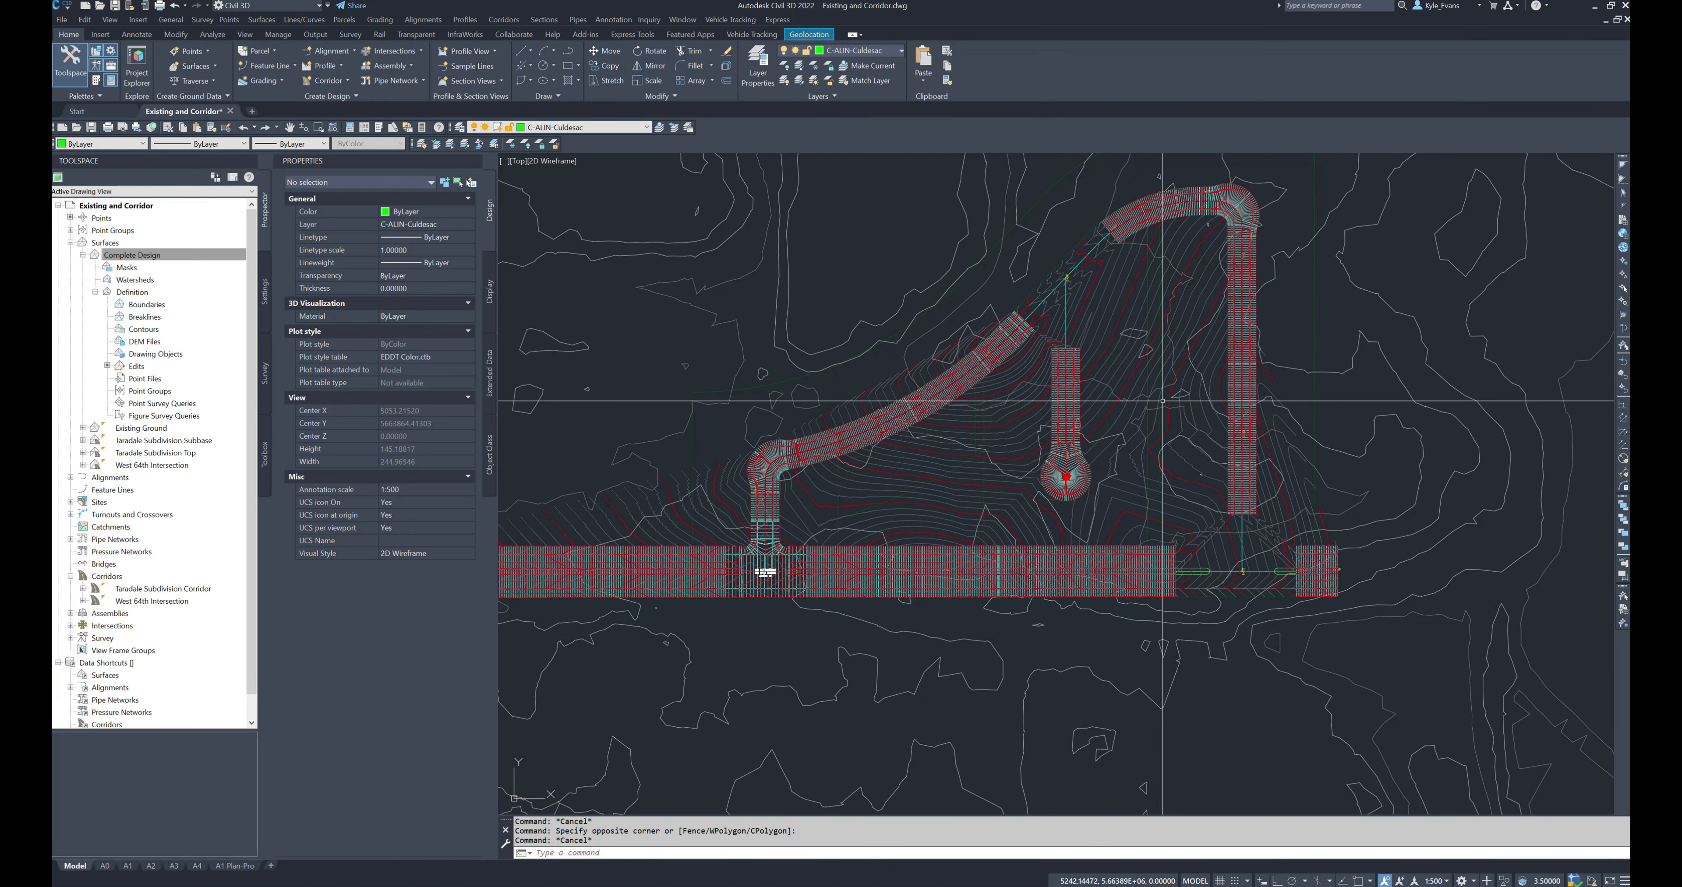